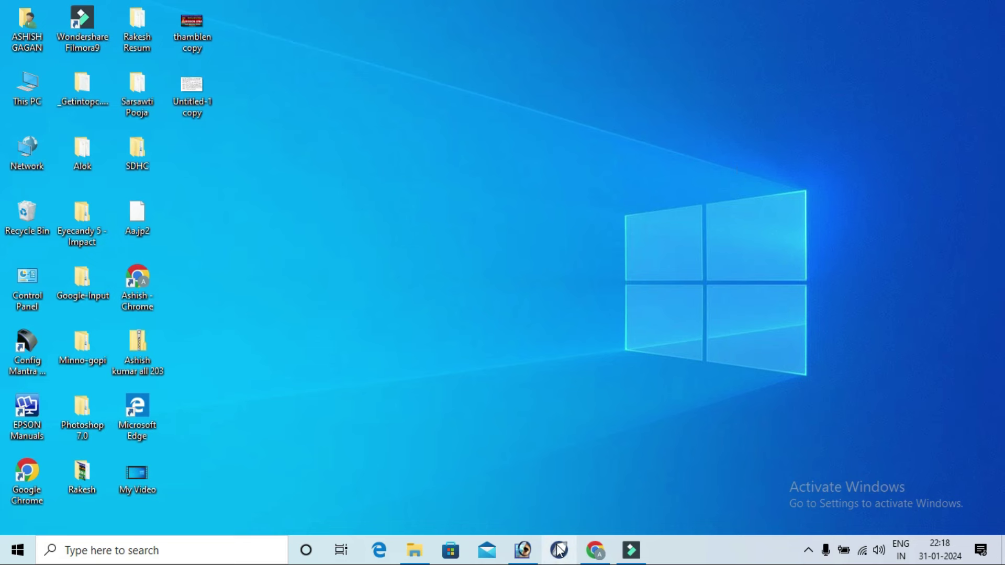
# Step: Browse the Start menu and Run dialog, closing both without launching anything
pyautogui.click(17, 552)
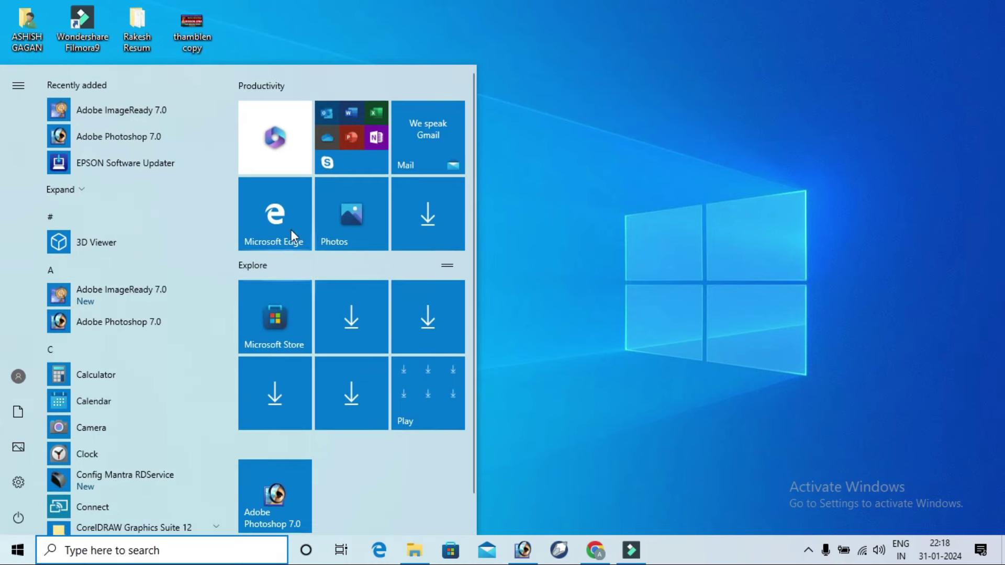
pyautogui.scroll(-2, 116, 222)
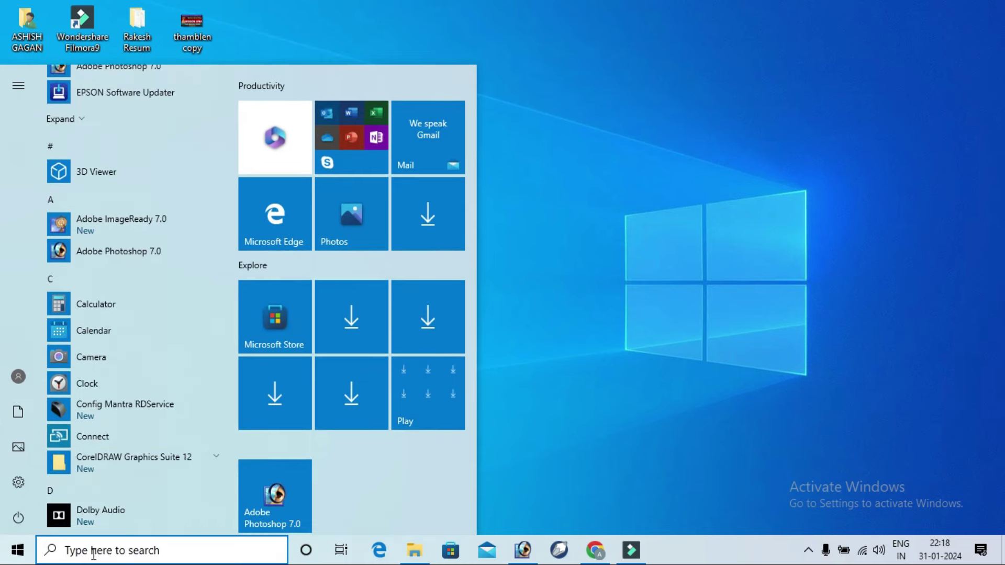
pyautogui.click(647, 272)
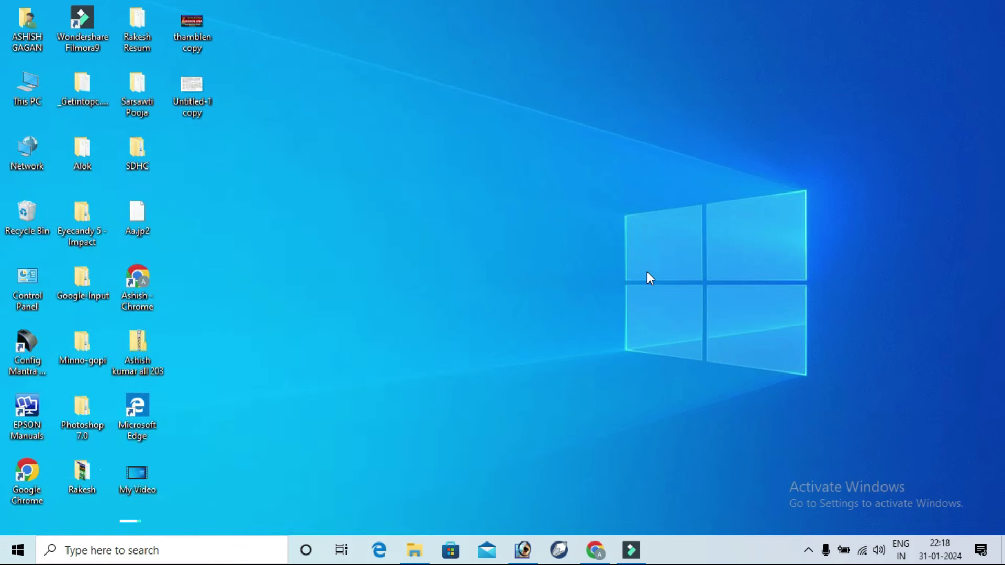
pyautogui.press('super+r')
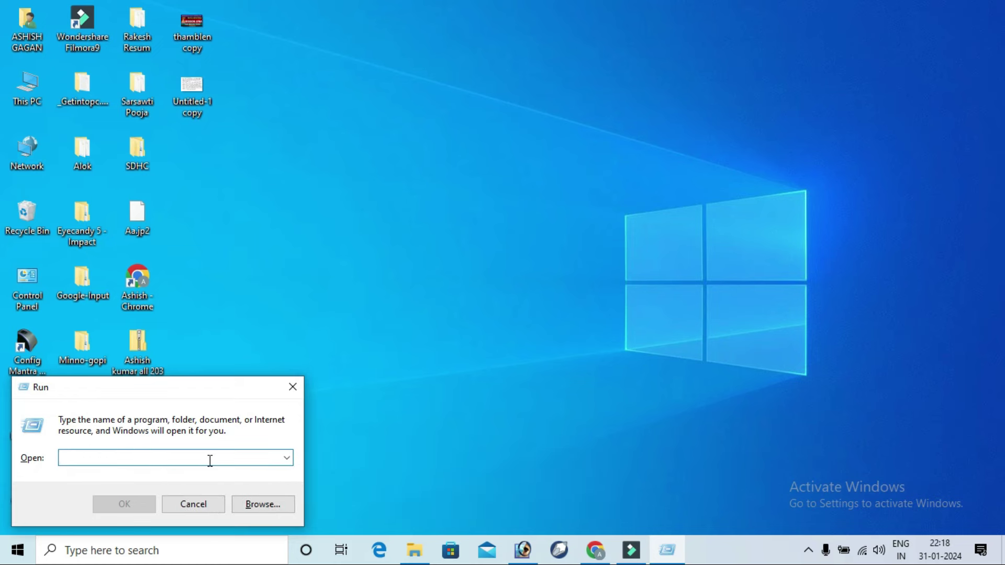
pyautogui.click(287, 459)
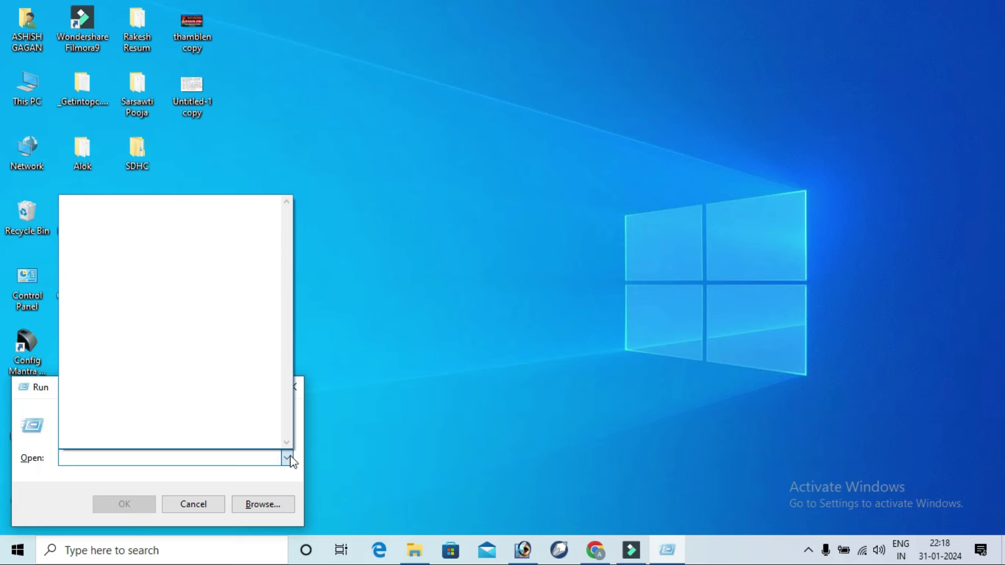
pyautogui.click(289, 459)
pyautogui.click(292, 386)
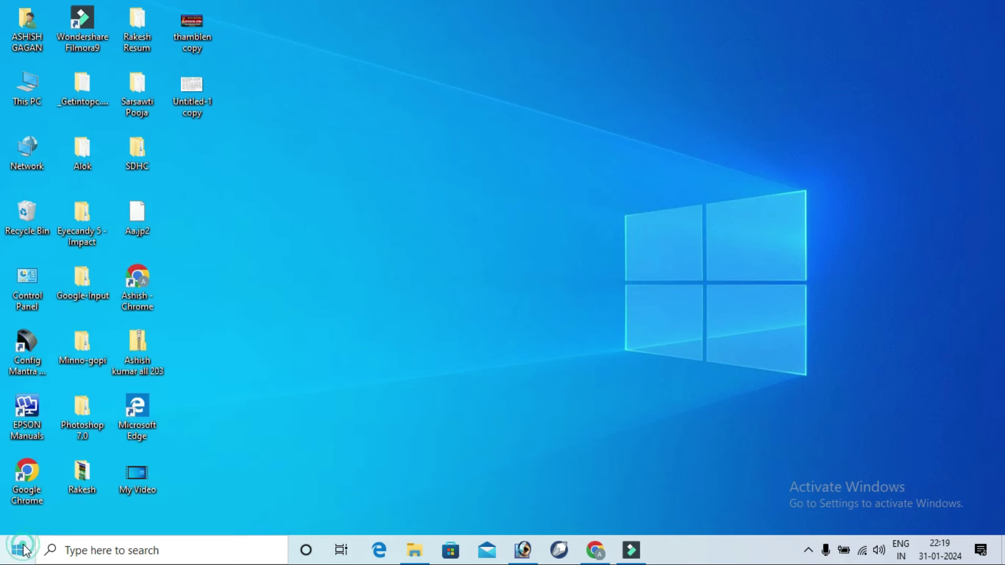
# Step: Search 'co' from the Start menu so CorelDRAW 12 appears as best match
pyautogui.click(18, 550)
pyautogui.scroll(-3, 136, 272)
pyautogui.scroll(-2, 114, 325)
pyautogui.scroll(2, 111, 262)
pyautogui.scroll(2, 111, 262)
pyautogui.scroll(1, 111, 261)
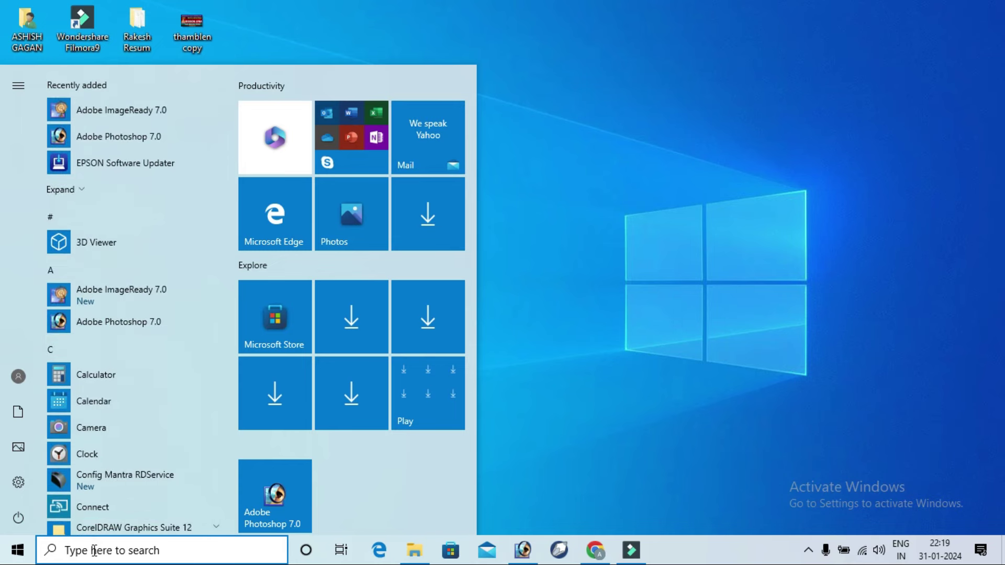
pyautogui.write('co')
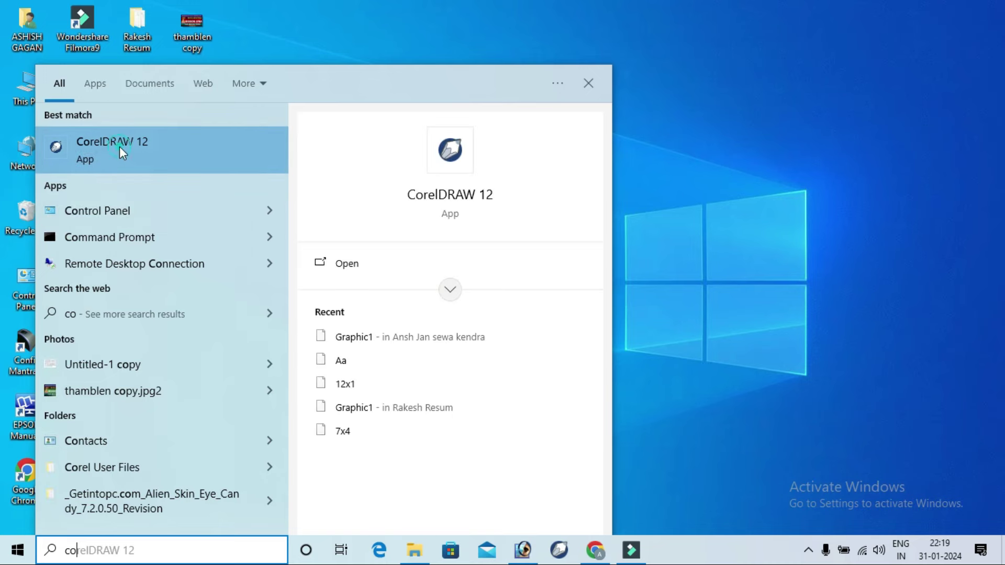
# Step: Launch CorelDRAW 12 and create a new blank A4 document, Graphic1
pyautogui.click(120, 147)
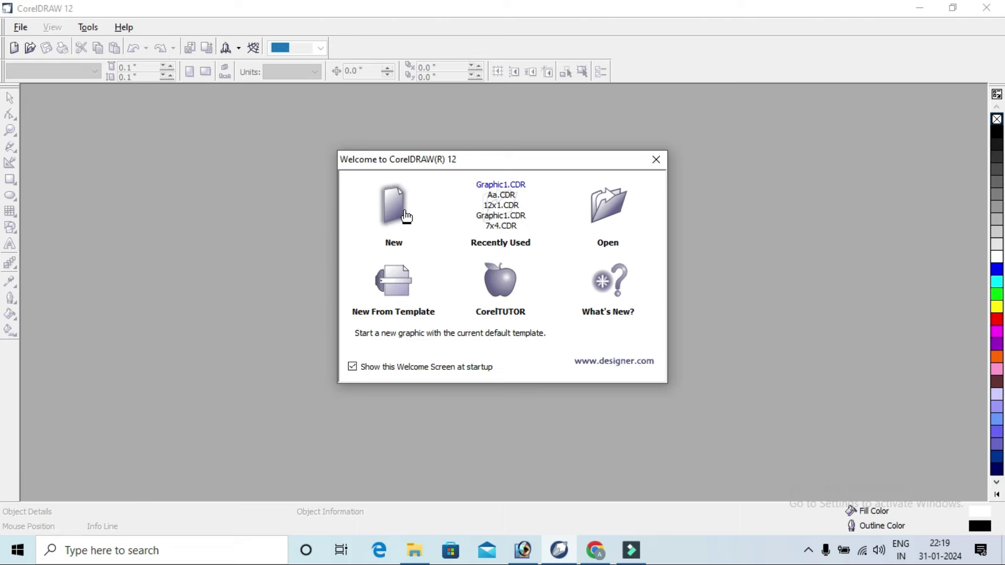
pyautogui.click(388, 210)
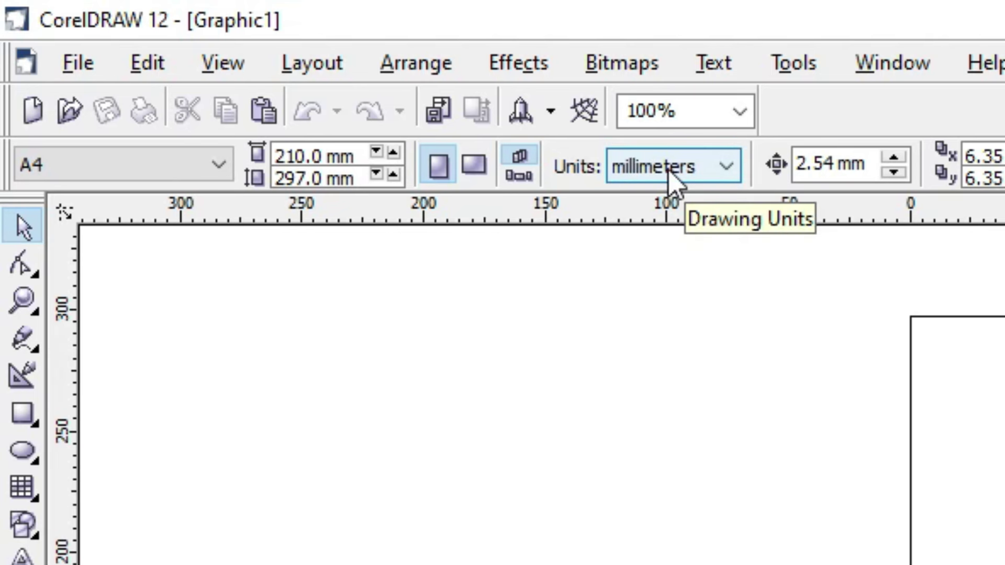
# Step: Switch drawing units to feet, then draw and delete a test rectangle
pyautogui.click(669, 174)
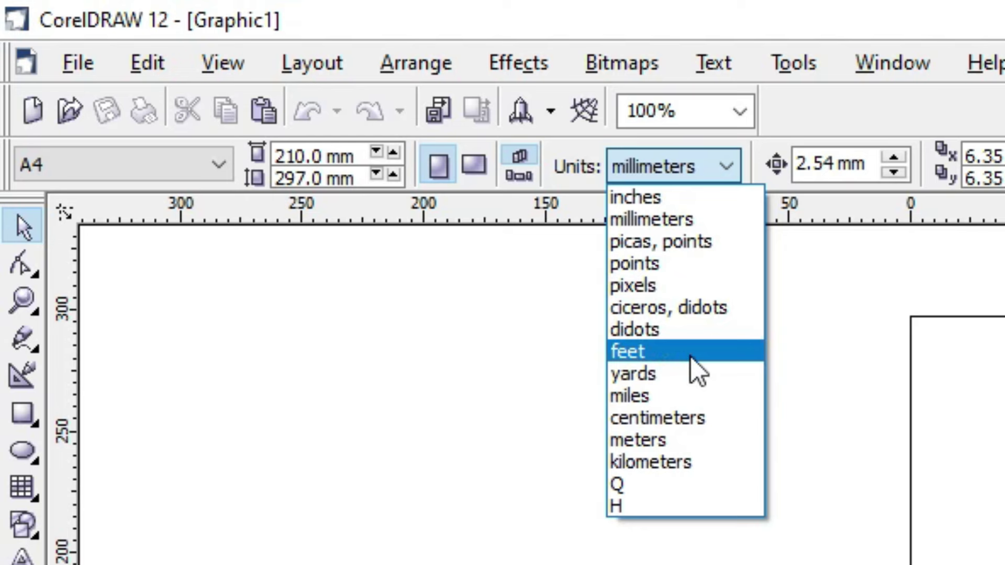
pyautogui.click(664, 353)
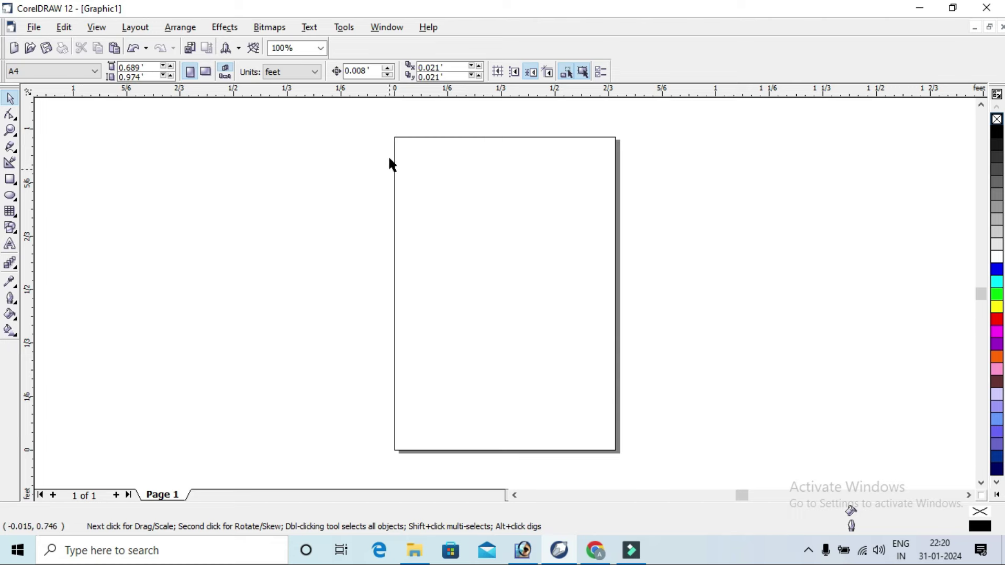
pyautogui.click(11, 180)
pyautogui.moveTo(377, 123)
pyautogui.mouseDown()
pyautogui.moveTo(645, 412)
pyautogui.moveTo(645, 436)
pyautogui.mouseUp()
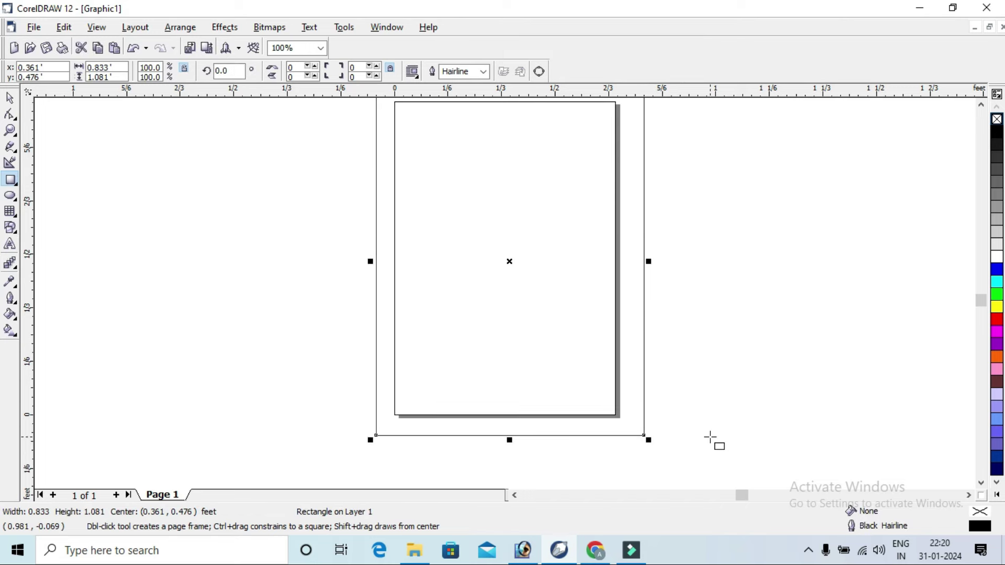
pyautogui.press('Delete')
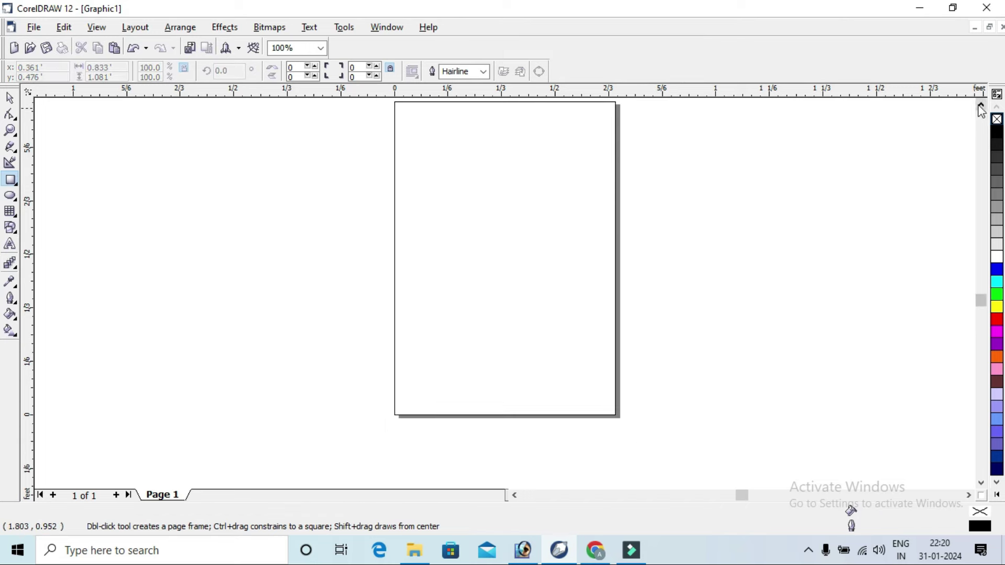
pyautogui.click(981, 105)
pyautogui.click(10, 98)
# Step: Set the page to a custom 8 ft wide by 5 ft high landscape size
pyautogui.click(255, 157)
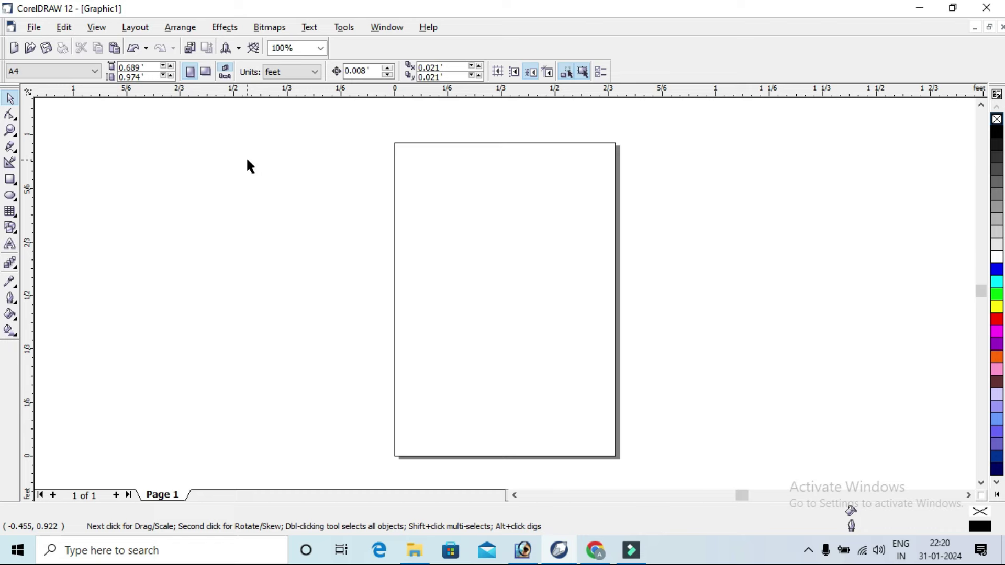
pyautogui.doubleClick(152, 67)
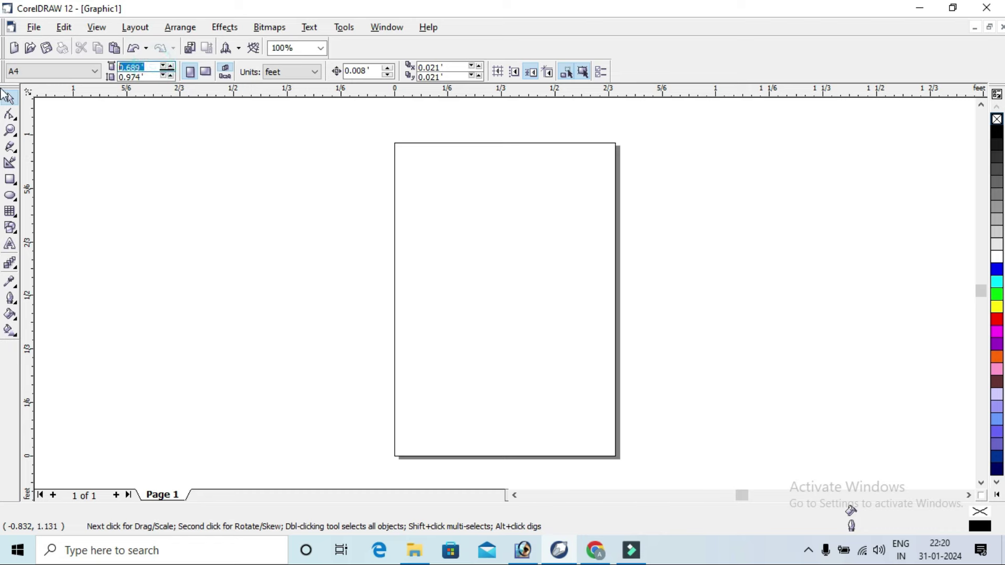
pyautogui.write('8')
pyautogui.press('Tab')
pyautogui.write('4')
pyautogui.press('Return')
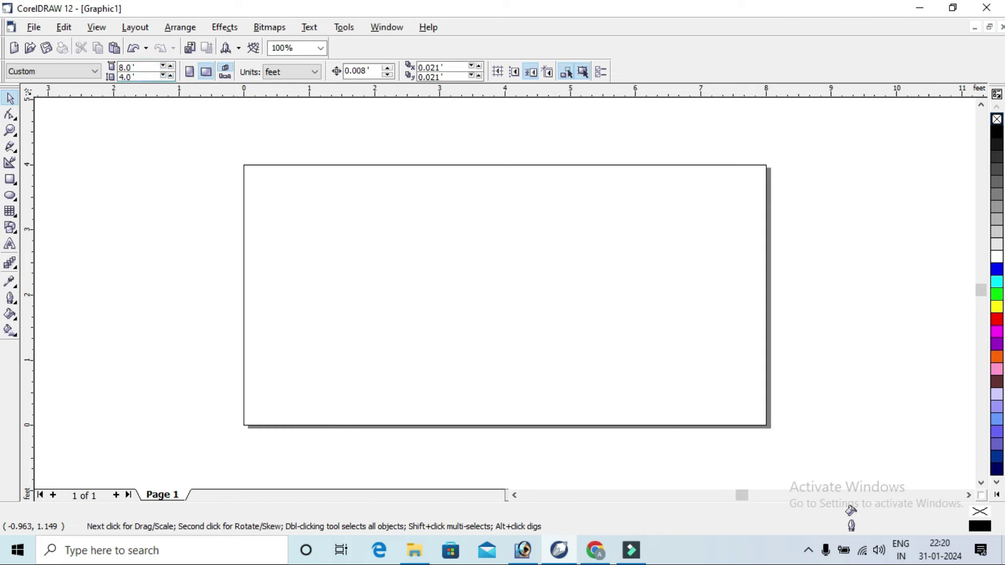
pyautogui.click(135, 76)
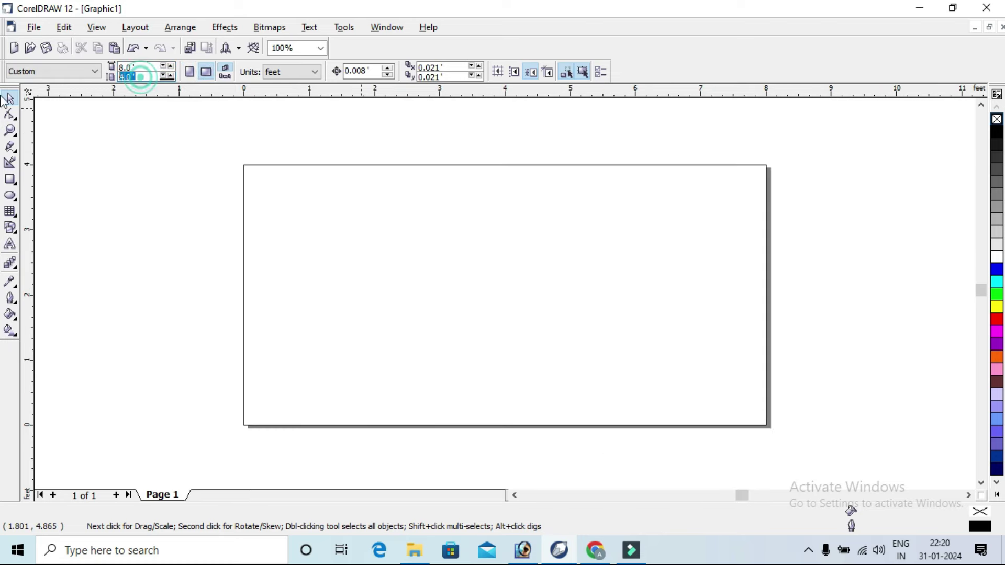
pyautogui.write('5')
pyautogui.press('Return')
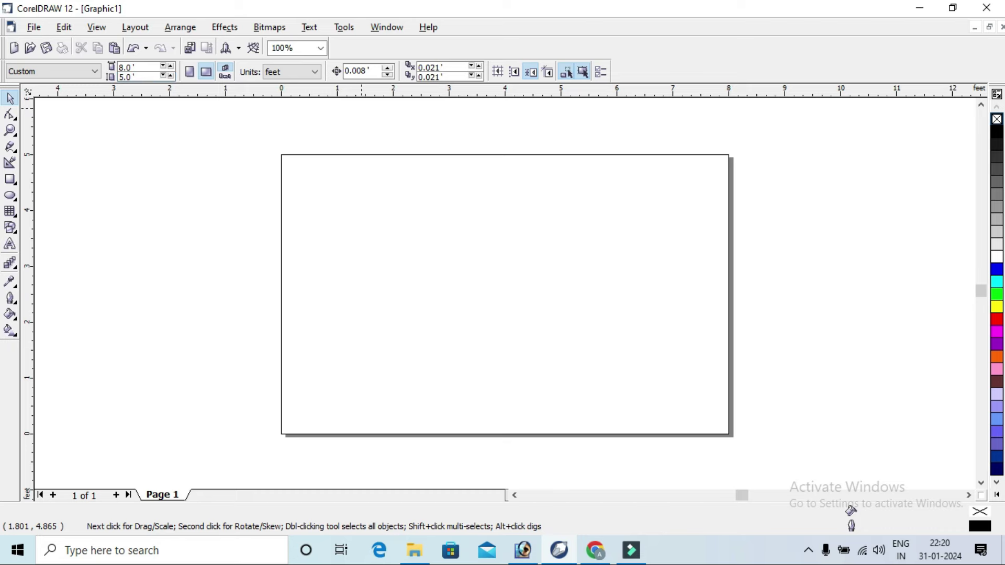
pyautogui.click(260, 116)
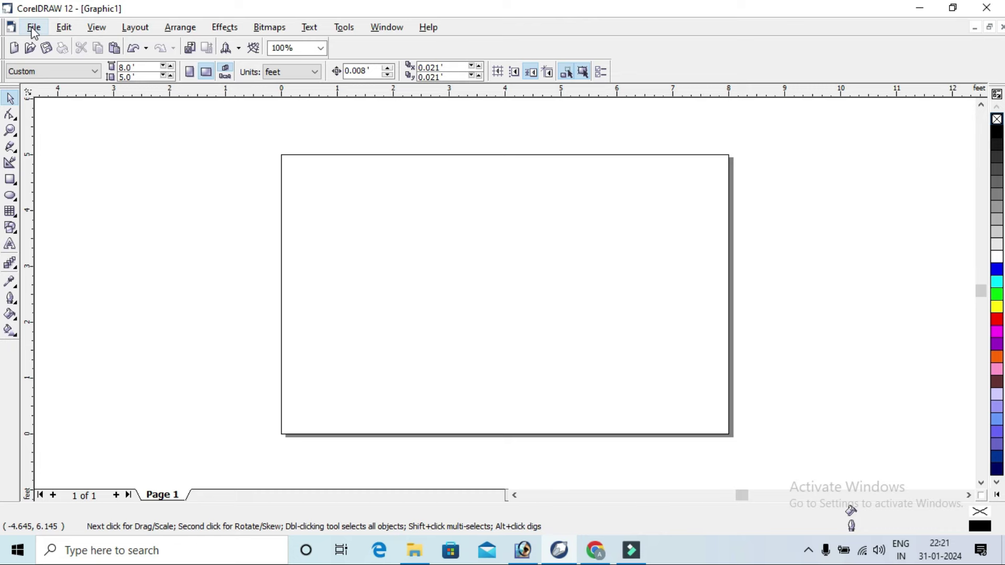
# Step: Open the Import dialog and browse to the Desktop folder
pyautogui.click(34, 30)
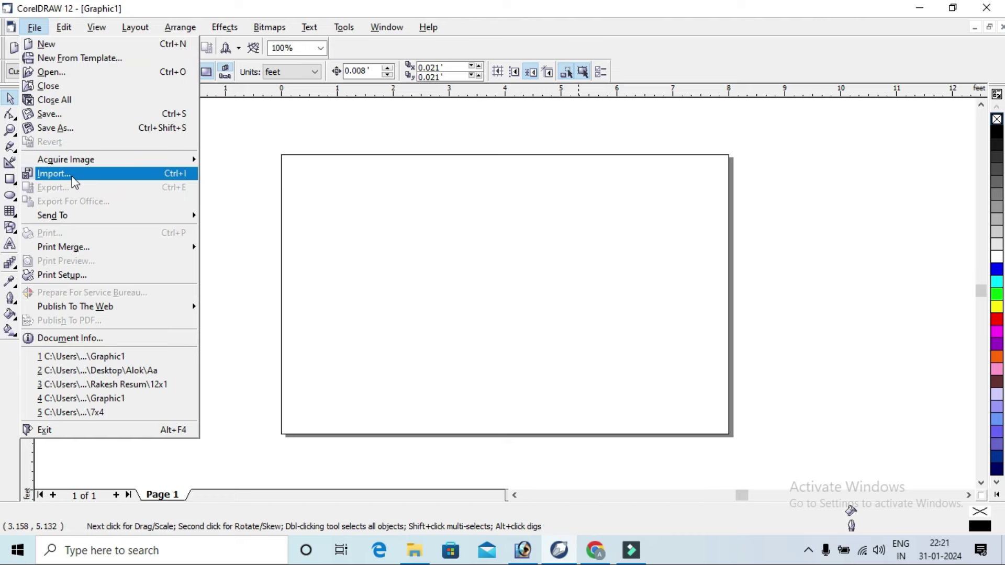
pyautogui.click(72, 178)
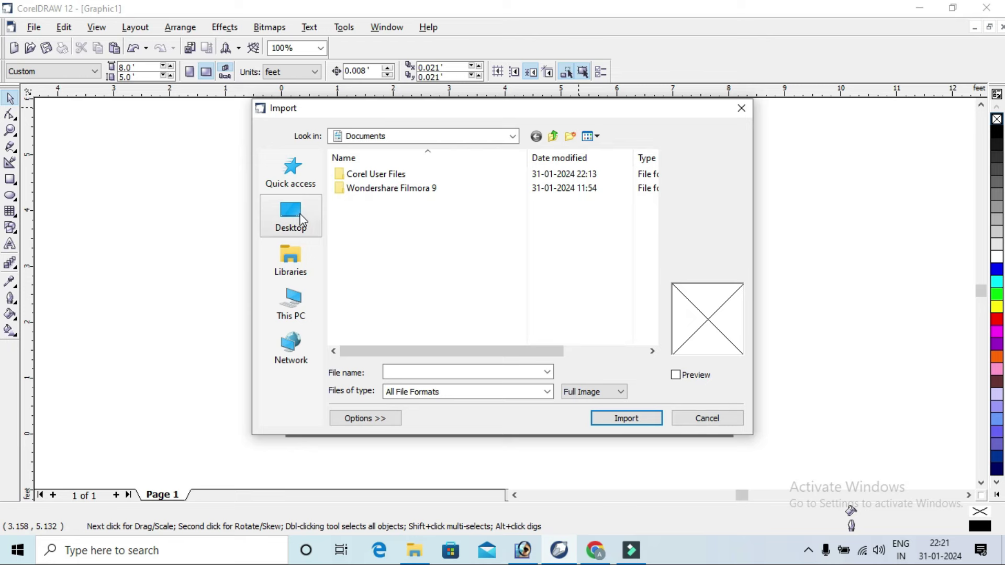
pyautogui.click(296, 216)
pyautogui.scroll(-3, 411, 228)
pyautogui.scroll(-5, 411, 227)
pyautogui.scroll(-3, 411, 233)
pyautogui.scroll(-3, 422, 249)
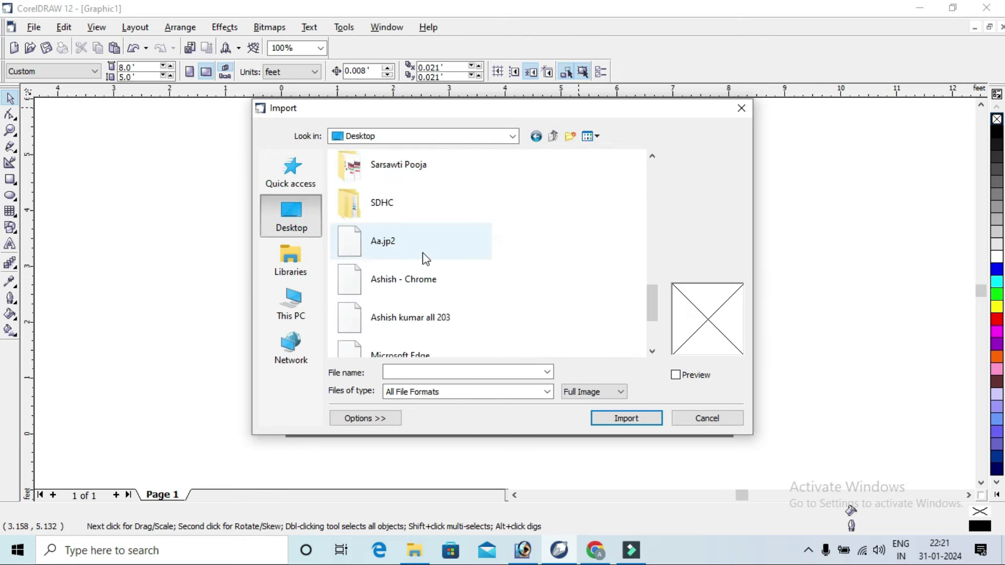
pyautogui.scroll(-2, 424, 258)
pyautogui.scroll(-1, 426, 258)
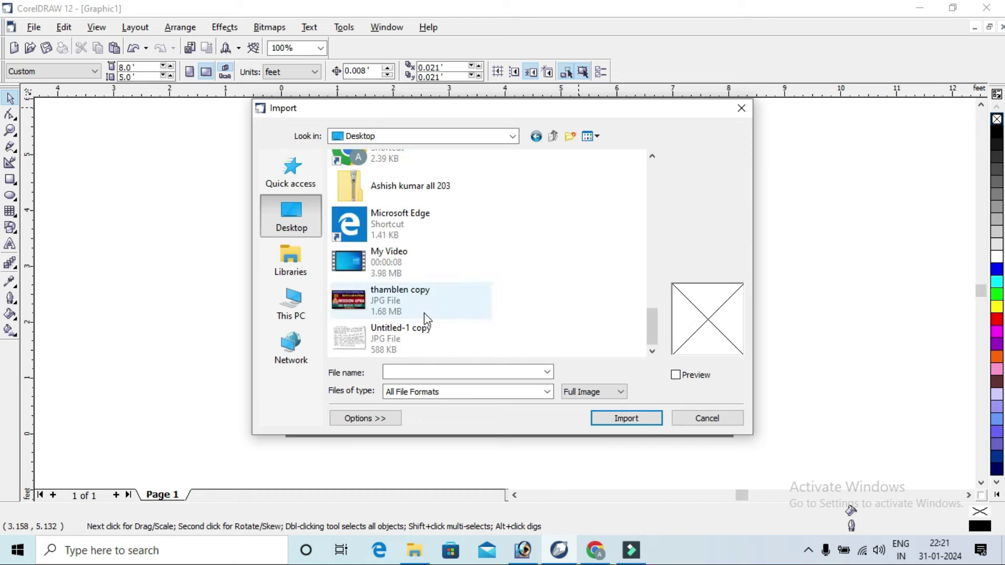
pyautogui.moveTo(400, 336)
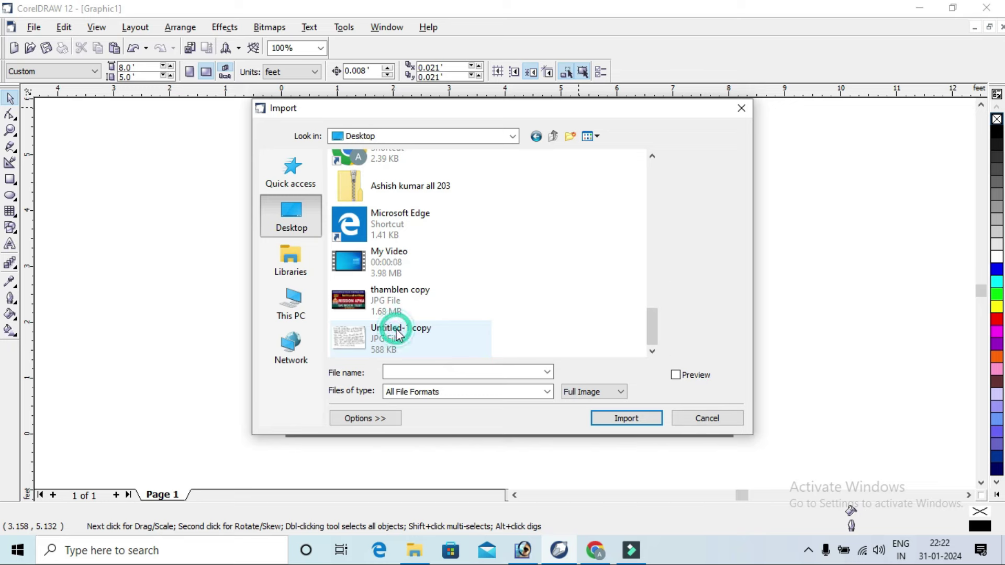
# Step: Import 'Untitled-1 copy' with preview on and place it from the page's top-left corner
pyautogui.click(398, 333)
pyautogui.click(675, 375)
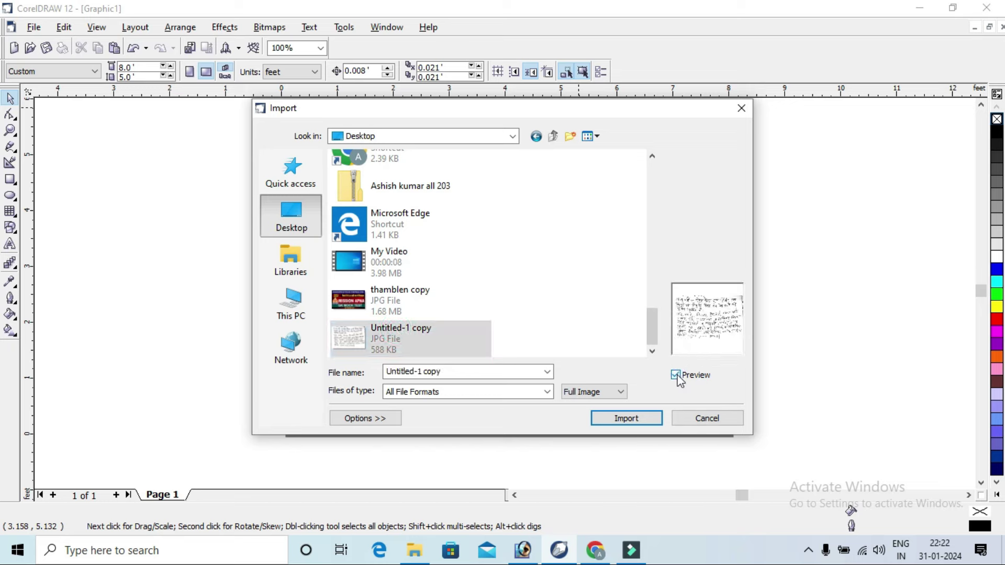
pyautogui.click(643, 420)
pyautogui.moveTo(281, 155); pyautogui.dragTo(628, 430)
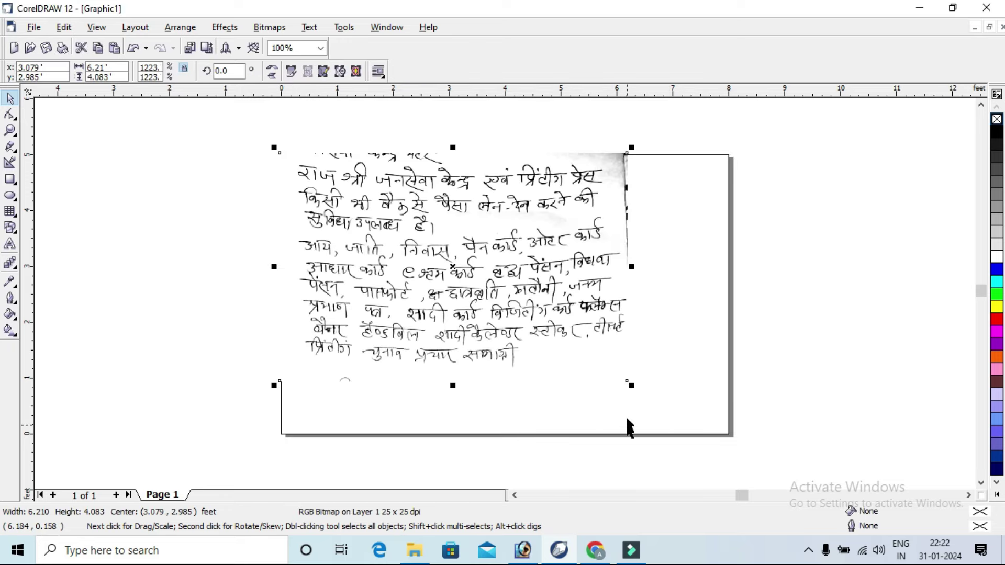
# Step: Zoom in to inspect the handwritten text, then move the image left of the page
pyautogui.click(10, 130)
pyautogui.moveTo(223, 130); pyautogui.dragTo(709, 381)
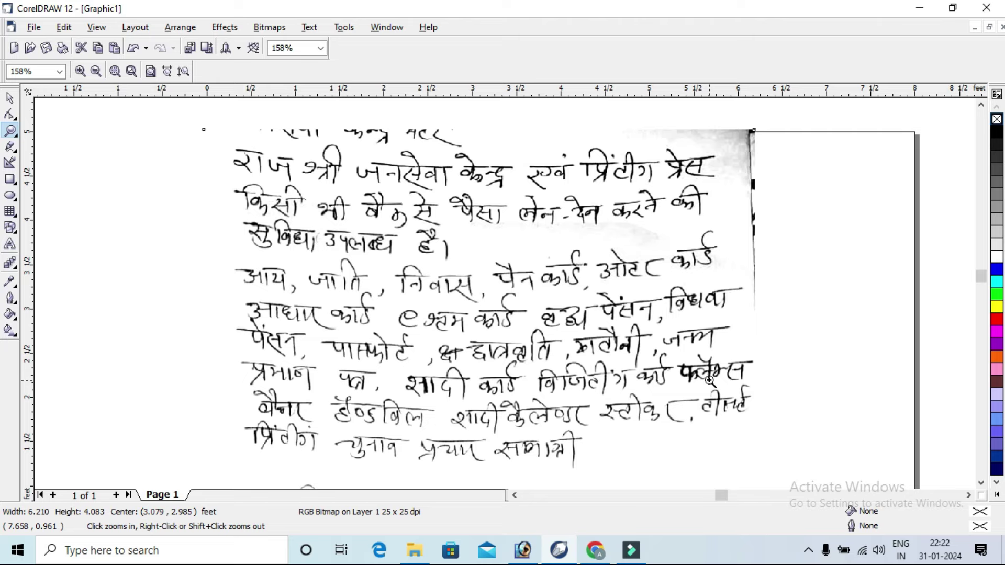
pyautogui.rightClick(487, 367)
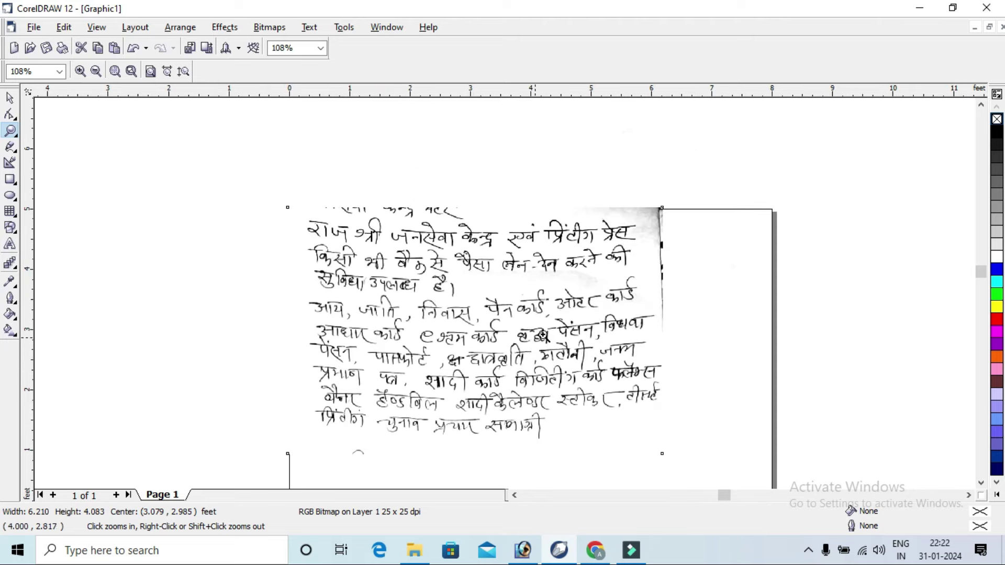
pyautogui.click(9, 97)
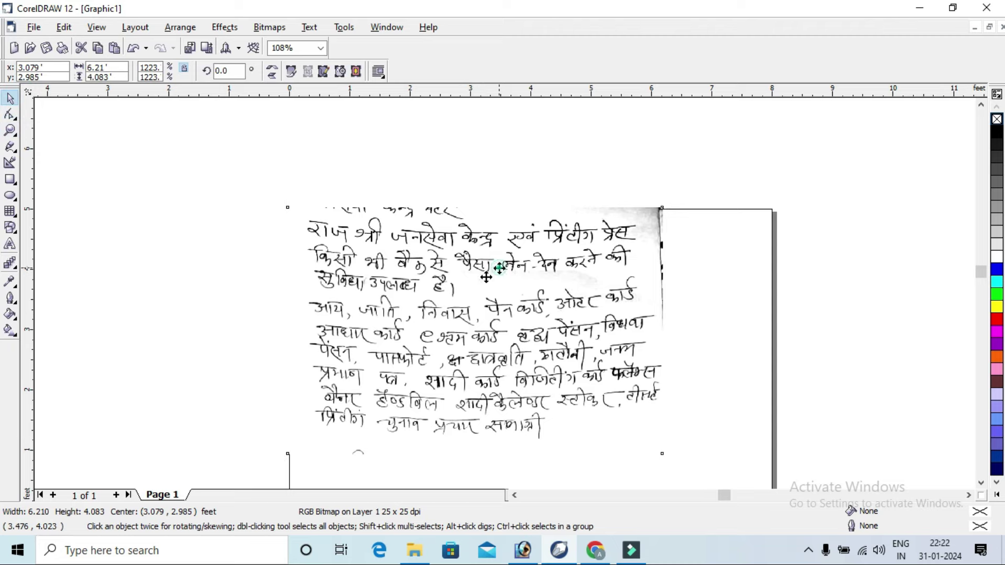
pyautogui.moveTo(497, 267); pyautogui.dragTo(261, 267)
# Step: Reselect the handwritten image and shift it slightly to the right
pyautogui.scroll(-1, 707, 188)
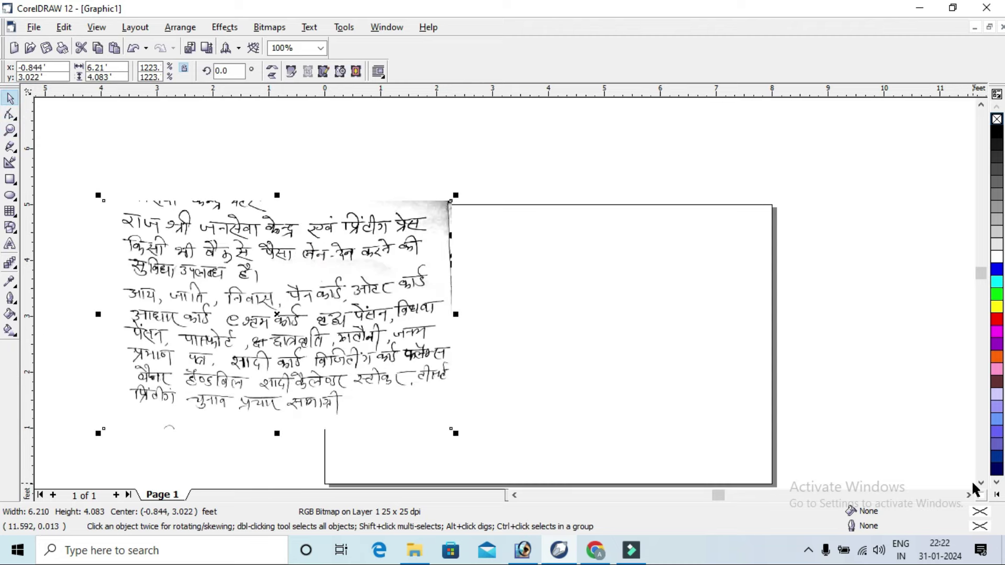
pyautogui.scroll(-5, 978, 484)
pyautogui.scroll(4, 982, 113)
pyautogui.moveTo(355, 183); pyautogui.dragTo(349, 204)
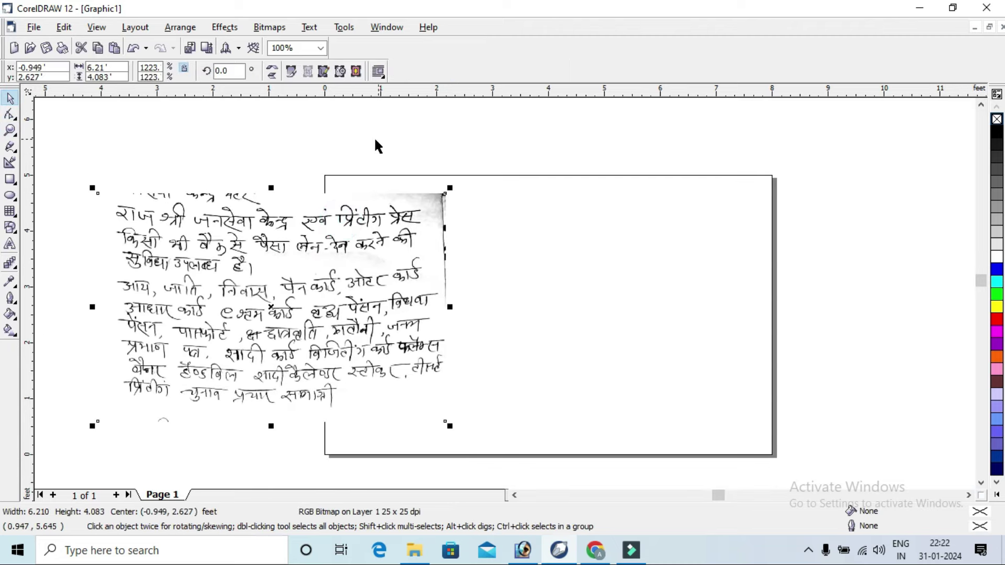
pyautogui.click(306, 126)
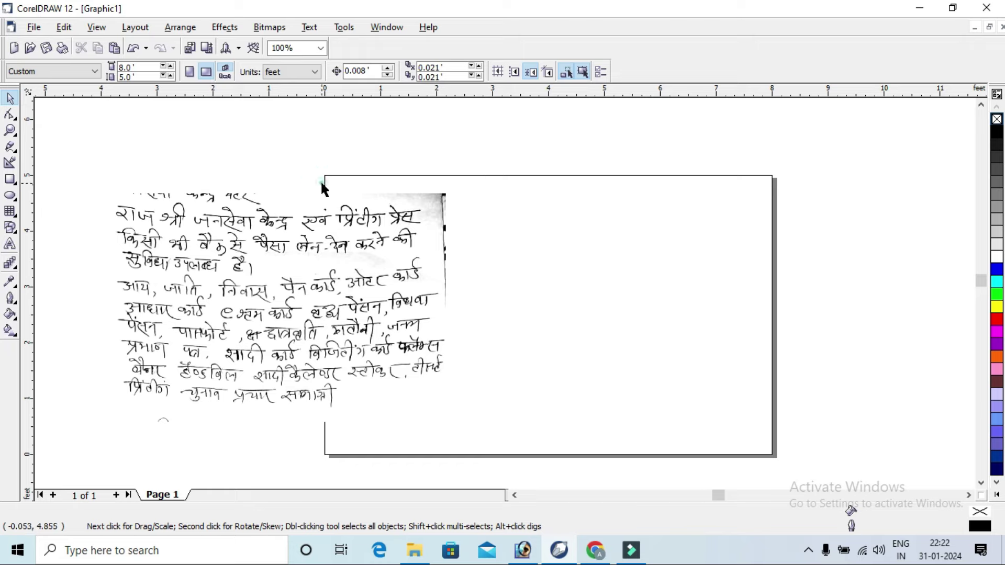
pyautogui.click(338, 216)
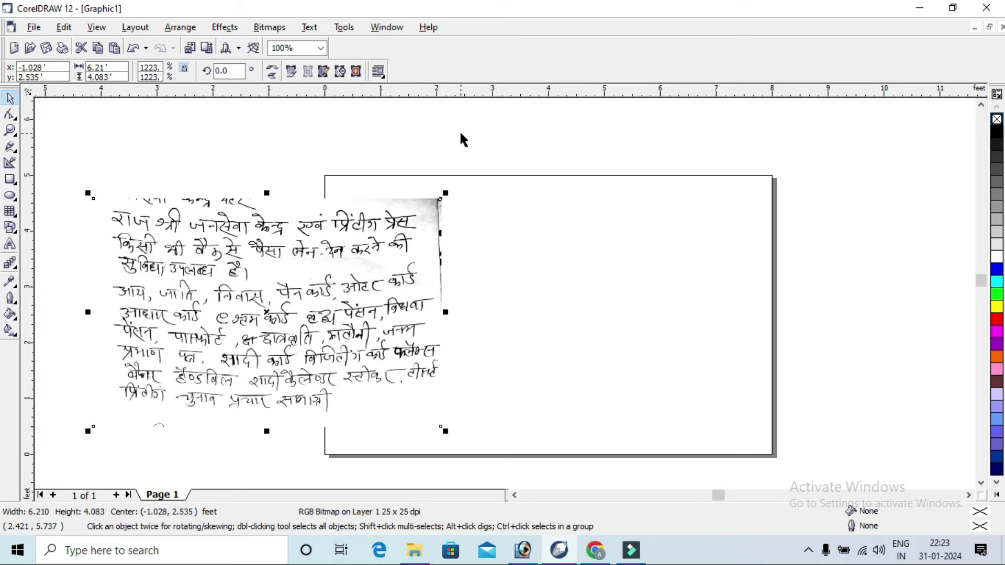
pyautogui.click(461, 140)
pyautogui.moveTo(430, 279); pyautogui.dragTo(444, 284)
# Step: Add an 'Ararar' text line, enlarge it to heading size and move it up-left
pyautogui.click(504, 142)
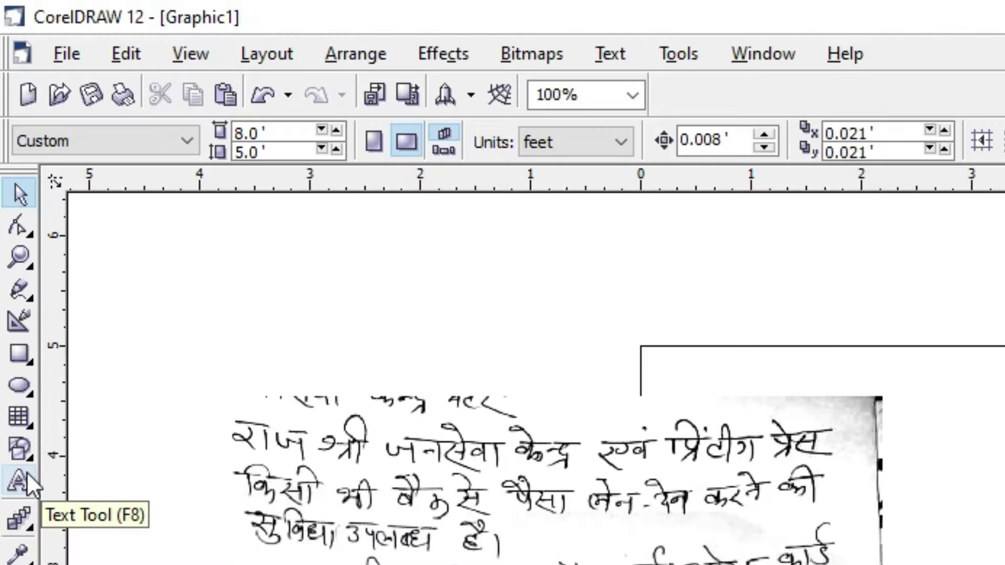
pyautogui.click(21, 479)
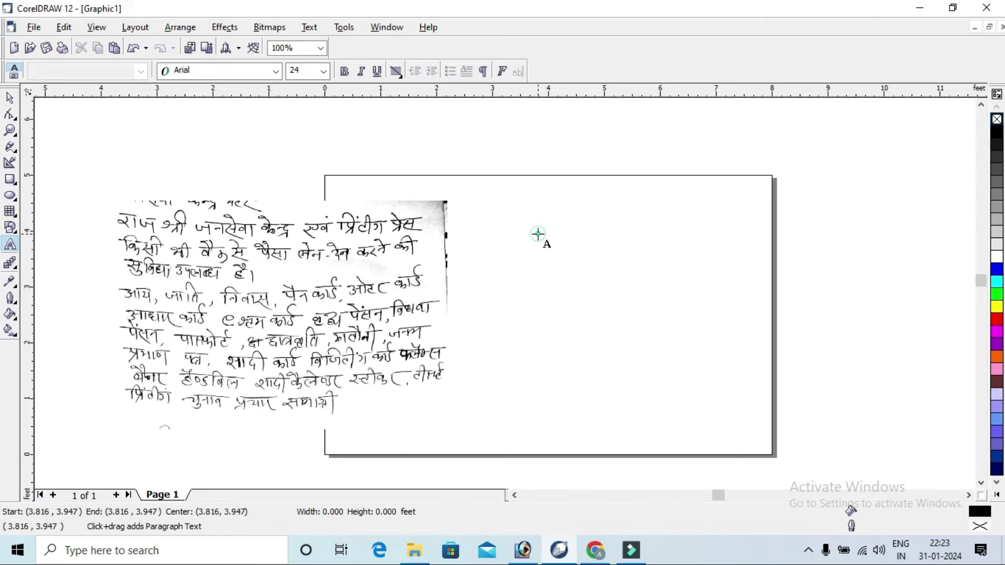
pyautogui.click(538, 233)
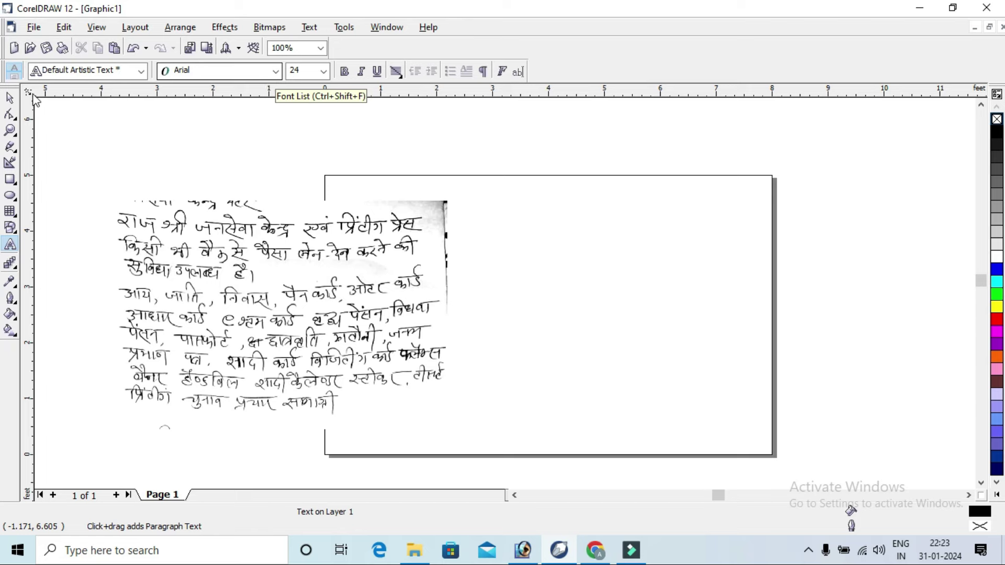
pyautogui.click(10, 98)
pyautogui.moveTo(541, 234); pyautogui.dragTo(733, 325)
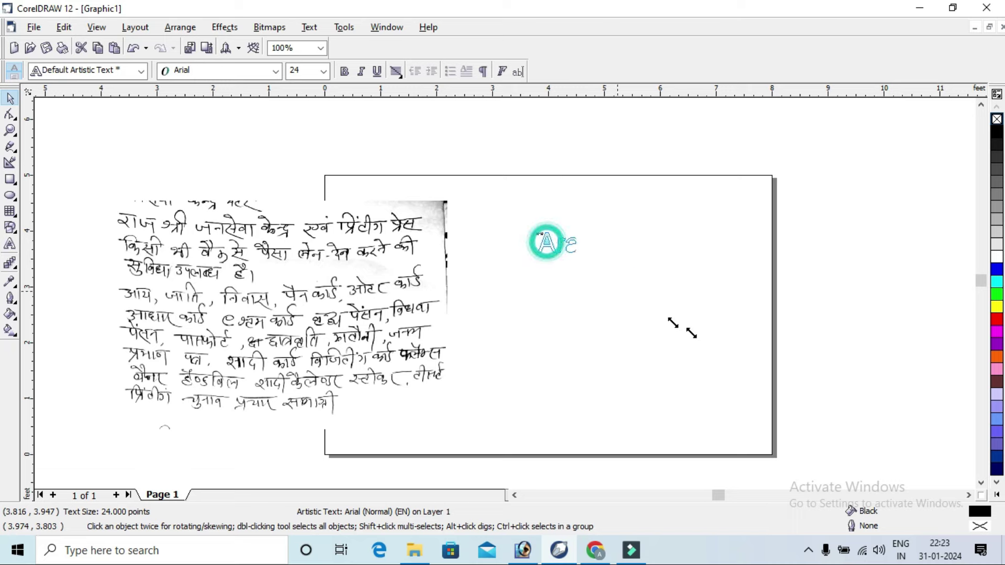
pyautogui.moveTo(706, 276); pyautogui.dragTo(671, 256)
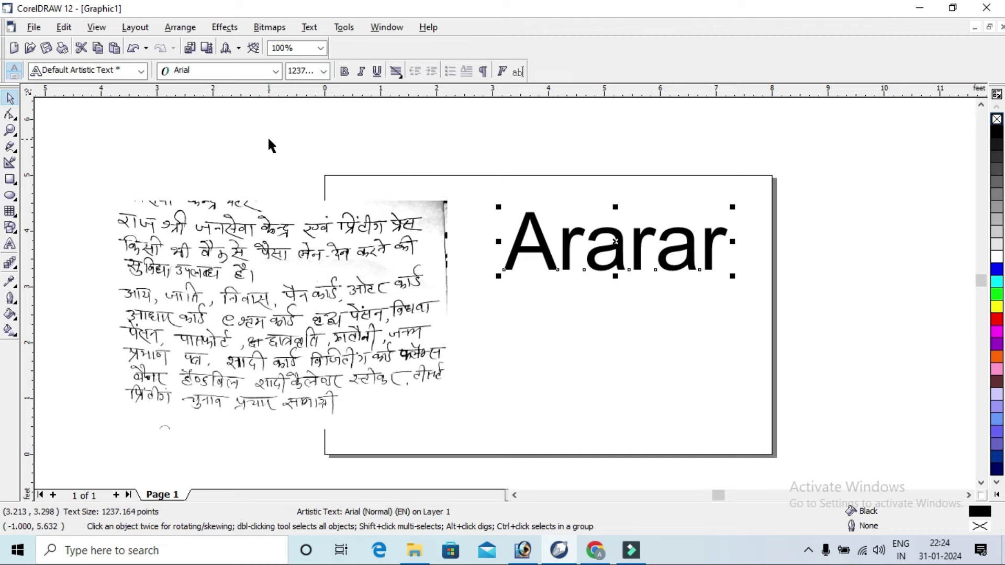
pyautogui.hotkey('ctrl', 's')
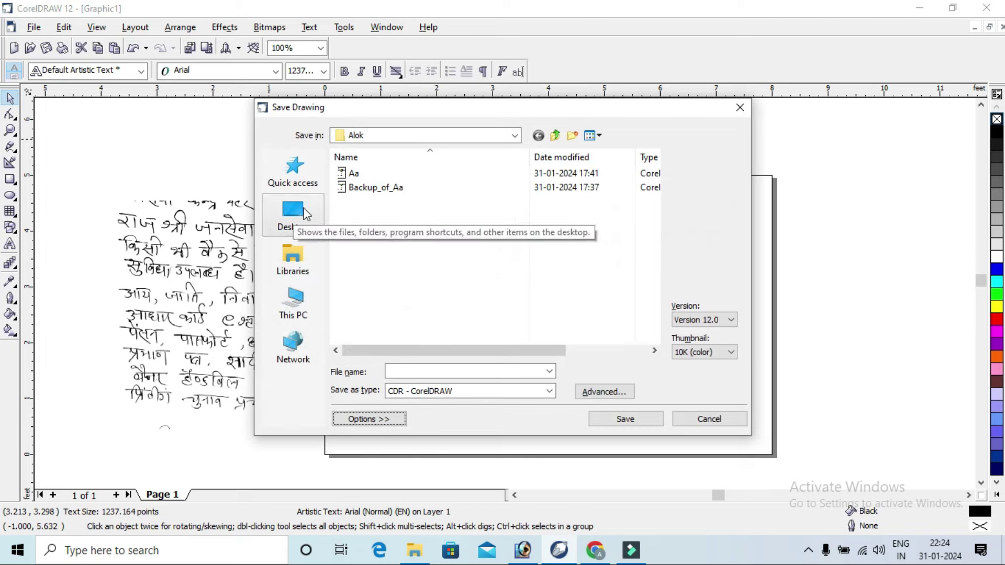
# Step: Create a new Desktop folder named 8x5 and open it as the save location
pyautogui.click(304, 219)
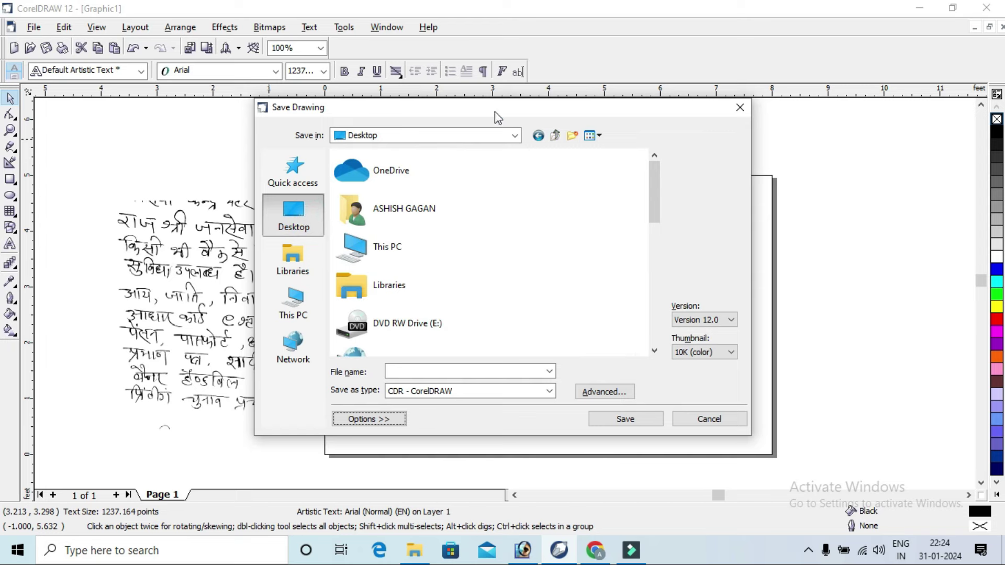
pyautogui.scroll(-5, 601, 288)
pyautogui.scroll(-1, 601, 288)
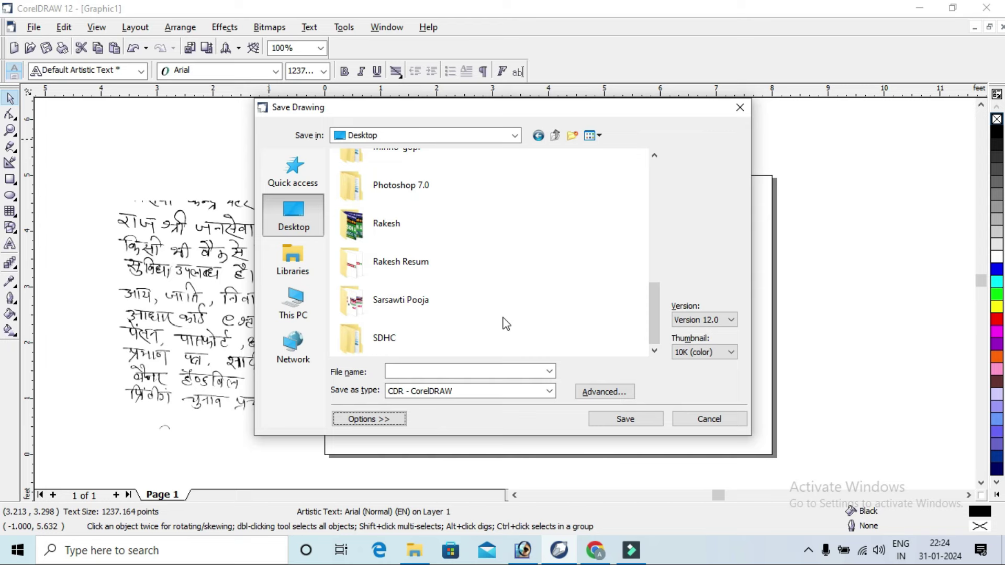
pyautogui.click(571, 136)
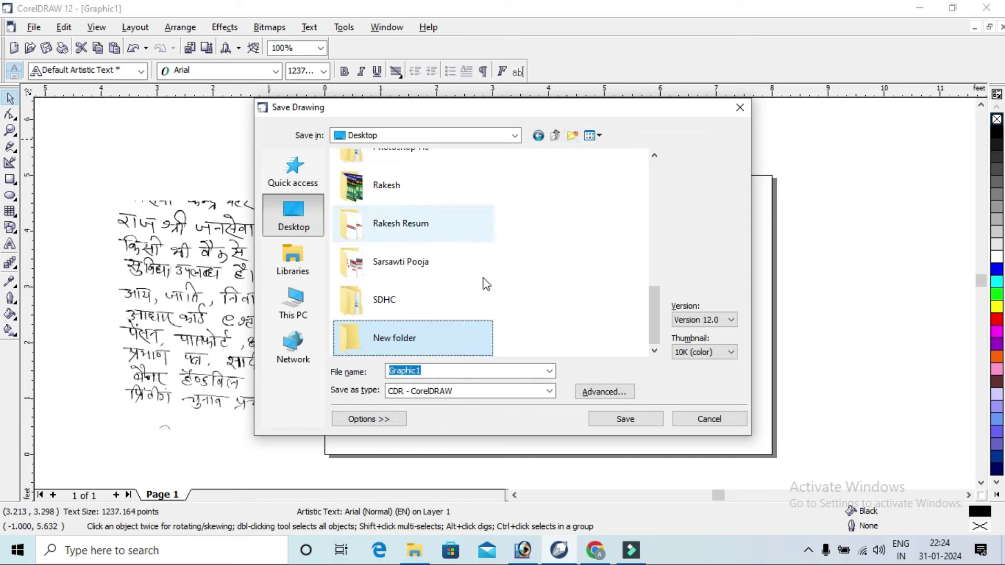
pyautogui.rightClick(407, 341)
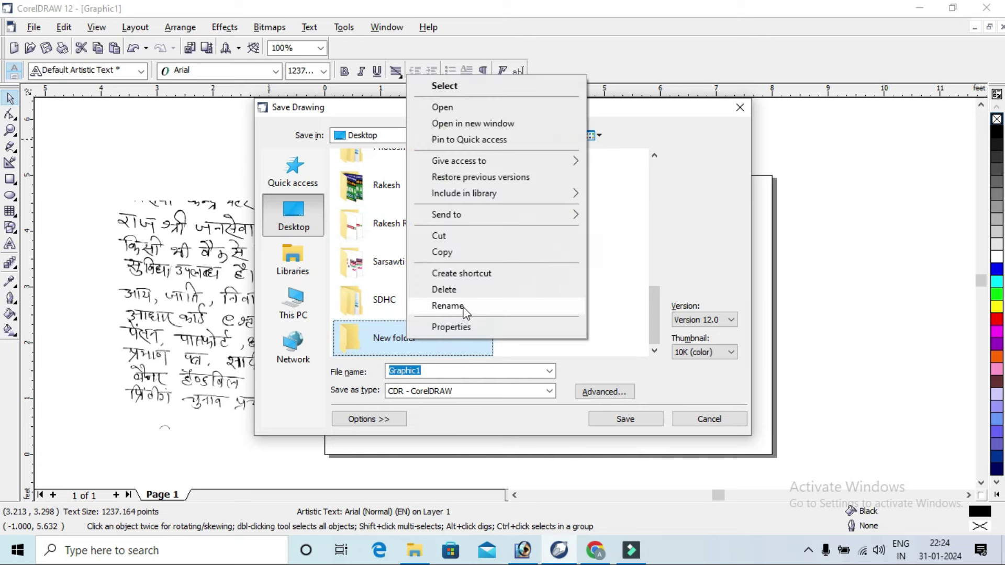
pyautogui.click(465, 311)
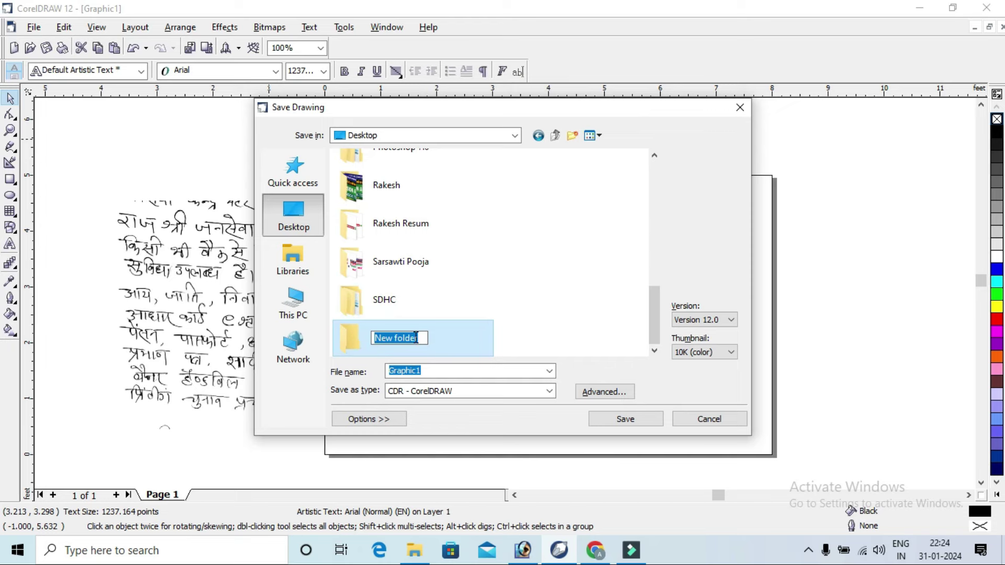
pyautogui.write('8')
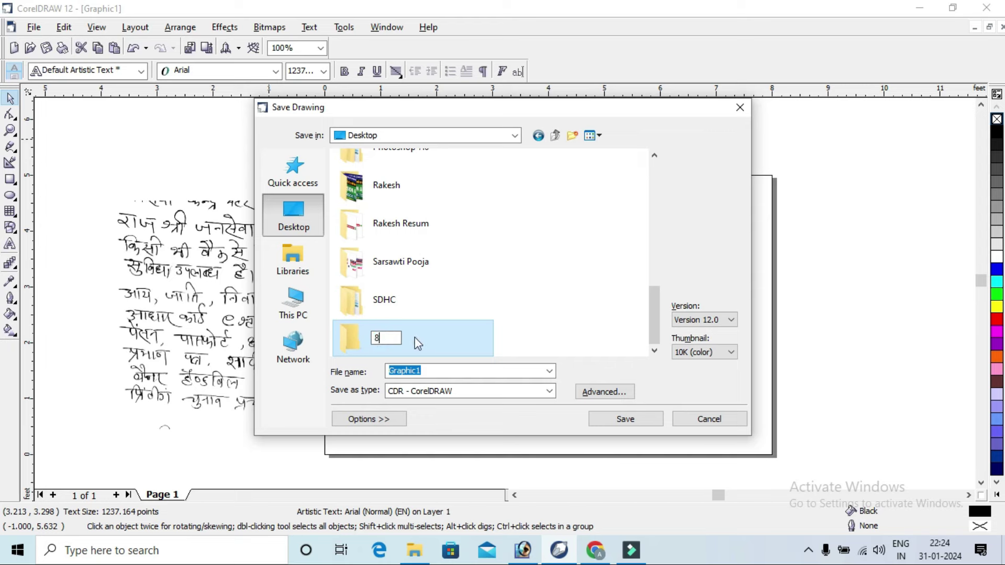
pyautogui.write('x5')
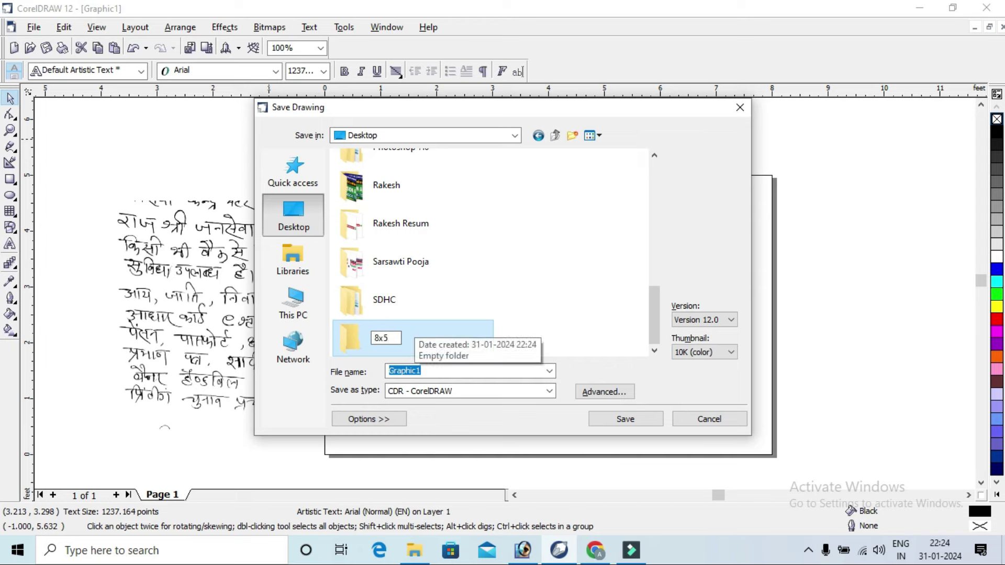
pyautogui.press('Return')
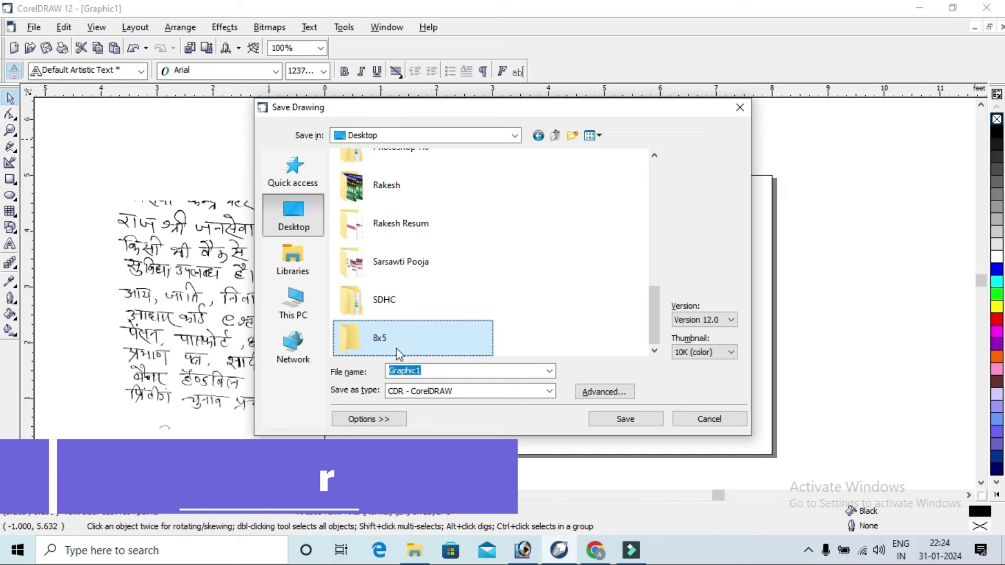
pyautogui.press('Return')
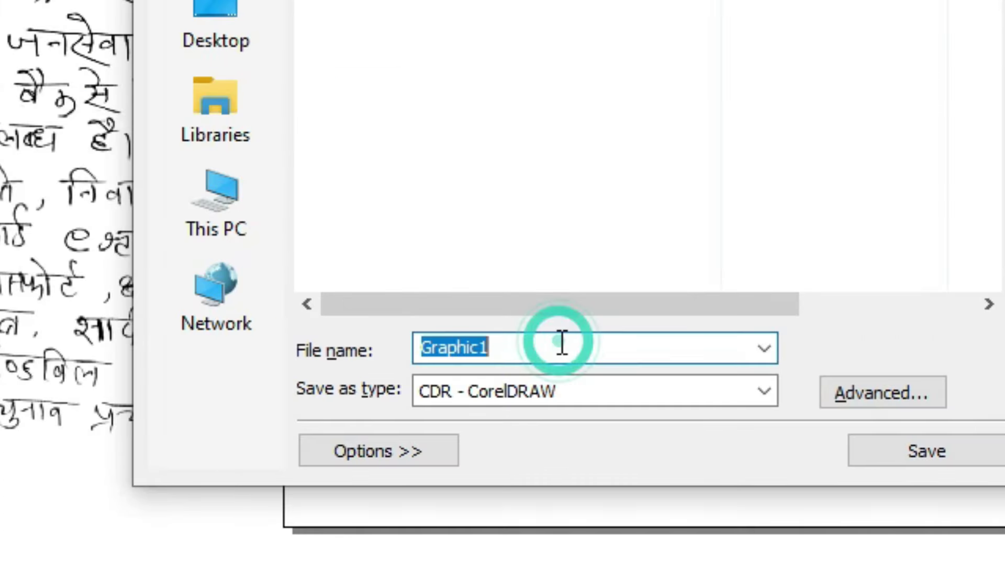
# Step: Save the drawing as Graphic1 in the 8x5 folder
pyautogui.click(509, 350)
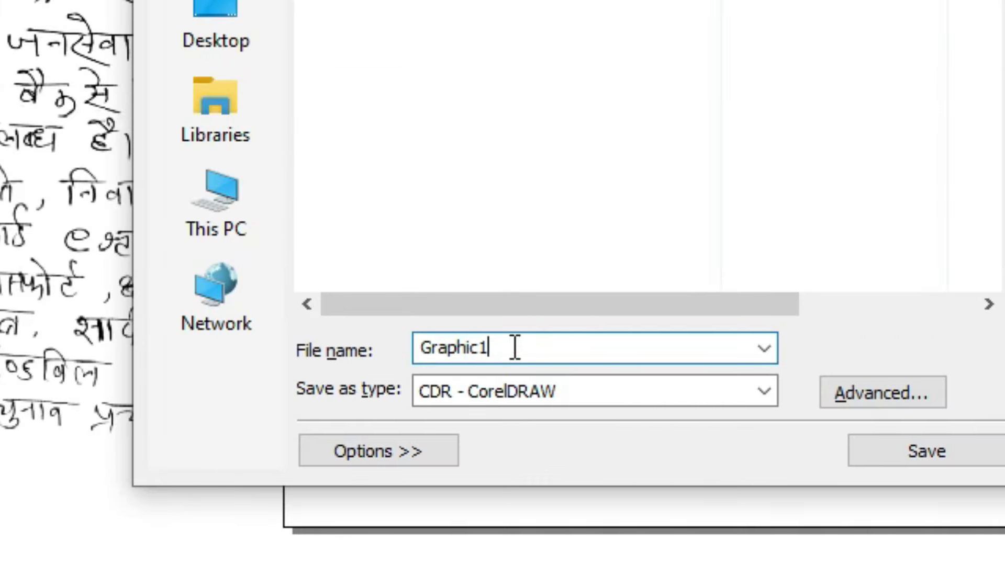
pyautogui.doubleClick(512, 348)
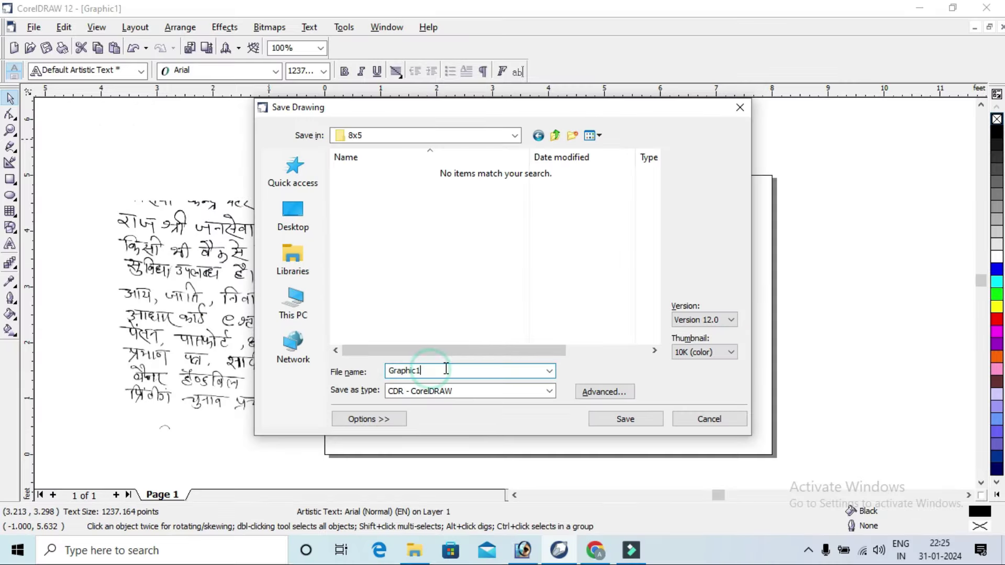
pyautogui.click(444, 368)
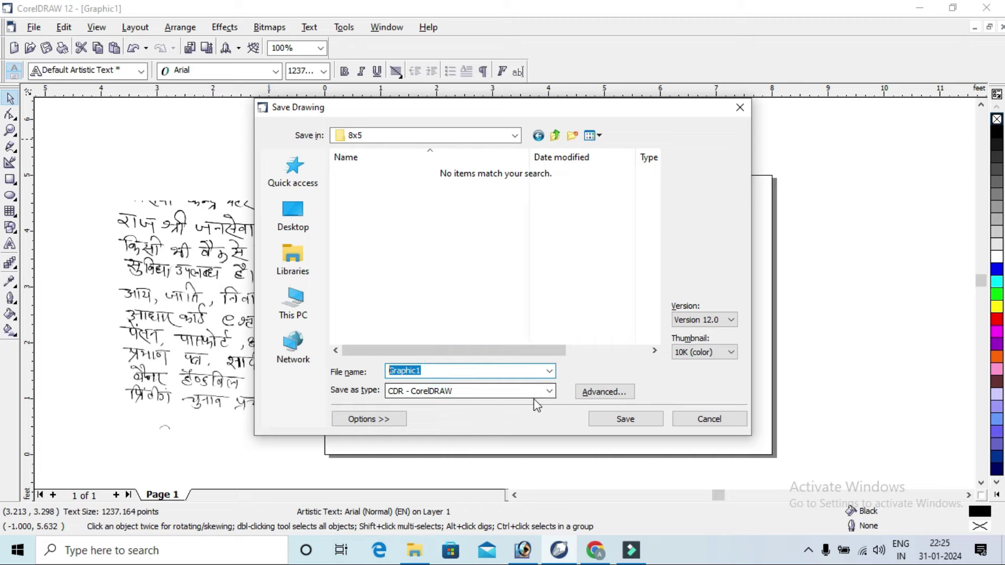
pyautogui.click(598, 416)
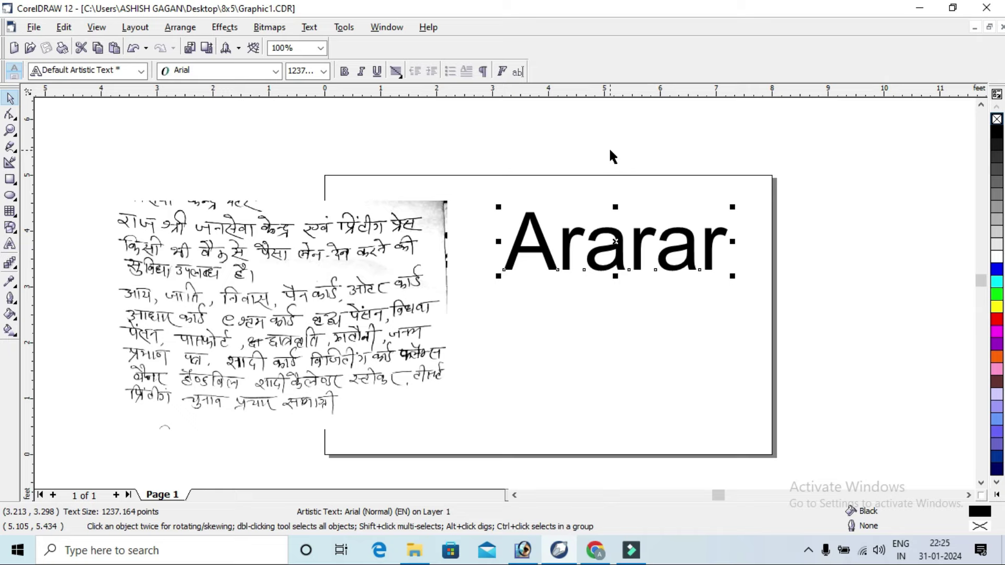
# Step: Close and relaunch CorelDRAW, then open Graphic1 from the Desktop 8x5 folder
pyautogui.click(987, 8)
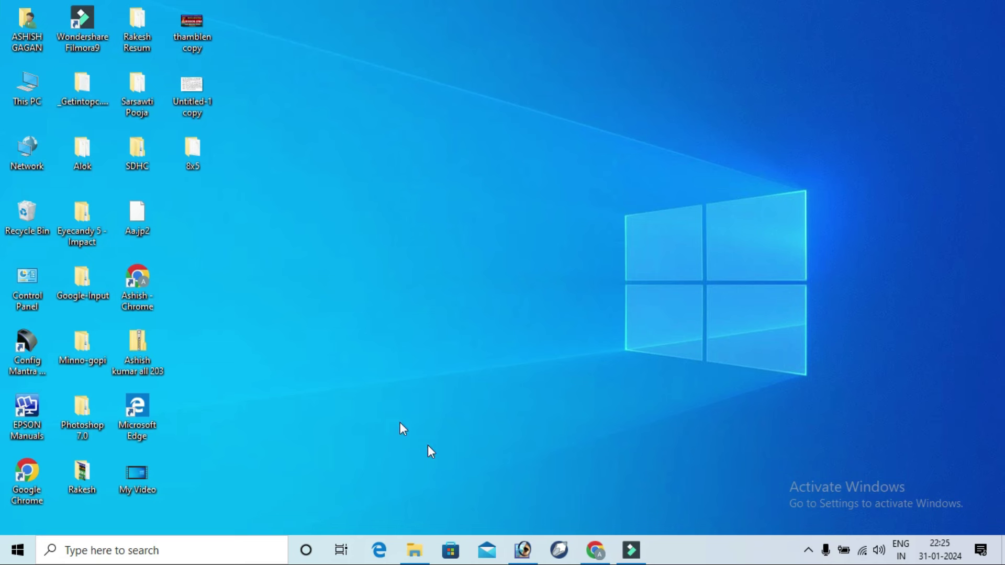
pyautogui.click(565, 552)
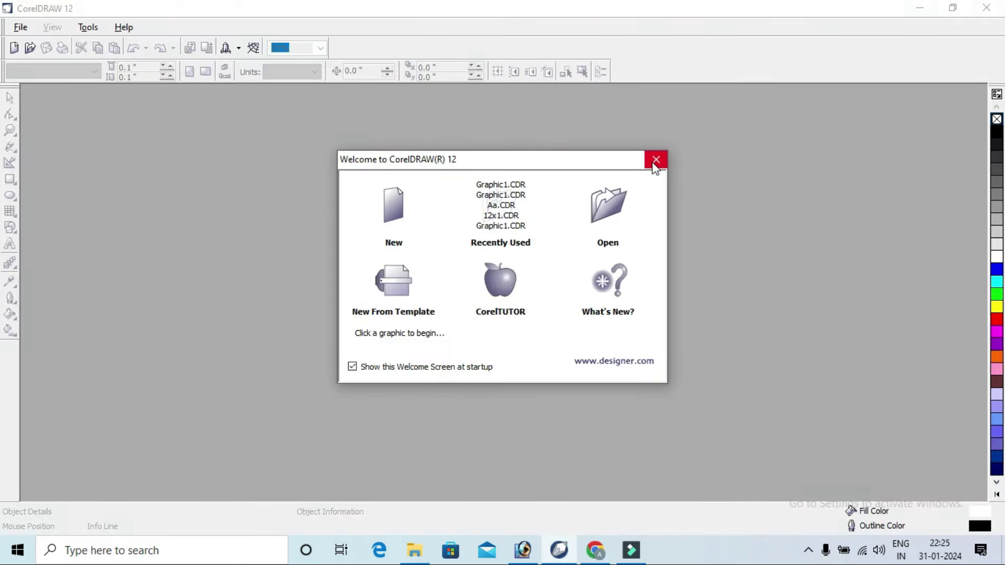
pyautogui.click(655, 162)
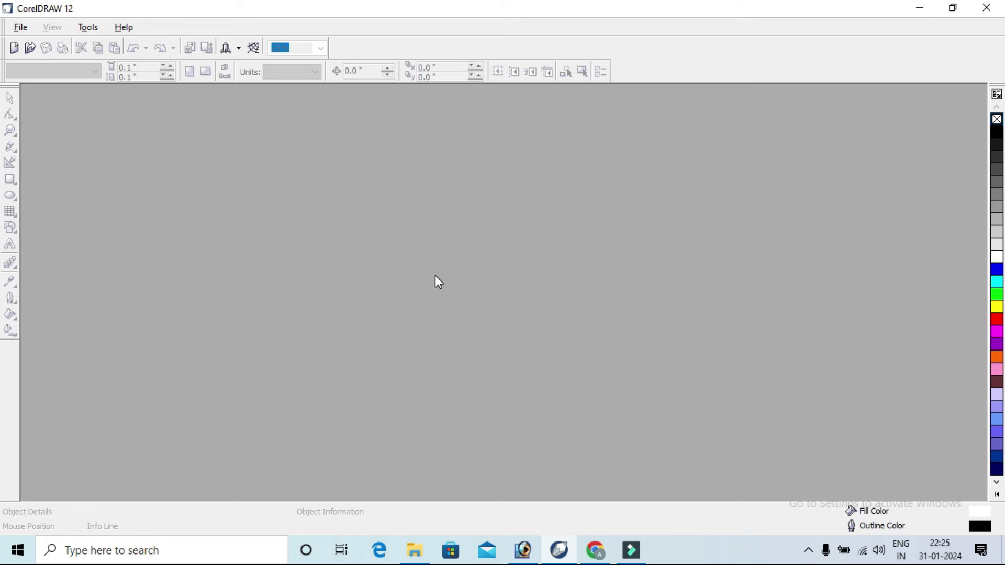
pyautogui.click(917, 7)
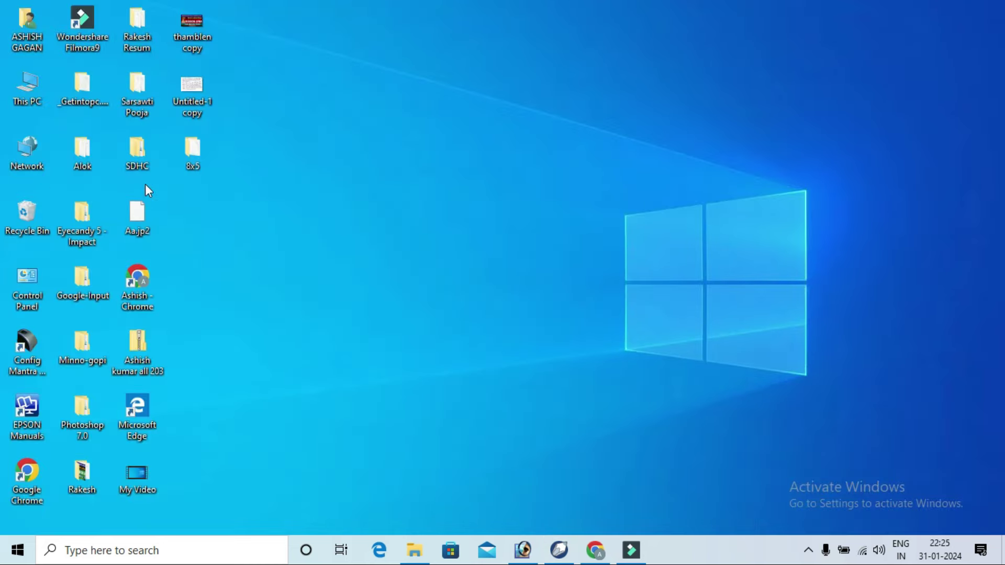
pyautogui.doubleClick(196, 149)
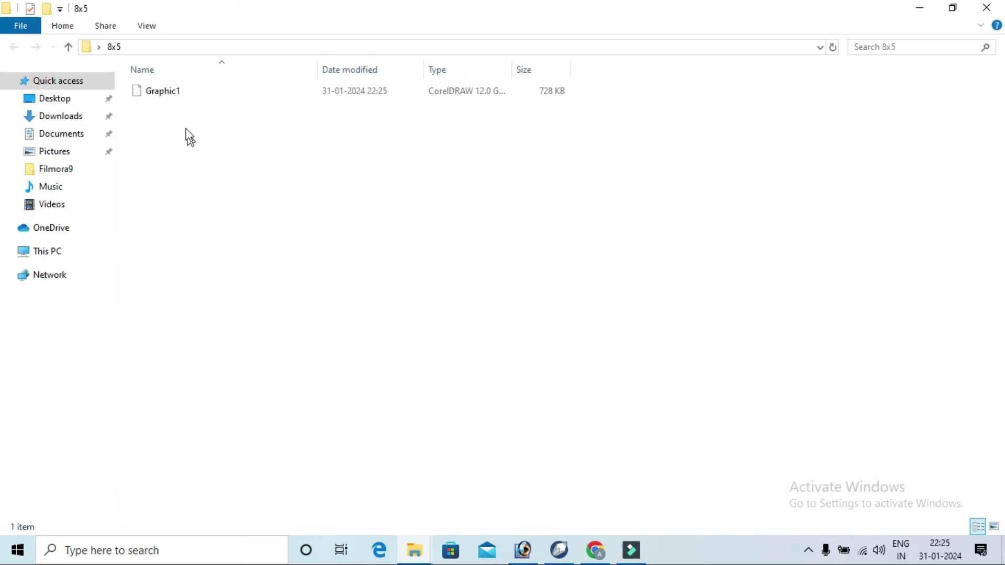
pyautogui.doubleClick(195, 91)
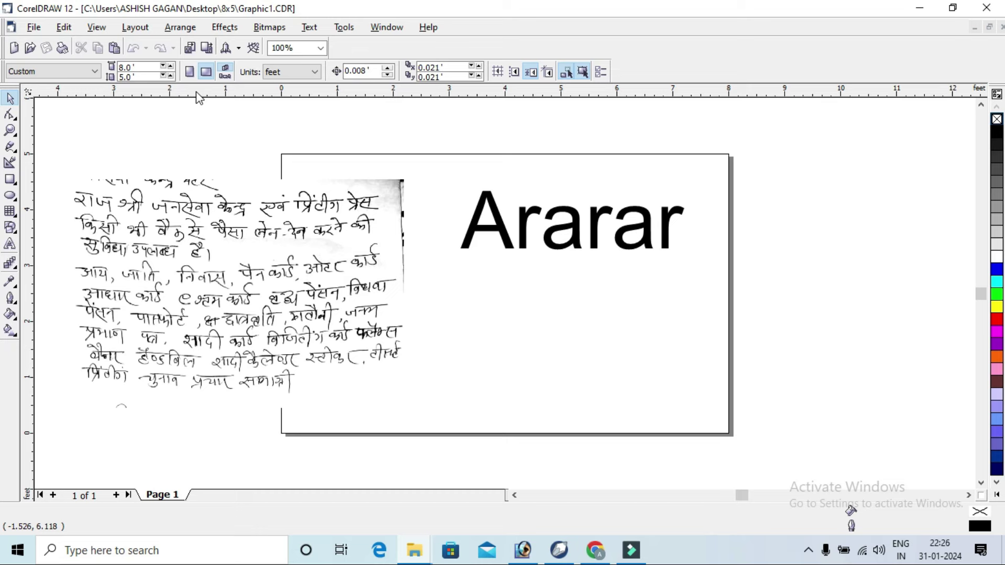
# Step: Apply the RAJ 01 font to the Ararar text and select its characters for editing
pyautogui.click(602, 217)
pyautogui.moveTo(601, 219); pyautogui.dragTo(594, 224)
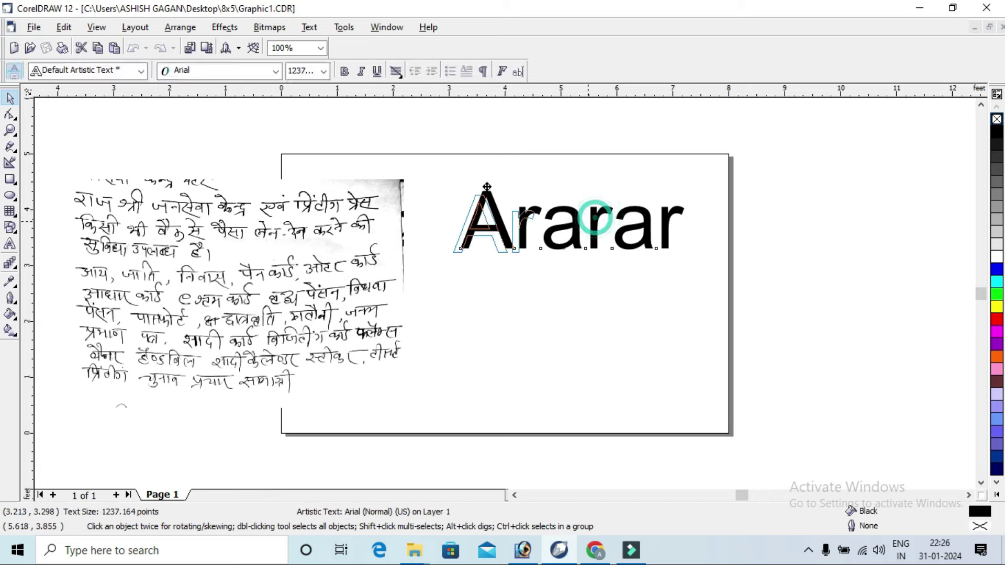
pyautogui.click(274, 71)
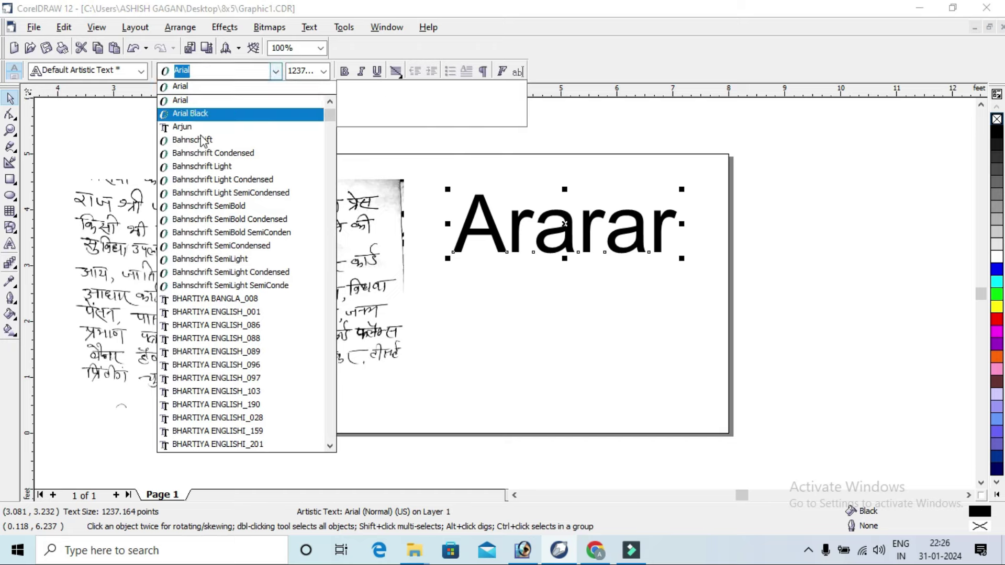
pyautogui.moveTo(329, 115); pyautogui.dragTo(350, 420)
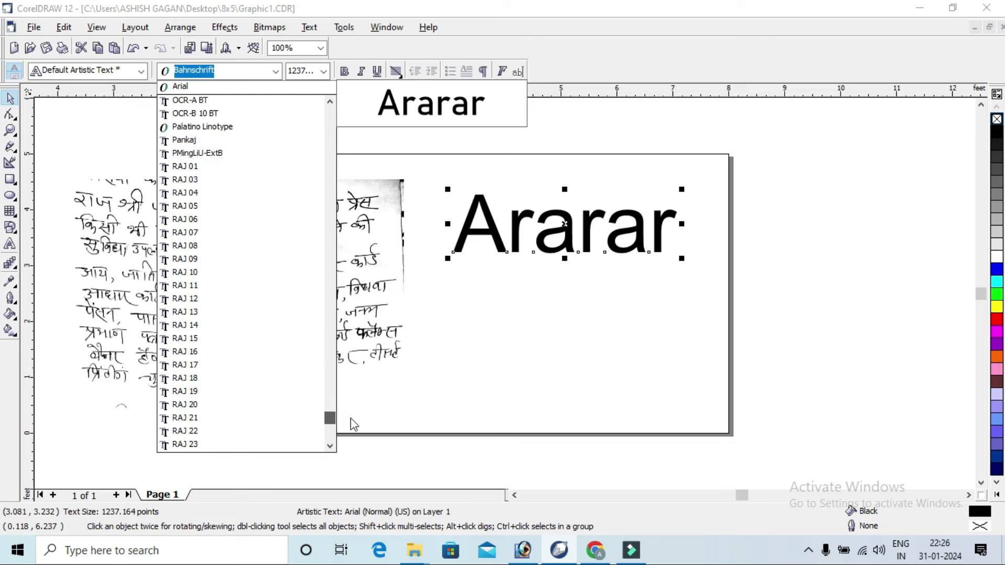
pyautogui.click(261, 171)
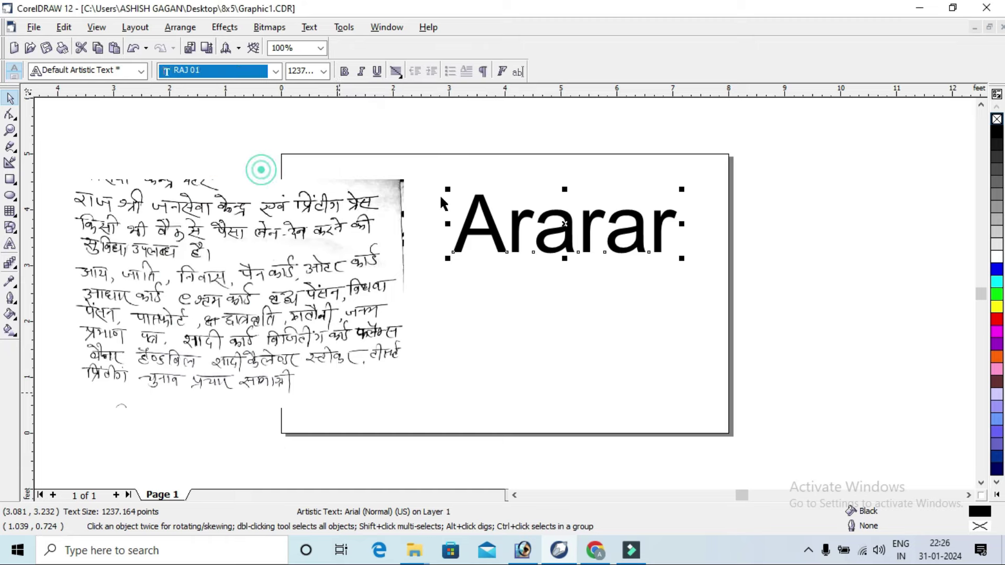
pyautogui.doubleClick(567, 220)
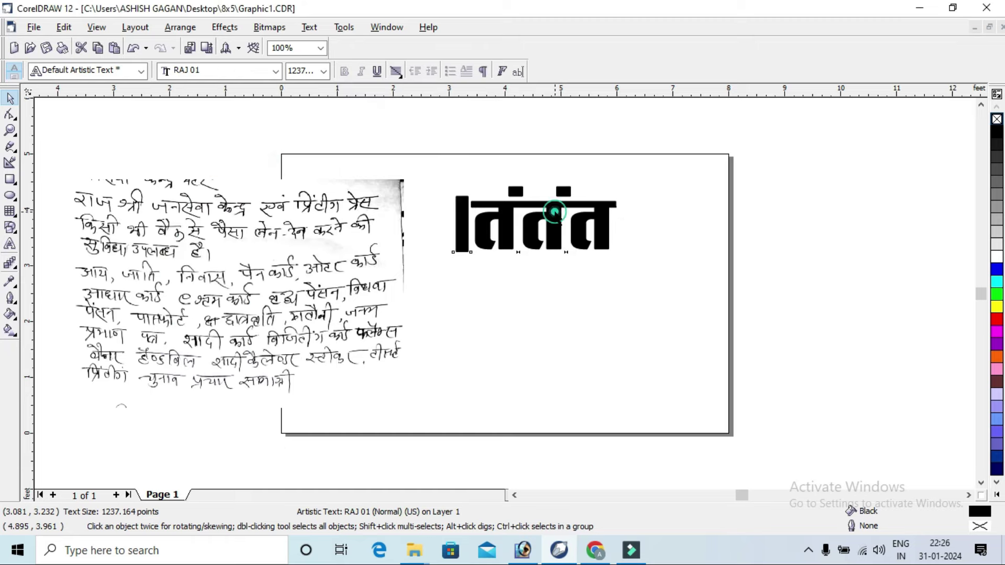
pyautogui.hotkey('ctrl', 'a')
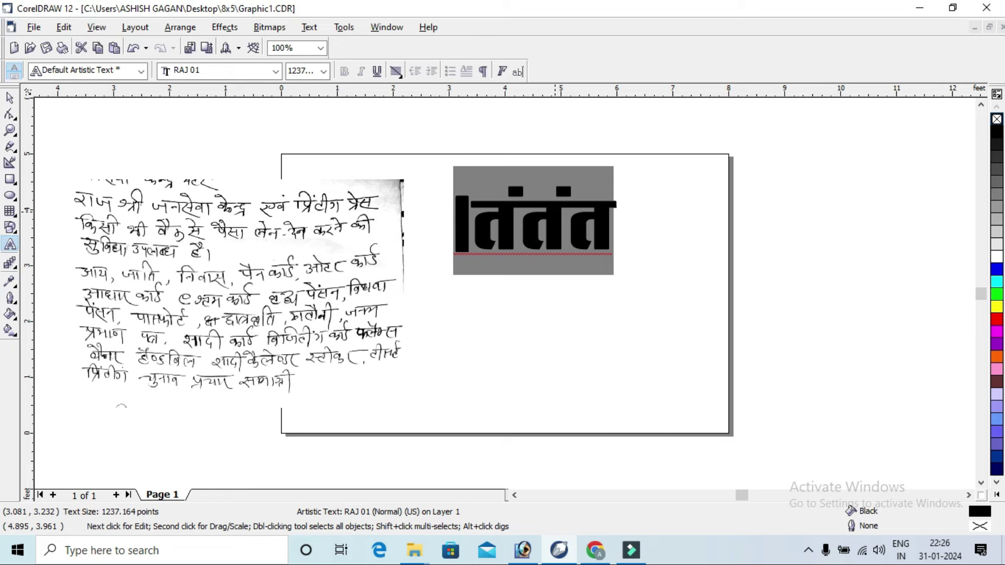
# Step: Type 'राजश्री जन सेवा केन्द्र', shrink it to about two-thirds and move it to the page top
pyautogui.write('राजश्री')
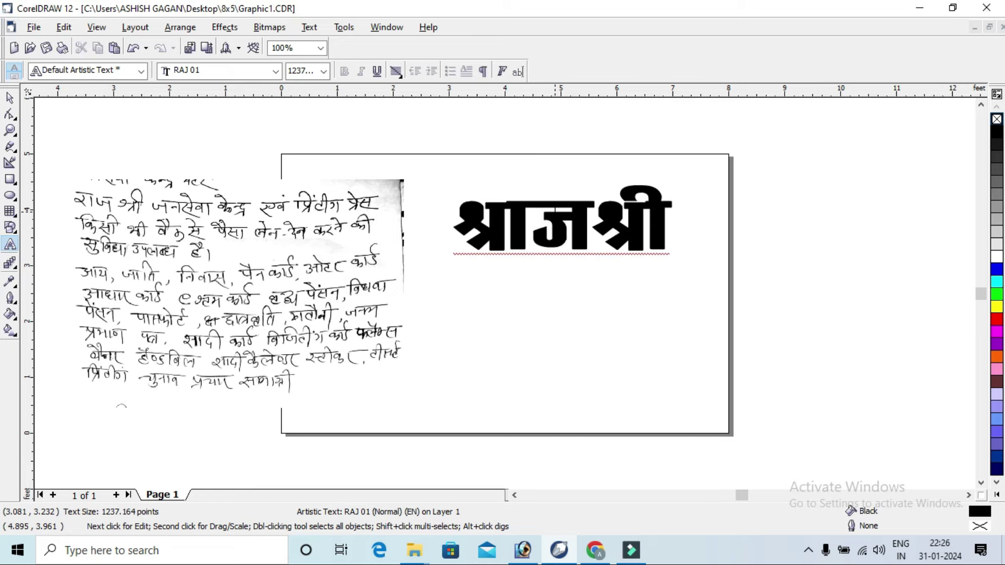
pyautogui.write(' जन')
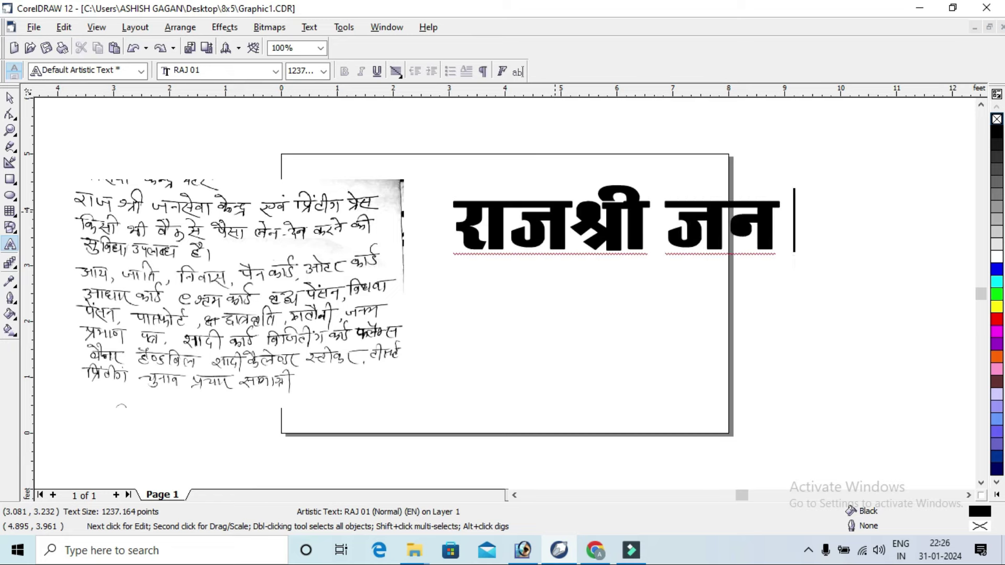
pyautogui.write(' सेवा केन्द्र')
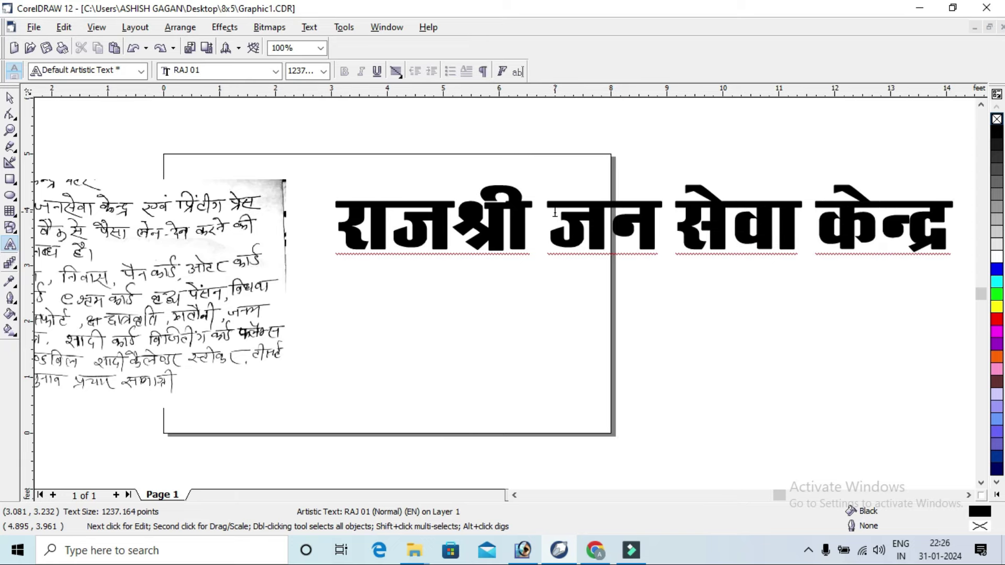
pyautogui.click(10, 97)
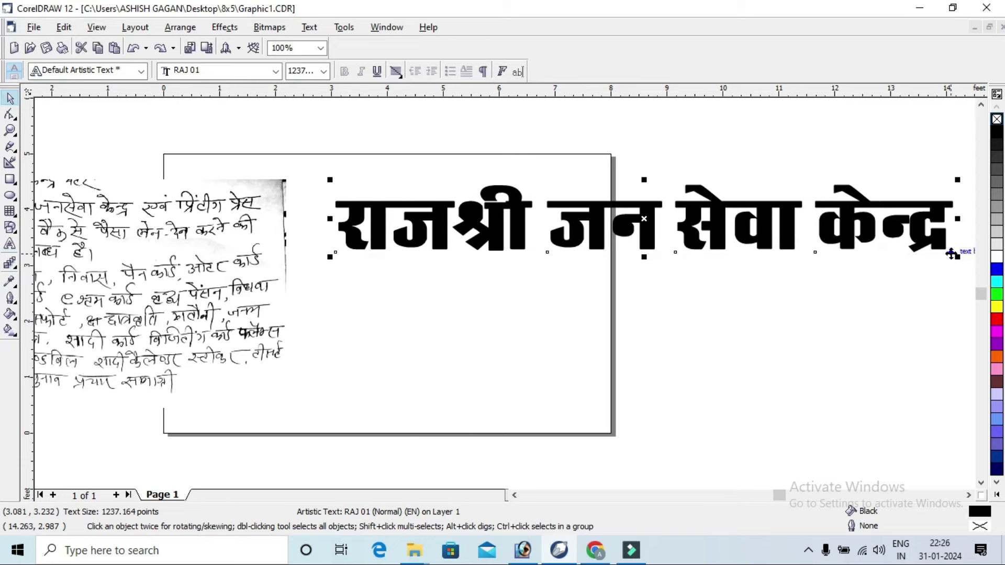
pyautogui.moveTo(958, 257); pyautogui.dragTo(723, 228)
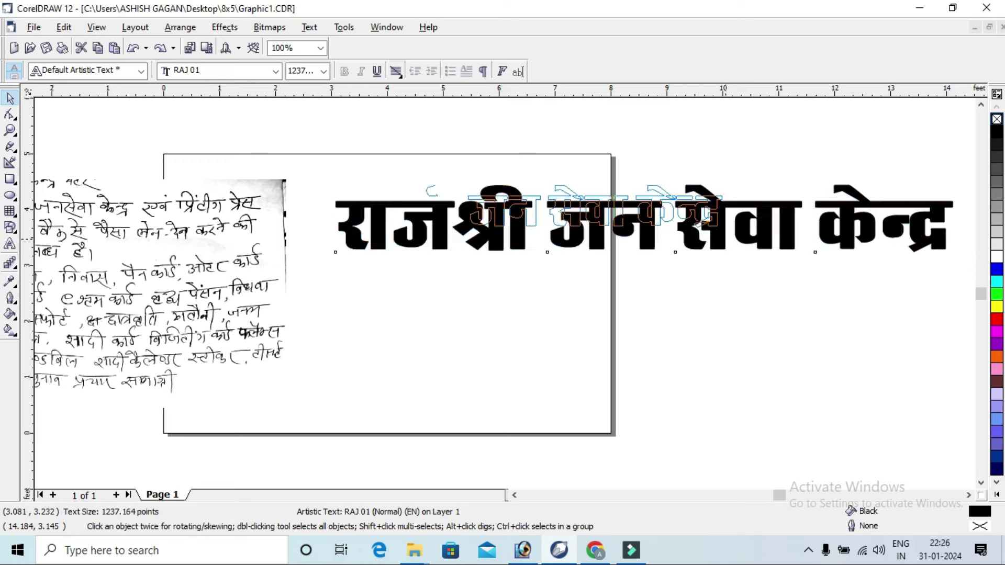
pyautogui.moveTo(524, 211); pyautogui.dragTo(524, 132)
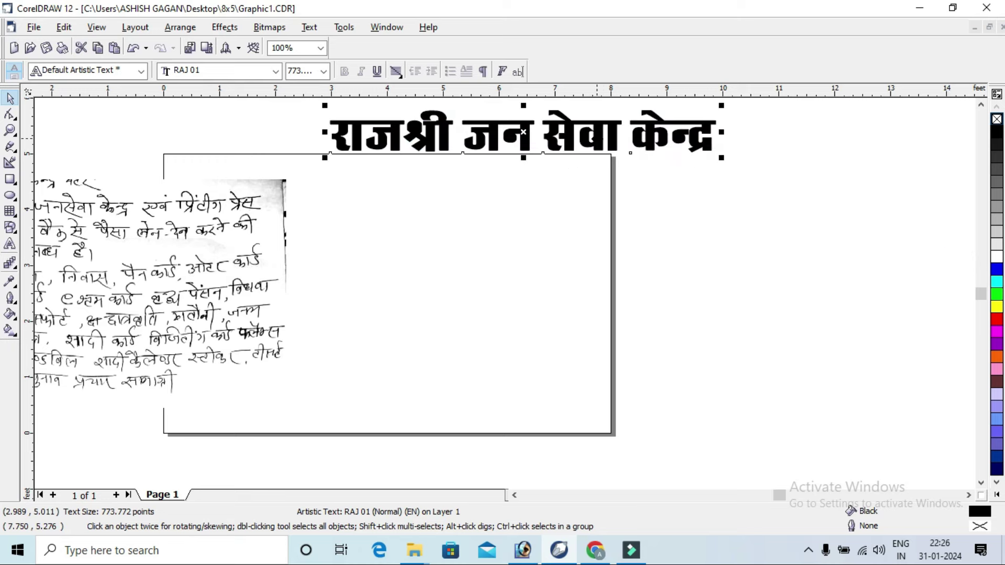
# Step: Add a copied line reading 'प्रिंटिंग प्रेस' below the heading, placed toward the right
pyautogui.moveTo(596, 139); pyautogui.dragTo(612, 201)
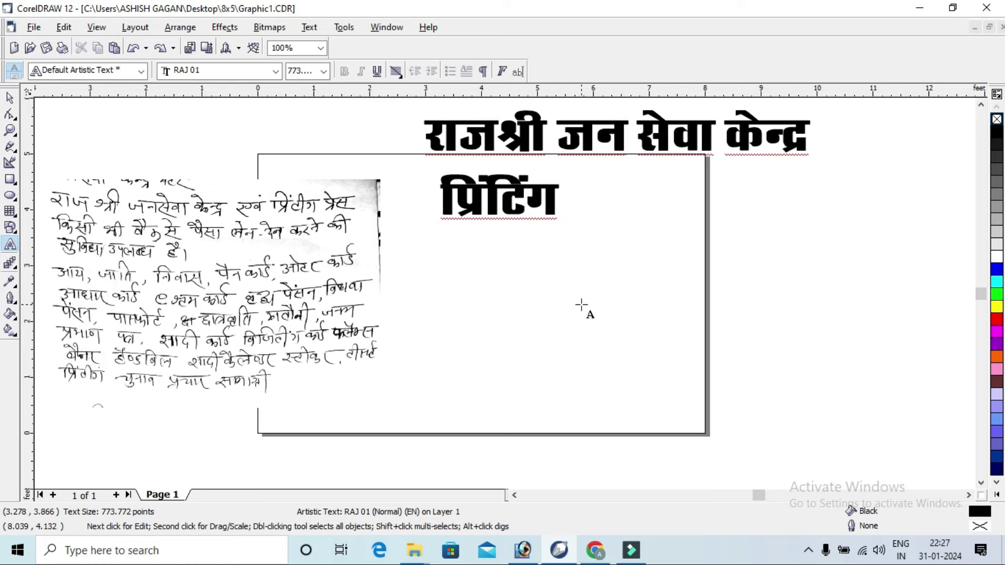
pyautogui.write(' प्रेस')
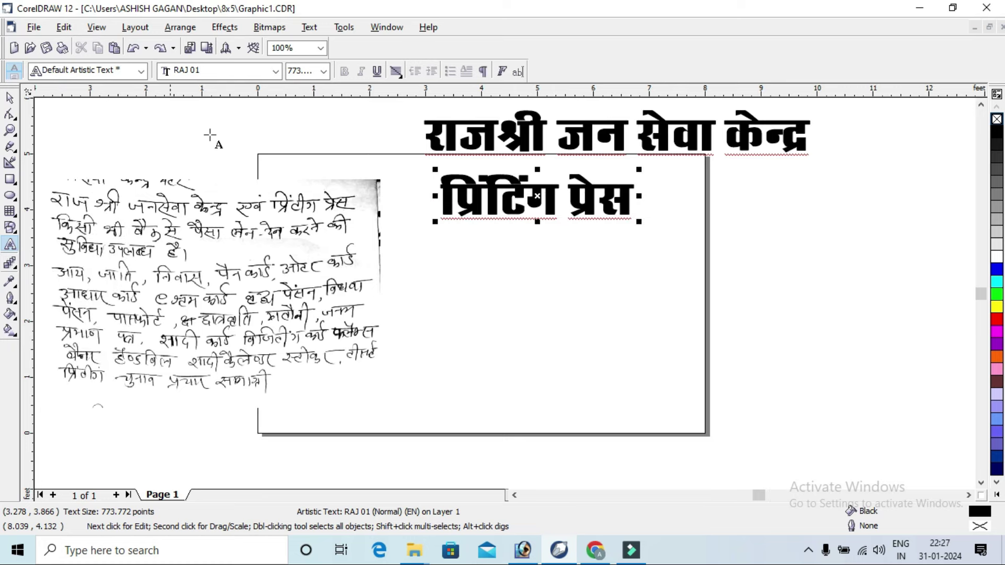
pyautogui.click(9, 98)
pyautogui.moveTo(536, 196)
pyautogui.mouseDown()
pyautogui.moveTo(806, 213)
pyautogui.moveTo(772, 187)
pyautogui.mouseUp()
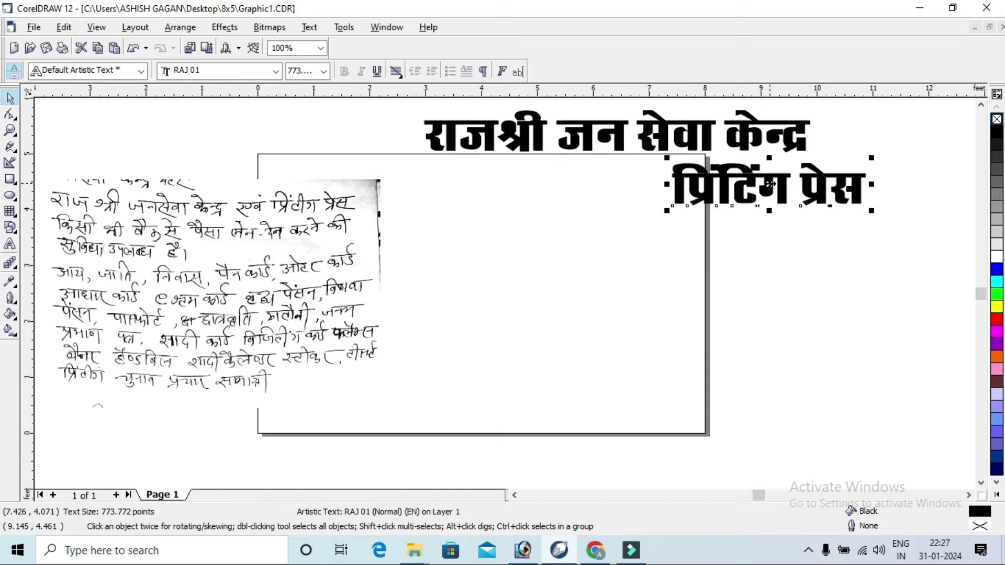
pyautogui.click(838, 119)
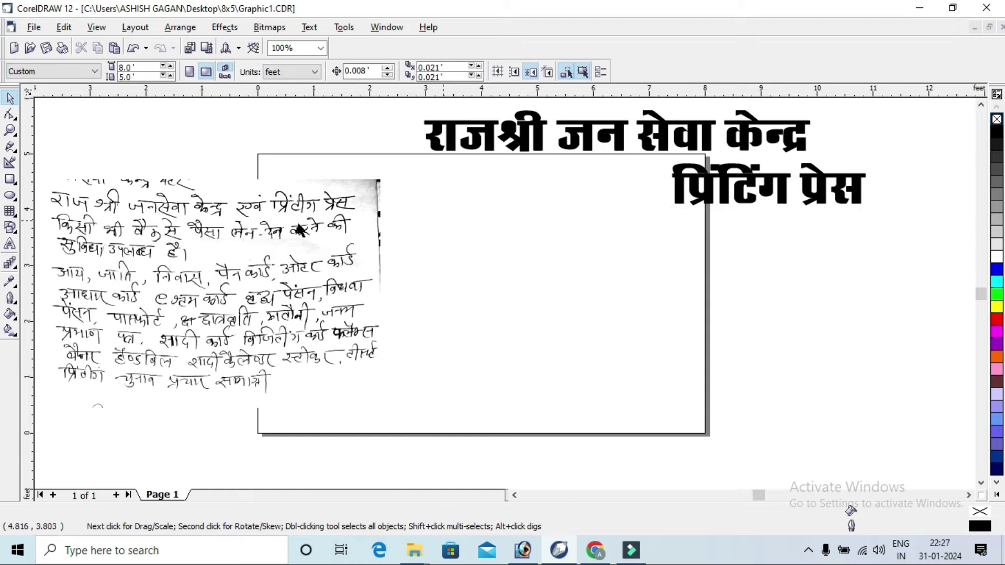
# Step: Move the handwritten note left and drop a scaled-down copy of 'प्रिंटिंग प्रेस' on the page
pyautogui.click(90, 224)
pyautogui.moveTo(106, 229); pyautogui.dragTo(135, 235)
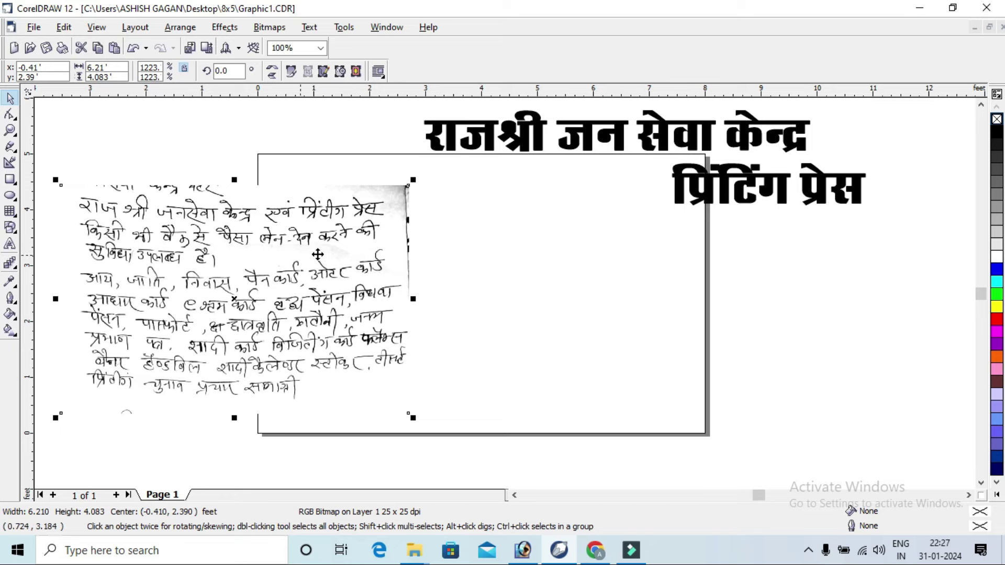
pyautogui.moveTo(299, 264); pyautogui.dragTo(241, 254)
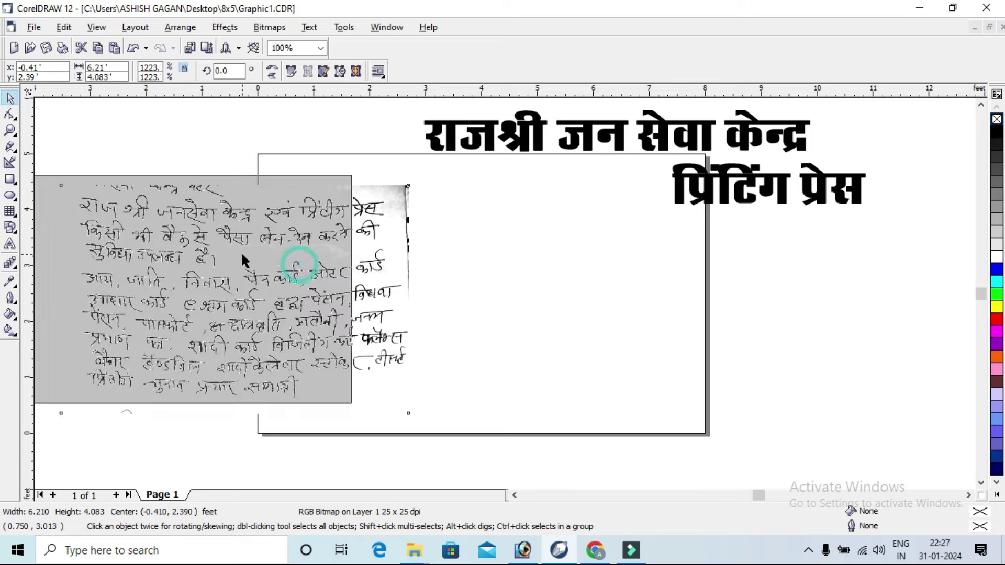
pyautogui.click(741, 179)
pyautogui.moveTo(758, 177); pyautogui.dragTo(460, 242)
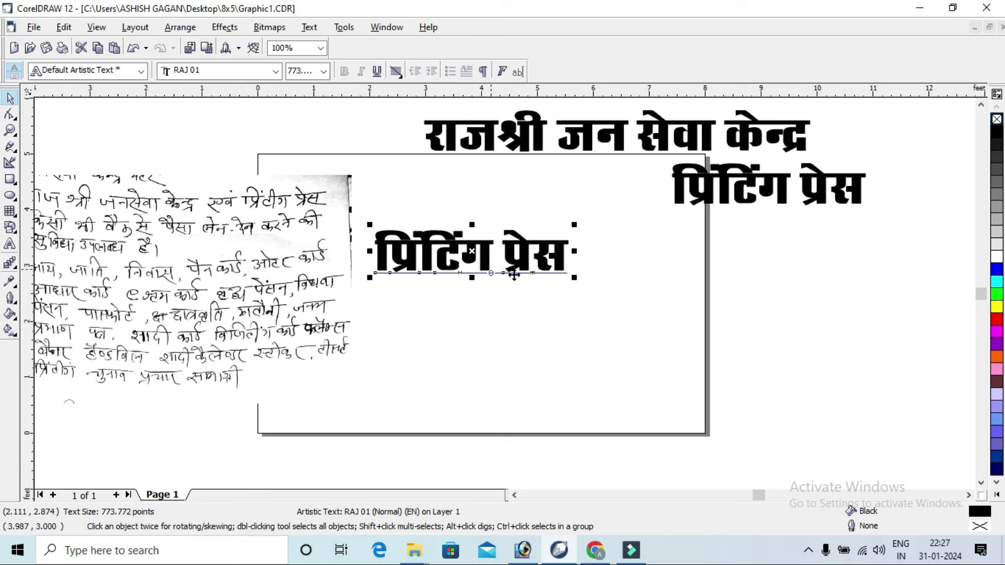
pyautogui.moveTo(575, 277); pyautogui.dragTo(498, 276)
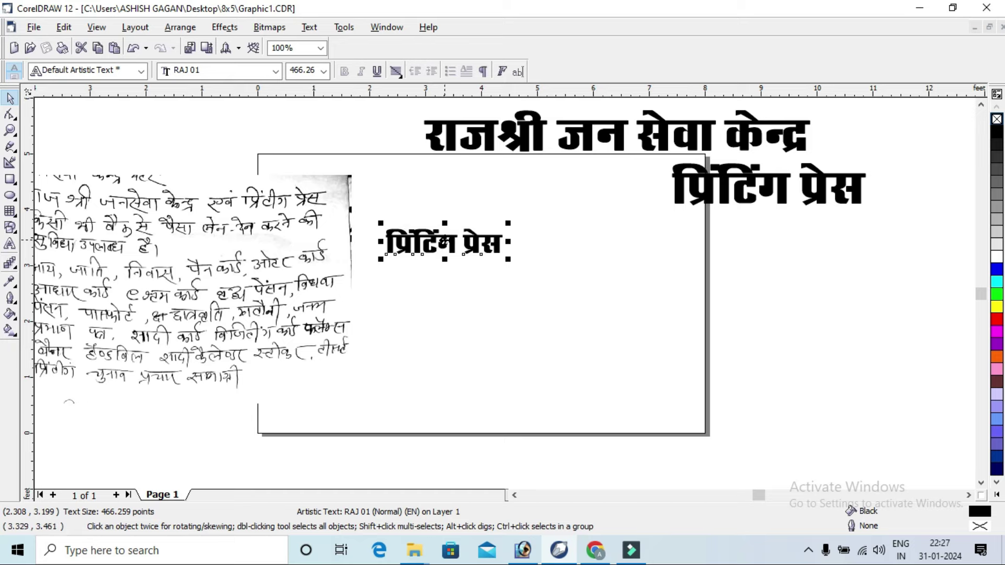
# Step: Set the copied text to the RAJ 16 font and put it into text editing
pyautogui.click(260, 73)
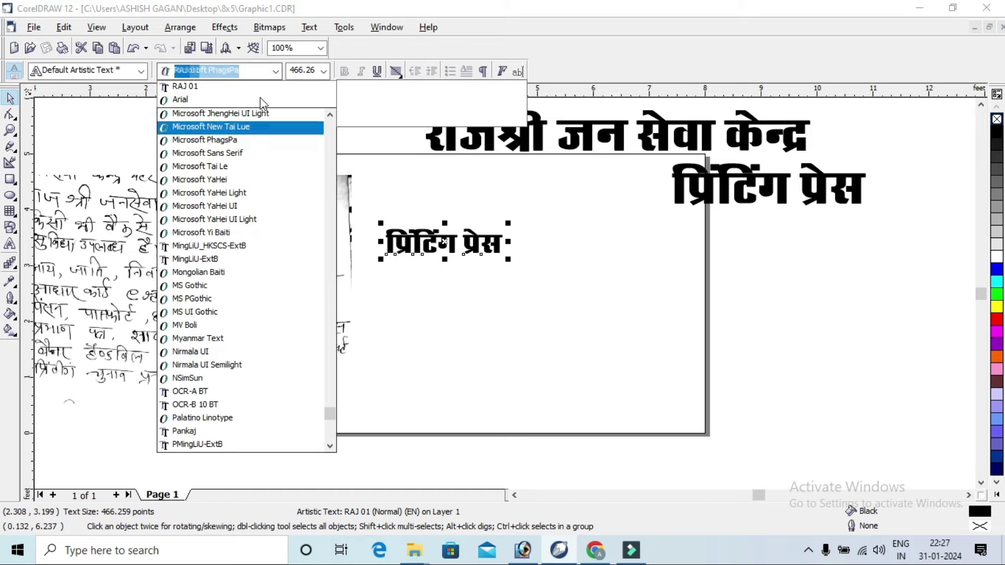
pyautogui.scroll(-1, 332, 414)
pyautogui.scroll(-2, 333, 414)
pyautogui.scroll(-3, 333, 415)
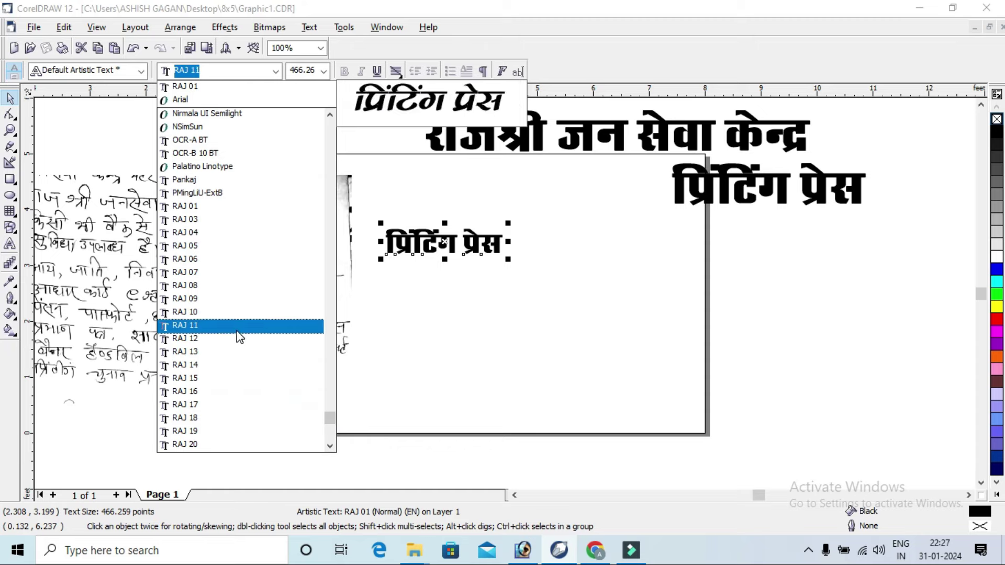
pyautogui.click(230, 393)
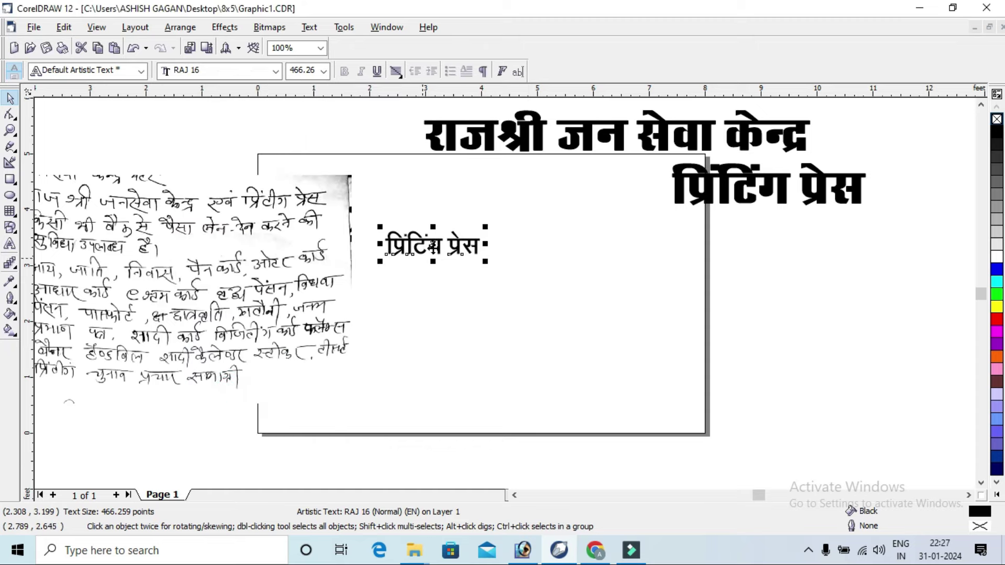
pyautogui.click(464, 239)
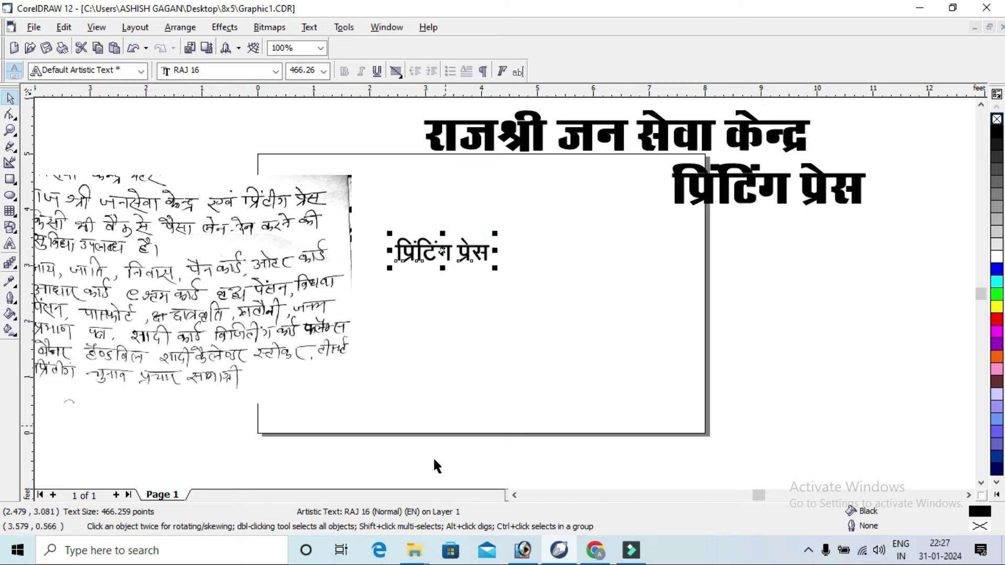
pyautogui.click(515, 494)
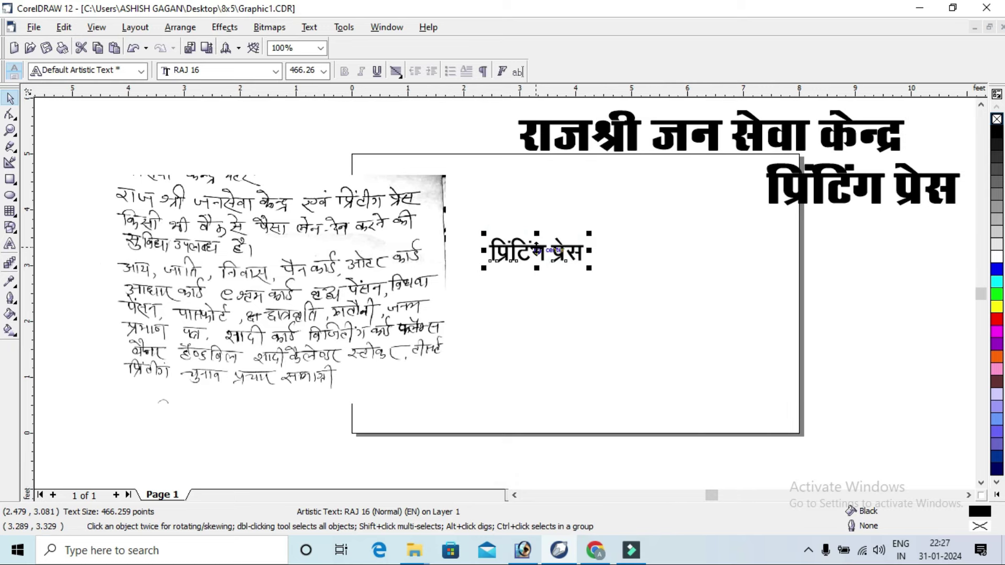
pyautogui.press('F8')
# Step: Replace the small copy's wording with 'किसी भी बैंक से पैसा लेन-देन करने की सुविधा उपलब्ध हैं।'
pyautogui.click(534, 250)
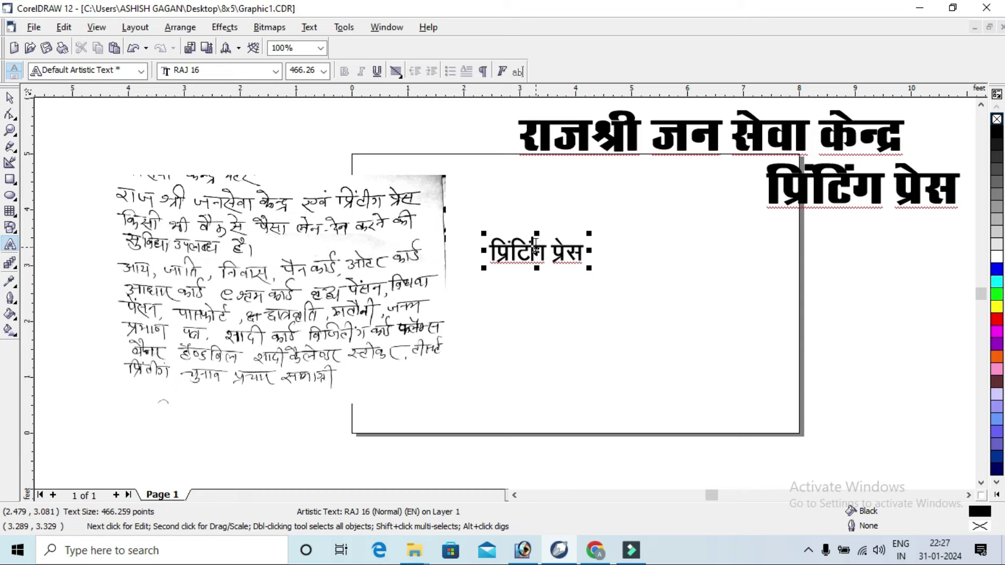
pyautogui.hotkey('ctrl', 'a')
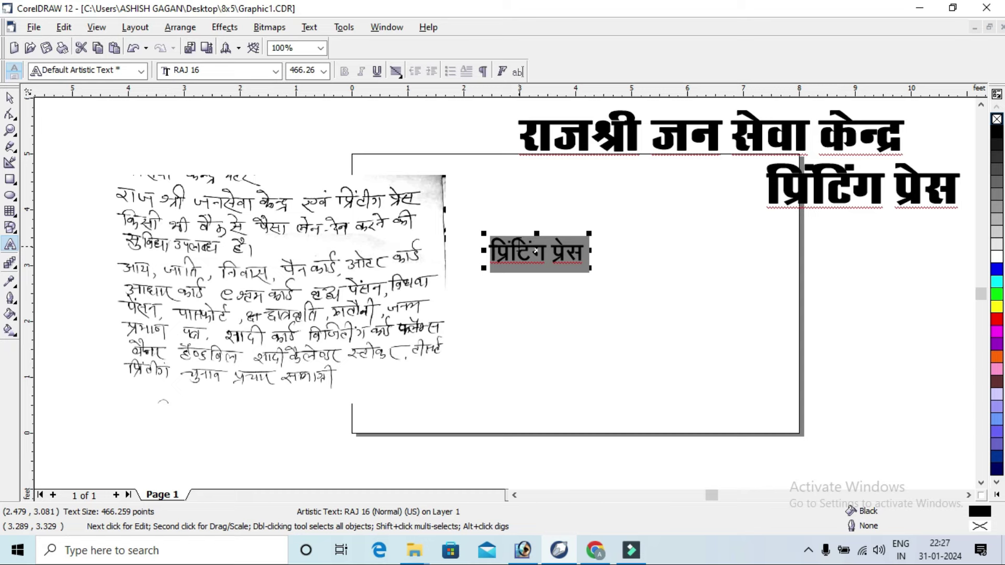
pyautogui.write('f')
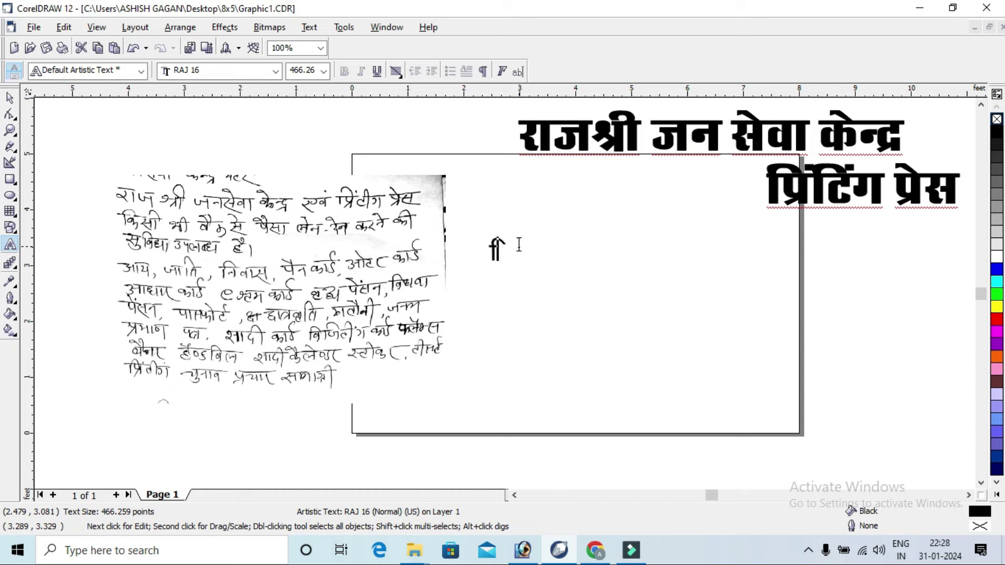
pyautogui.write('dlh HhcSad ')
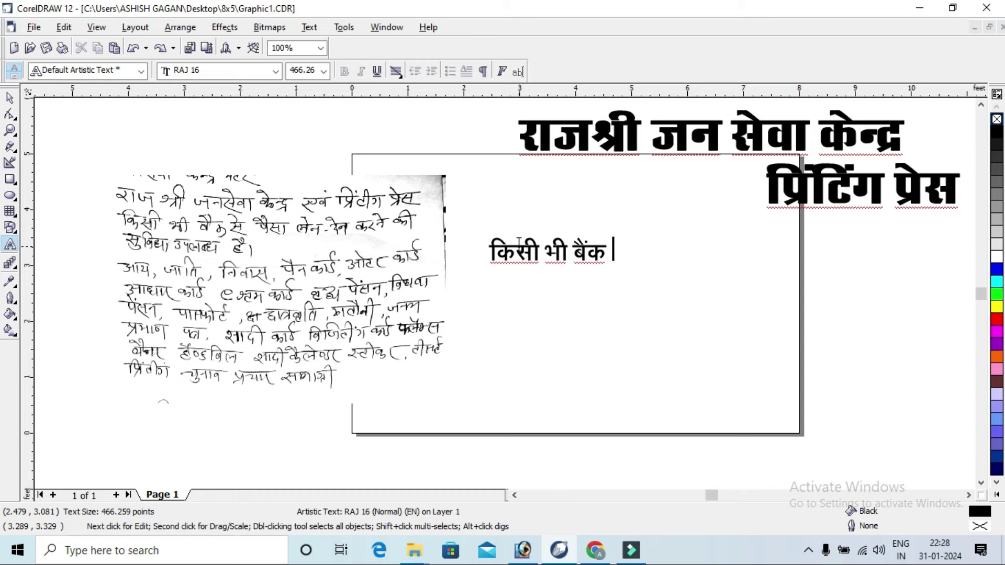
pyautogui.write('ls iSlkyksu-nu')
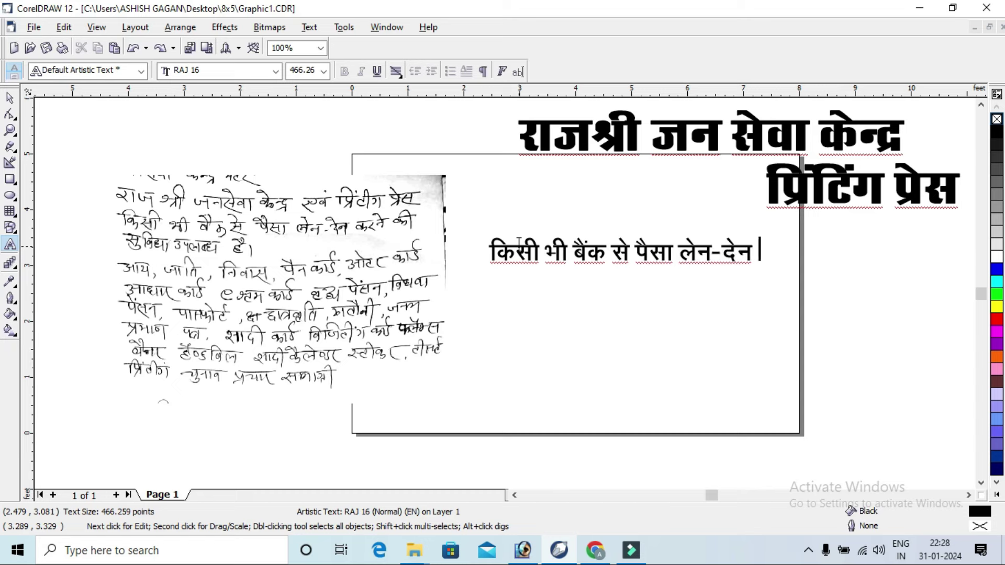
pyautogui.write(' djus dh ')
pyautogui.write('lqfc/k miyC/k')
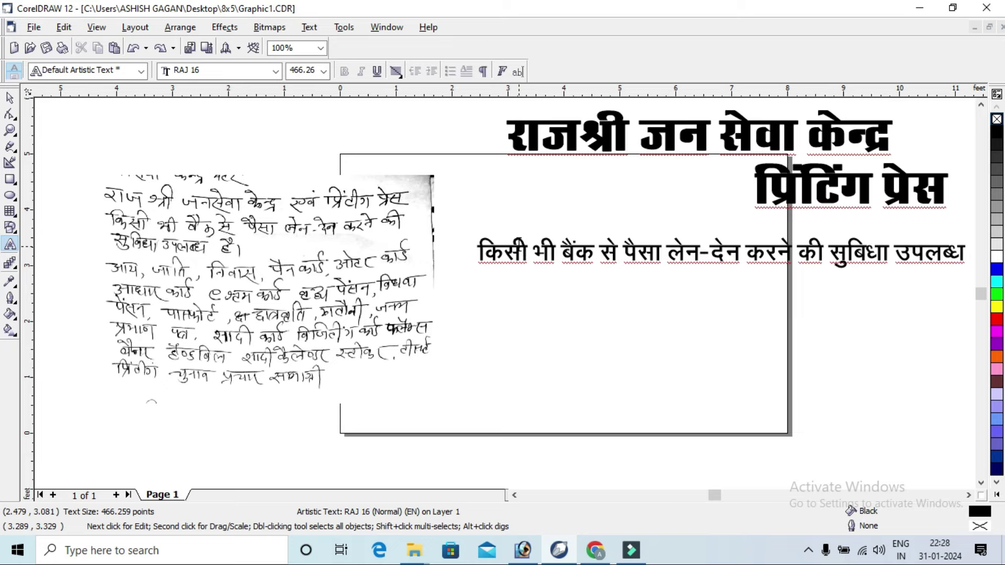
pyautogui.write(' g')
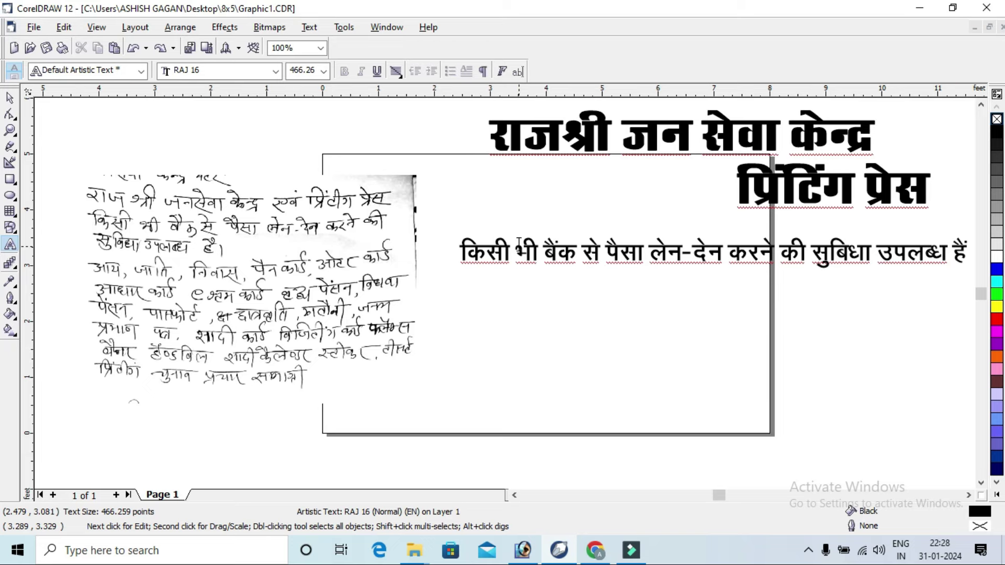
pyautogui.write('A')
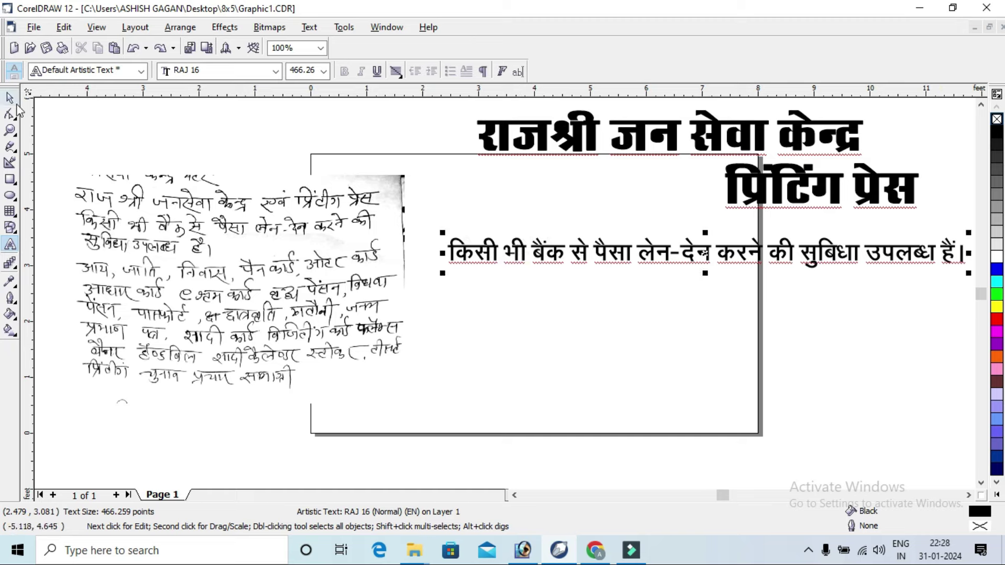
# Step: Leave text editing and right-drag a copy of the tagline just below it
pyautogui.click(10, 97)
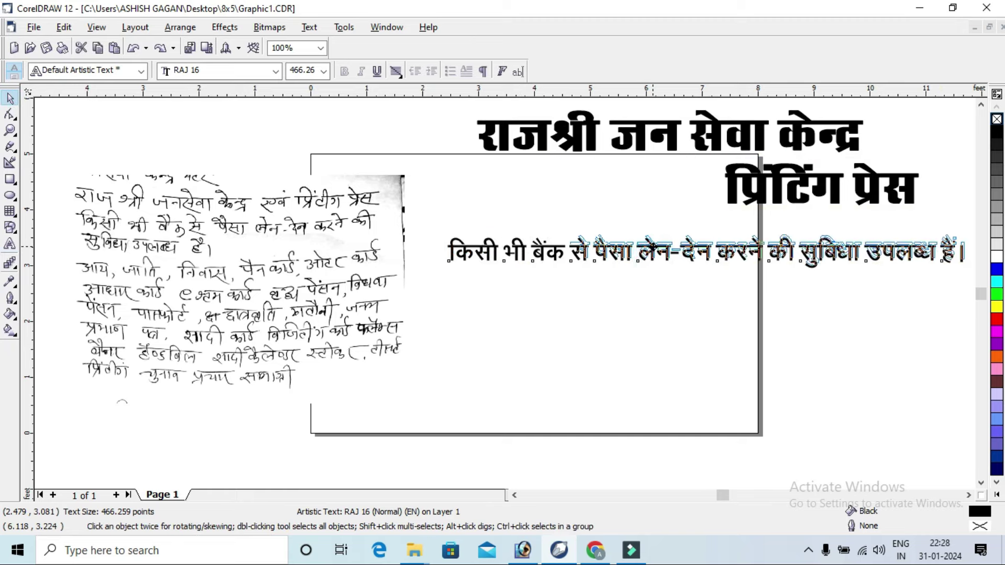
pyautogui.click(787, 297)
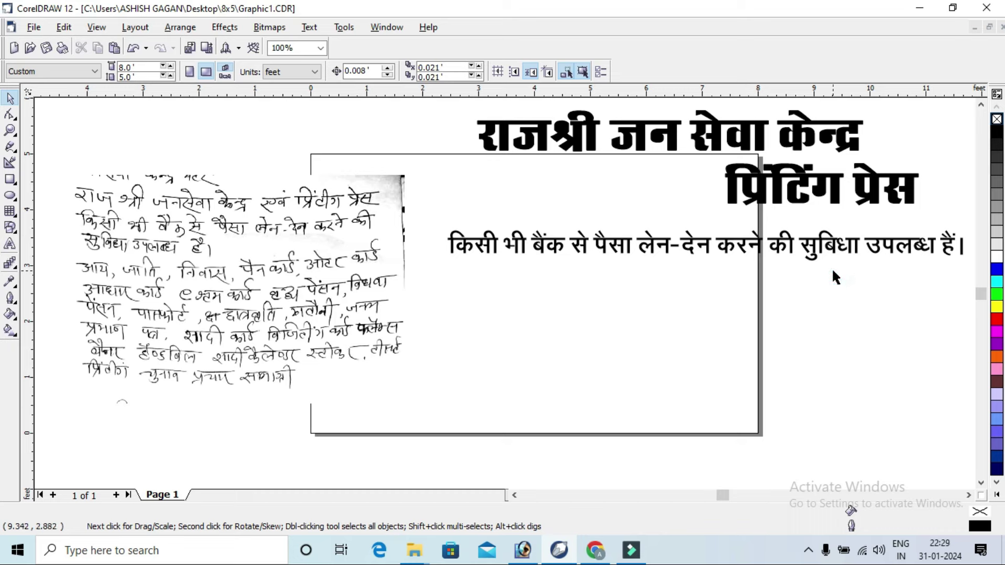
pyautogui.click(832, 253)
pyautogui.moveTo(780, 240); pyautogui.dragTo(787, 288)
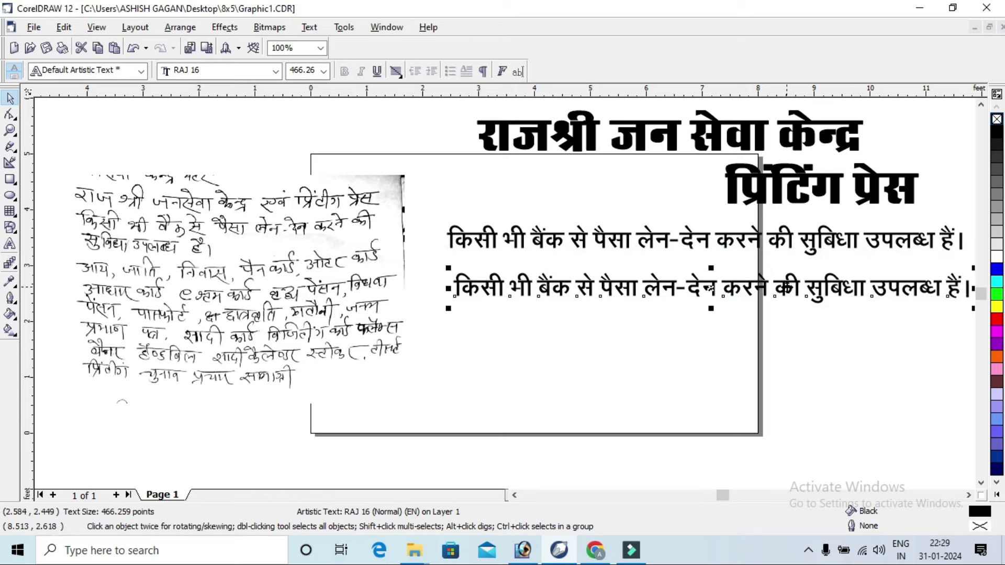
# Step: Retype the duplicate as 'आय,जाति, निवास, पैन कार्ड, वोटर कार्ड, आधार कार्ड'
pyautogui.doubleClick(710, 288)
pyautogui.hotkey('ctrl', 'a')
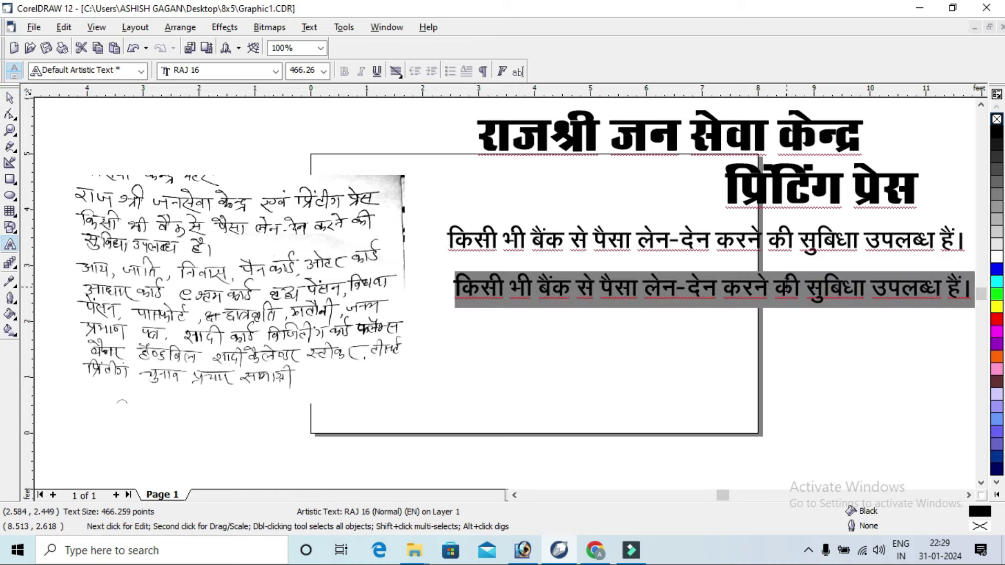
pyautogui.write('आ')
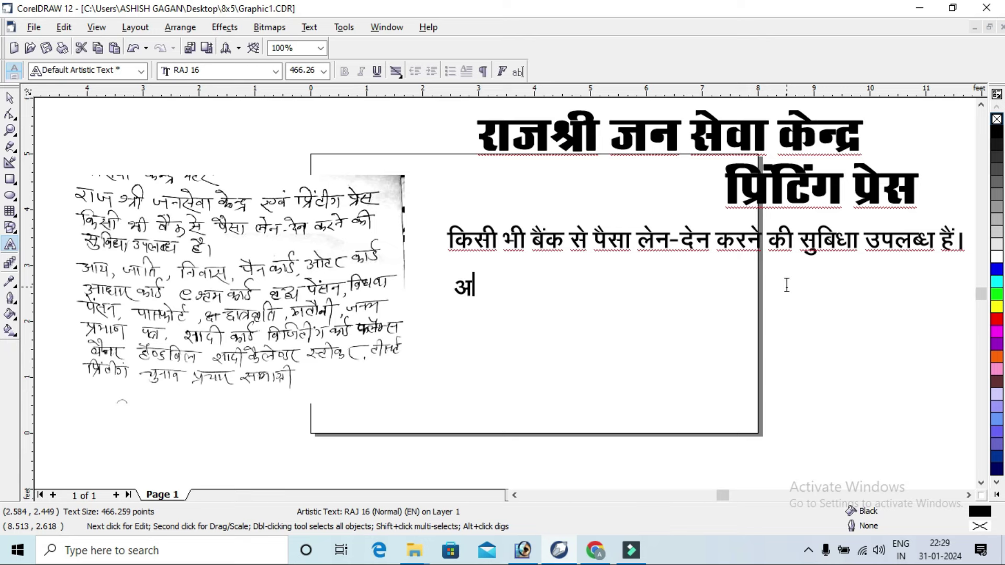
pyautogui.write('य,')
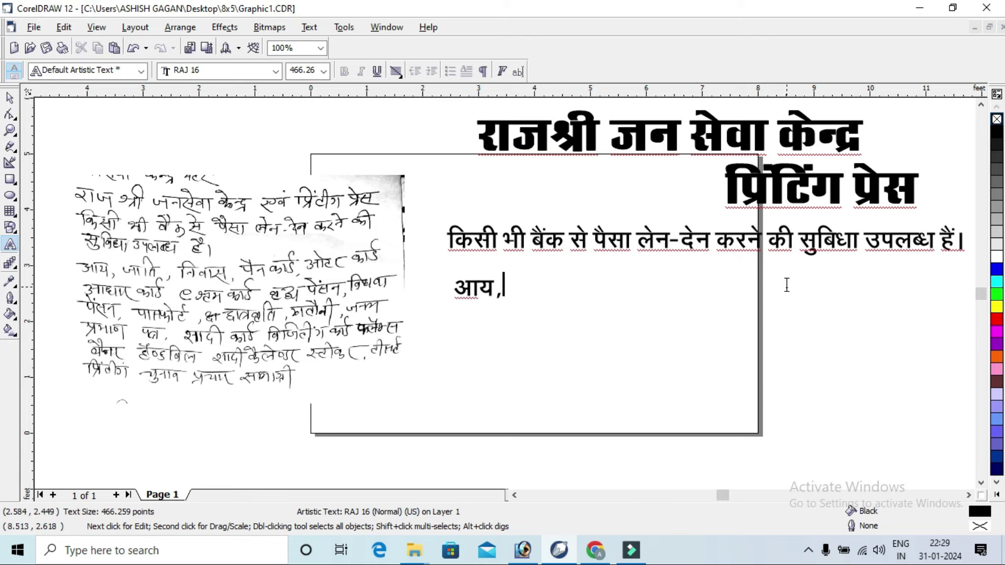
pyautogui.write('जाजि')
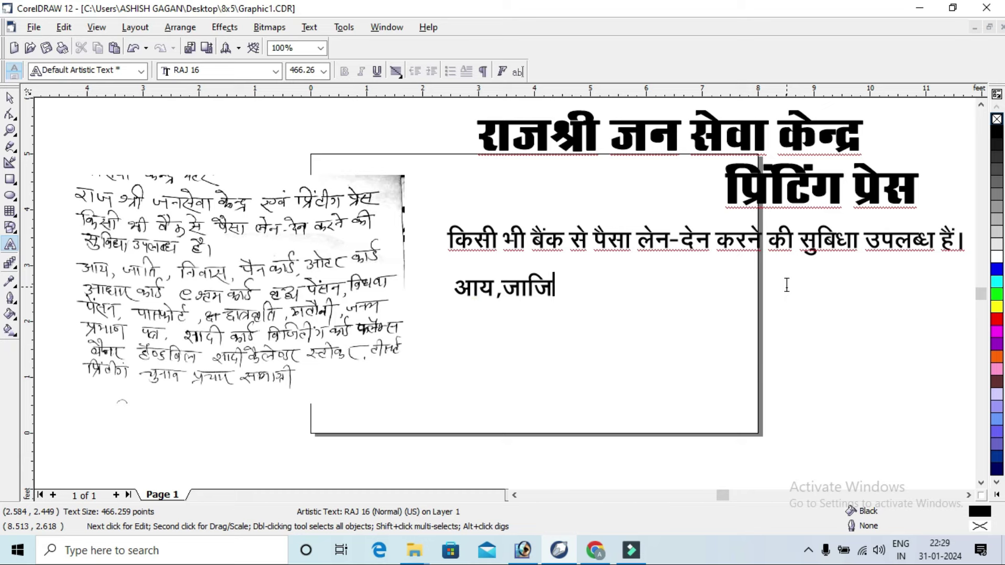
pyautogui.press('BackSpace')
pyautogui.press('BackSpace')
pyautogui.write('ति')
pyautogui.hotkey('ctrl', 'z')
pyautogui.write(', नि')
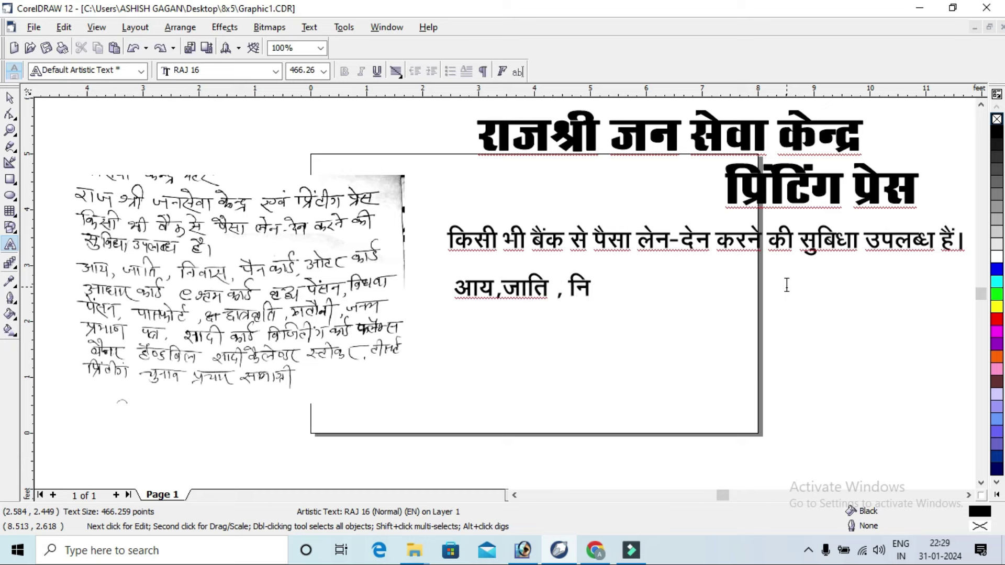
pyautogui.write('वास')
pyautogui.write(' पैं')
pyautogui.press('BackSpace')
pyautogui.press('BackSpace')
pyautogui.write(', पैन कार्ड,वोटर कार्ड, आधार का')
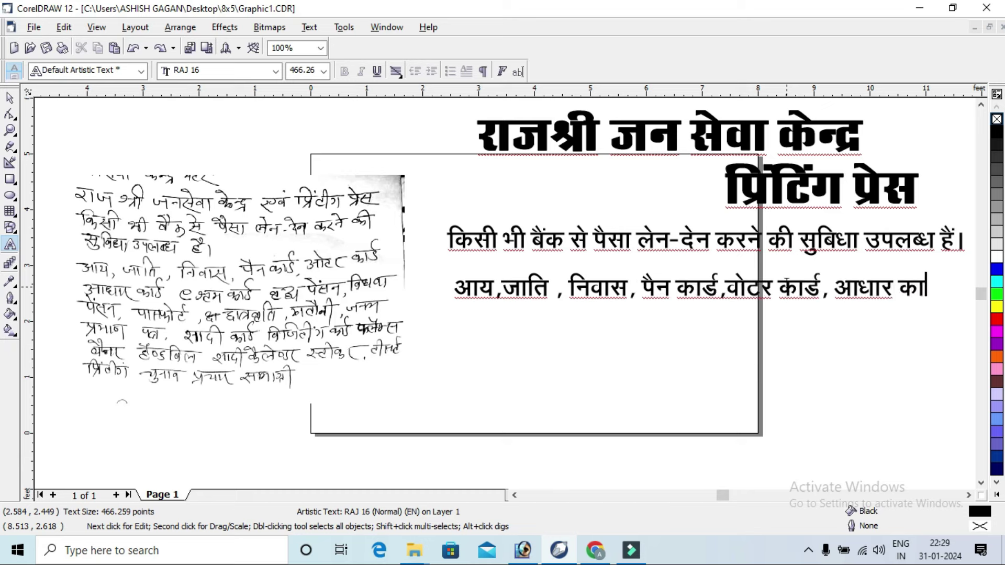
pyautogui.write('र्ड')
# Step: Add a second line listing ई श्रम कार्ड, वृद्धा/विधवा पेंसन, पासपोट and छात्रवृति
pyautogui.press('Return')
pyautogui.write('ई श्रम क')
pyautogui.press('BackSpace')
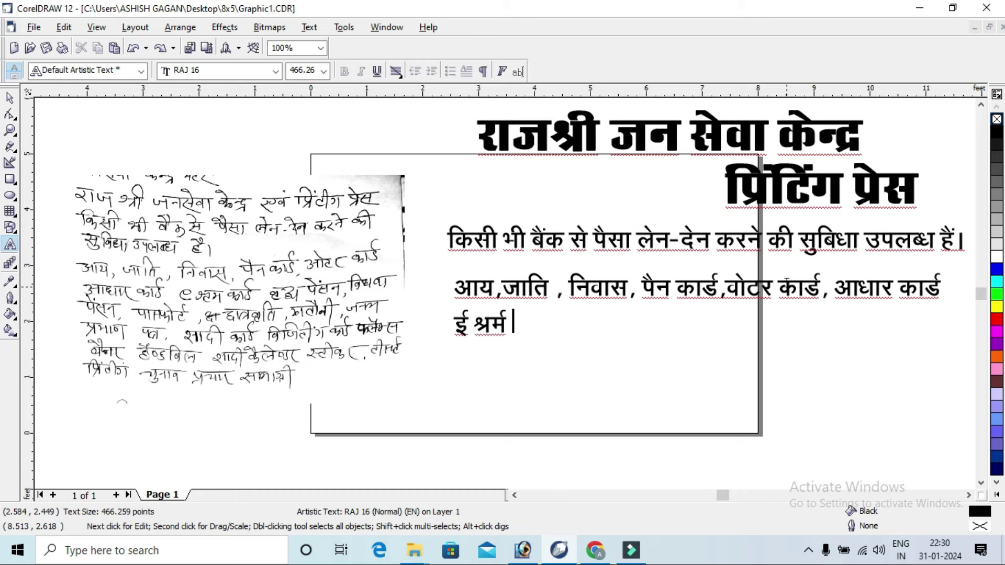
pyautogui.write('कार्ड ')
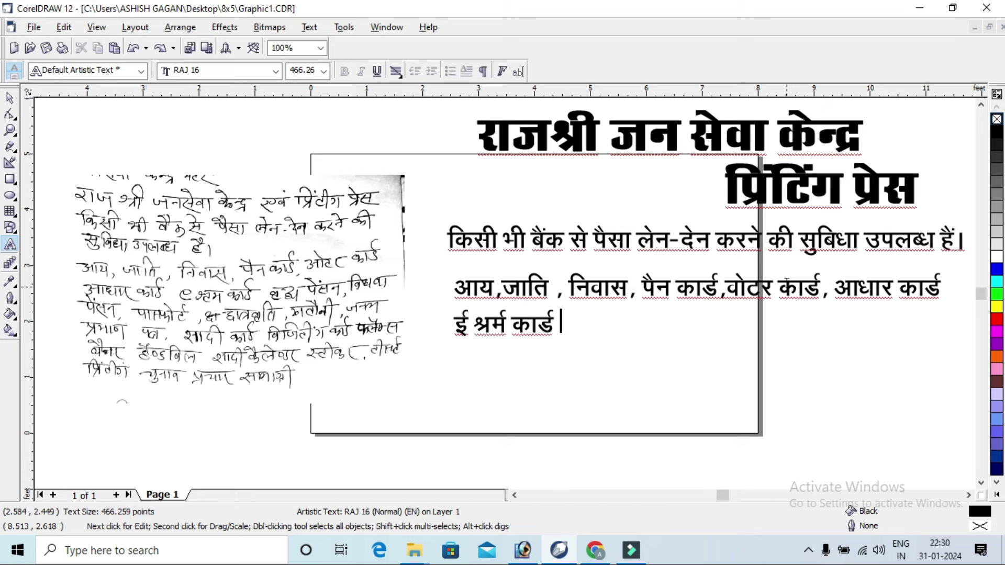
pyautogui.write('वृद्धा')
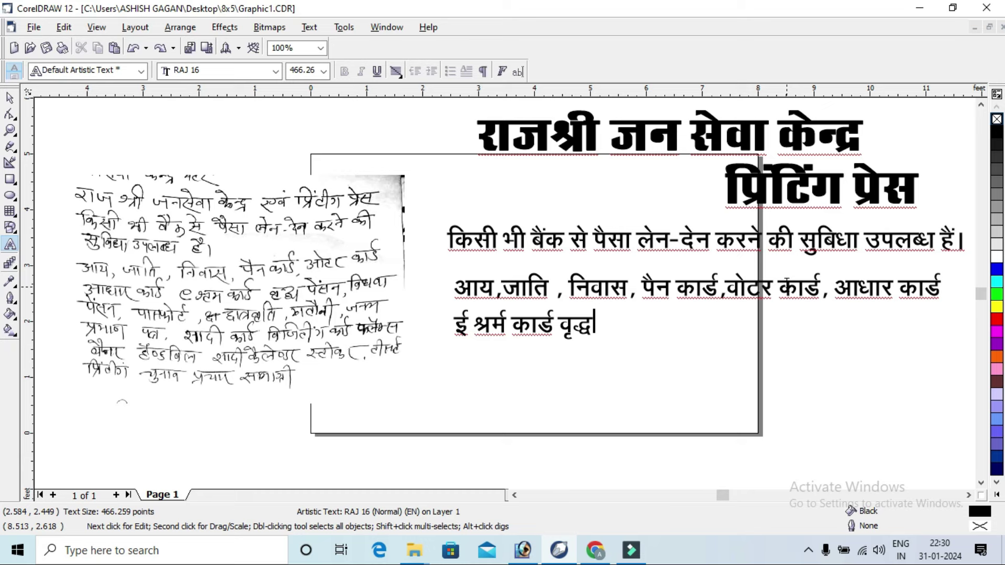
pyautogui.write('प')
pyautogui.press('BackSpace')
pyautogui.write('पेंसन')
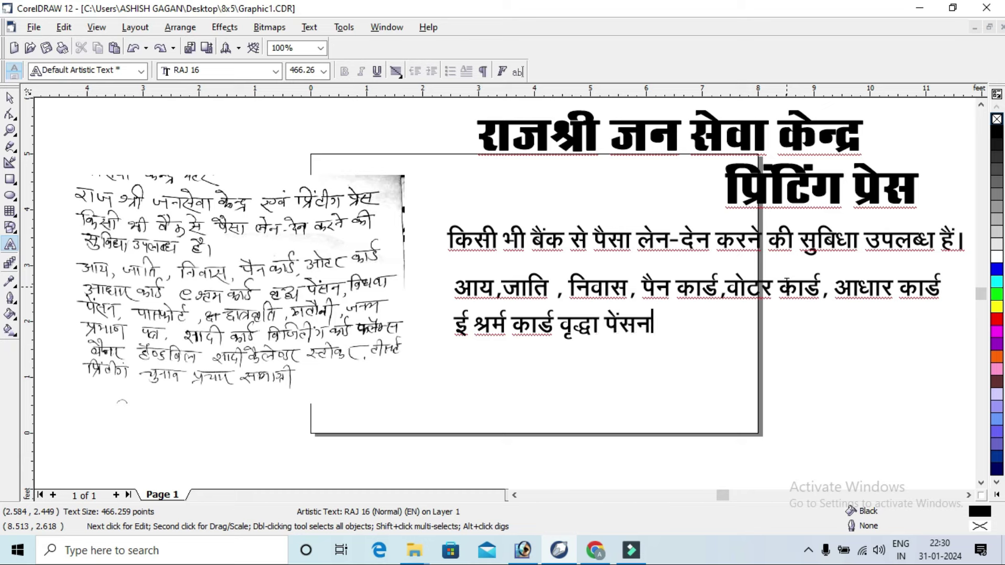
pyautogui.write(', िवधवा')
pyautogui.write(' पेंसन')
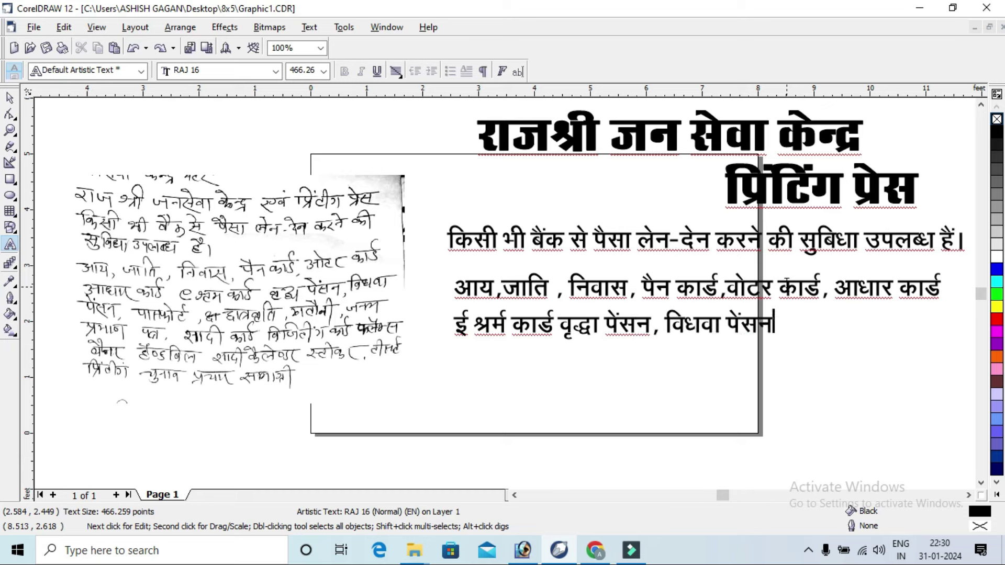
pyautogui.write(', पासपोट')
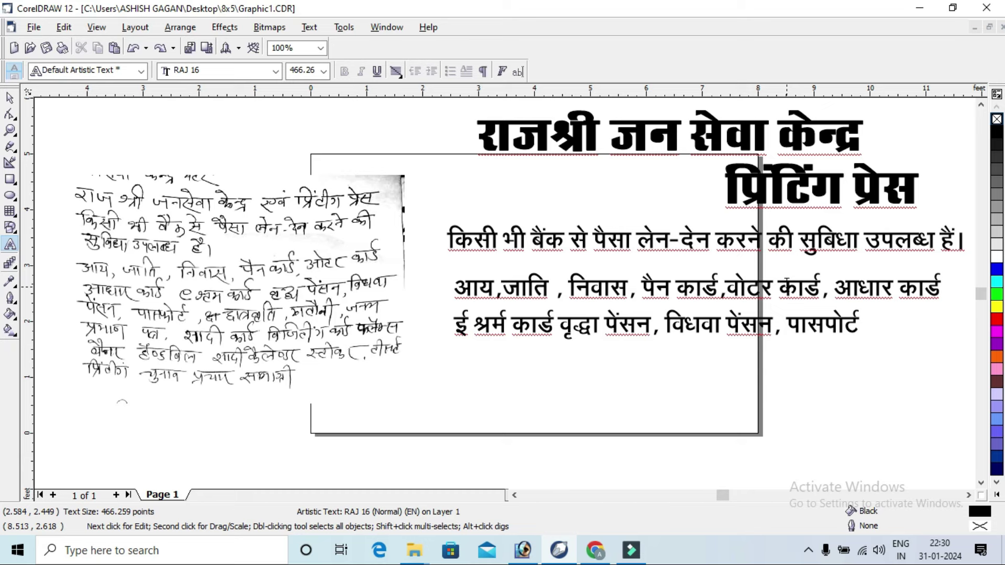
pyautogui.write(',छा')
pyautogui.write('त्रवृति,')
# Step: Add a third line with खतौनी and 'जन्म प्रमाण पत्र'
pyautogui.press('Return')
pyautogui.write('ख')
pyautogui.write('ता')
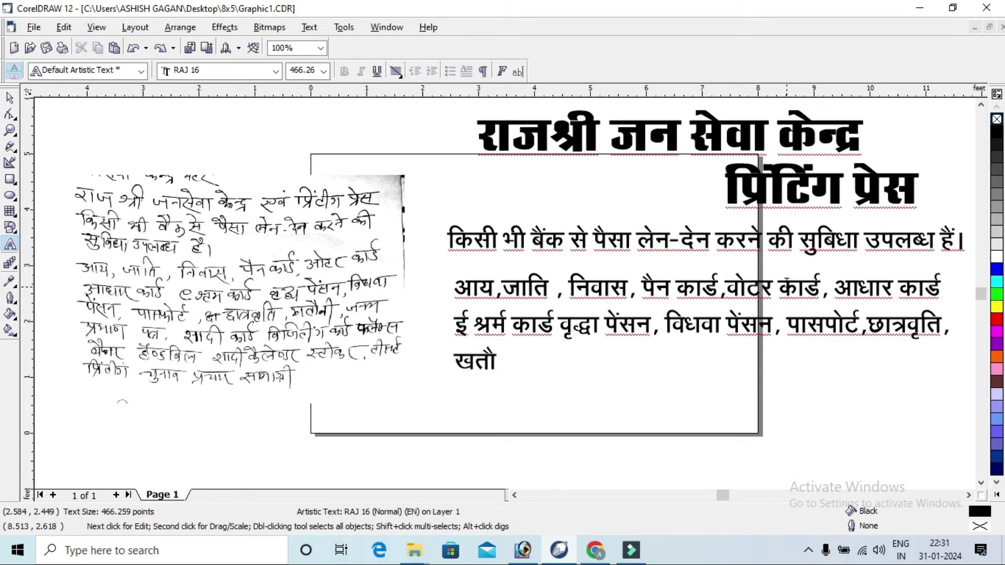
pyautogui.write('नीत्र')
pyautogui.press('BackSpace')
pyautogui.write(',')
pyautogui.write('जन')
pyautogui.press('BackSpace')
pyautogui.write('न्म प्रमाण')
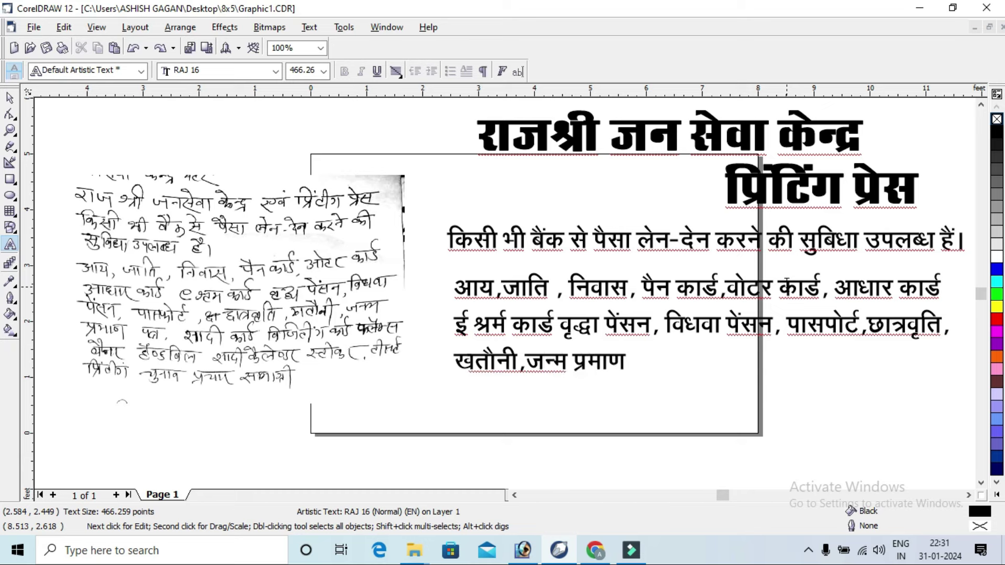
pyautogui.write(' पत्रत्र')
pyautogui.press('BackSpace')
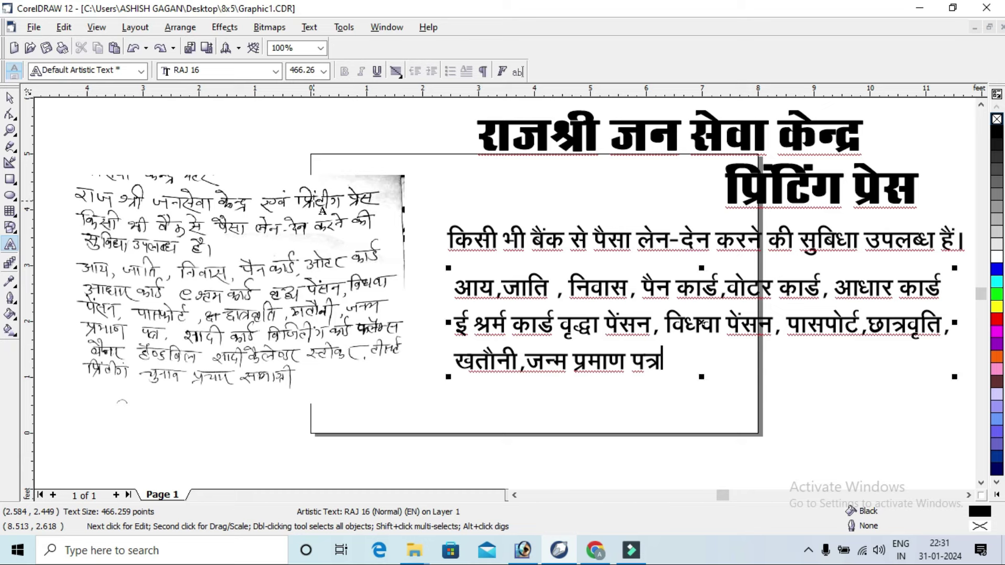
# Step: Begin a fourth line 'ादी काड' and select its broken first glyph
pyautogui.press('Return')
pyautogui.write('णा')
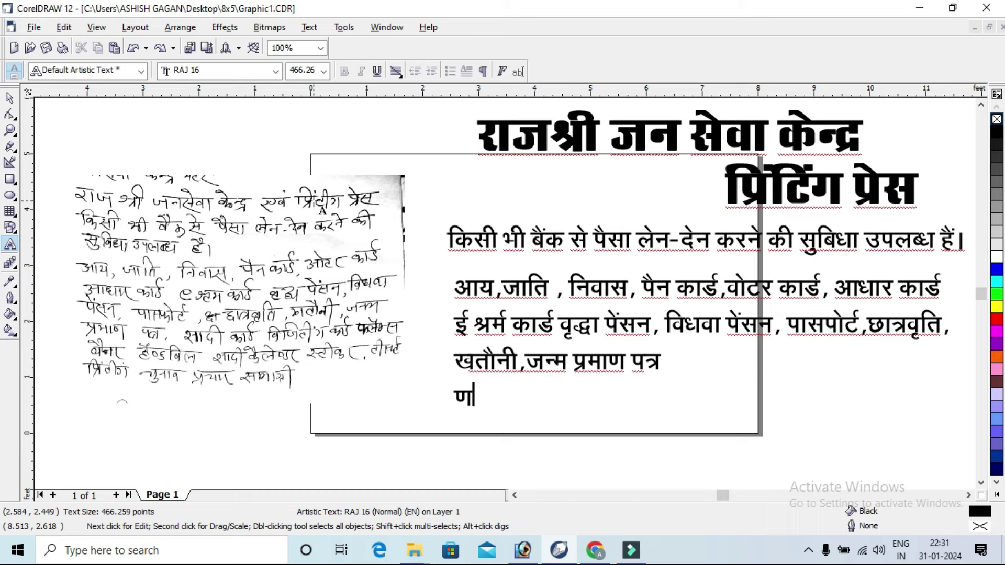
pyautogui.press('BackSpace')
pyautogui.write('णाा')
pyautogui.write('दी')
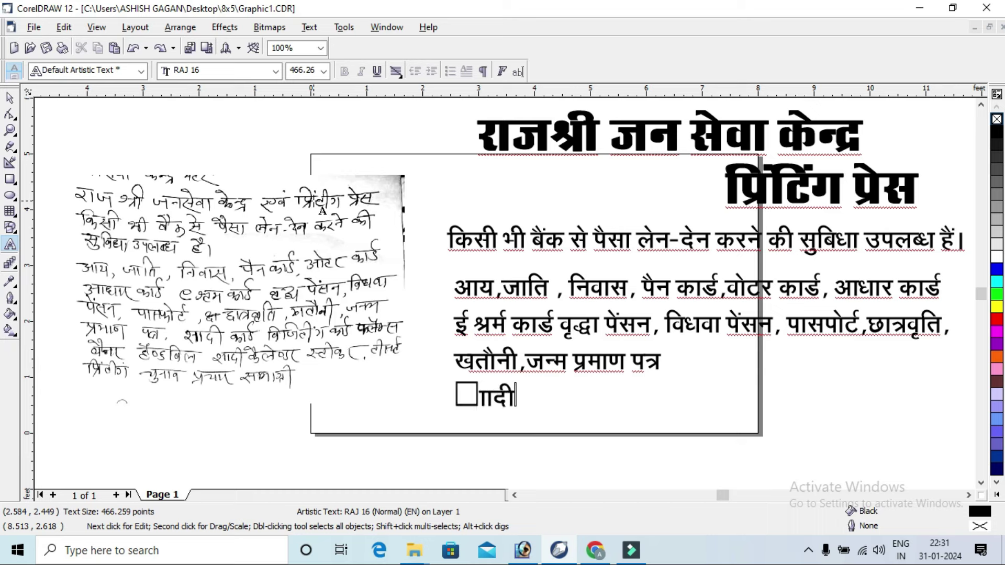
pyautogui.write(' का')
pyautogui.write('र्ड')
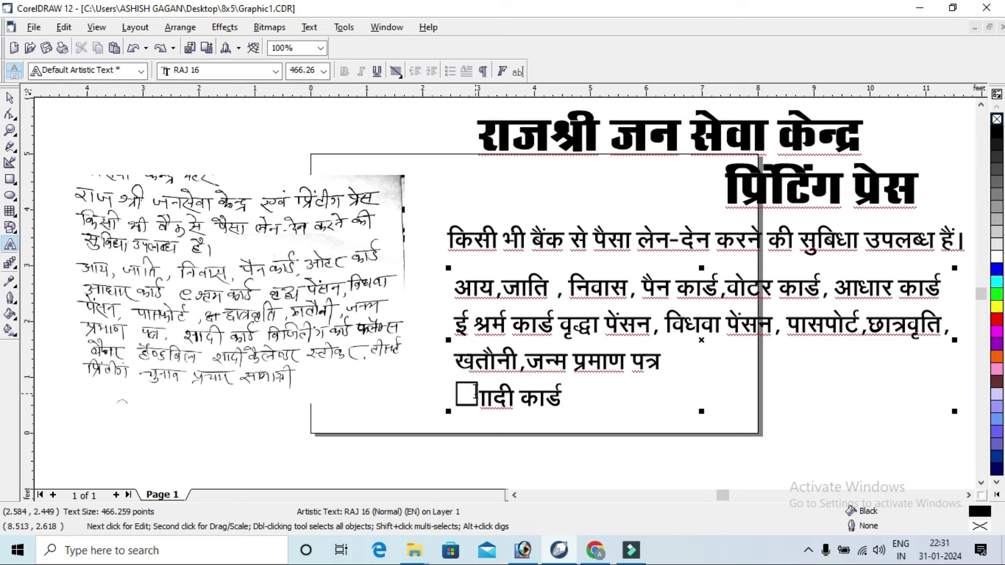
pyautogui.moveTo(478, 393); pyautogui.dragTo(459, 395)
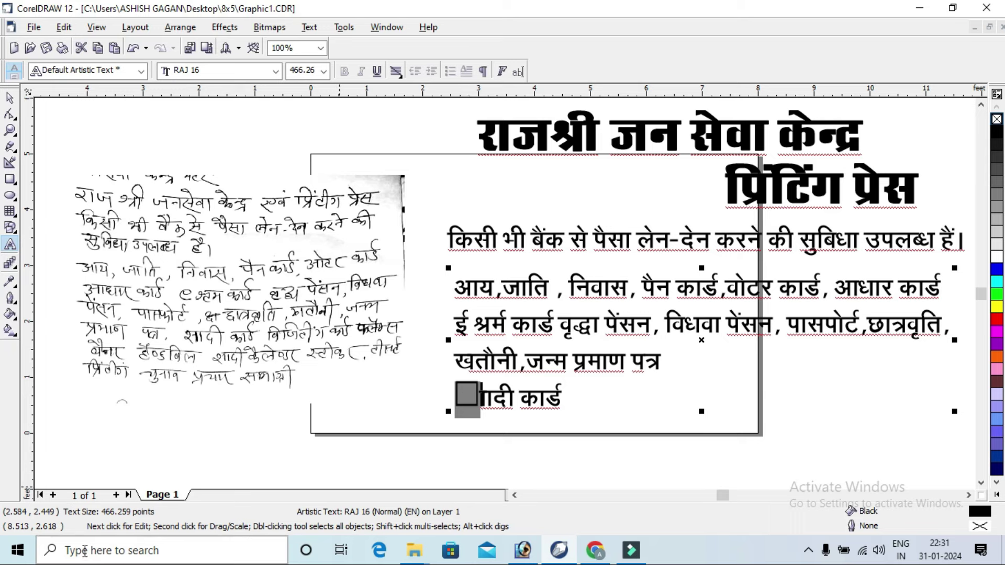
# Step: Copy the missing RAJ 16 letter from Character Map and paste it over the box glyph
pyautogui.click(145, 552)
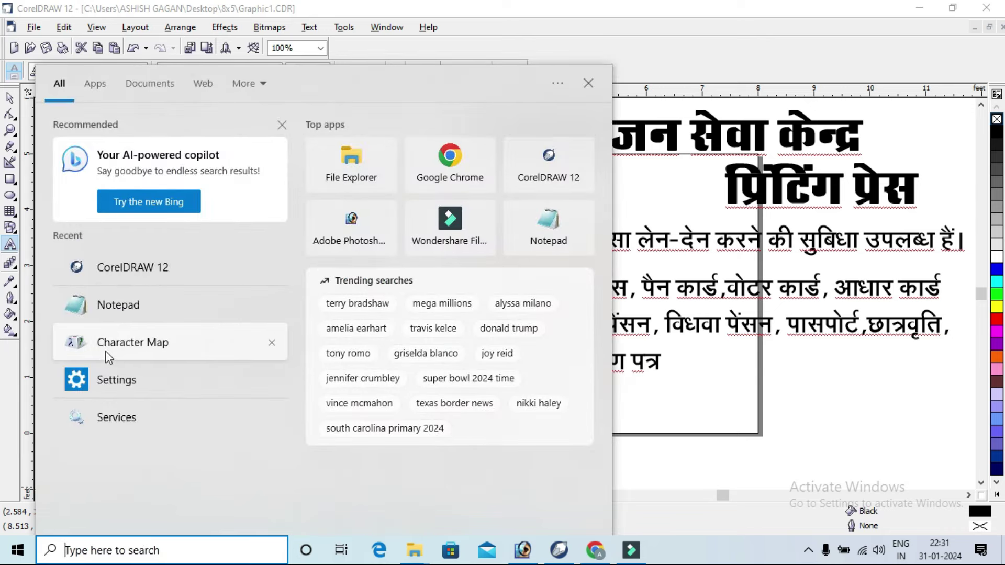
pyautogui.moveTo(132, 342)
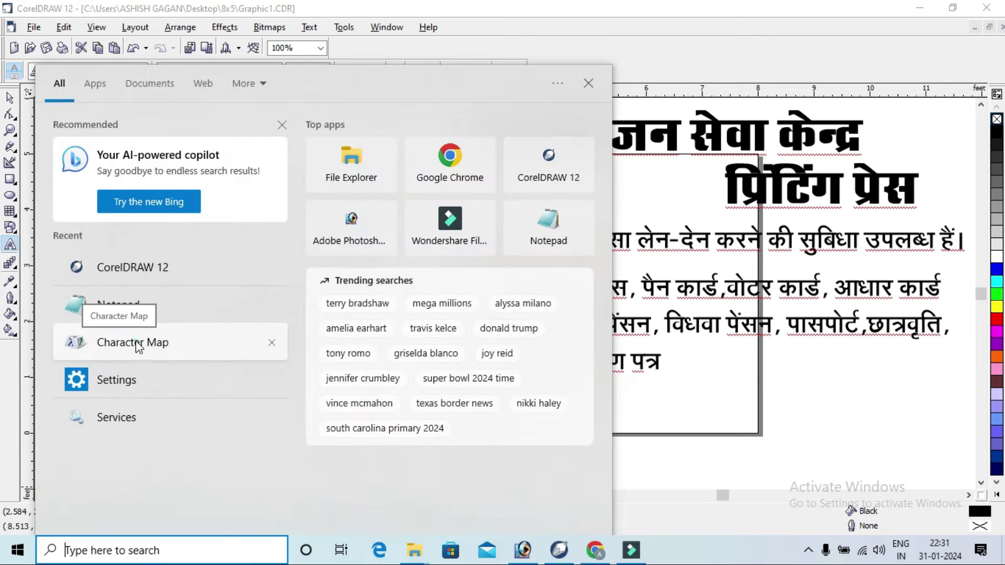
pyautogui.click(111, 349)
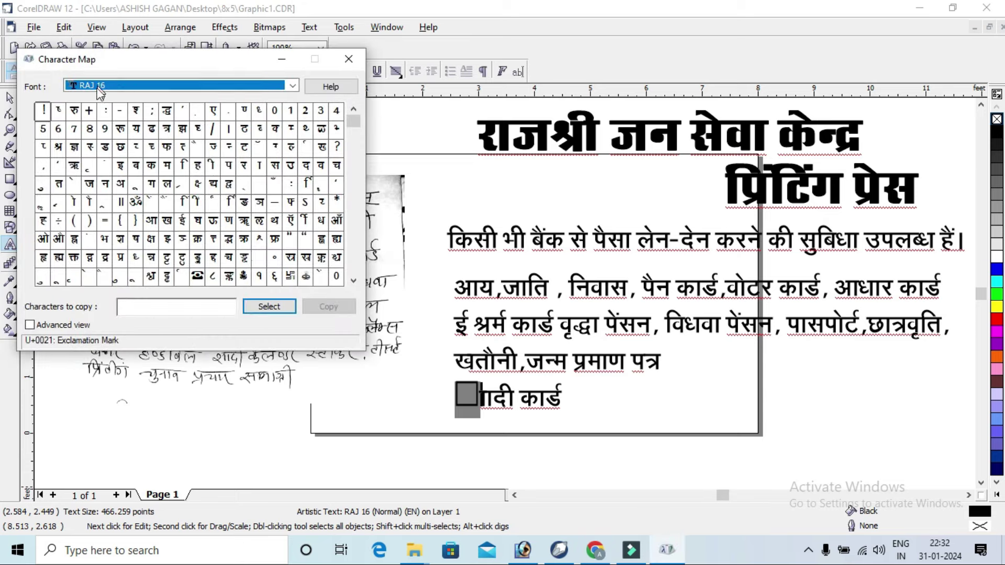
pyautogui.click(136, 112)
pyautogui.click(314, 307)
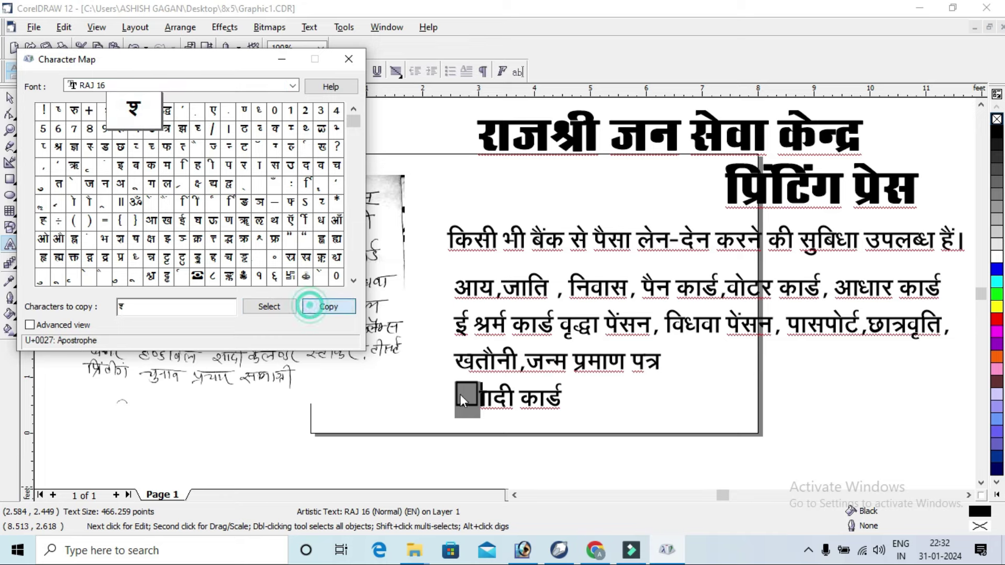
pyautogui.click(474, 395)
pyautogui.hotkey('ctrl', 'v')
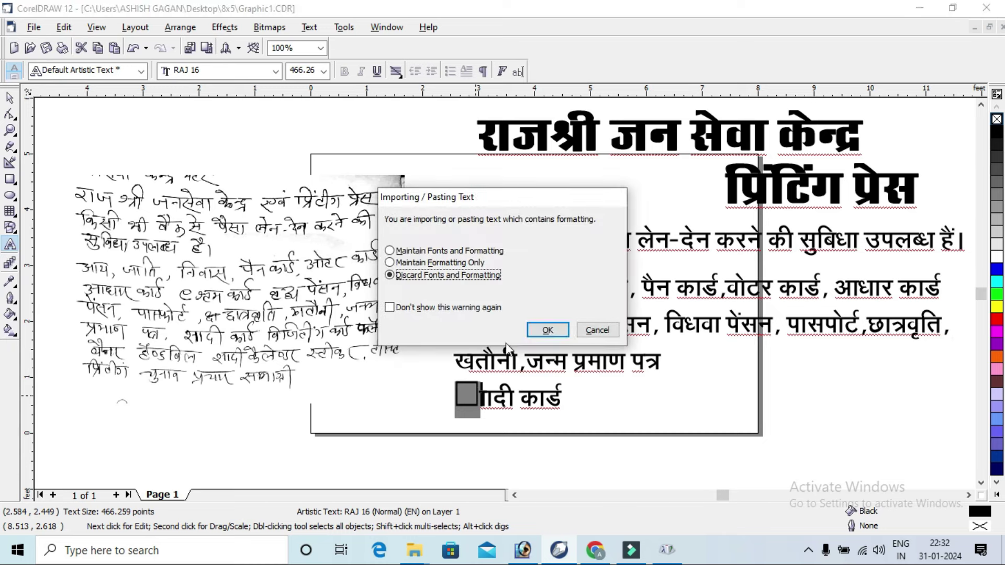
# Step: Accept the unformatted paste and extend the line with विजिटिंग कार्ड, फ्लैक्स/बैनर, हैण्डबिल
pyautogui.click(544, 331)
pyautogui.click(550, 396)
pyautogui.write(',')
pyautogui.write(' वि')
pyautogui.write('लि')
pyautogui.press('BackSpace')
pyautogui.press('BackSpace')
pyautogui.write('जि')
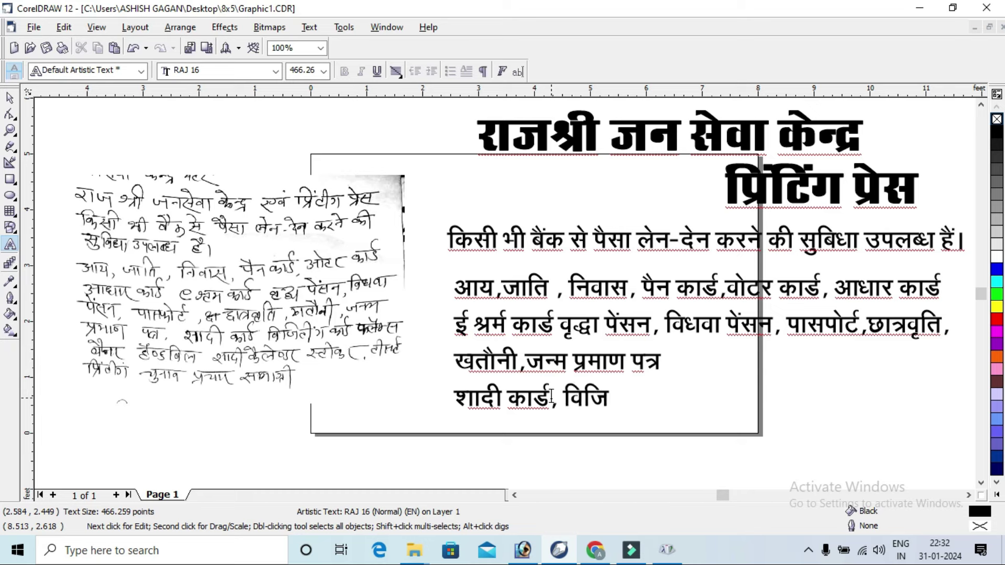
pyautogui.write('टिंग')
pyautogui.press('BackSpace')
pyautogui.press('BackSpace')
pyautogui.write('ं')
pyautogui.write('ग कार्ड, फ्लैक्स')
pyautogui.press('BackSpace')
pyautogui.press('BackSpace')
pyautogui.press('BackSpace')
pyautogui.write('क्स')
pyautogui.press('BackSpace')
pyautogui.press('BackSpace')
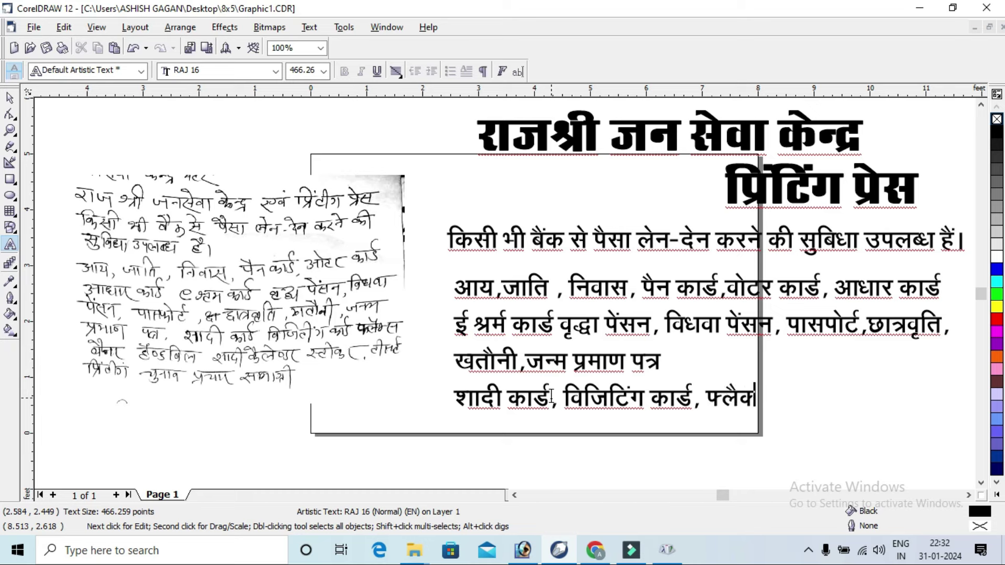
pyautogui.write('्स')
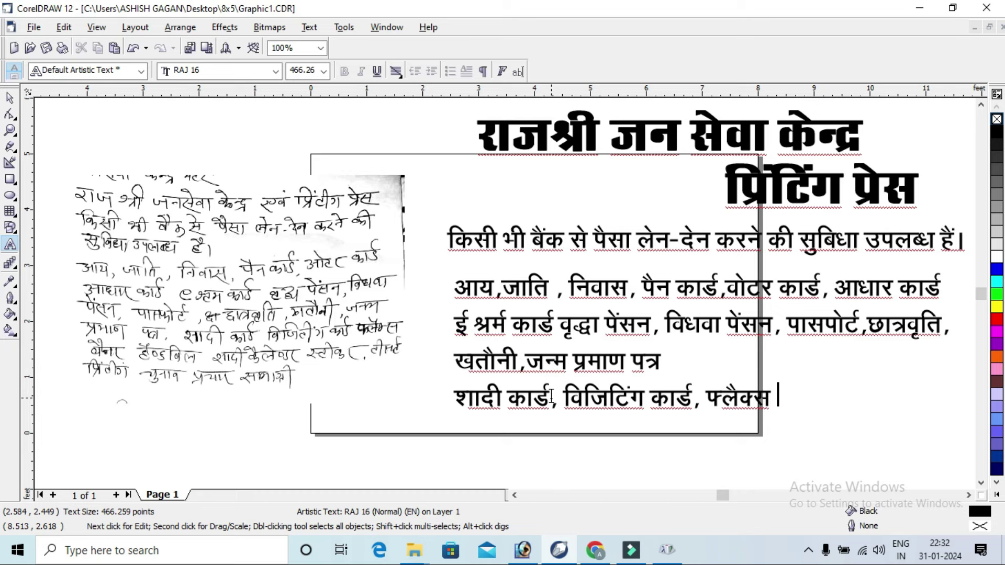
pyautogui.write('/बैनन')
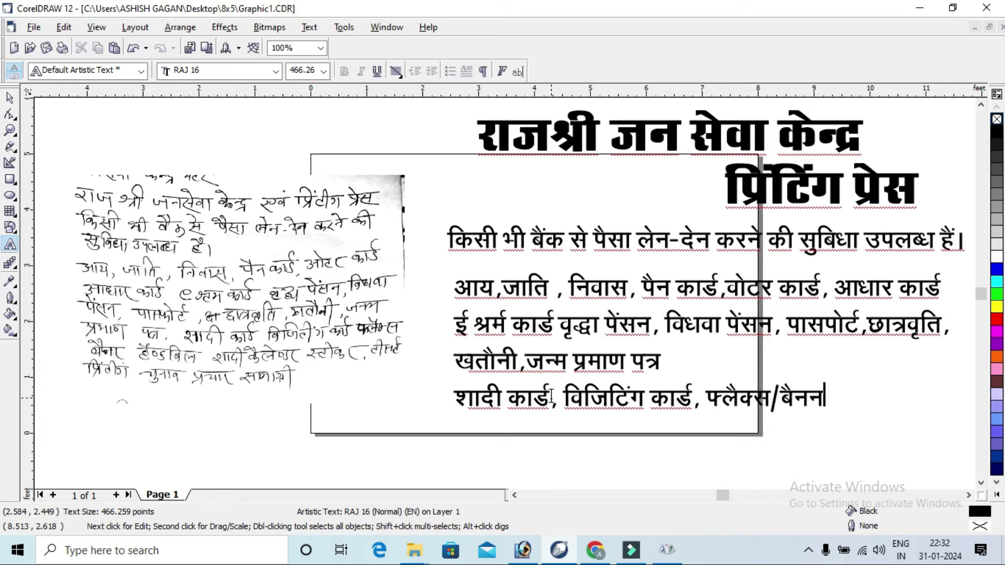
pyautogui.write('र')
pyautogui.press('BackSpace')
pyautogui.press('BackSpace')
pyautogui.write('र, है')
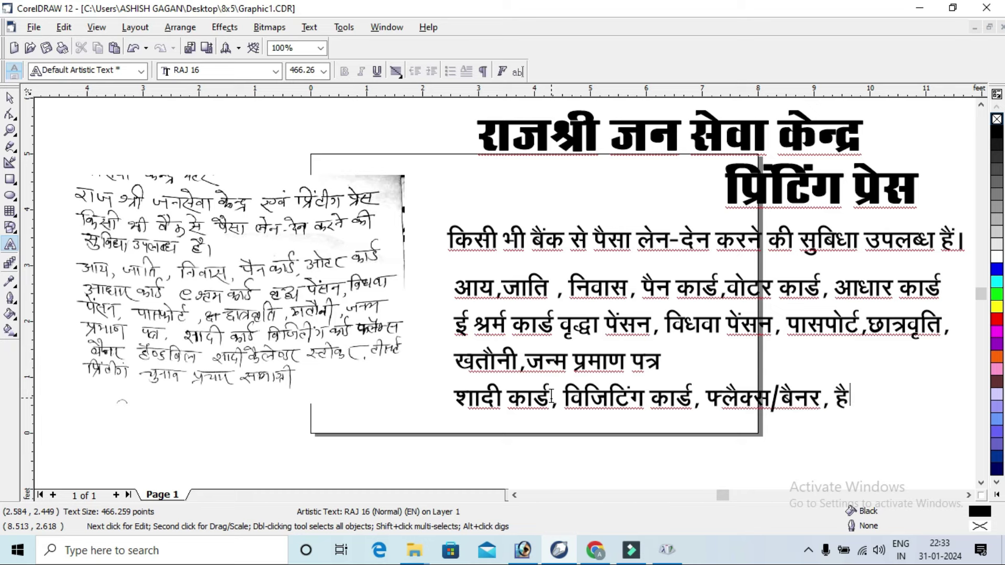
pyautogui.write('ण्डबिल,')
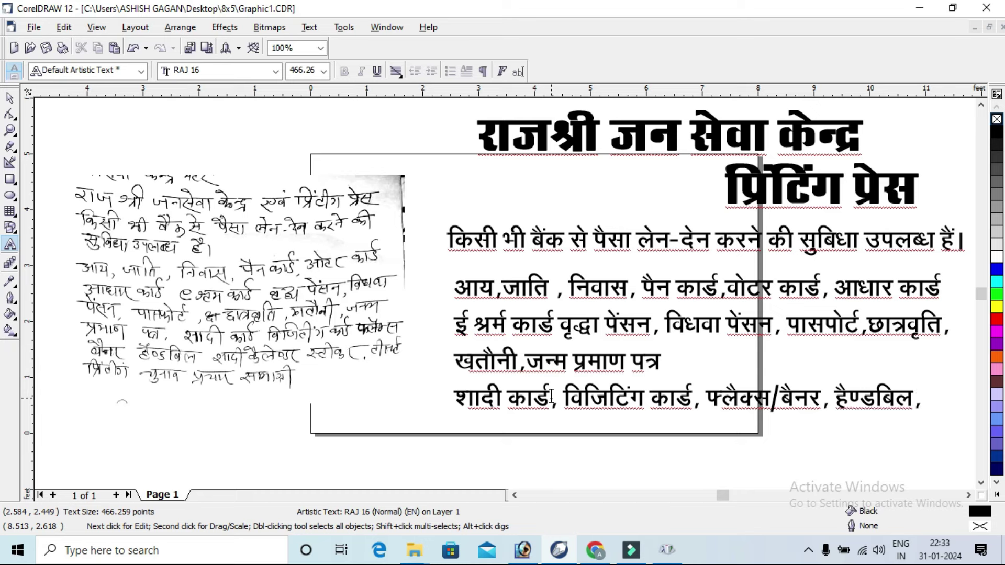
# Step: Add the final line 'शादी कार्ड कैलेण्डर, स्टीकर, एवं प्रिंटिंग चुनाव प्रचार सामाग्री'
pyautogui.press('Return')
pyautogui.write('शादी कार्ड कैलेण्डर स्टी')
pyautogui.press('BackSpace')
pyautogui.press('BackSpace')
pyautogui.press('BackSpace')
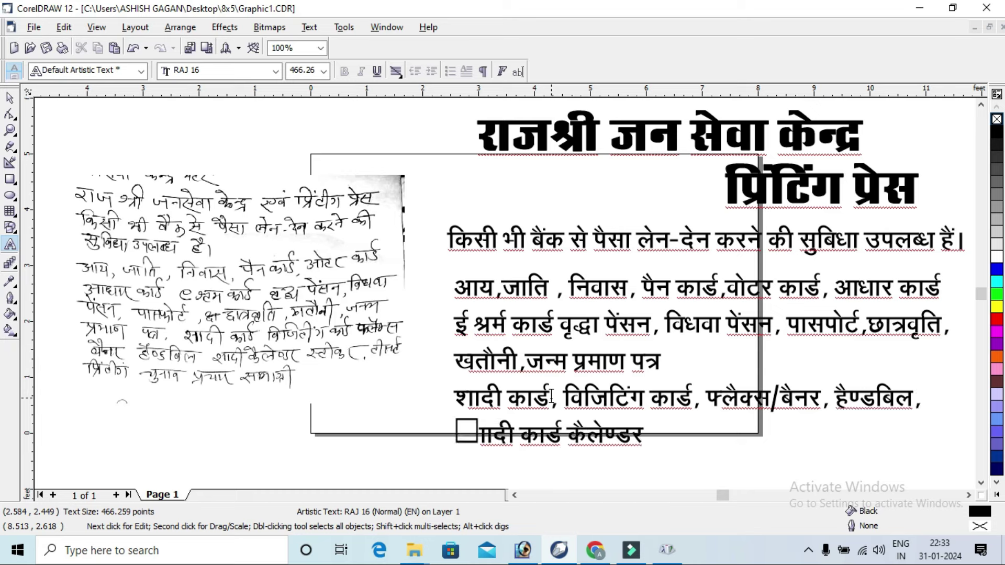
pyautogui.write(', स्टीकर')
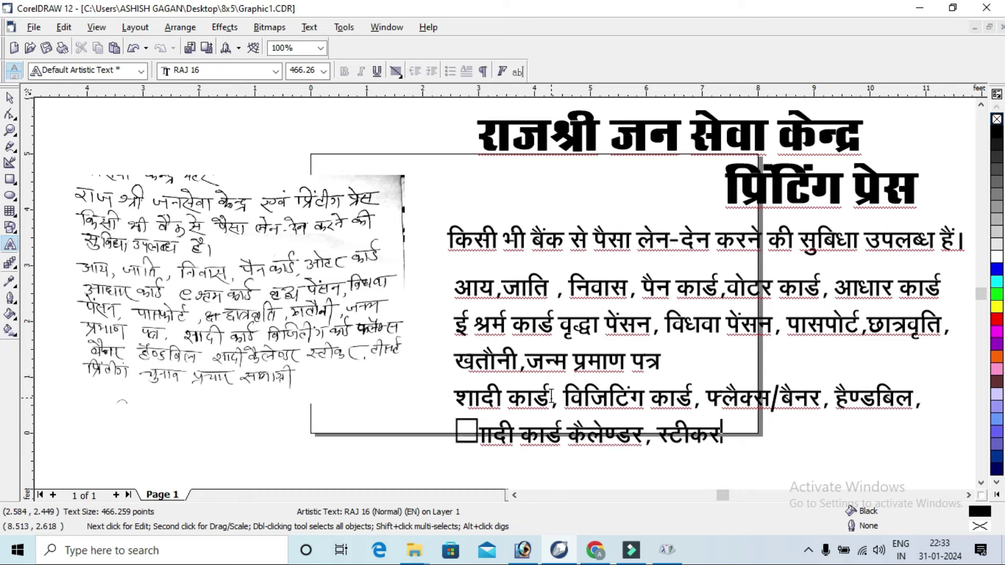
pyautogui.write(',')
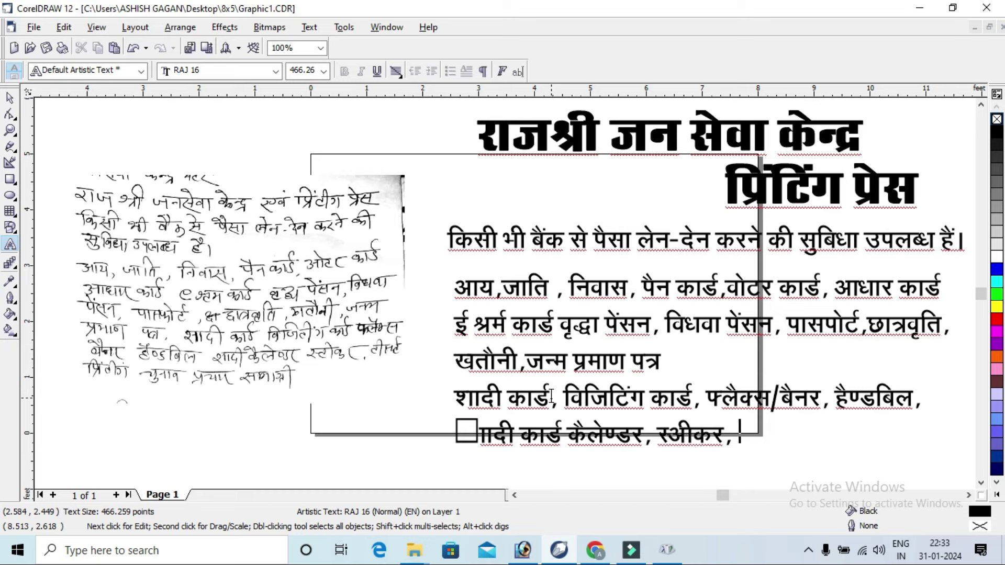
pyautogui.write(' टी')
pyautogui.write('-र')
pyautogui.press('BackSpace')
pyautogui.press('BackSpace')
pyautogui.press('BackSpace')
pyautogui.press('BackSpace')
pyautogui.press('BackSpace')
pyautogui.write('ए')
pyautogui.write('वं पीं')
pyautogui.press('BackSpace')
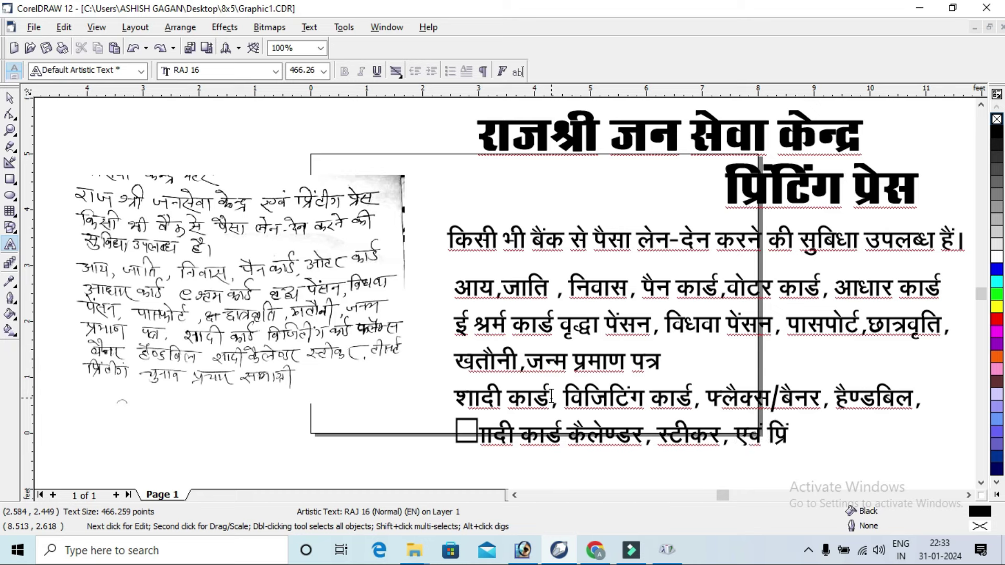
pyautogui.write('टिंग चुनाव ')
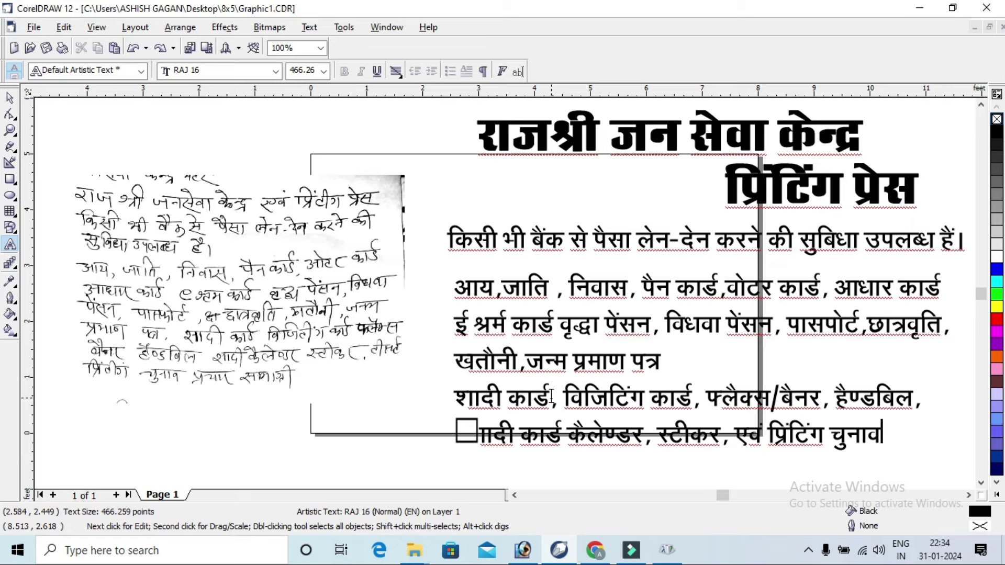
pyautogui.write('प्रचार सगा')
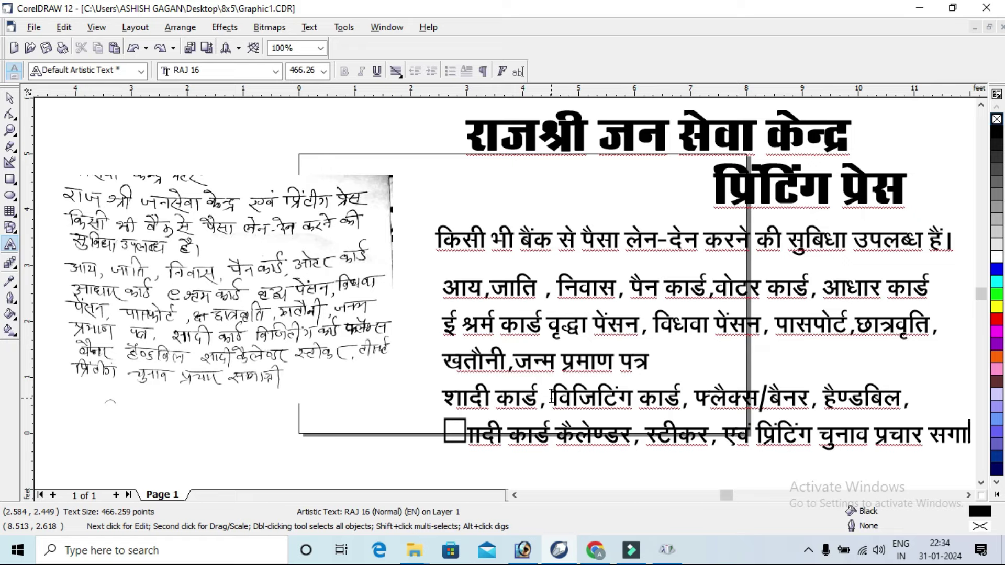
pyautogui.press('BackSpace')
pyautogui.press('BackSpace')
pyautogui.write('ामाग्री')
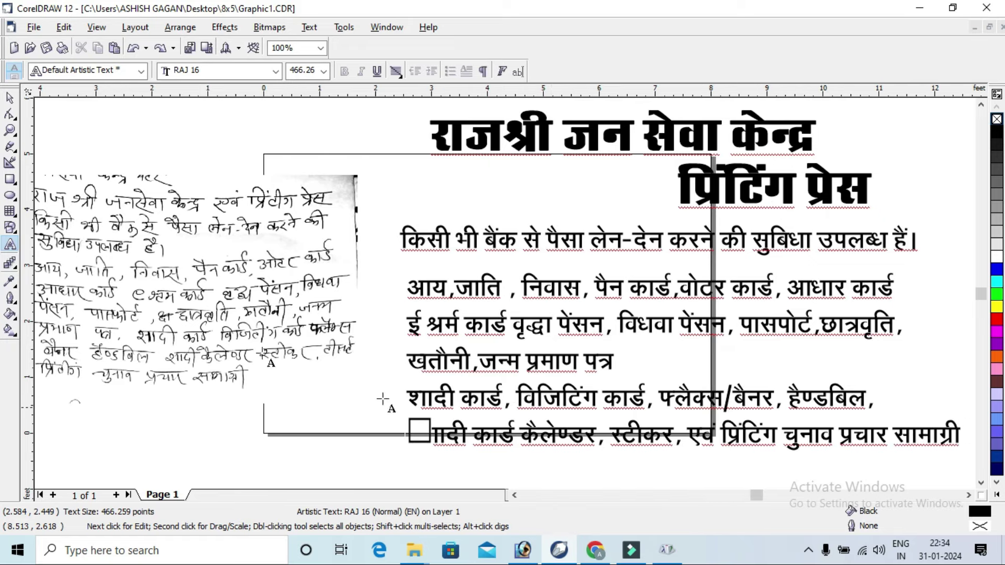
# Step: Copy the श letter and paste it over the box character starting the last line
pyautogui.moveTo(409, 398); pyautogui.dragTo(420, 398)
pyautogui.hotkey('ctrl', 'c')
pyautogui.moveTo(409, 435); pyautogui.dragTo(430, 435)
pyautogui.hotkey('ctrl', 'v')
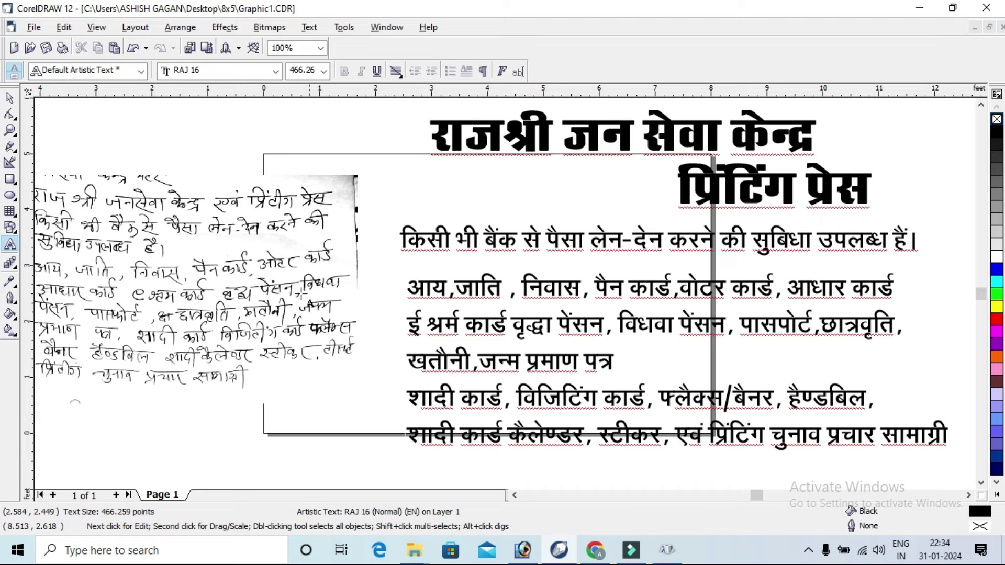
pyautogui.scroll(-1, 552, 455)
# Step: Move the handwritten scan up and to the left, then save the document
pyautogui.click(9, 98)
pyautogui.press('Escape')
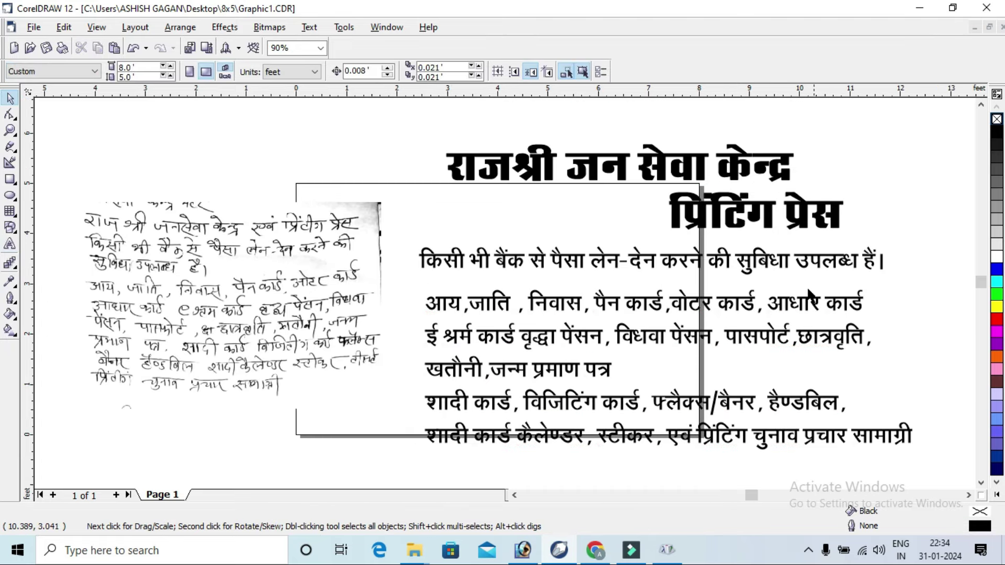
pyautogui.scroll(-1, 691, 314)
pyautogui.click(347, 266)
pyautogui.moveTo(379, 288); pyautogui.dragTo(268, 223)
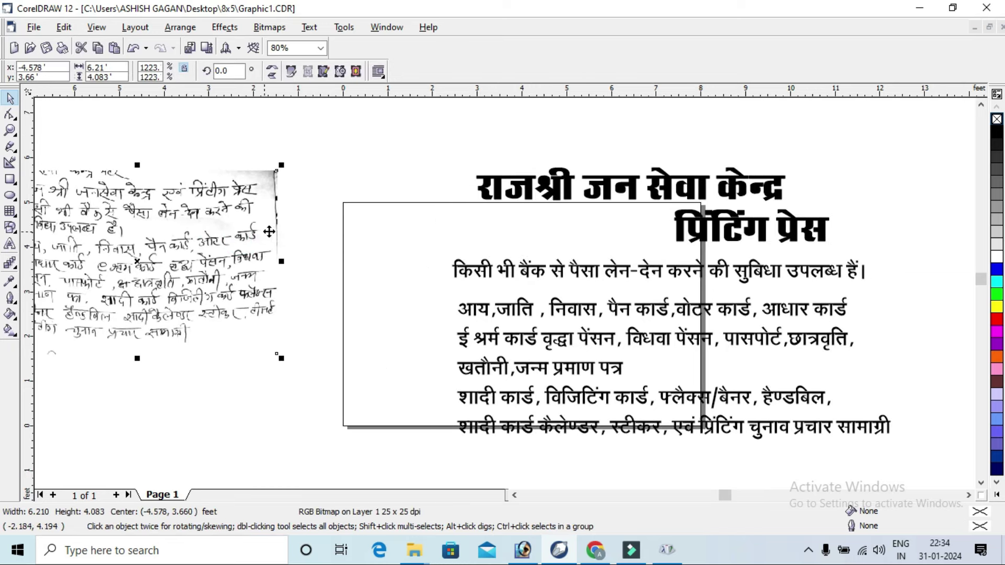
pyautogui.hotkey('ctrl', 's')
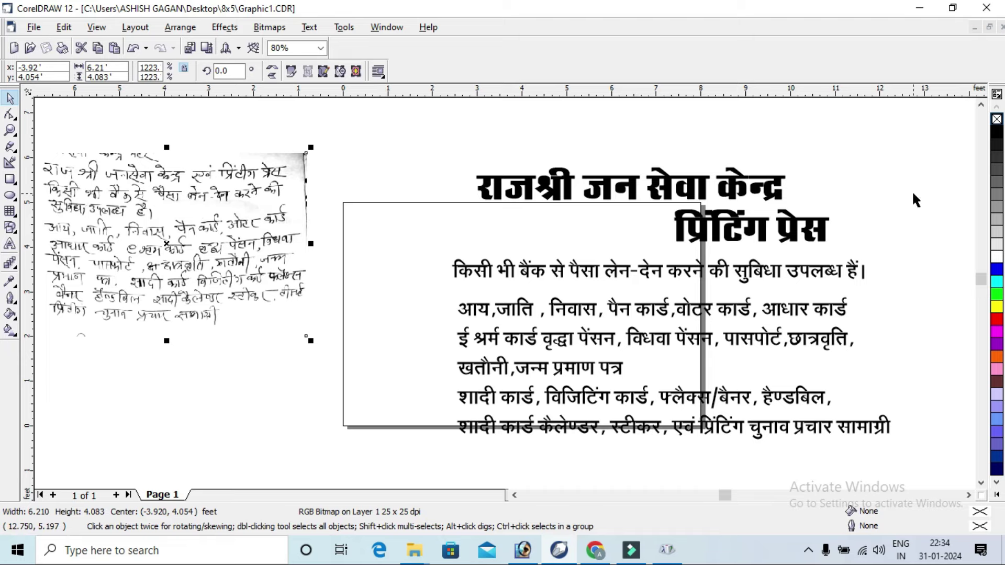
# Step: Move the service list to the page's left side and the scan further up-left
pyautogui.scroll(-1, 912, 199)
pyautogui.click(921, 214)
pyautogui.press('Tab')
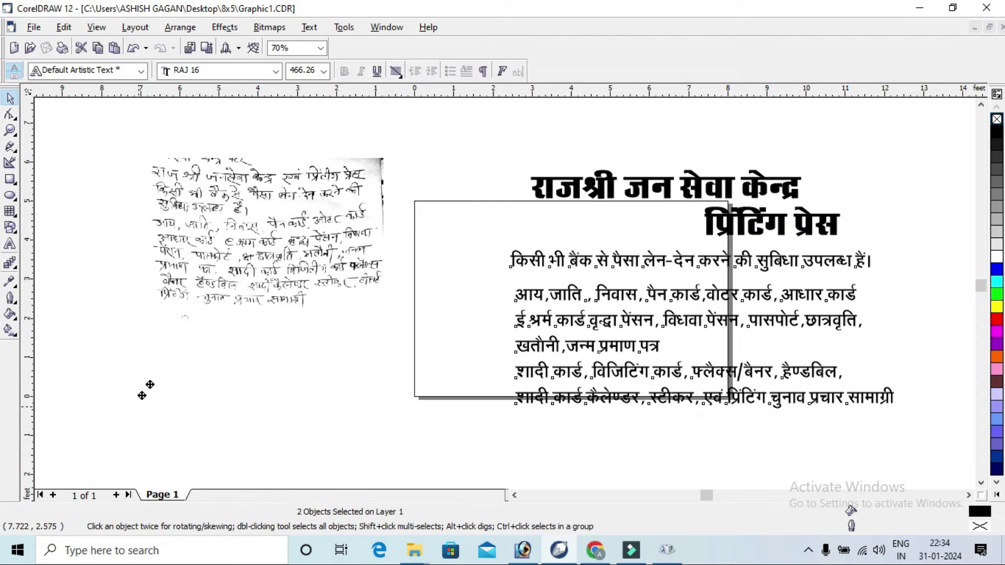
pyautogui.moveTo(720, 295); pyautogui.dragTo(222, 343)
pyautogui.scroll(-1, 628, 178)
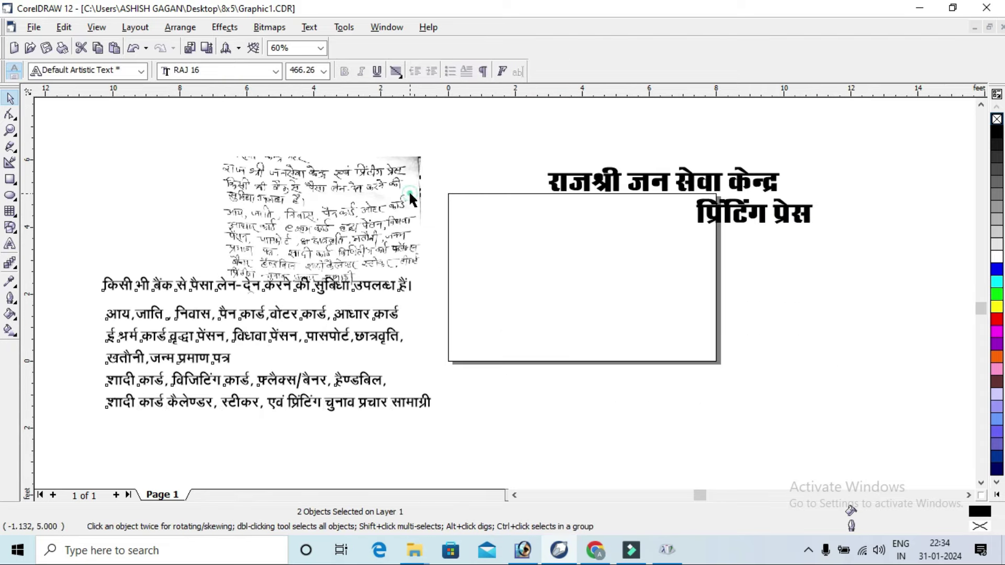
pyautogui.moveTo(406, 219); pyautogui.dragTo(332, 178)
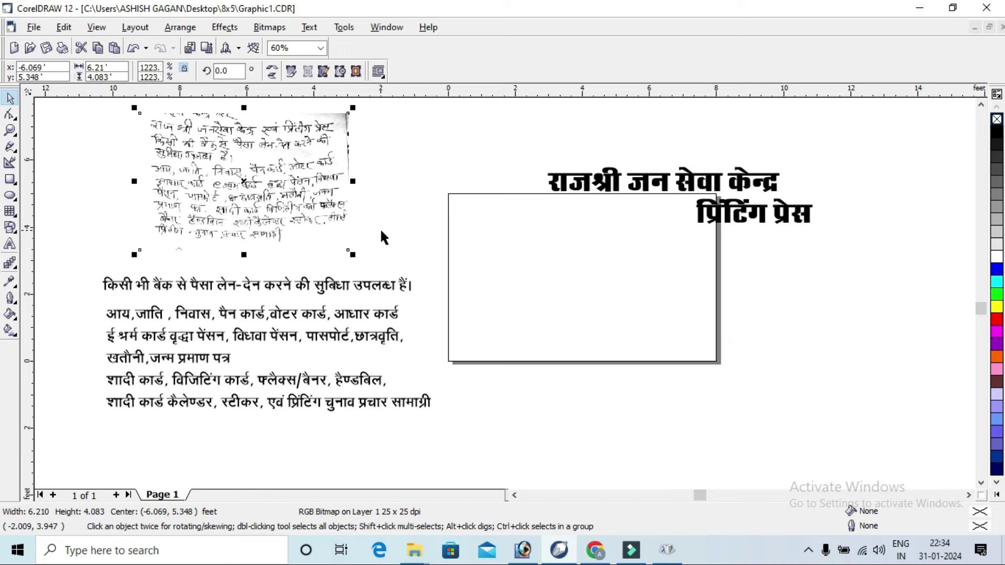
pyautogui.click(831, 218)
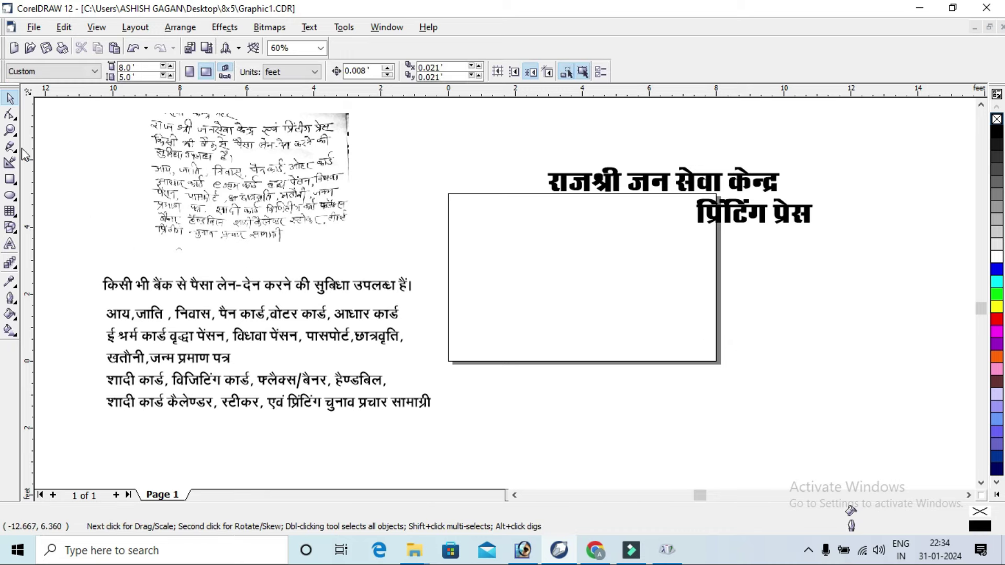
pyautogui.click(10, 129)
pyautogui.moveTo(386, 129); pyautogui.dragTo(820, 385)
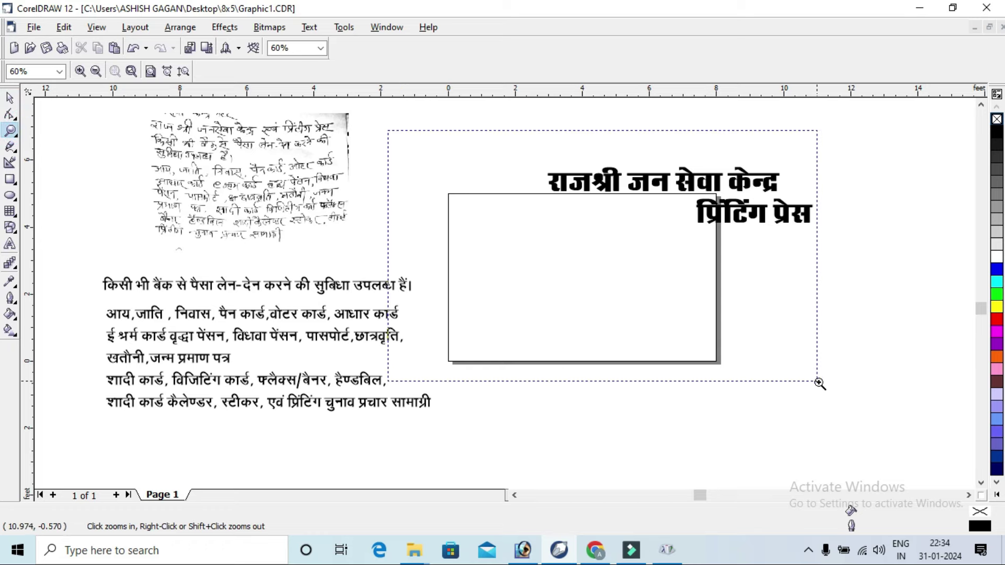
# Step: Create a frame rectangle matching the full 8 × 5 ft page and deselect it
pyautogui.click(10, 97)
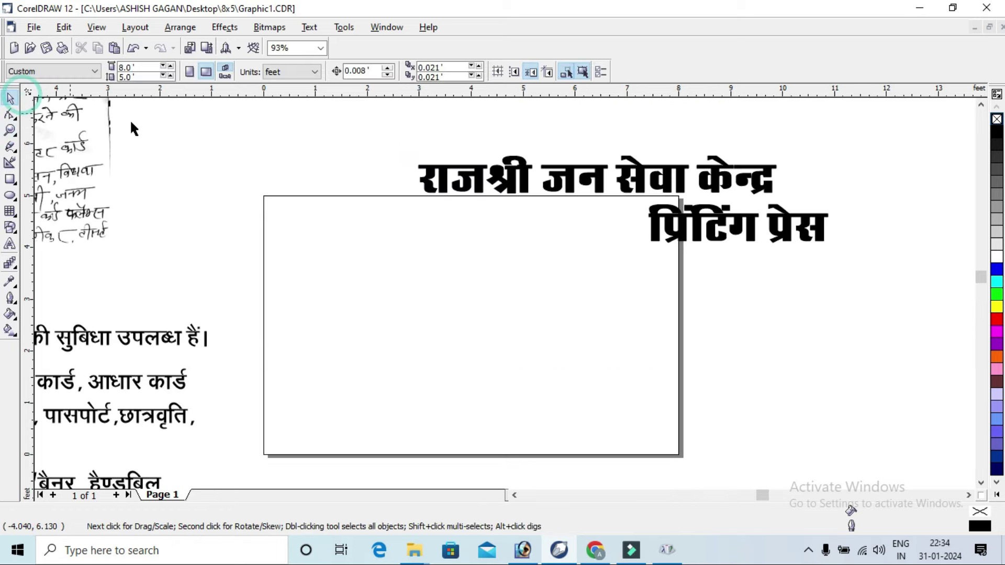
pyautogui.doubleClick(10, 180)
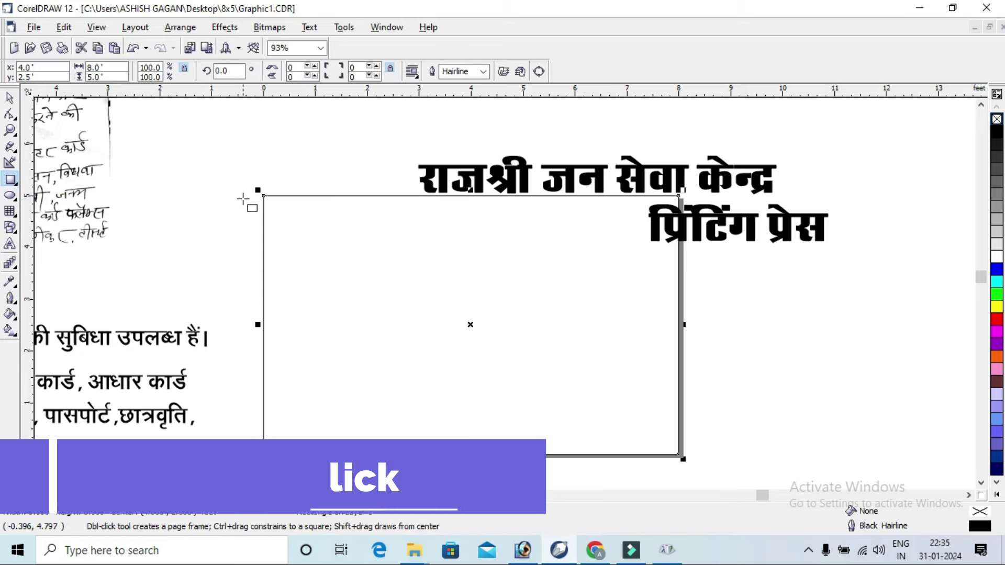
pyautogui.click(12, 98)
pyautogui.click(258, 112)
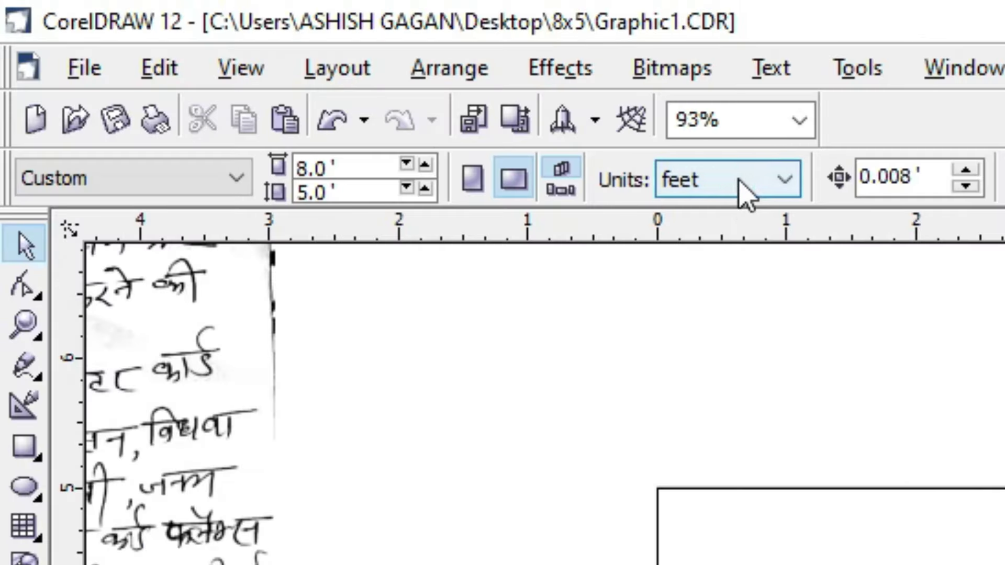
# Step: Switch the document units from feet to inches, making the page 96 × 60 in
pyautogui.click(295, 72)
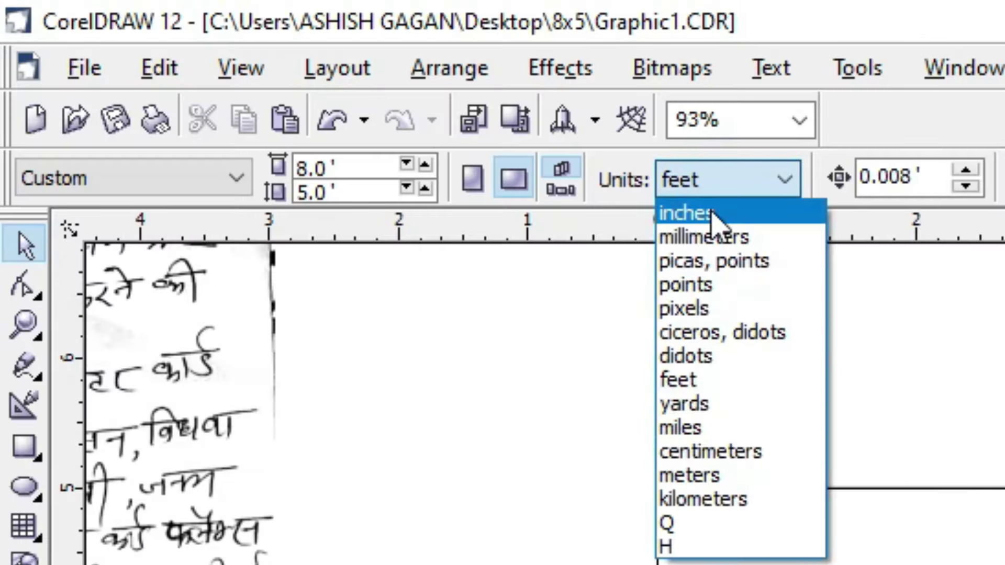
pyautogui.click(718, 216)
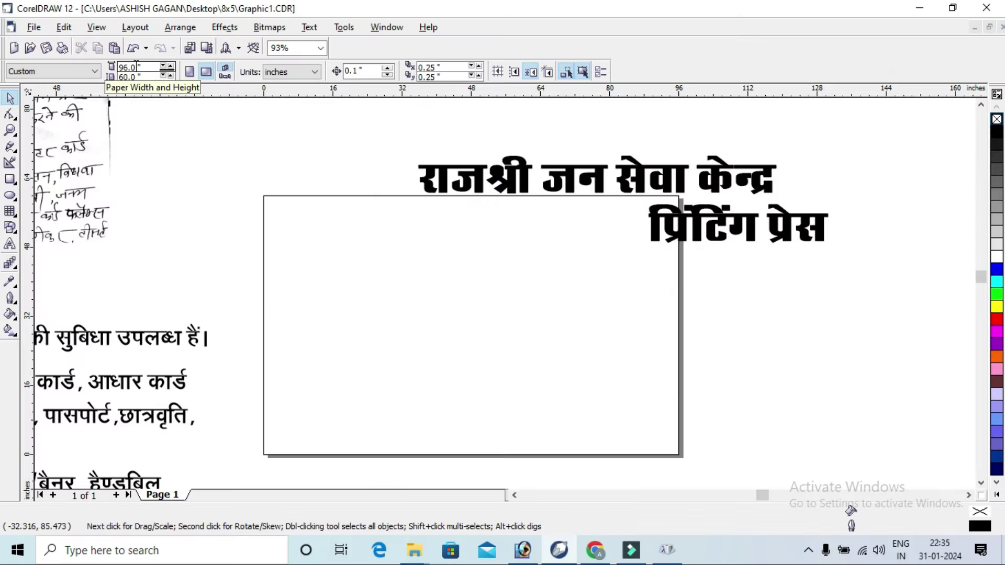
pyautogui.click(294, 72)
pyautogui.click(288, 153)
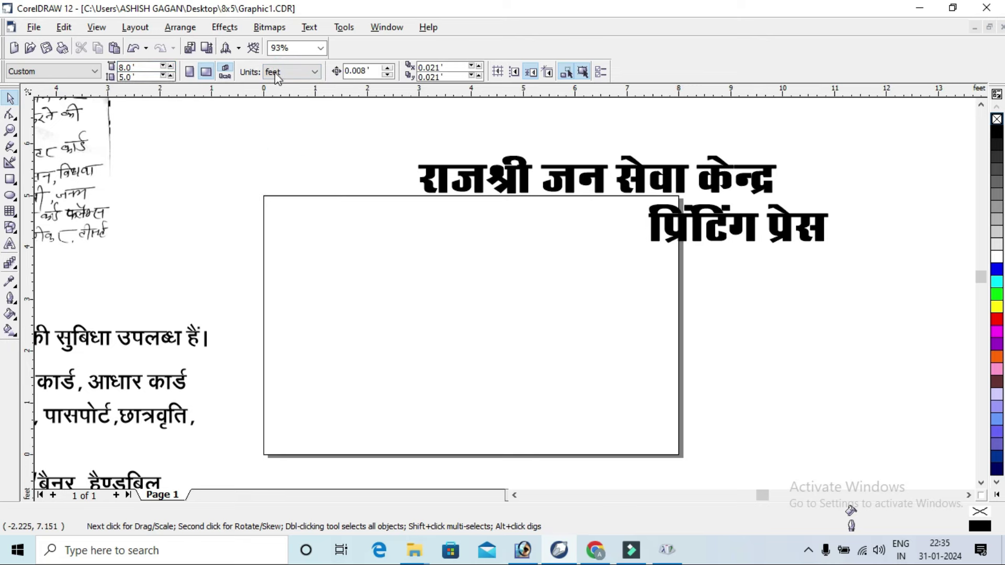
pyautogui.click(290, 72)
pyautogui.click(282, 89)
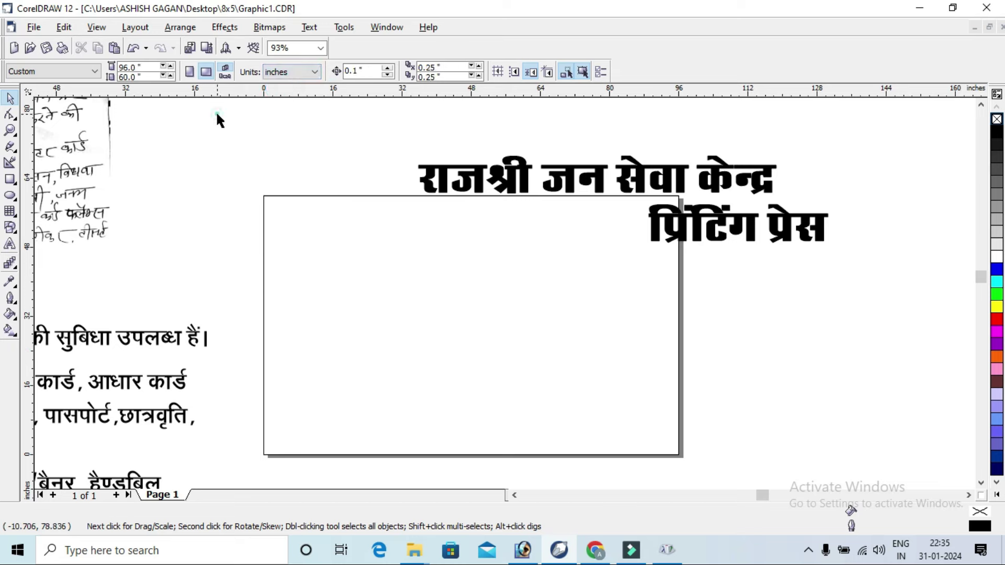
pyautogui.click(10, 179)
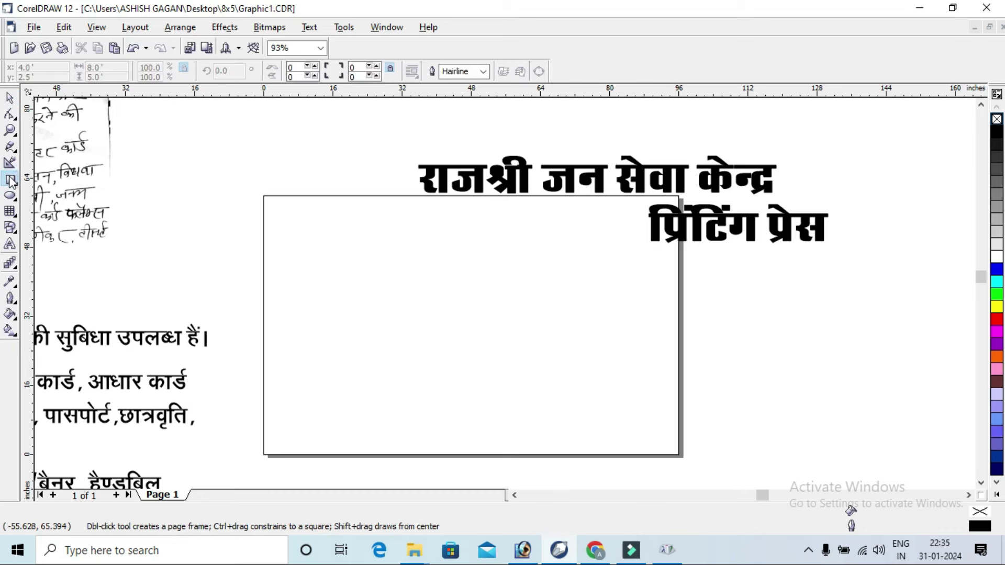
# Step: Draw a small rectangle and size it to 1 × 1 inch
pyautogui.moveTo(214, 128); pyautogui.dragTo(251, 156)
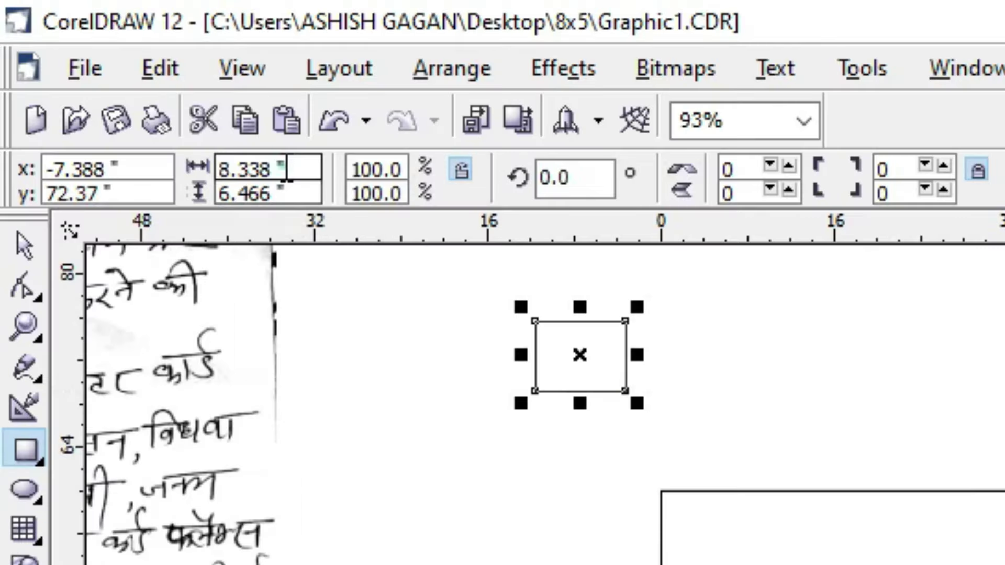
pyautogui.click(99, 67)
pyautogui.write('1')
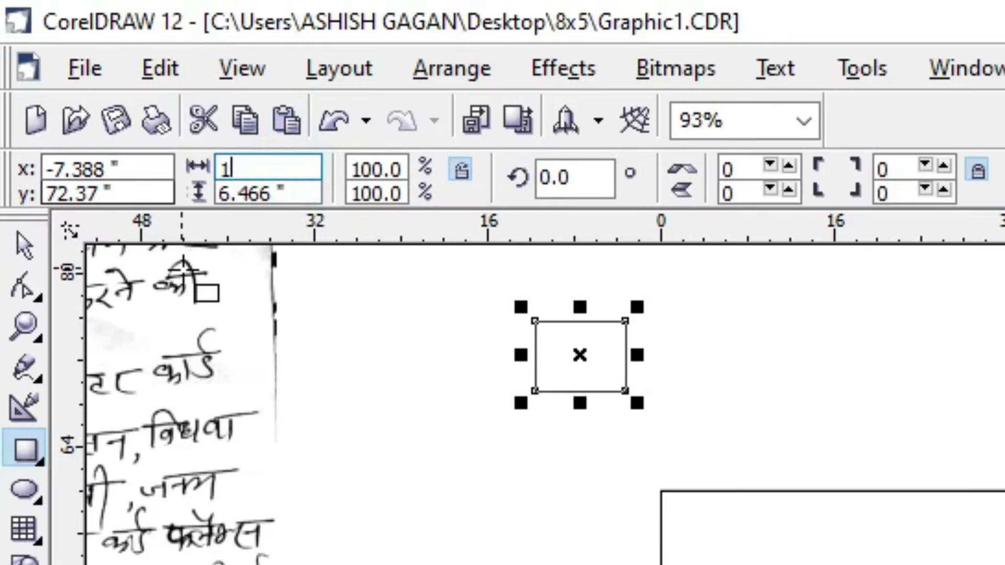
pyautogui.click(281, 197)
pyautogui.write('1')
pyautogui.press('Return')
pyautogui.press('space')
pyautogui.press('Escape')
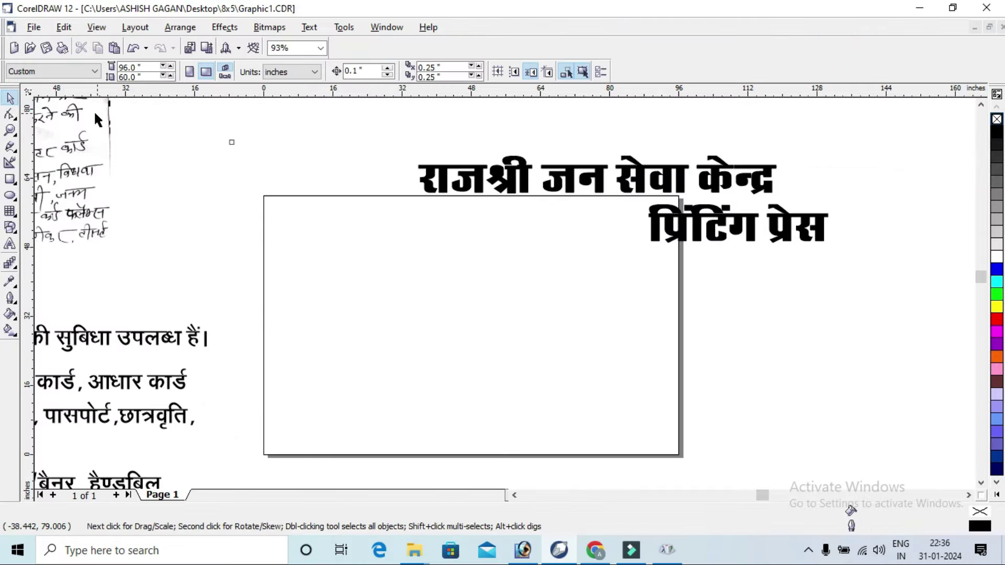
# Step: Zoom in on the square and resize it to 2 inches
pyautogui.click(10, 130)
pyautogui.moveTo(219, 137); pyautogui.dragTo(368, 220)
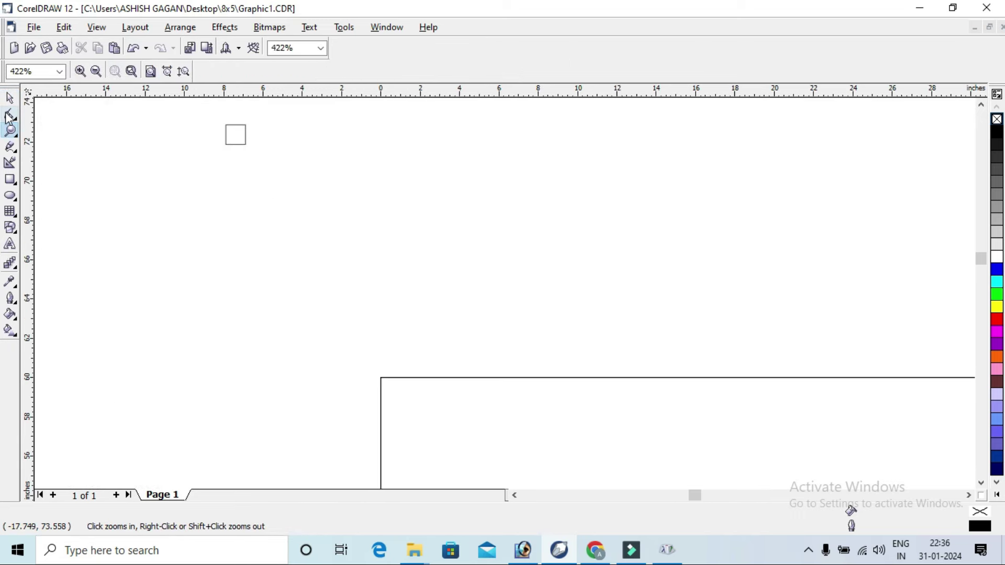
pyautogui.click(10, 98)
pyautogui.click(228, 136)
pyautogui.doubleClick(105, 67)
pyautogui.write('2.0 "')
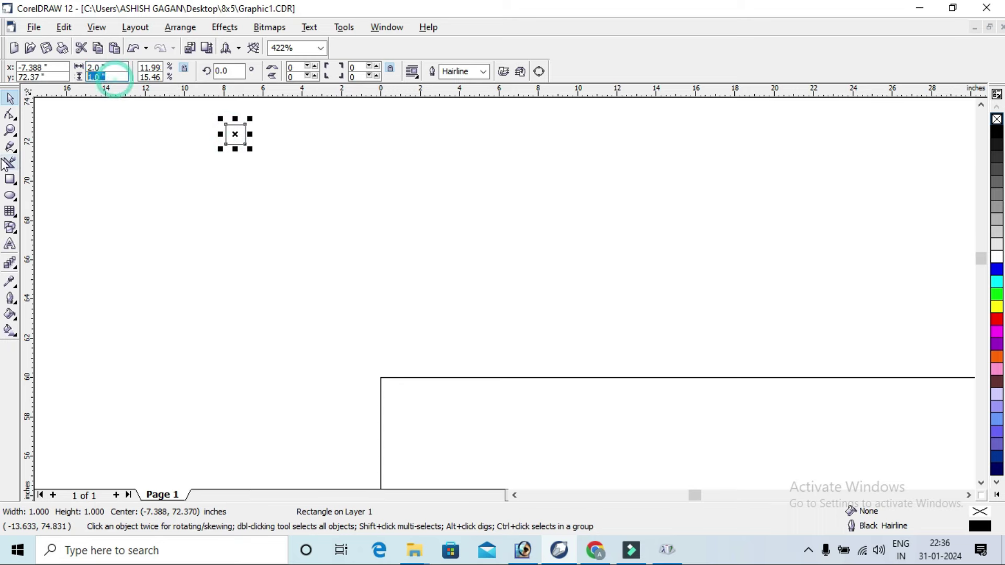
pyautogui.press('Return')
# Step: Position the 2-inch square just above the frame's top edge, left of the heading
pyautogui.scroll(-1, 297, 212)
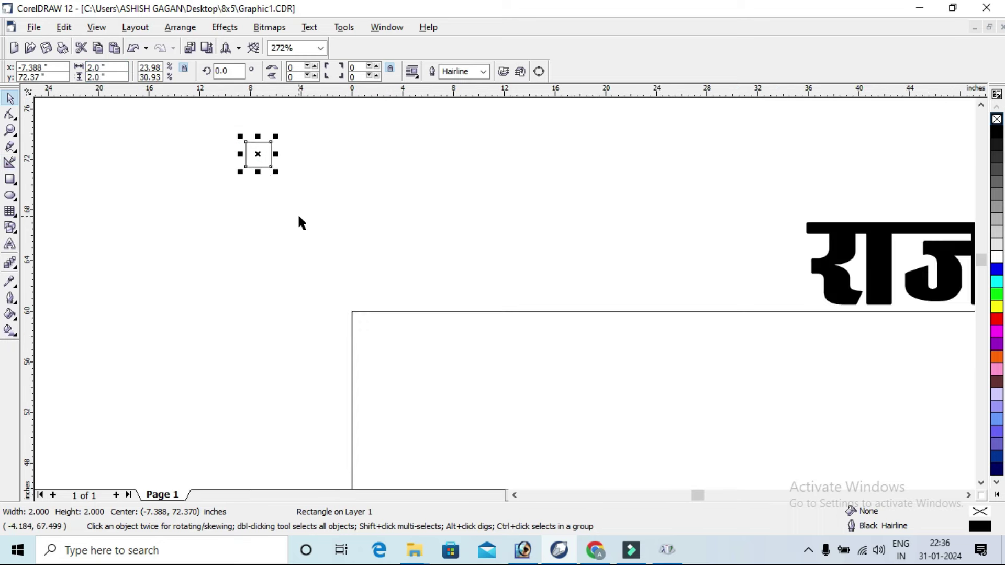
pyautogui.moveTo(262, 162); pyautogui.dragTo(616, 294)
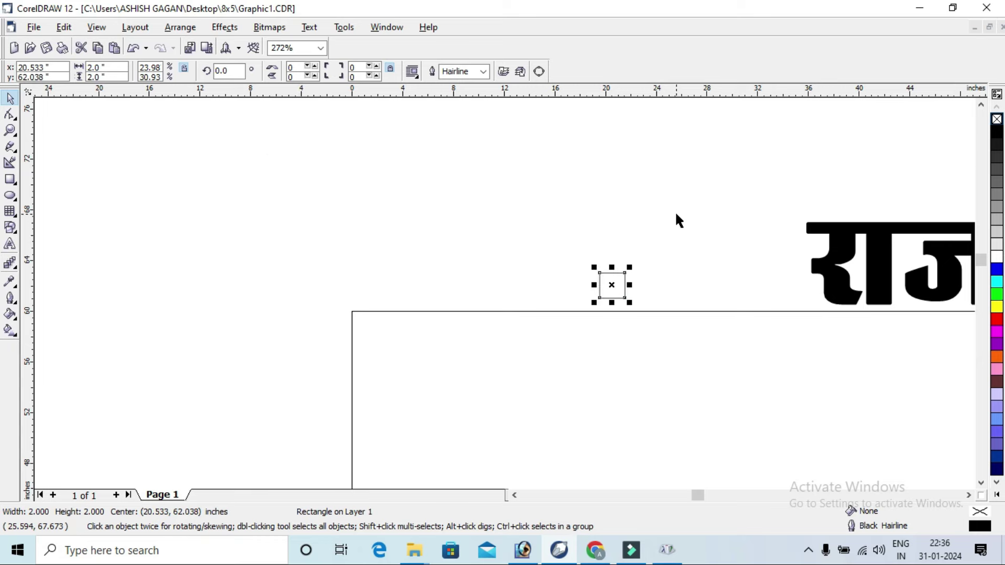
pyautogui.scroll(-1, 471, 183)
pyautogui.click(511, 173)
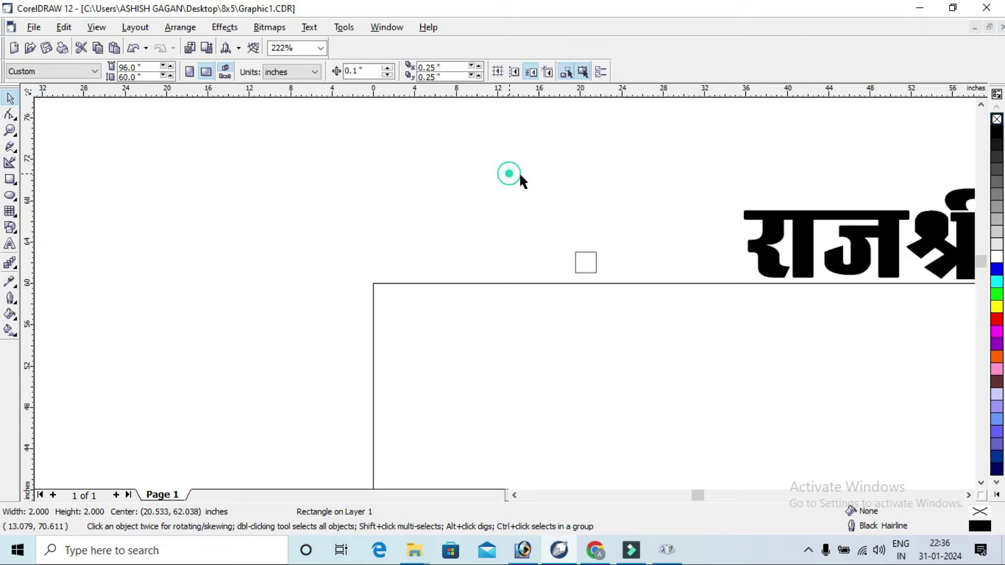
pyautogui.click(10, 130)
pyautogui.scroll(-3, 306, 166)
pyautogui.moveTo(258, 168); pyautogui.dragTo(765, 287)
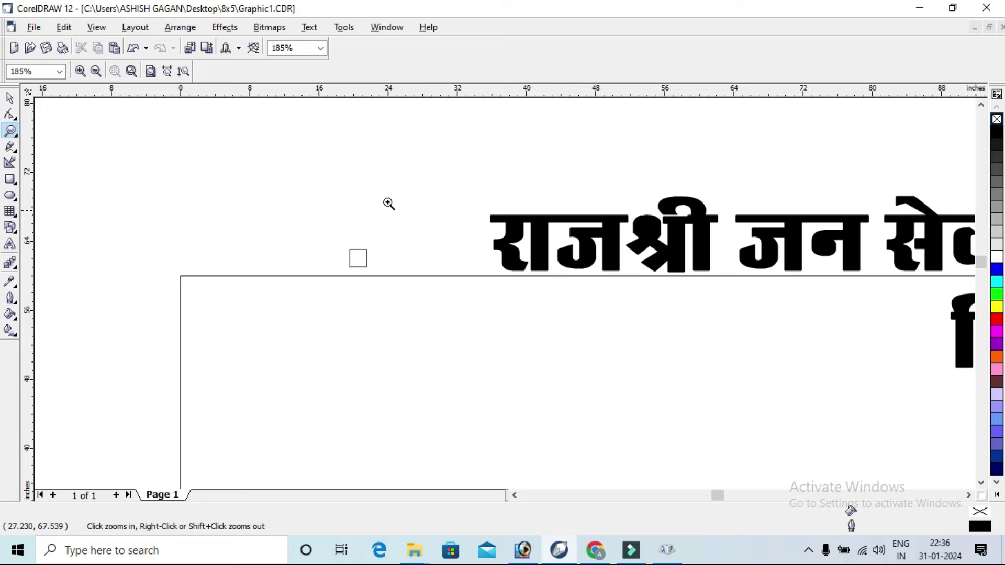
pyautogui.click(8, 97)
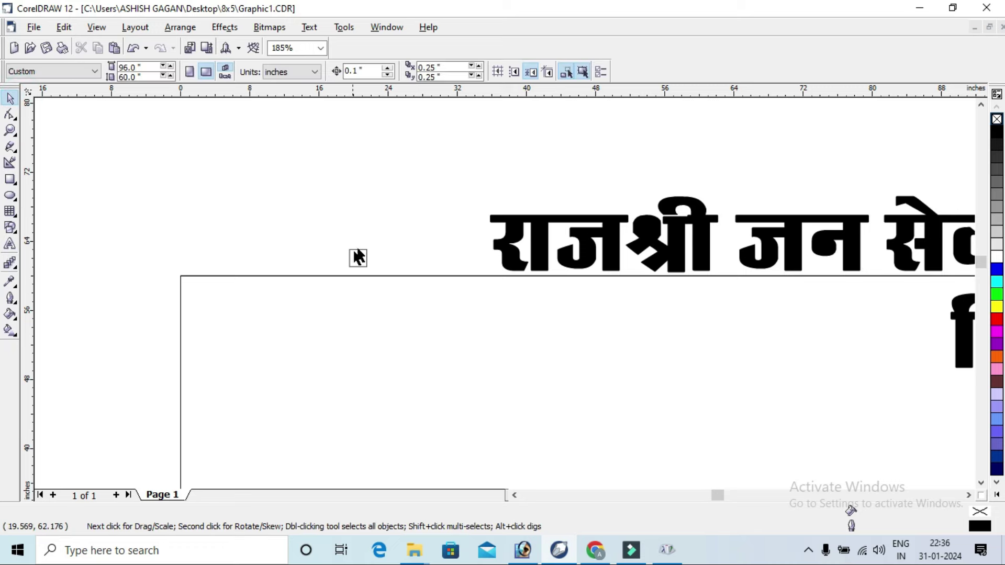
pyautogui.click(500, 314)
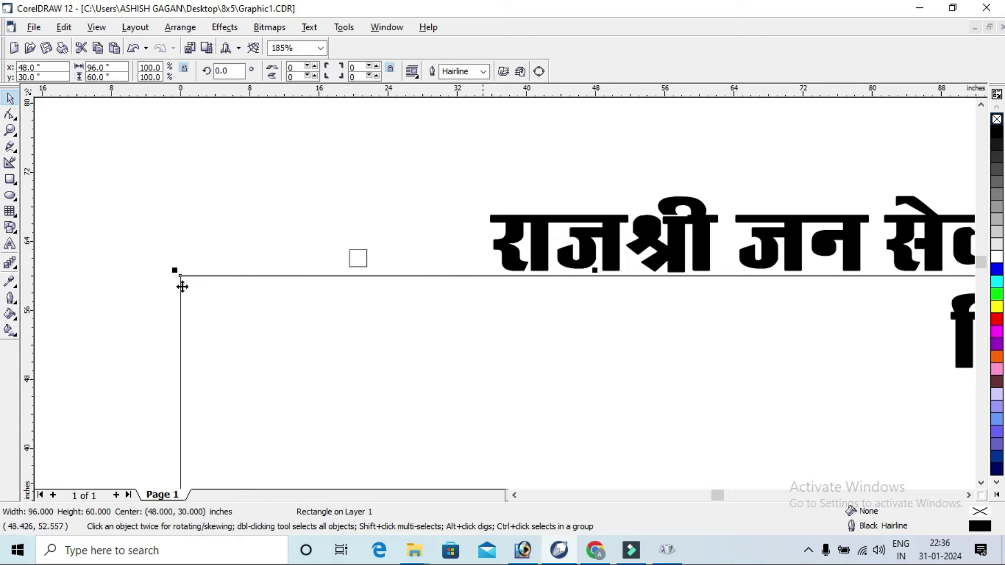
# Step: Add an inward line contour from the banner rectangle's top edge
pyautogui.click(17, 270)
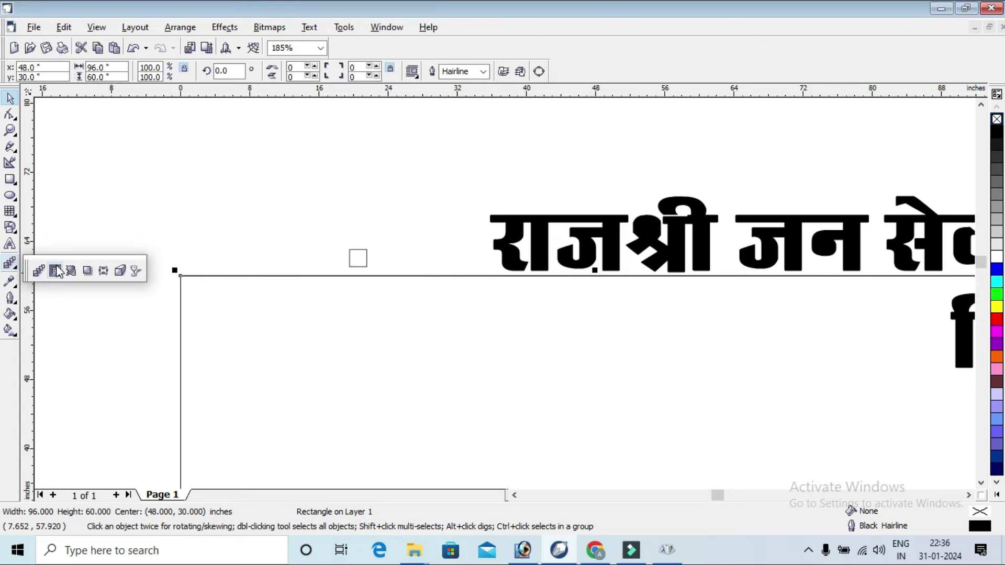
pyautogui.click(55, 270)
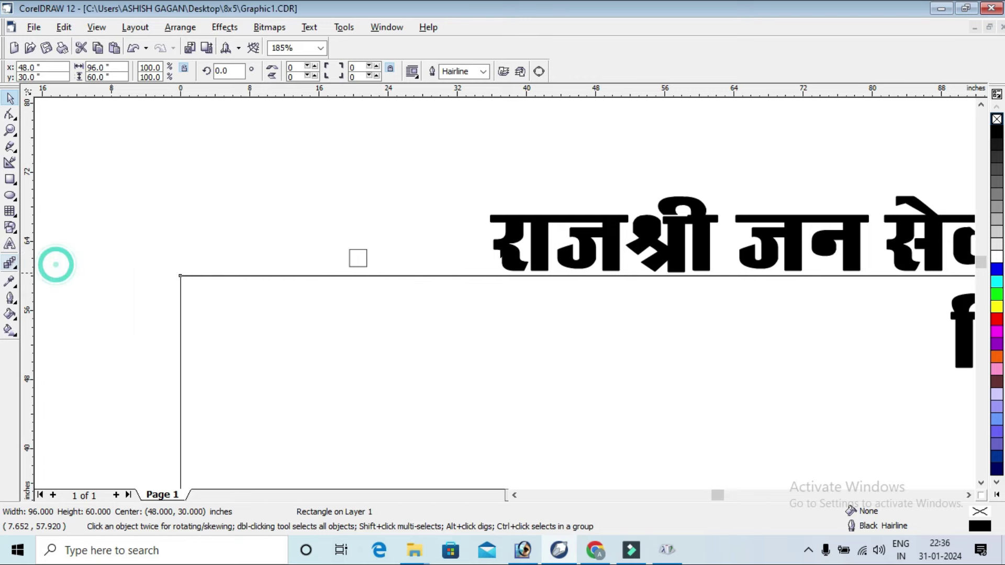
pyautogui.moveTo(500, 276); pyautogui.dragTo(502, 310)
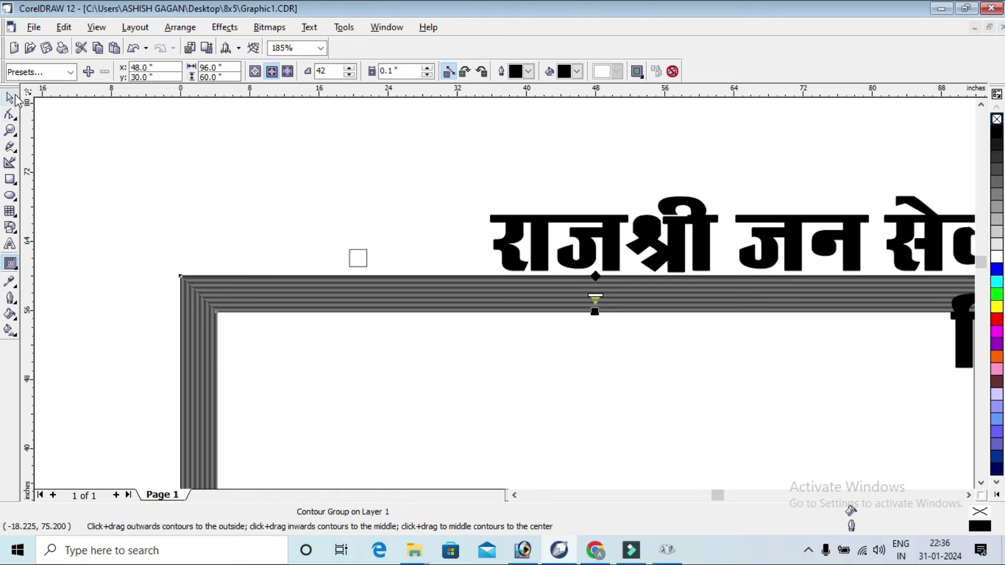
# Step: Move the small 2-inch square down onto the contour lines, zooming in to check
pyautogui.click(9, 98)
pyautogui.click(358, 258)
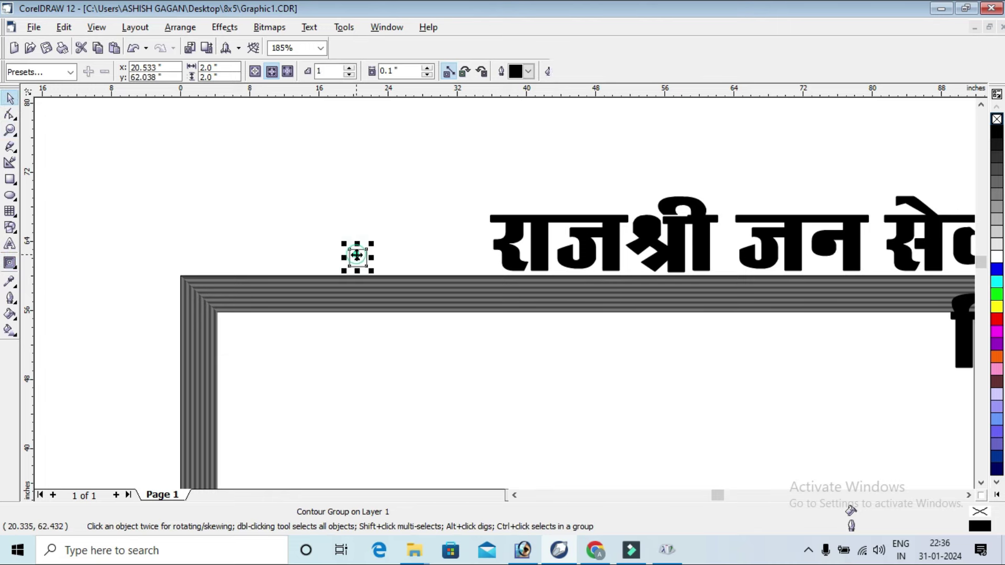
pyautogui.click(10, 131)
pyautogui.moveTo(308, 233); pyautogui.dragTo(408, 321)
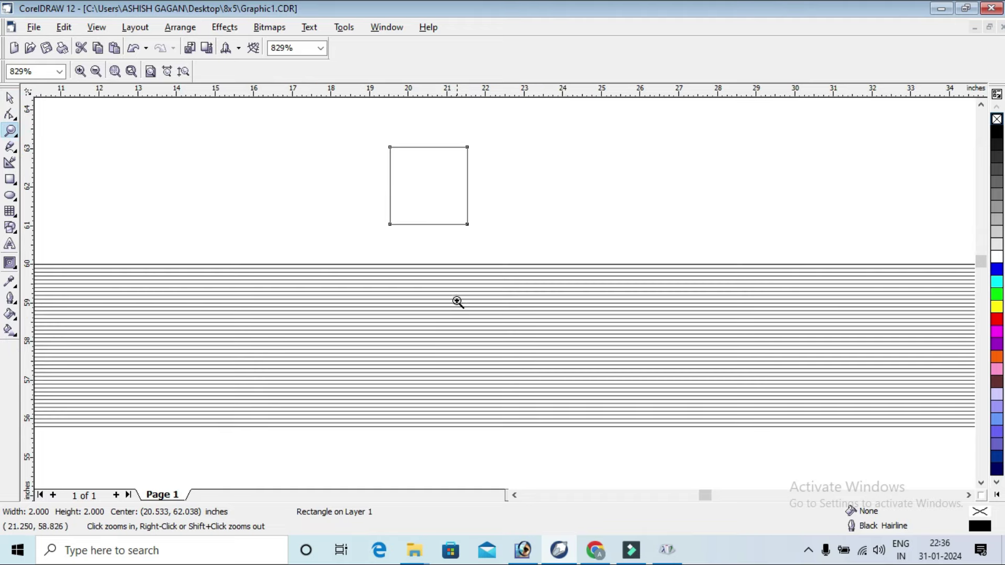
pyautogui.scroll(1, 419, 298)
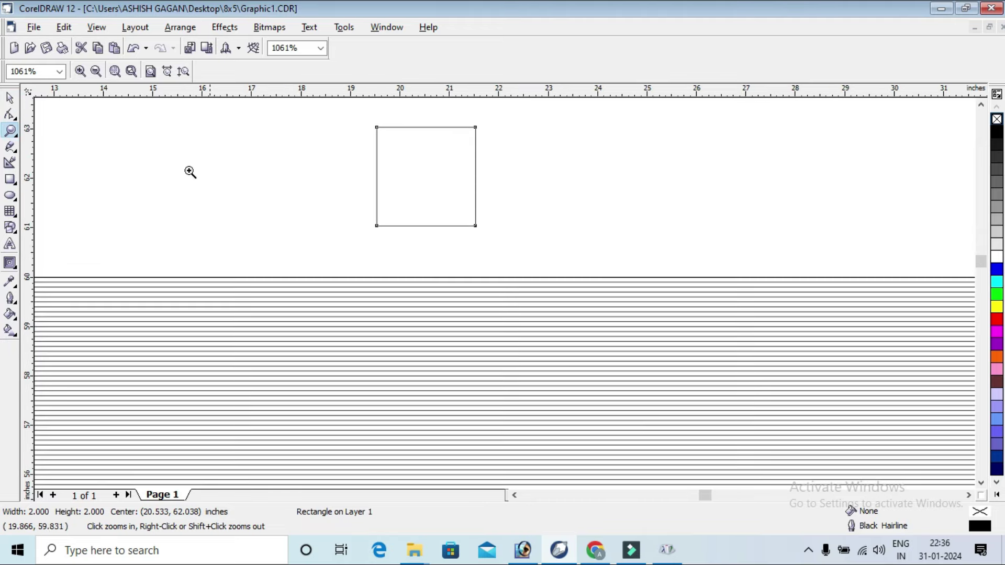
pyautogui.click(9, 99)
pyautogui.moveTo(426, 176); pyautogui.dragTo(471, 302)
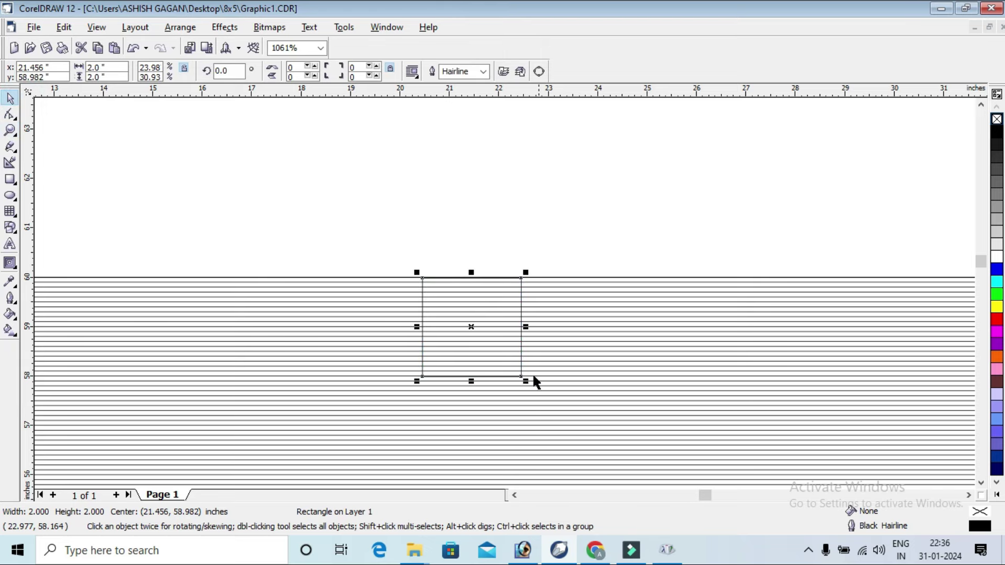
pyautogui.click(9, 130)
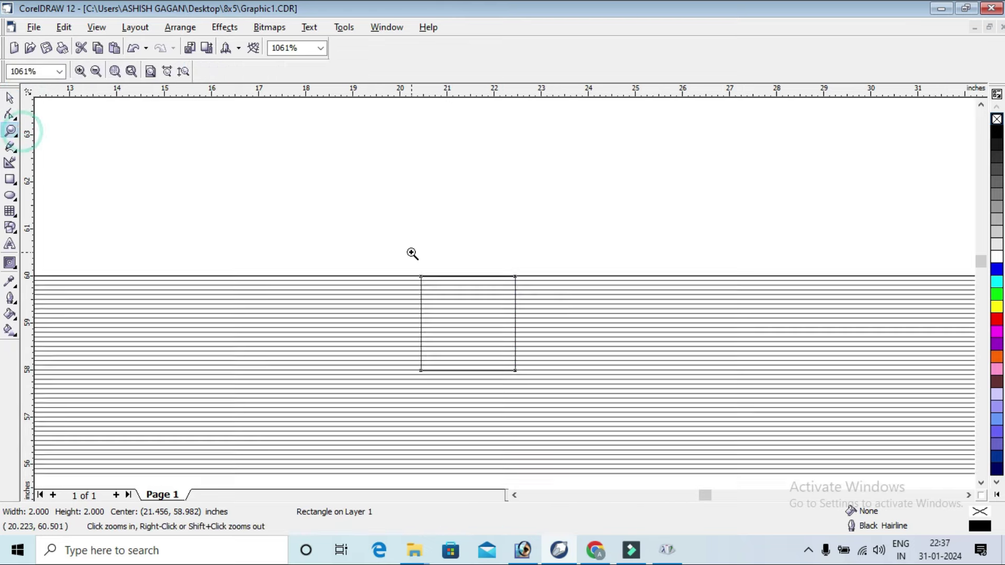
pyautogui.scroll(-1, 411, 251)
pyautogui.moveTo(378, 251); pyautogui.dragTo(712, 461)
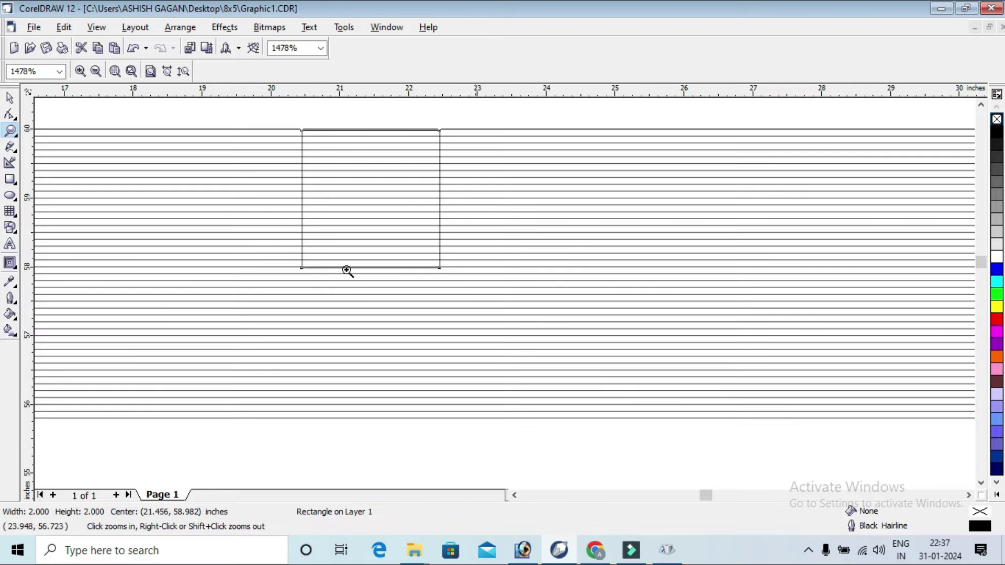
pyautogui.press('space')
# Step: Delete the contour group, restore it with Ctrl+Z, and bring up its context menu
pyautogui.click(558, 240)
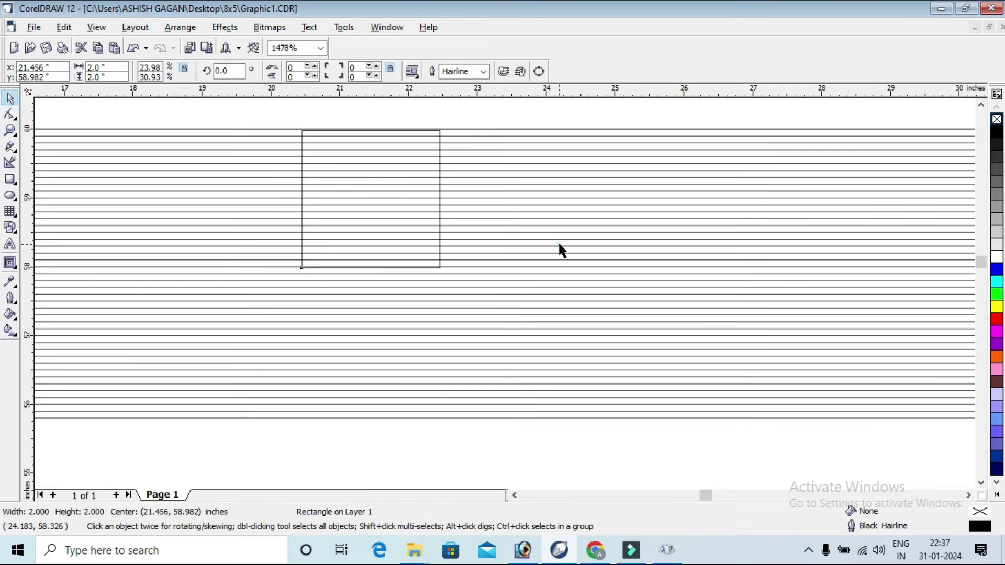
pyautogui.rightClick(539, 213)
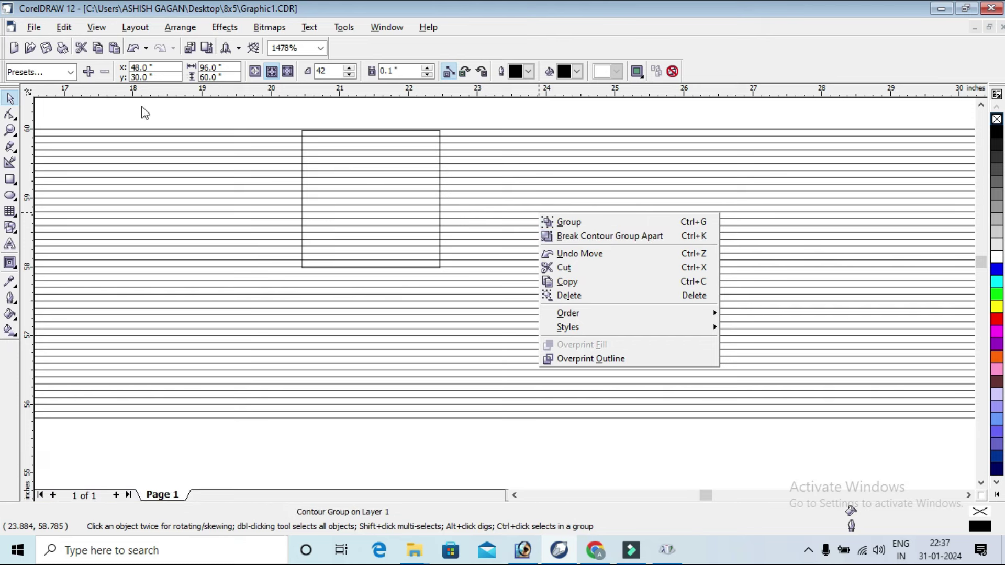
pyautogui.click(8, 100)
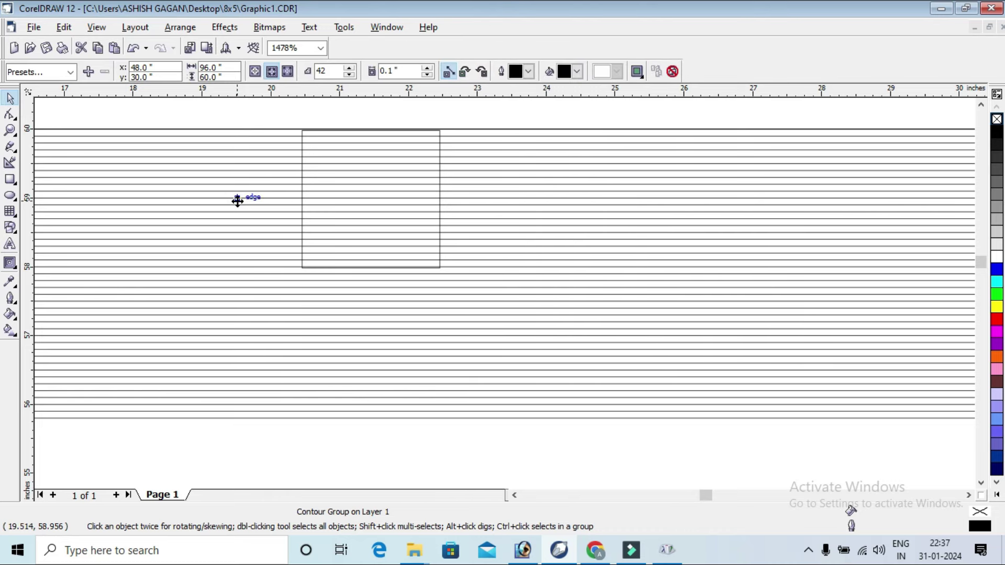
pyautogui.press('Delete')
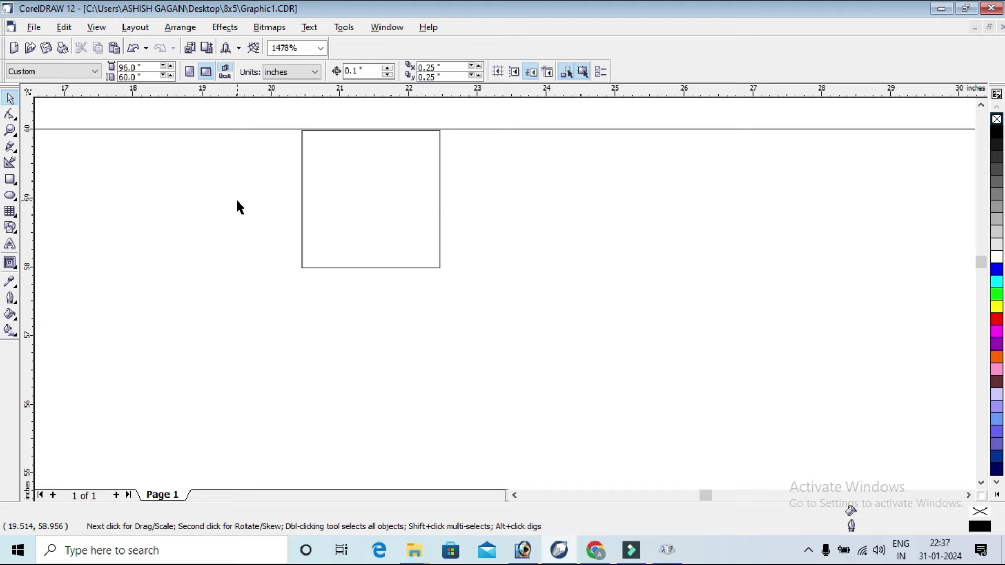
pyautogui.hotkey('ctrl', 'z')
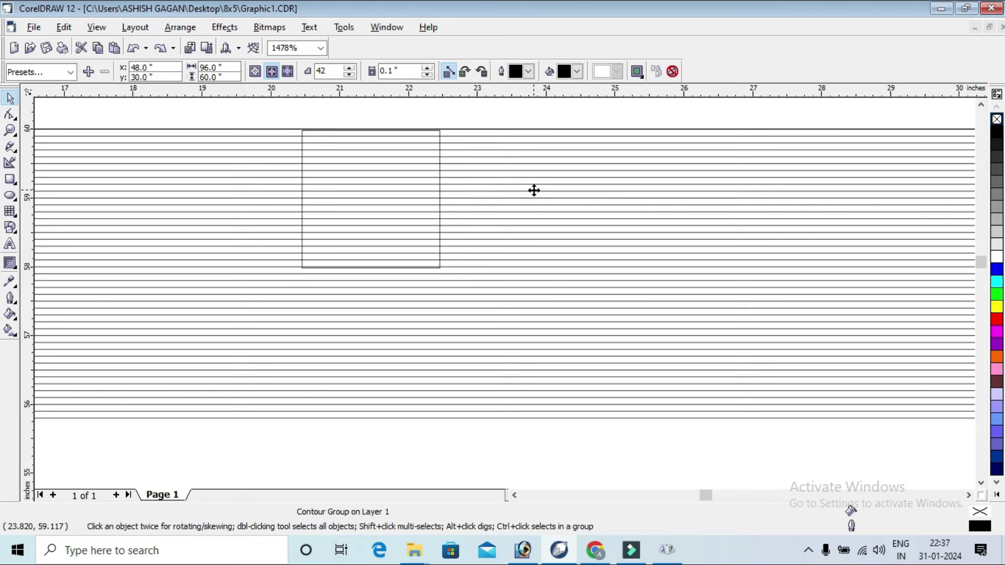
pyautogui.rightClick(534, 191)
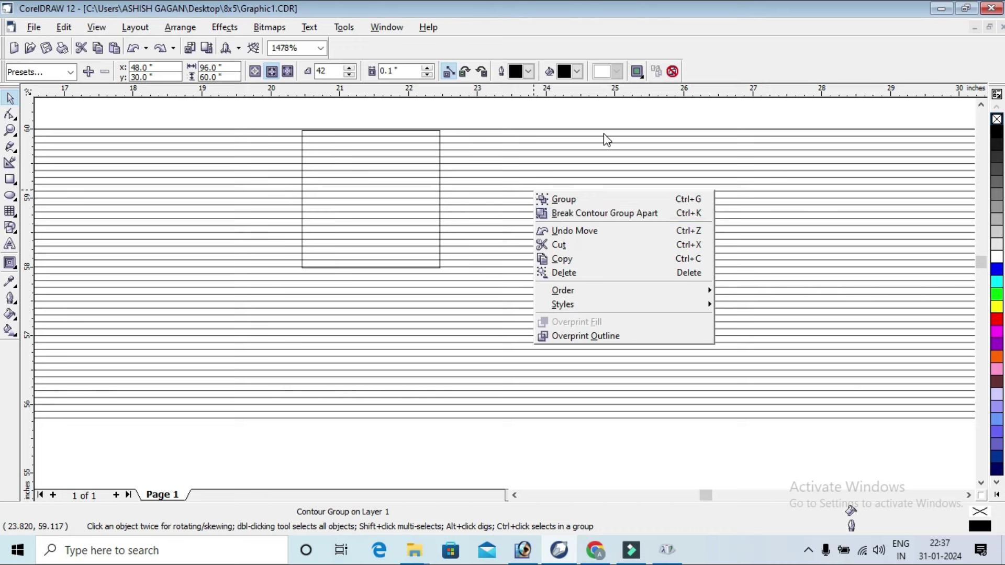
pyautogui.click(579, 122)
# Step: Break the contour group apart and ungroup all its lines
pyautogui.rightClick(594, 206)
pyautogui.click(623, 198)
pyautogui.click(560, 107)
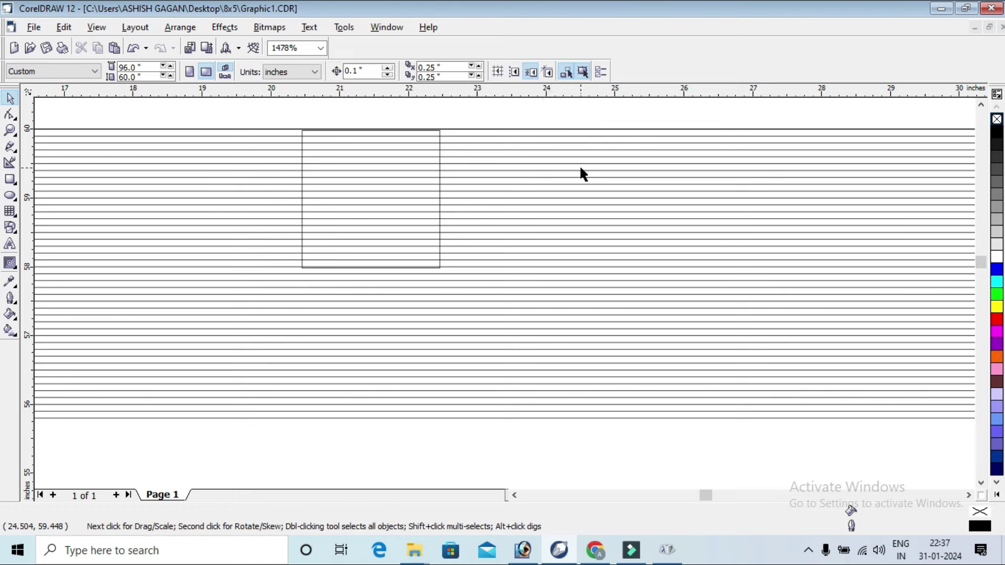
pyautogui.click(581, 167)
pyautogui.rightClick(580, 167)
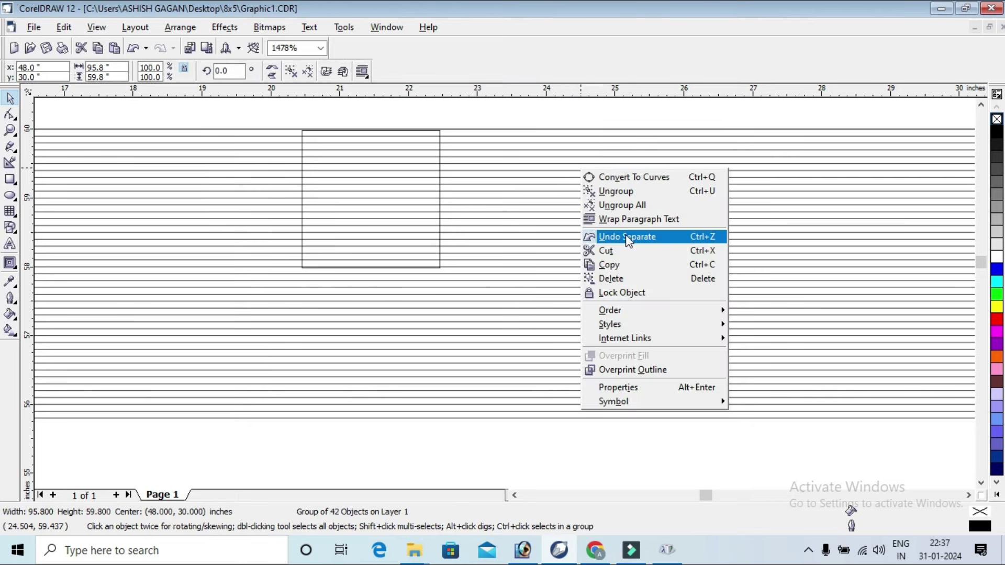
pyautogui.click(633, 205)
pyautogui.click(568, 108)
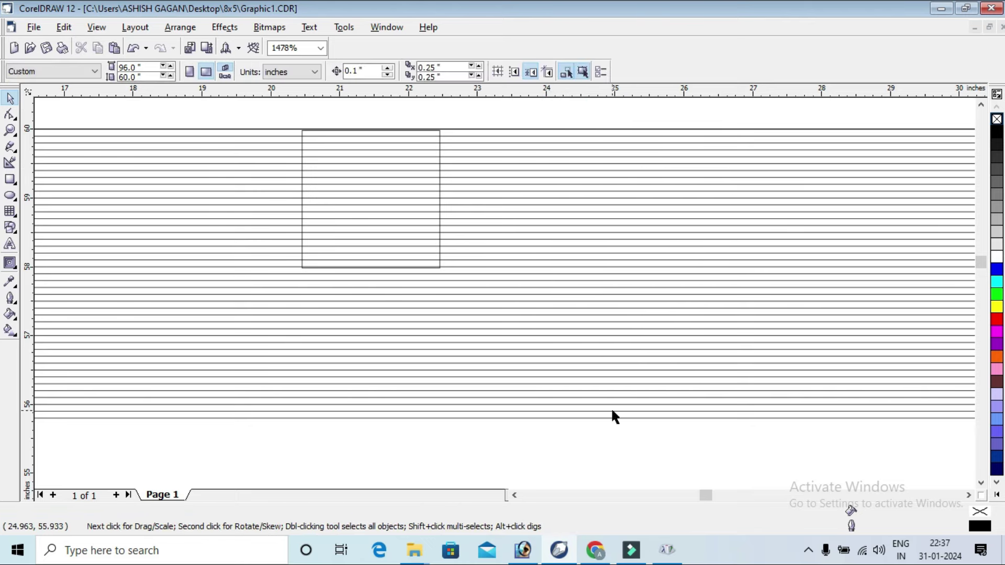
# Step: Delete the extra inner contour rectangles, leaving one inner border, and zoom to all objects
pyautogui.click(615, 420)
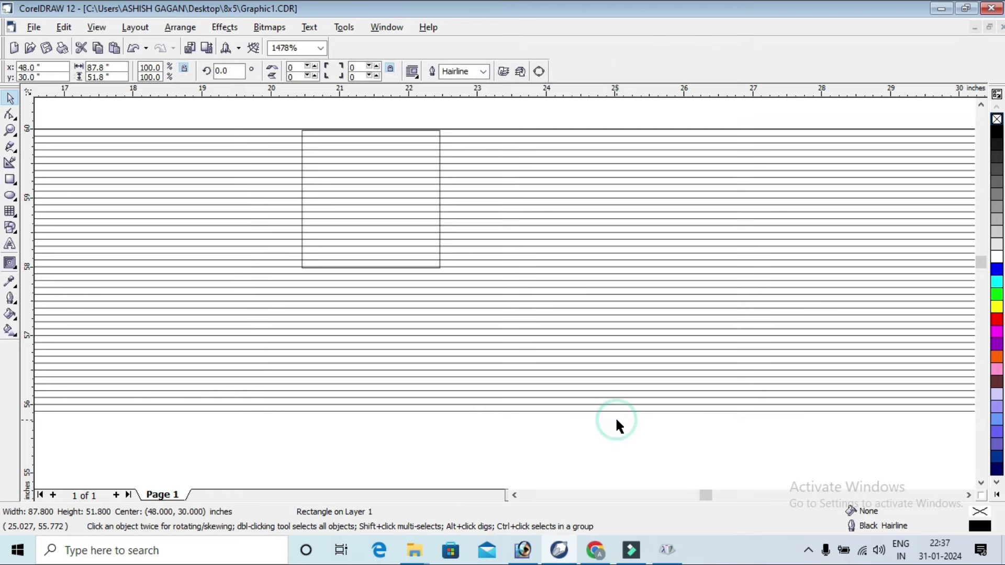
pyautogui.moveTo(616, 420); pyautogui.dragTo(560, 293)
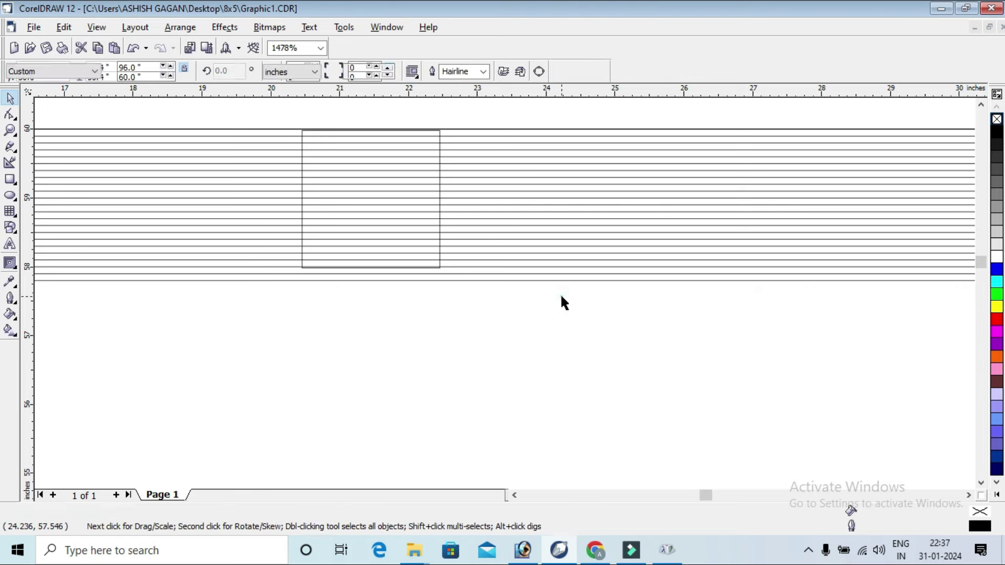
pyautogui.click(542, 267)
pyautogui.click(543, 260)
pyautogui.press('Delete')
pyautogui.click(538, 244)
pyautogui.press('Delete')
pyautogui.click(532, 225)
pyautogui.press('Delete')
pyautogui.press('Delete')
pyautogui.click(522, 190)
pyautogui.press('Delete')
pyautogui.click(507, 178)
pyautogui.press('Delete')
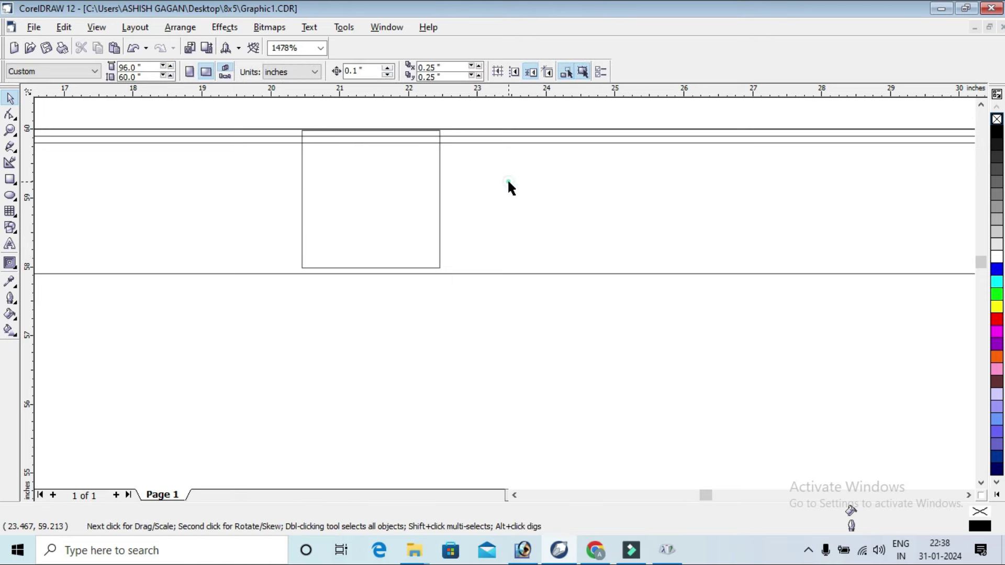
pyautogui.click(505, 177)
pyautogui.press('Delete')
pyautogui.click(442, 118)
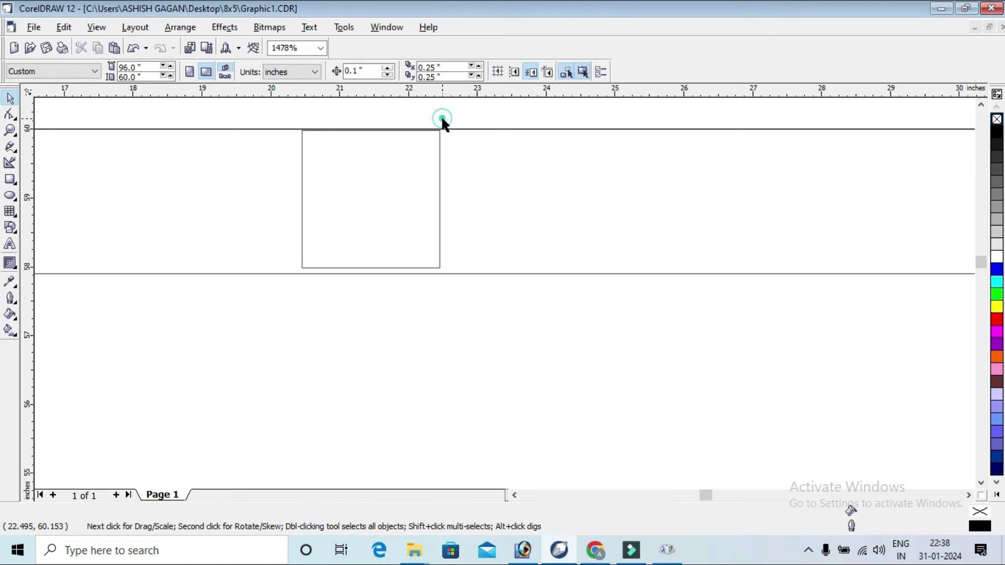
pyautogui.press('F4')
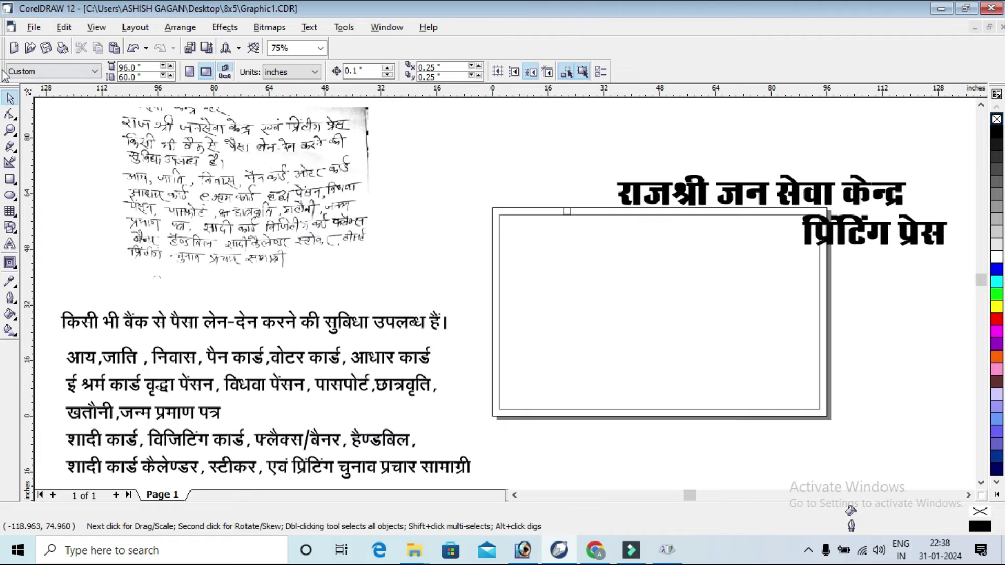
# Step: Move the heading 'राजश्री जन सेवा केन्द्र' into the top of the frame
pyautogui.click(10, 130)
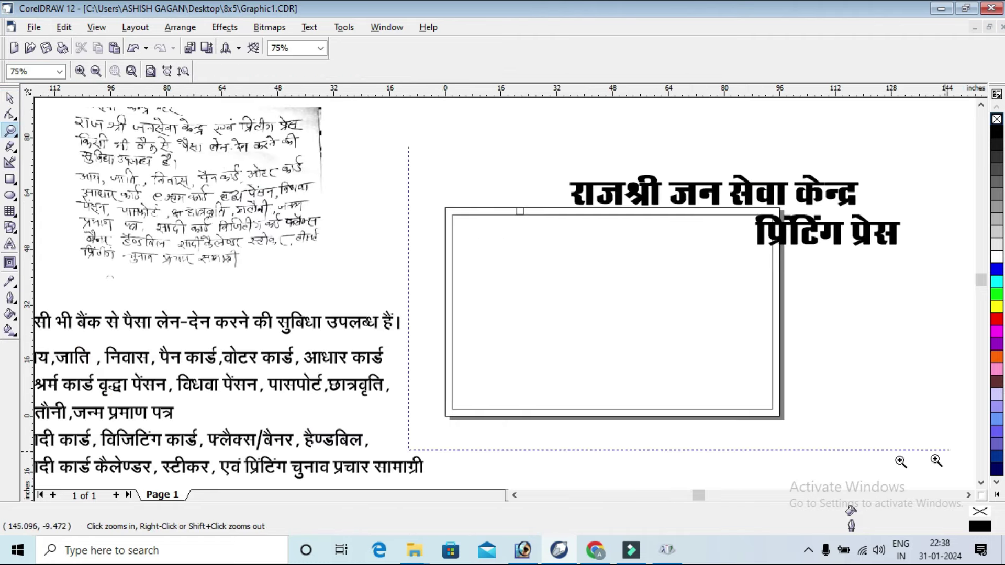
pyautogui.moveTo(455, 146); pyautogui.dragTo(938, 458)
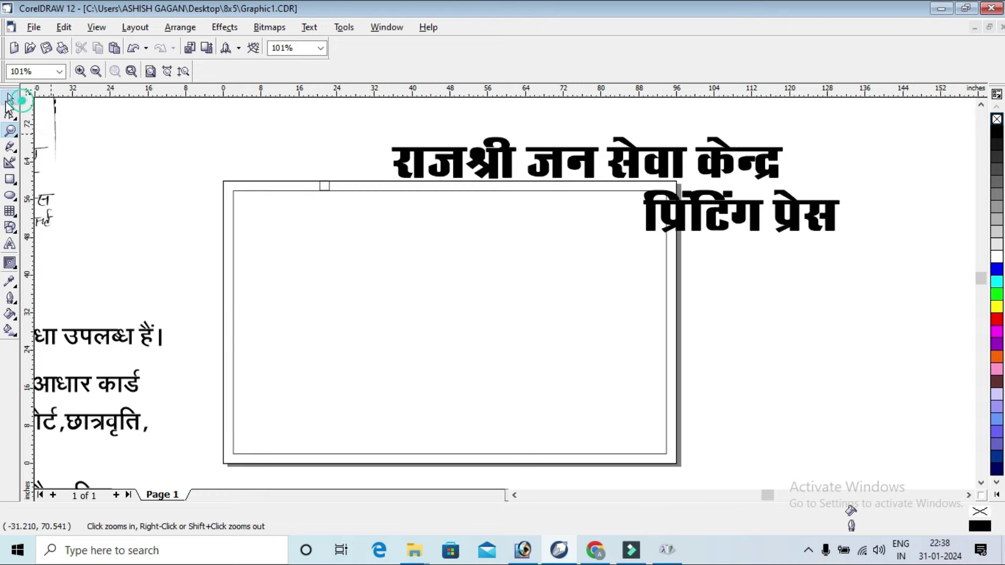
pyautogui.click(10, 98)
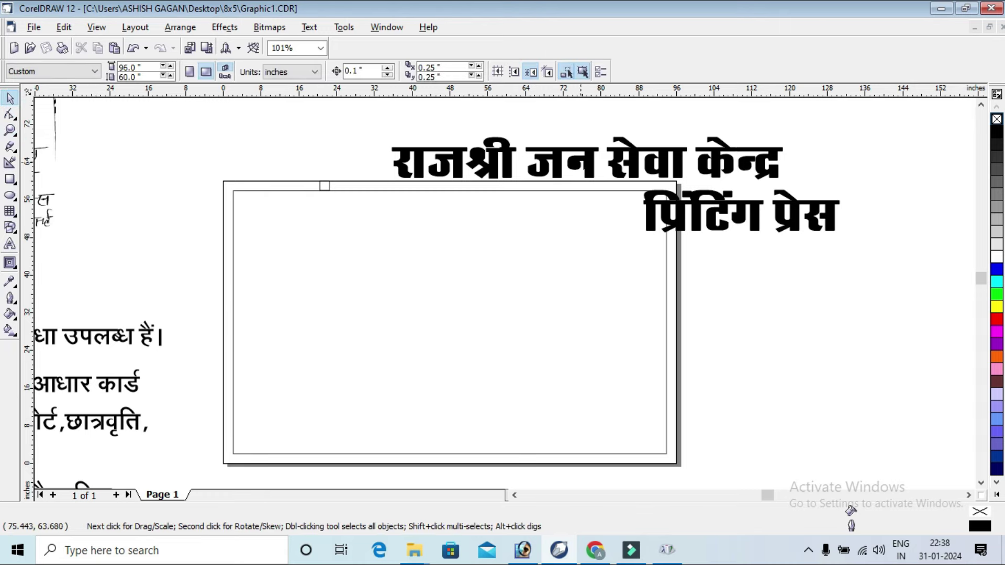
pyautogui.click(575, 162)
pyautogui.moveTo(576, 163); pyautogui.dragTo(436, 222)
pyautogui.click(482, 224)
pyautogui.click(448, 254)
pyautogui.click(814, 247)
# Step: Place 'प्रिंटिंग प्रेस' centred beneath the heading inside the frame
pyautogui.click(749, 210)
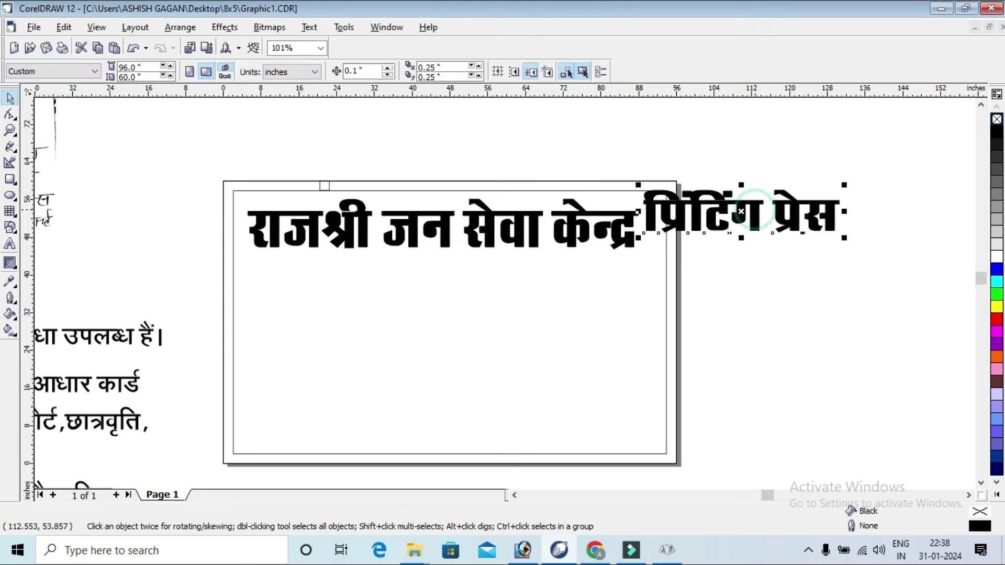
pyautogui.moveTo(744, 212)
pyautogui.mouseDown()
pyautogui.moveTo(468, 281)
pyautogui.moveTo(445, 276)
pyautogui.mouseUp()
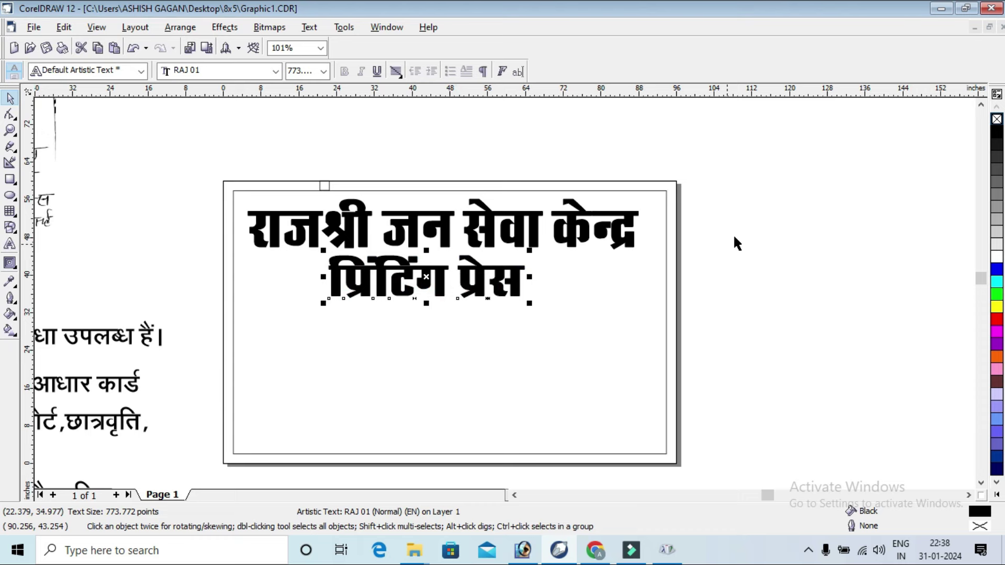
pyautogui.scroll(-1, 733, 240)
pyautogui.click(692, 245)
pyautogui.click(516, 264)
pyautogui.moveTo(516, 264); pyautogui.dragTo(481, 258)
pyautogui.click(830, 190)
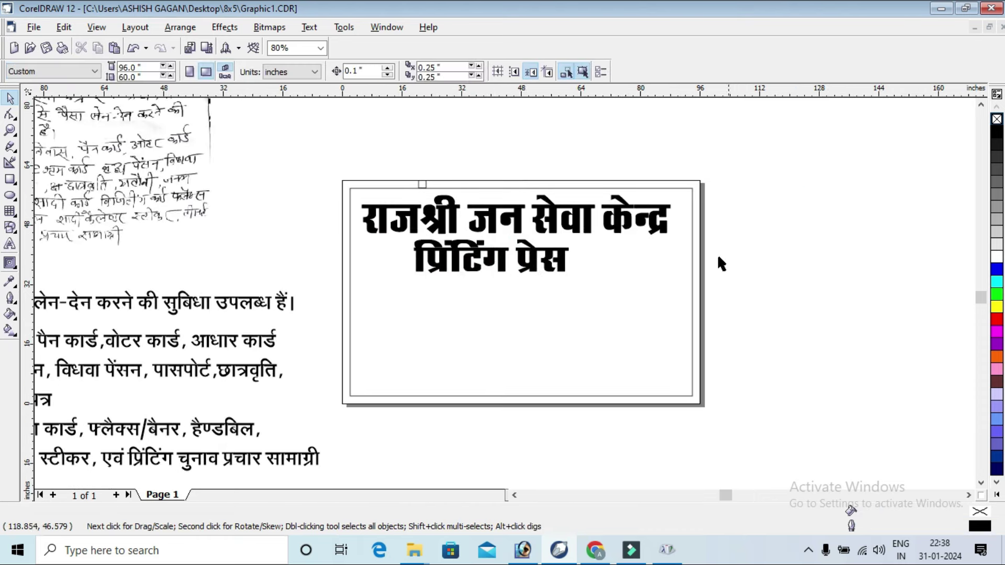
pyautogui.click(537, 270)
pyautogui.moveTo(537, 270); pyautogui.dragTo(517, 270)
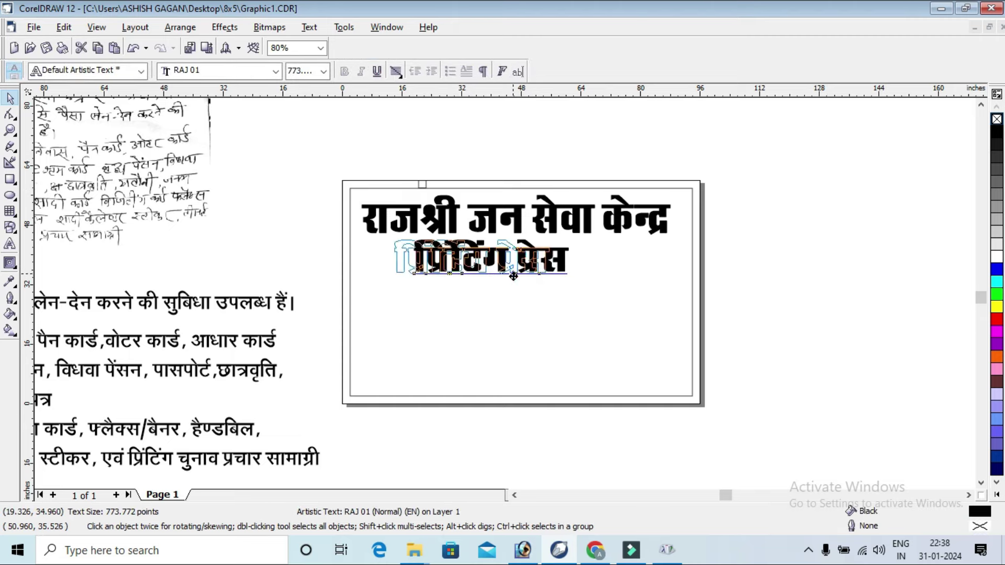
pyautogui.click(869, 273)
pyautogui.scroll(-1, 917, 398)
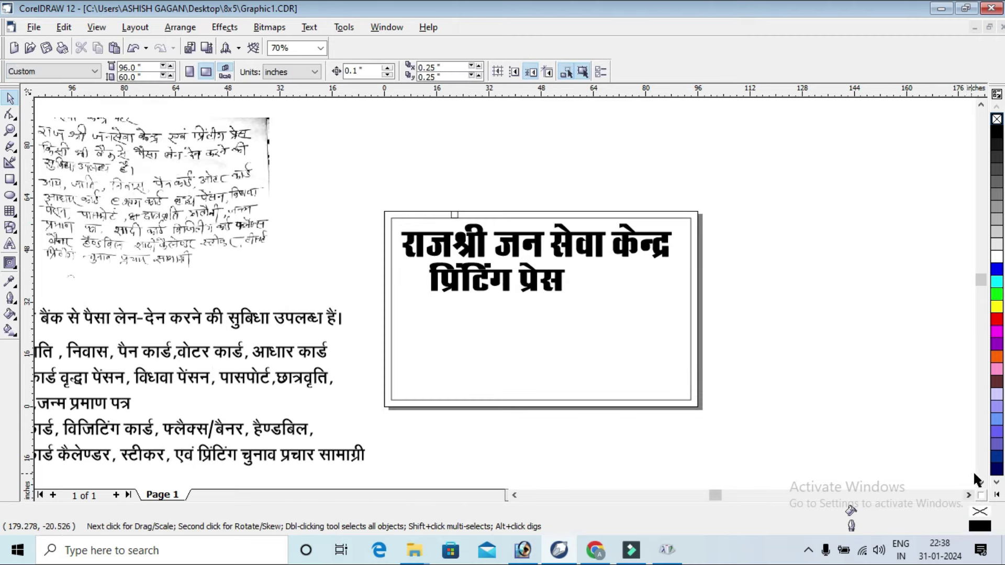
pyautogui.scroll(-1, 974, 476)
pyautogui.click(250, 275)
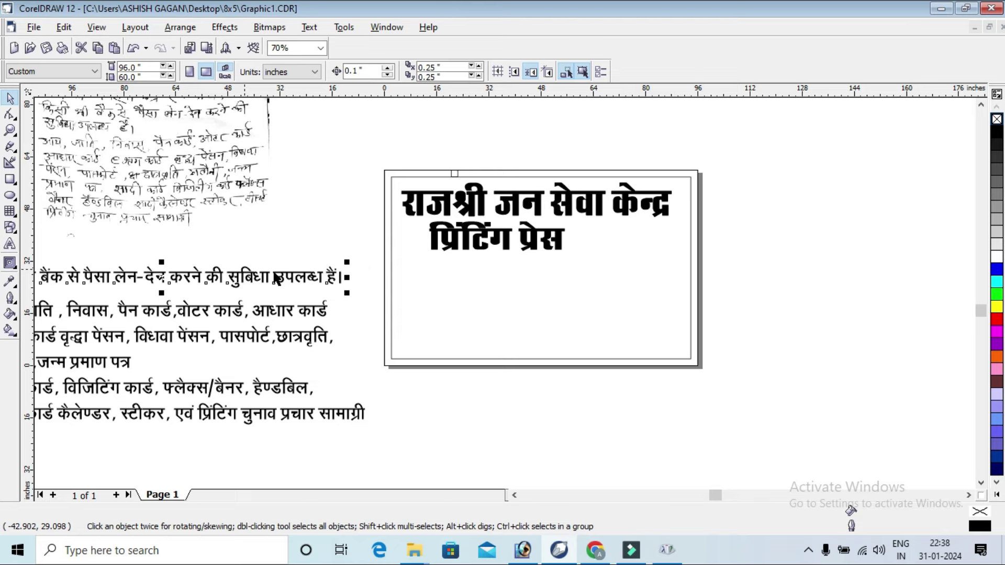
# Step: Move the bank-services tagline into the frame and the service list toward it
pyautogui.moveTo(277, 278); pyautogui.dragTo(670, 292)
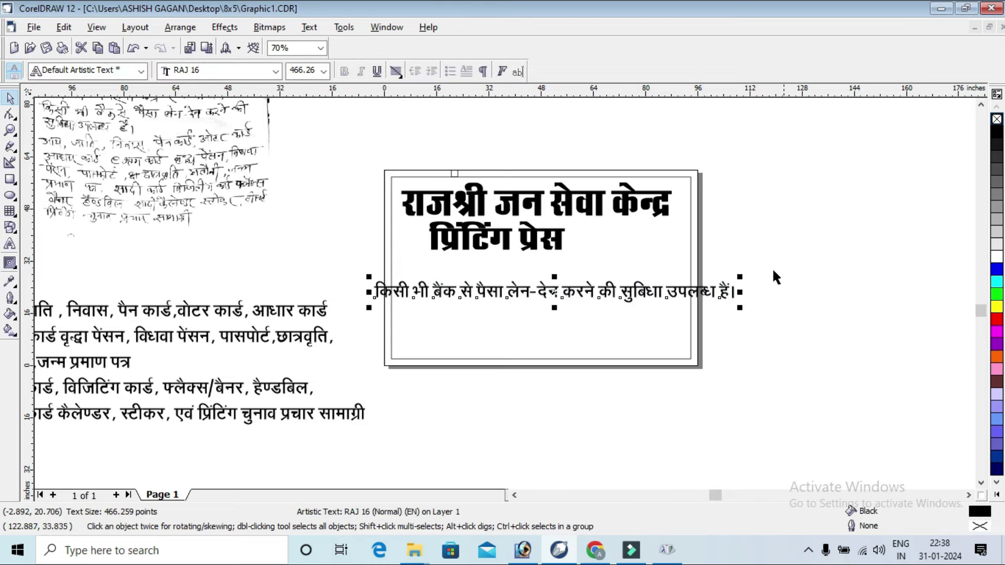
pyautogui.scroll(-1, 776, 278)
pyautogui.moveTo(272, 304)
pyautogui.mouseDown()
pyautogui.moveTo(404, 354)
pyautogui.moveTo(259, 329)
pyautogui.mouseUp()
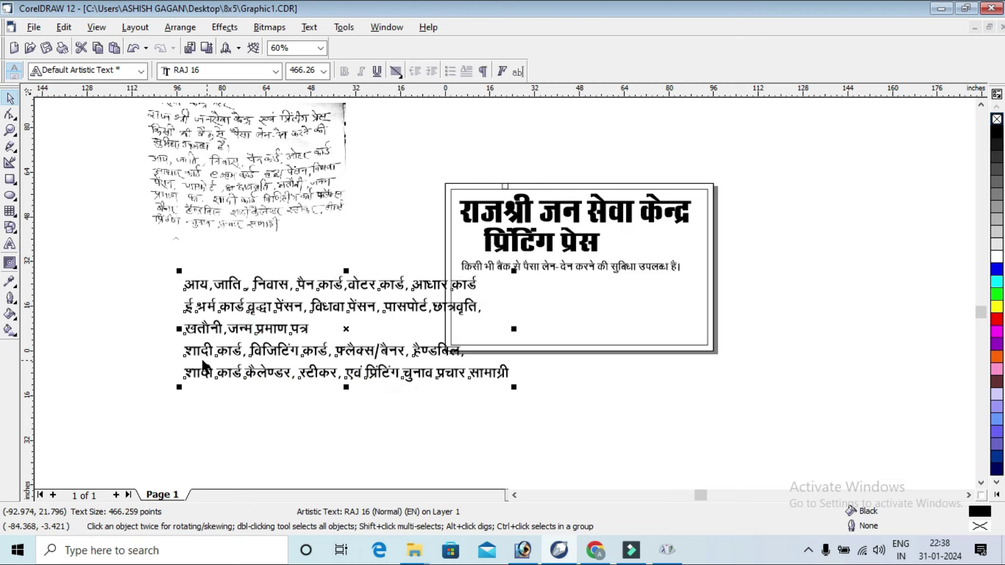
# Step: Join the शादी कार्ड line onto the line ending पत्र with 'एवं'
pyautogui.doubleClick(186, 350)
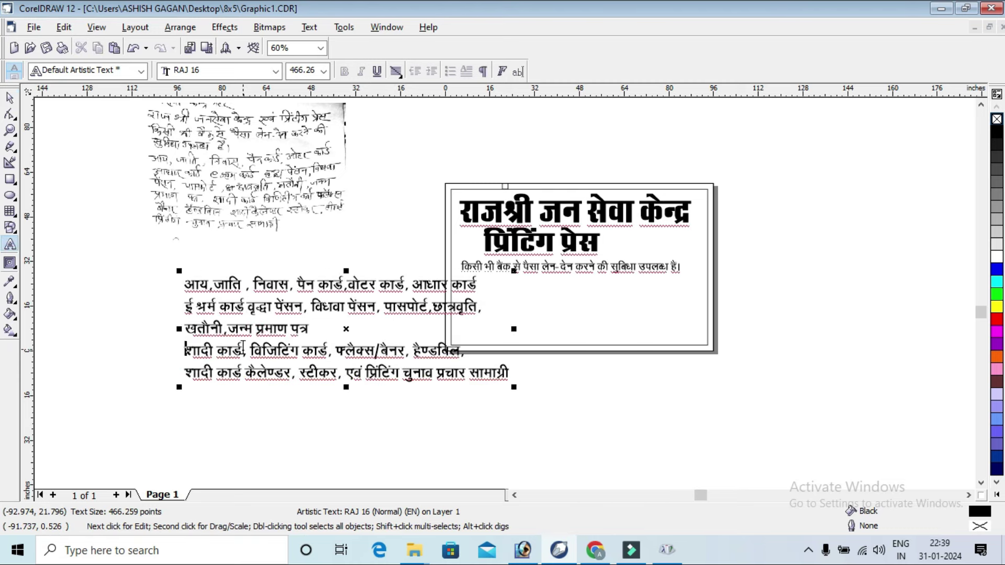
pyautogui.press('BackSpace')
pyautogui.write('एवं')
pyautogui.press('Escape')
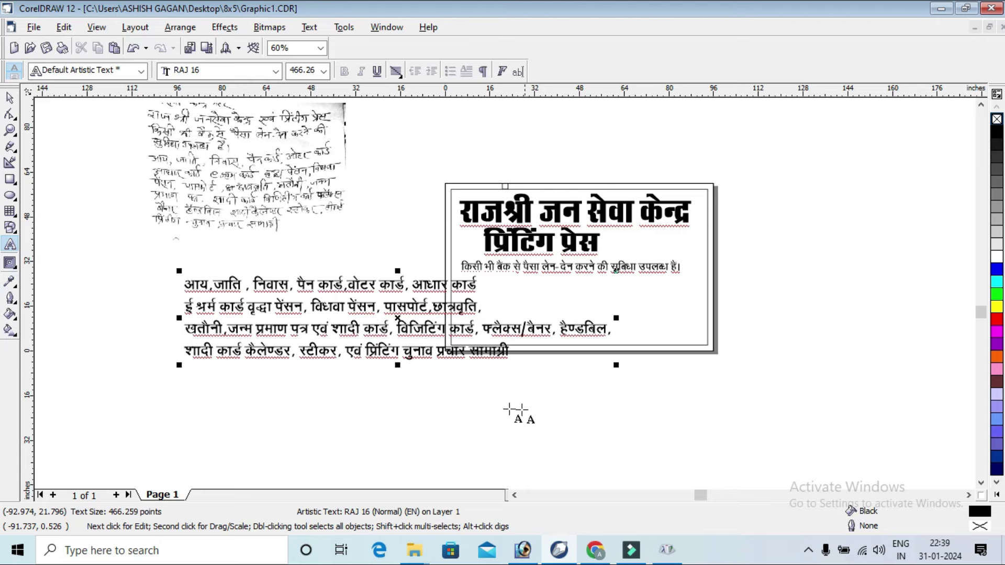
pyautogui.scroll(2, 269, 284)
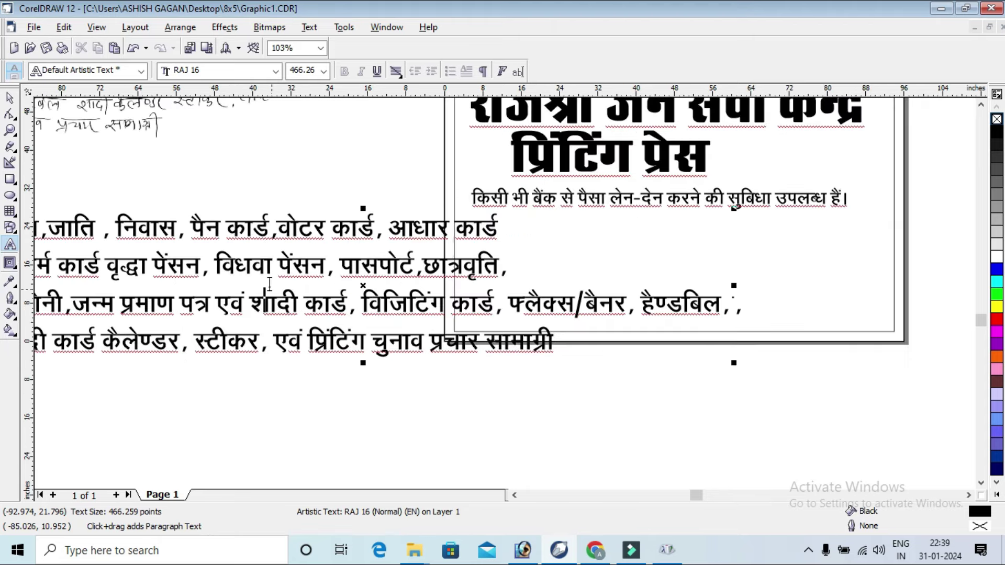
pyautogui.scroll(-3, 278, 250)
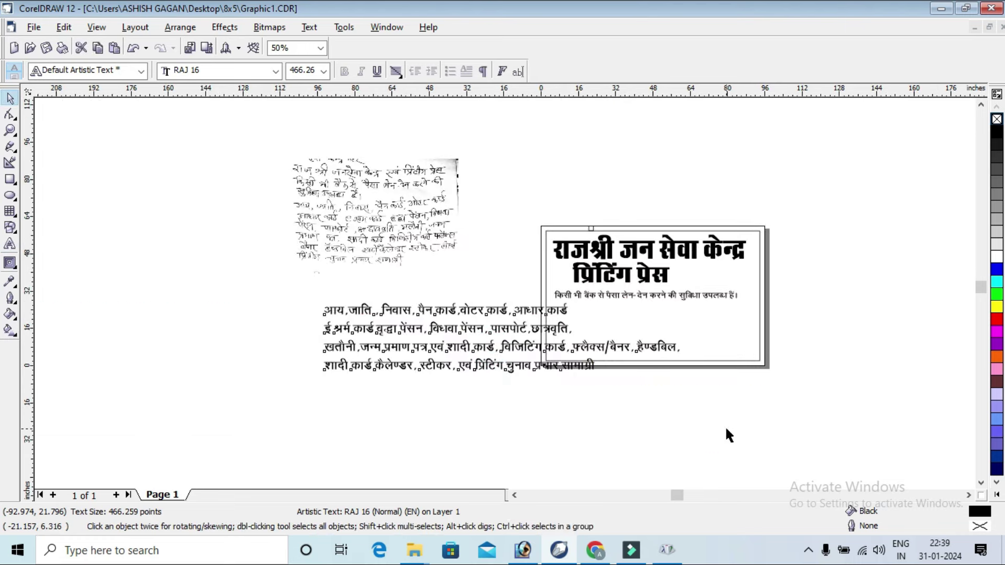
pyautogui.press('space')
pyautogui.click(10, 130)
pyautogui.moveTo(539, 219); pyautogui.dragTo(929, 452)
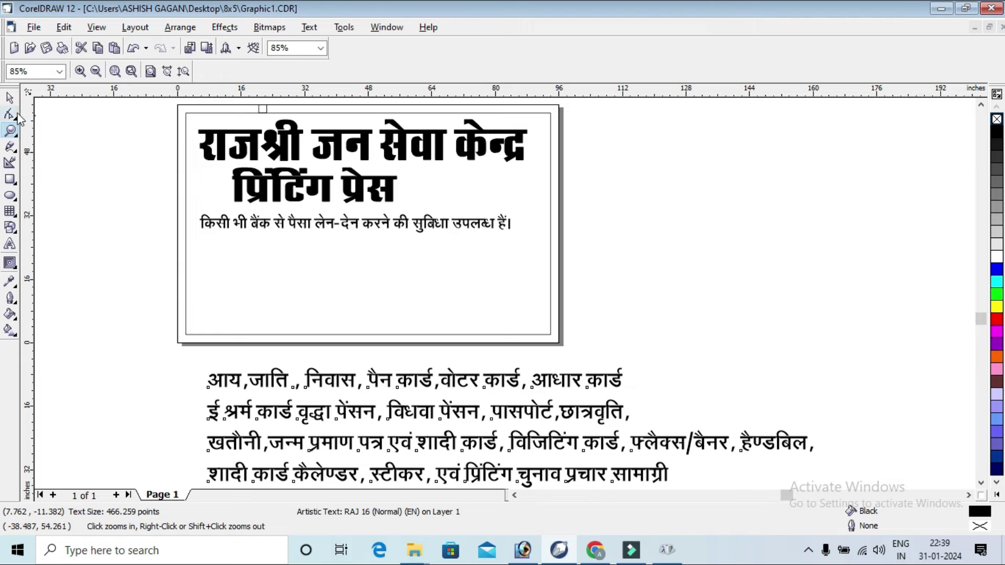
pyautogui.click(10, 97)
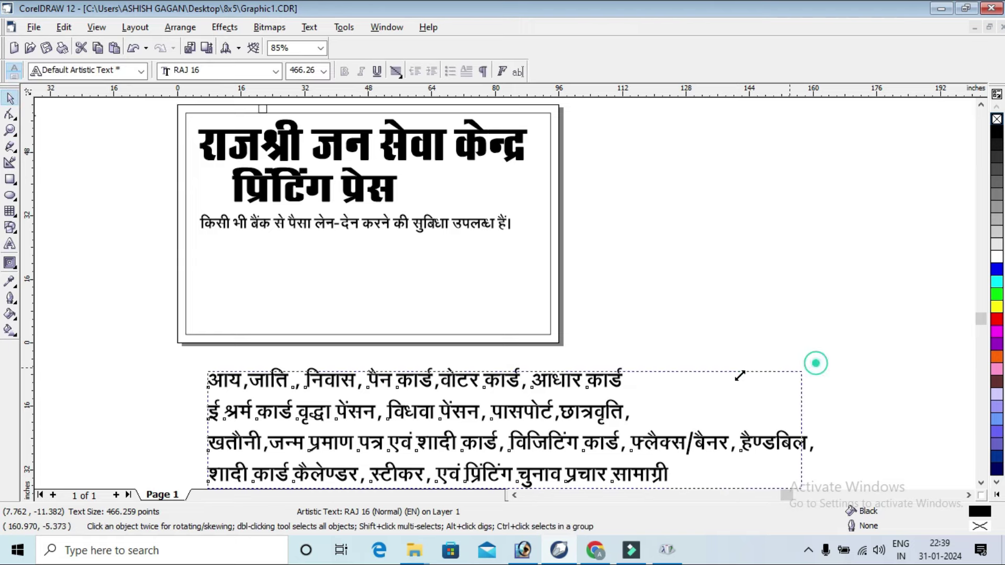
# Step: Scale the service list to about half size and place it just below the banner frame
pyautogui.moveTo(818, 362); pyautogui.dragTo(615, 403)
pyautogui.moveTo(463, 443); pyautogui.dragTo(456, 292)
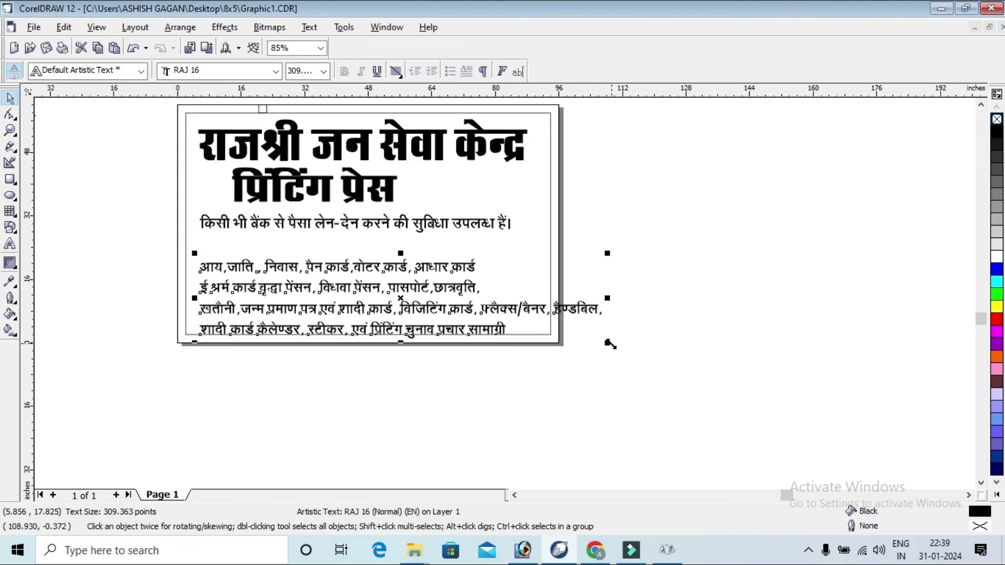
pyautogui.moveTo(610, 344); pyautogui.dragTo(519, 323)
pyautogui.moveTo(396, 296)
pyautogui.mouseDown()
pyautogui.moveTo(726, 434)
pyautogui.moveTo(696, 425)
pyautogui.mouseUp()
pyautogui.hotkey('ctrl', 'z')
pyautogui.click(437, 297)
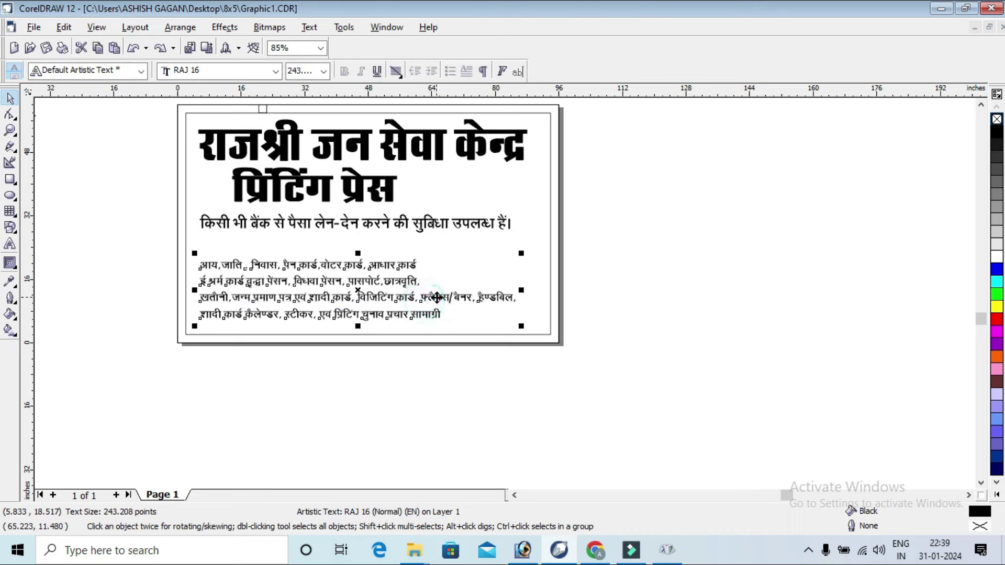
pyautogui.moveTo(437, 298); pyautogui.dragTo(679, 411)
pyautogui.rightClick(682, 415)
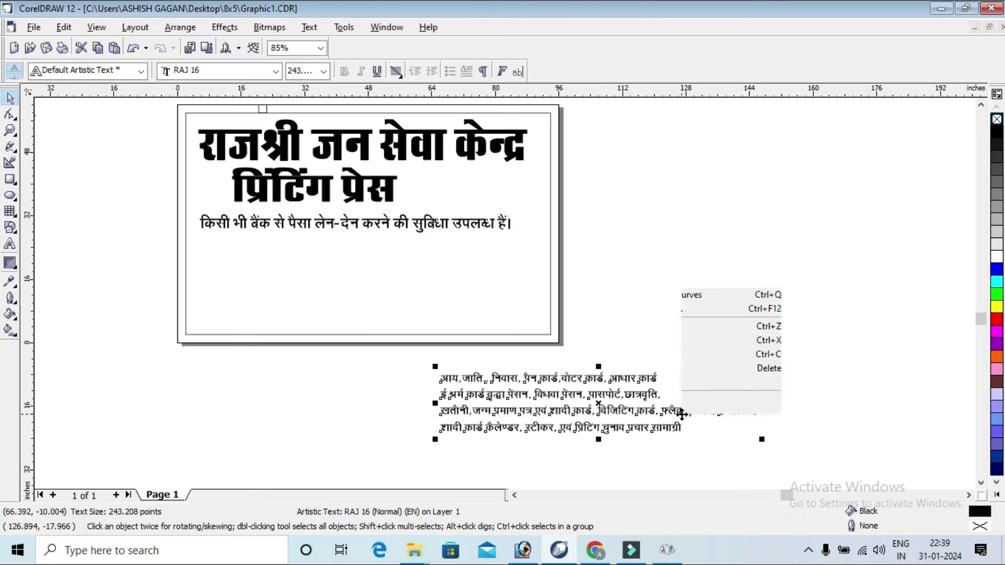
pyautogui.click(592, 314)
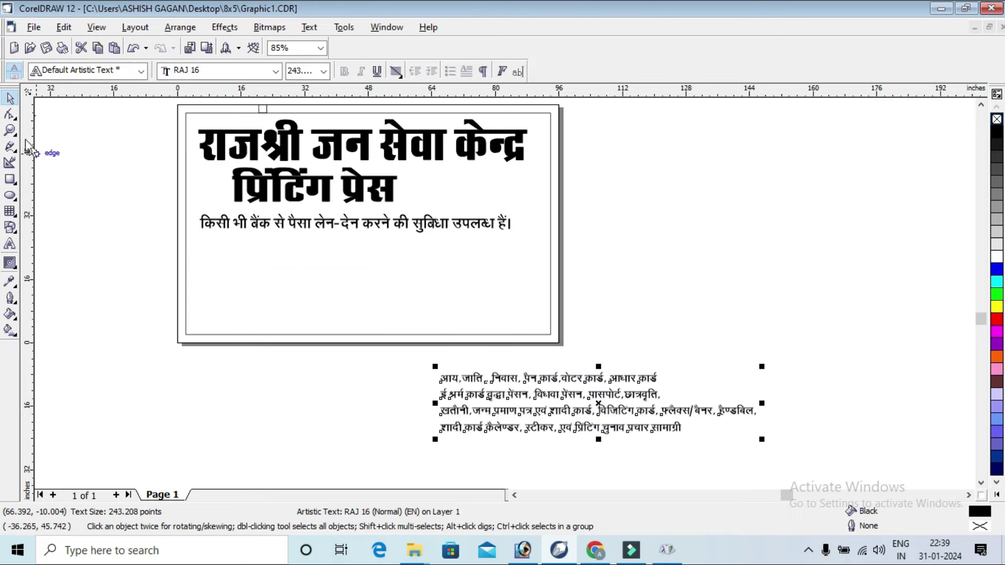
pyautogui.click(9, 131)
pyautogui.moveTo(361, 345); pyautogui.dragTo(773, 446)
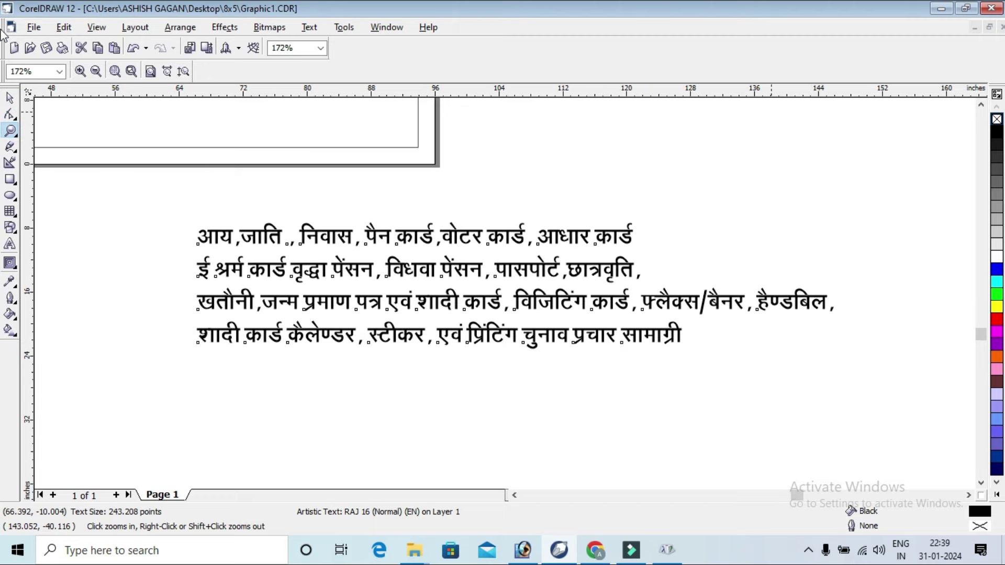
# Step: Rewrap the service list into three lines, with a comma joining कार्ड and ई
pyautogui.click(10, 244)
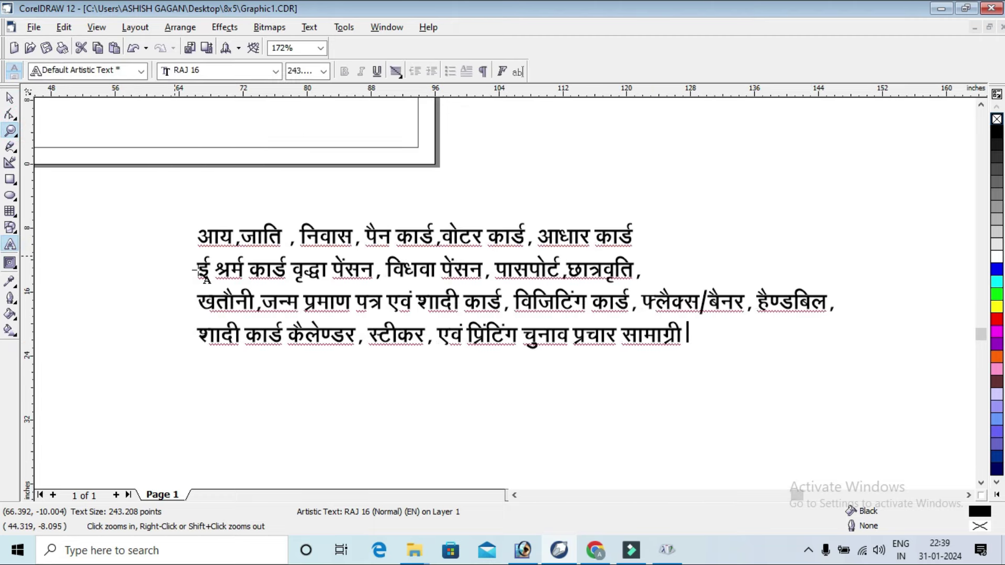
pyautogui.click(198, 270)
pyautogui.press('BackSpace')
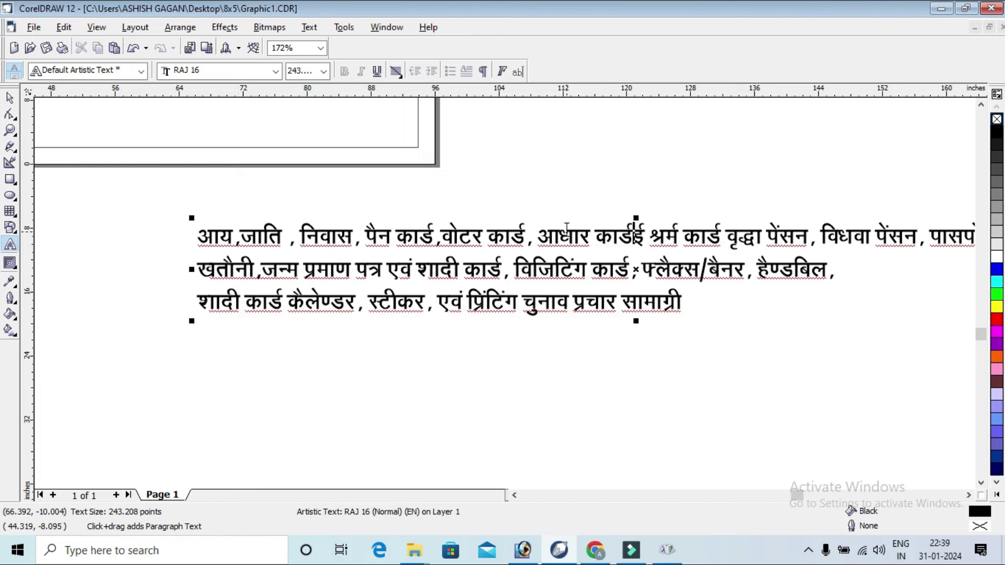
pyautogui.write(',')
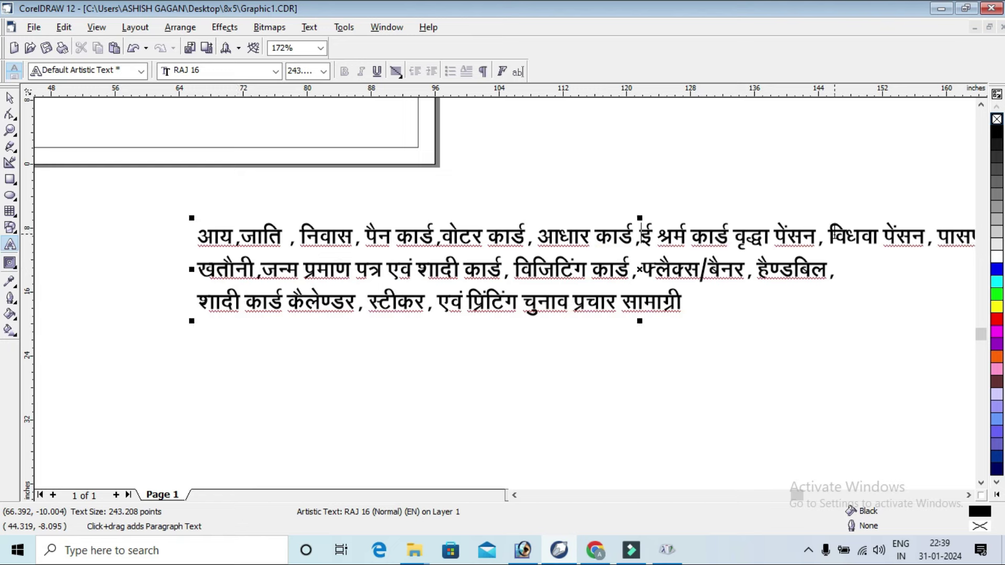
pyautogui.click(827, 237)
pyautogui.press('Return')
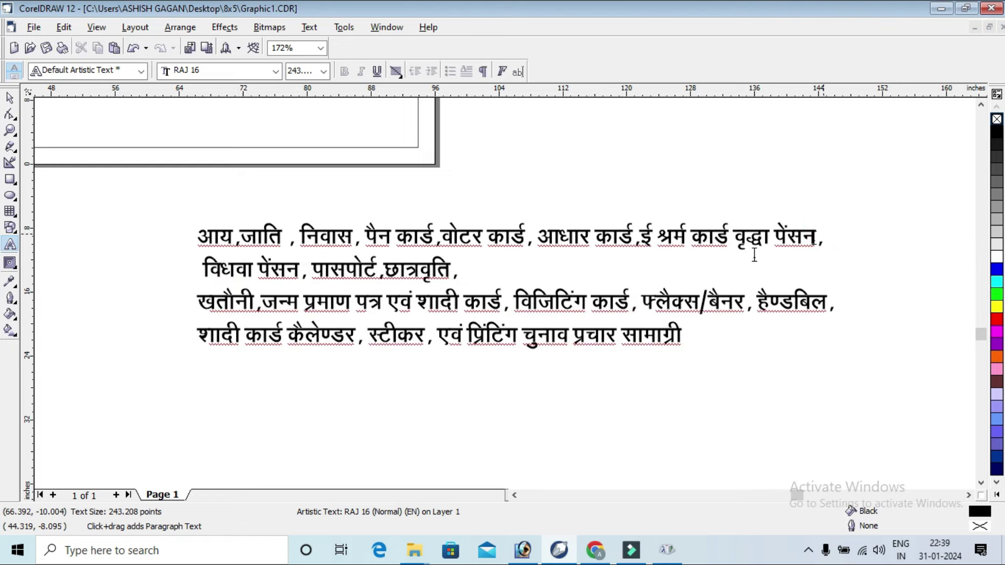
pyautogui.click(200, 304)
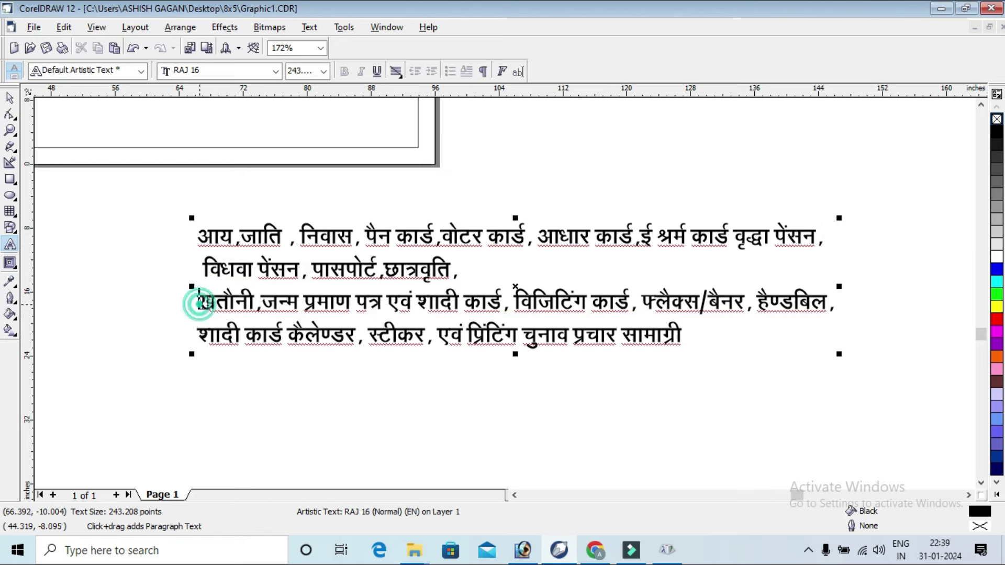
pyautogui.press('BackSpace')
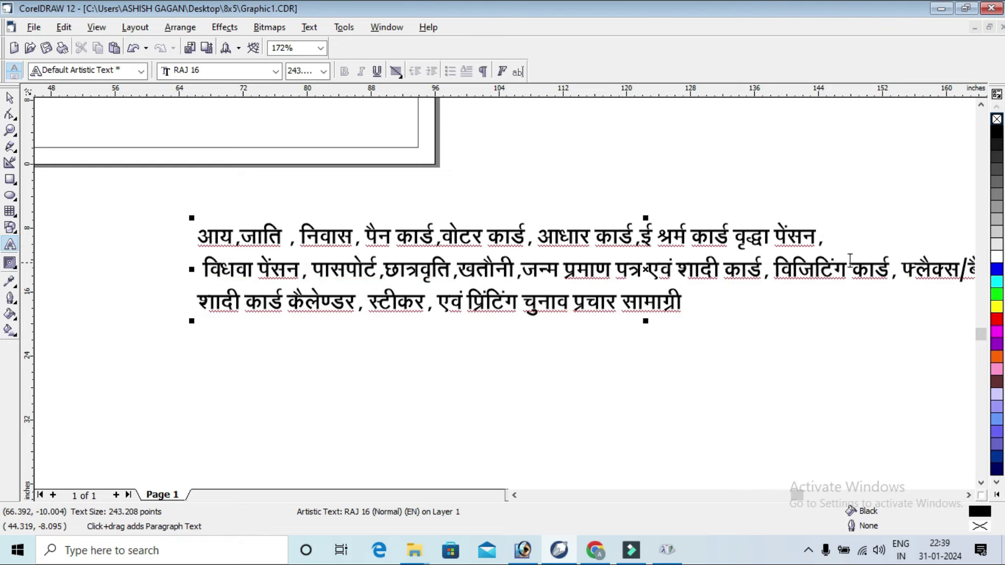
pyautogui.click(896, 265)
pyautogui.press('Return')
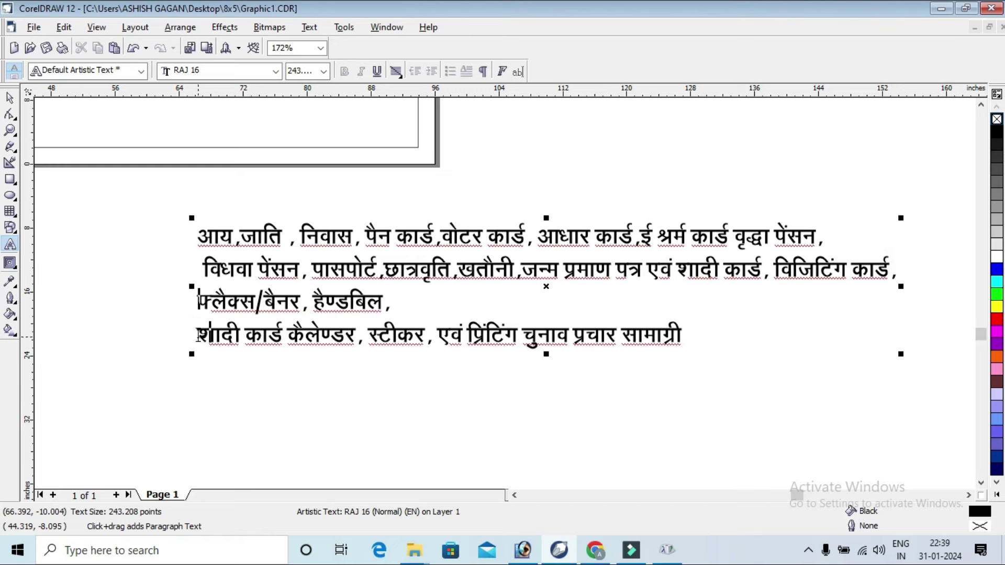
pyautogui.click(199, 335)
pyautogui.press('BackSpace')
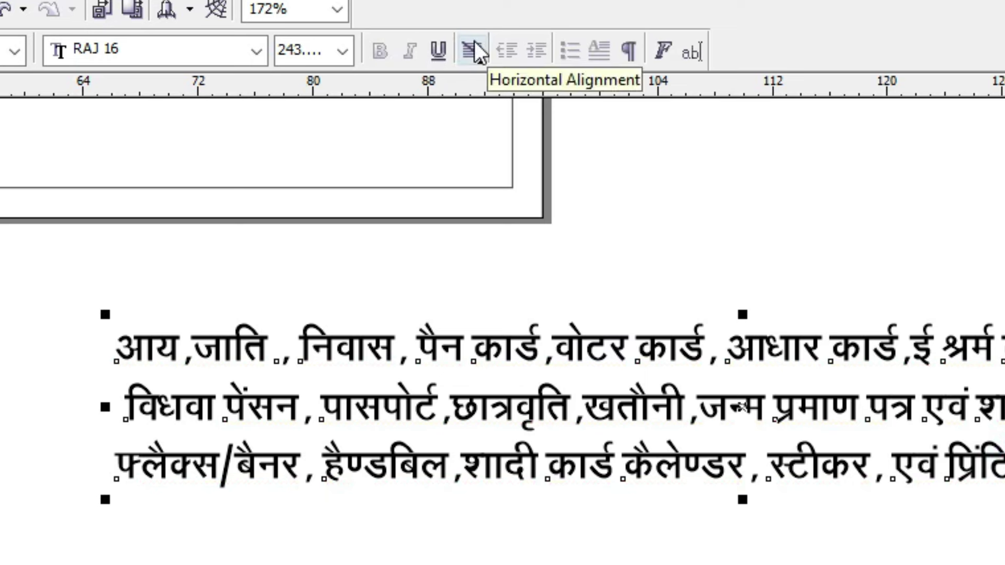
# Step: Centre-align the service list and move it into the bottom of the card
pyautogui.click(474, 42)
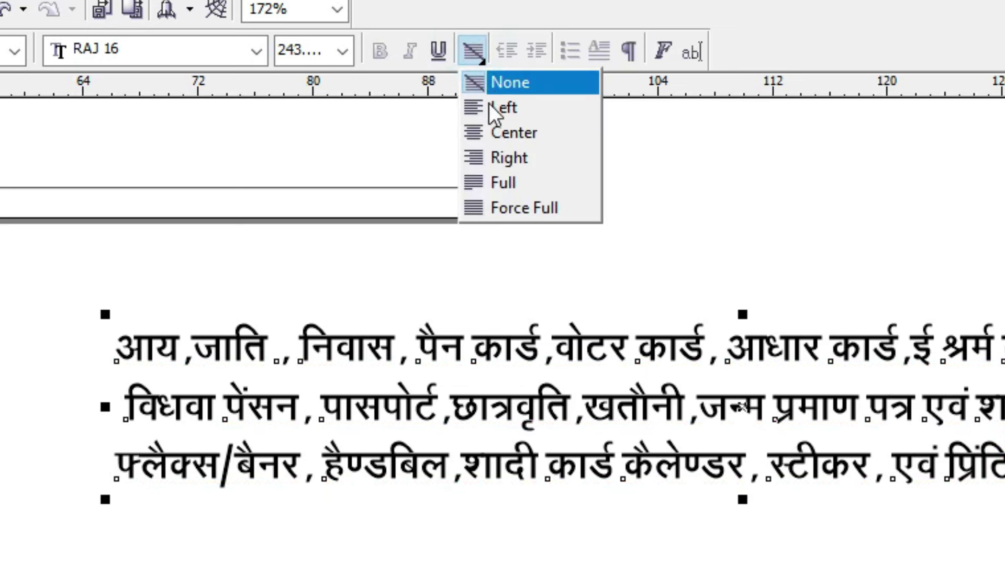
pyautogui.click(507, 131)
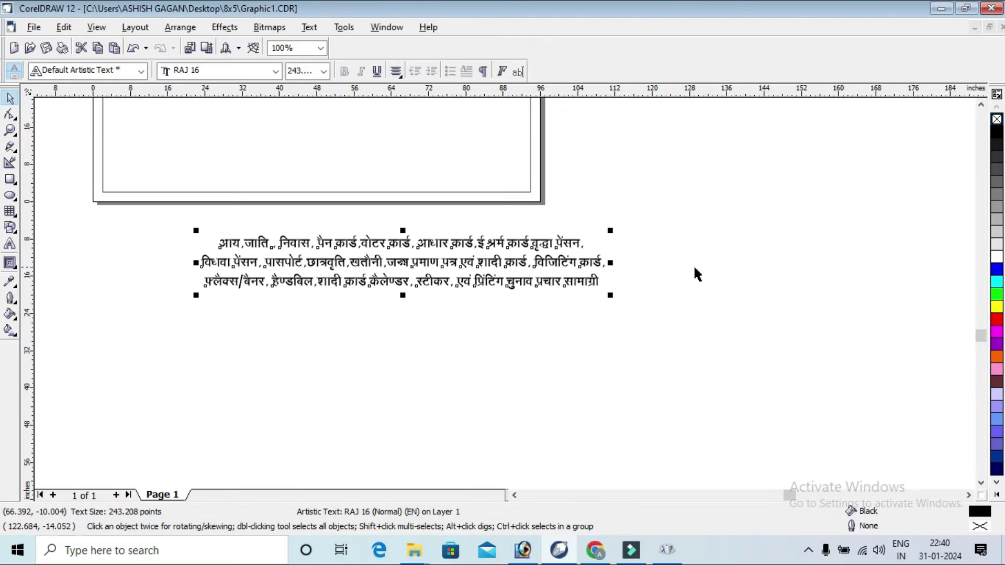
pyautogui.click(681, 278)
pyautogui.moveTo(515, 281); pyautogui.dragTo(436, 176)
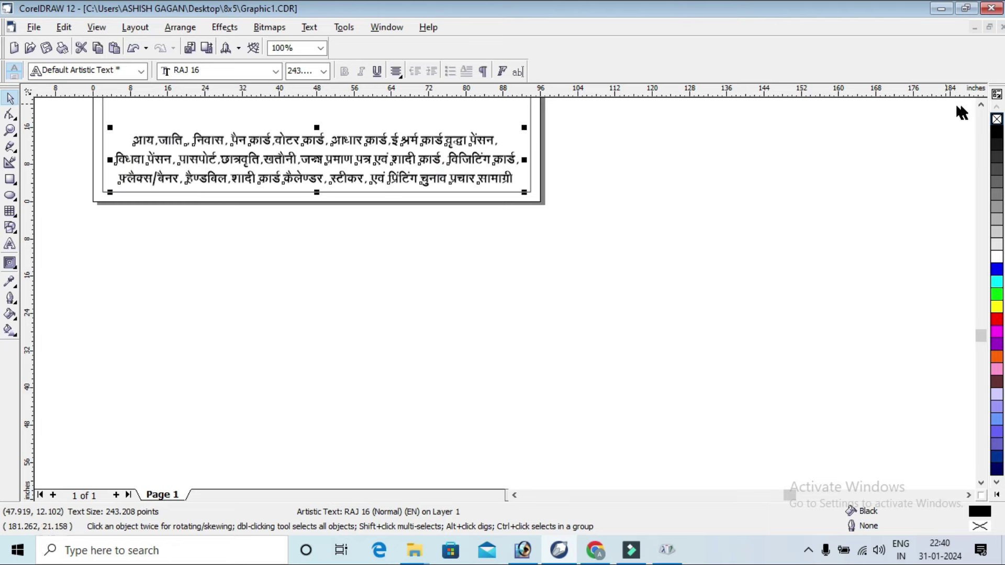
pyautogui.click(981, 104)
pyautogui.click(803, 189)
pyautogui.click(464, 242)
pyautogui.moveTo(464, 242); pyautogui.dragTo(464, 244)
pyautogui.click(466, 242)
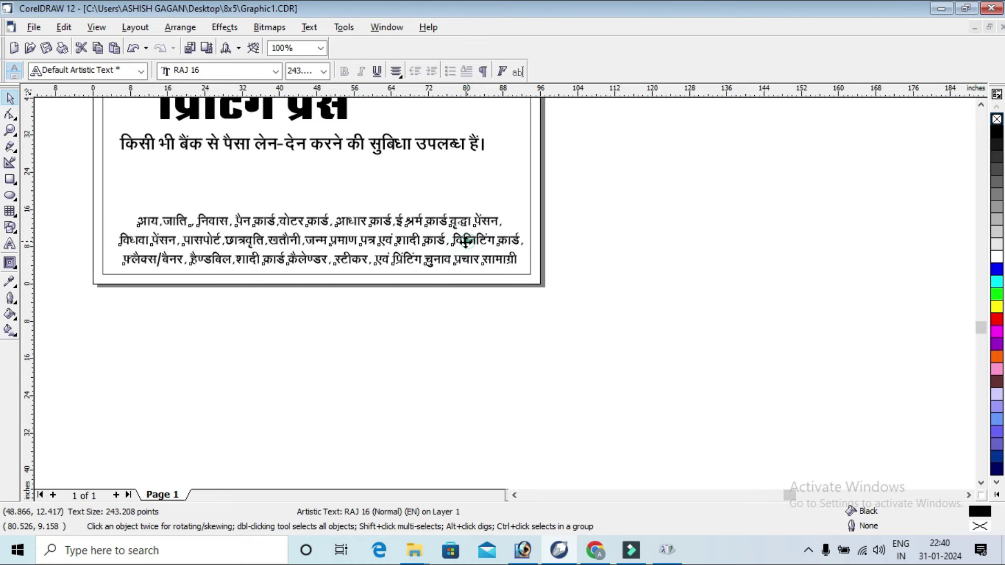
# Step: Lower the tagline closer to the service list
pyautogui.click(675, 189)
pyautogui.click(981, 105)
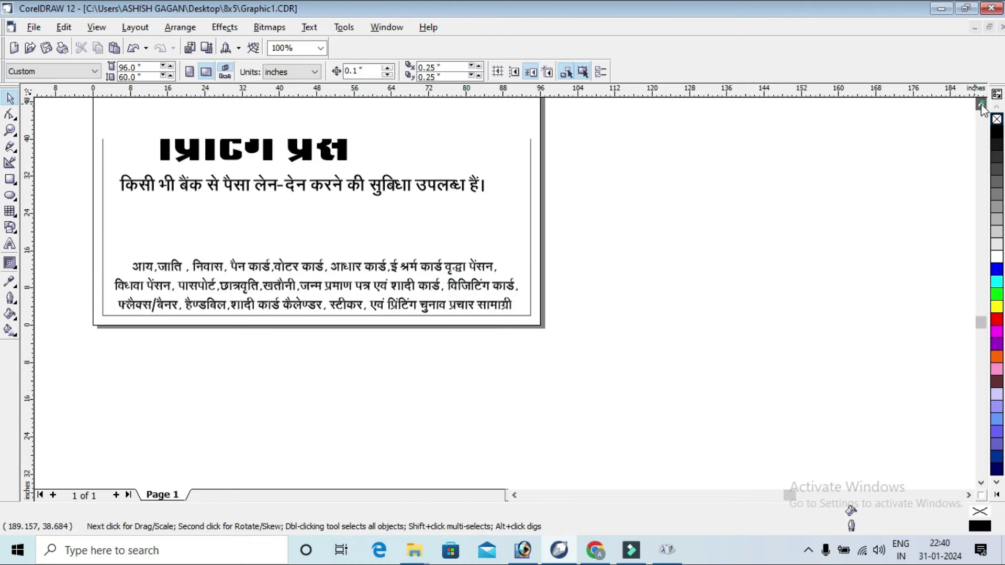
pyautogui.click(885, 146)
pyautogui.click(366, 188)
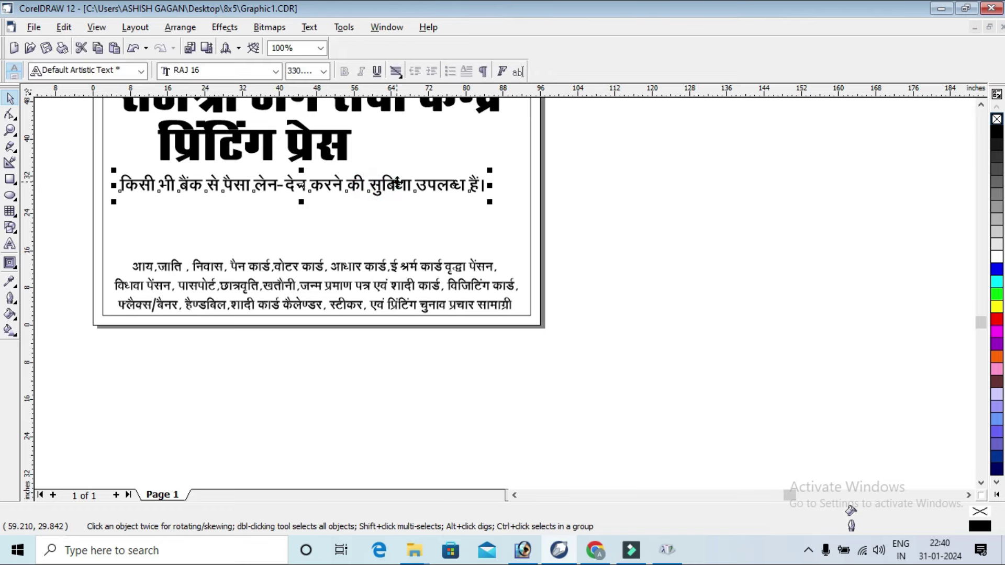
pyautogui.moveTo(412, 201)
pyautogui.mouseDown()
pyautogui.moveTo(405, 209)
pyautogui.moveTo(419, 227)
pyautogui.mouseUp()
pyautogui.click(981, 105)
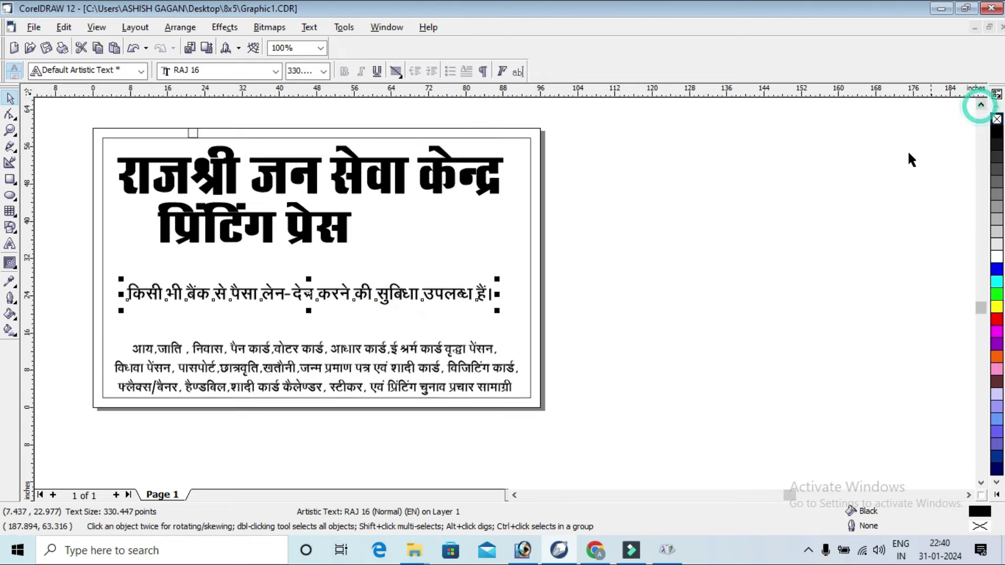
pyautogui.click(869, 154)
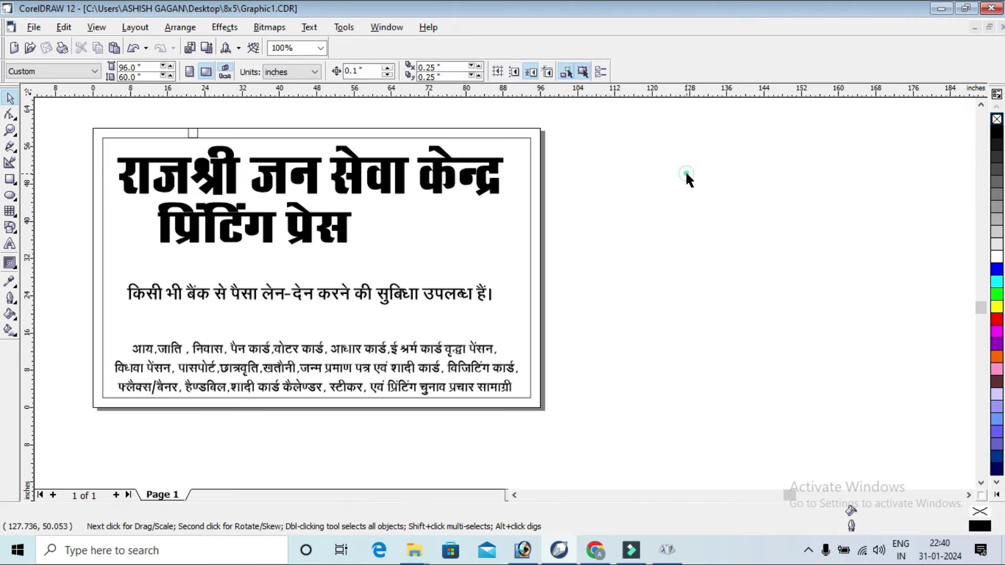
# Step: Shift 'प्रिंटिंग प्रेस' slightly right and down under the heading
pyautogui.scroll(-1, 686, 171)
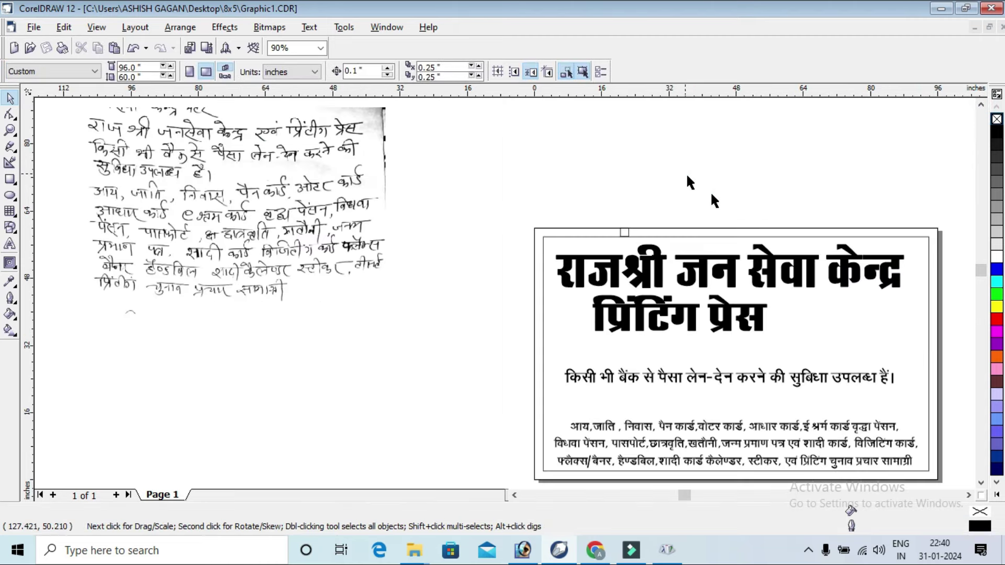
pyautogui.click(10, 130)
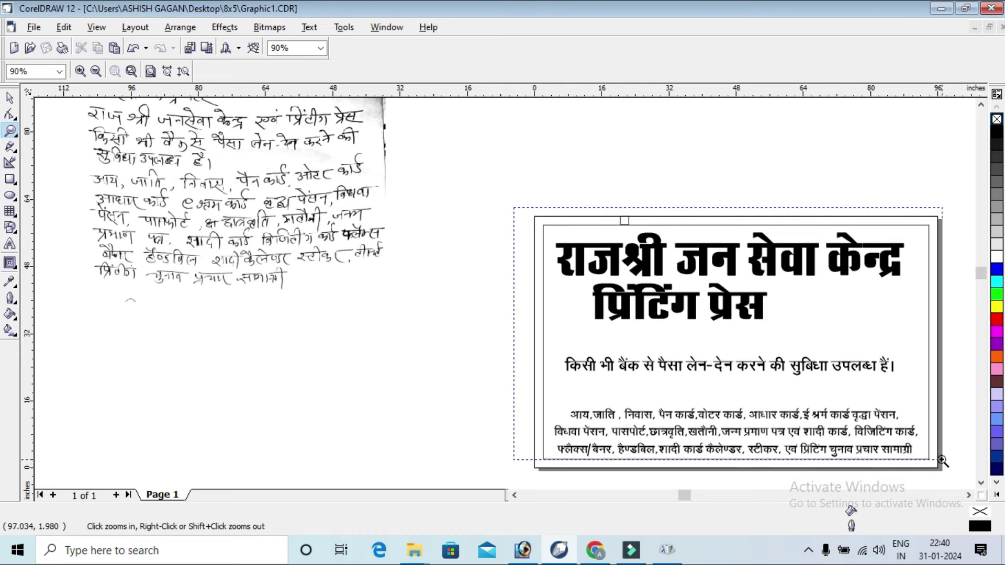
pyautogui.moveTo(515, 220); pyautogui.dragTo(937, 476)
pyautogui.click(9, 99)
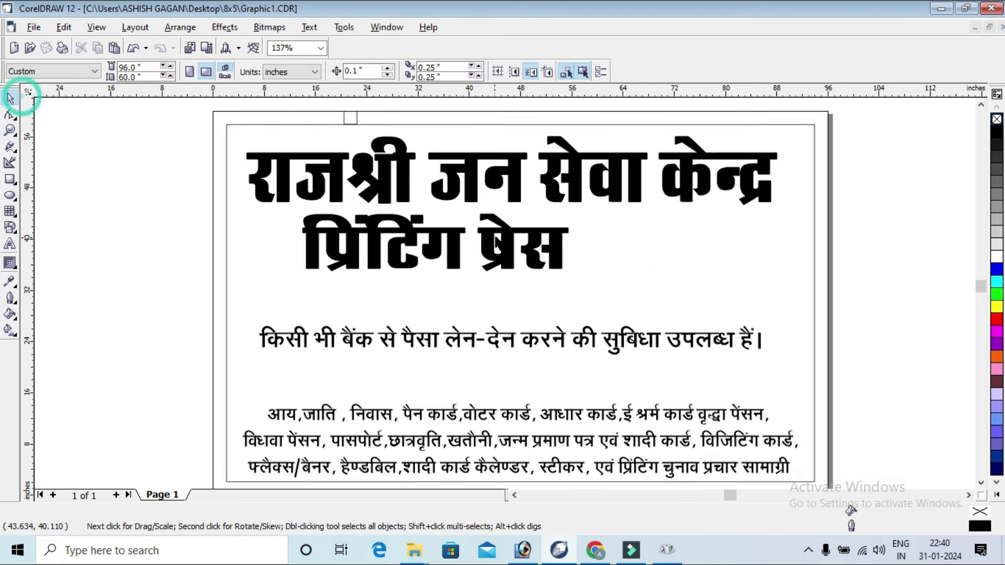
pyautogui.click(502, 231)
pyautogui.moveTo(505, 225); pyautogui.dragTo(554, 249)
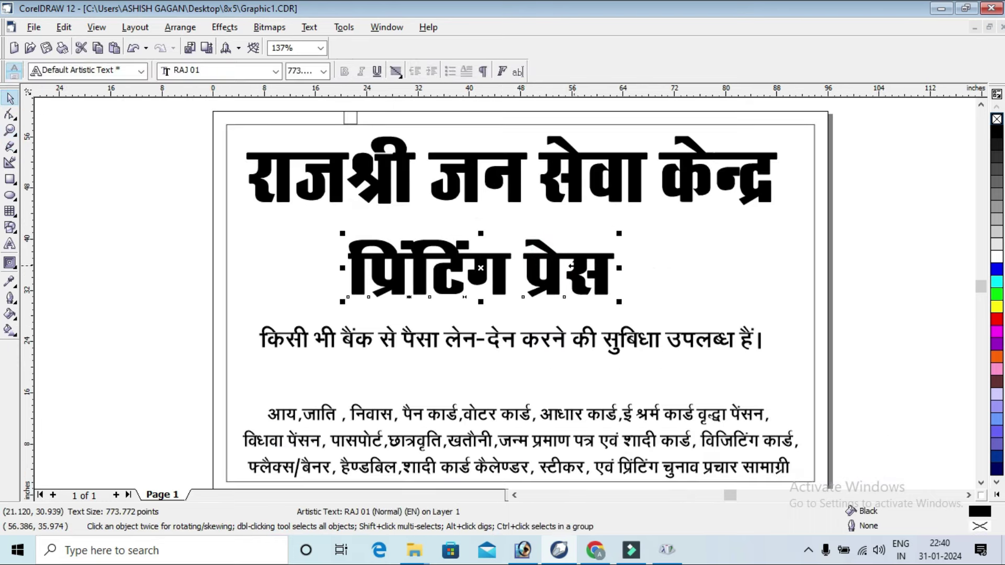
# Step: Search Google for 'vayamtech logo png' via the suggestion after typing 'vyam te'
pyautogui.moveTo(595, 550)
pyautogui.click(592, 492)
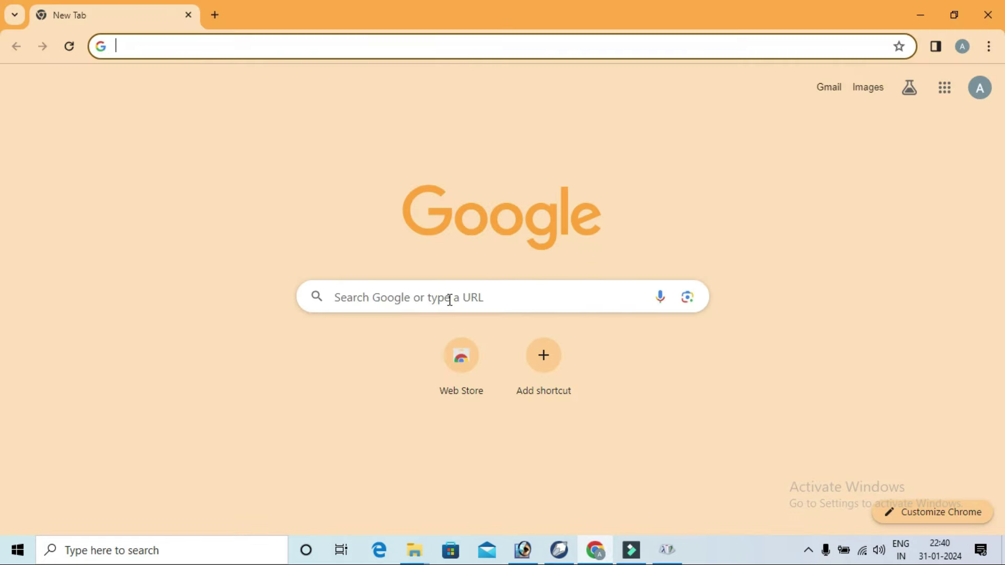
pyautogui.click(450, 300)
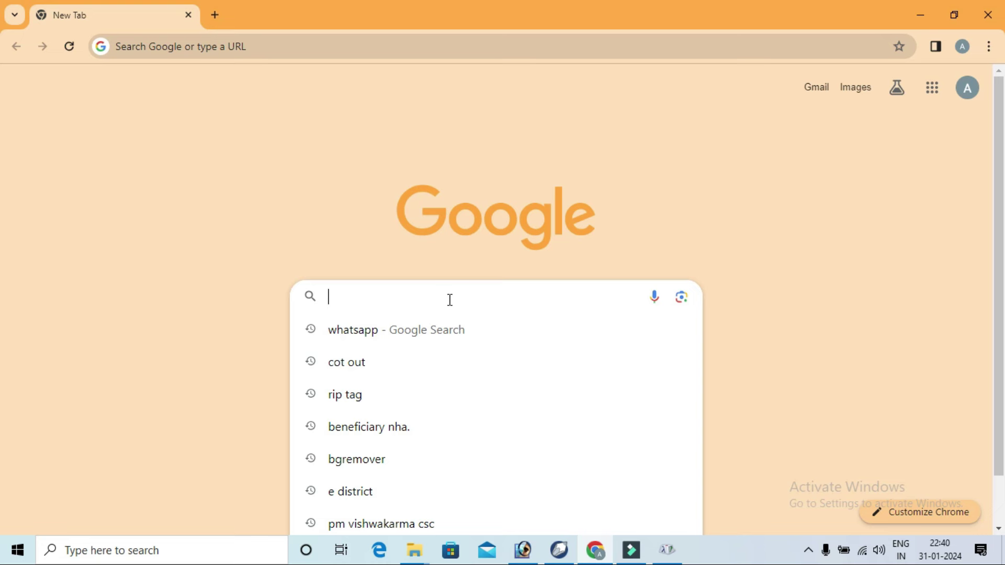
pyautogui.write('vyam te')
pyautogui.press('Down')
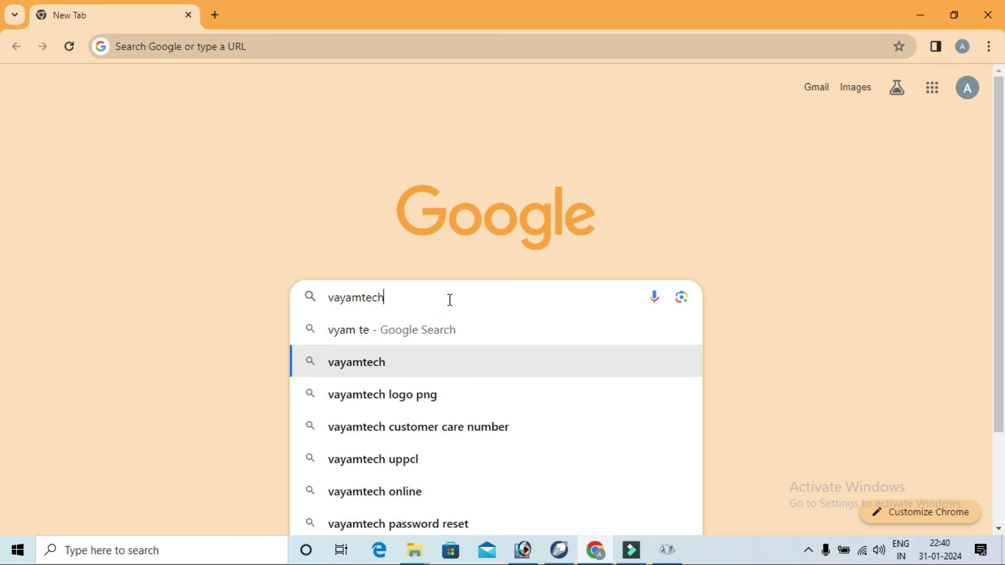
pyautogui.press('Down')
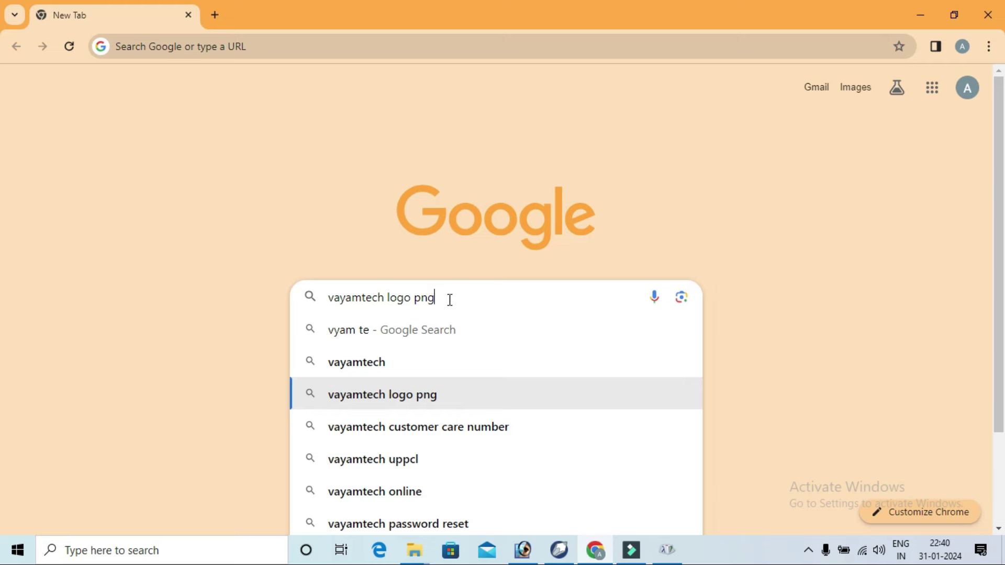
pyautogui.press('Return')
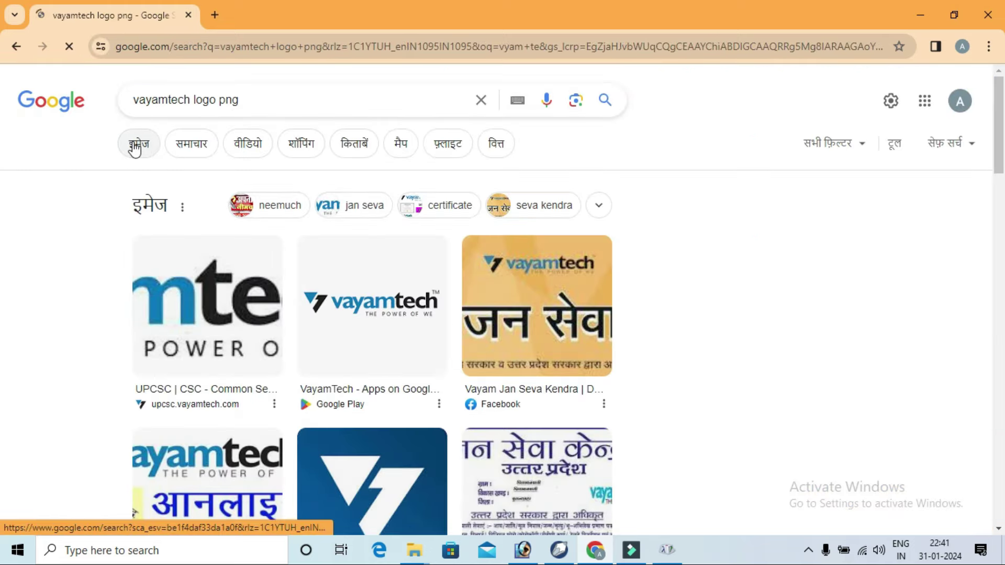
# Step: Save the first vayamtech logo image result to the Desktop as Vayam-Logo2.png
pyautogui.click(135, 145)
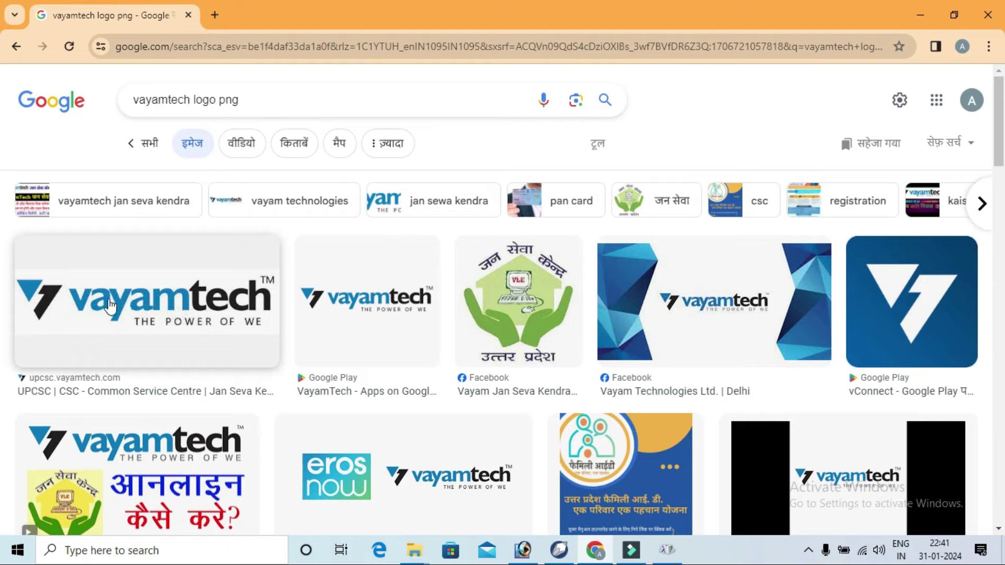
pyautogui.click(186, 302)
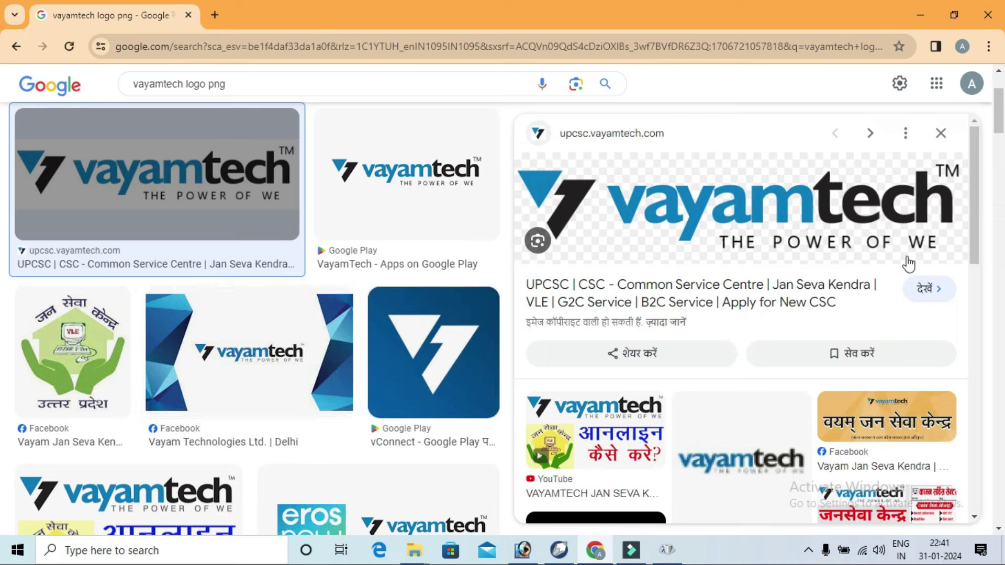
pyautogui.rightClick(792, 197)
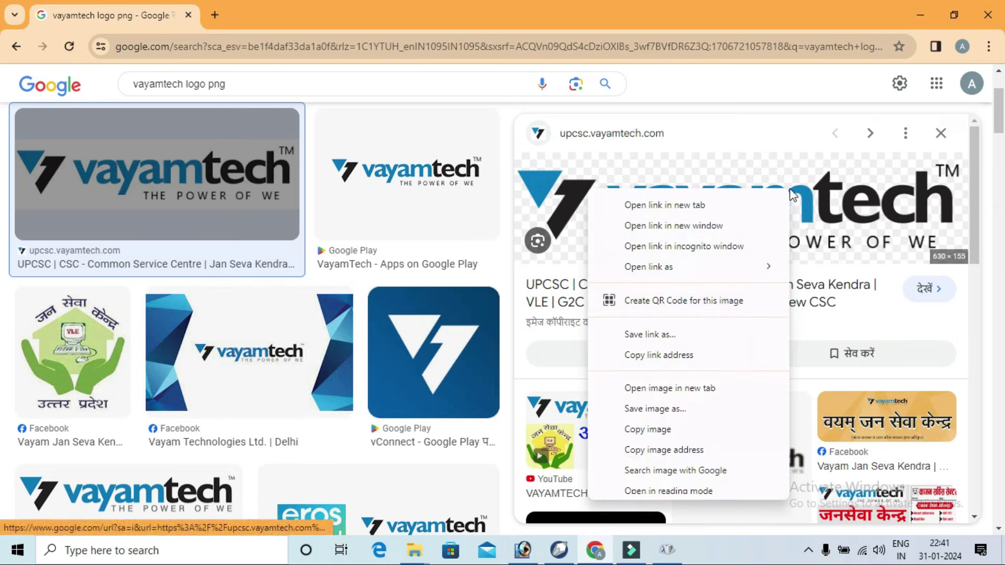
pyautogui.click(679, 409)
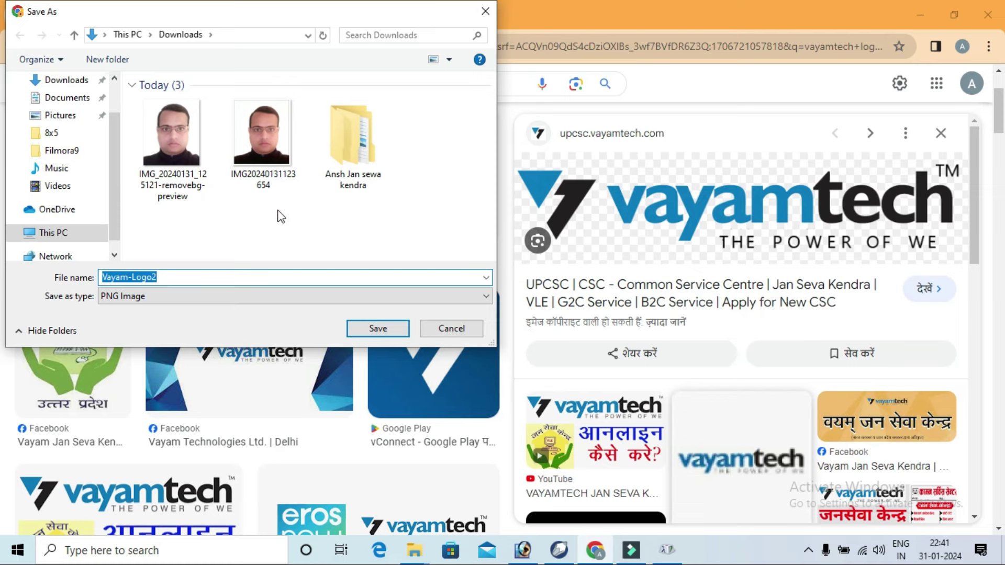
pyautogui.click(66, 84)
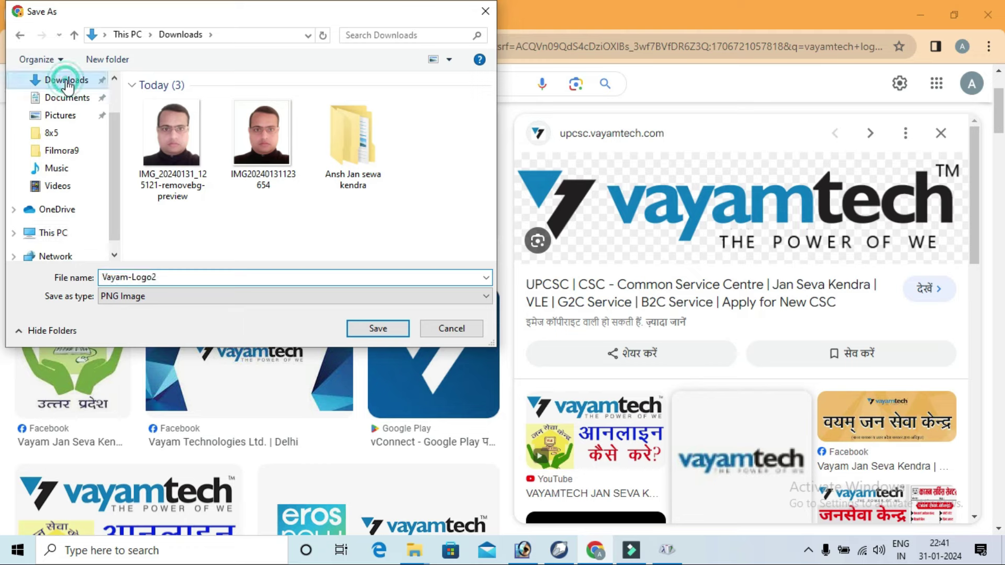
pyautogui.scroll(2, 63, 99)
pyautogui.click(60, 110)
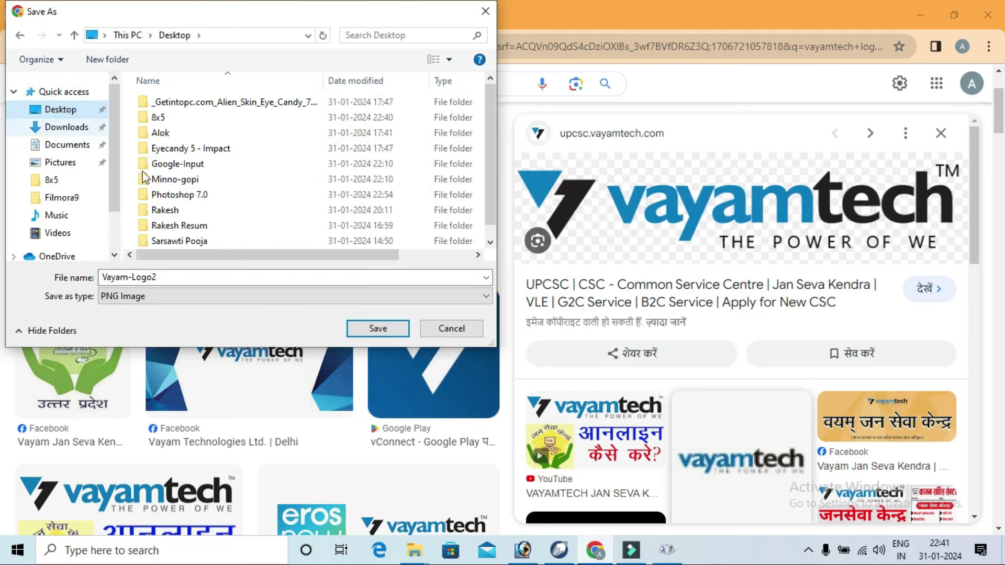
pyautogui.doubleClick(113, 277)
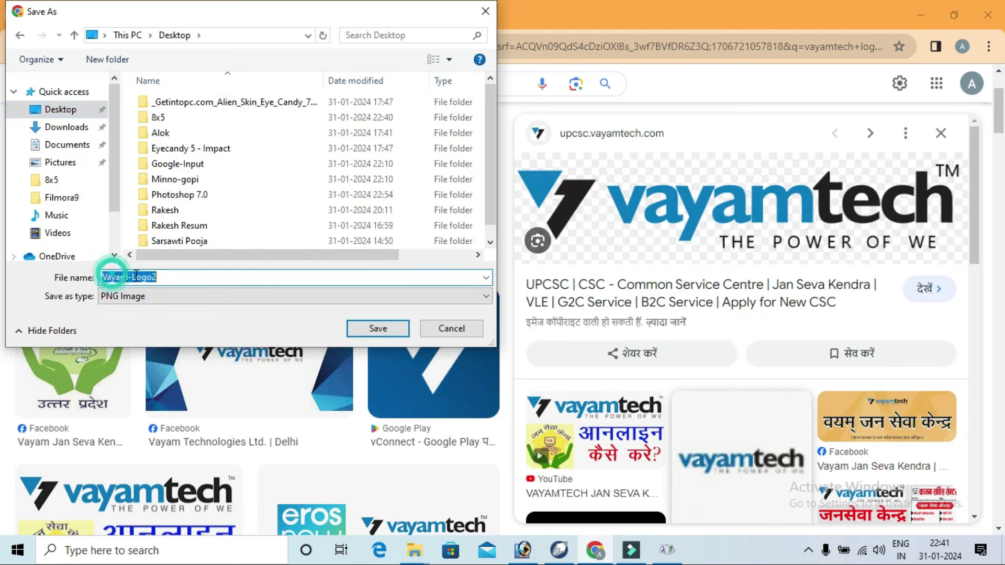
pyautogui.click(373, 329)
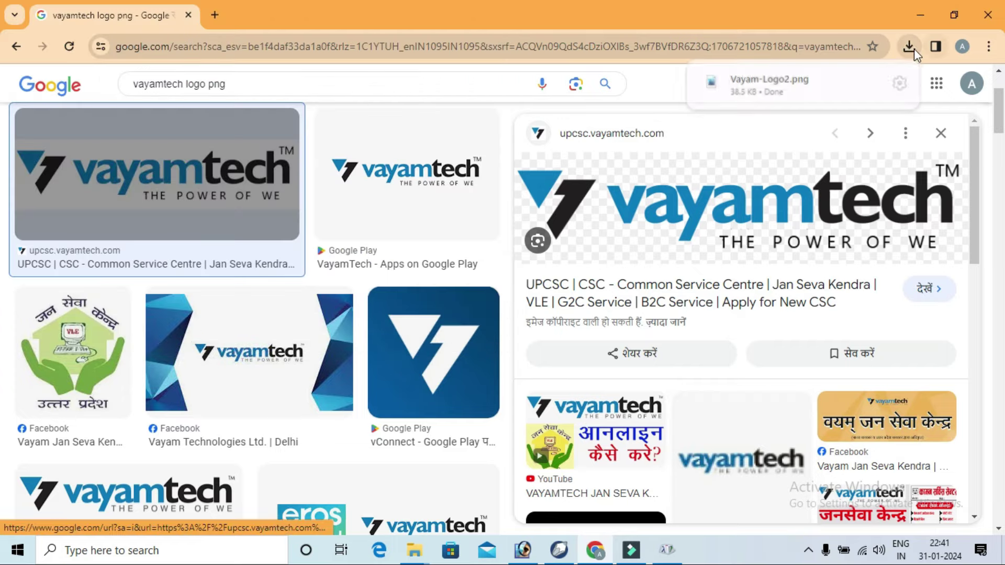
# Step: Minimize the browser and CorelDRAW, then refresh the desktop so the logo file appears
pyautogui.click(919, 13)
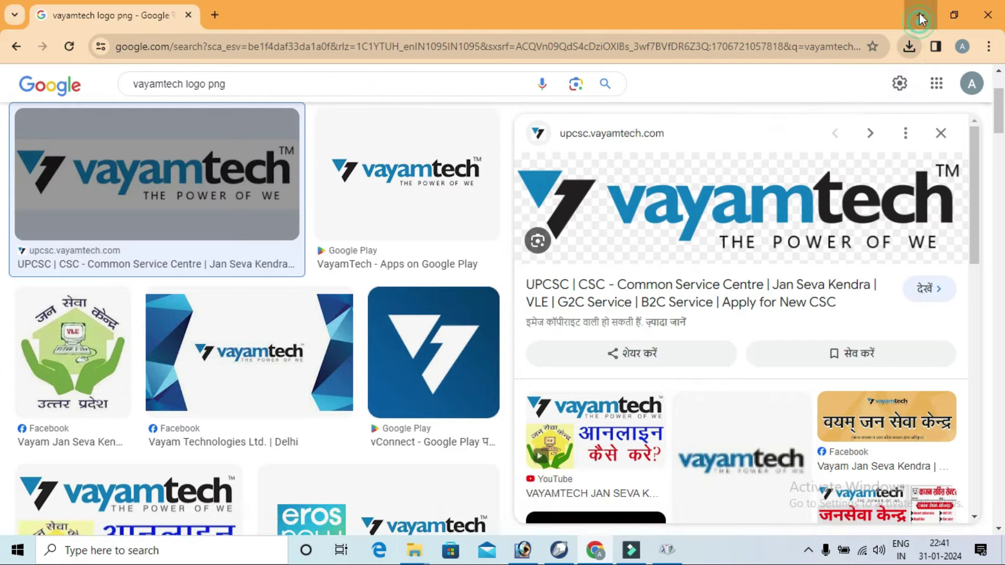
pyautogui.click(941, 12)
pyautogui.rightClick(414, 71)
pyautogui.click(449, 111)
pyautogui.rightClick(451, 112)
pyautogui.click(496, 157)
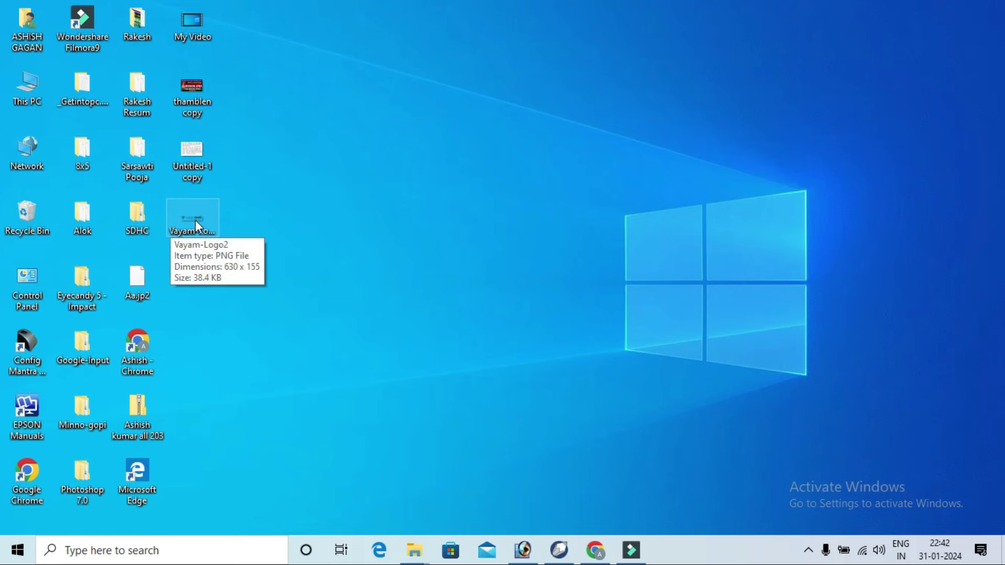
# Step: Drop Vayam-Logo2.png into the drawing and enlarge it about 377% near the upper left
pyautogui.moveTo(196, 223); pyautogui.dragTo(565, 550)
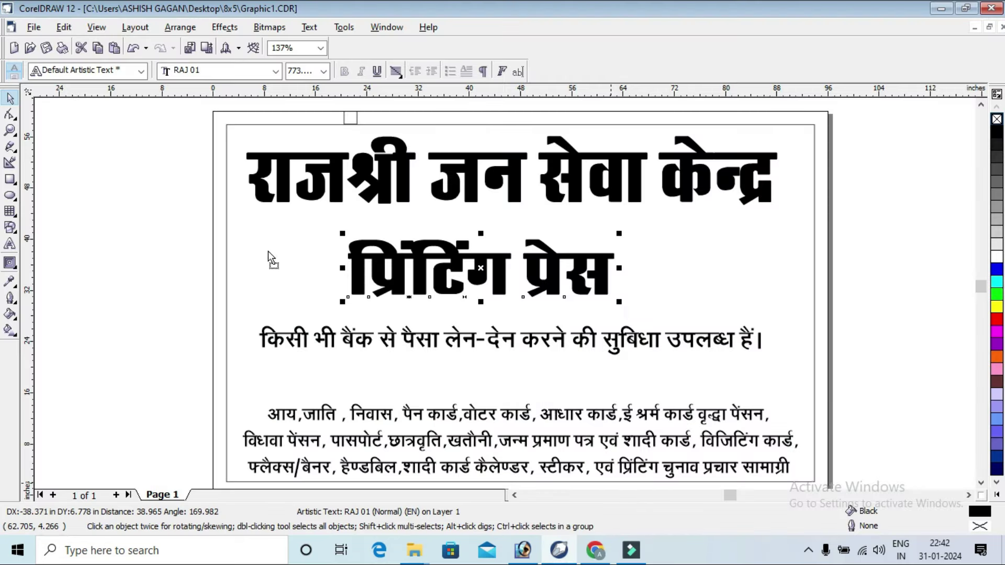
pyautogui.moveTo(565, 553); pyautogui.dragTo(266, 247)
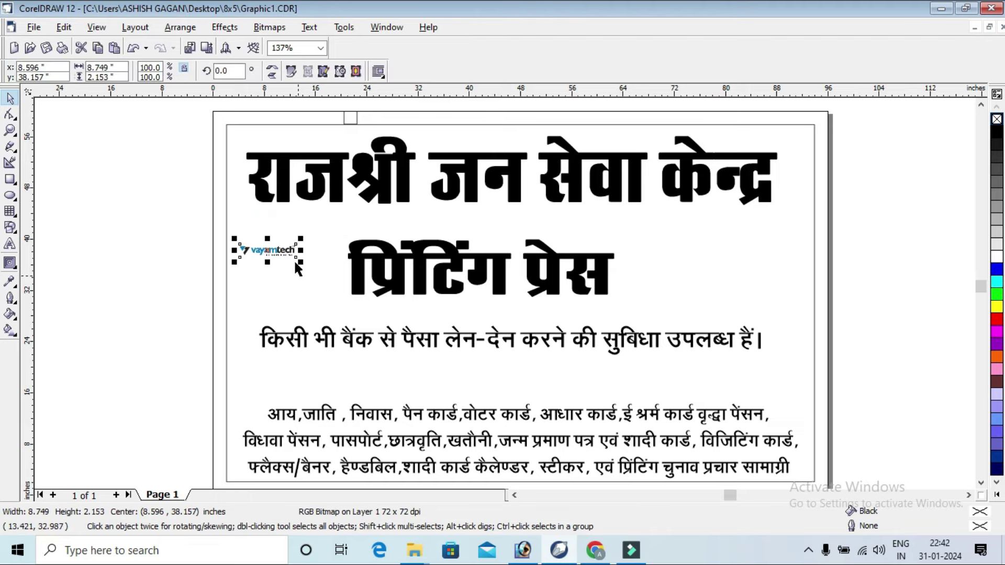
pyautogui.moveTo(304, 265)
pyautogui.mouseDown()
pyautogui.moveTo(454, 298)
pyautogui.moveTo(233, 227)
pyautogui.moveTo(153, 146)
pyautogui.mouseUp()
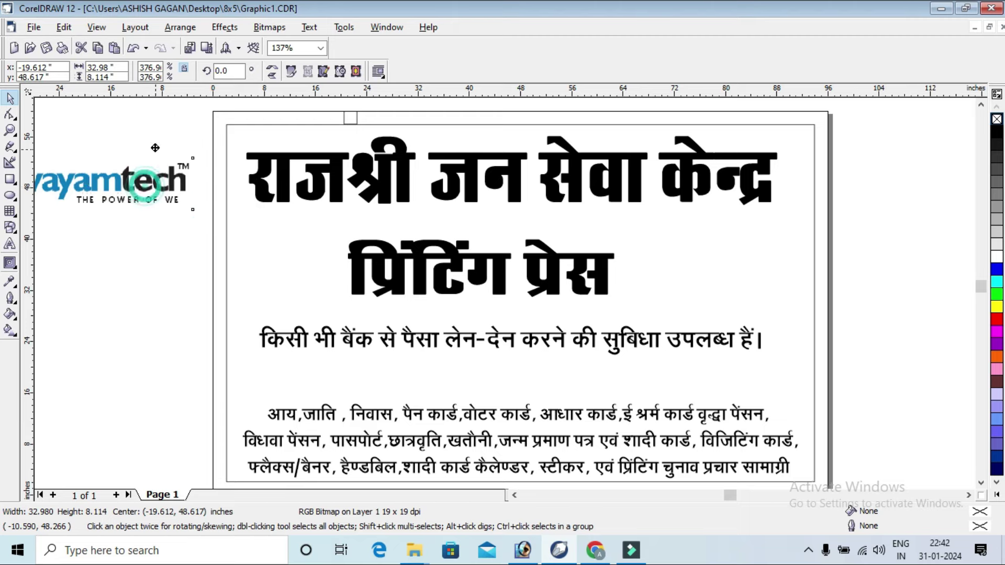
# Step: Shift the main Hindi heading to the right to center it on the banner
pyautogui.scroll(-1, 329, 173)
pyautogui.click(327, 173)
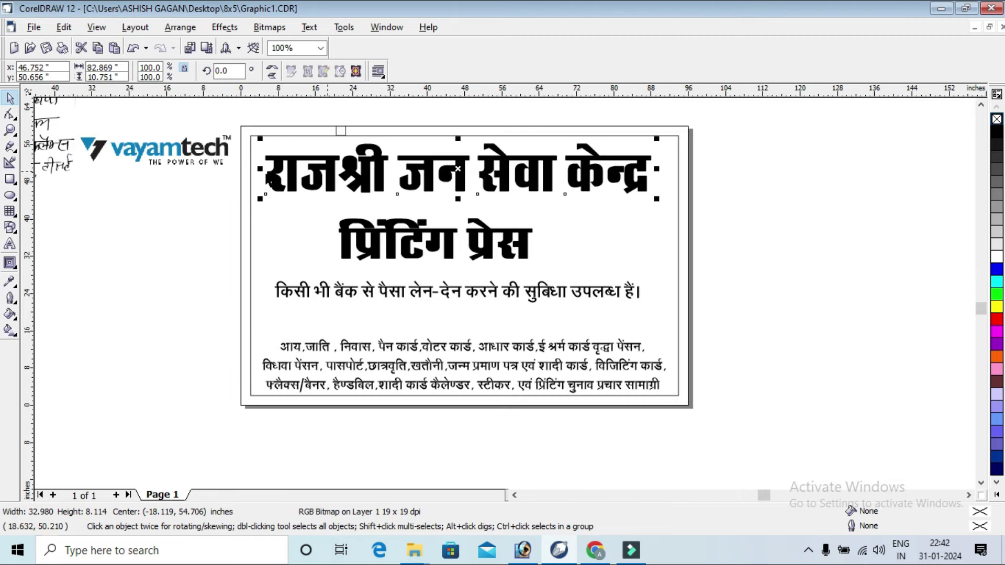
pyautogui.press('F8')
pyautogui.moveTo(156, 150); pyautogui.dragTo(110, 207)
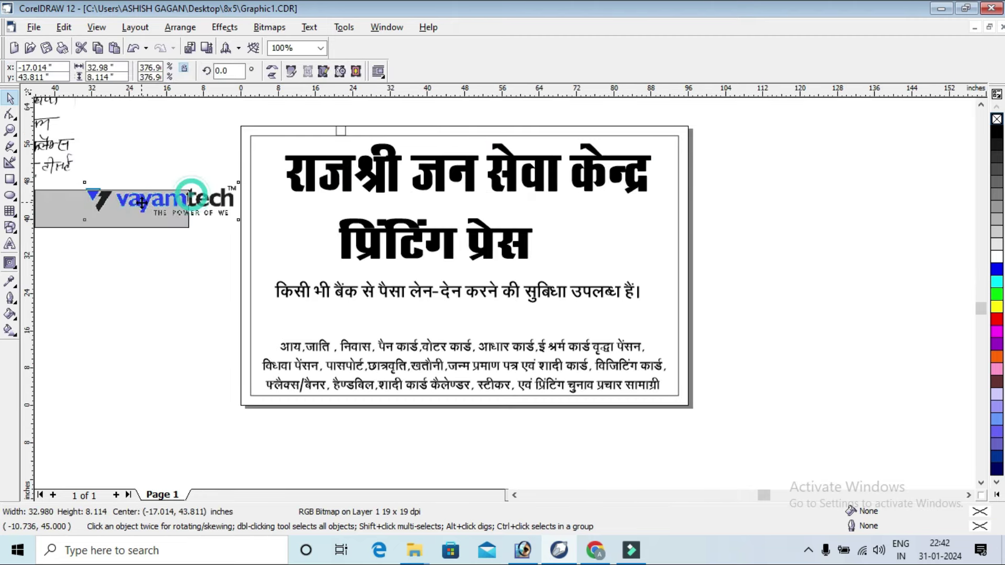
# Step: Fill the banner's outer rectangle Deep Navy Blue
pyautogui.click(772, 143)
pyautogui.click(689, 130)
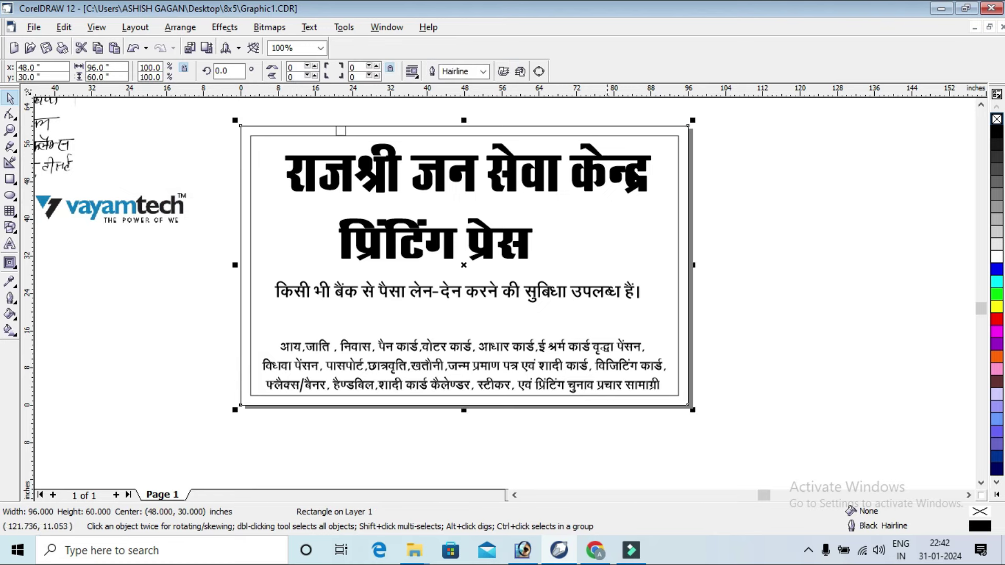
pyautogui.click(997, 470)
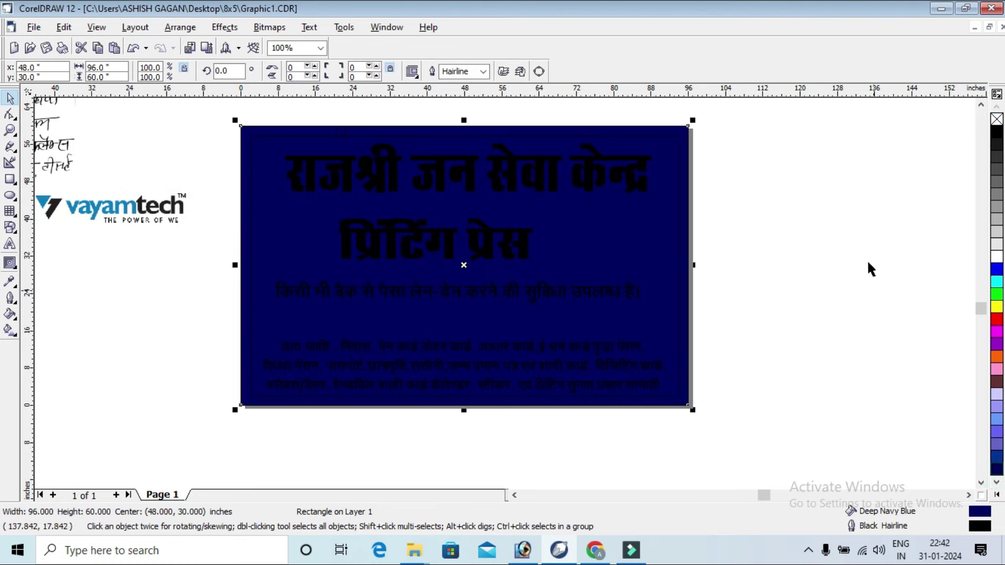
# Step: Fill the inner frame rectangle red and give it a white outline
pyautogui.click(852, 207)
pyautogui.click(674, 142)
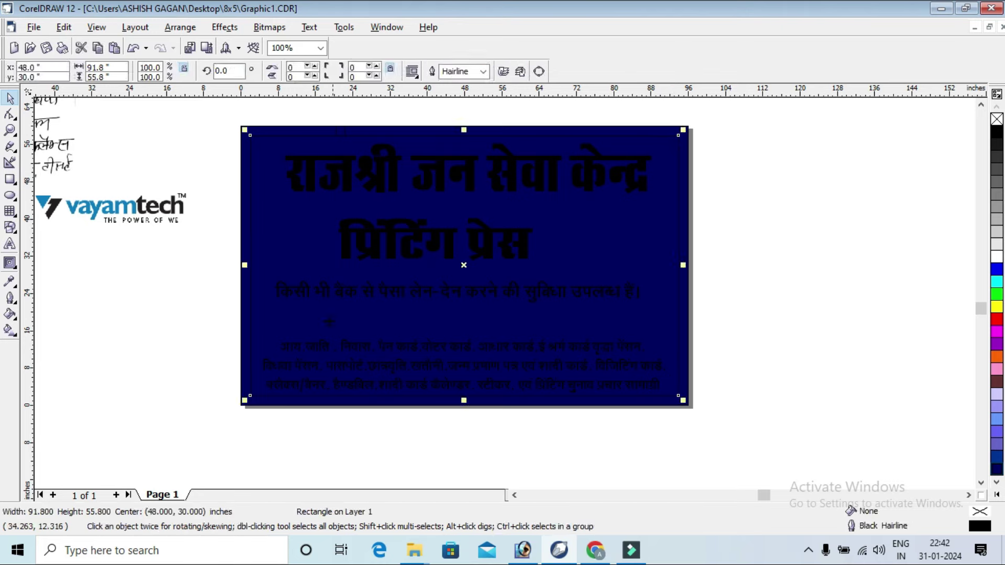
pyautogui.click(996, 320)
pyautogui.click(824, 152)
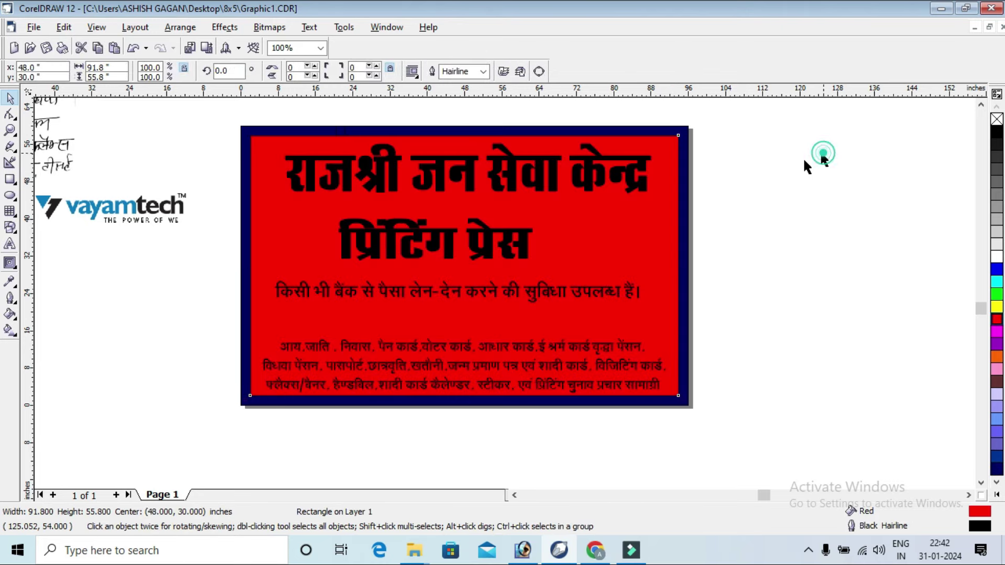
pyautogui.click(678, 147)
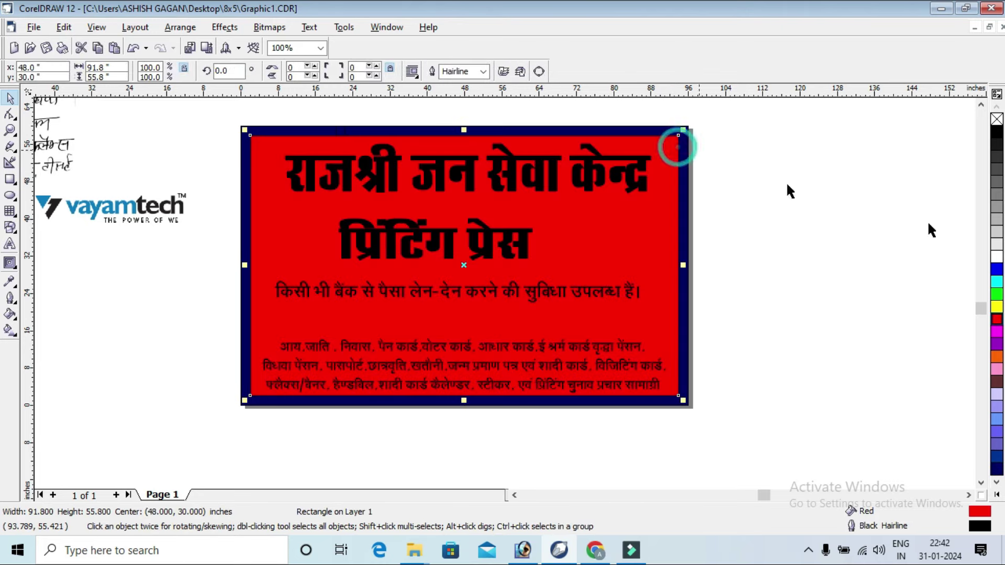
pyautogui.rightClick(996, 258)
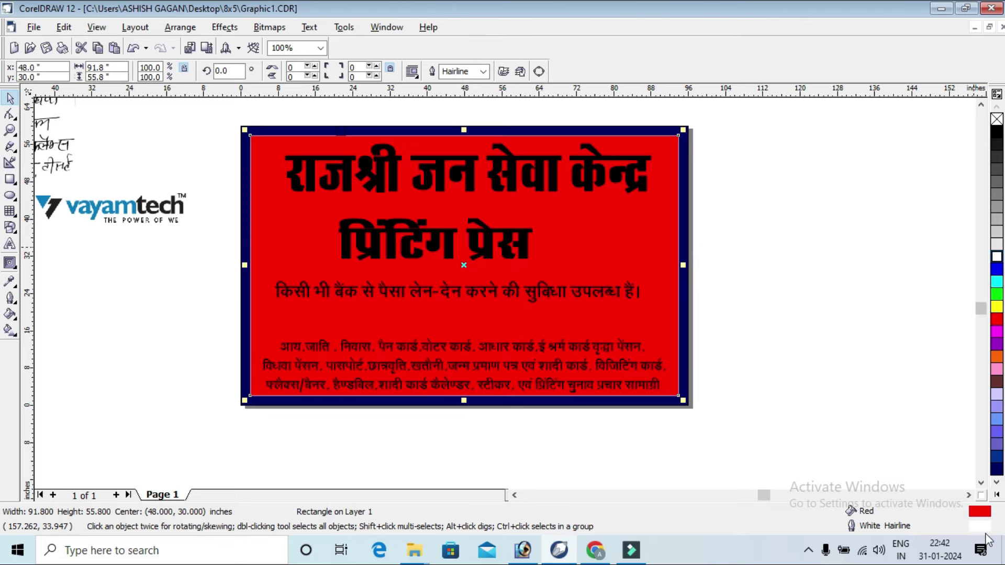
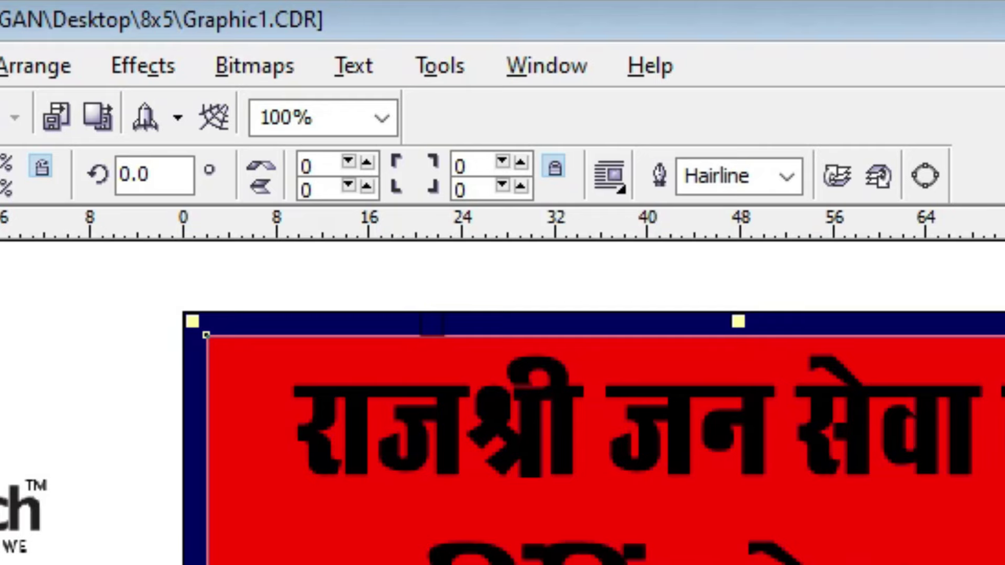
# Step: Set the background rectangle's outline width to 0.333 in, measured in inches
pyautogui.click(787, 177)
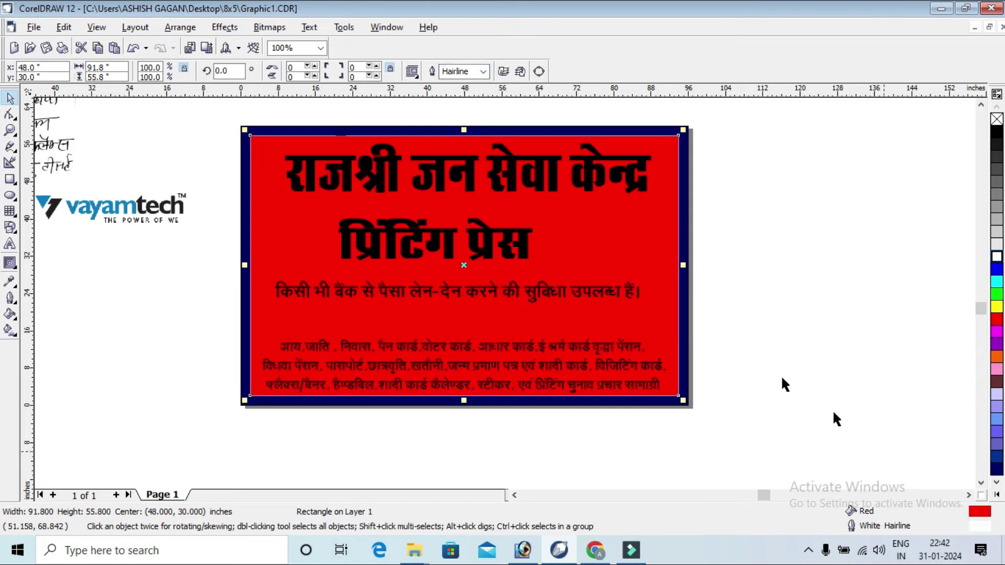
pyautogui.click(701, 237)
pyautogui.click(629, 229)
pyautogui.press('F12')
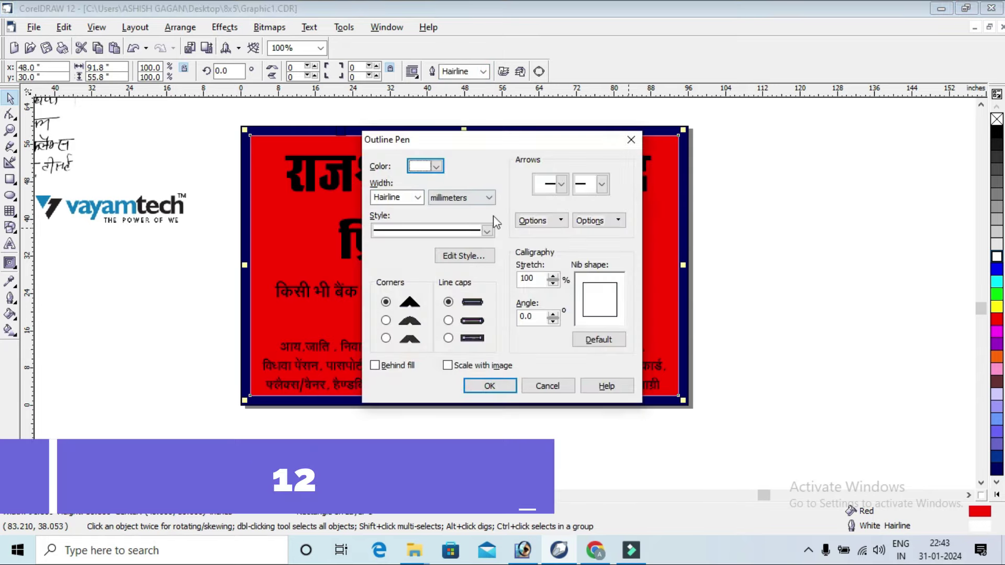
pyautogui.click(461, 201)
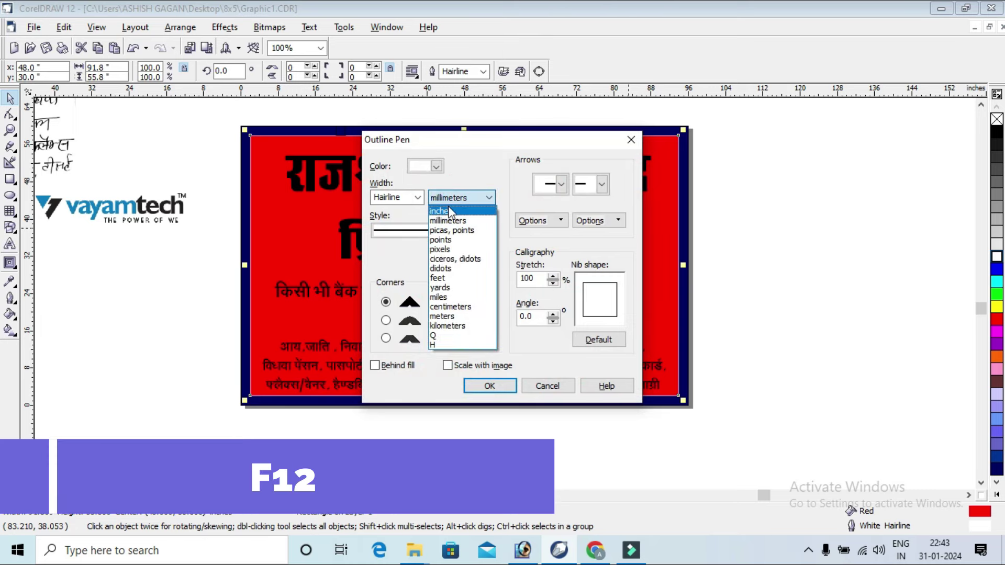
pyautogui.click(447, 207)
pyautogui.hotkey('shift', 'Tab')
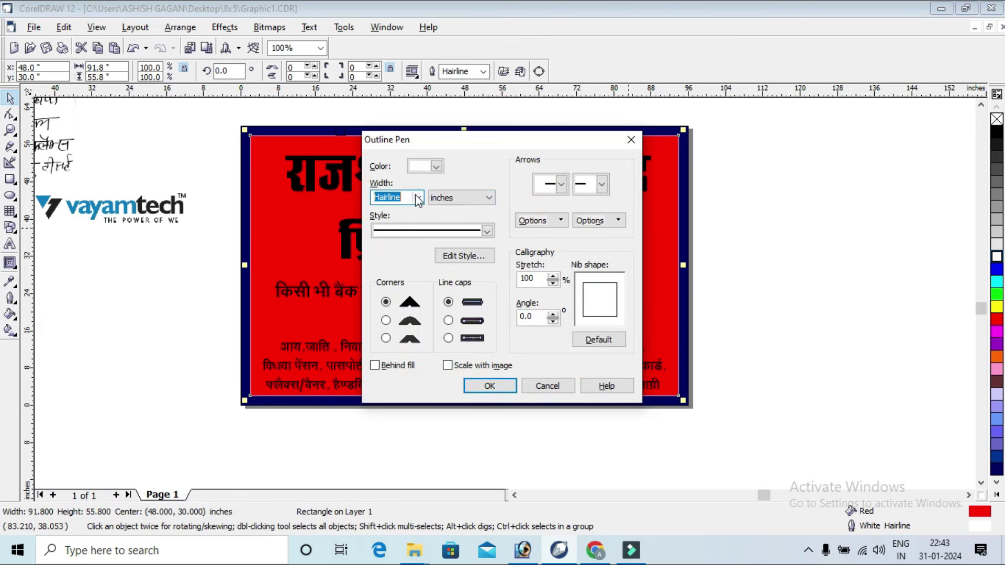
pyautogui.click(418, 198)
pyautogui.click(397, 287)
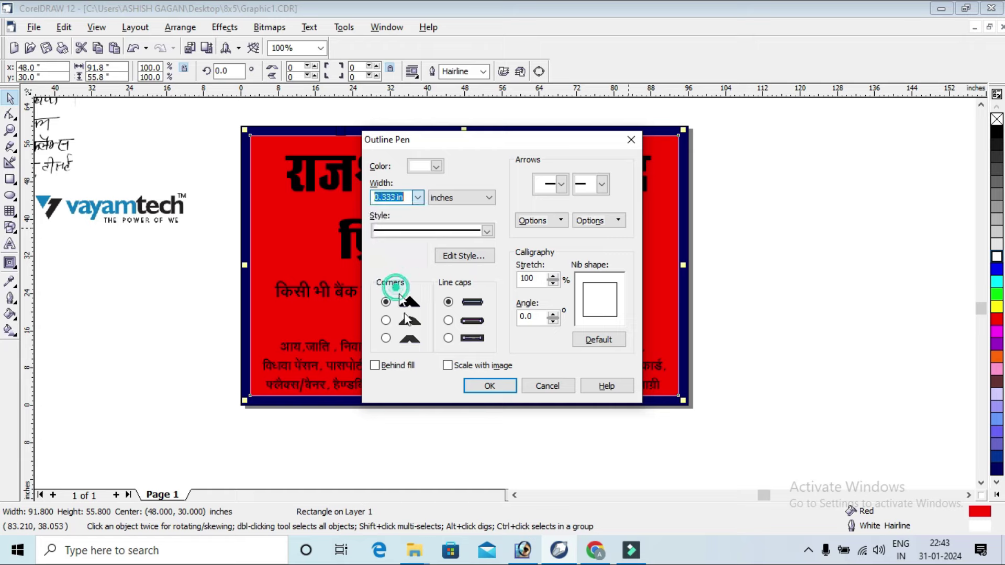
pyautogui.click(388, 365)
pyautogui.click(489, 386)
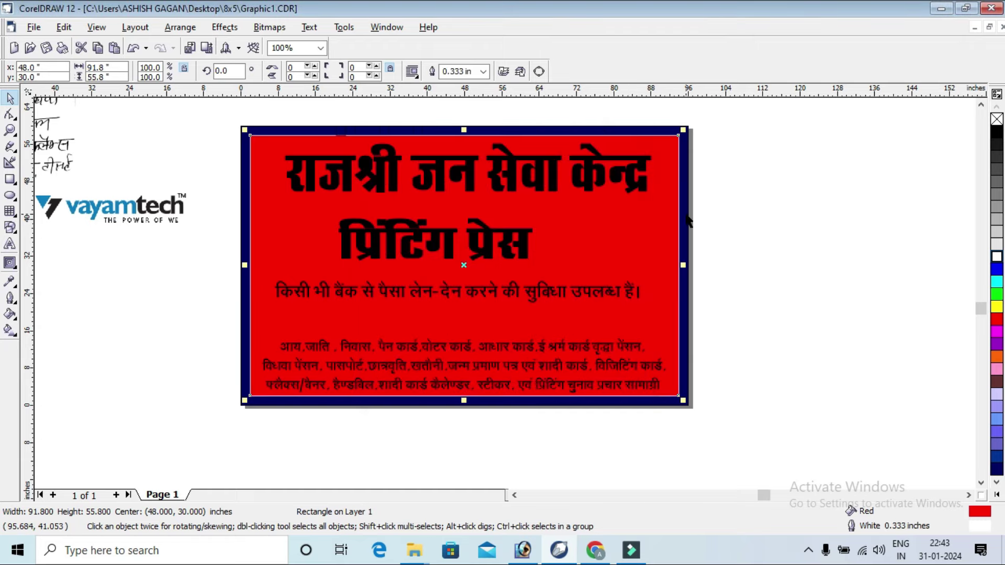
# Step: Increase the rectangle's outline width to 1 inch in the Outline Pen dialog
pyautogui.press('F12')
pyautogui.doubleClick(390, 198)
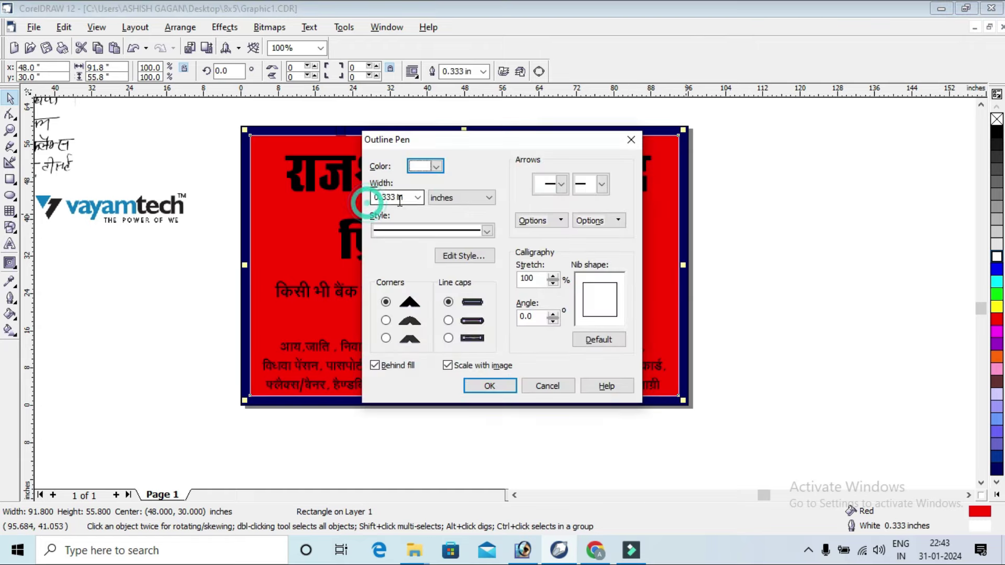
pyautogui.doubleClick(392, 198)
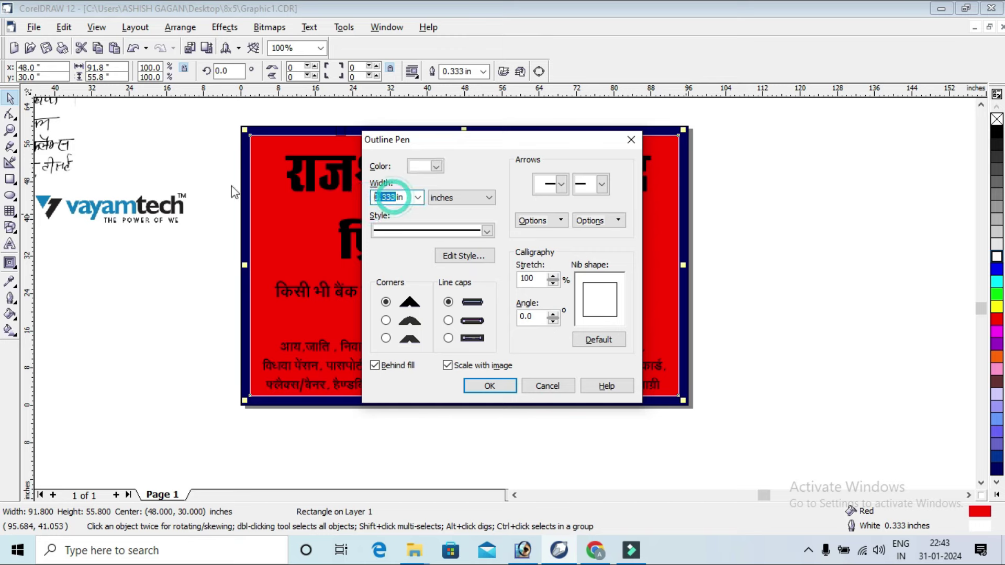
pyautogui.write('1')
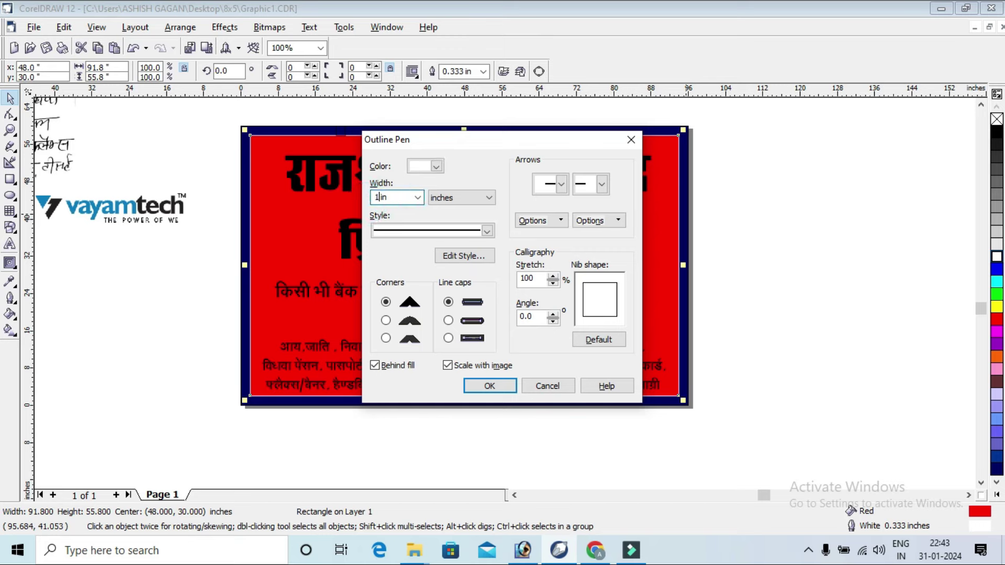
pyautogui.press('Return')
# Step: Zoom in and out to inspect the thick border around the sign
pyautogui.press('z')
pyautogui.moveTo(252, 105)
pyautogui.mouseDown()
pyautogui.moveTo(492, 204)
pyautogui.moveTo(261, 184)
pyautogui.mouseUp()
pyautogui.press('F3')
pyautogui.moveTo(605, 335); pyautogui.dragTo(282, 156)
pyautogui.moveTo(719, 385); pyautogui.dragTo(774, 431)
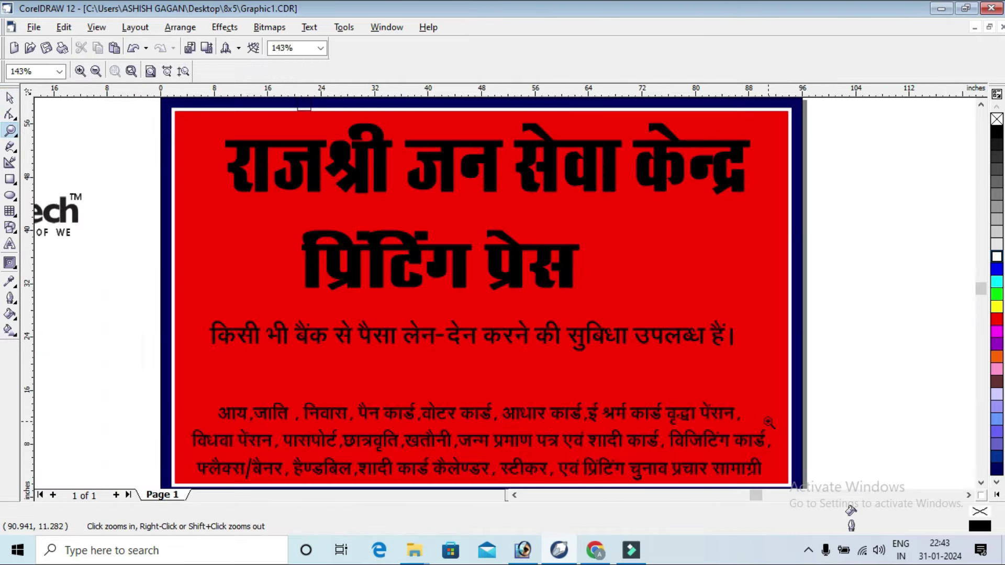
pyautogui.press('space')
pyautogui.press('F4')
# Step: Zoom in around the sign and reselect the background rectangle
pyautogui.click(687, 160)
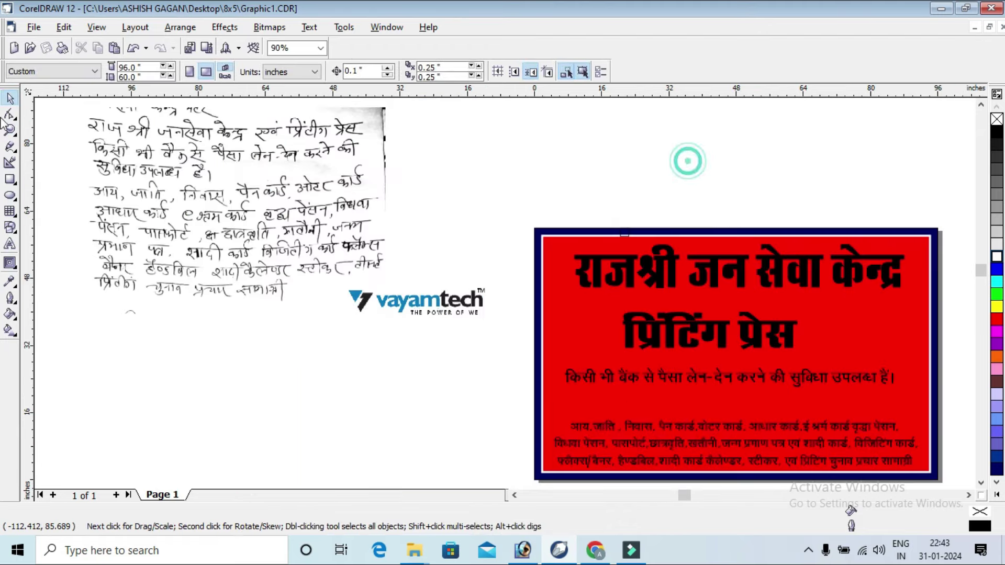
pyautogui.click(10, 130)
pyautogui.moveTo(460, 191); pyautogui.dragTo(925, 473)
pyautogui.click(9, 98)
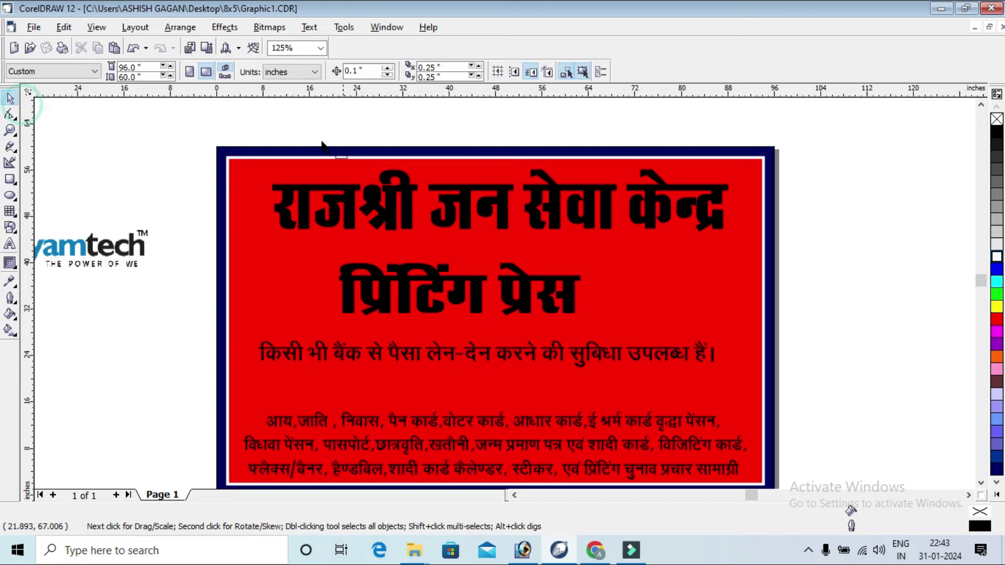
pyautogui.rightClick(256, 165)
pyautogui.click(495, 128)
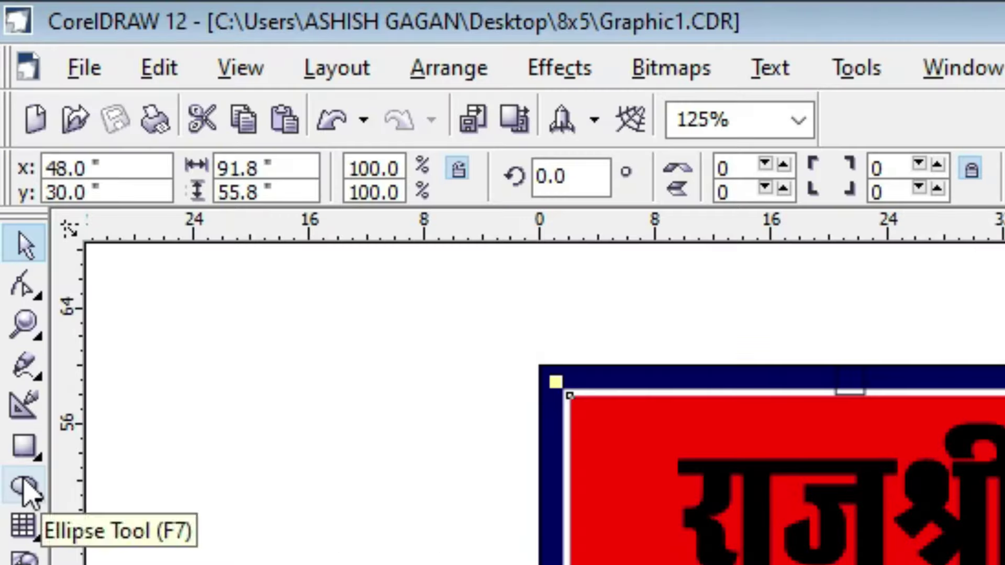
# Step: Draw a wide ellipse and PowerClip it inside the red background rectangle
pyautogui.click(24, 490)
pyautogui.moveTo(157, 114); pyautogui.dragTo(885, 373)
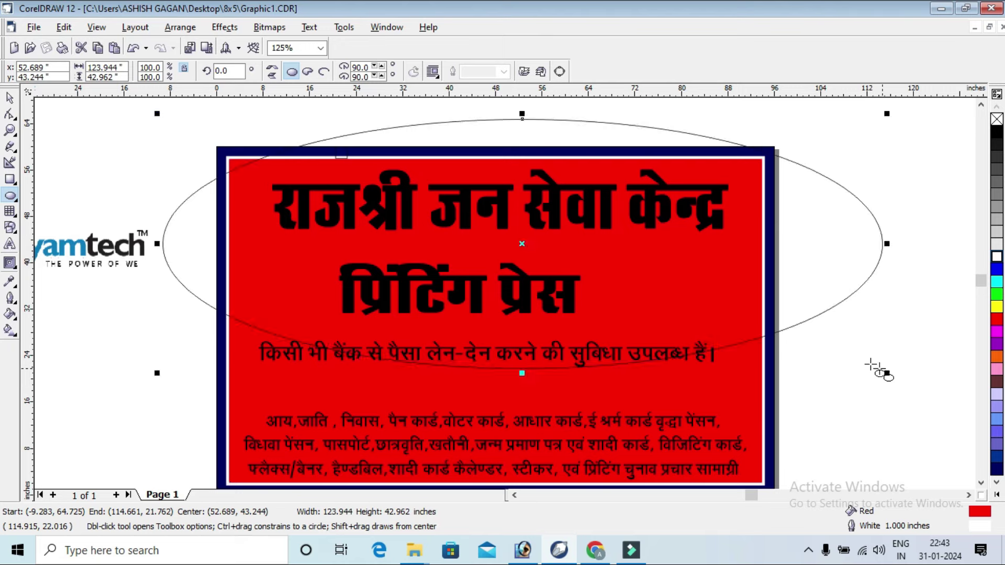
pyautogui.click(225, 28)
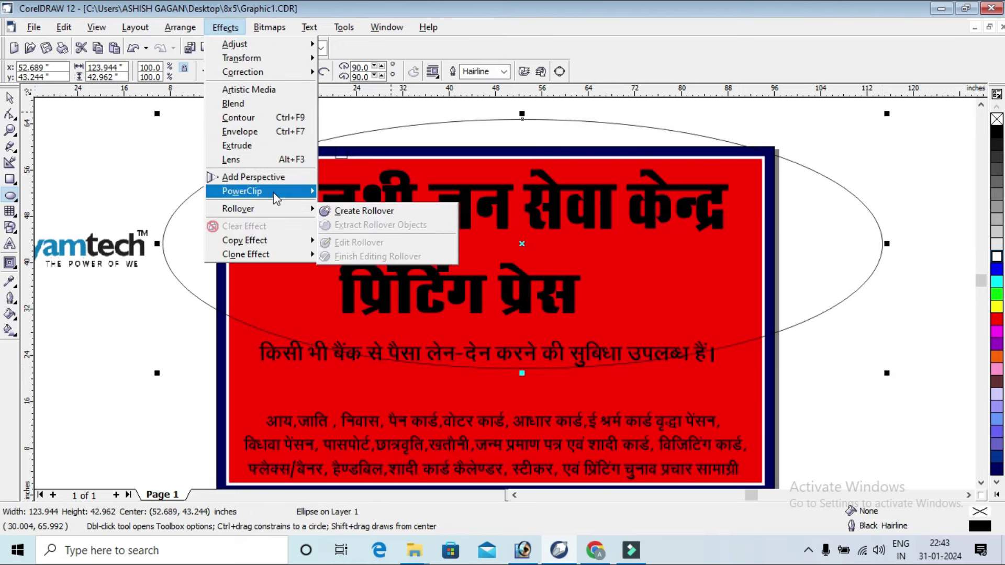
pyautogui.moveTo(242, 192)
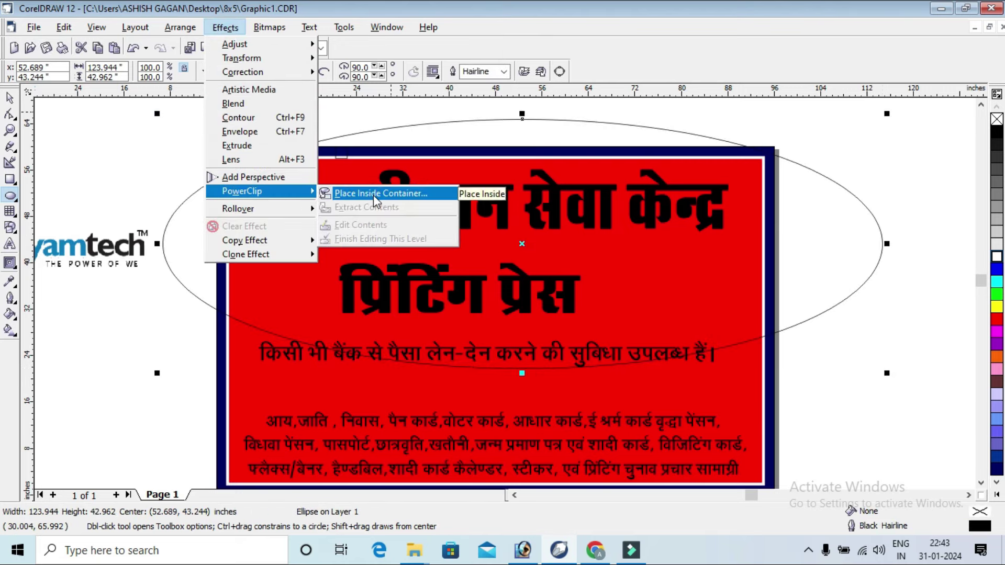
pyautogui.click(373, 194)
pyautogui.click(709, 374)
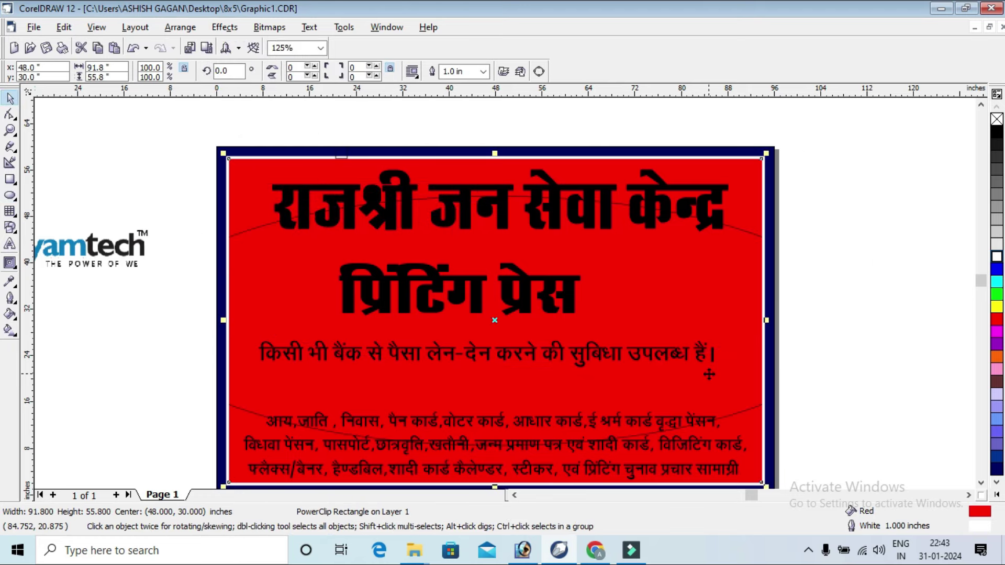
pyautogui.rightClick(709, 374)
pyautogui.click(746, 99)
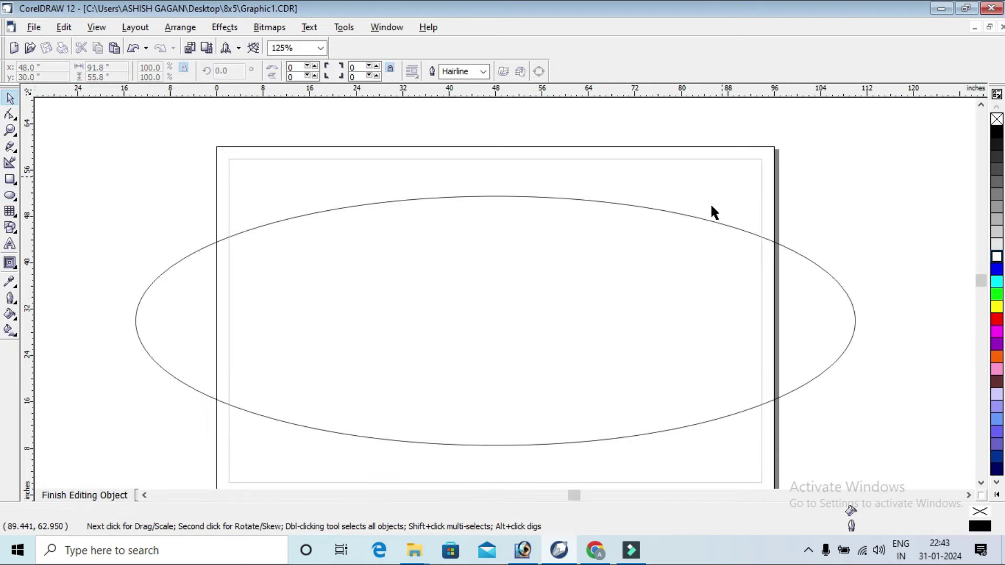
# Step: Fill the clipped ellipse white and stretch it lower and taller, leaving a curved red top
pyautogui.moveTo(669, 287); pyautogui.dragTo(680, 292)
pyautogui.moveTo(681, 300); pyautogui.dragTo(681, 309)
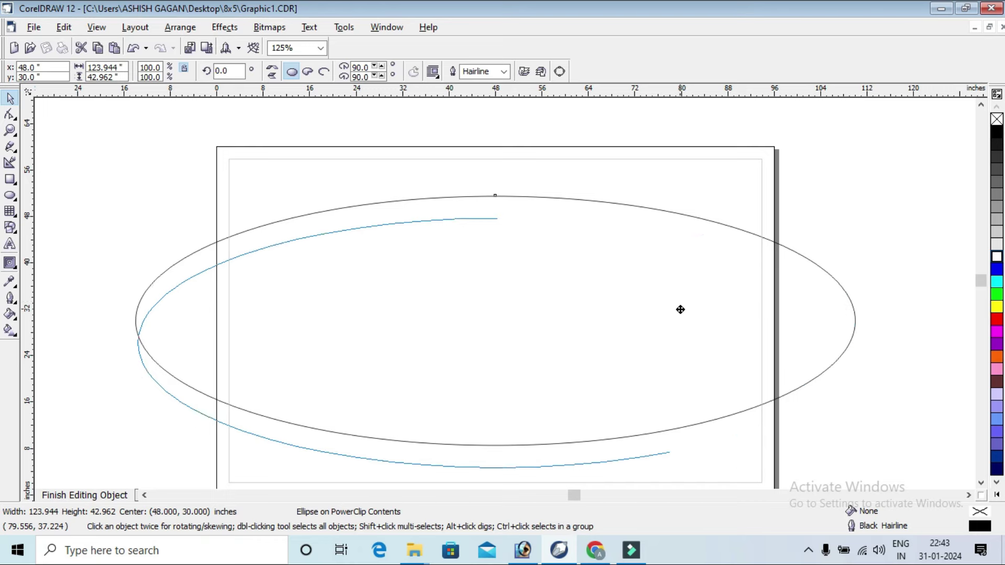
pyautogui.click(646, 310)
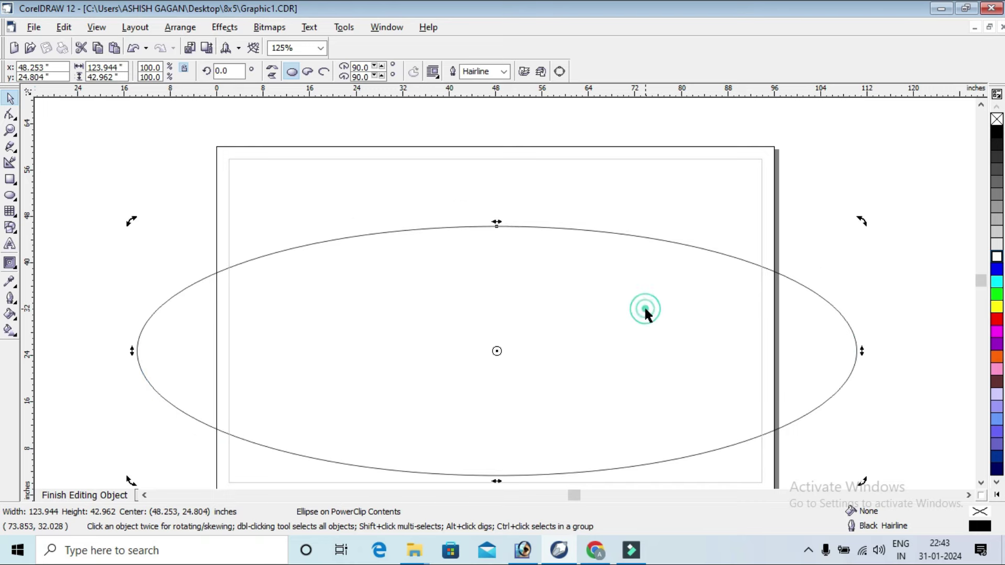
pyautogui.click(997, 257)
pyautogui.scroll(-2, 985, 487)
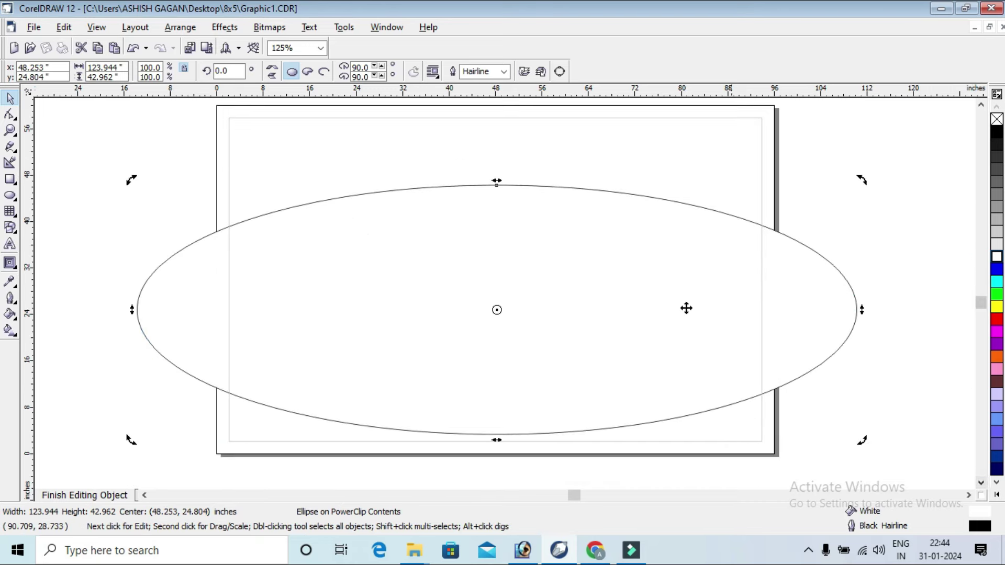
pyautogui.moveTo(676, 310); pyautogui.dragTo(674, 299)
pyautogui.moveTo(522, 292); pyautogui.dragTo(537, 345)
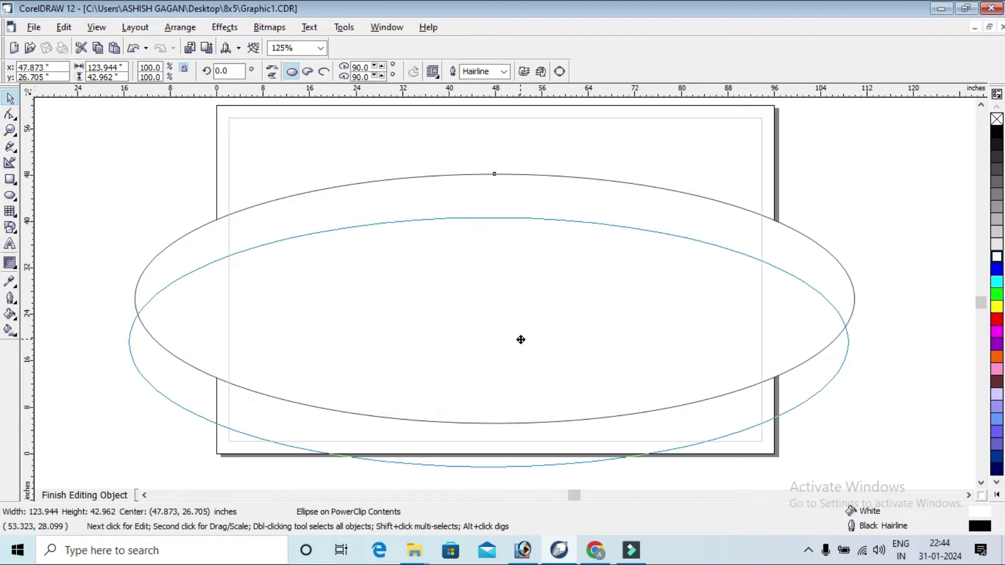
pyautogui.moveTo(508, 232); pyautogui.dragTo(502, 186)
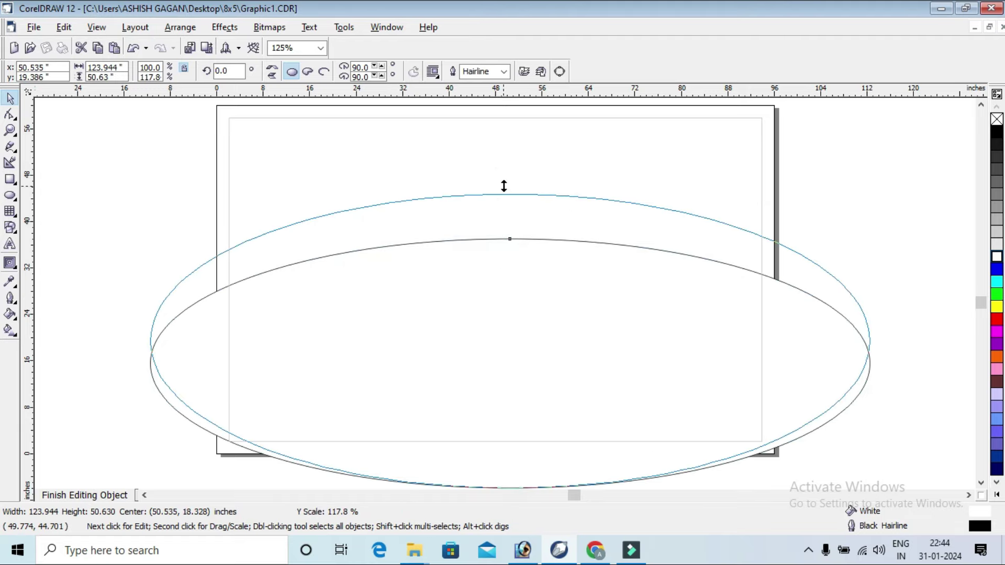
pyautogui.moveTo(573, 249); pyautogui.dragTo(574, 251)
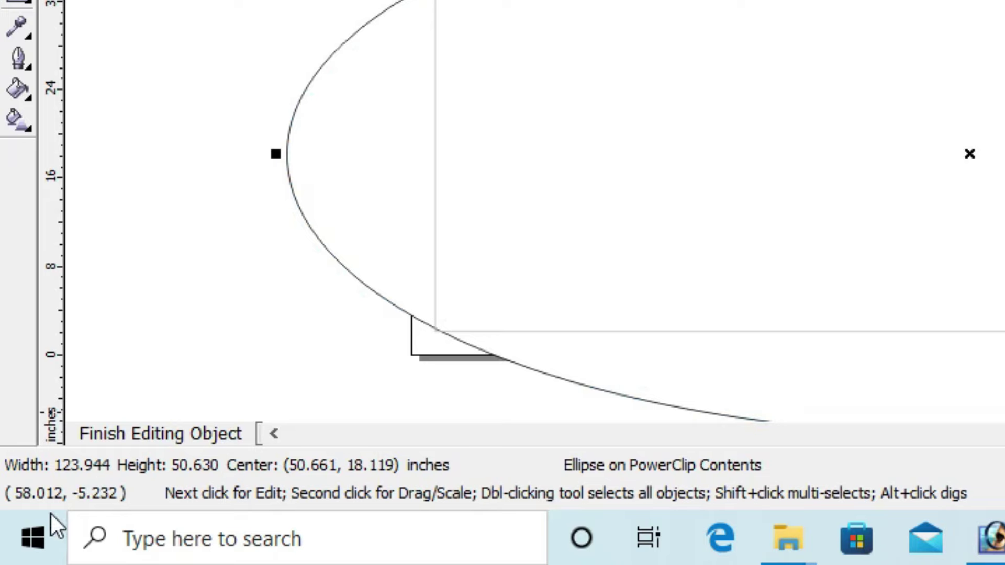
pyautogui.click(129, 435)
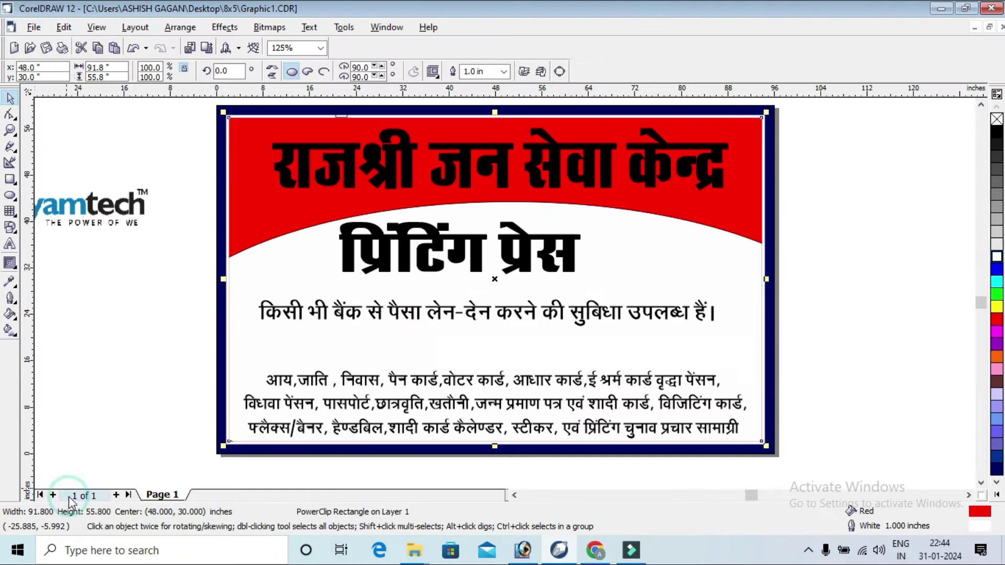
# Step: Make the Hindi headline yellow with wider letter spacing, then save the design
pyautogui.click(806, 200)
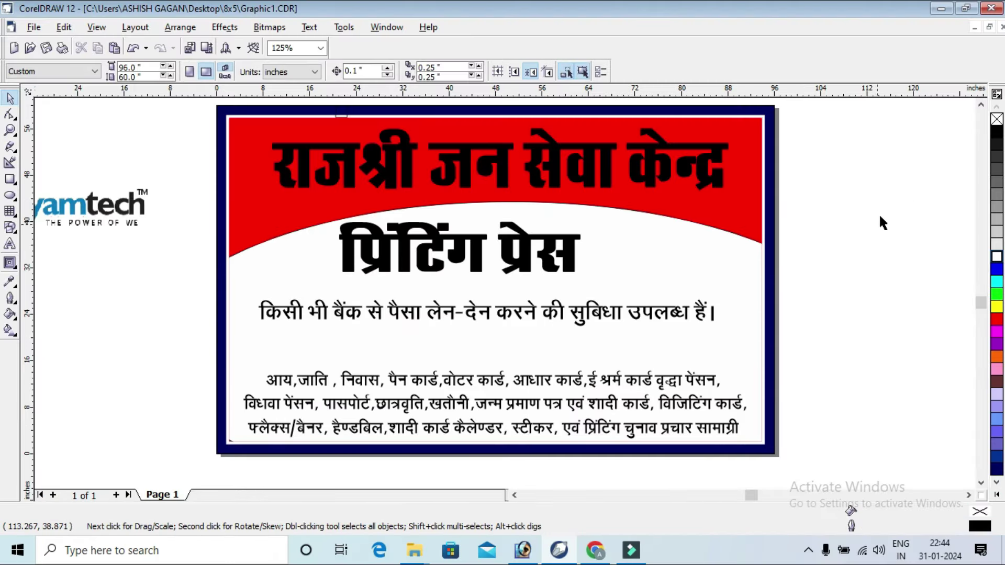
pyautogui.click(982, 107)
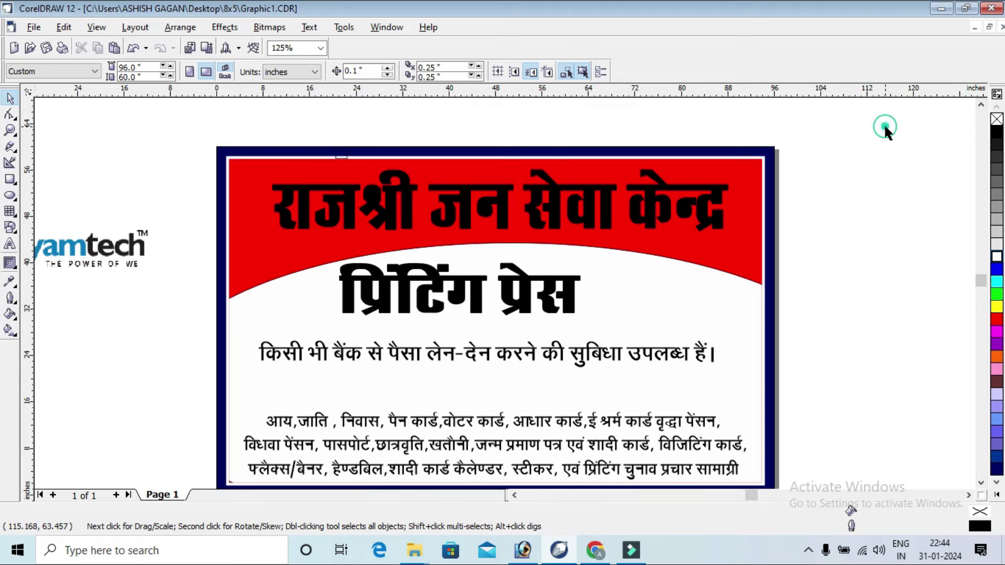
pyautogui.click(736, 201)
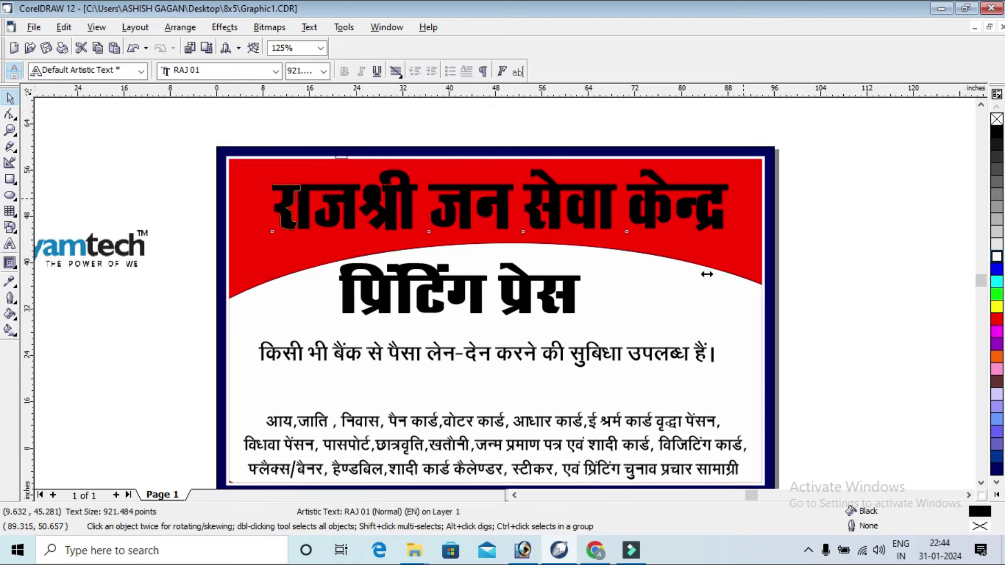
pyautogui.moveTo(736, 200); pyautogui.dragTo(747, 200)
pyautogui.moveTo(259, 202); pyautogui.dragTo(268, 203)
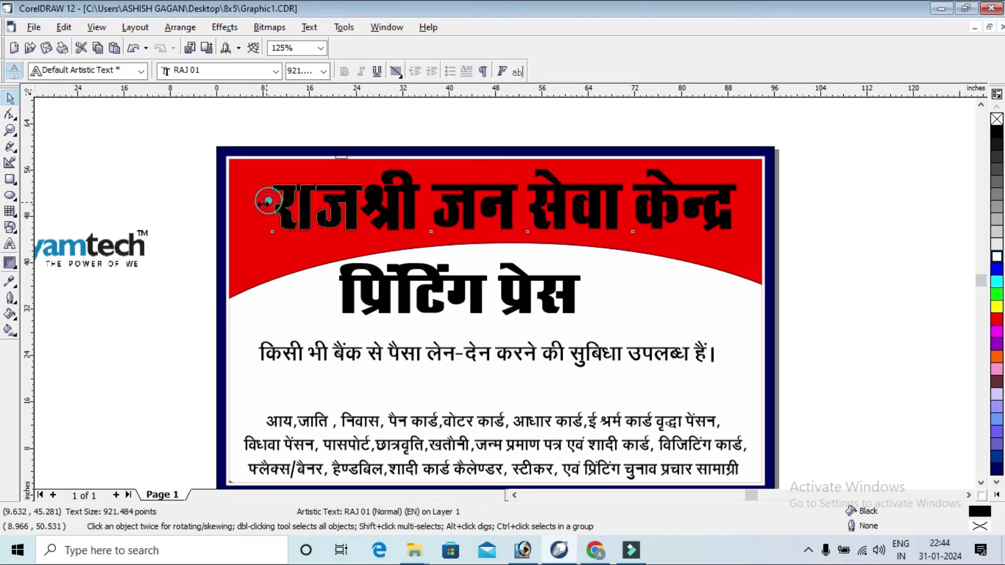
pyautogui.click(996, 307)
pyautogui.moveTo(742, 201); pyautogui.dragTo(753, 201)
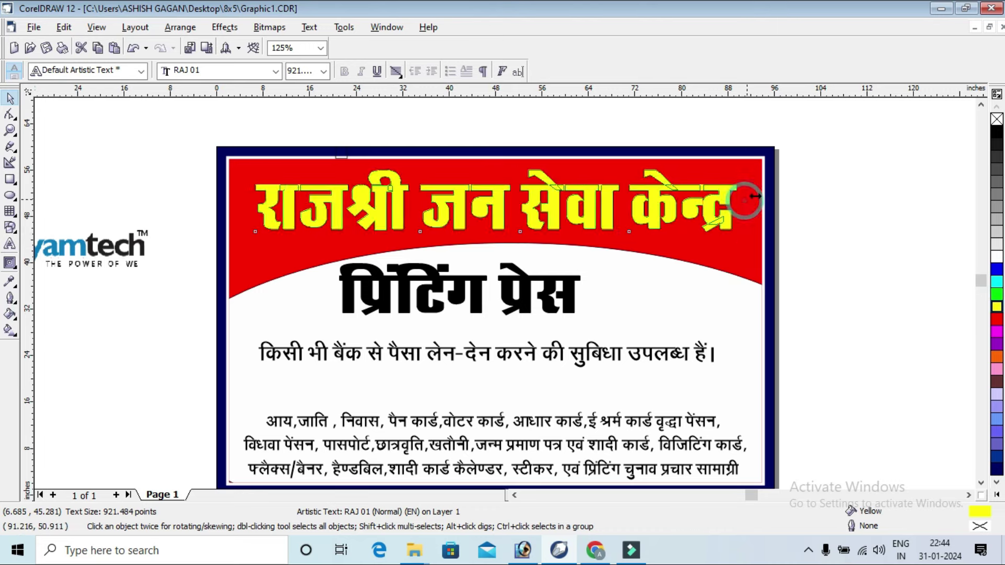
pyautogui.moveTo(249, 203); pyautogui.dragTo(237, 203)
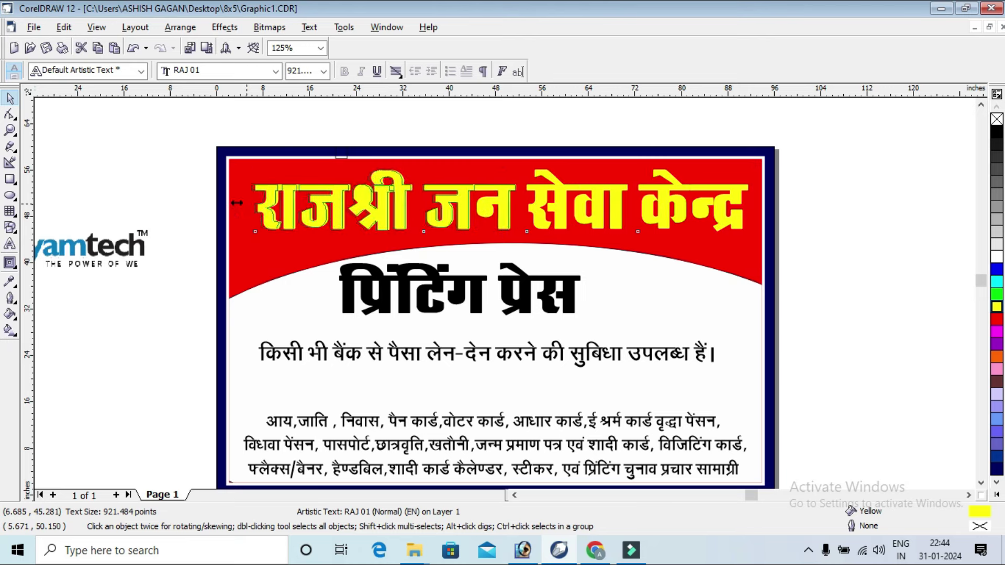
pyautogui.click(857, 212)
pyautogui.hotkey('ctrl', 's')
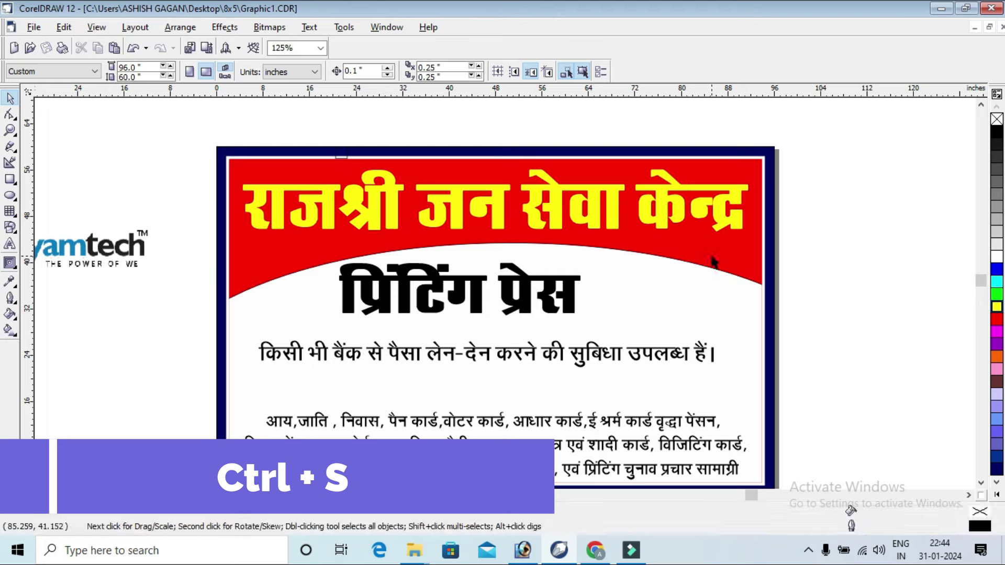
# Step: Move the प्रिंटिंग प्रेस subtitle onto the red arc and skew the clipped ellipse slightly
pyautogui.click(498, 304)
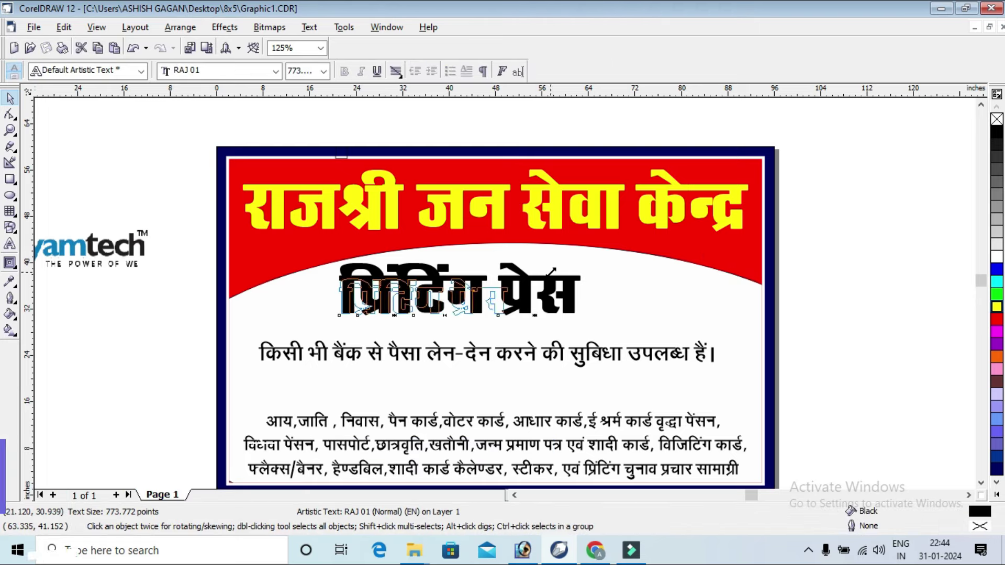
pyautogui.moveTo(498, 305); pyautogui.dragTo(410, 269)
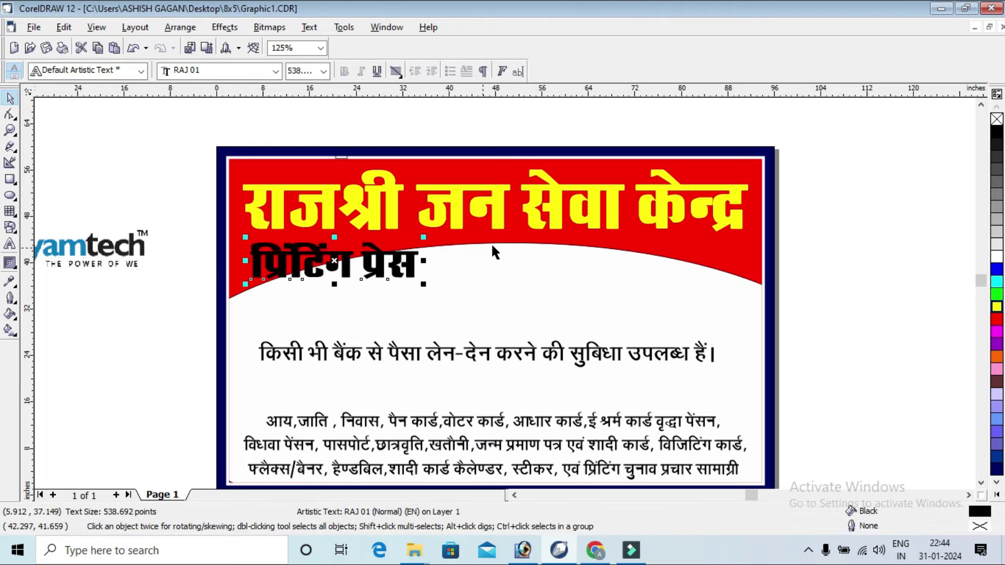
pyautogui.rightClick(530, 243)
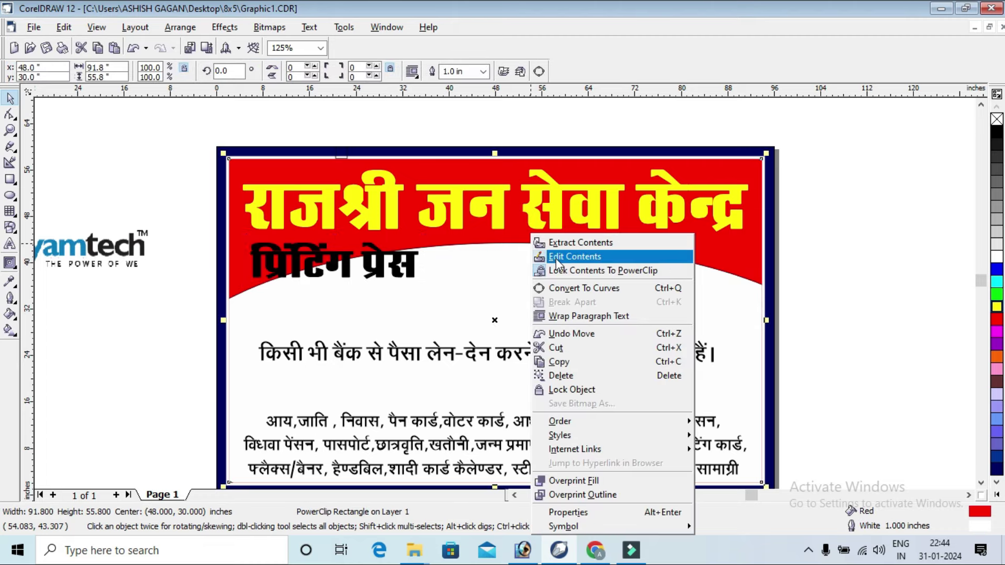
pyautogui.click(556, 261)
pyautogui.click(384, 296)
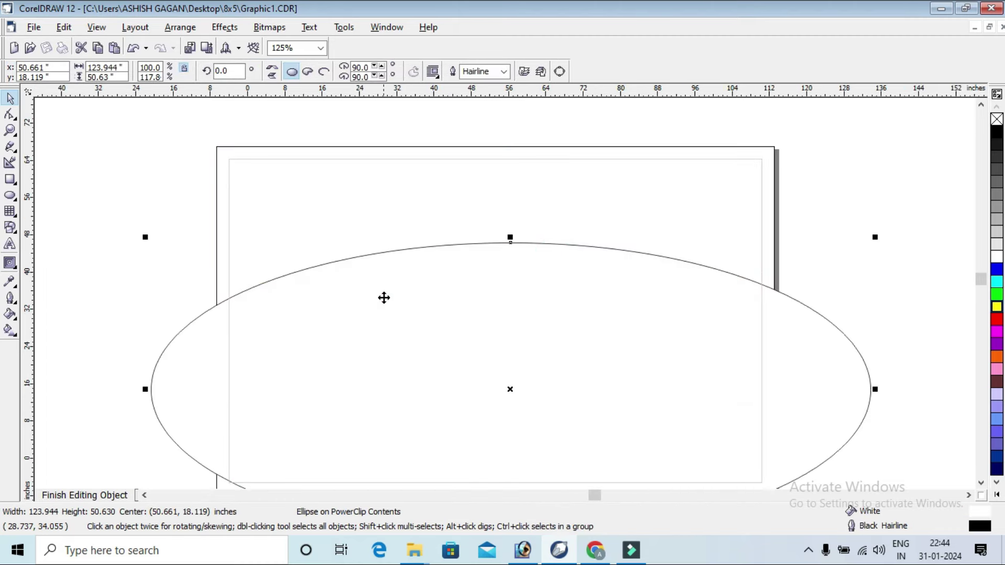
pyautogui.scroll(-1, 384, 295)
pyautogui.click(485, 346)
pyautogui.moveTo(187, 373); pyautogui.dragTo(191, 411)
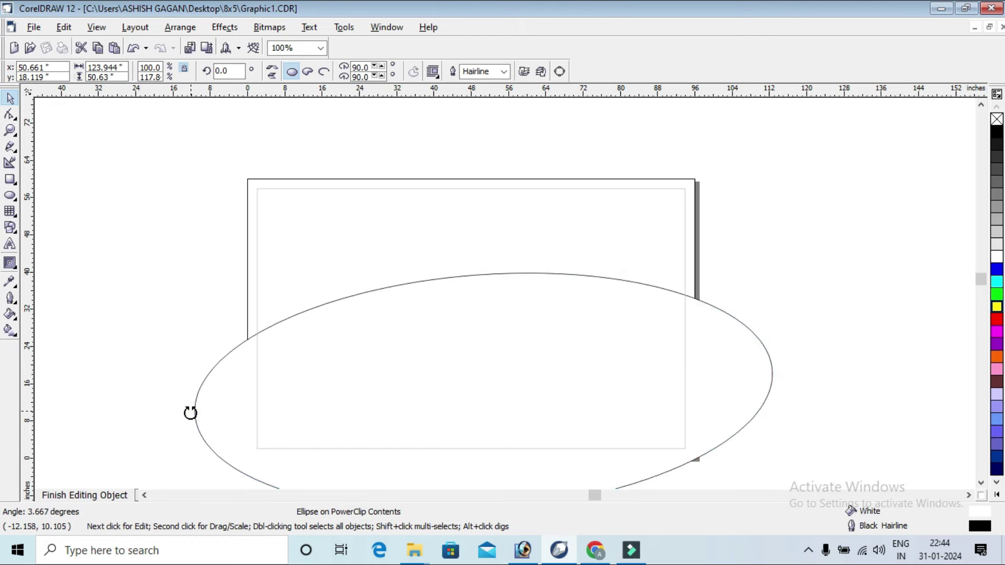
pyautogui.click(84, 495)
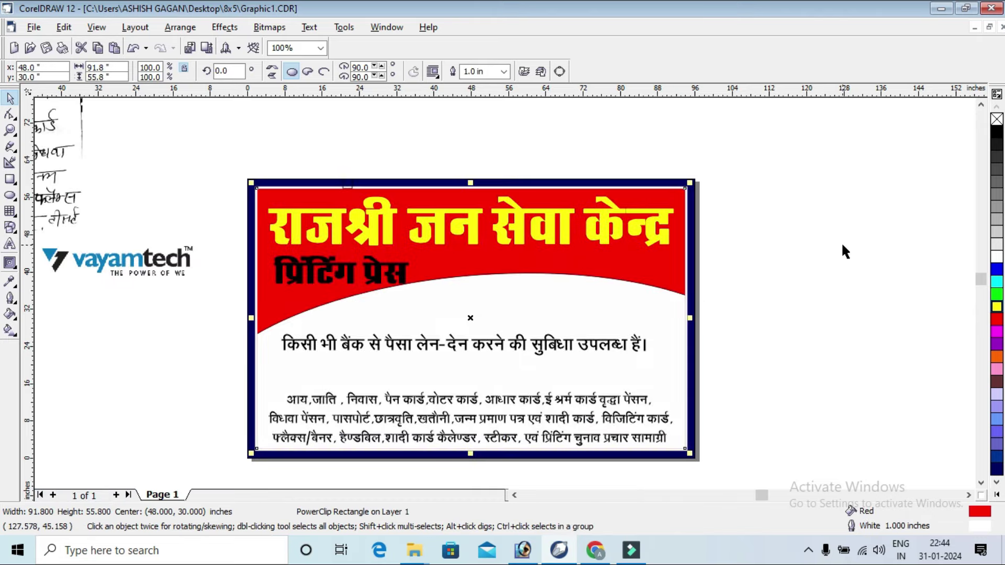
pyautogui.click(843, 245)
# Step: Shift the प्रिंटिंग प्रेस subtitle left, set it in RAJ 10, and stretch it taller
pyautogui.click(10, 130)
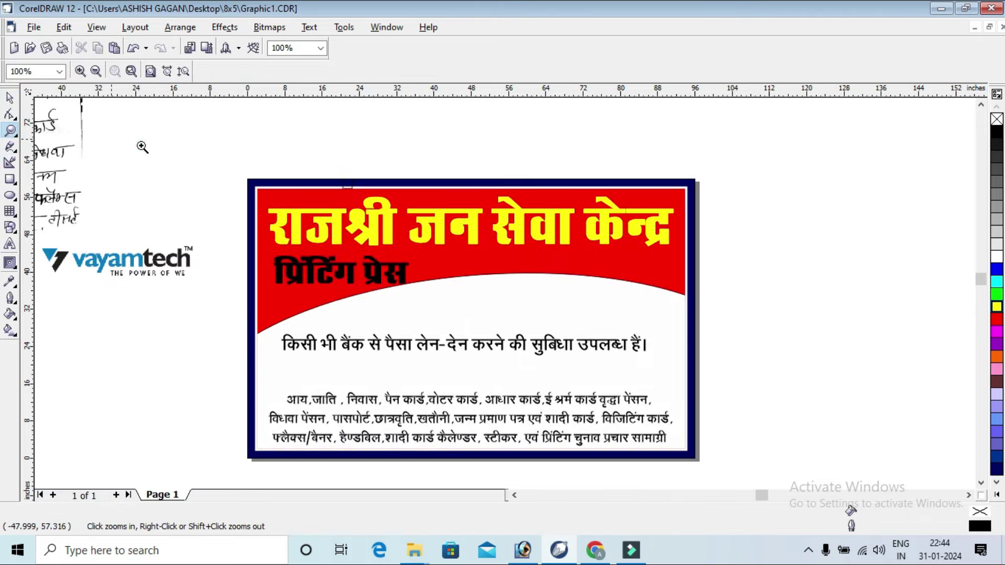
pyautogui.moveTo(175, 150); pyautogui.dragTo(890, 387)
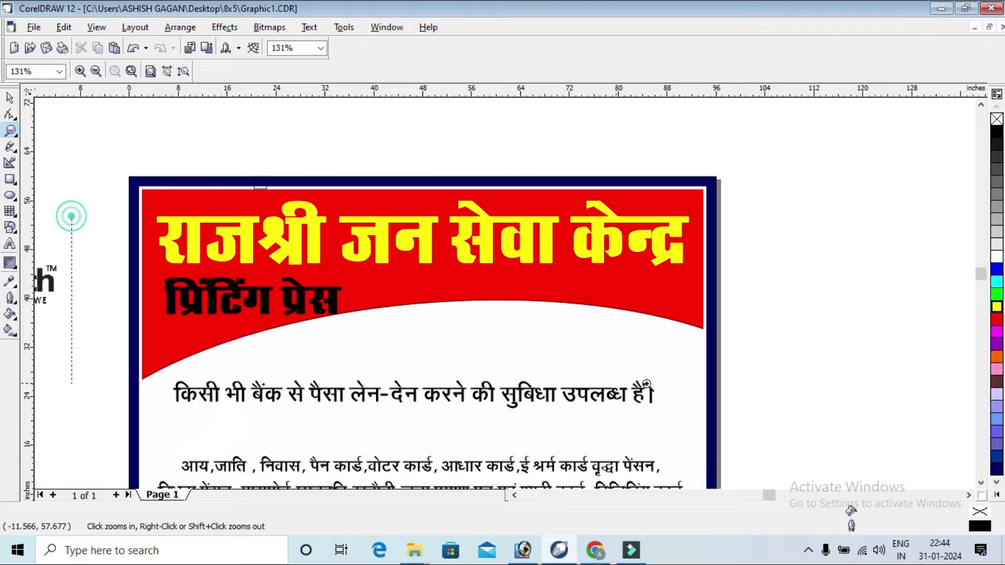
pyautogui.moveTo(72, 216); pyautogui.dragTo(647, 384)
pyautogui.click(10, 98)
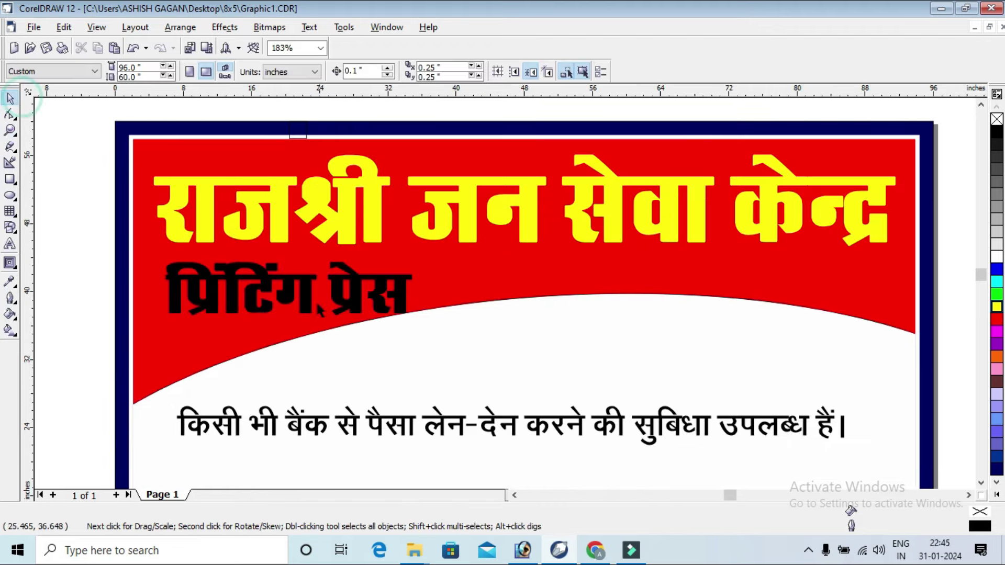
pyautogui.click(304, 287)
pyautogui.moveTo(303, 287)
pyautogui.mouseDown()
pyautogui.moveTo(835, 288)
pyautogui.moveTo(300, 286)
pyautogui.mouseUp()
pyautogui.click(239, 70)
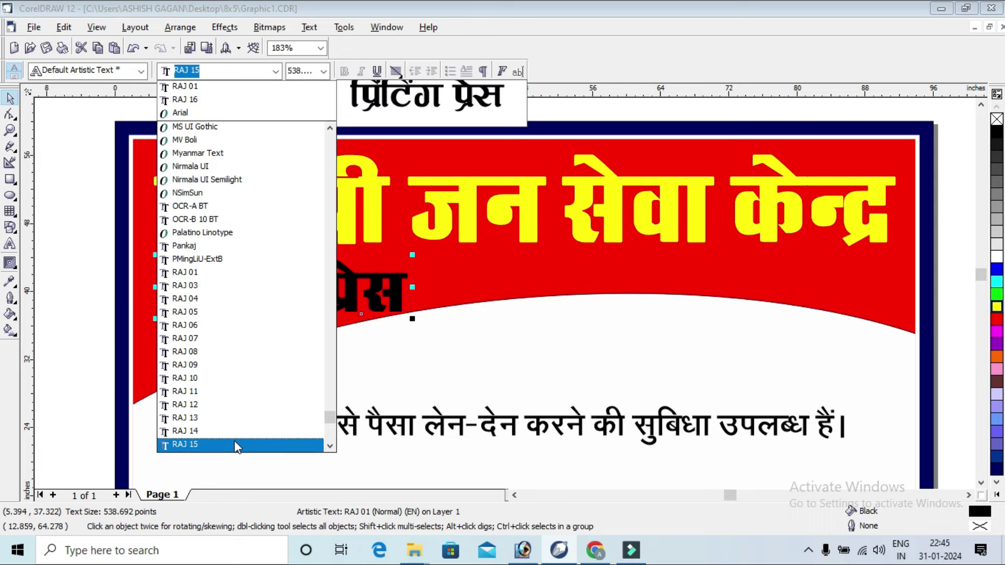
pyautogui.click(235, 378)
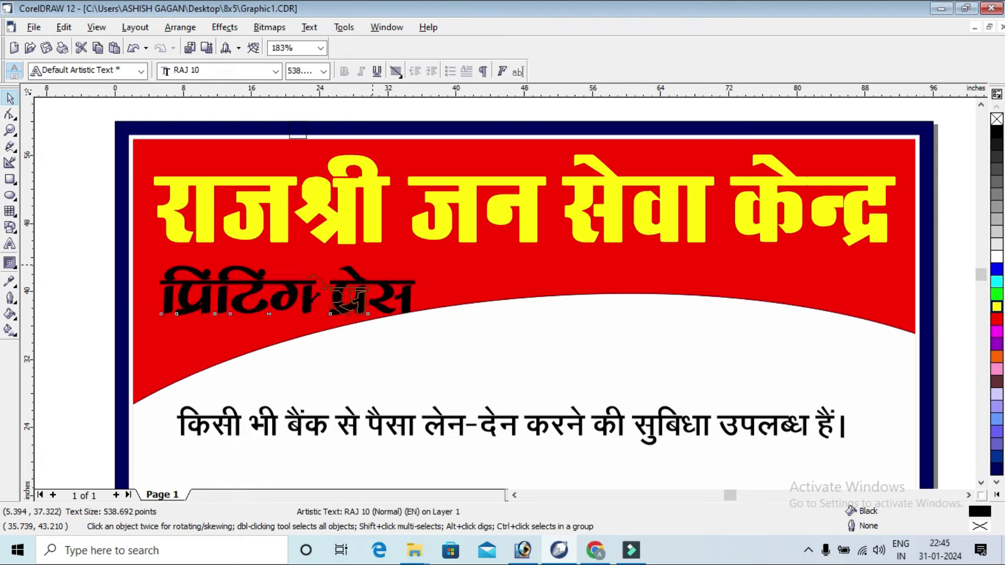
pyautogui.moveTo(268, 310); pyautogui.dragTo(268, 319)
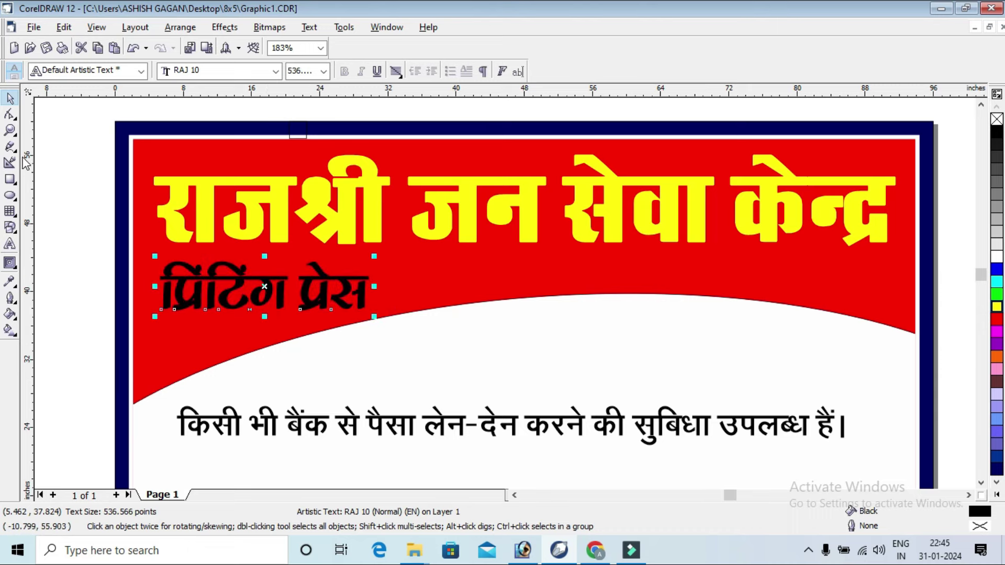
# Step: Draw a rectangle framing the प्रिंटिंग प्रेस subtitle
pyautogui.click(10, 130)
pyautogui.moveTo(78, 230); pyautogui.dragTo(526, 362)
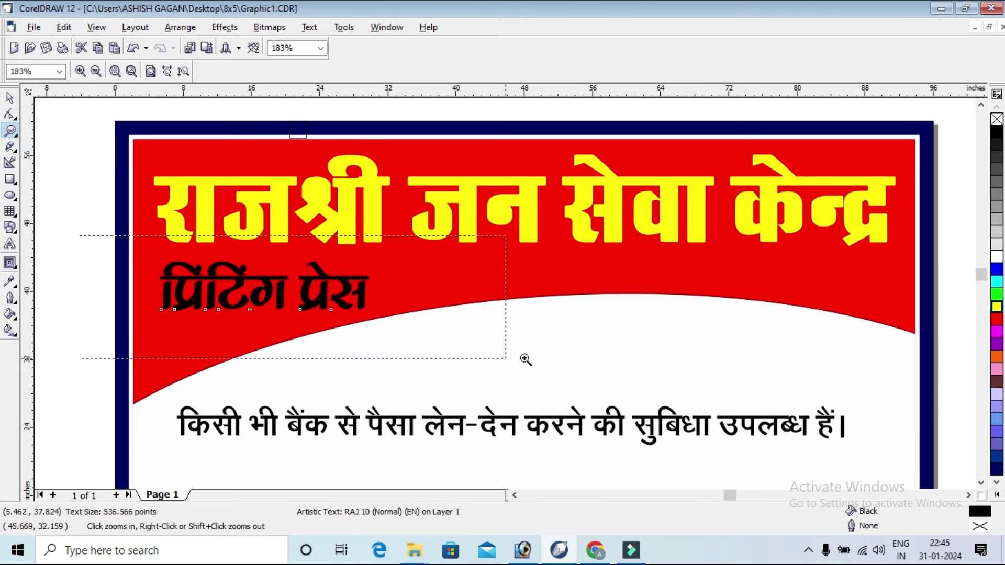
pyautogui.click(10, 180)
pyautogui.moveTo(169, 211)
pyautogui.mouseDown()
pyautogui.moveTo(691, 314)
pyautogui.moveTo(708, 308)
pyautogui.mouseUp()
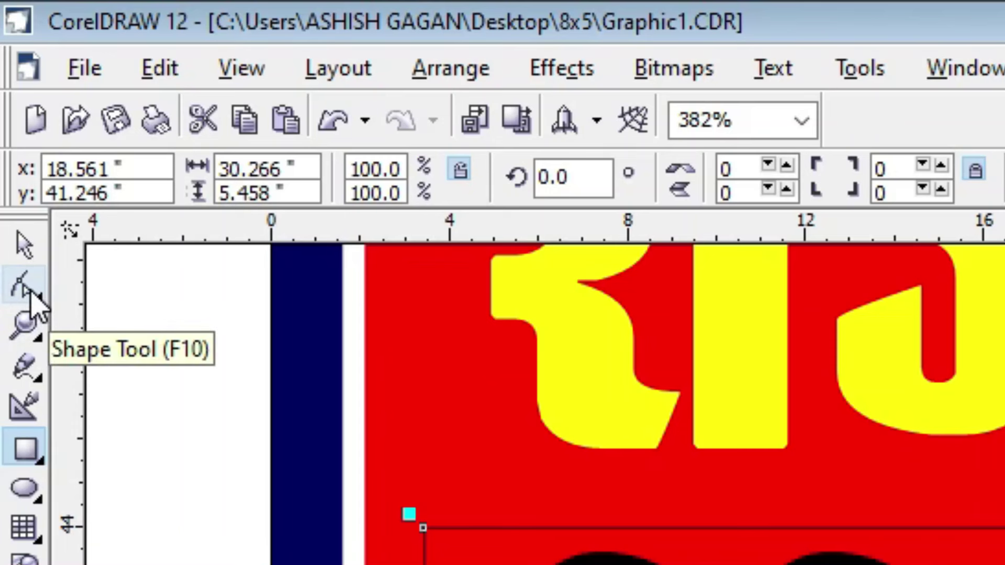
pyautogui.click(10, 115)
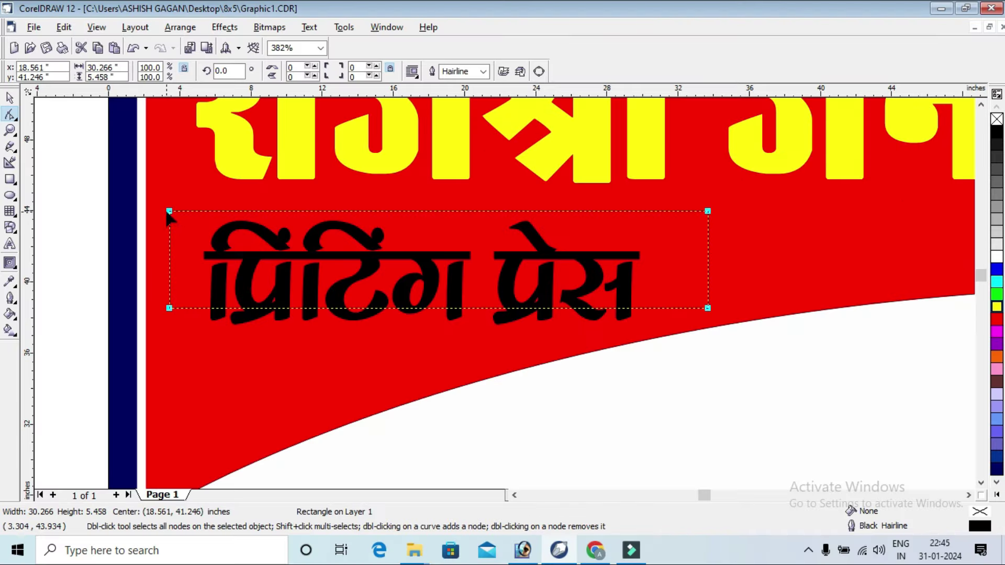
# Step: Round the rectangle into a pill, fill it dark green, and bring the subtitle in front
pyautogui.click(170, 211)
pyautogui.moveTo(198, 226); pyautogui.dragTo(217, 211)
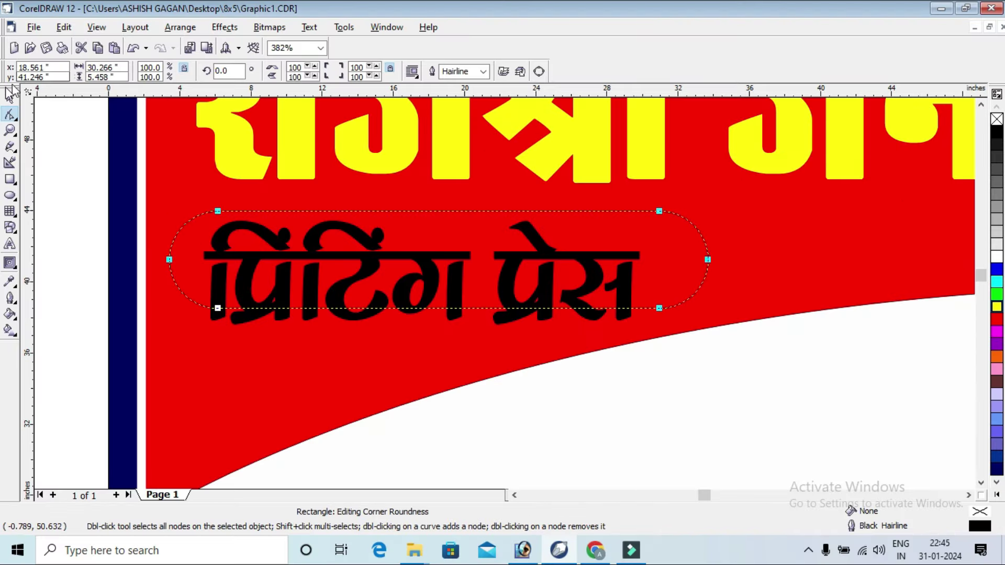
pyautogui.click(10, 100)
pyautogui.click(253, 321)
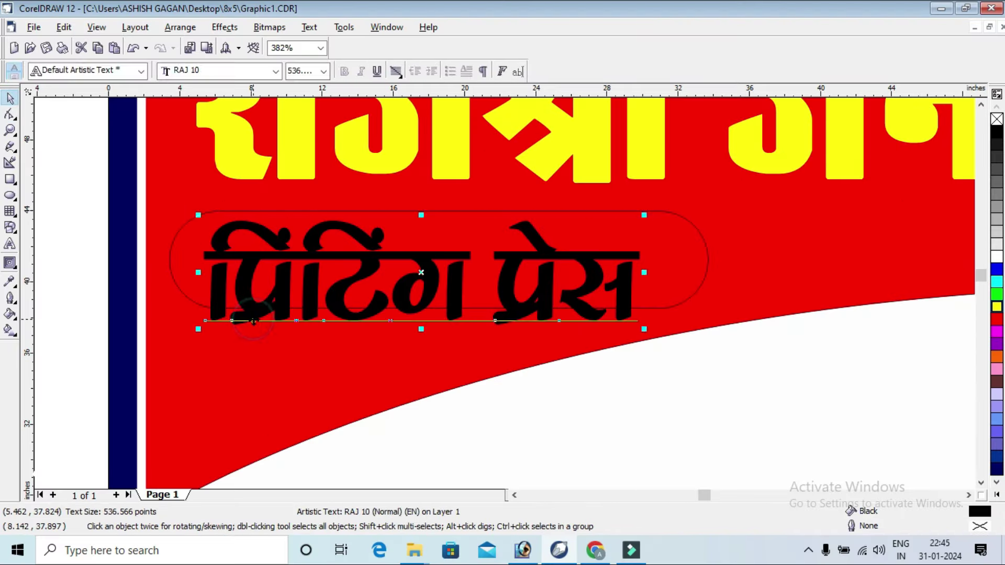
pyautogui.hotkey('shift', 'pageup')
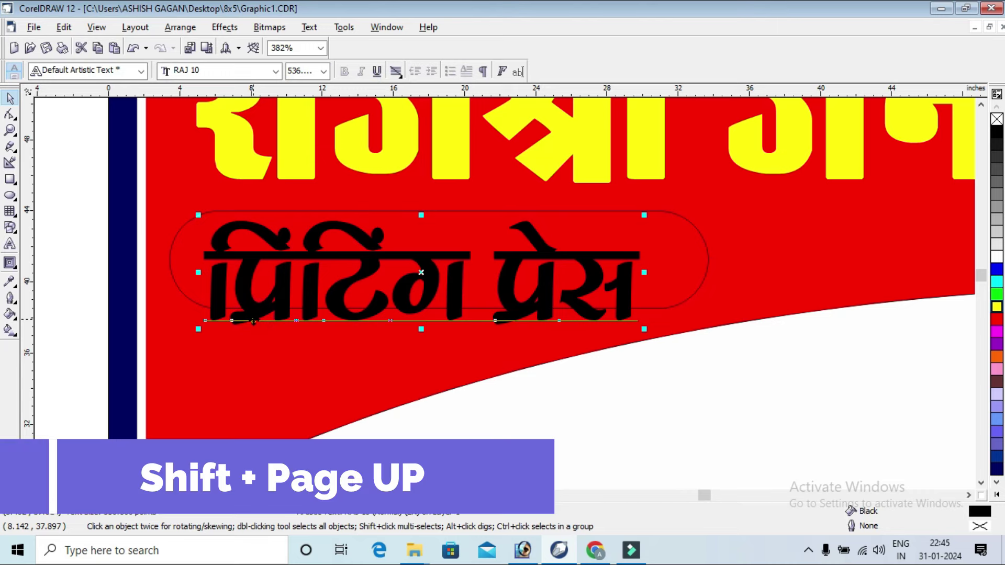
pyautogui.click(698, 244)
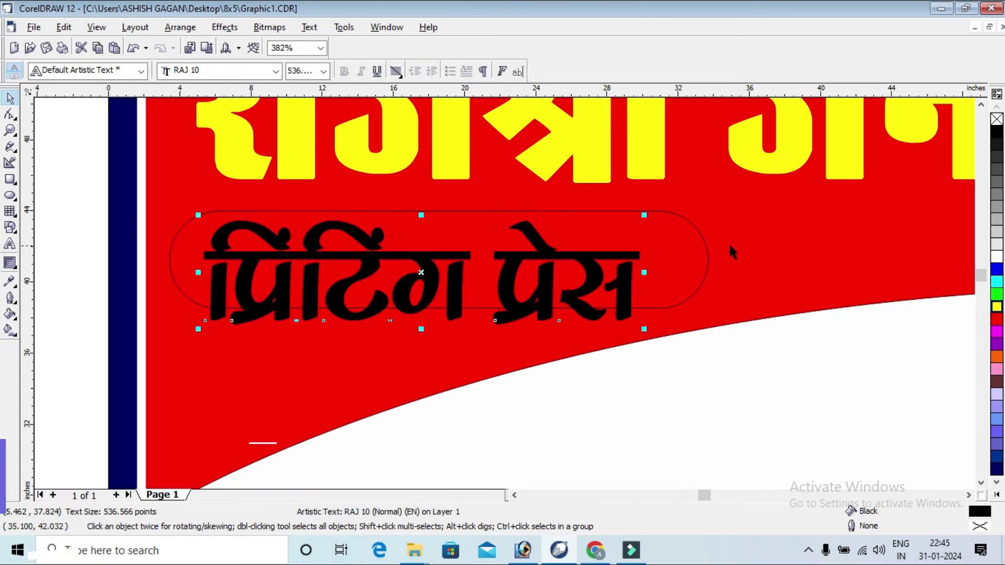
pyautogui.click(997, 296)
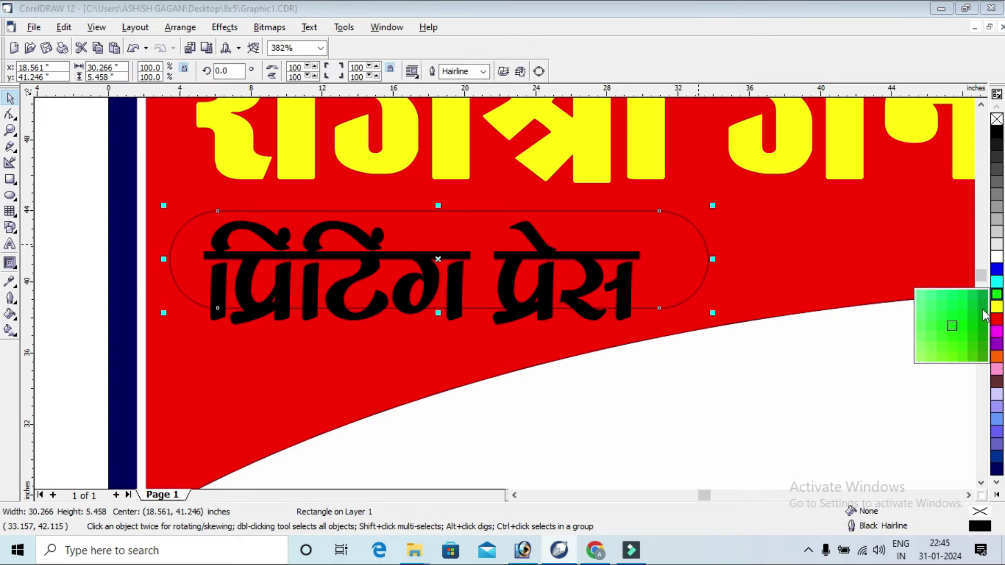
pyautogui.click(984, 316)
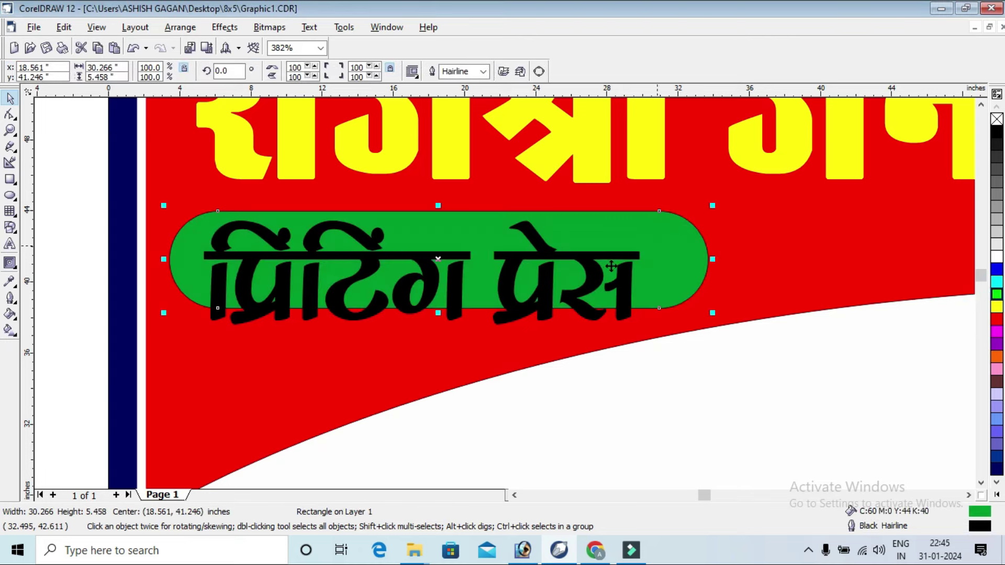
# Step: Make the subtitle white and scale it to fit inside the green pill
pyautogui.click(591, 270)
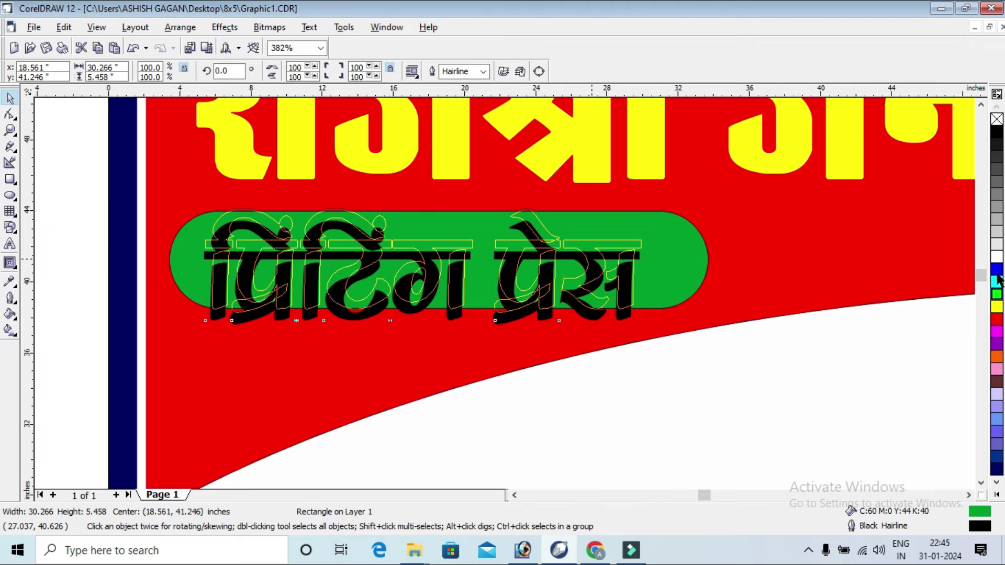
pyautogui.click(996, 256)
pyautogui.moveTo(647, 204)
pyautogui.mouseDown()
pyautogui.moveTo(612, 254)
pyautogui.moveTo(589, 256)
pyautogui.mouseUp()
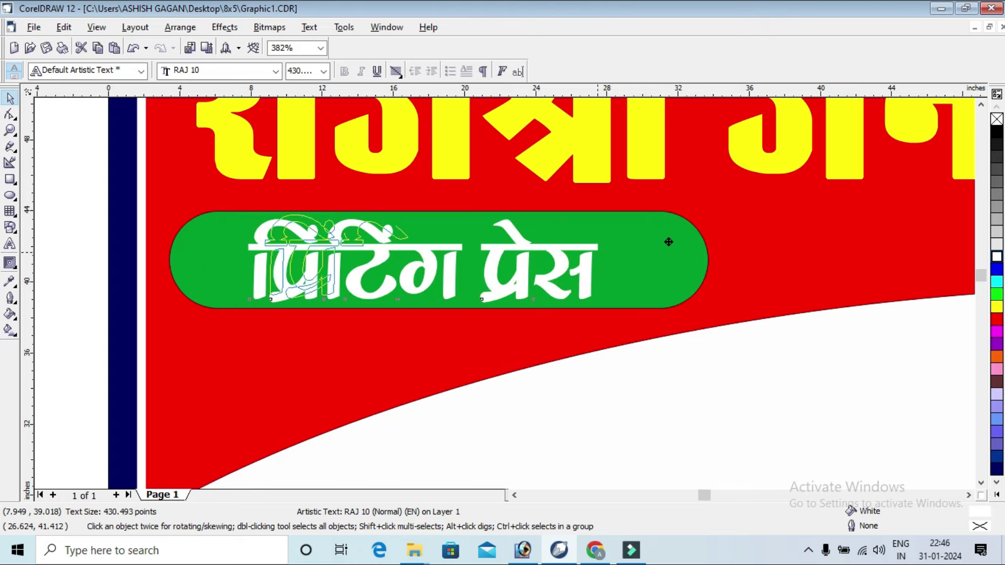
pyautogui.moveTo(610, 215); pyautogui.dragTo(680, 242)
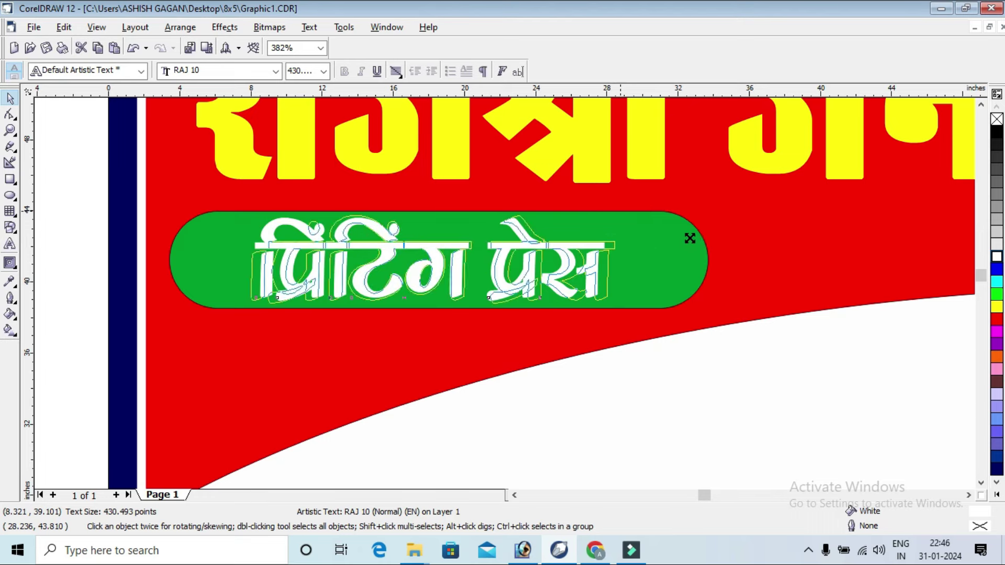
pyautogui.moveTo(679, 242); pyautogui.dragTo(696, 235)
pyautogui.press('Tab')
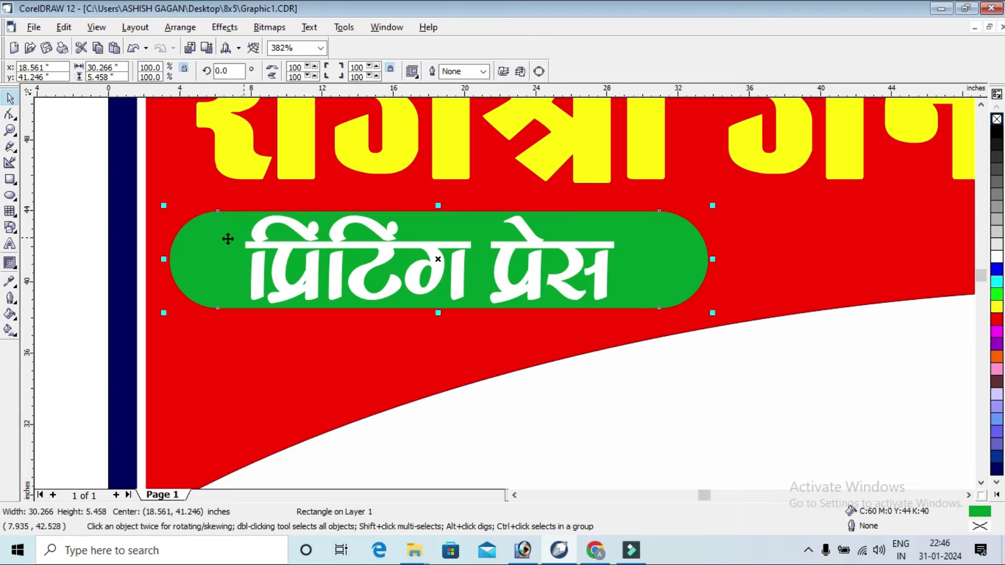
pyautogui.scroll(-1, 131, 254)
pyautogui.click(89, 199)
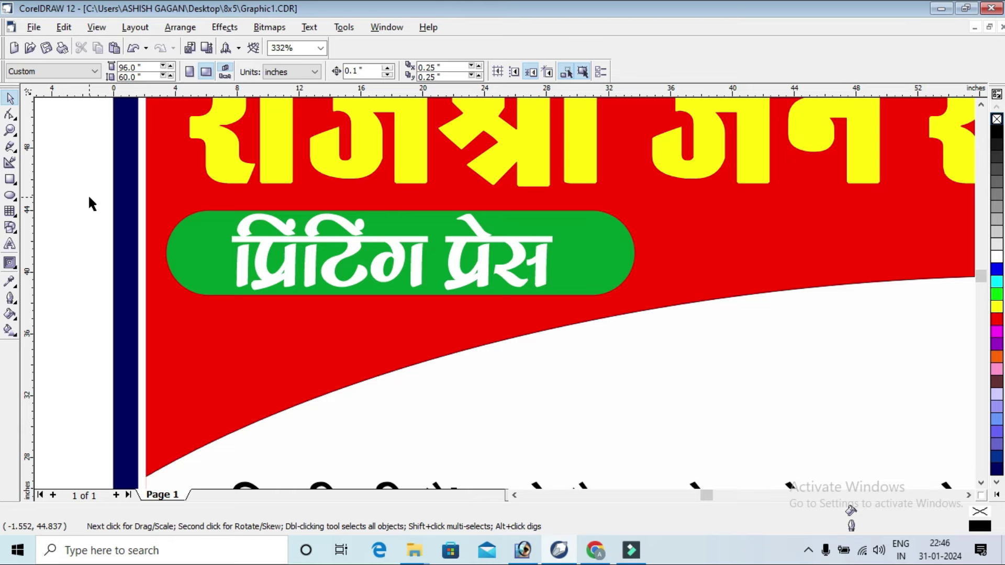
# Step: Nudge the lower Hindi text down slightly and colour it red
pyautogui.press('F4')
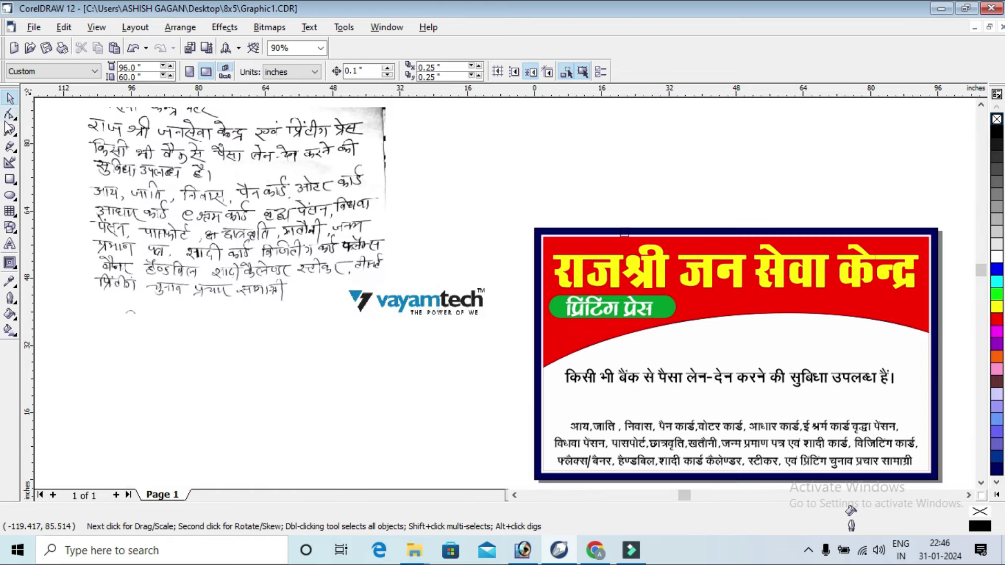
pyautogui.click(9, 130)
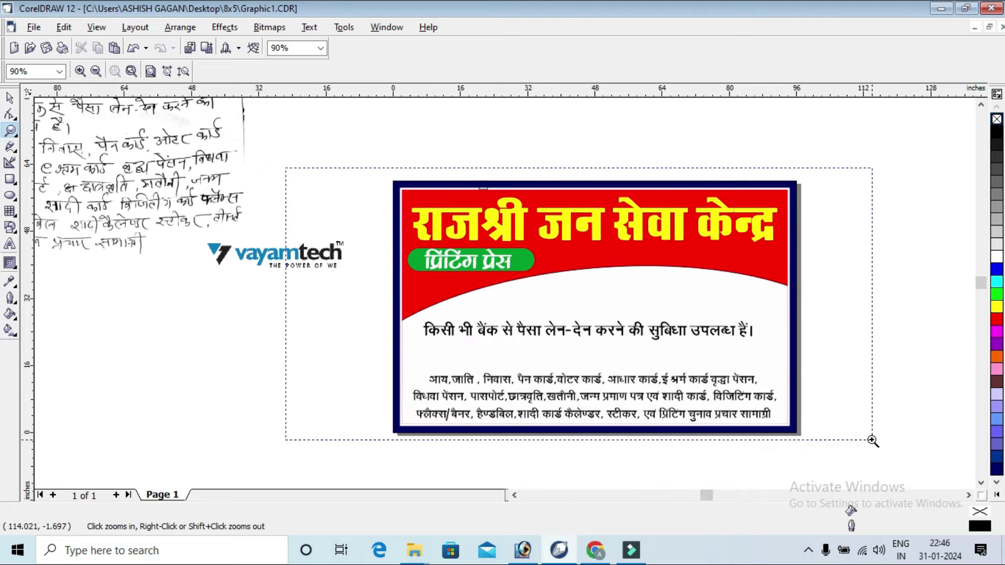
pyautogui.moveTo(269, 108); pyautogui.dragTo(920, 483)
pyautogui.moveTo(854, 463); pyautogui.dragTo(858, 416)
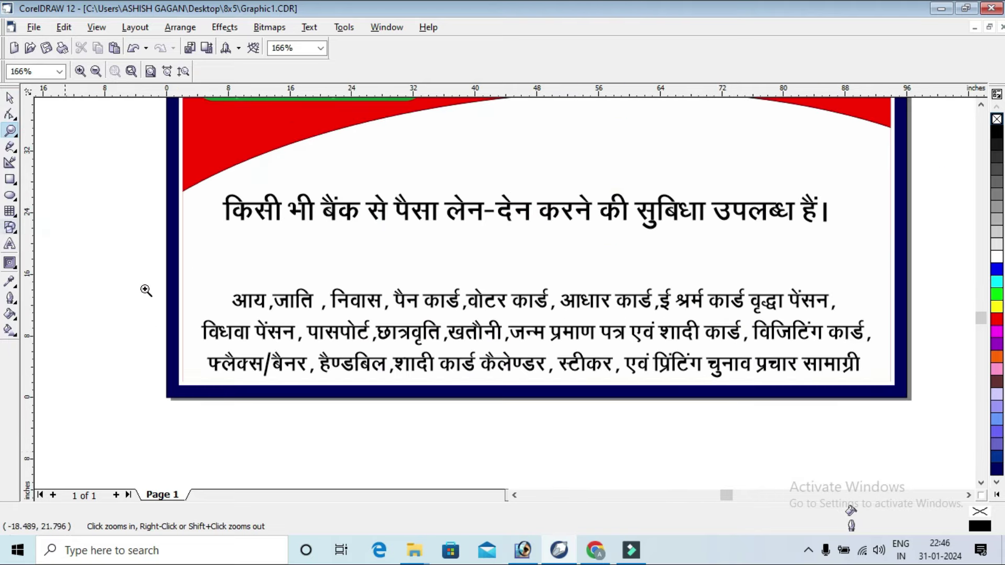
pyautogui.click(9, 99)
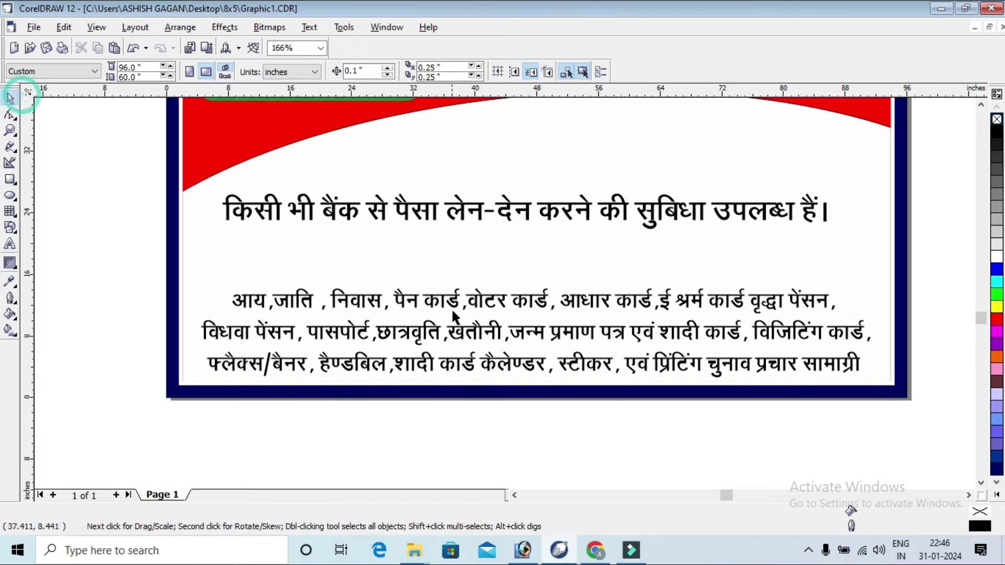
pyautogui.click(464, 297)
pyautogui.moveTo(490, 302); pyautogui.dragTo(487, 306)
pyautogui.click(996, 321)
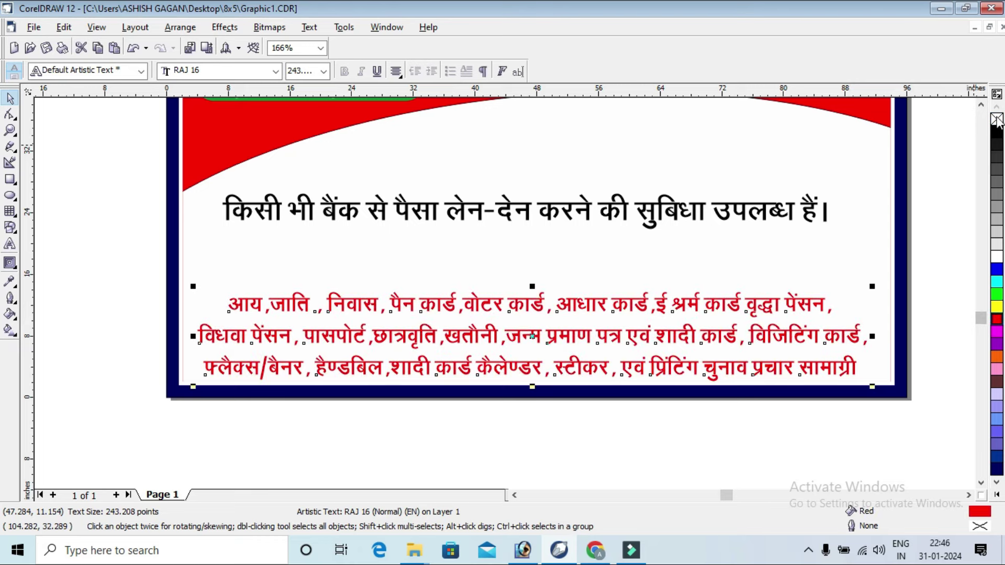
pyautogui.click(12, 181)
# Step: Draw a full-width rectangle over the Hindi bank-transaction line and fill it dark red
pyautogui.moveTo(182, 269); pyautogui.dragTo(891, 313)
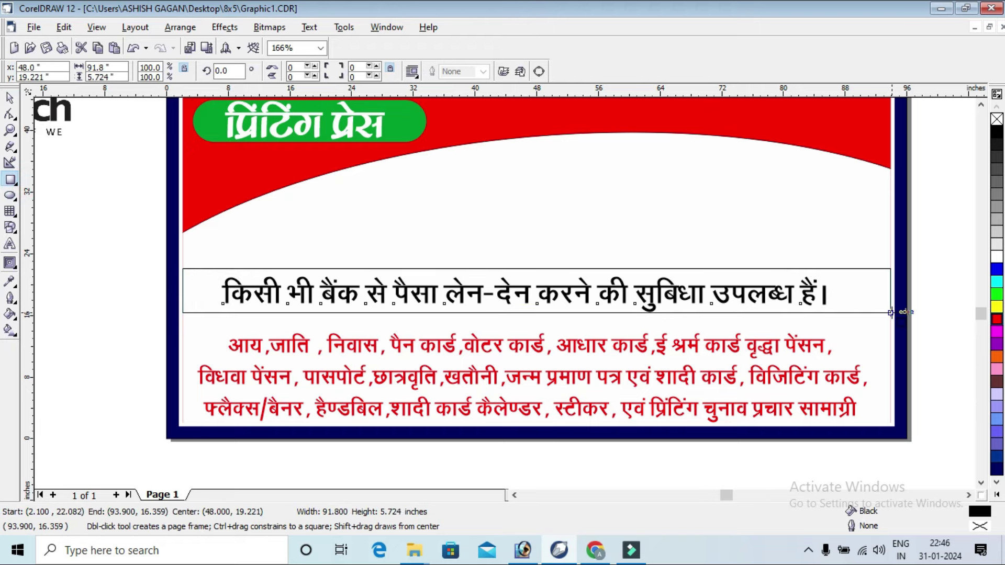
pyautogui.press('space')
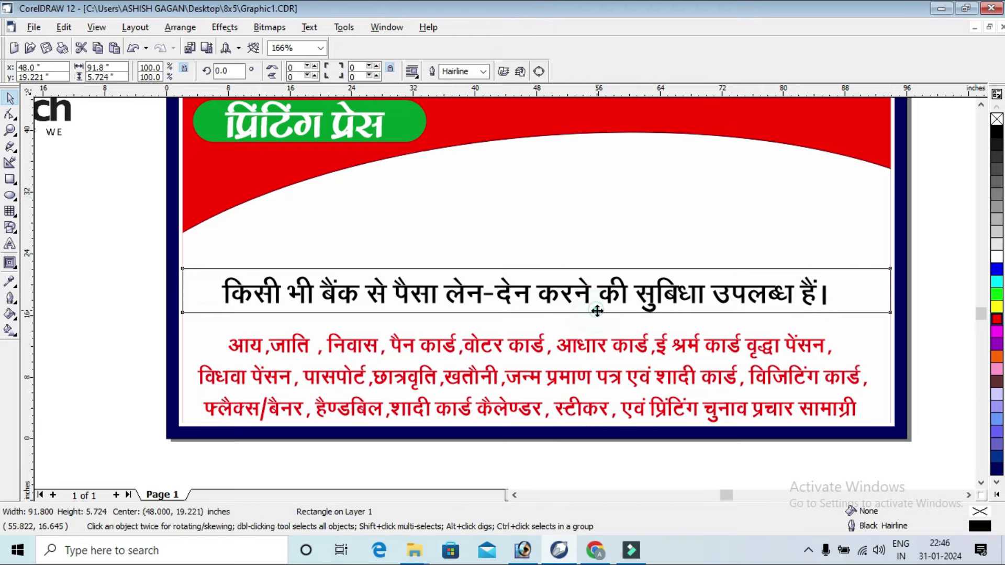
pyautogui.moveTo(597, 320); pyautogui.dragTo(597, 327)
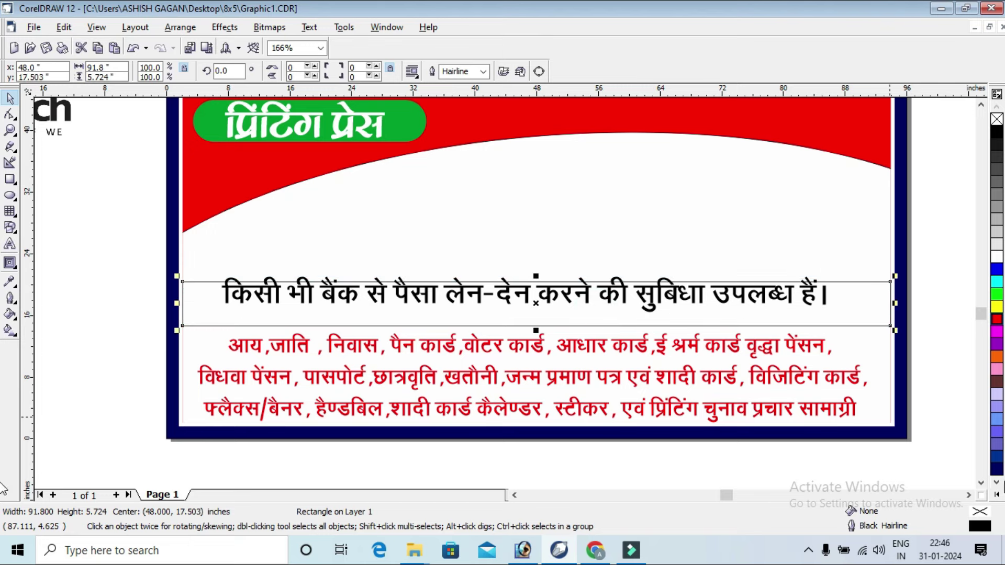
pyautogui.click(994, 471)
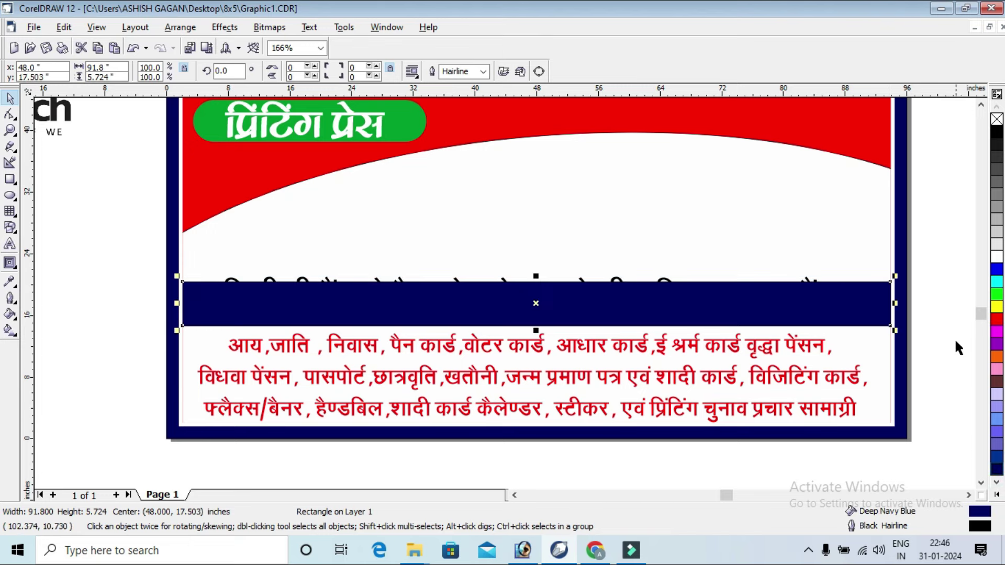
pyautogui.click(954, 327)
pyautogui.click(809, 279)
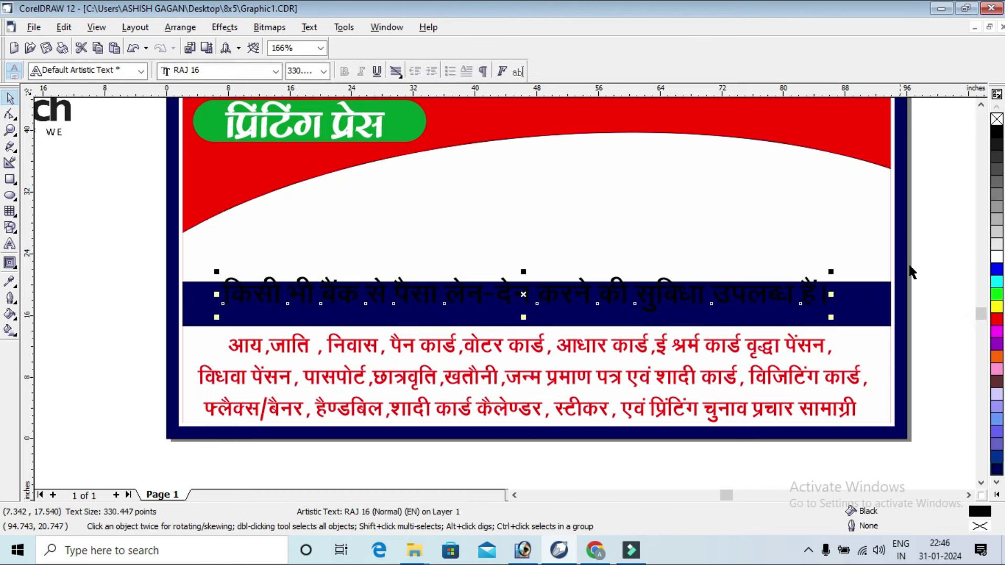
pyautogui.click(951, 251)
pyautogui.click(876, 303)
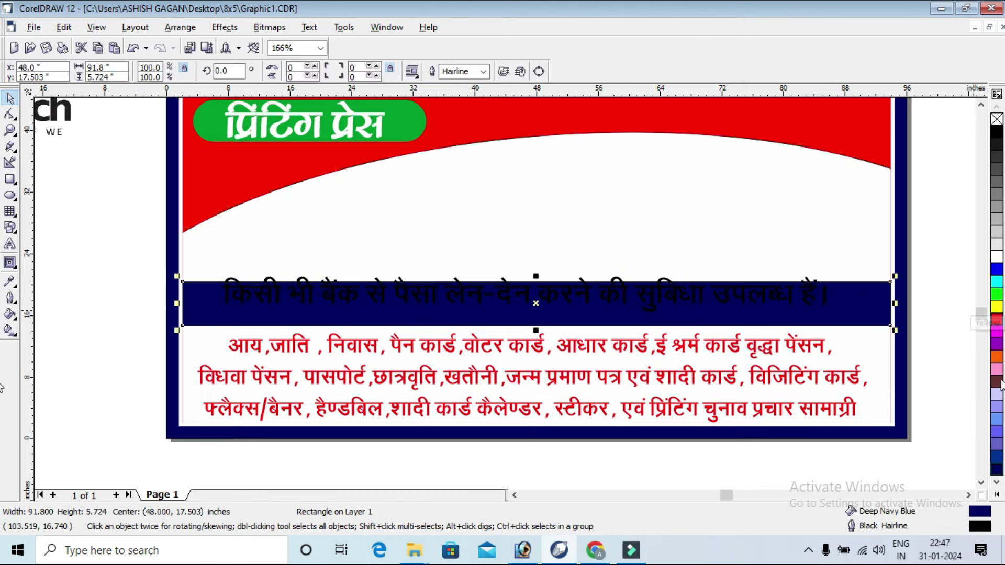
pyautogui.click(996, 495)
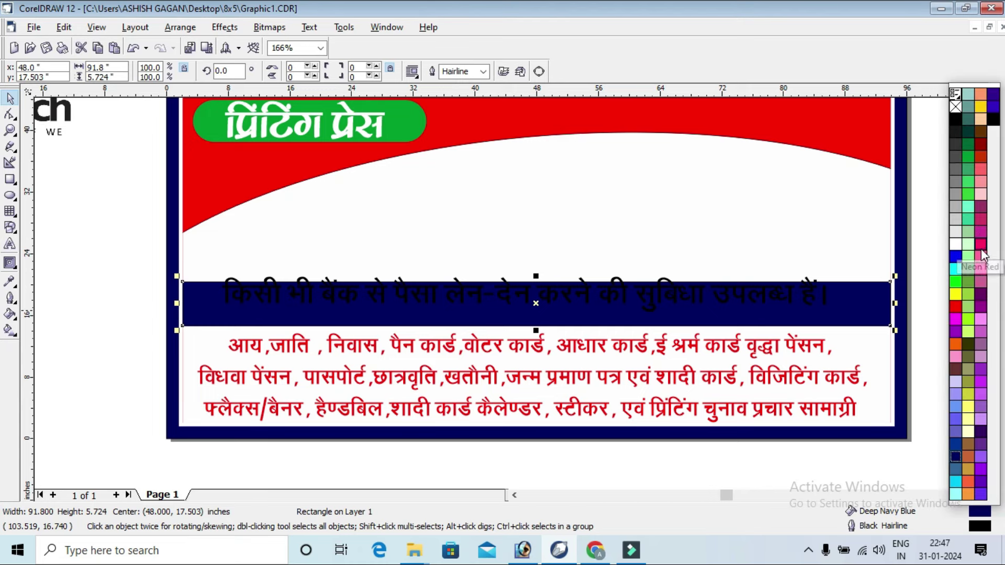
pyautogui.click(956, 308)
pyautogui.click(941, 339)
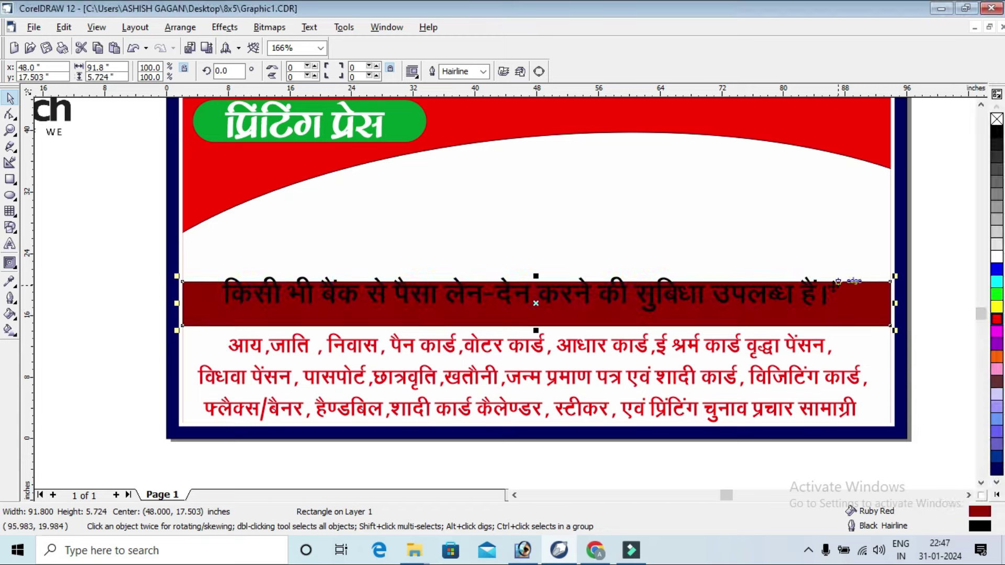
# Step: Make the Hindi line white and centre it on the dark red band
pyautogui.click(810, 297)
pyautogui.moveTo(810, 295); pyautogui.dragTo(814, 299)
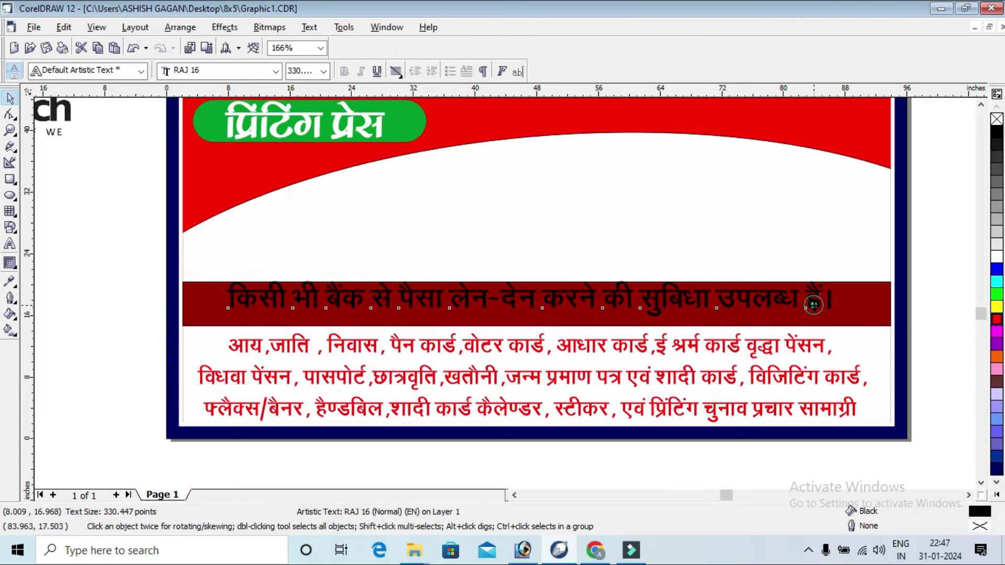
pyautogui.click(997, 257)
pyautogui.keyDown('shift'); pyautogui.click(859, 294); pyautogui.keyUp('shift')
pyautogui.press('c')
pyautogui.press('e')
pyautogui.click(972, 255)
# Step: Drag the vayamtech logo onto the banner's left, scale it down, and zoom in on it
pyautogui.scroll(-1, 637, 264)
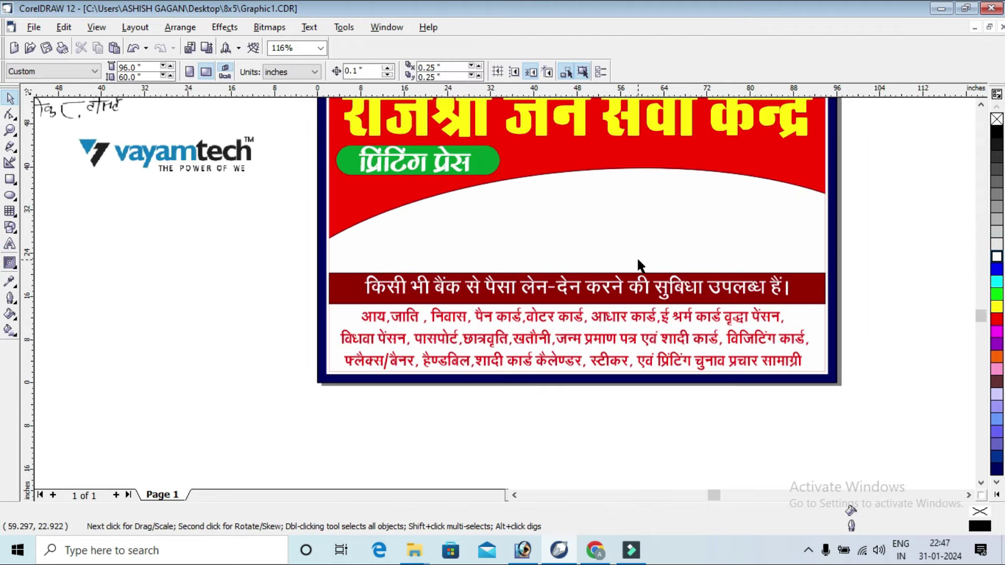
pyautogui.scroll(2, 899, 171)
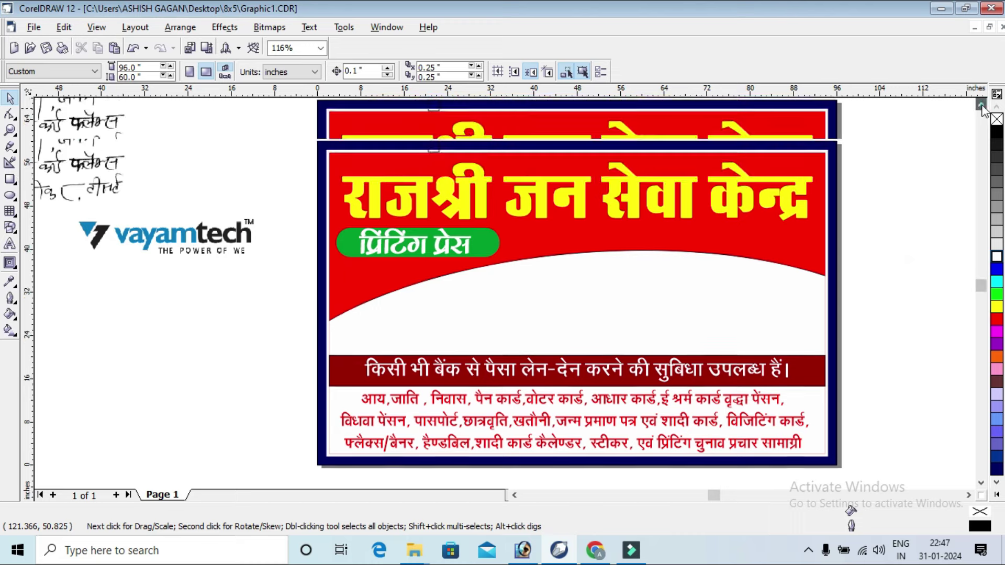
pyautogui.moveTo(177, 245)
pyautogui.mouseDown()
pyautogui.moveTo(465, 322)
pyautogui.moveTo(442, 335)
pyautogui.mouseUp()
pyautogui.moveTo(528, 302); pyautogui.dragTo(434, 328)
pyautogui.click(11, 131)
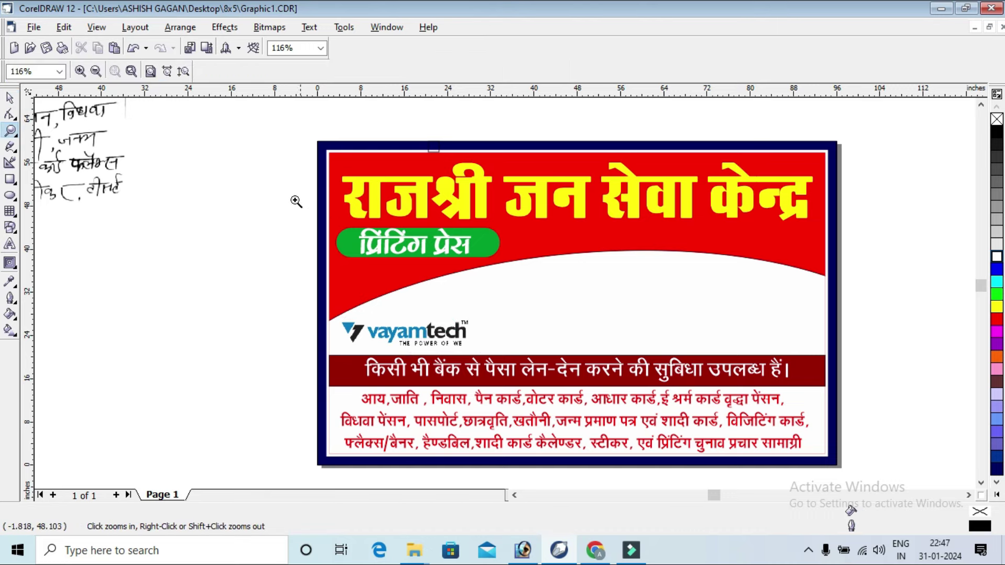
pyautogui.moveTo(325, 202); pyautogui.dragTo(892, 430)
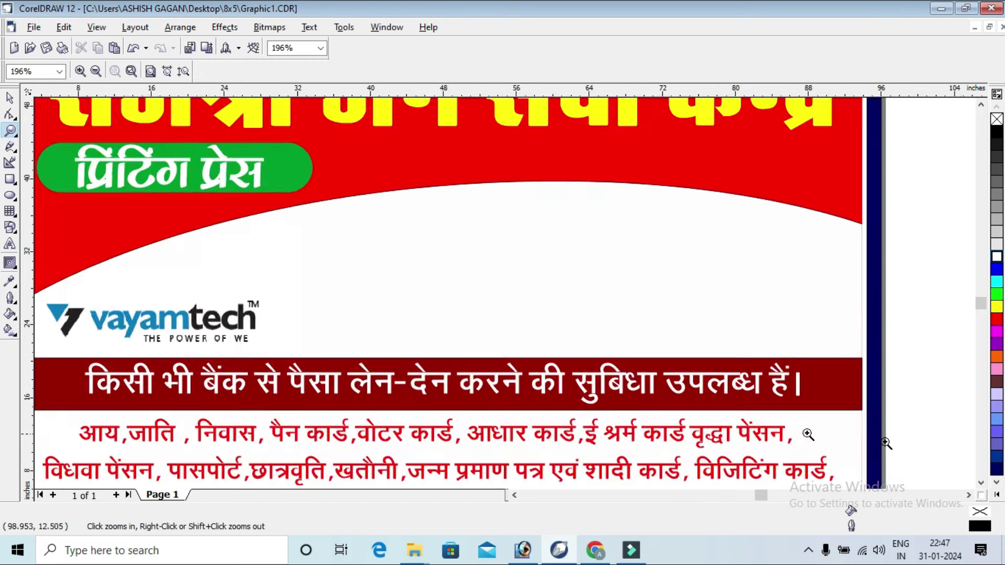
pyautogui.click(11, 96)
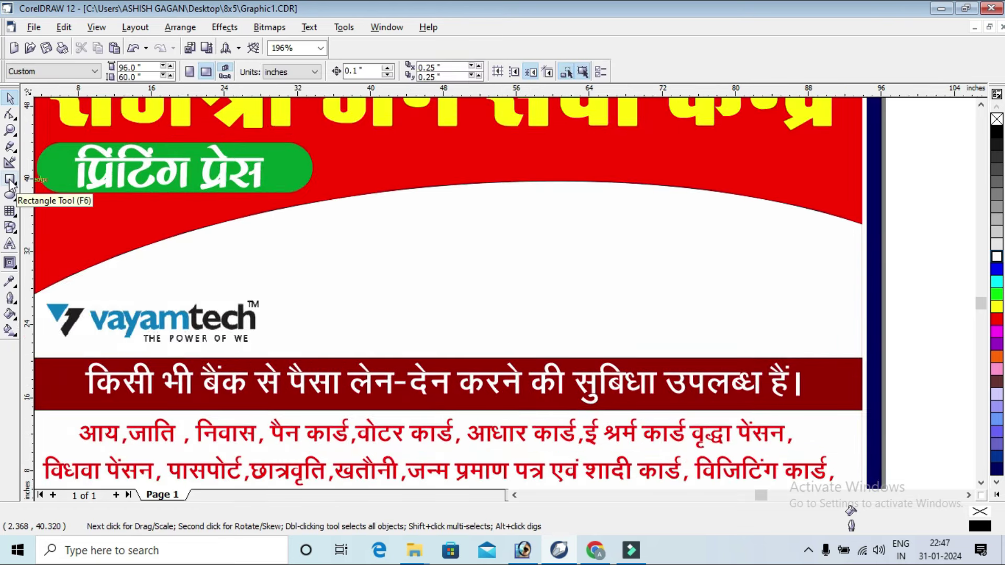
# Step: Draw a square above the dark red band, rotate it 45° into a diamond, and round its corners
pyautogui.click(10, 180)
pyautogui.moveTo(307, 229)
pyautogui.mouseDown()
pyautogui.moveTo(432, 316)
pyautogui.moveTo(425, 309)
pyautogui.mouseUp()
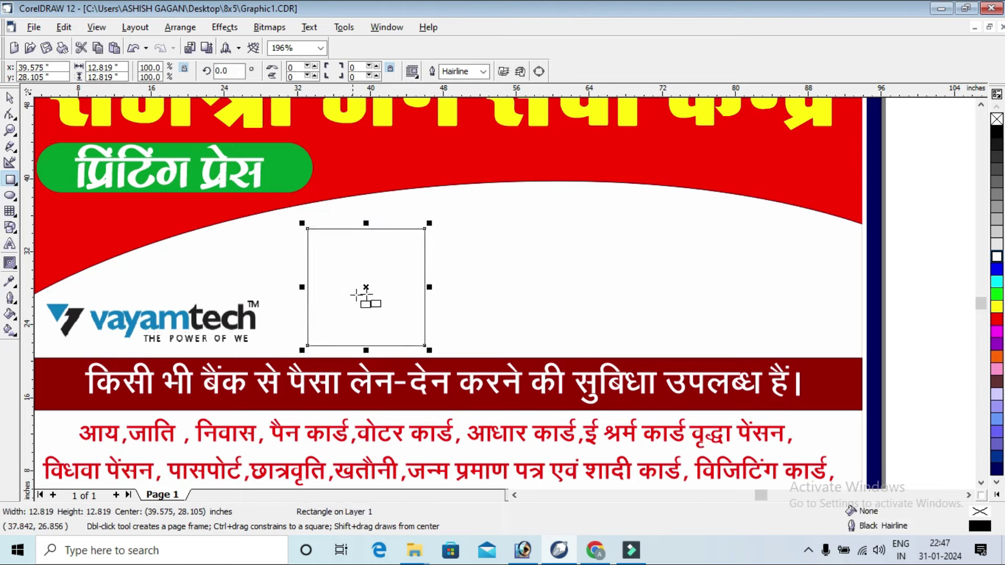
pyautogui.press('space')
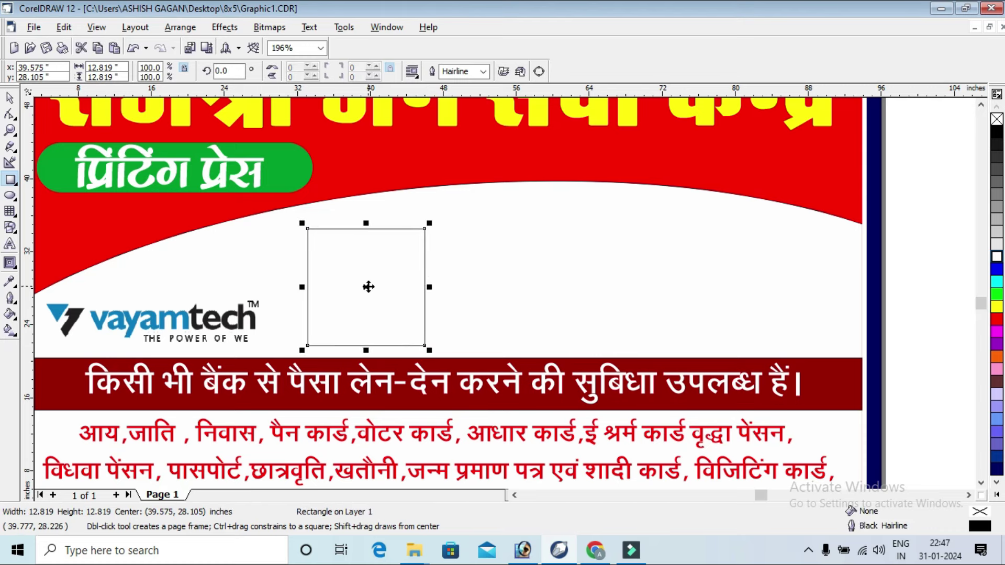
pyautogui.click(368, 287)
pyautogui.moveTo(428, 223); pyautogui.dragTo(462, 284)
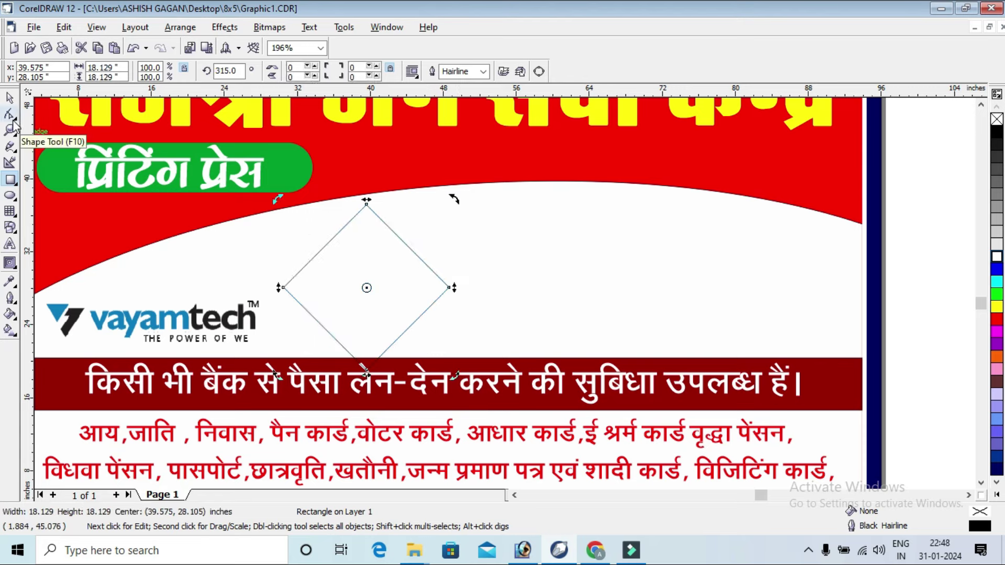
pyautogui.click(11, 115)
pyautogui.moveTo(366, 206)
pyautogui.mouseDown()
pyautogui.moveTo(374, 226)
pyautogui.moveTo(373, 215)
pyautogui.mouseUp()
# Step: Make two copies of the diamond to its right and select all three
pyautogui.press('space')
pyautogui.moveTo(387, 267)
pyautogui.mouseDown()
pyautogui.moveTo(639, 257)
pyautogui.moveTo(455, 250)
pyautogui.mouseUp()
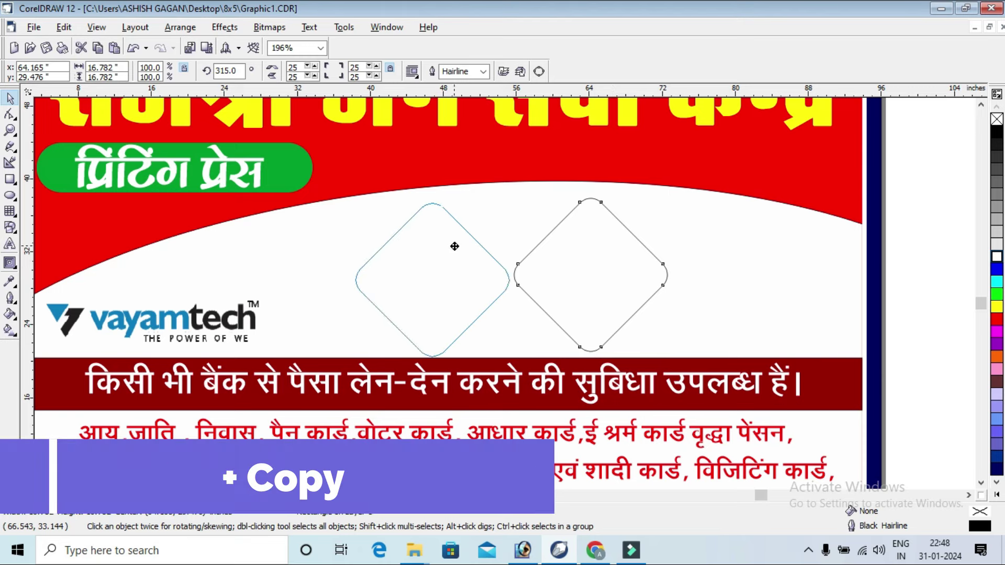
pyautogui.moveTo(464, 245); pyautogui.dragTo(453, 251)
pyautogui.moveTo(734, 254); pyautogui.dragTo(757, 250)
pyautogui.keyDown('shift'); pyautogui.click(592, 258); pyautogui.keyUp('shift')
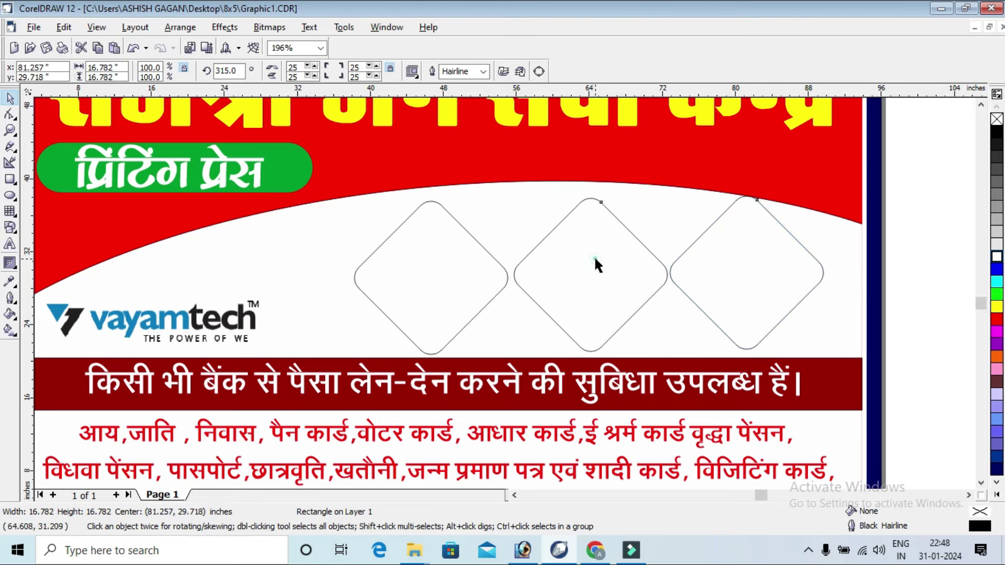
pyautogui.keyDown('shift'); pyautogui.click(444, 254); pyautogui.keyUp('shift')
# Step: Align the three diamonds level, shrink them slightly and move them left
pyautogui.press('e')
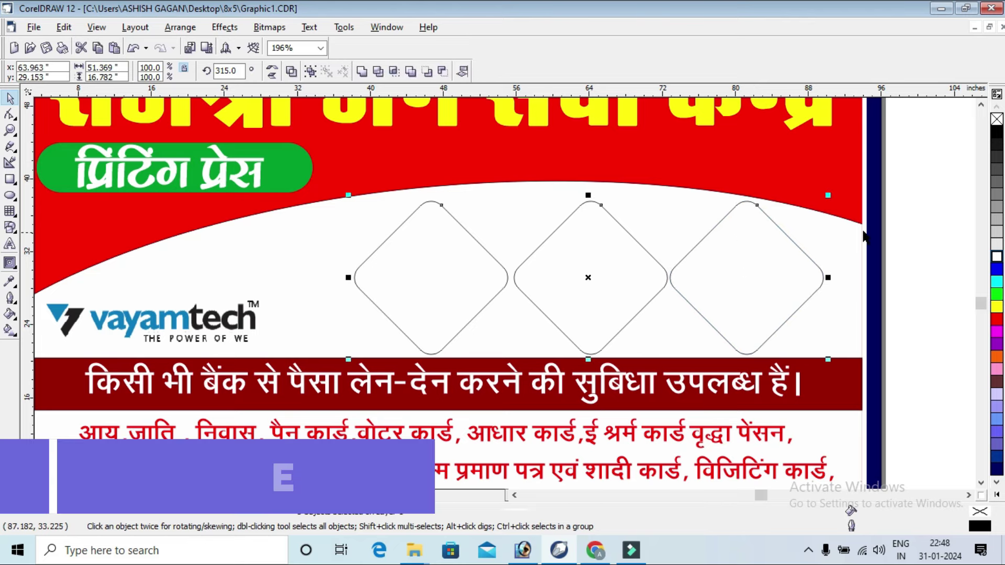
pyautogui.moveTo(827, 195); pyautogui.dragTo(757, 233)
pyautogui.moveTo(695, 273); pyautogui.dragTo(633, 269)
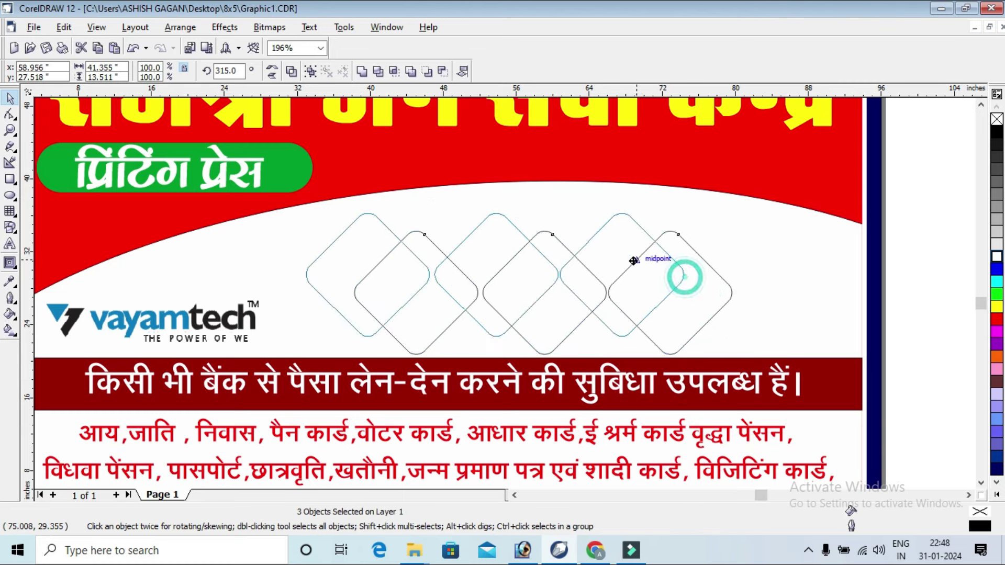
pyautogui.click(919, 181)
# Step: Copy two diamonds up into a top row and nudge the top-left one into place
pyautogui.moveTo(635, 285)
pyautogui.mouseDown()
pyautogui.moveTo(571, 203)
pyautogui.moveTo(445, 198)
pyautogui.mouseUp()
pyautogui.keyDown('shift'); pyautogui.click(571, 206); pyautogui.keyUp('shift')
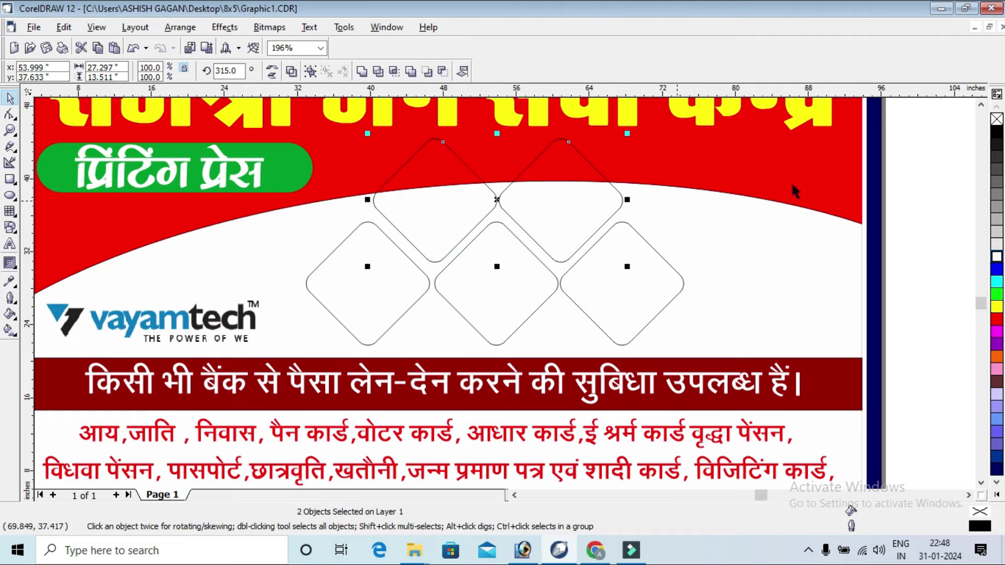
pyautogui.press('Escape')
pyautogui.scroll(-1, 656, 243)
pyautogui.click(479, 214)
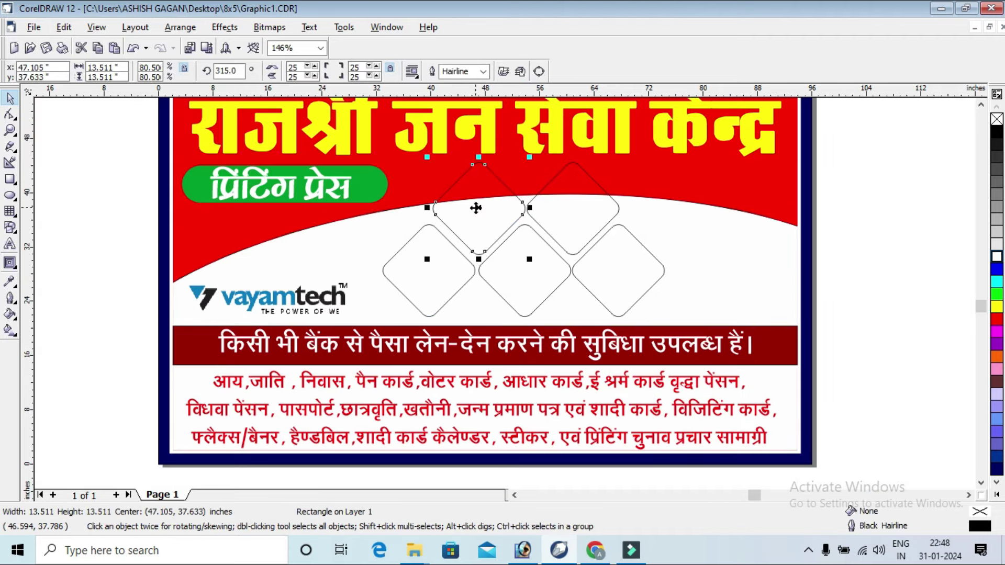
pyautogui.press('Left')
pyautogui.press('Down')
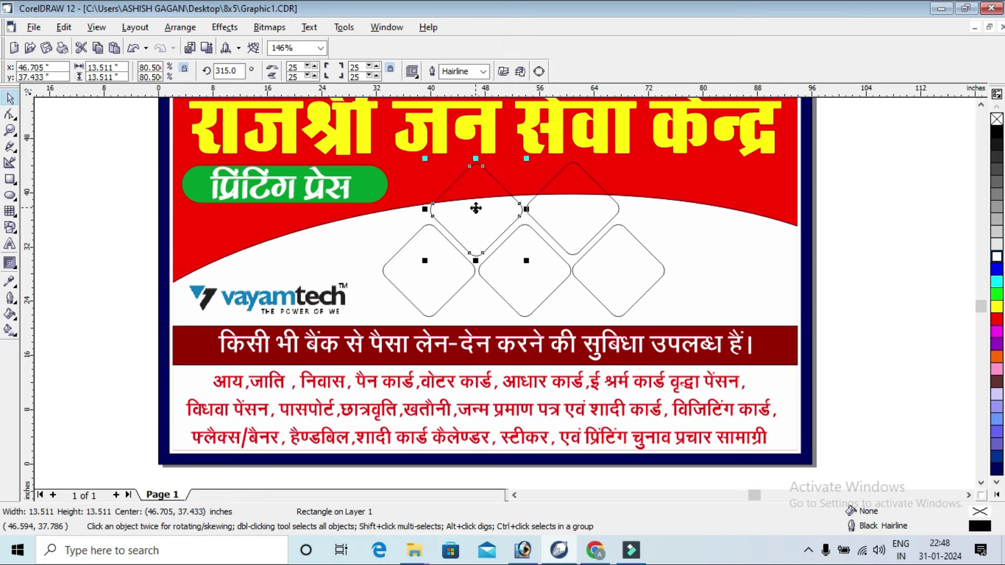
# Step: Fill all five diamonds yellow and remove their dark outlines
pyautogui.keyDown('shift'); pyautogui.click(565, 202); pyautogui.keyUp('shift')
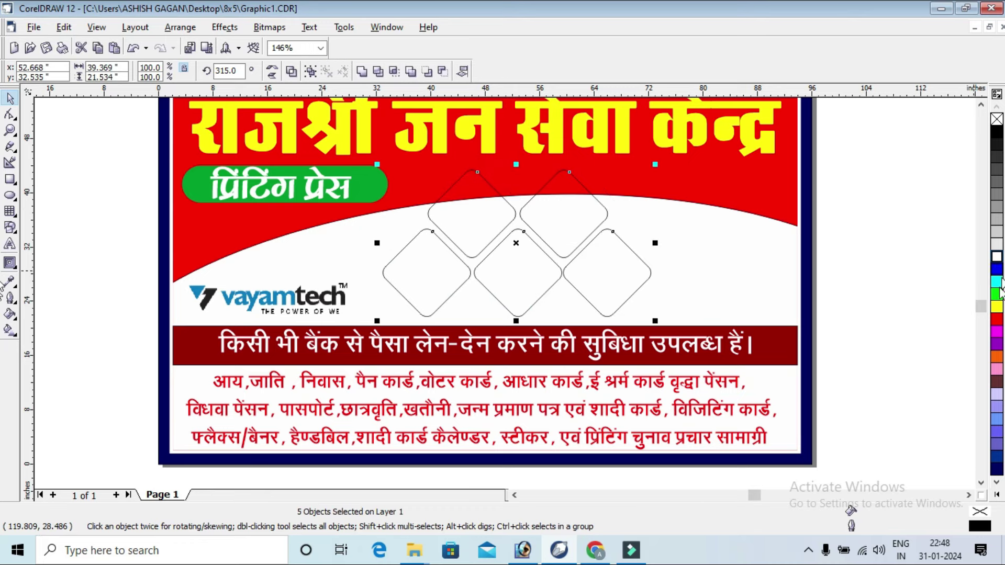
pyautogui.click(997, 306)
pyautogui.click(915, 202)
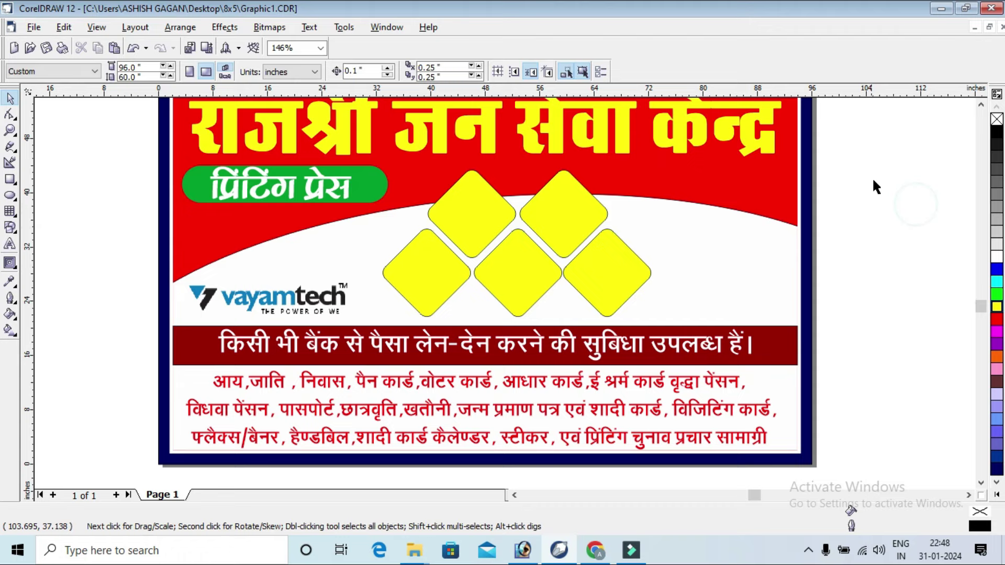
pyautogui.moveTo(665, 321); pyautogui.dragTo(374, 166)
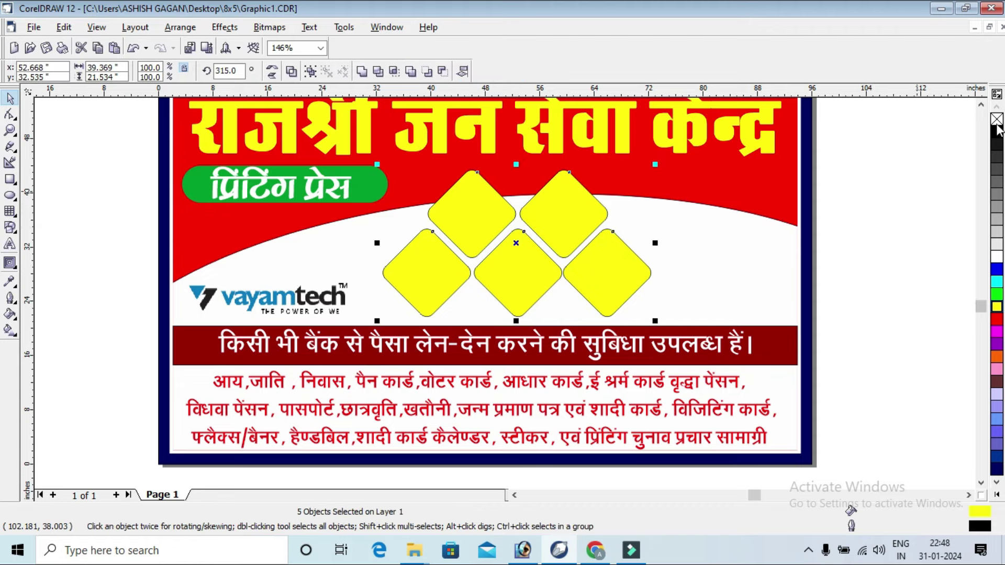
pyautogui.click(897, 153)
pyautogui.scroll(-2, 588, 246)
pyautogui.click(804, 177)
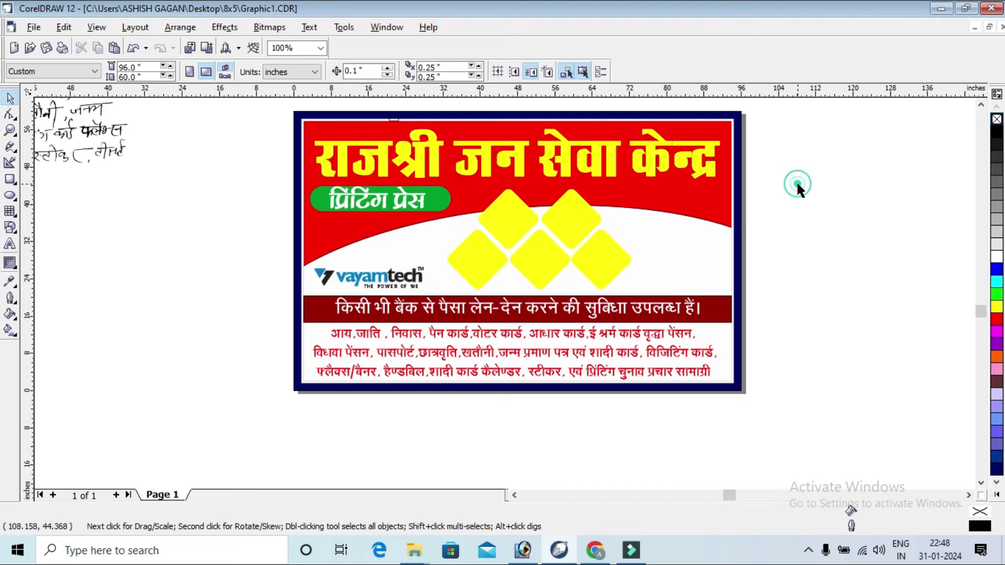
# Step: Fit everything in view, then zoom in on the banner
pyautogui.press('F4')
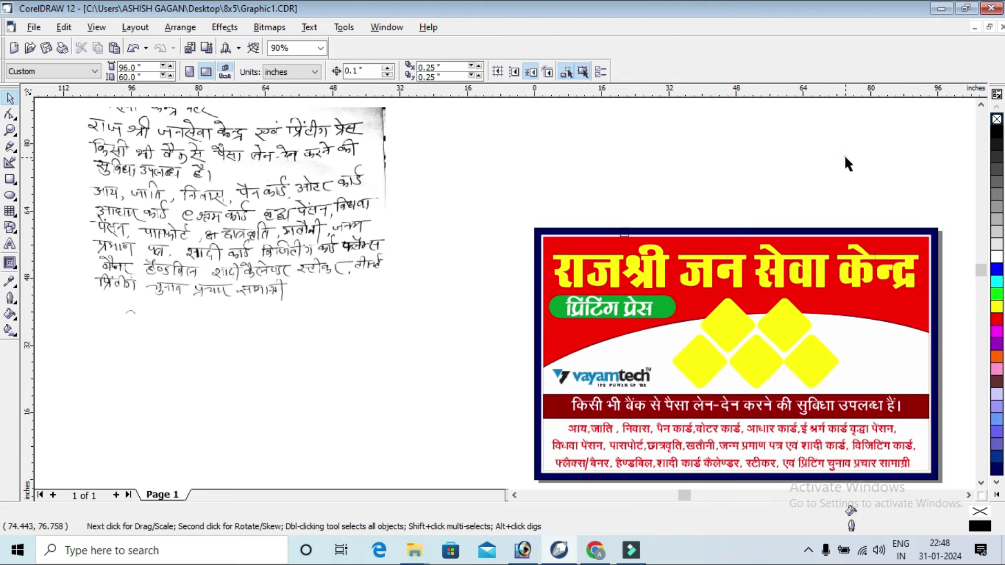
pyautogui.click(10, 131)
pyautogui.moveTo(521, 218); pyautogui.dragTo(951, 458)
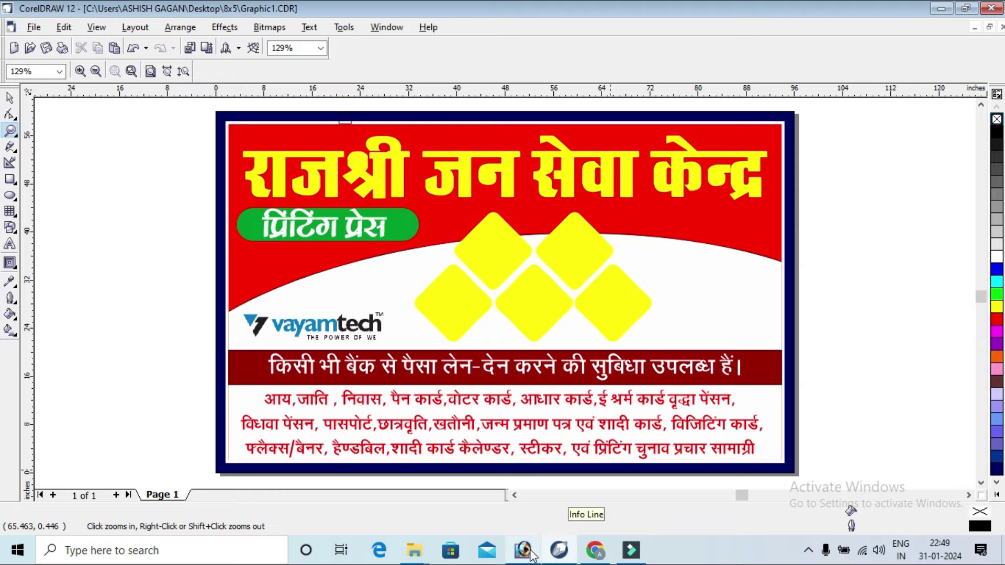
# Step: In Chrome, replace the image search with 'pan card'
pyautogui.click(596, 551)
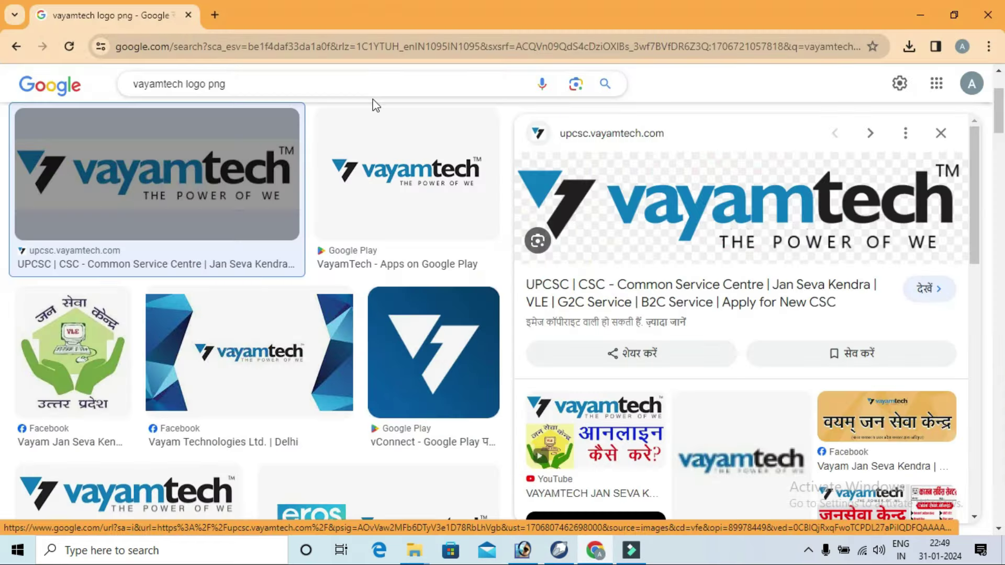
pyautogui.scroll(-3, 485, 307)
pyautogui.scroll(3, 256, 102)
pyautogui.tripleClick(263, 89)
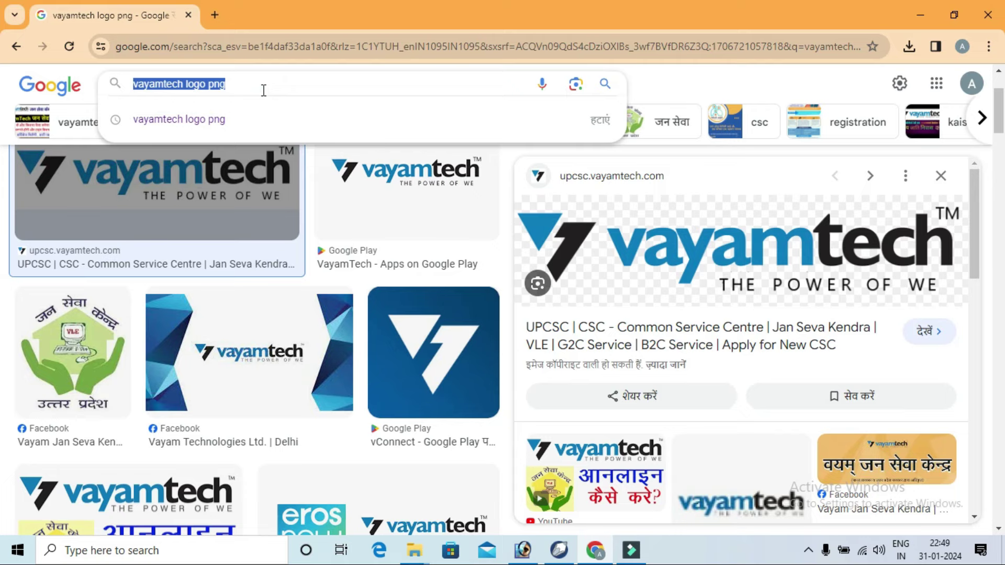
pyautogui.write('pan card')
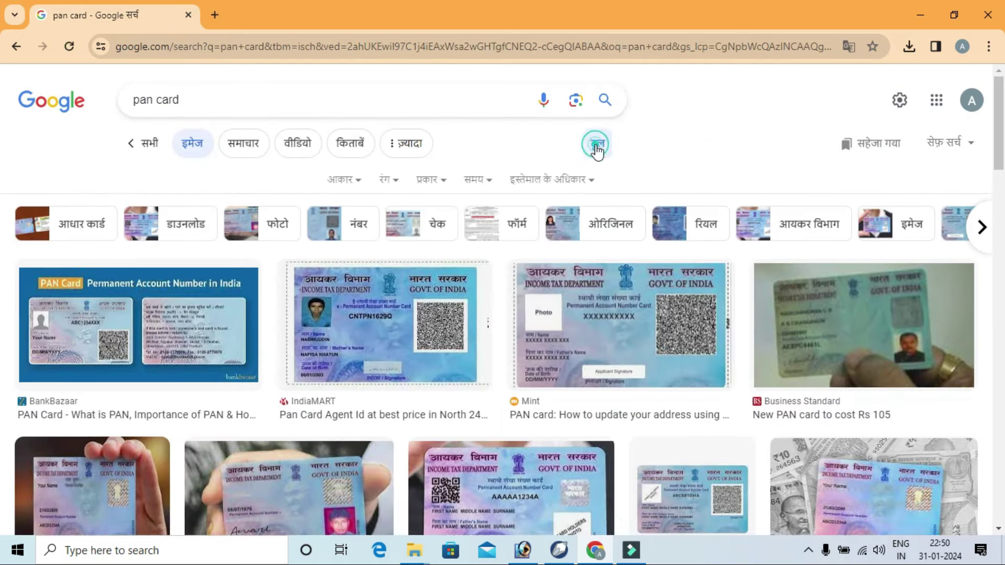
# Step: Filter the pan card results to transparent-background images
pyautogui.click(595, 142)
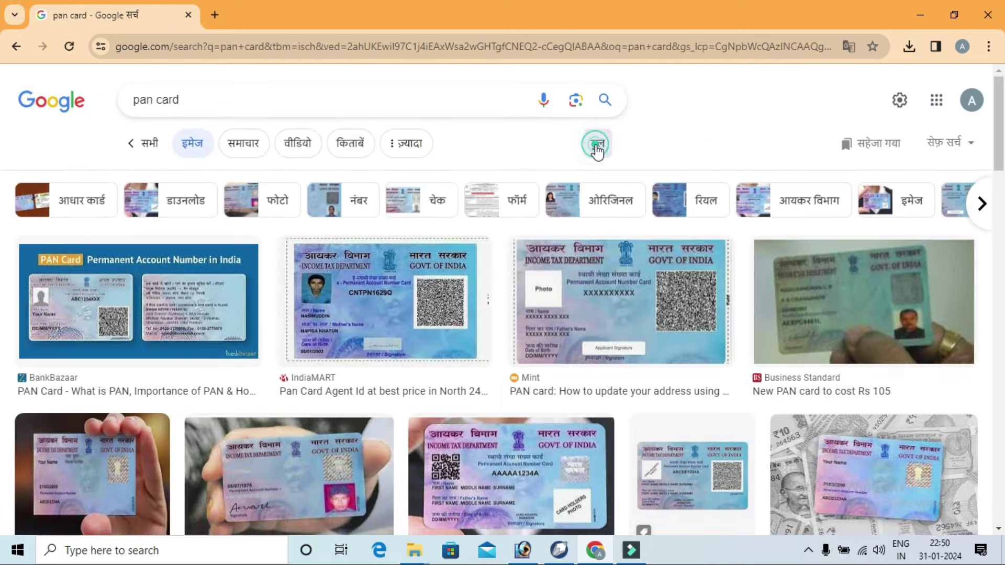
pyautogui.click(387, 180)
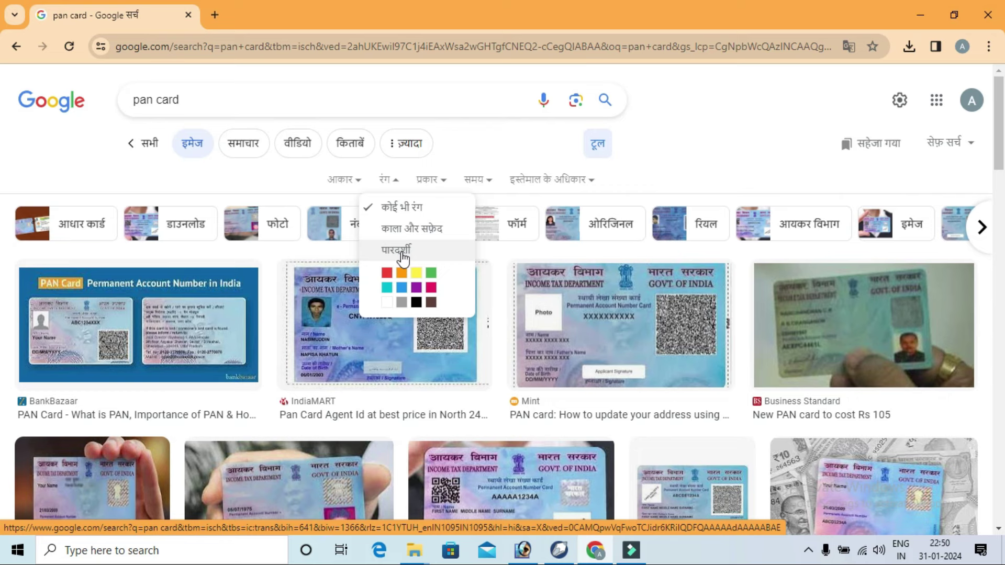
pyautogui.click(609, 152)
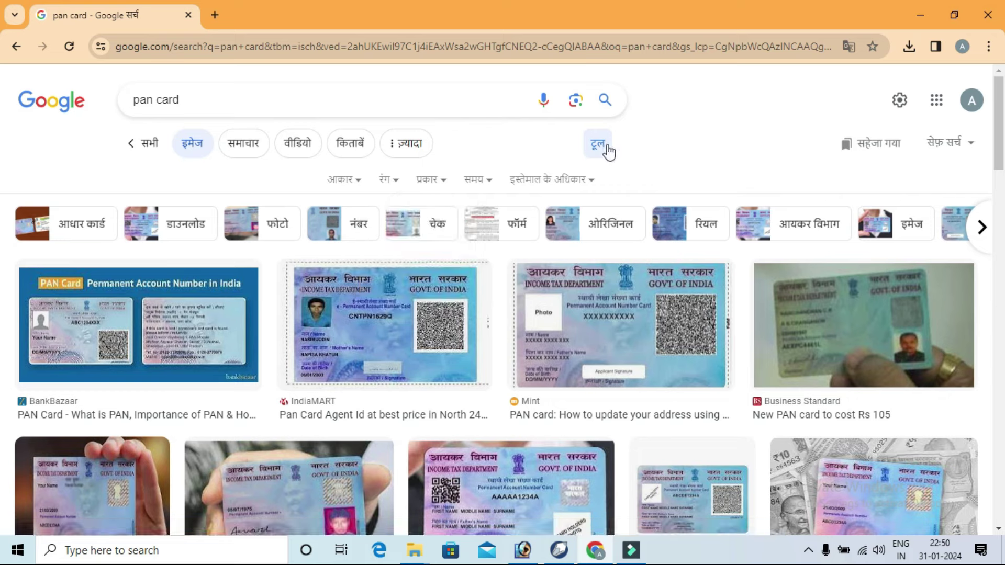
pyautogui.click(386, 184)
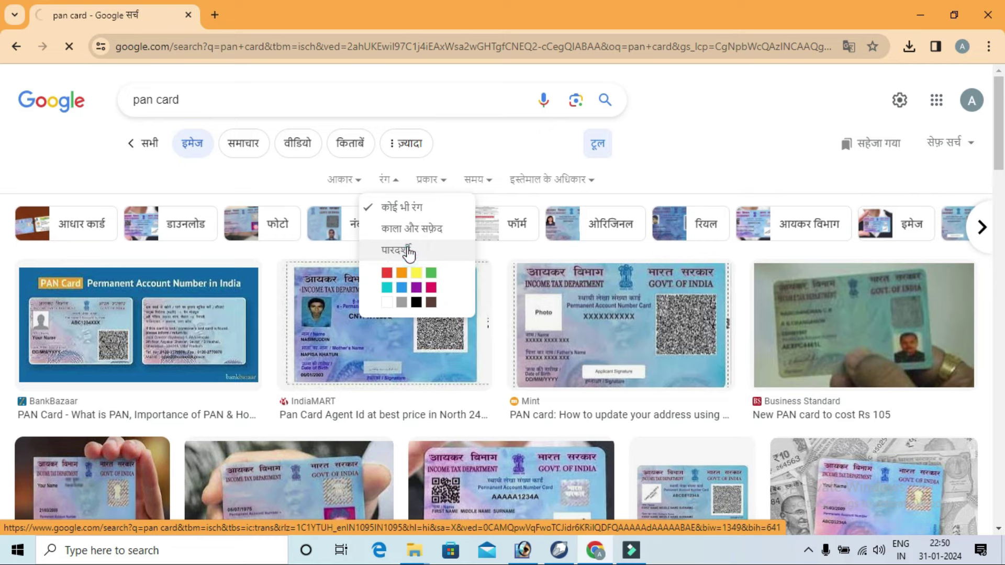
pyautogui.click(409, 252)
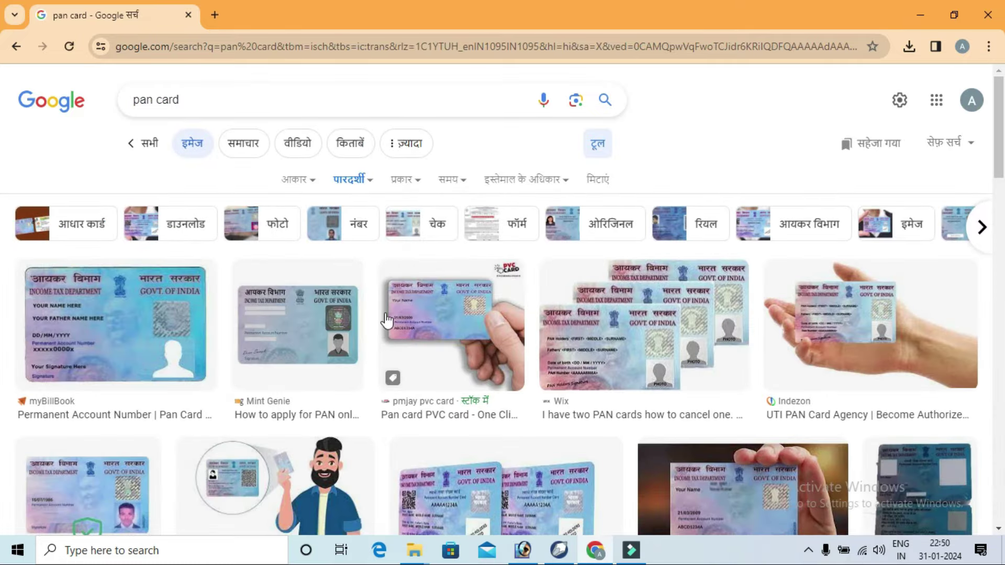
# Step: Save the cartoon pan card image as pan-card.png
pyautogui.scroll(-3, 398, 314)
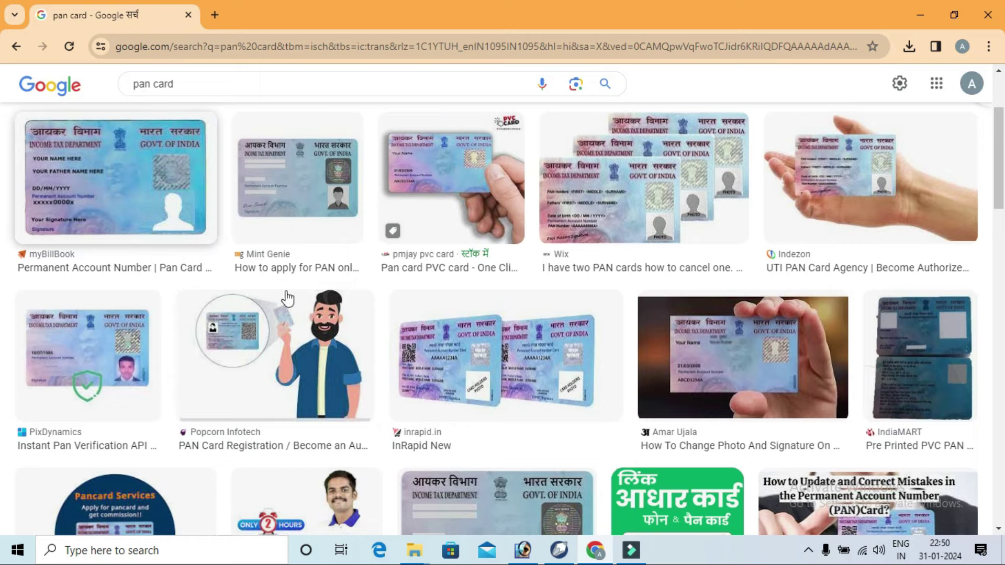
pyautogui.scroll(-2, 301, 306)
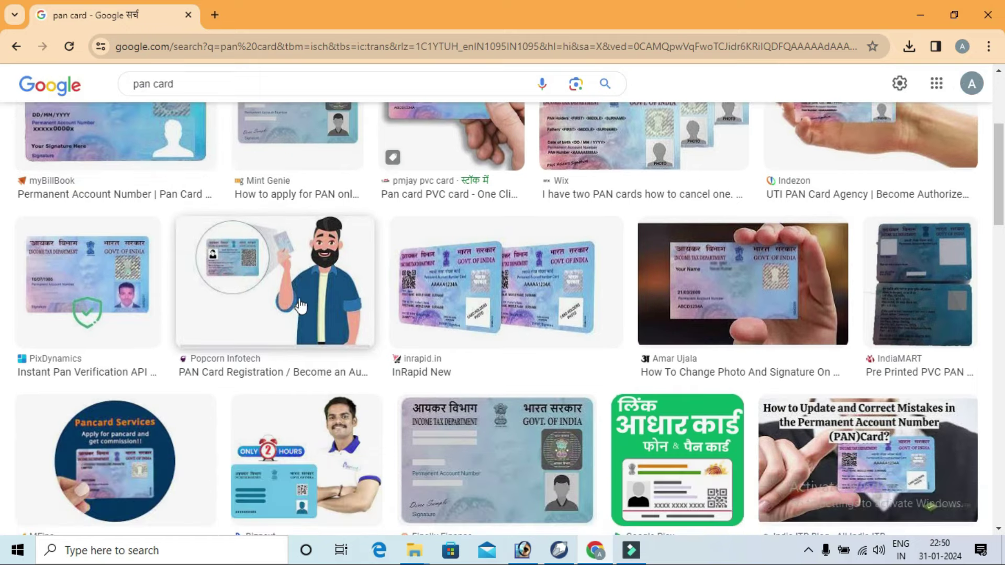
pyautogui.click(297, 265)
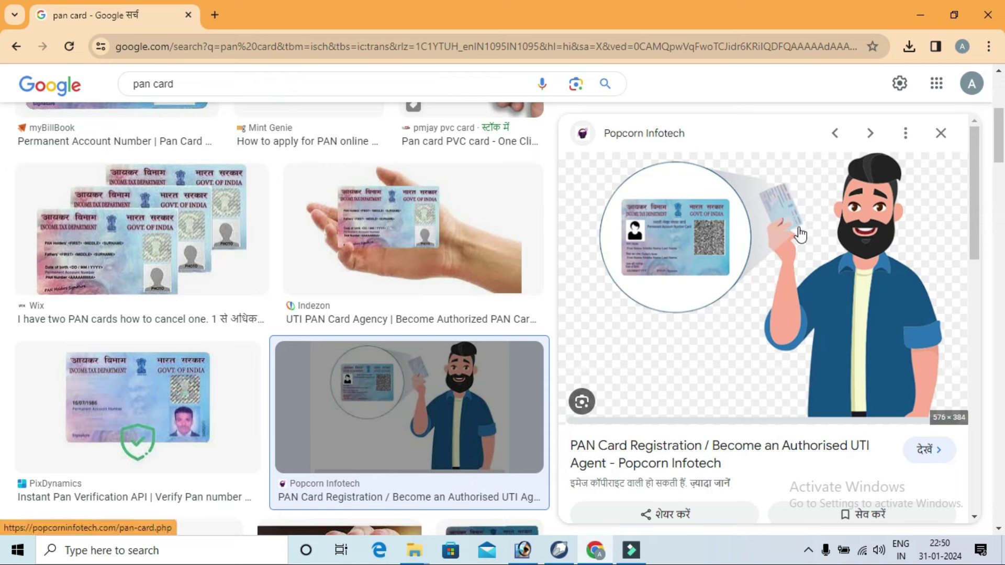
pyautogui.rightClick(836, 212)
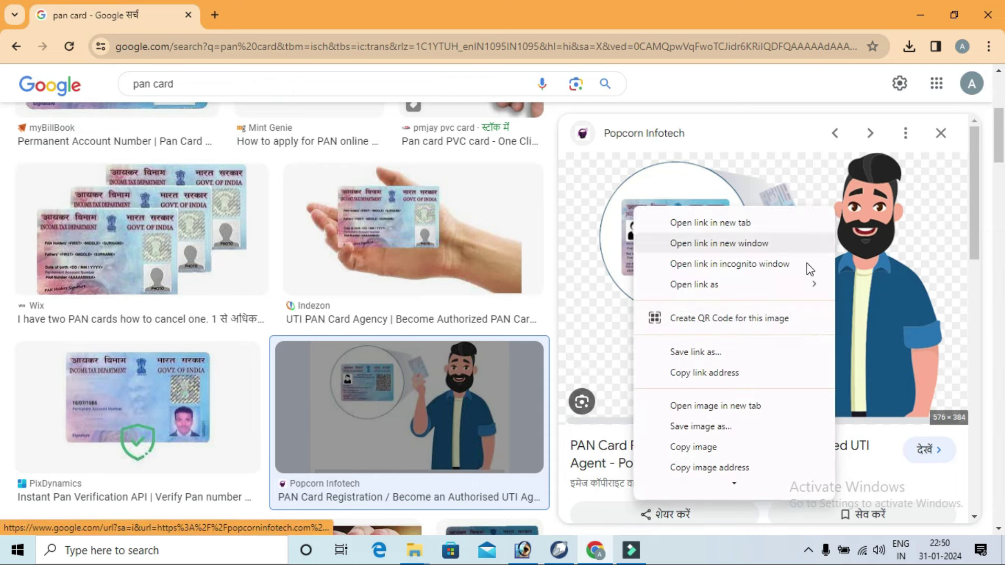
pyautogui.click(719, 428)
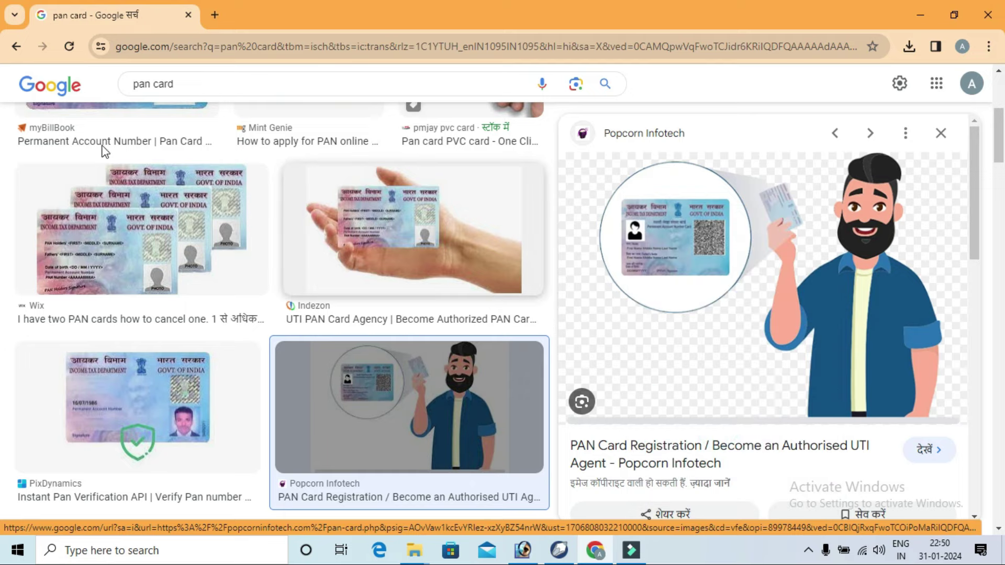
pyautogui.click(388, 326)
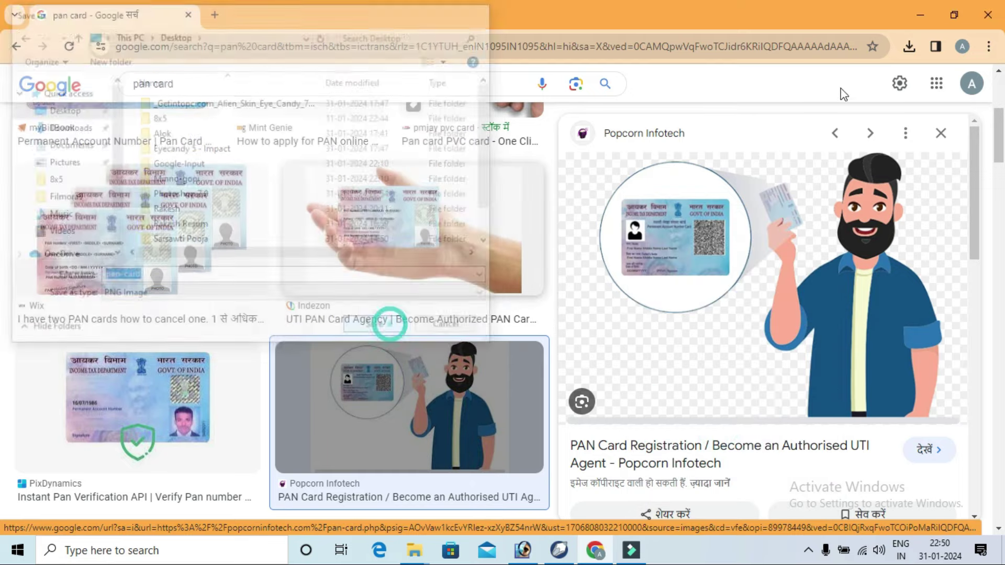
# Step: Open the full download history and return to CorelDRAW with it
pyautogui.click(909, 47)
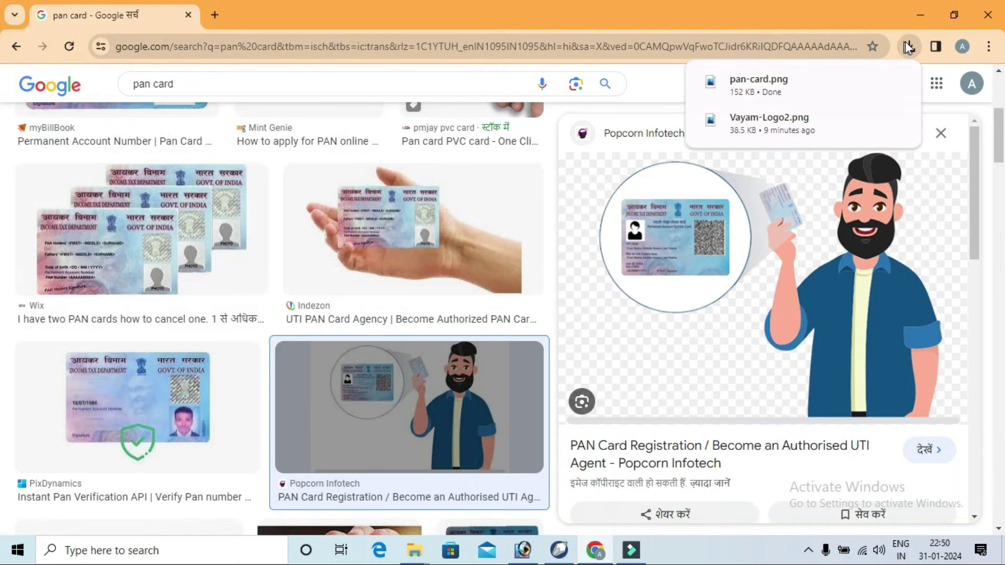
pyautogui.click(908, 46)
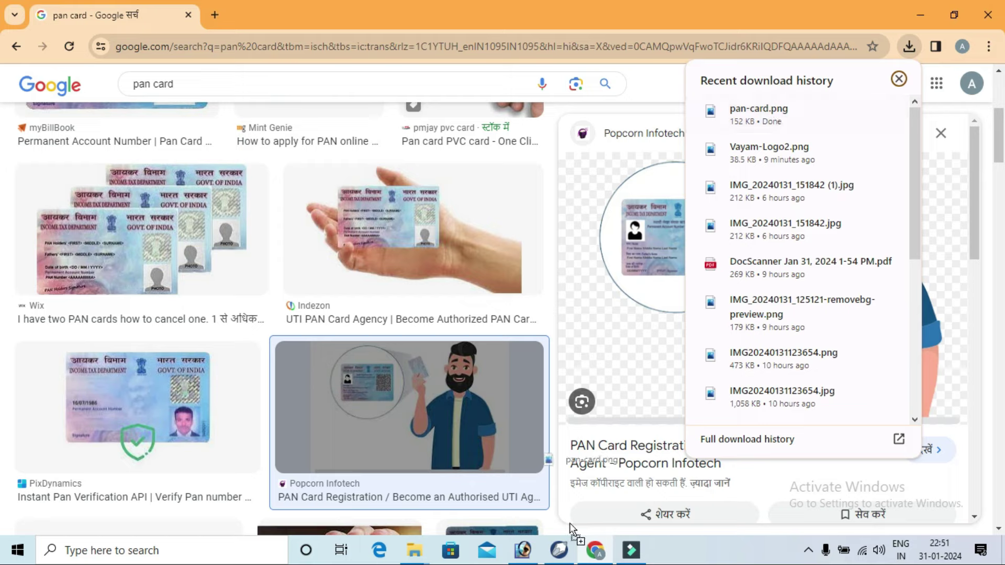
pyautogui.click(559, 550)
# Step: Drop pan-card.png onto the banner's lower right and shrink it to fit
pyautogui.moveTo(541, 273)
pyautogui.mouseDown()
pyautogui.moveTo(717, 322)
pyautogui.moveTo(612, 227)
pyautogui.moveTo(785, 366)
pyautogui.mouseUp()
pyautogui.click(11, 130)
pyautogui.click(11, 97)
pyautogui.click(331, 156)
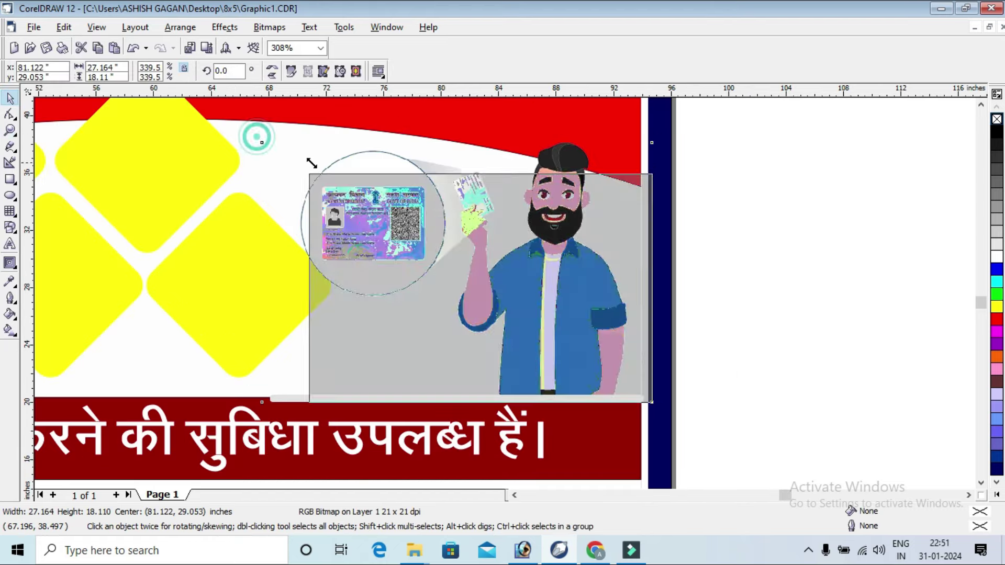
pyautogui.moveTo(256, 137); pyautogui.dragTo(307, 174)
# Step: Zoom out to the whole poster and move the vayamtech logo beside the pan card cartoon
pyautogui.press('z')
pyautogui.rightClick(754, 186)
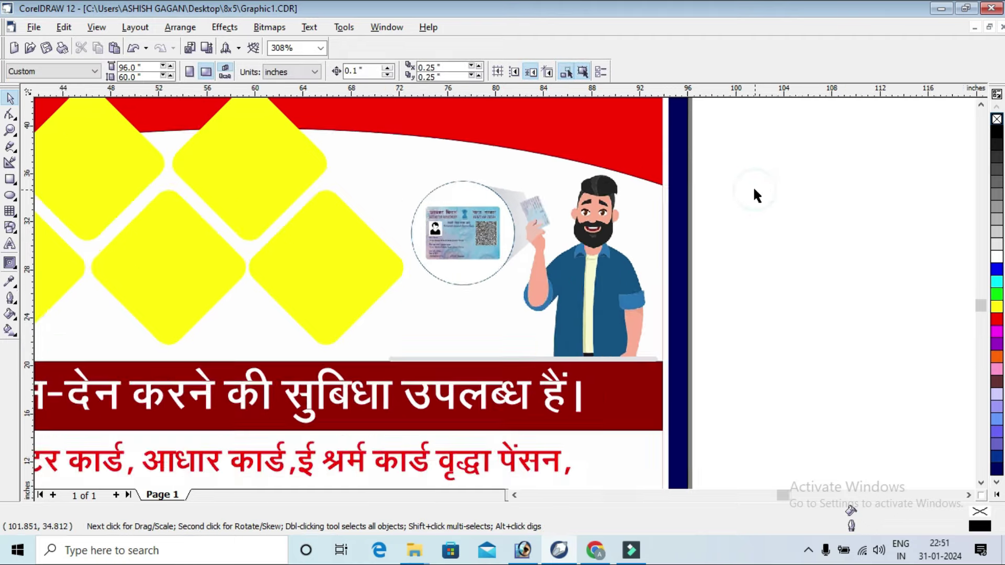
pyautogui.rightClick(803, 145)
pyautogui.click(9, 98)
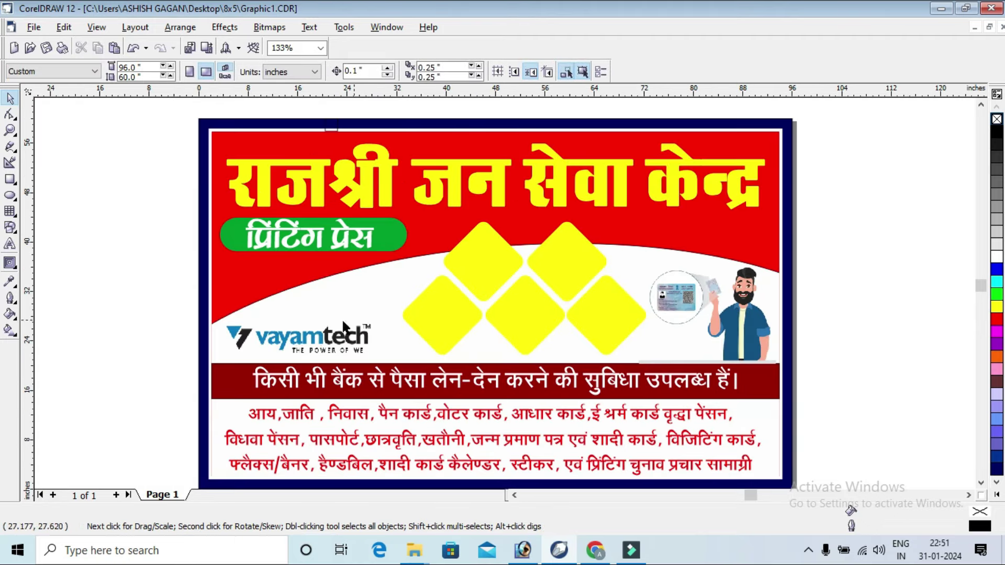
pyautogui.moveTo(343, 327); pyautogui.dragTo(753, 322)
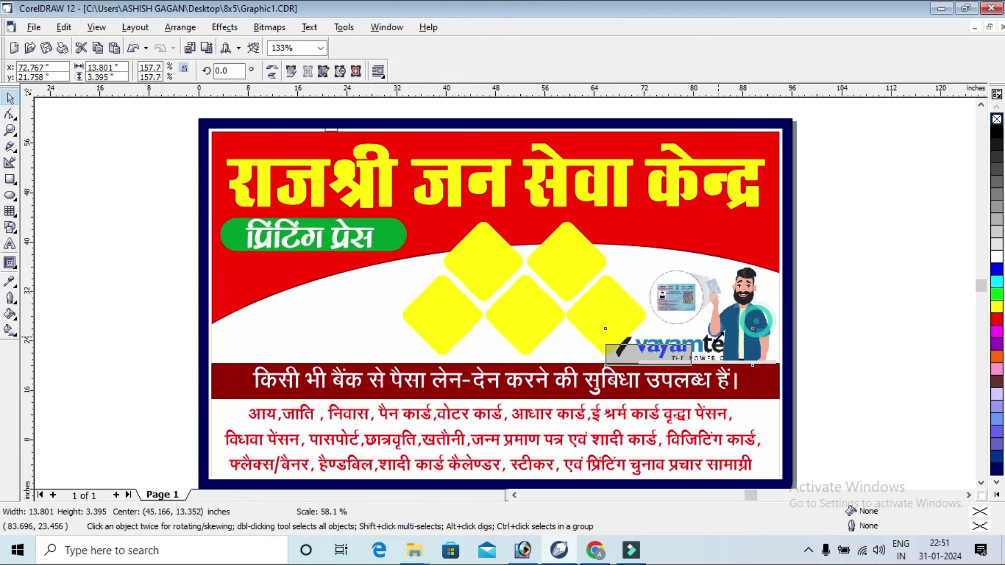
pyautogui.moveTo(754, 322); pyautogui.dragTo(696, 356)
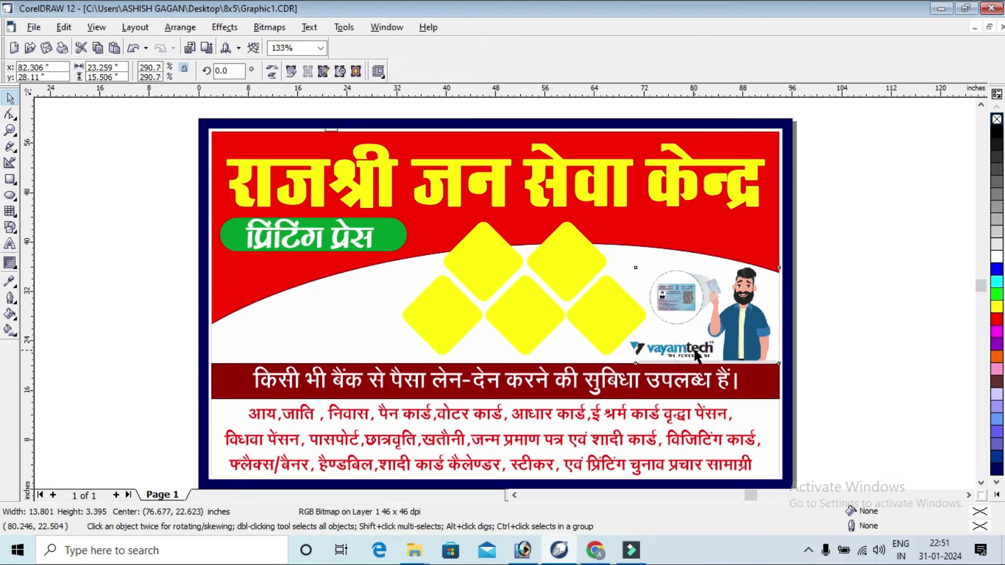
pyautogui.click(860, 290)
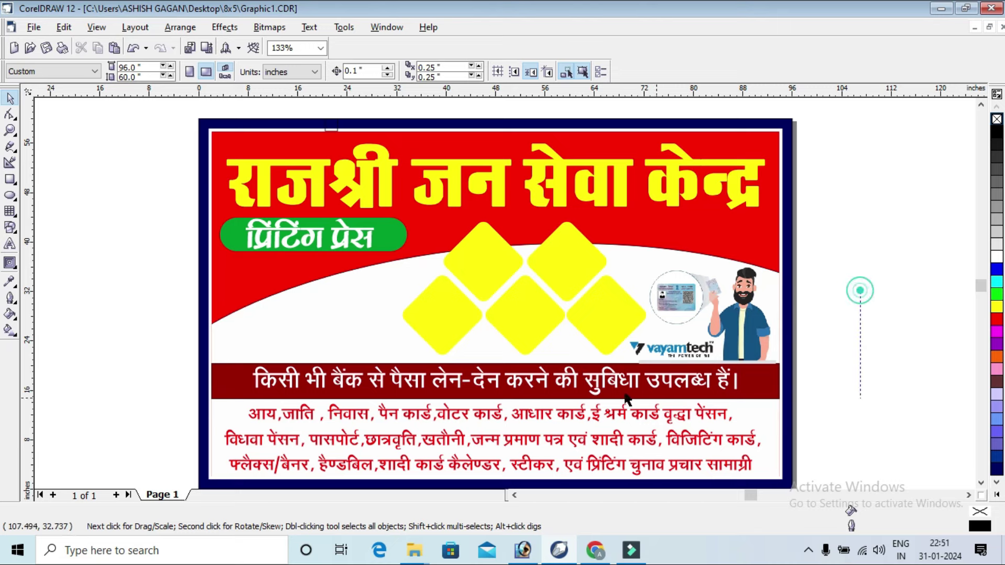
pyautogui.moveTo(627, 399); pyautogui.dragTo(588, 387)
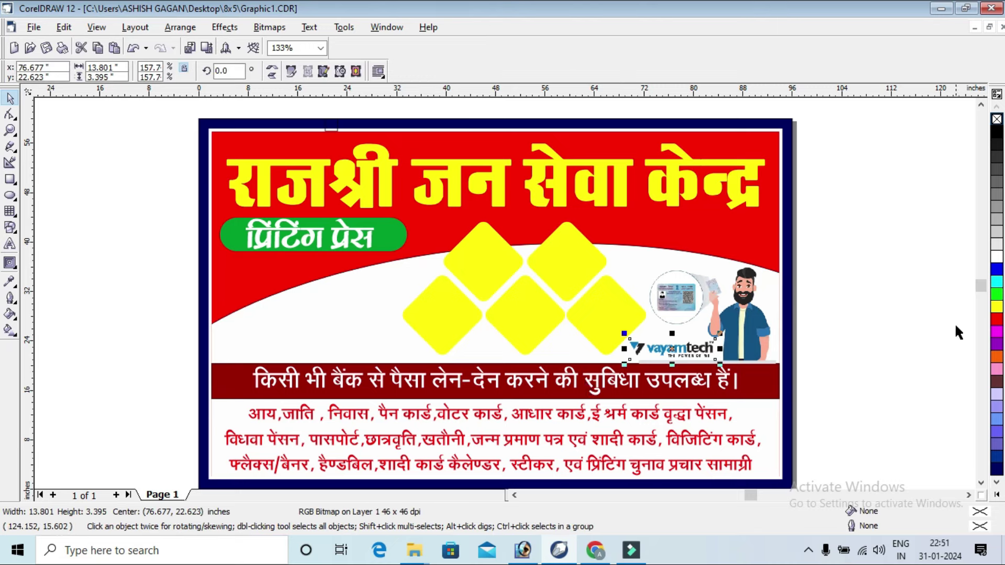
pyautogui.click(861, 234)
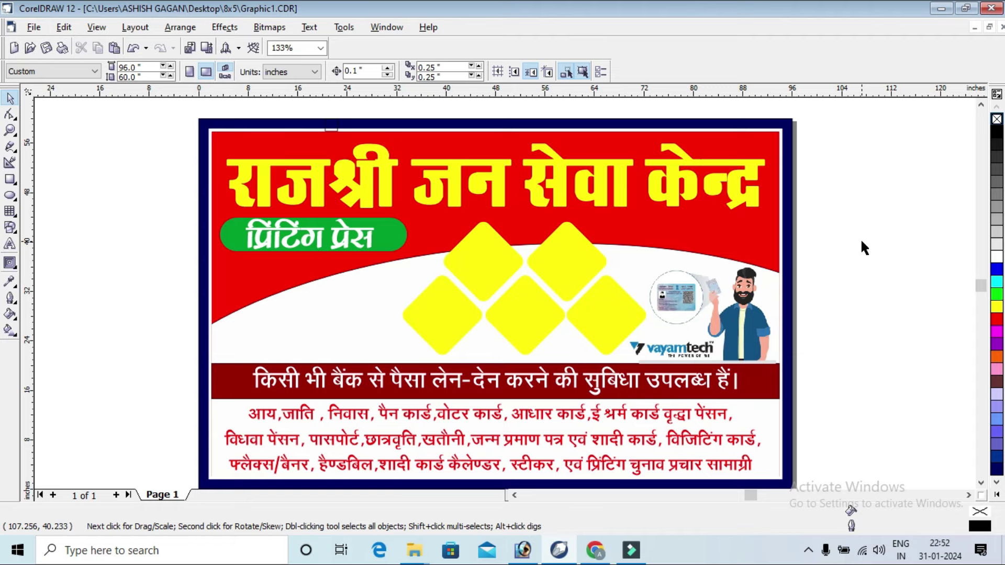
# Step: Search Google Images for 'shadi card' limited to transparent-background images
pyautogui.hotkey('alt', 'Tab')
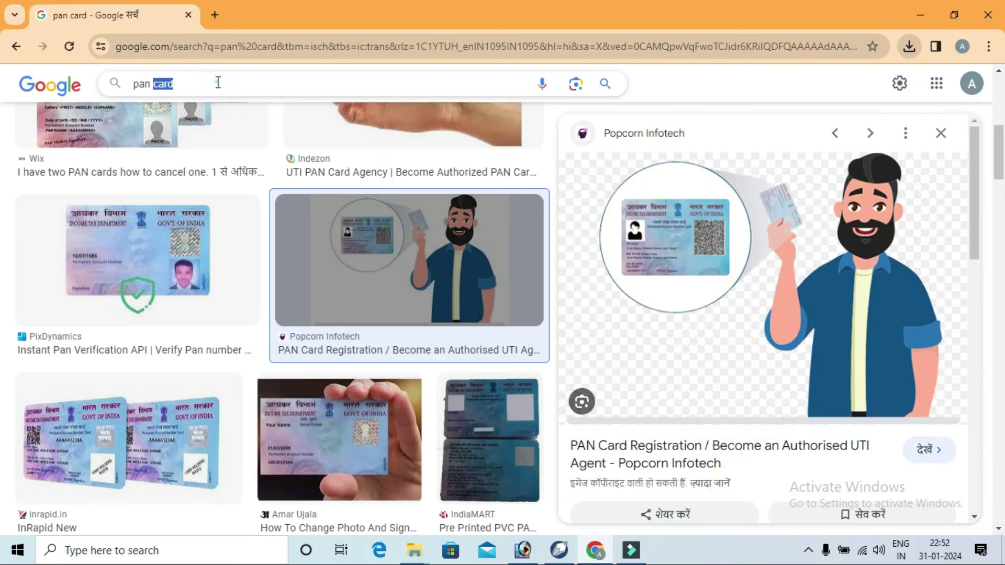
pyautogui.tripleClick(218, 83)
pyautogui.write('shadi c')
pyautogui.press('Down')
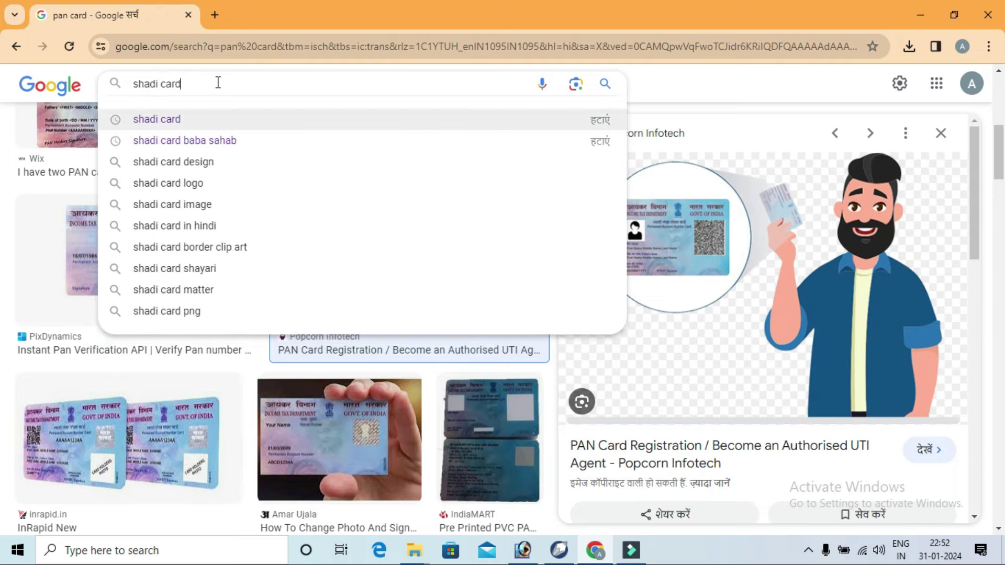
pyautogui.press('Return')
pyautogui.click(599, 147)
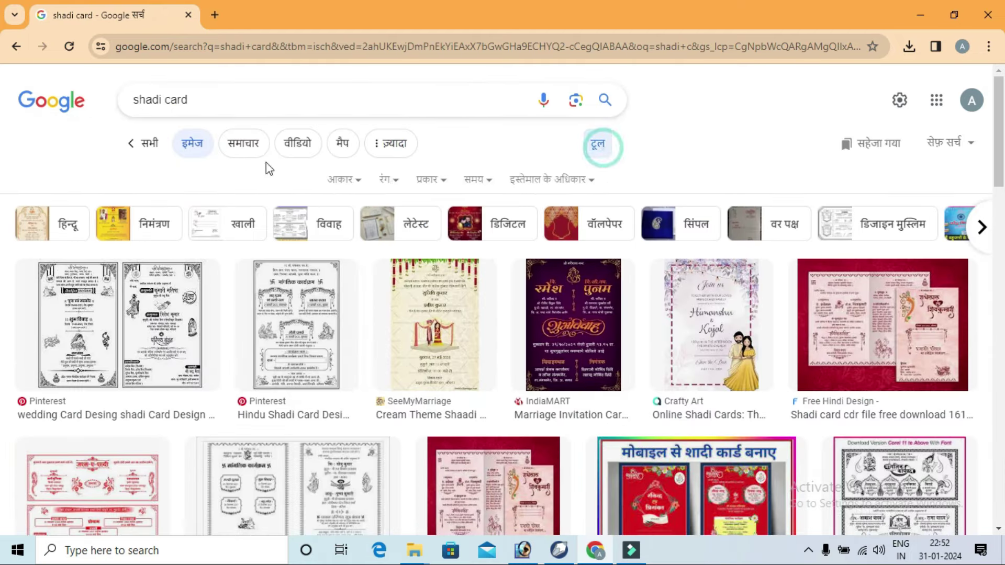
pyautogui.click(388, 180)
pyautogui.click(413, 246)
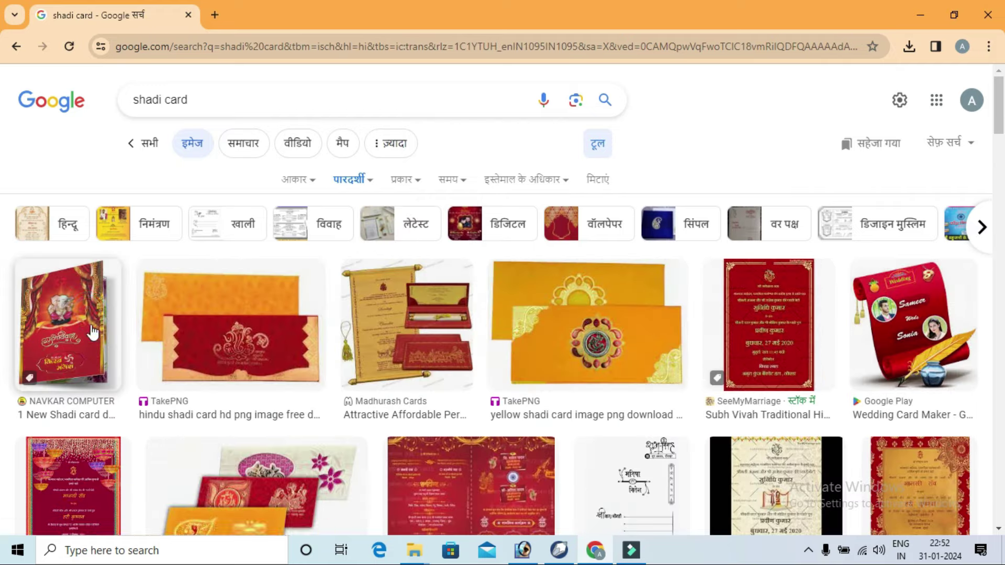
# Step: Save the red wedding card preview to the desktop under the default name download
pyautogui.click(88, 317)
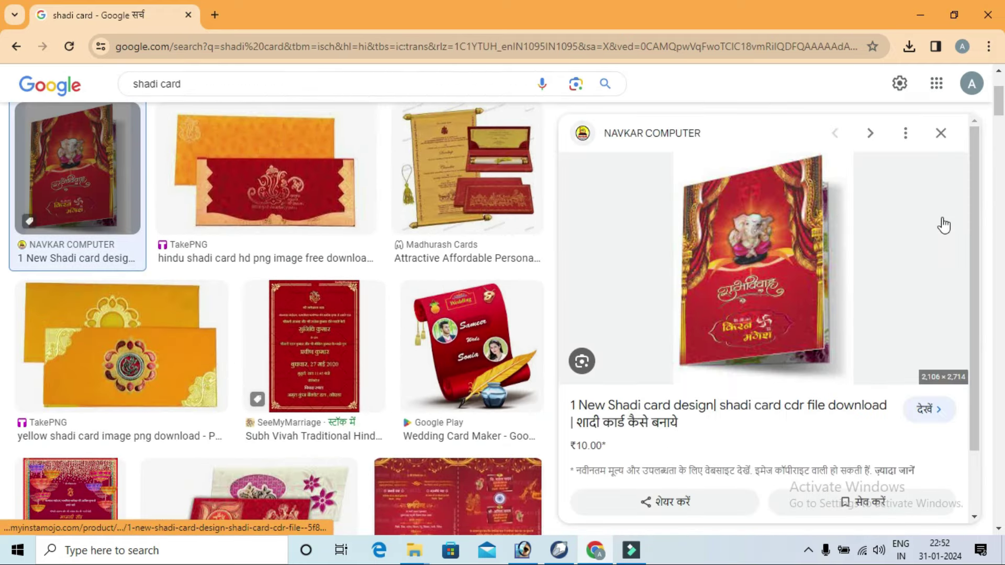
pyautogui.rightClick(791, 182)
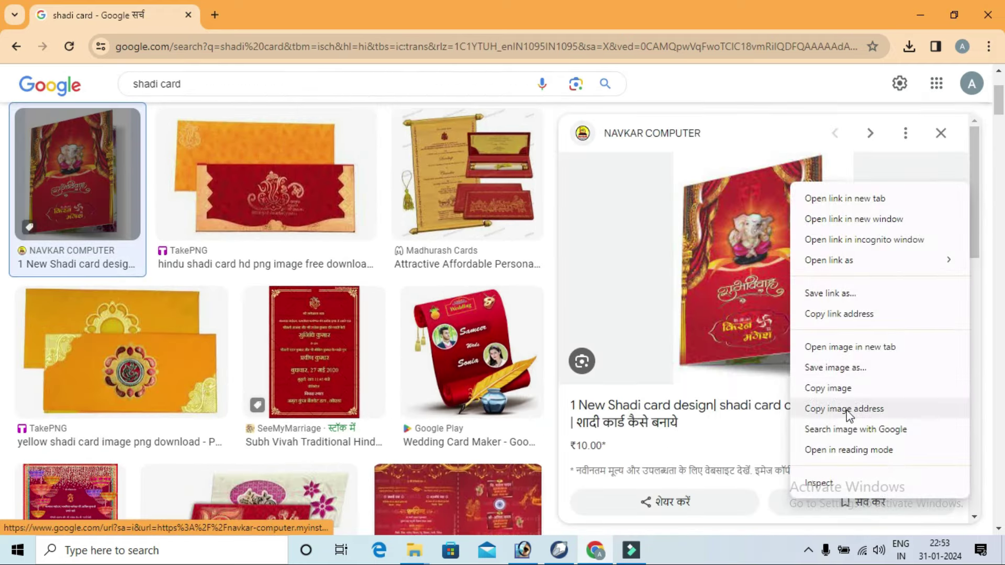
pyautogui.click(835, 368)
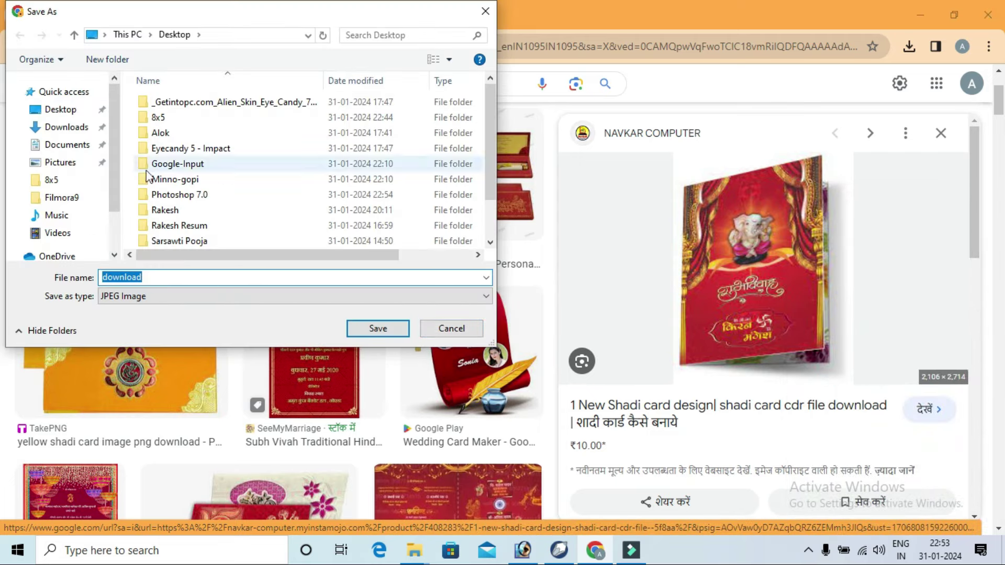
pyautogui.press('Return')
pyautogui.click(908, 46)
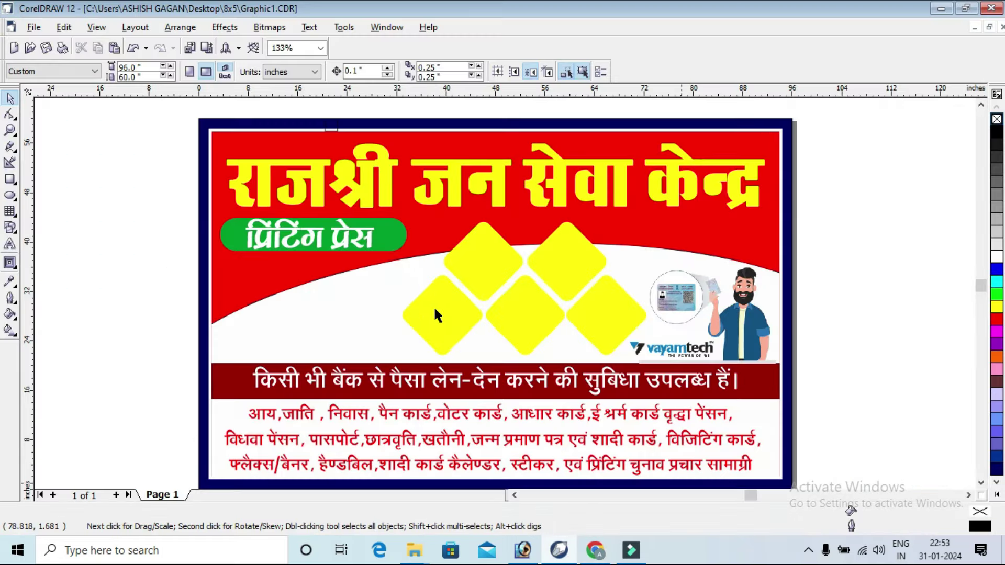
# Step: PowerClip the wedding card picture into the upper-left yellow diamond and edit its contents
pyautogui.moveTo(450, 329)
pyautogui.mouseDown()
pyautogui.moveTo(496, 391)
pyautogui.moveTo(299, 294)
pyautogui.mouseUp()
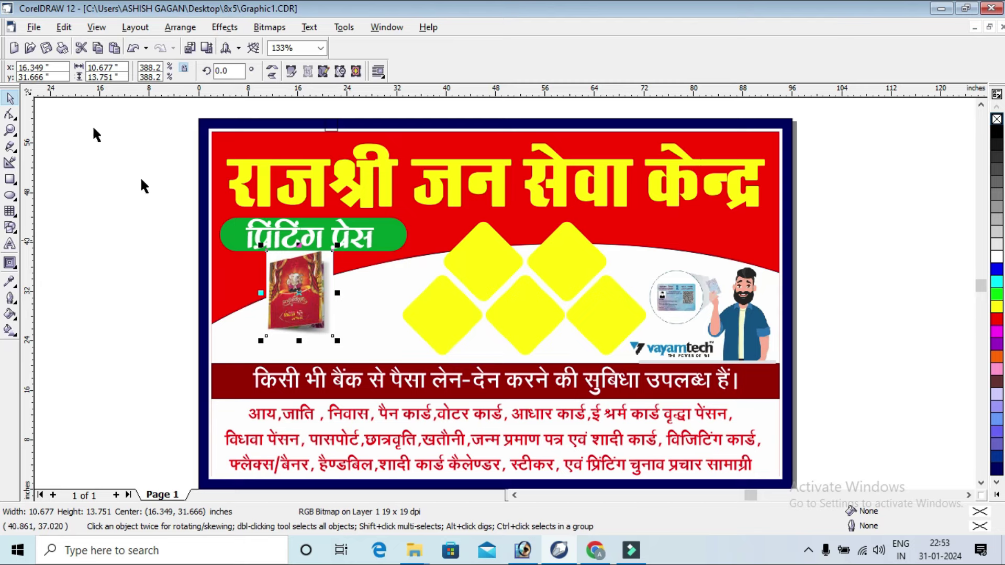
pyautogui.click(226, 27)
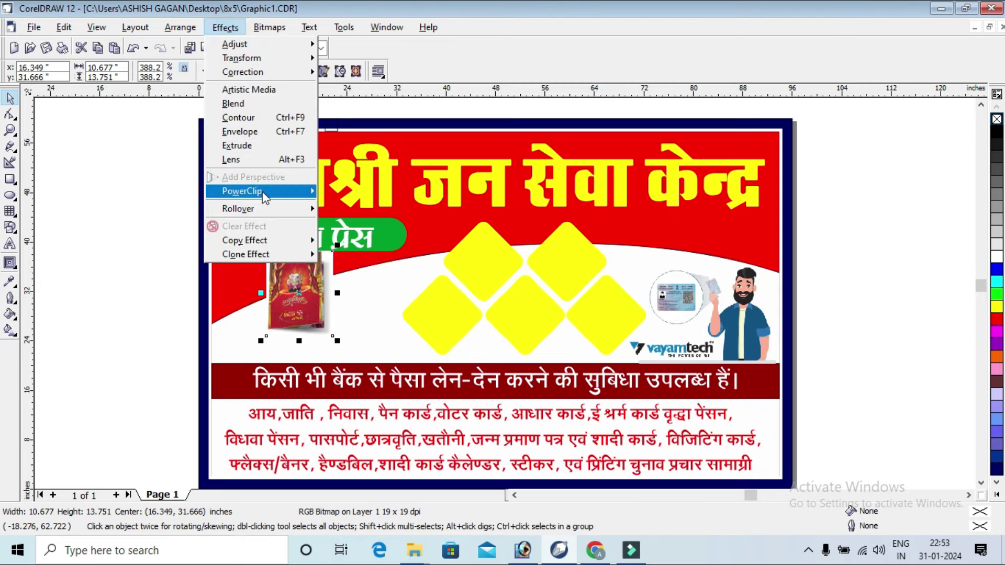
pyautogui.click(369, 192)
pyautogui.click(518, 263)
pyautogui.rightClick(480, 252)
pyautogui.click(495, 252)
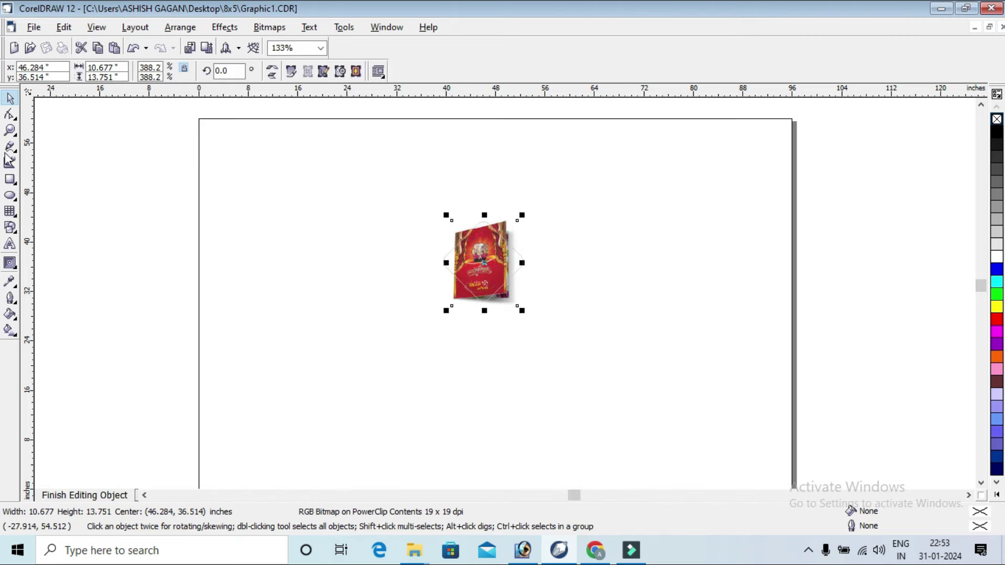
# Step: Shrink the clipped wedding card picture to about two thirds and finish editing
pyautogui.click(10, 131)
pyautogui.moveTo(448, 222); pyautogui.dragTo(602, 329)
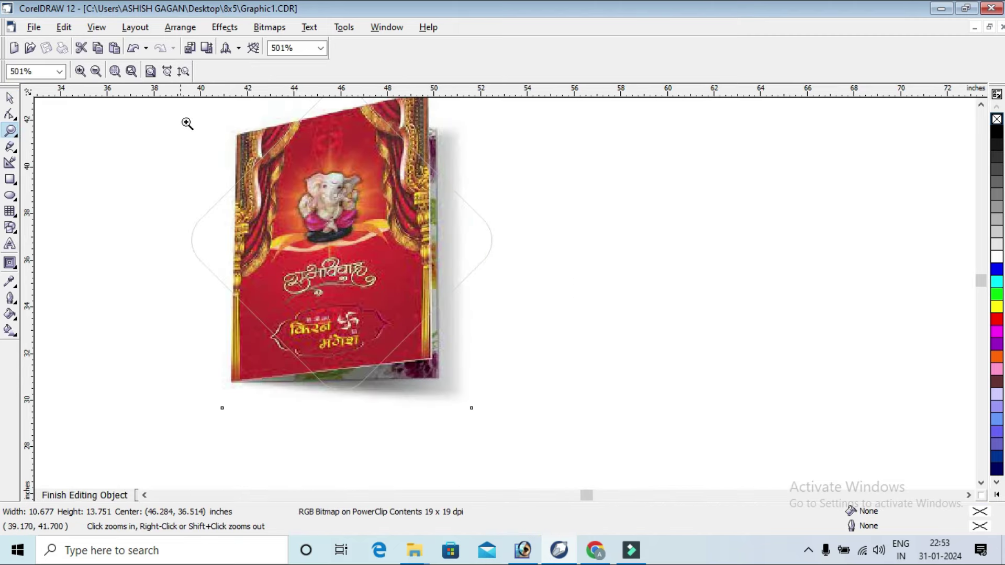
pyautogui.click(9, 98)
pyautogui.moveTo(471, 408); pyautogui.dragTo(428, 342)
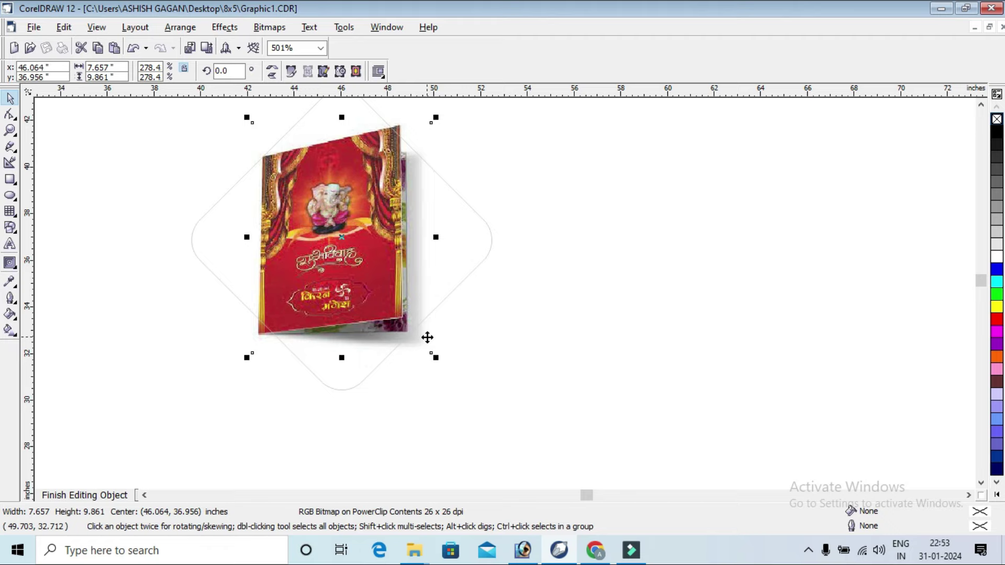
pyautogui.click(76, 500)
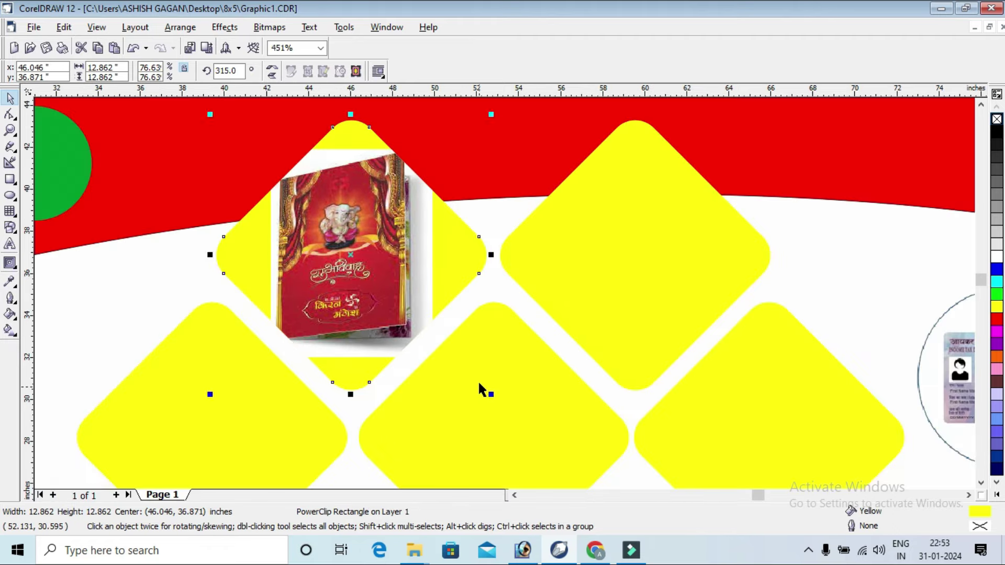
# Step: Give that diamond a white fill and a thin black outline
pyautogui.scroll(2, 479, 380)
pyautogui.click(998, 256)
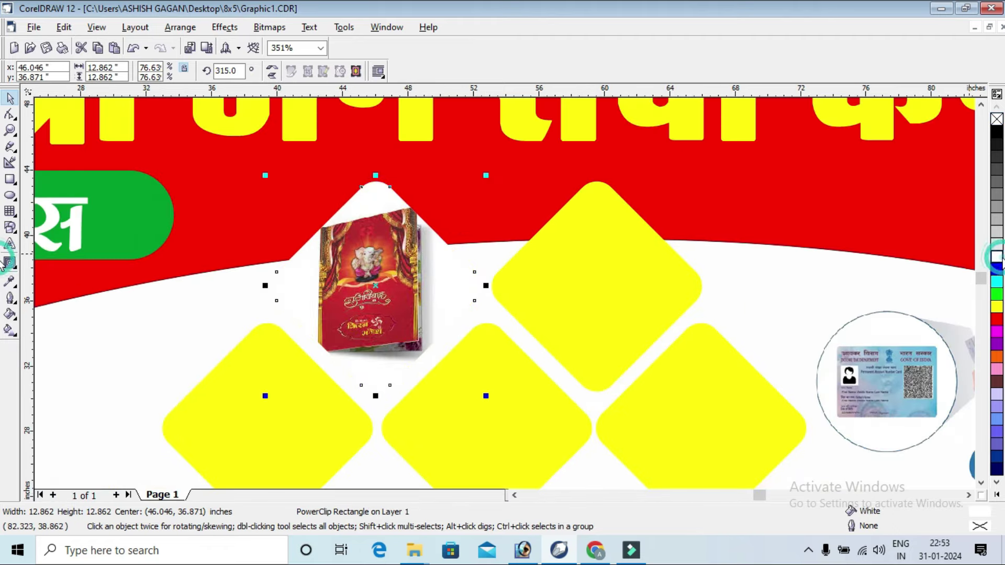
pyautogui.rightClick(996, 132)
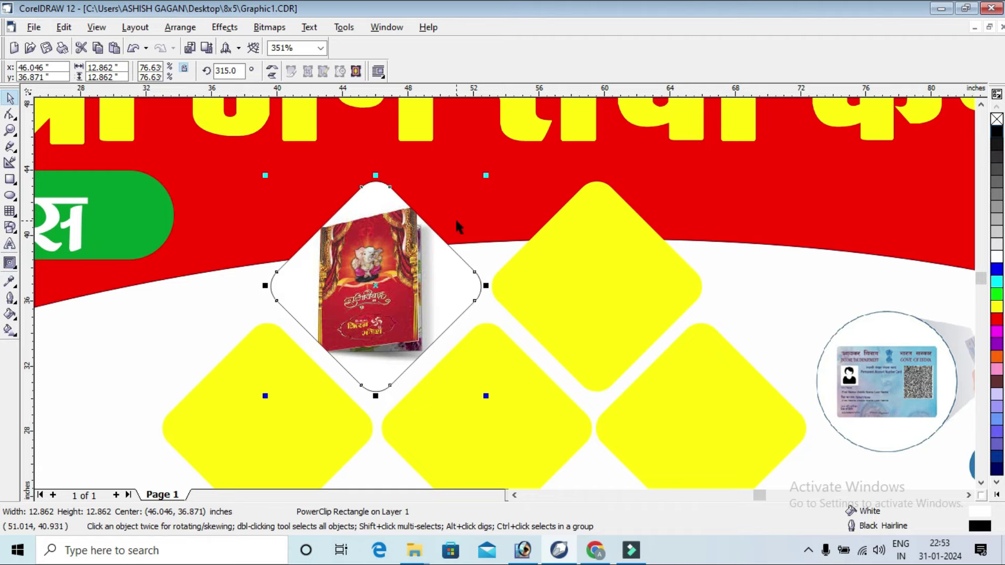
pyautogui.scroll(-1, 456, 225)
pyautogui.scroll(-1, 492, 257)
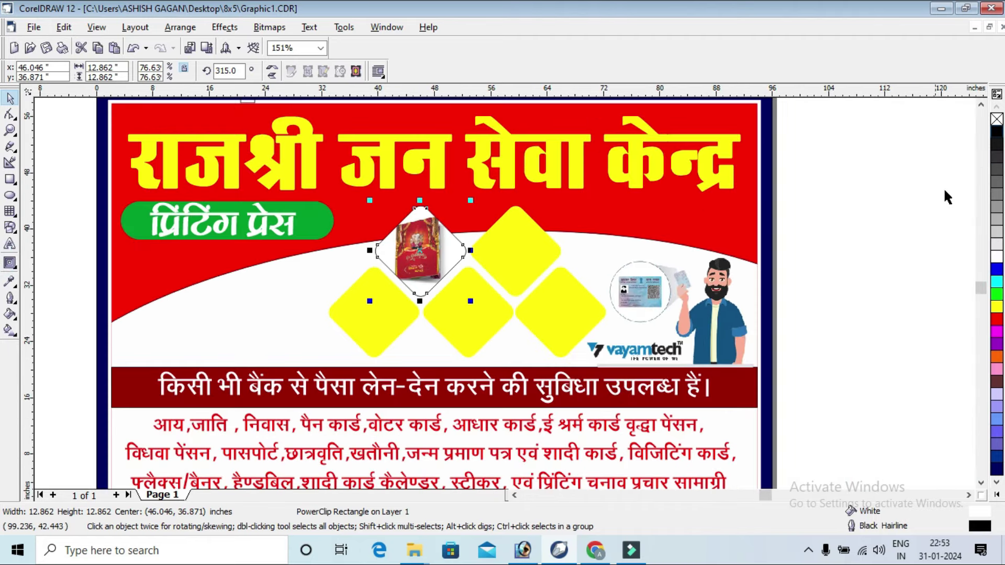
pyautogui.click(834, 149)
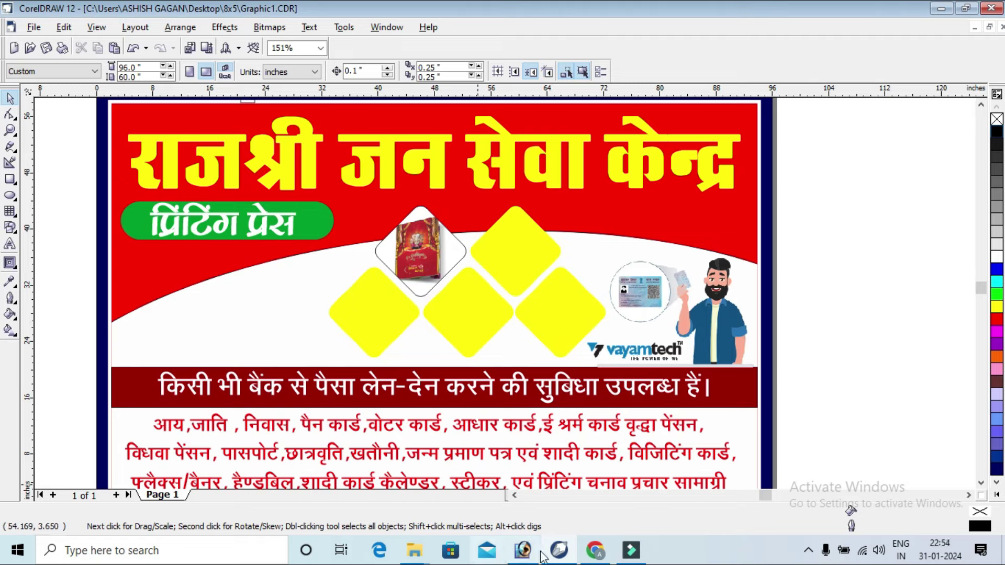
# Step: Filter the fingerprint scanner image results to transparent backgrounds
pyautogui.click(595, 550)
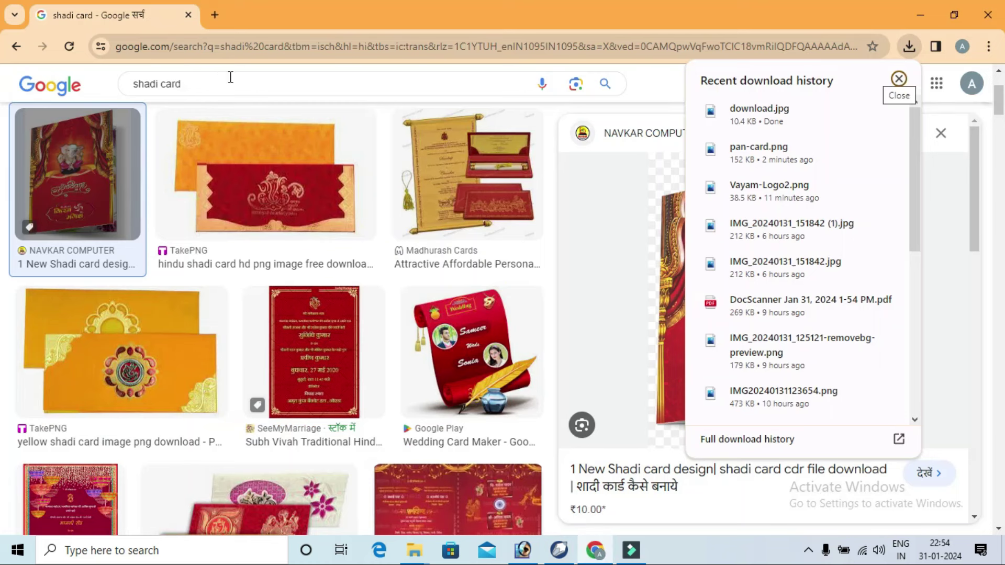
pyautogui.tripleClick(238, 81)
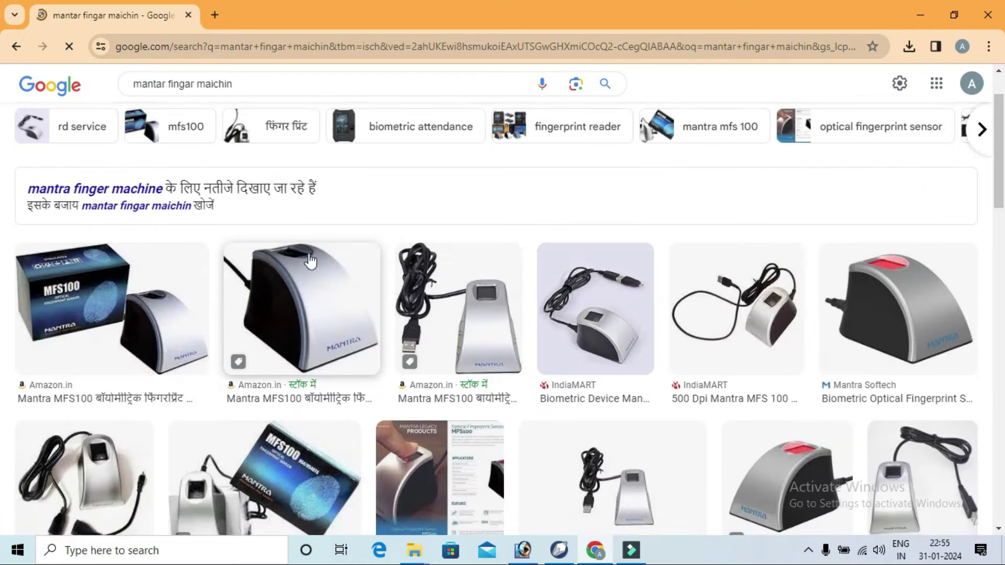
pyautogui.scroll(-1, 307, 262)
pyautogui.scroll(-2, 563, 281)
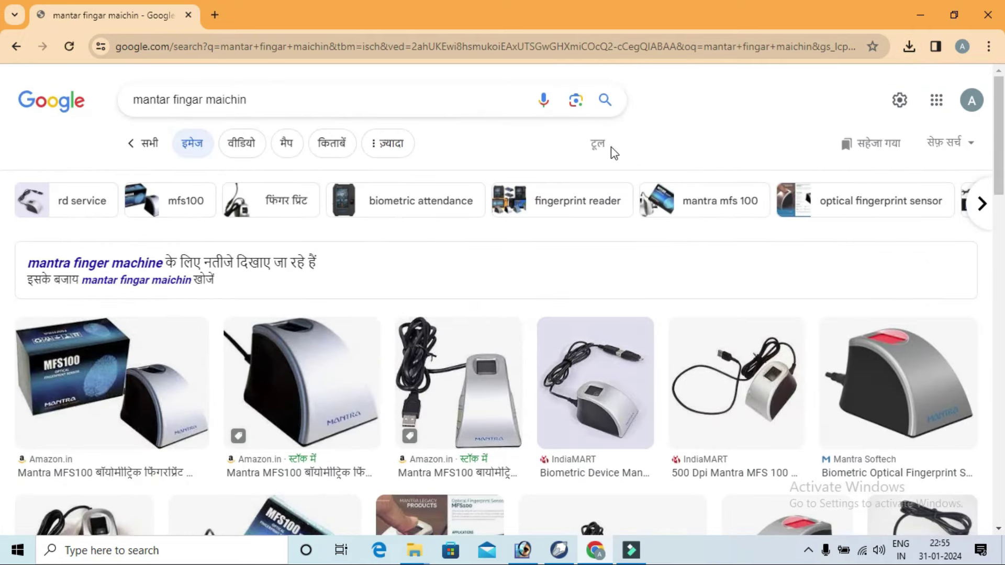
pyautogui.click(607, 146)
pyautogui.click(409, 182)
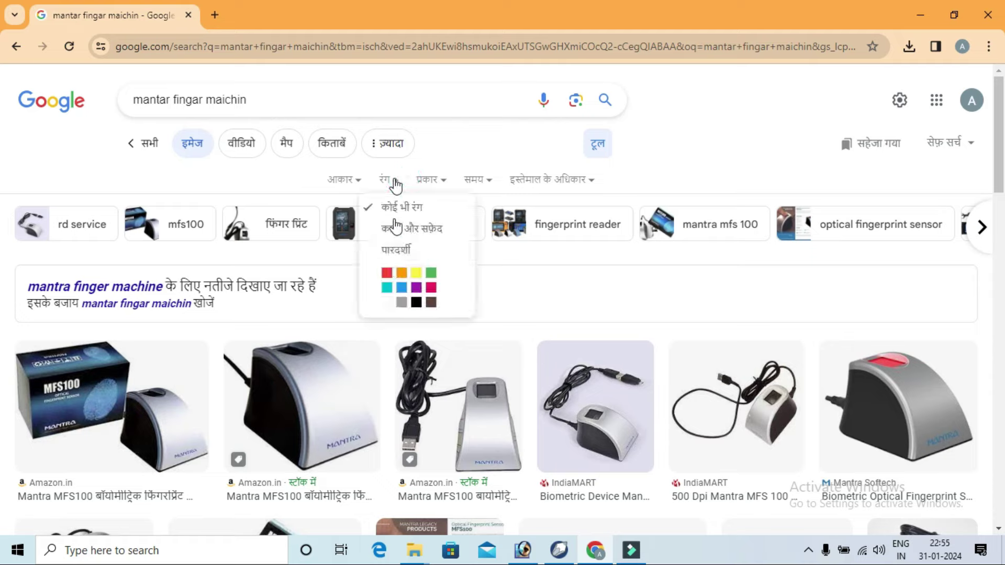
pyautogui.click(453, 244)
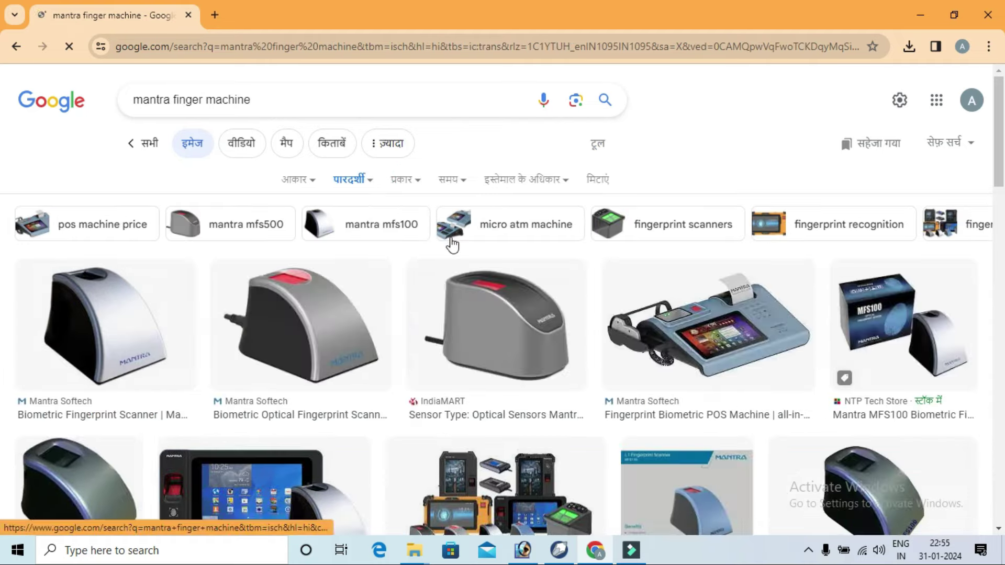
# Step: Save the Mantra scanner image to the desktop as MFS100-V2
pyautogui.click(304, 314)
pyautogui.rightClick(816, 204)
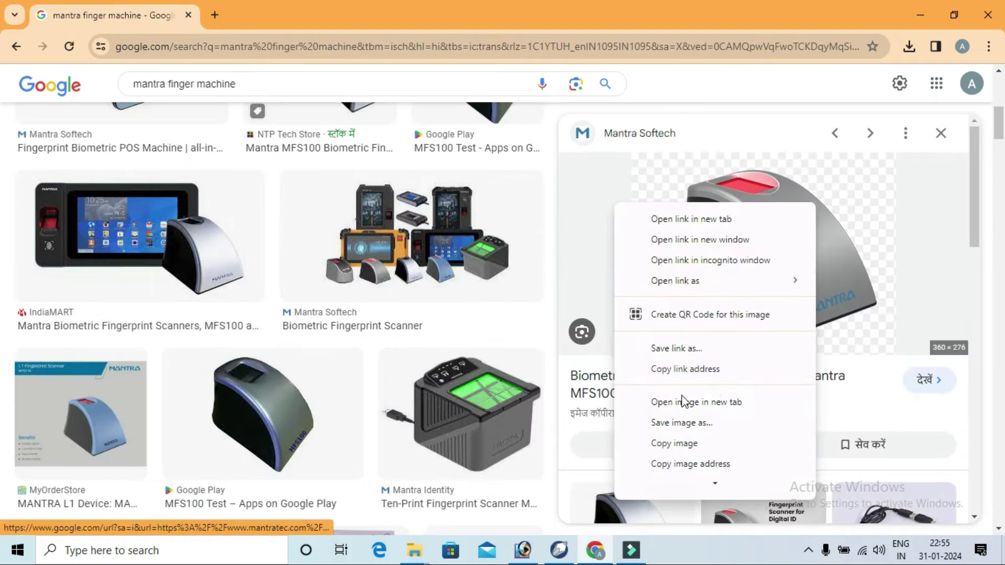
pyautogui.click(681, 422)
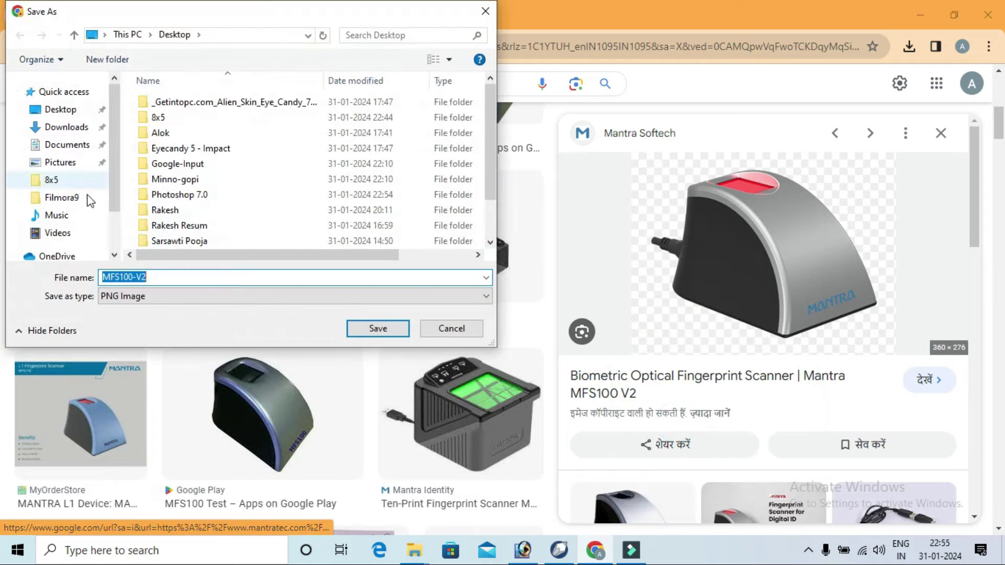
pyautogui.click(59, 110)
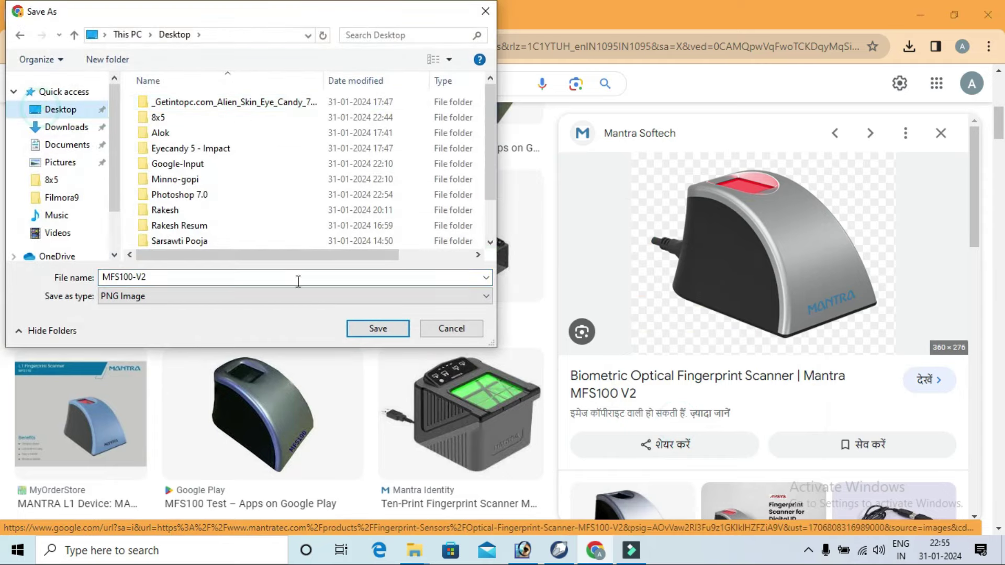
pyautogui.click(378, 328)
# Step: Search 'flax mchin' and drag the downloaded flex machine image into CorelDRAW
pyautogui.click(267, 81)
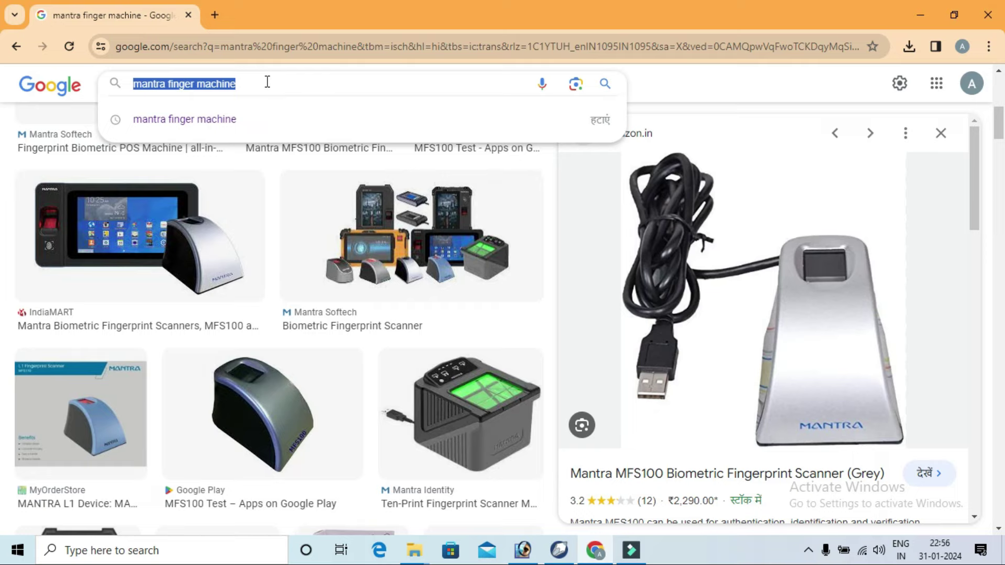
pyautogui.write('f')
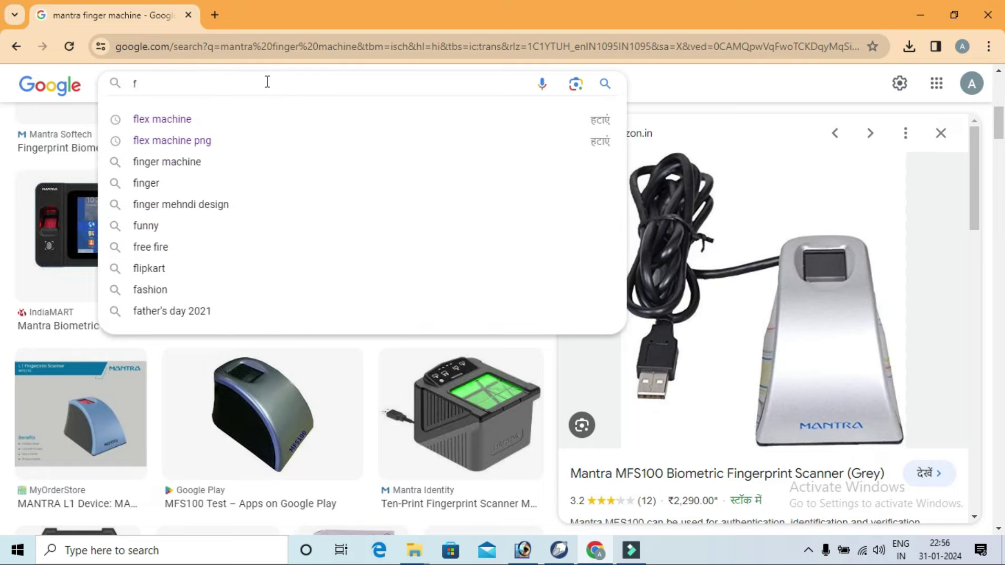
pyautogui.write('lax mchin')
pyautogui.press('Return')
pyautogui.scroll(-5, 269, 374)
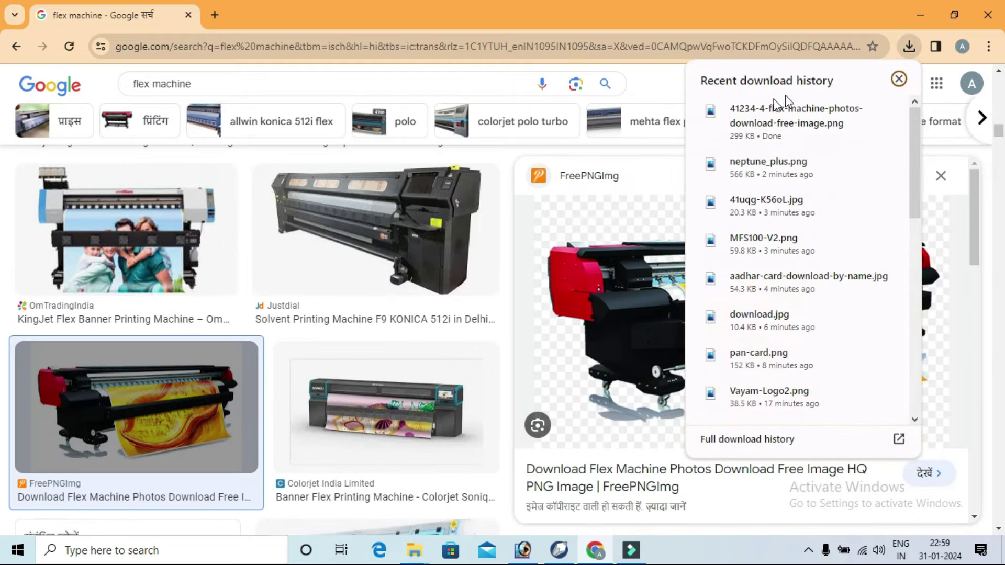
pyautogui.moveTo(779, 108)
pyautogui.mouseDown()
pyautogui.moveTo(565, 548)
pyautogui.moveTo(397, 306)
pyautogui.moveTo(253, 267)
pyautogui.mouseUp()
# Step: Enlarge the flex printer picture to about 31.5 inches wide and fit it at left
pyautogui.moveTo(308, 304); pyautogui.dragTo(432, 360)
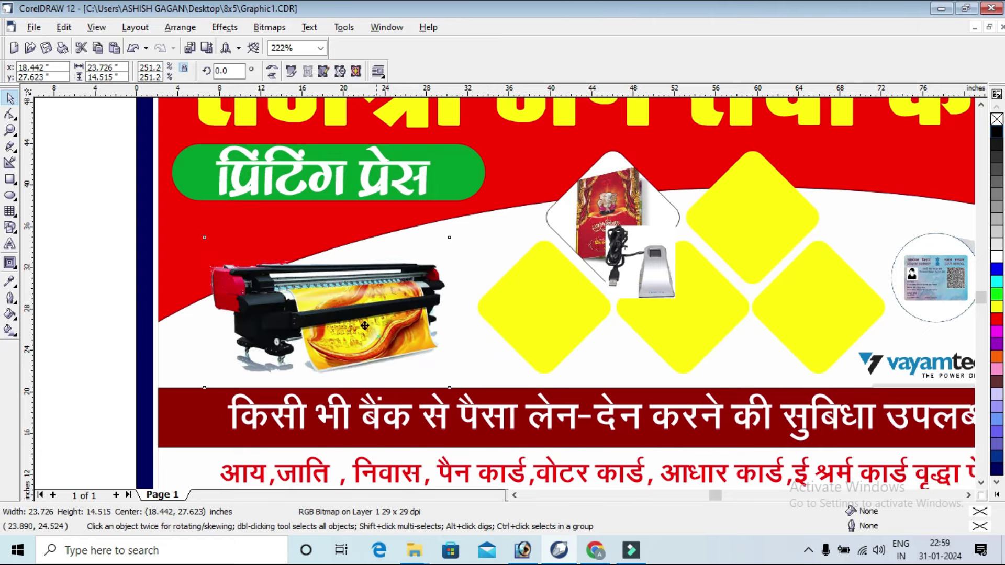
pyautogui.moveTo(406, 355); pyautogui.dragTo(490, 407)
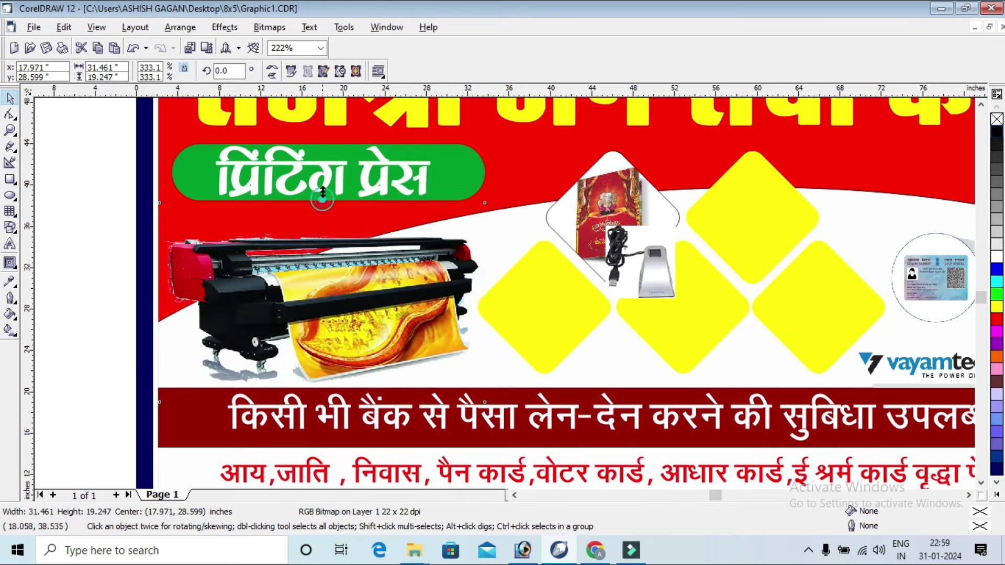
pyautogui.moveTo(322, 194); pyautogui.dragTo(323, 190)
pyautogui.moveTo(318, 270); pyautogui.dragTo(354, 284)
pyautogui.scroll(-1, 288, 268)
pyautogui.scroll(-1, 288, 269)
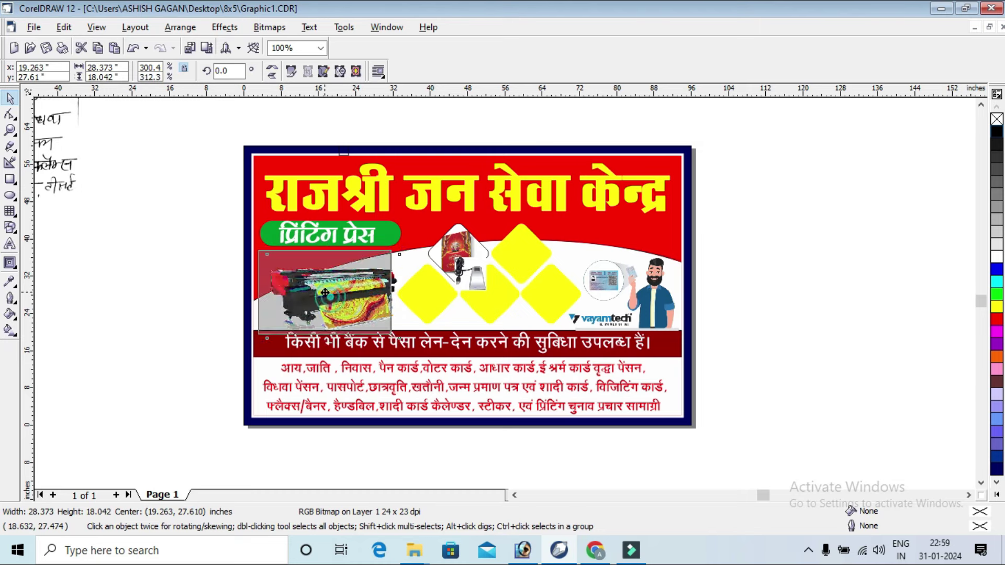
pyautogui.moveTo(403, 342); pyautogui.dragTo(390, 329)
pyautogui.click(831, 235)
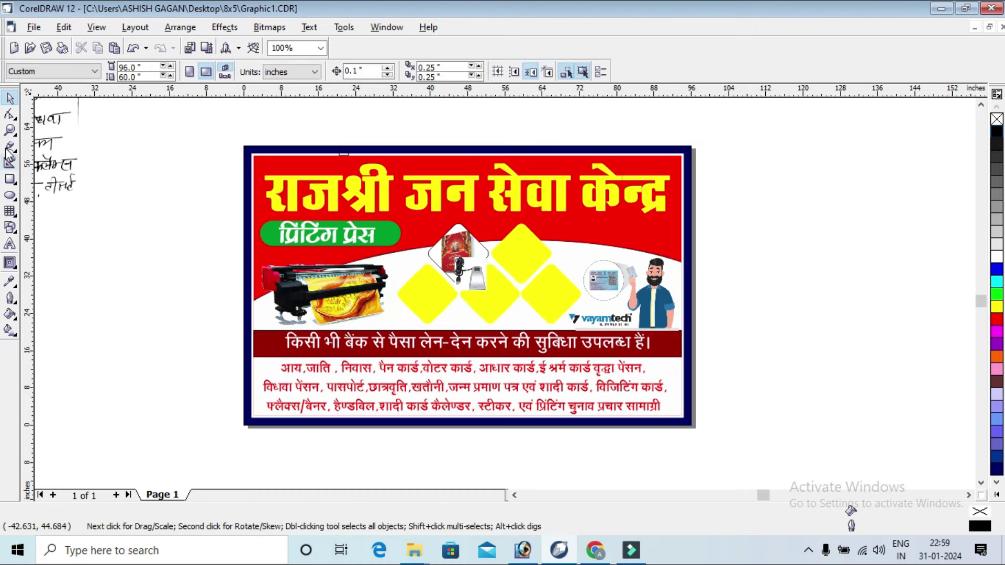
# Step: Zoom in on the banner's upper part
pyautogui.click(10, 129)
pyautogui.moveTo(276, 154); pyautogui.dragTo(735, 398)
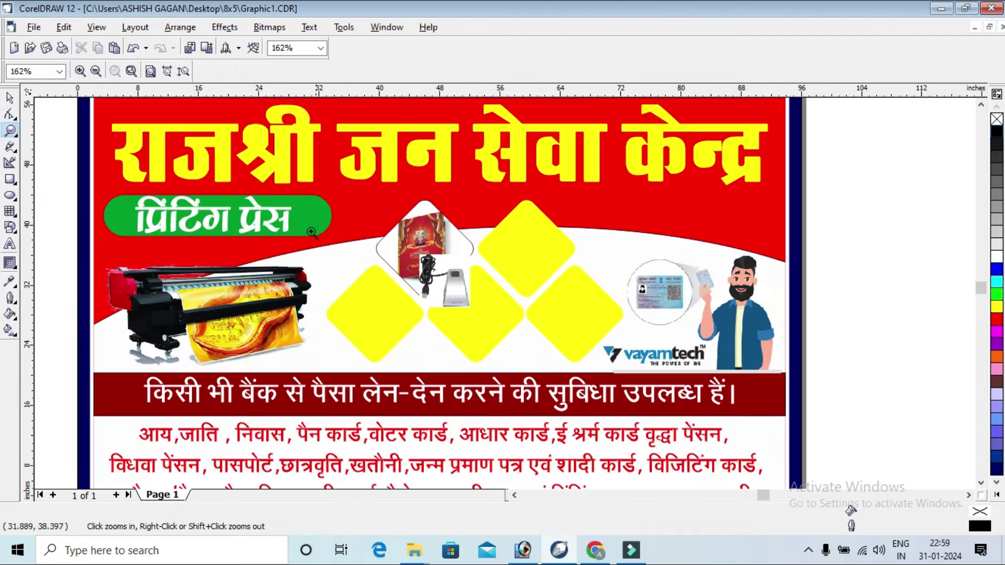
pyautogui.scroll(-2, 829, 419)
pyautogui.scroll(1, 768, 300)
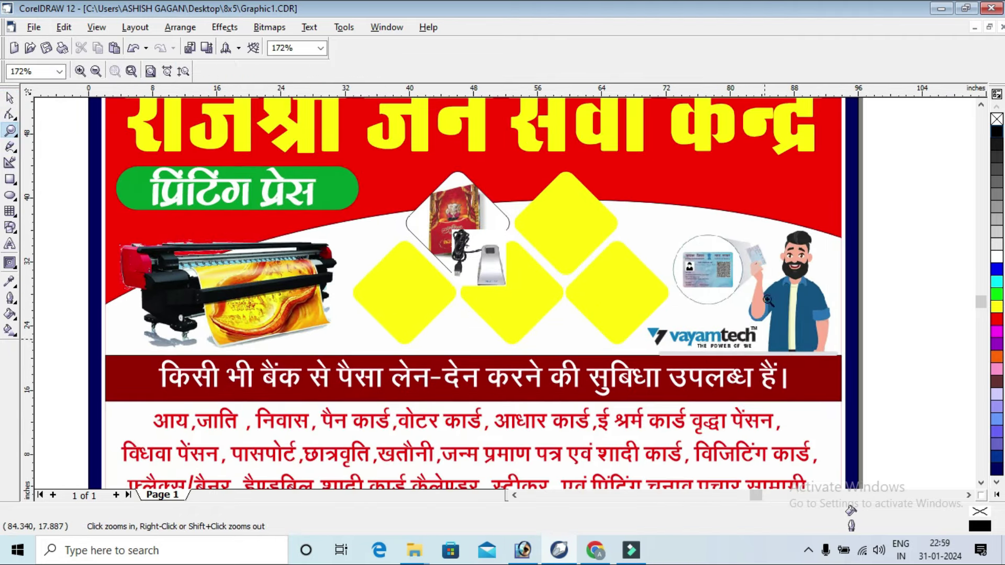
# Step: Shrink the scanner image slightly and park it off the page to the right
pyautogui.click(9, 97)
pyautogui.click(482, 258)
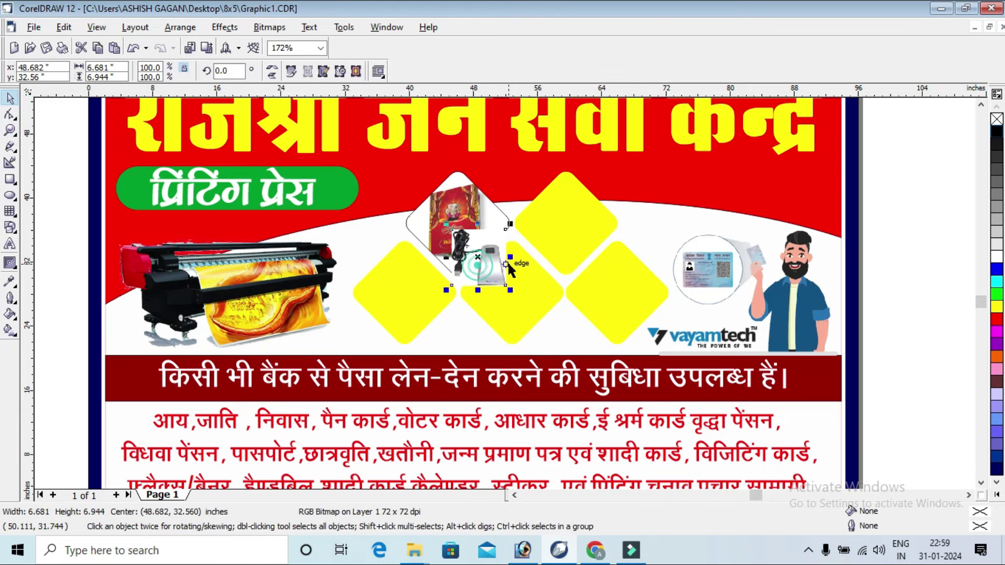
pyautogui.moveTo(482, 258)
pyautogui.mouseDown()
pyautogui.moveTo(364, 338)
pyautogui.moveTo(351, 328)
pyautogui.moveTo(678, 324)
pyautogui.moveTo(667, 236)
pyautogui.moveTo(664, 252)
pyautogui.mouseUp()
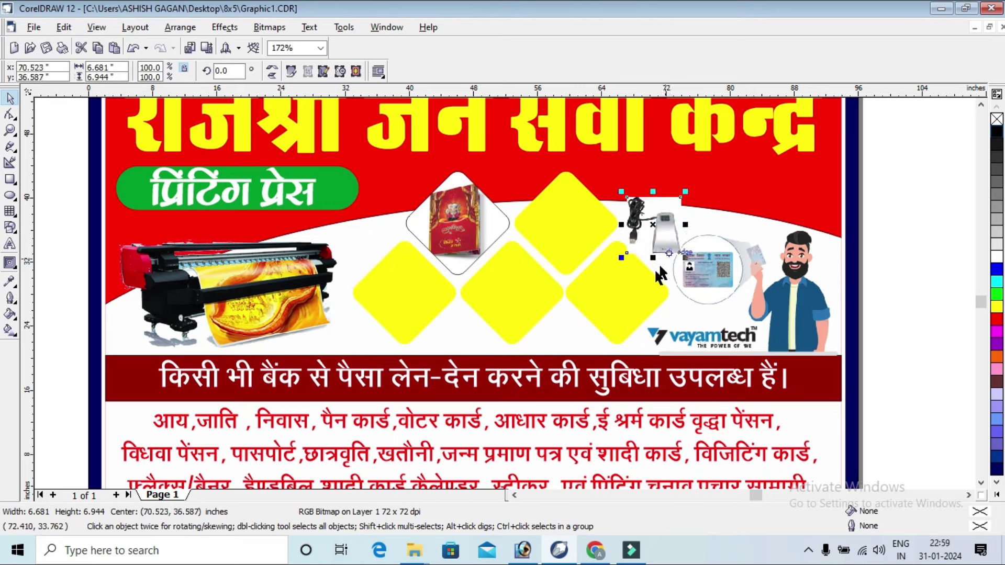
pyautogui.moveTo(686, 192); pyautogui.dragTo(675, 206)
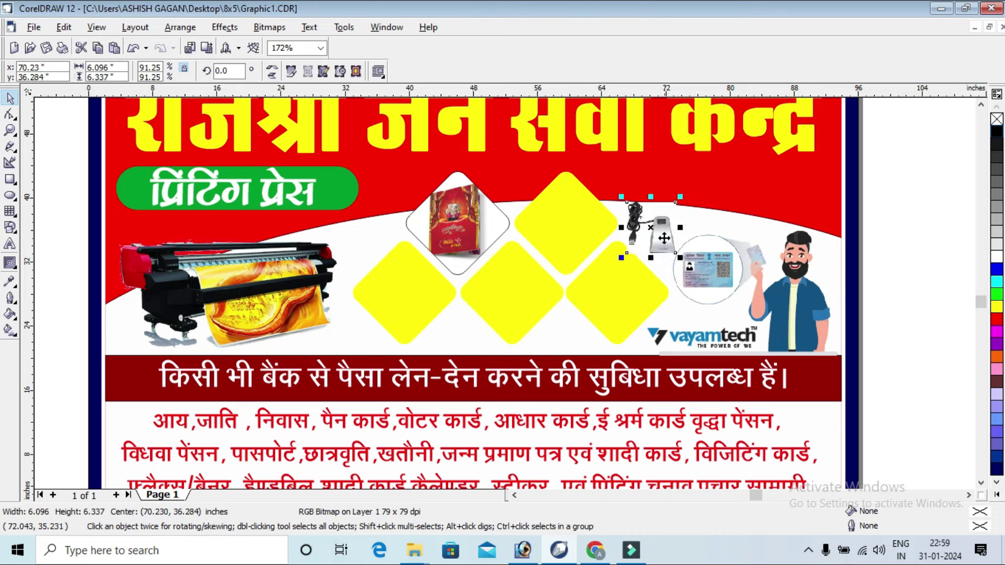
pyautogui.moveTo(676, 251)
pyautogui.mouseDown()
pyautogui.moveTo(736, 314)
pyautogui.moveTo(947, 305)
pyautogui.mouseUp()
pyautogui.click(907, 206)
# Step: Nudge the man-with-PAN-card picture right and pull its right-side nodes in to the page border
pyautogui.click(810, 279)
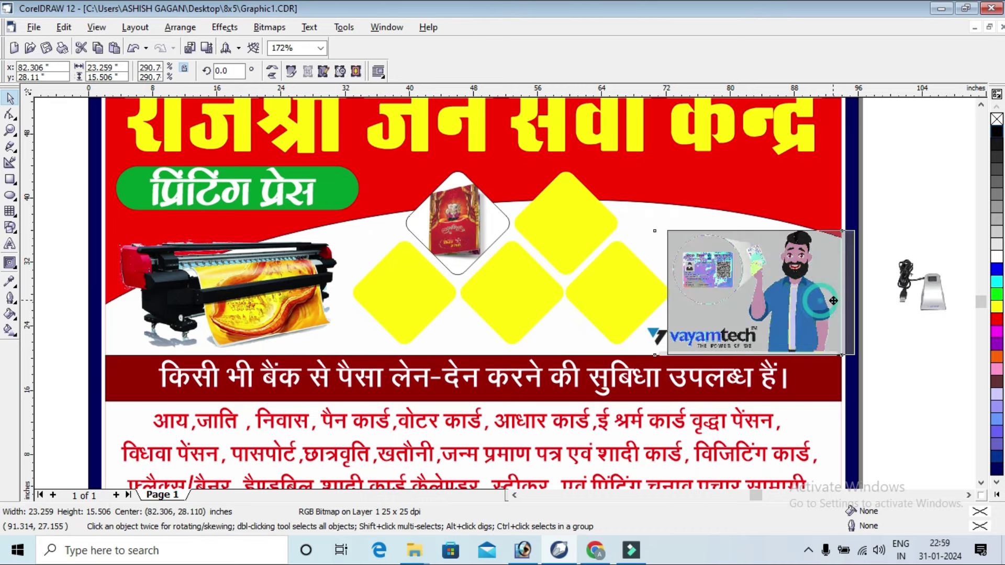
pyautogui.moveTo(820, 302); pyautogui.dragTo(834, 300)
pyautogui.click(11, 114)
pyautogui.moveTo(767, 202); pyautogui.dragTo(860, 366)
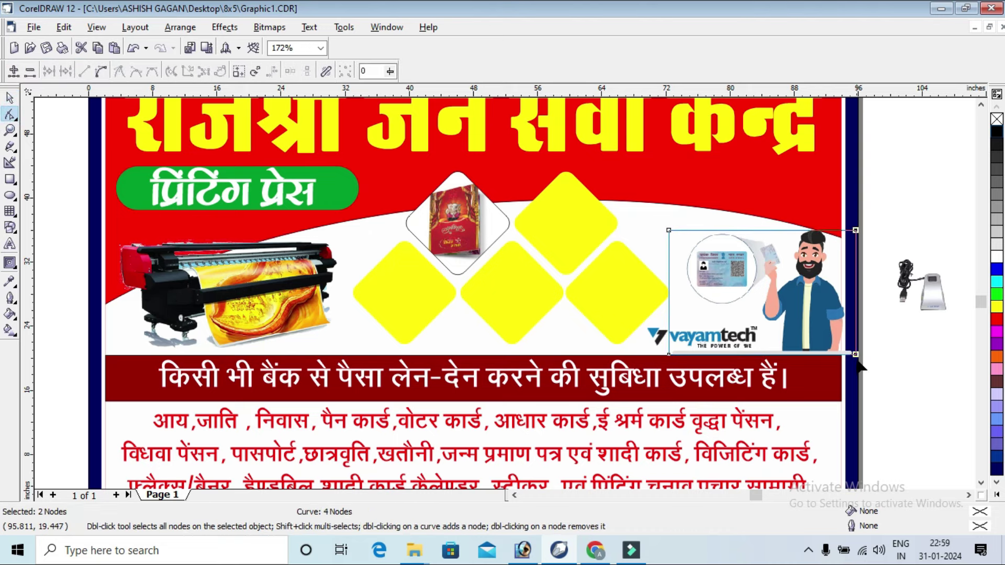
pyautogui.moveTo(856, 355); pyautogui.dragTo(841, 354)
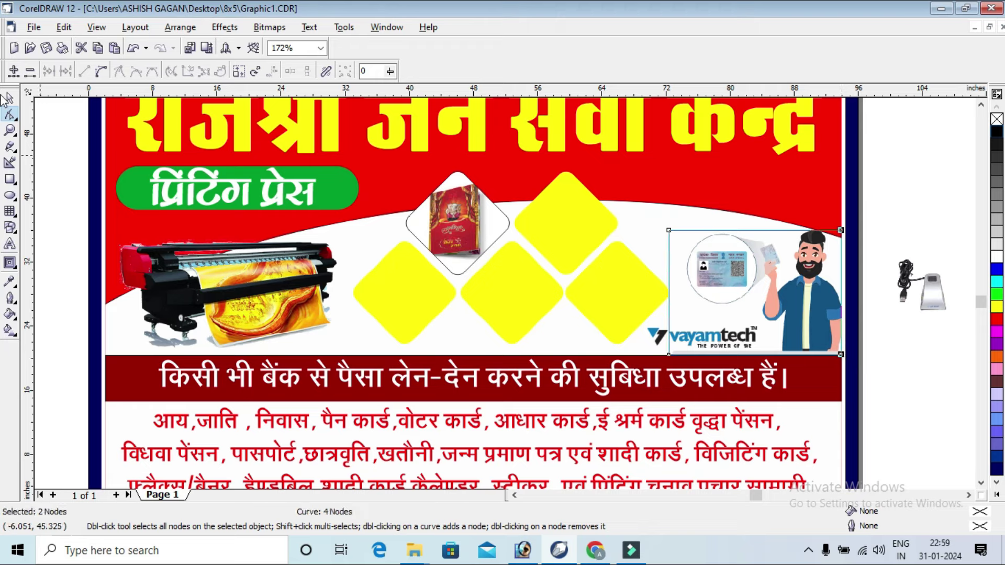
# Step: Place the scanner image just left of the PAN card and save the document
pyautogui.click(8, 98)
pyautogui.click(903, 348)
pyautogui.moveTo(925, 300)
pyautogui.mouseDown()
pyautogui.moveTo(713, 305)
pyautogui.moveTo(655, 267)
pyautogui.moveTo(664, 244)
pyautogui.mouseUp()
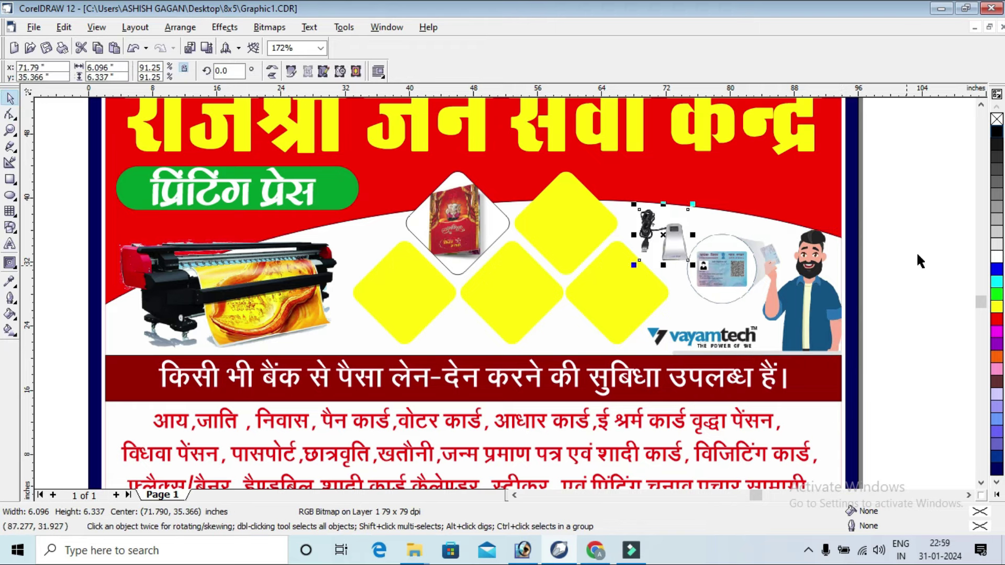
pyautogui.click(918, 221)
pyautogui.hotkey('ctrl', 's')
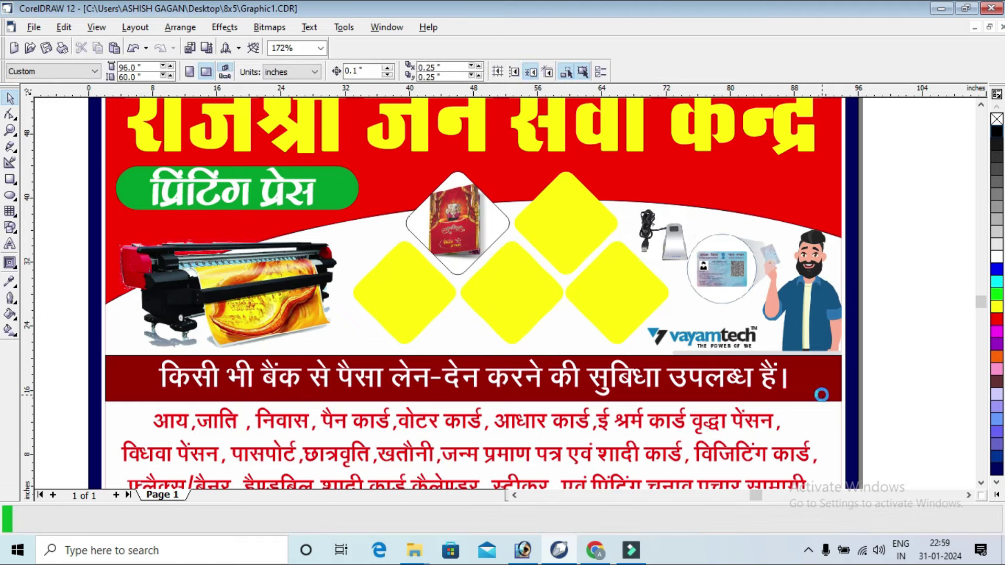
# Step: Minimize CorelDRAW and the browser to reach the desktop, then restore the CorelDRAW design
pyautogui.click(941, 11)
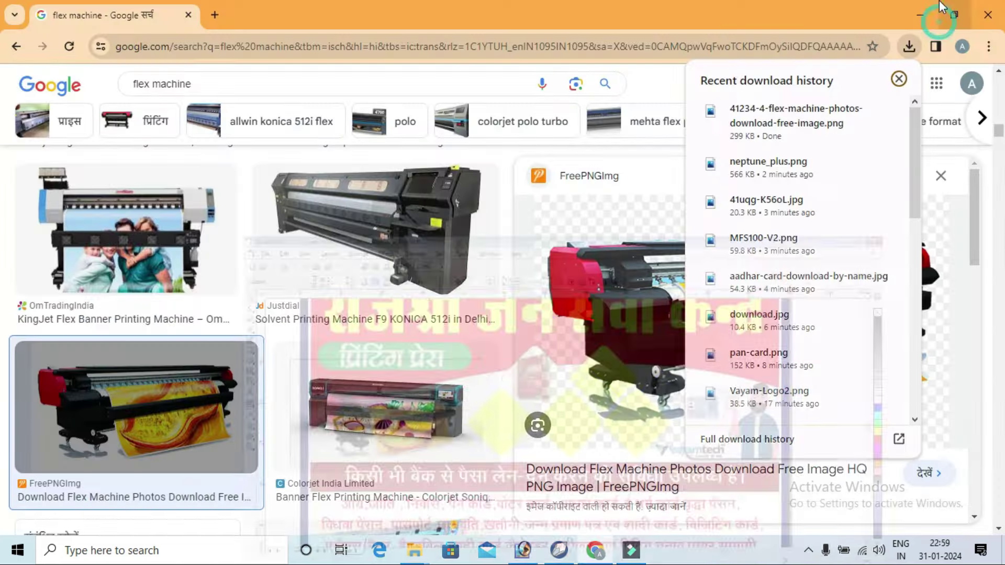
pyautogui.click(930, 8)
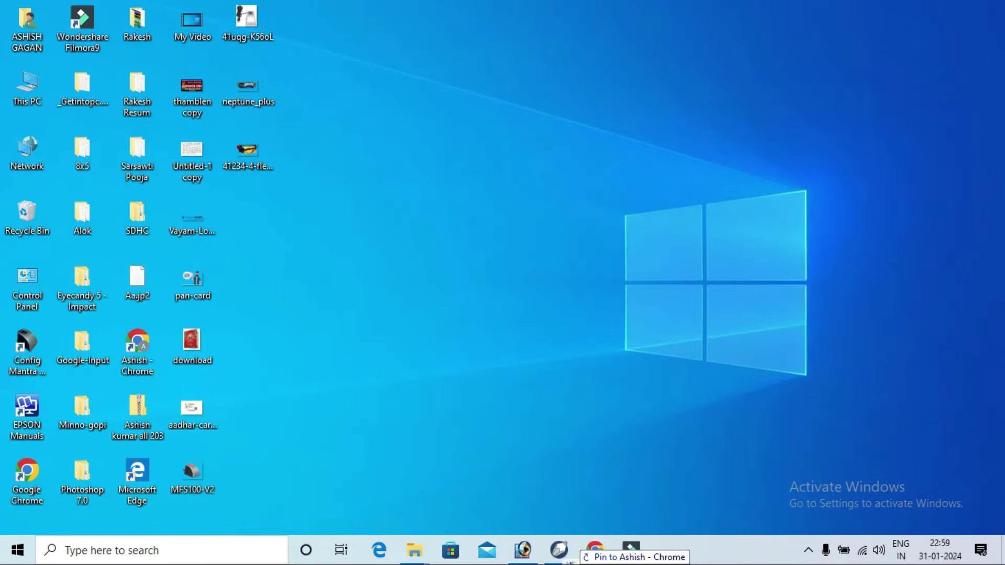
pyautogui.click(559, 549)
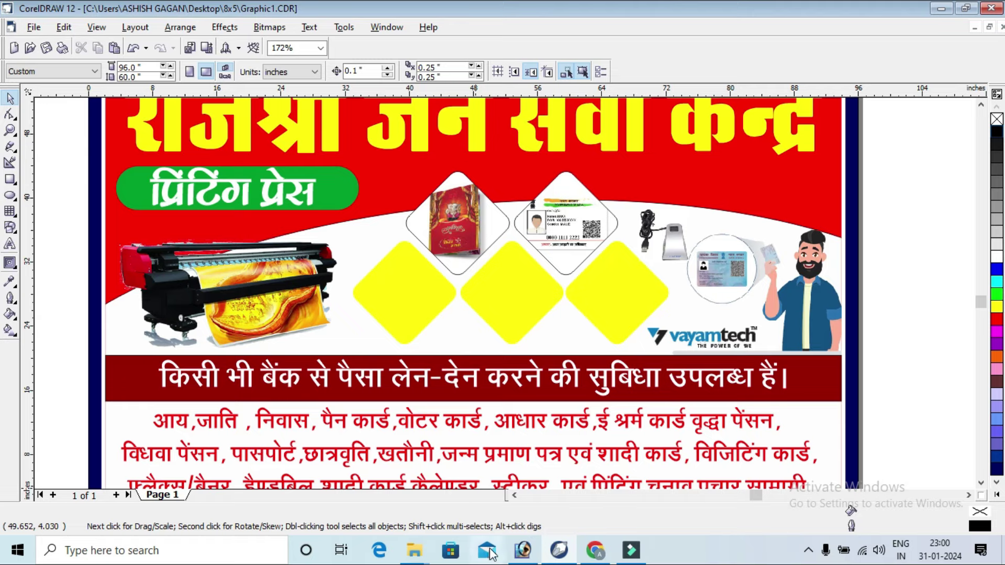
# Step: Replace the Google Images search with 'pass port' and run it
pyautogui.click(593, 556)
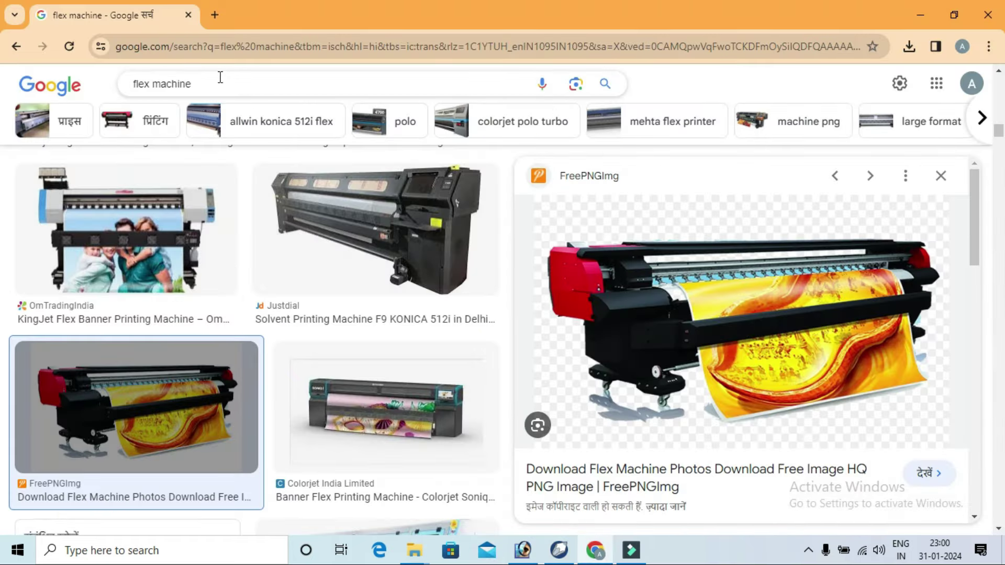
pyautogui.doubleClick(220, 77)
pyautogui.press('BackSpace')
pyautogui.press('BackSpace')
pyautogui.press('BackSpace')
pyautogui.press('BackSpace')
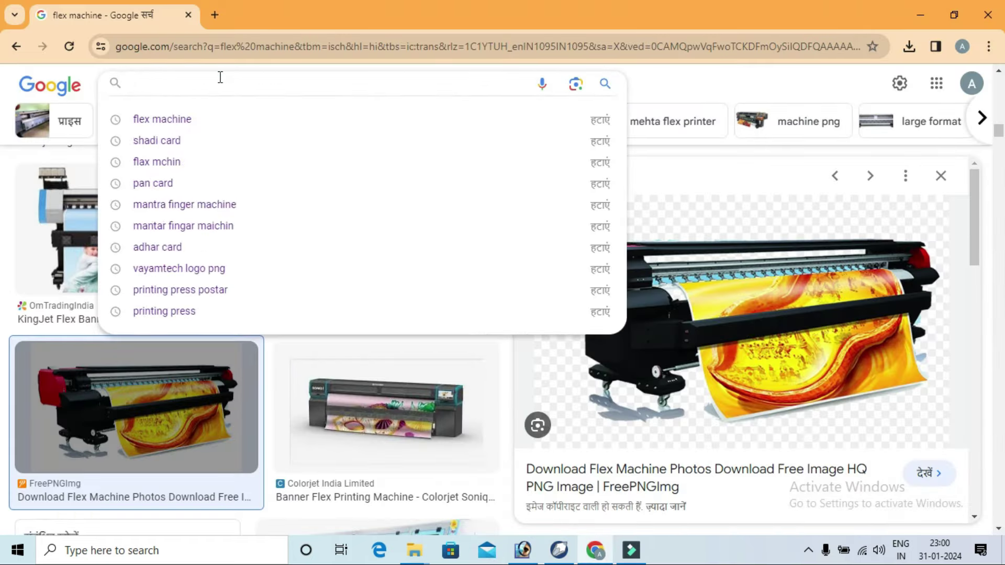
pyautogui.write('pass p')
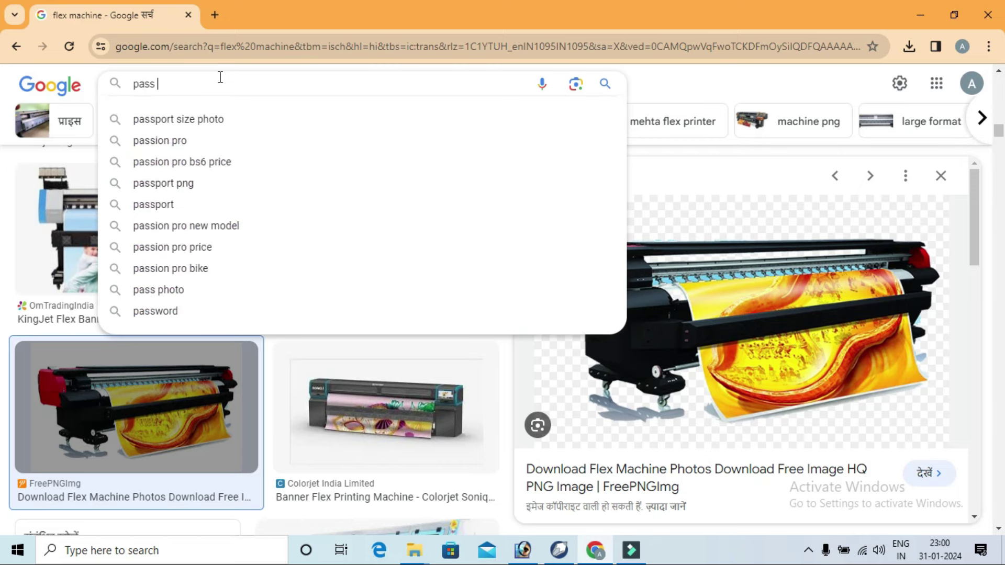
pyautogui.write('ort')
pyautogui.press('Return')
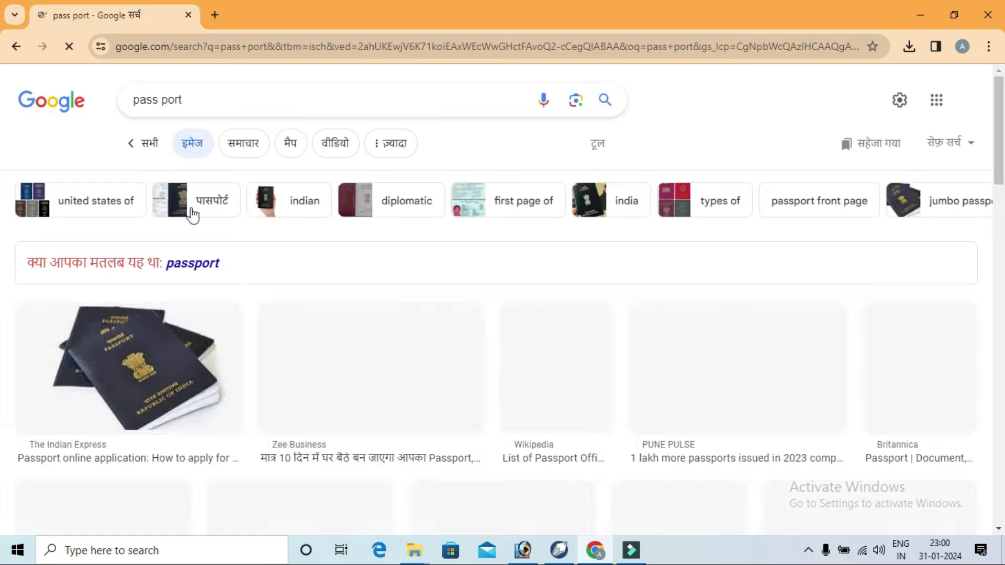
# Step: Save the PUNE PULSE passport photo to the Desktop and check the downloads list
pyautogui.click(722, 367)
pyautogui.rightClick(771, 235)
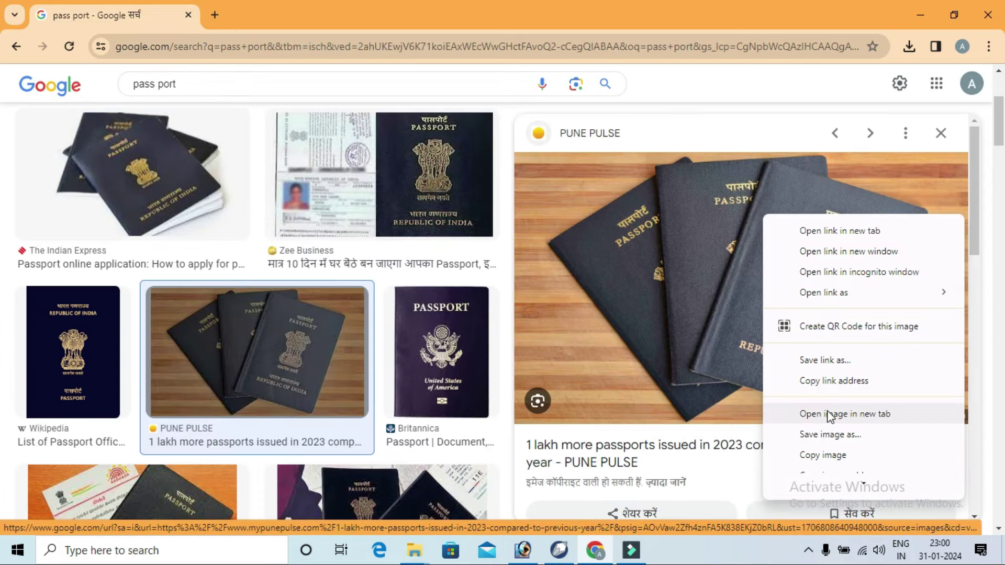
pyautogui.click(835, 433)
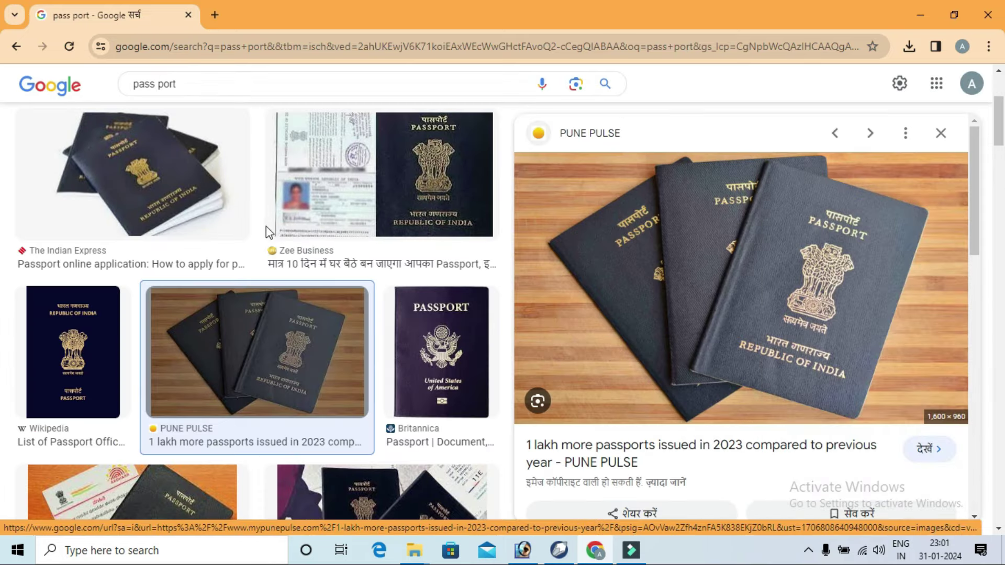
pyautogui.click(62, 109)
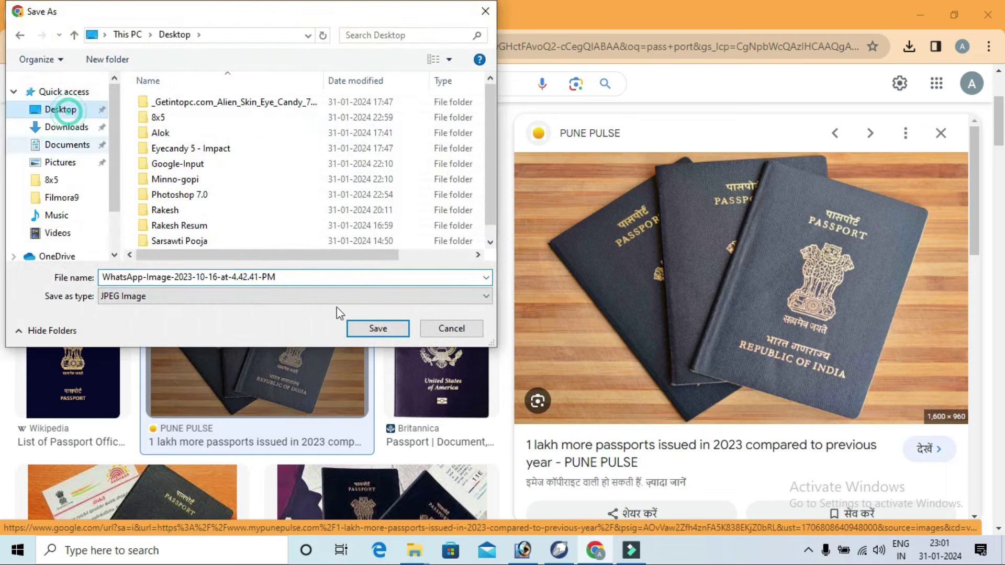
pyautogui.click(378, 328)
pyautogui.click(909, 48)
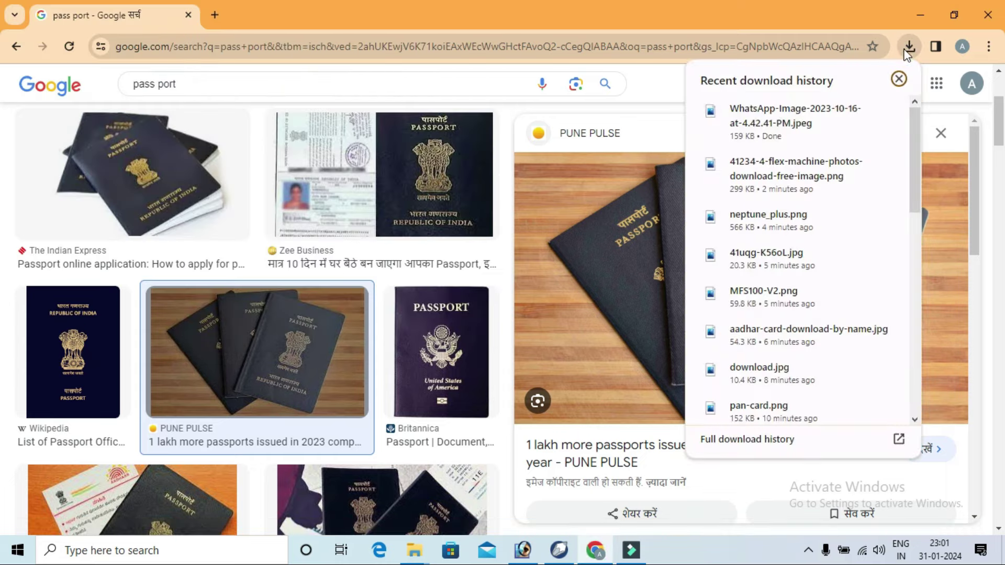
# Step: Drag the passport photo into the design and PowerClip it into the lower-left yellow diamond
pyautogui.moveTo(764, 114); pyautogui.dragTo(295, 355)
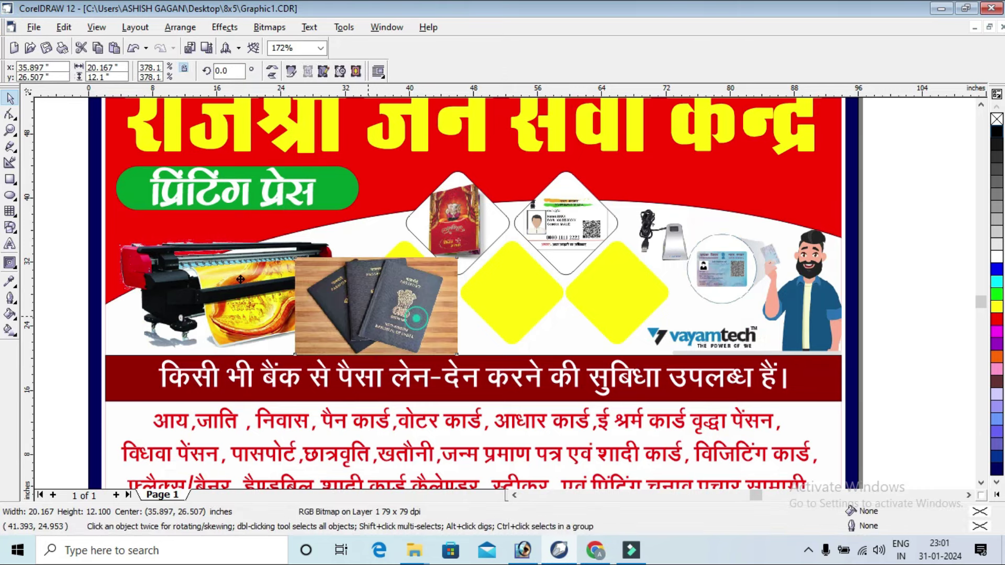
pyautogui.moveTo(416, 318); pyautogui.dragTo(241, 277)
pyautogui.click(225, 27)
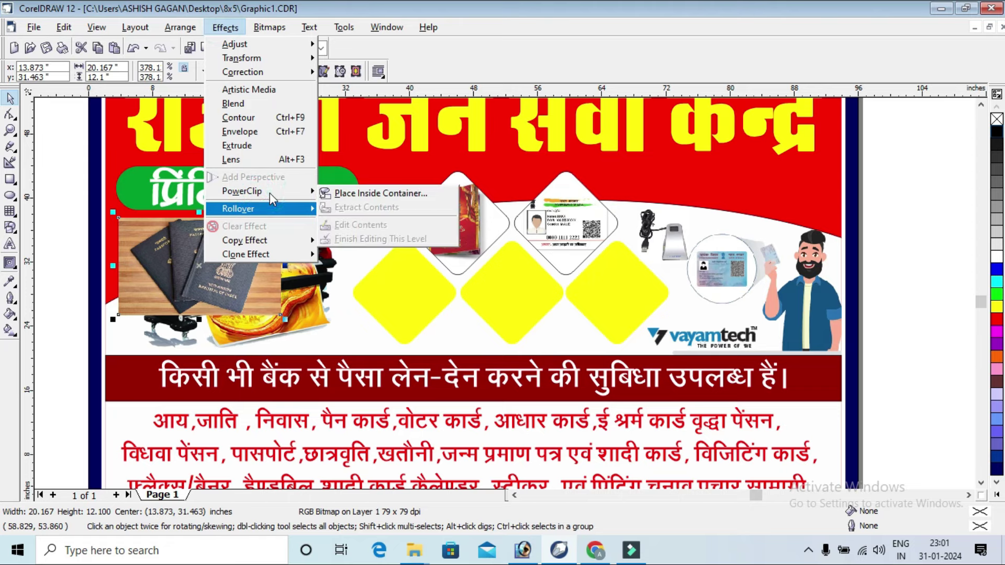
pyautogui.click(403, 191)
pyautogui.click(403, 281)
# Step: Edit the PowerClip contents so the passport photo is resized to cover the diamond
pyautogui.rightClick(405, 272)
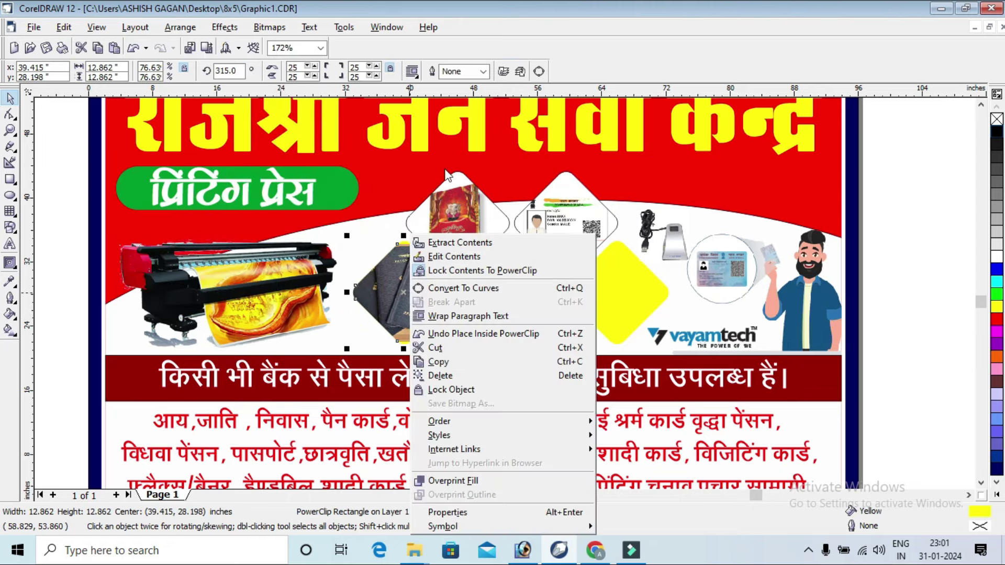
pyautogui.click(429, 193)
pyautogui.click(443, 268)
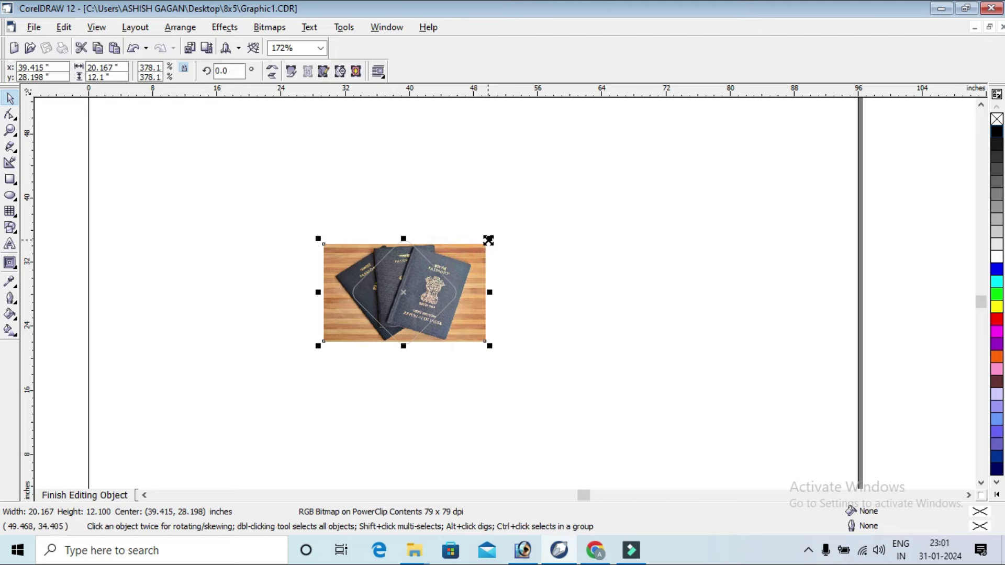
pyautogui.moveTo(488, 241); pyautogui.dragTo(454, 261)
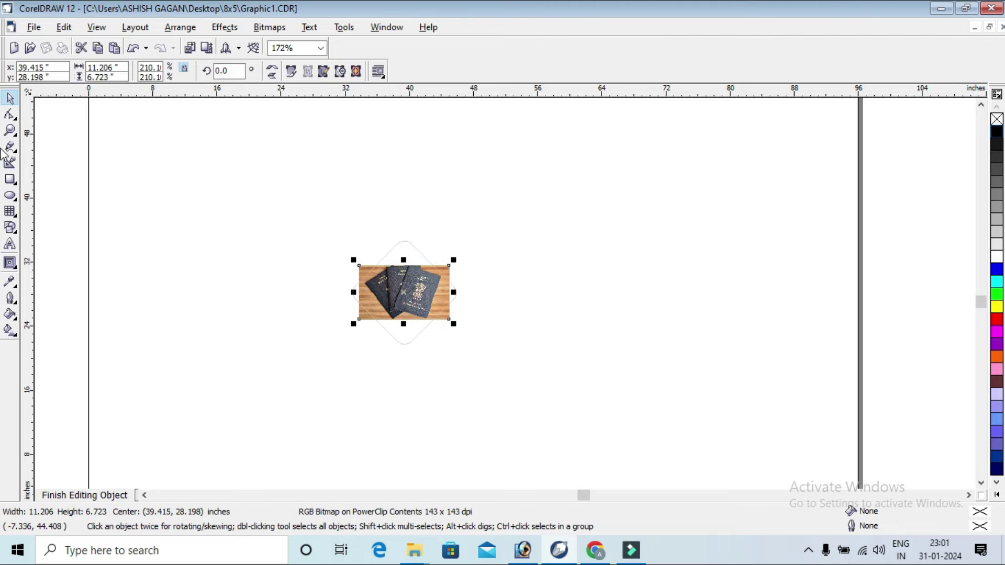
pyautogui.click(11, 130)
pyautogui.moveTo(331, 236); pyautogui.dragTo(524, 350)
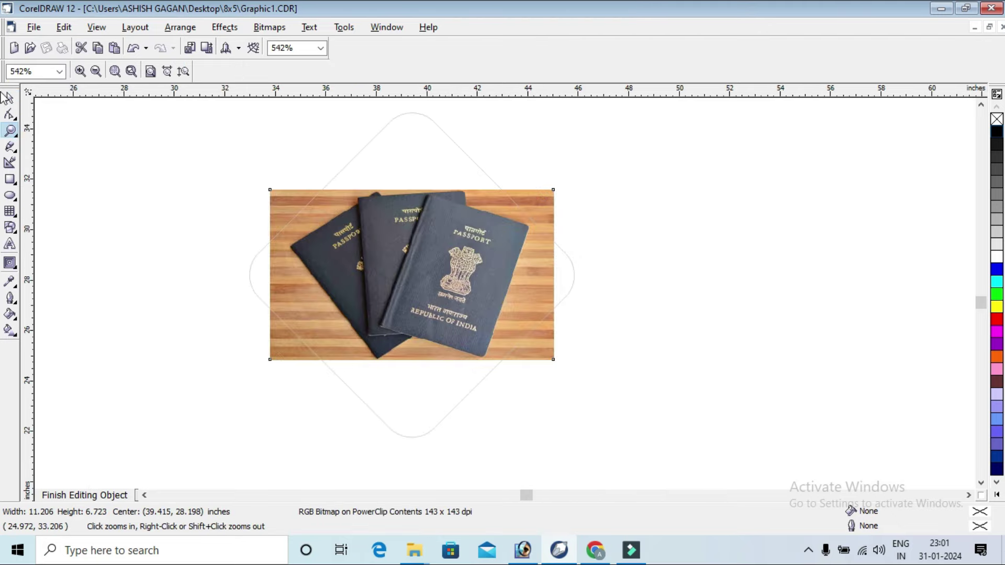
pyautogui.press('space')
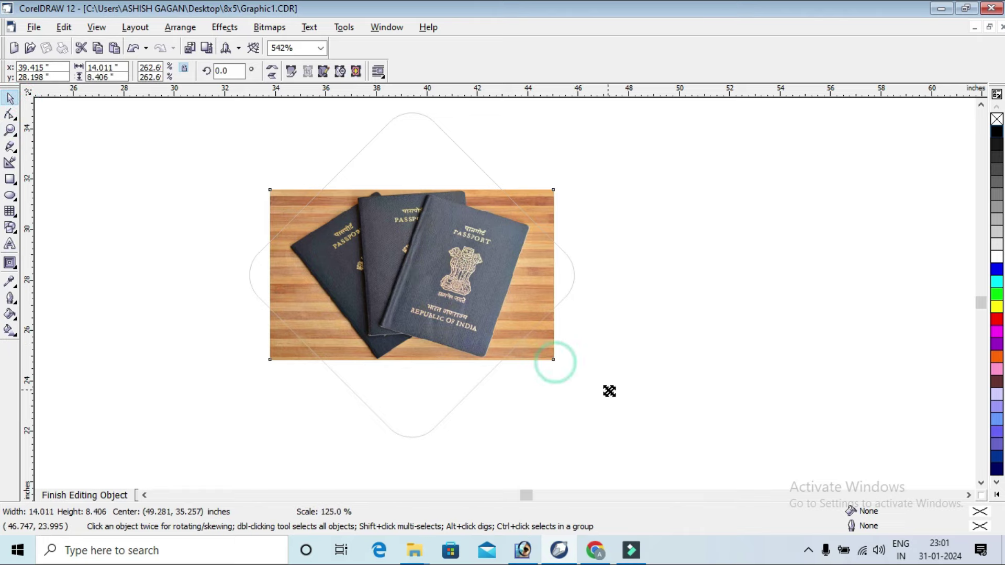
pyautogui.moveTo(556, 362); pyautogui.dragTo(607, 391)
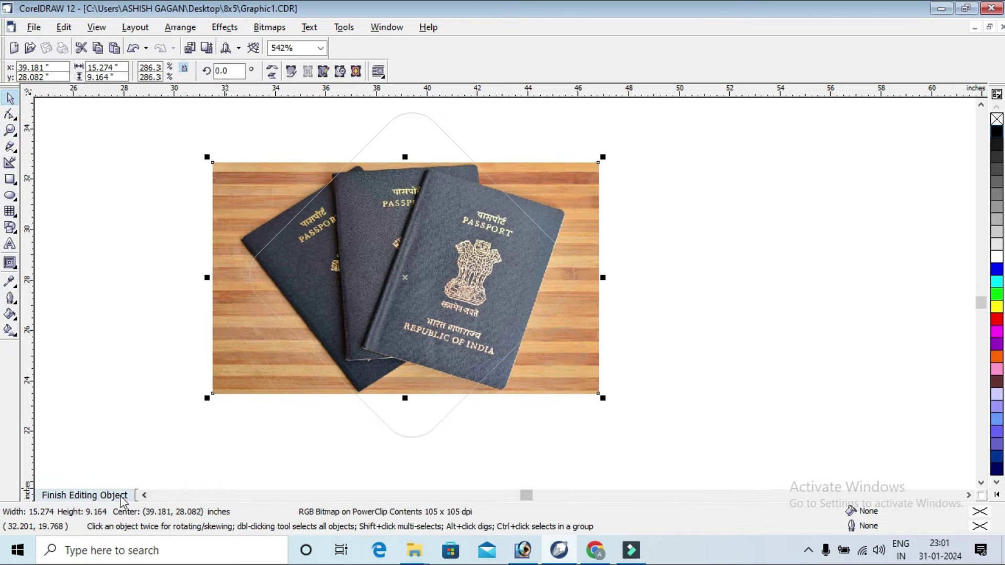
pyautogui.click(104, 495)
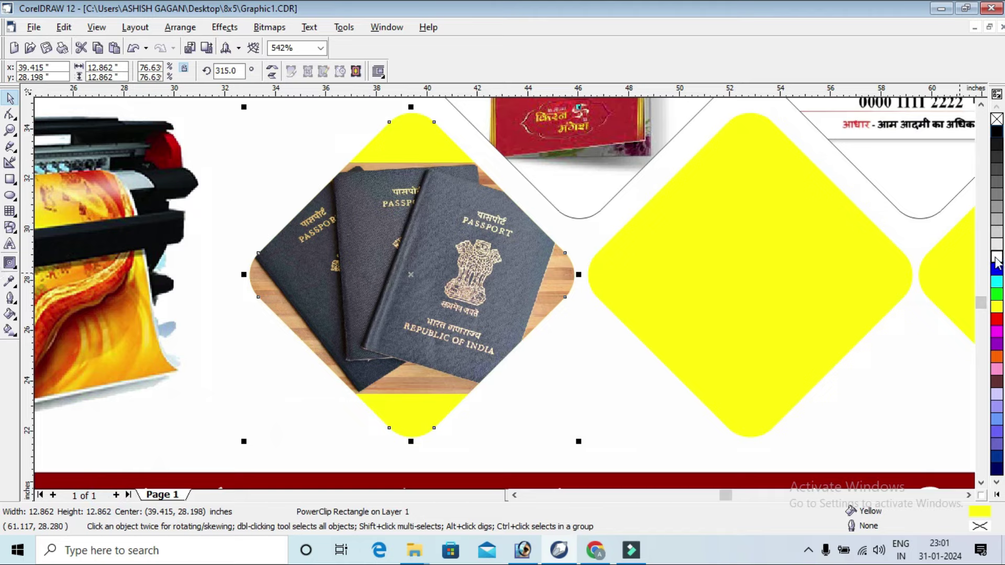
# Step: Make the passport diamond white with a black outline, then deselect it
pyautogui.click(996, 258)
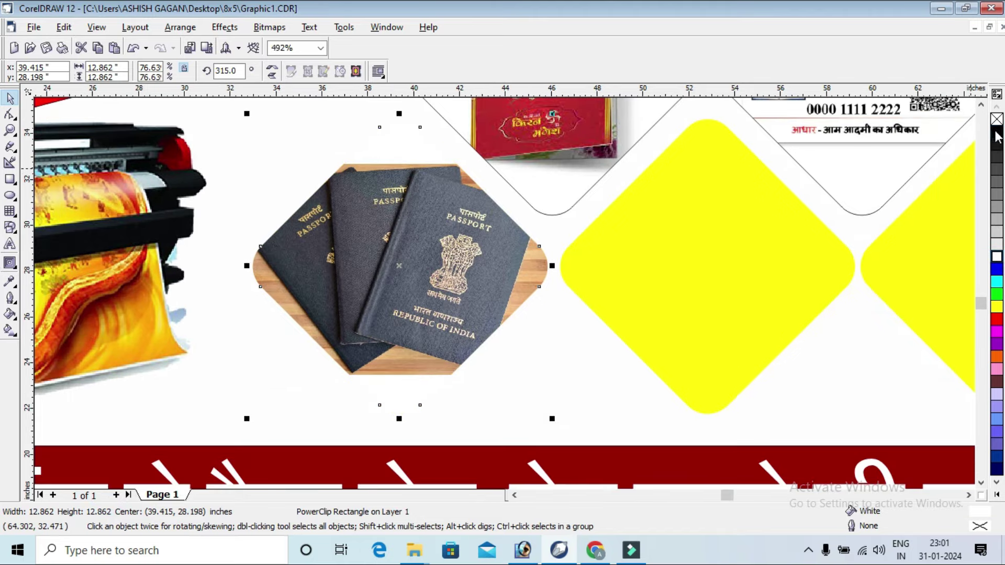
pyautogui.rightClick(997, 137)
pyautogui.scroll(-1, 309, 201)
pyautogui.scroll(-1, 303, 199)
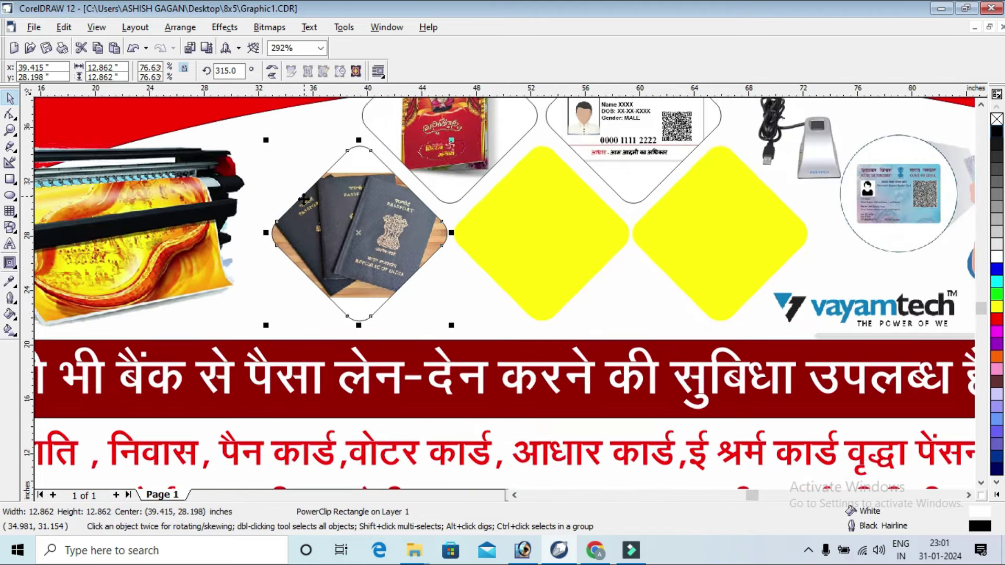
pyautogui.scroll(-1, 303, 199)
pyautogui.scroll(-1, 345, 217)
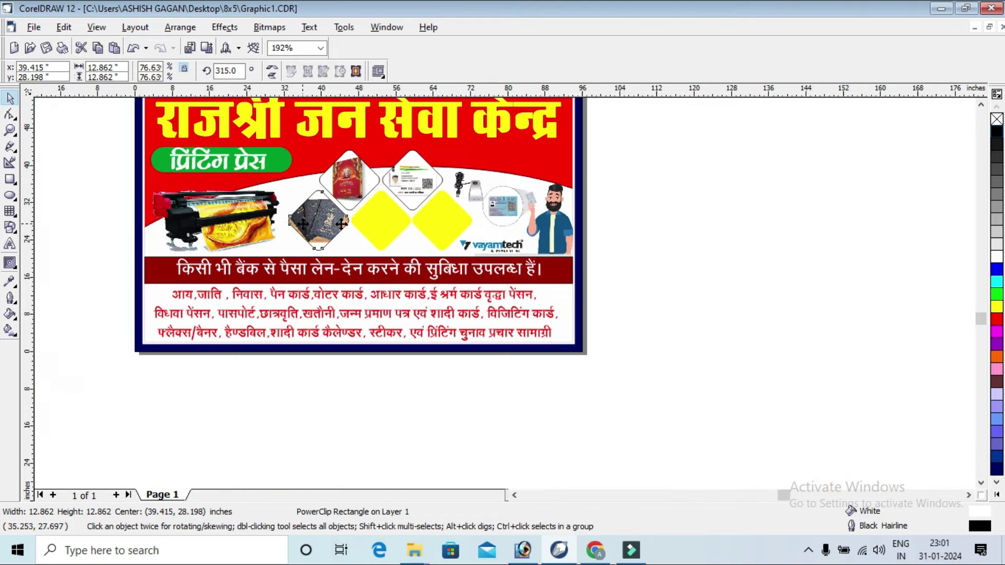
pyautogui.click(719, 172)
# Step: Zoom in on the collage of picture diamonds and go back to the Pick tool
pyautogui.hscroll(5, 864, 204)
pyautogui.hscroll(-5, 893, 211)
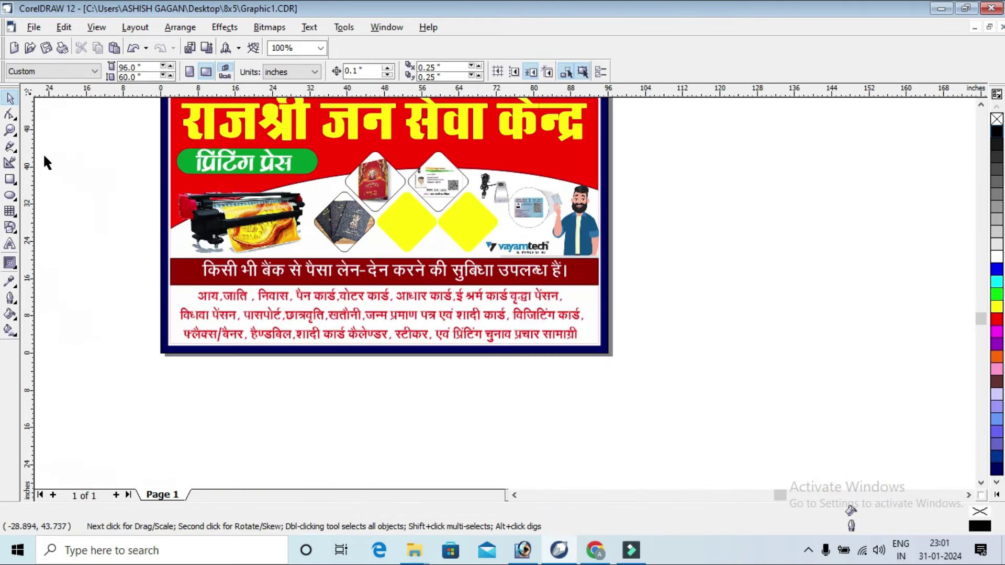
pyautogui.click(9, 131)
pyautogui.moveTo(249, 144); pyautogui.dragTo(671, 293)
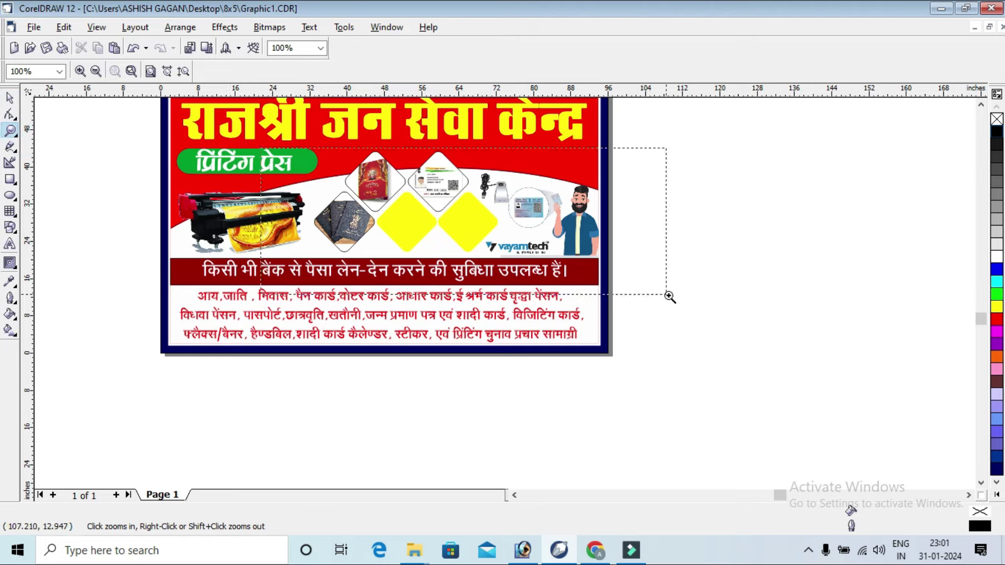
pyautogui.click(9, 100)
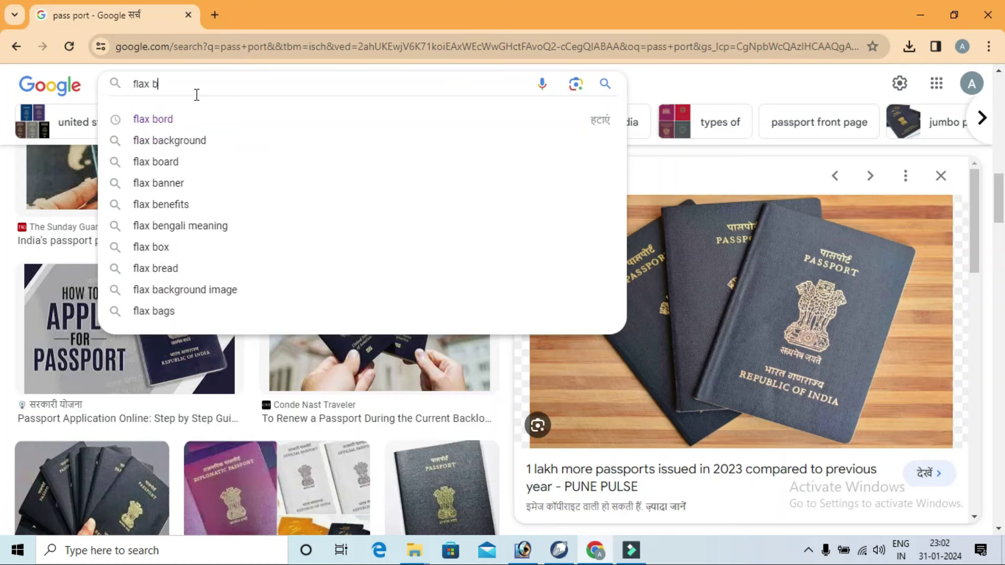
# Step: Search images for 'flax bord' and save the FLEX PRINTING billboard to the Desktop as flex-board
pyautogui.write('or')
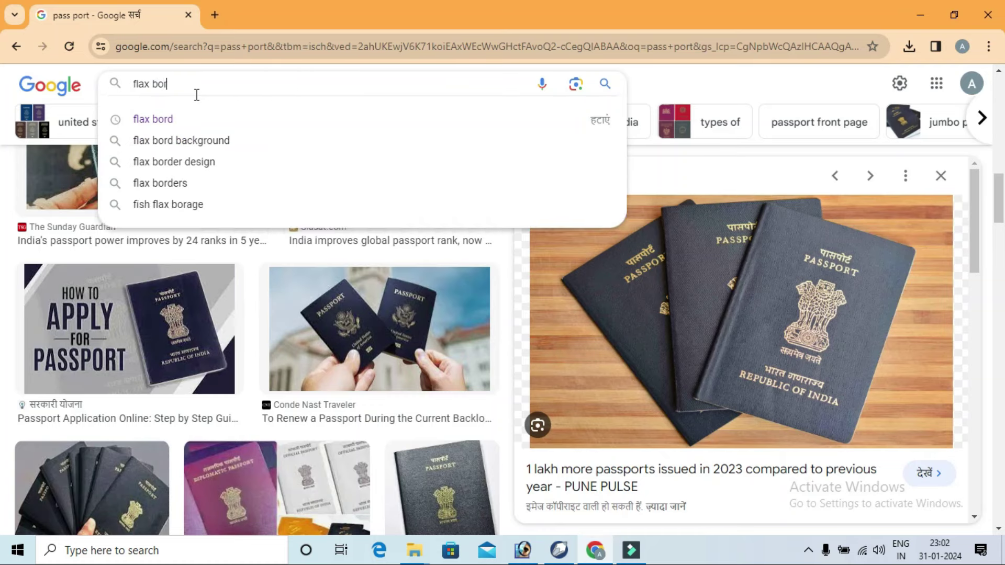
pyautogui.write('d')
pyautogui.press('Return')
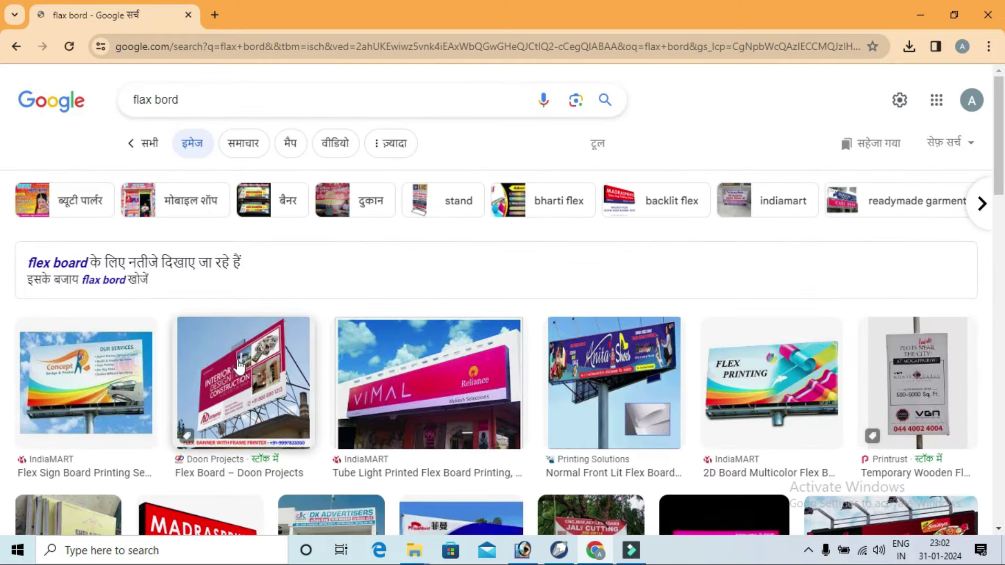
pyautogui.click(764, 365)
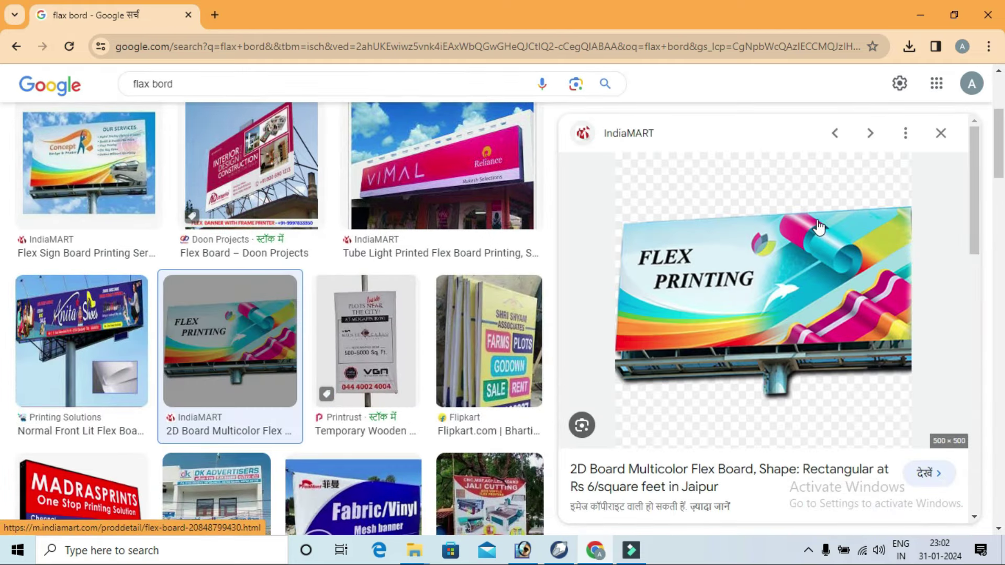
pyautogui.rightClick(819, 227)
pyautogui.click(723, 433)
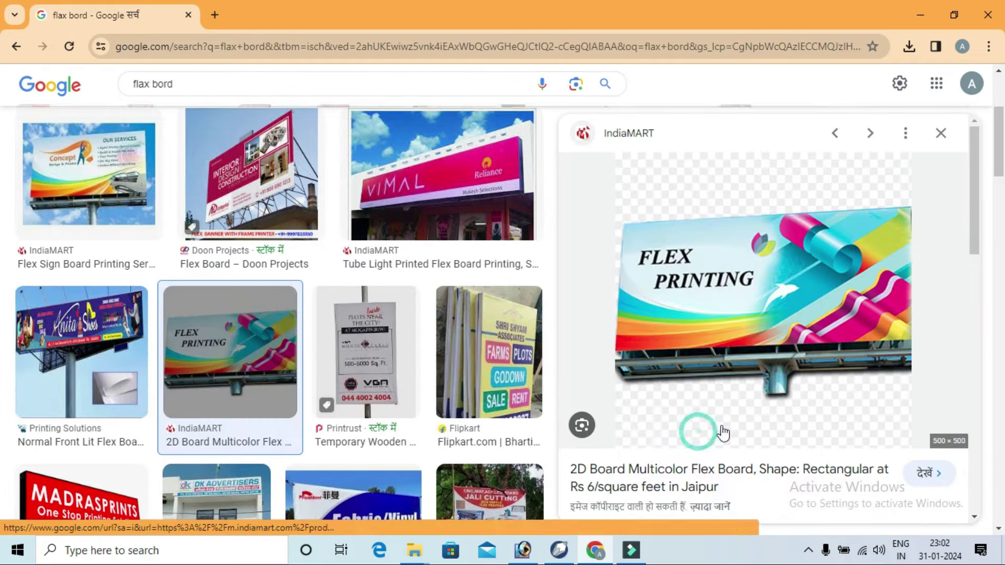
pyautogui.scroll(2, 108, 150)
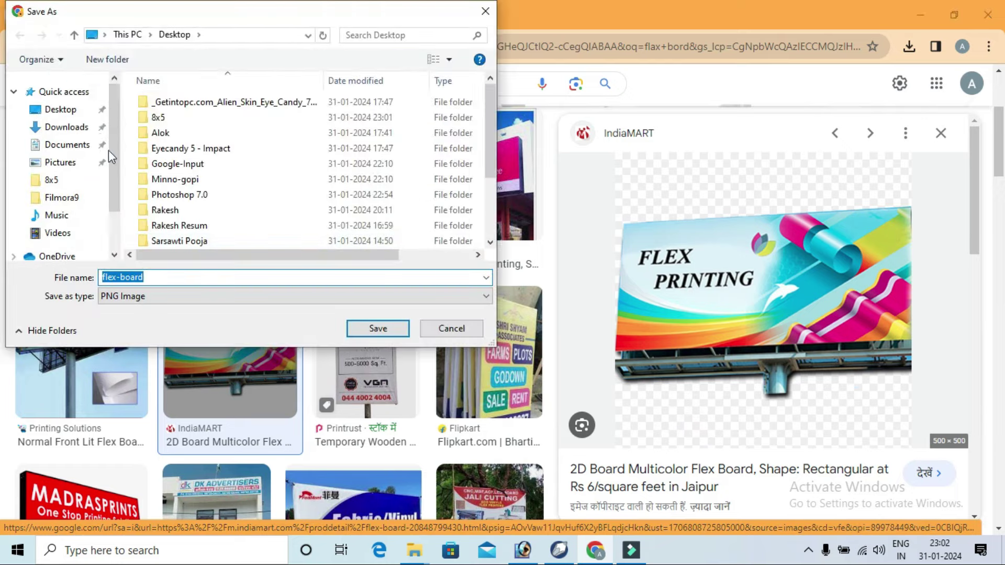
pyautogui.click(70, 109)
pyautogui.click(366, 334)
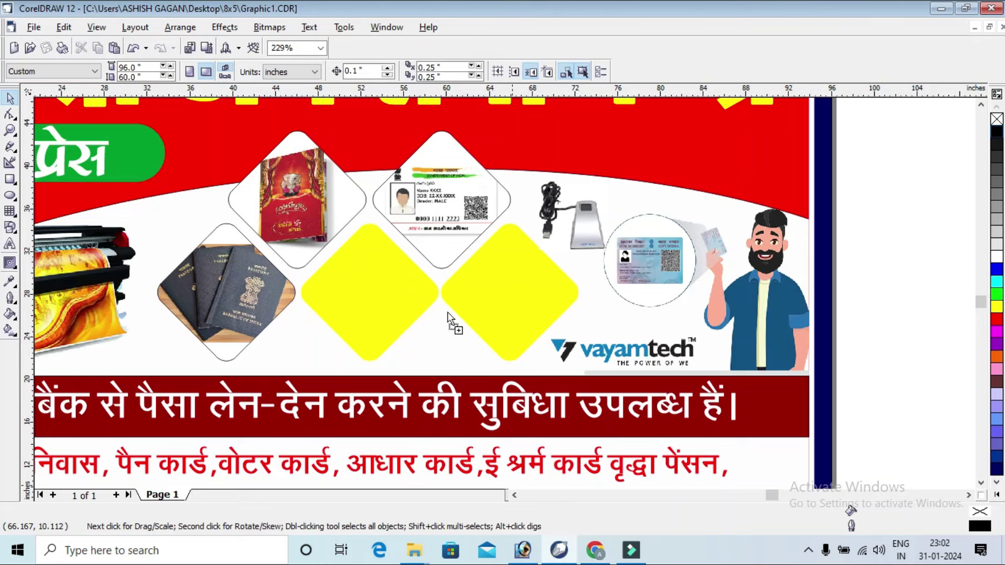
# Step: Bring the billboard picture into the design, enlarge it, and PowerClip it into the yellow diamond
pyautogui.moveTo(608, 407)
pyautogui.mouseDown()
pyautogui.moveTo(458, 295)
pyautogui.moveTo(542, 374)
pyautogui.mouseUp()
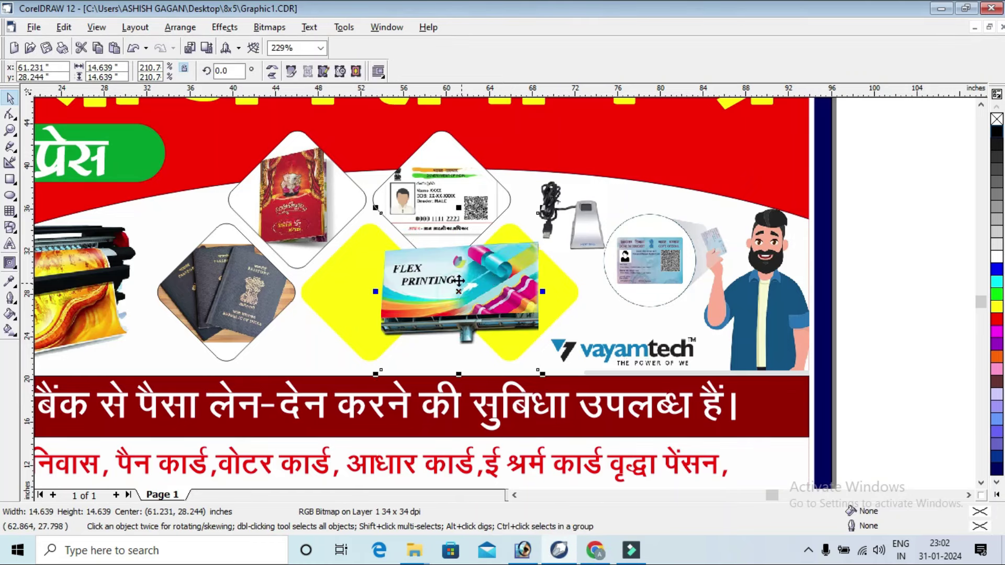
pyautogui.moveTo(458, 283); pyautogui.dragTo(579, 281)
pyautogui.click(226, 27)
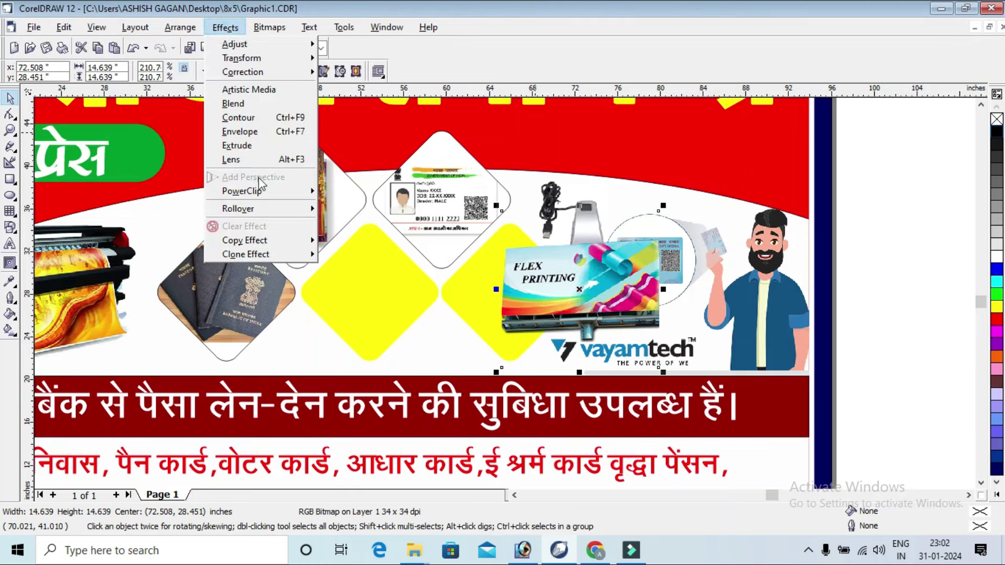
pyautogui.click(345, 192)
pyautogui.click(378, 280)
# Step: Edit the diamond's contents to shrink the billboard picture so it fits
pyautogui.rightClick(392, 237)
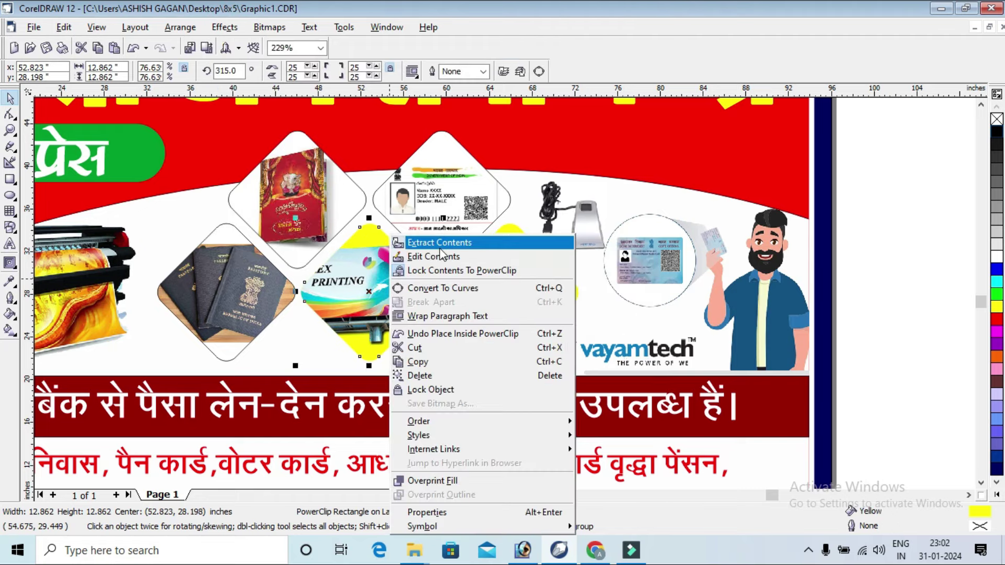
pyautogui.click(446, 256)
pyautogui.moveTo(454, 209)
pyautogui.mouseDown()
pyautogui.moveTo(410, 252)
pyautogui.moveTo(405, 273)
pyautogui.mouseUp()
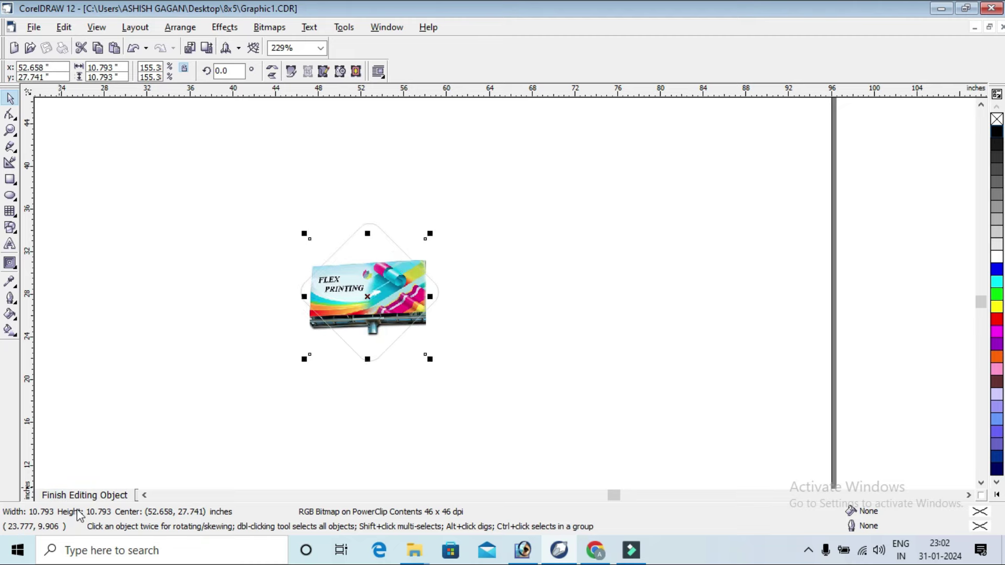
pyautogui.click(84, 495)
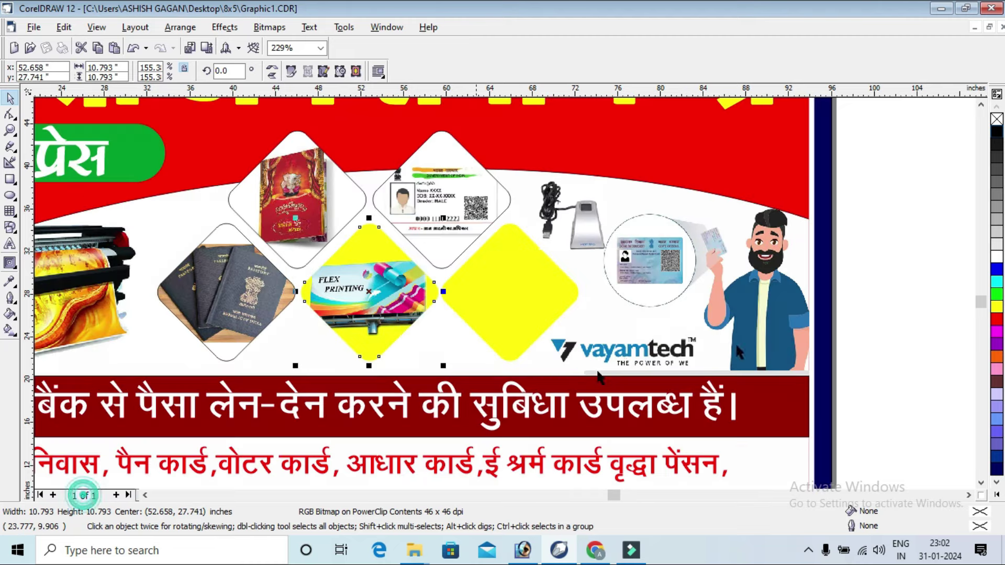
# Step: Fill the billboard diamond white with a black hairline outline and deselect it
pyautogui.click(996, 262)
pyautogui.rightClick(998, 135)
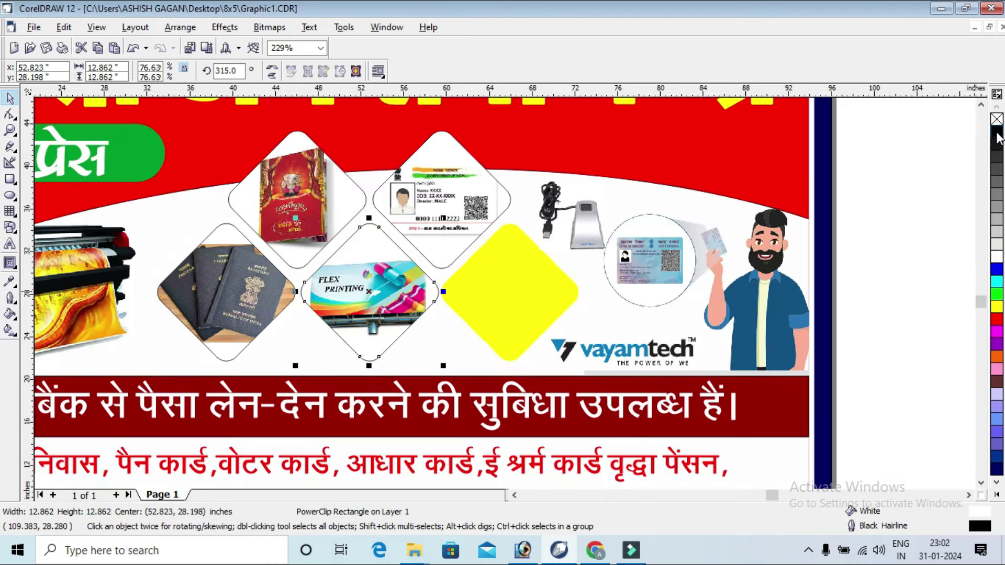
pyautogui.click(890, 137)
pyautogui.scroll(-1, 707, 162)
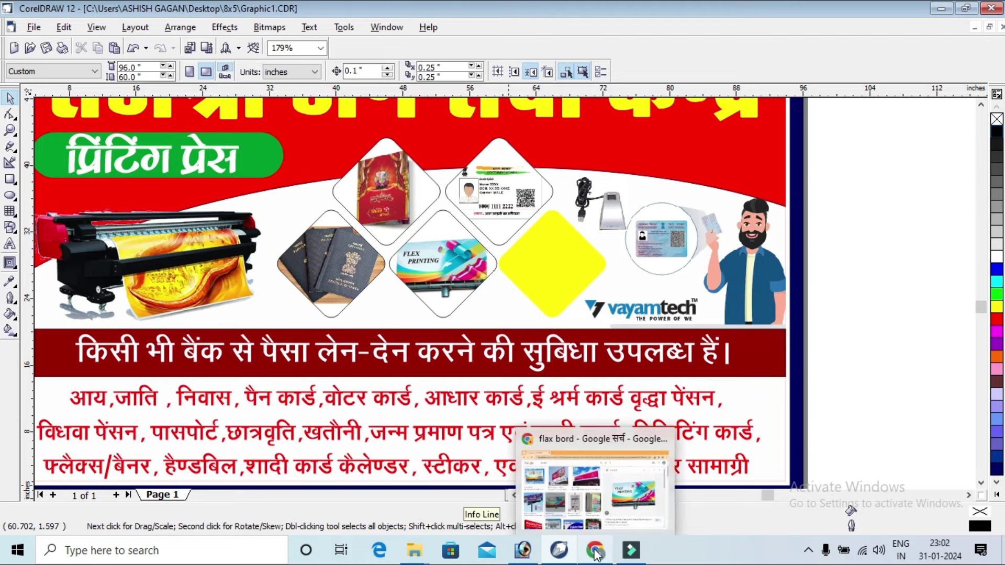
pyautogui.scroll(-1, 444, 307)
pyautogui.click(815, 255)
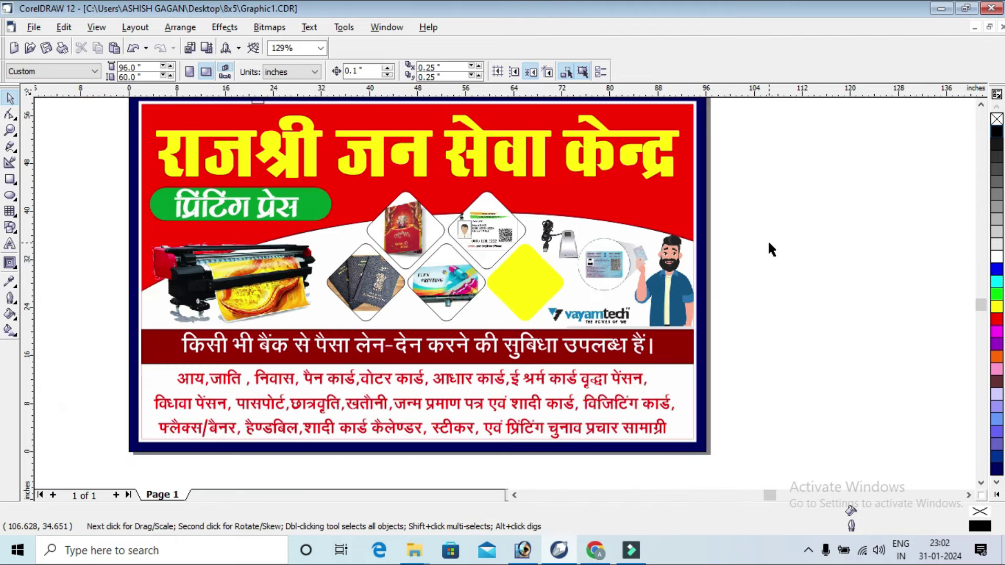
pyautogui.click(596, 550)
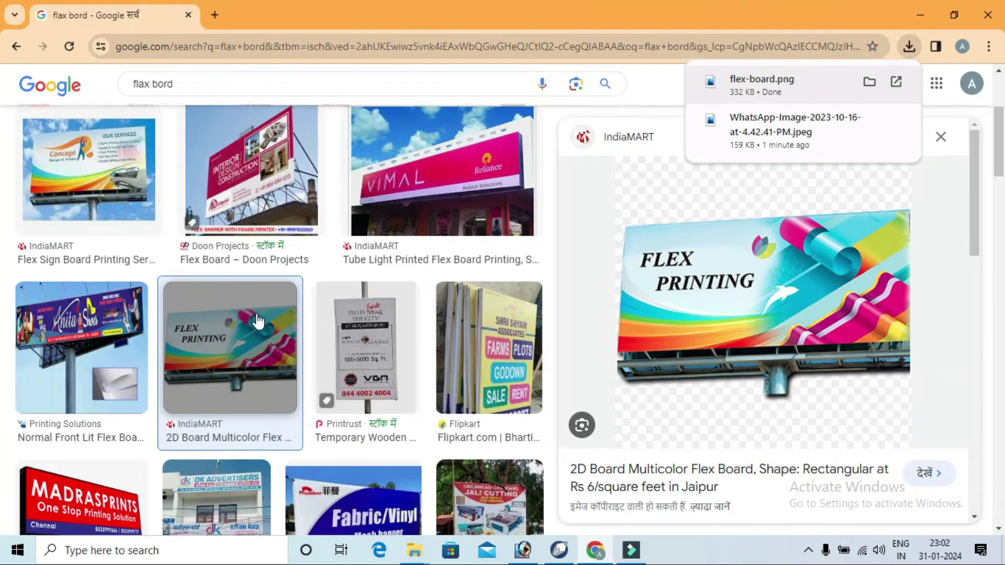
# Step: Replace the search with the 'pc computer' suggestion and scroll through the desktop computer results
pyautogui.scroll(-5, 258, 321)
pyautogui.scroll(4, 252, 157)
pyautogui.doubleClick(211, 85)
pyautogui.tripleClick(211, 86)
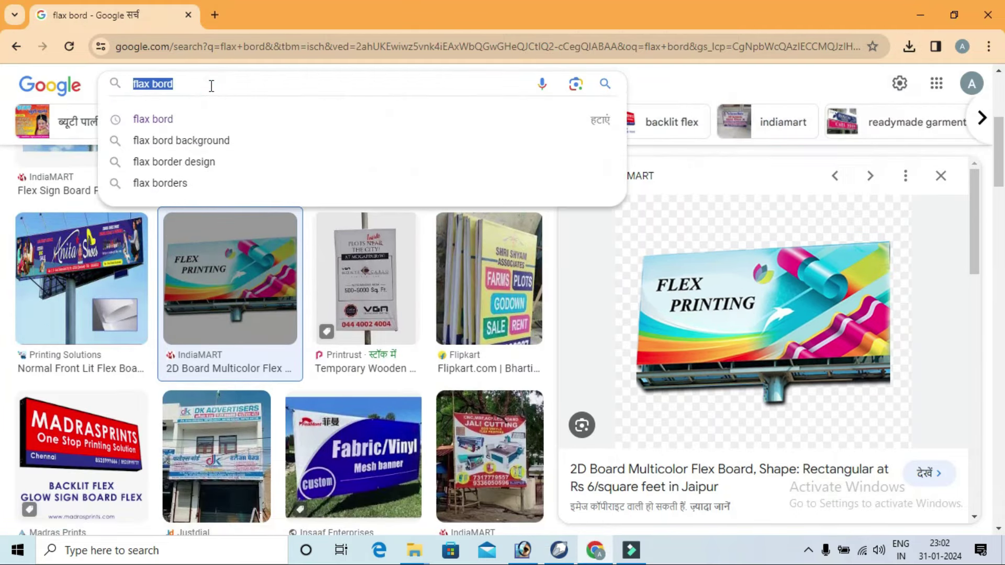
pyautogui.write('pc co')
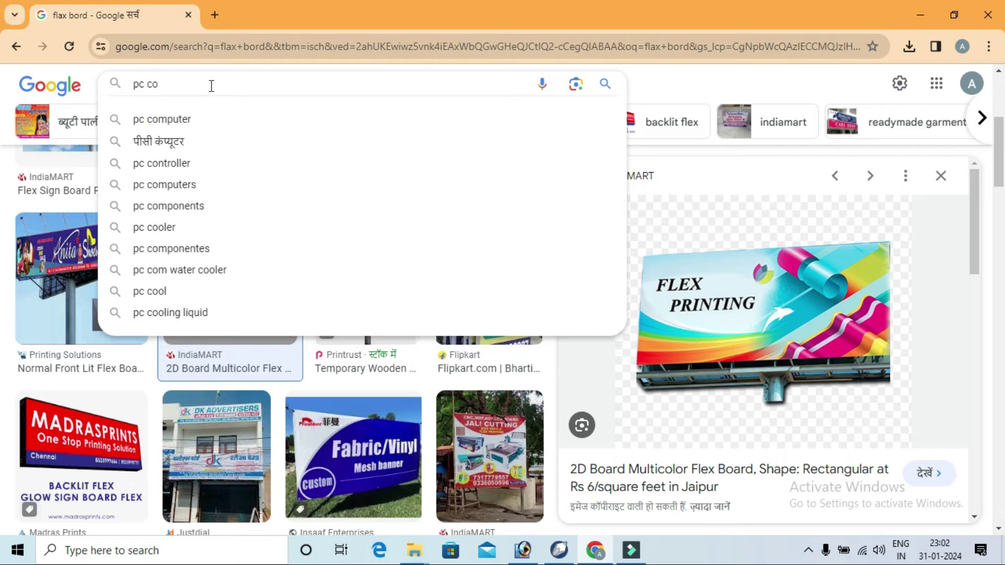
pyautogui.press('Down')
pyautogui.press('Return')
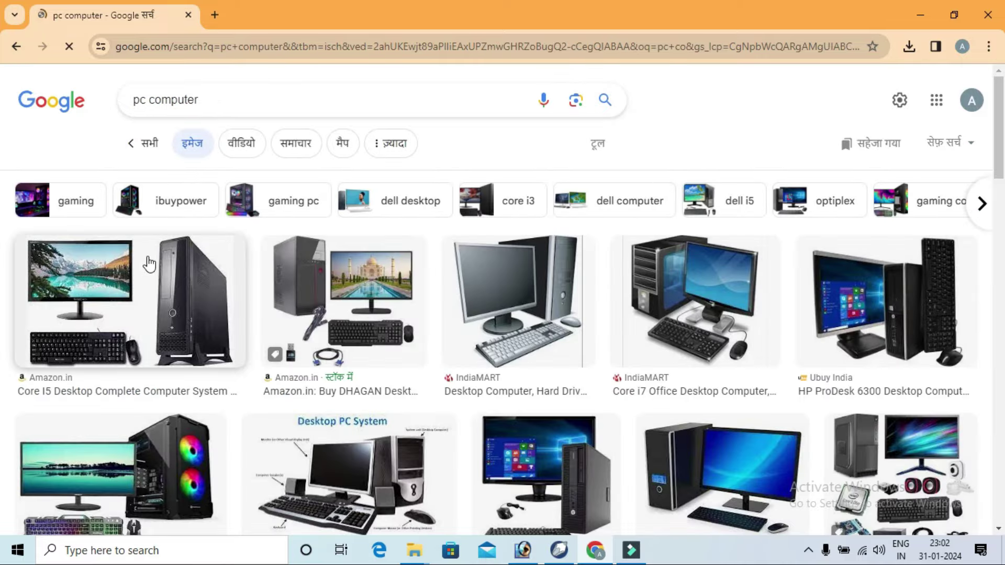
pyautogui.scroll(-2, 594, 398)
pyautogui.scroll(-1, 624, 410)
pyautogui.scroll(-3, 563, 337)
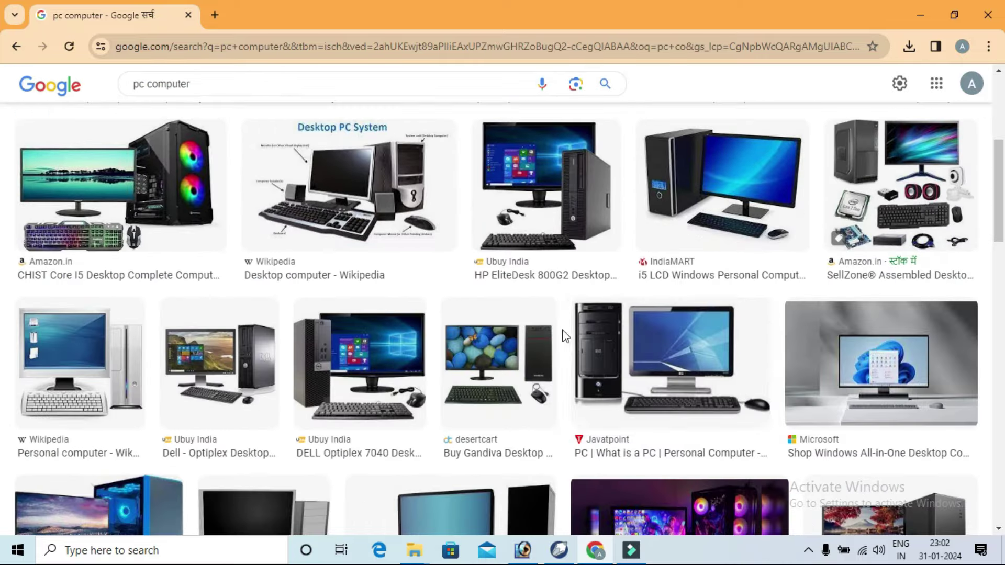
# Step: Bring the downloaded desktop computer image into the design and PowerClip it into the last yellow diamond
pyautogui.click(770, 80)
pyautogui.moveTo(545, 562)
pyautogui.mouseDown()
pyautogui.moveTo(470, 314)
pyautogui.moveTo(362, 246)
pyautogui.mouseUp()
pyautogui.click(242, 28)
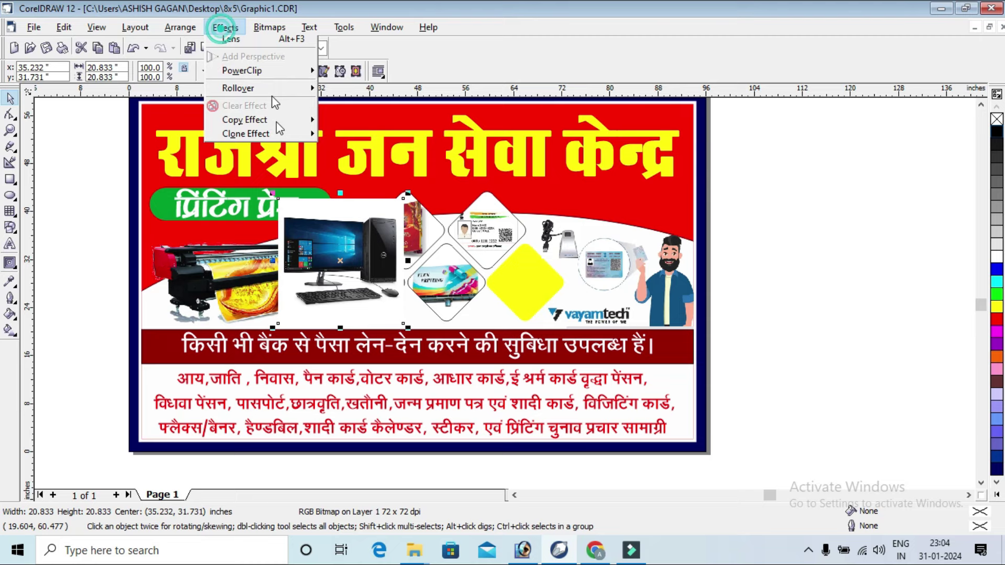
pyautogui.click(370, 195)
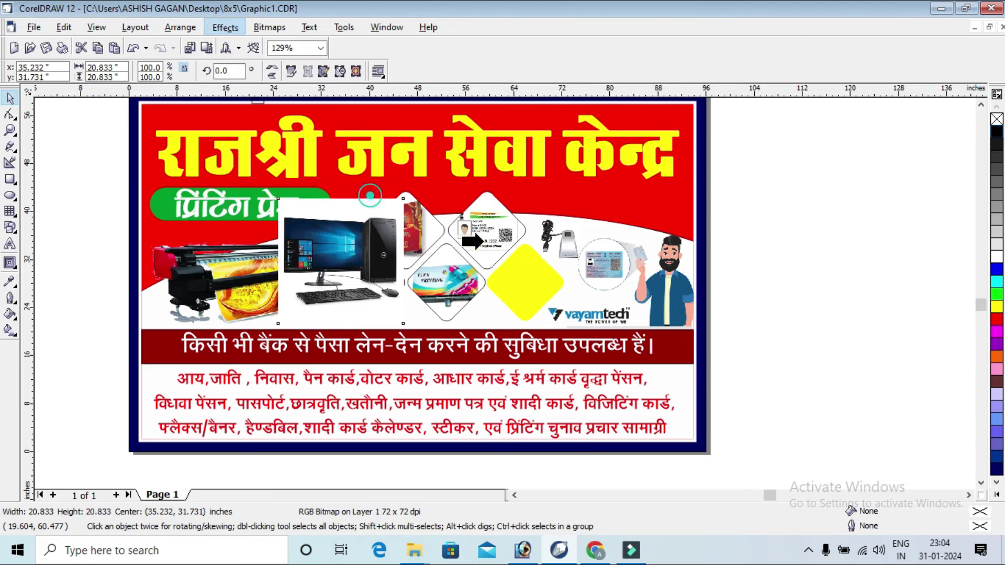
pyautogui.click(523, 267)
# Step: Edit the PowerClip contents, zooming in to move and shrink the computer picture to fit the diamond
pyautogui.rightClick(523, 267)
pyautogui.click(548, 259)
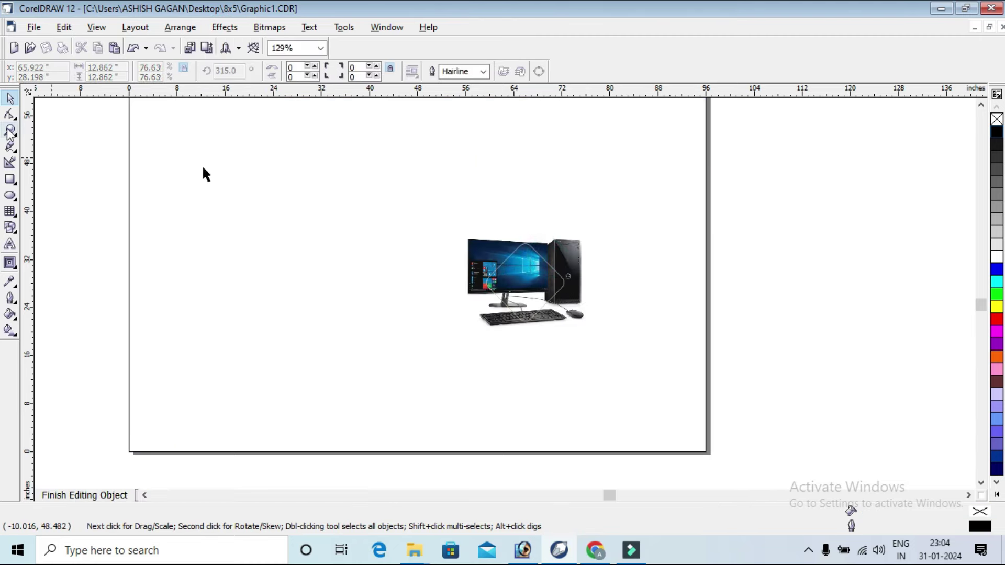
pyautogui.click(11, 130)
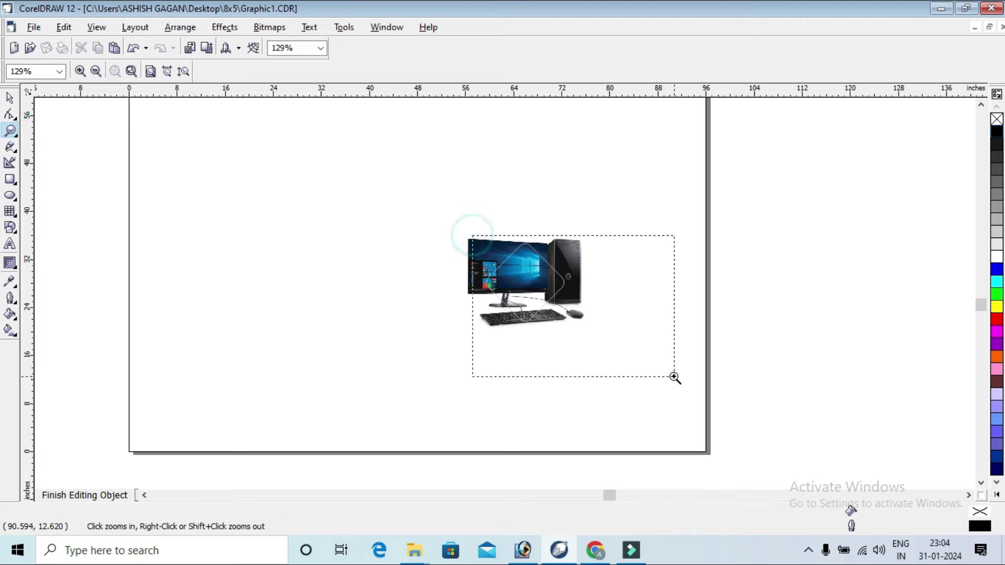
pyautogui.moveTo(469, 232); pyautogui.dragTo(673, 375)
pyautogui.click(10, 98)
pyautogui.moveTo(450, 101); pyautogui.dragTo(517, 142)
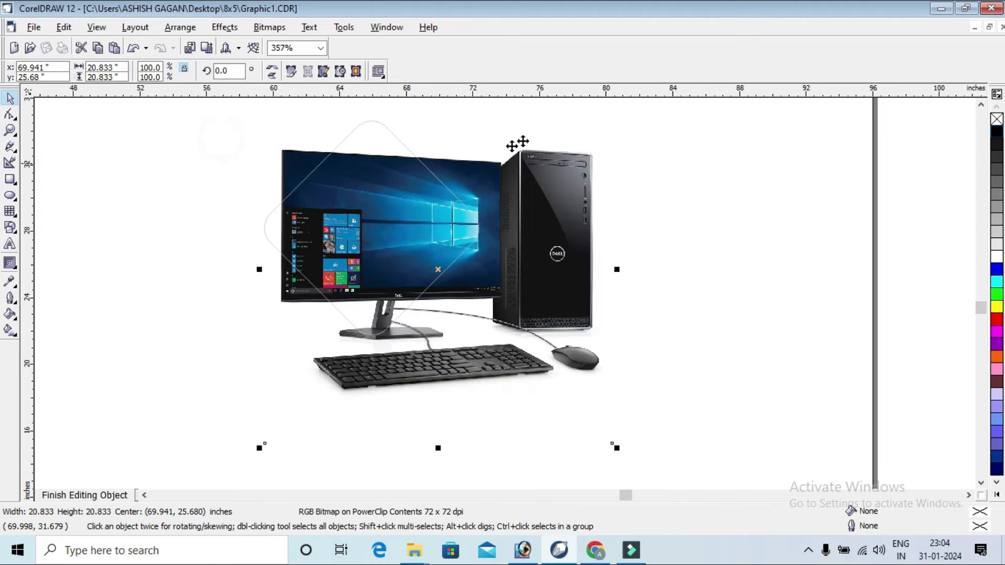
pyautogui.moveTo(626, 150); pyautogui.dragTo(562, 249)
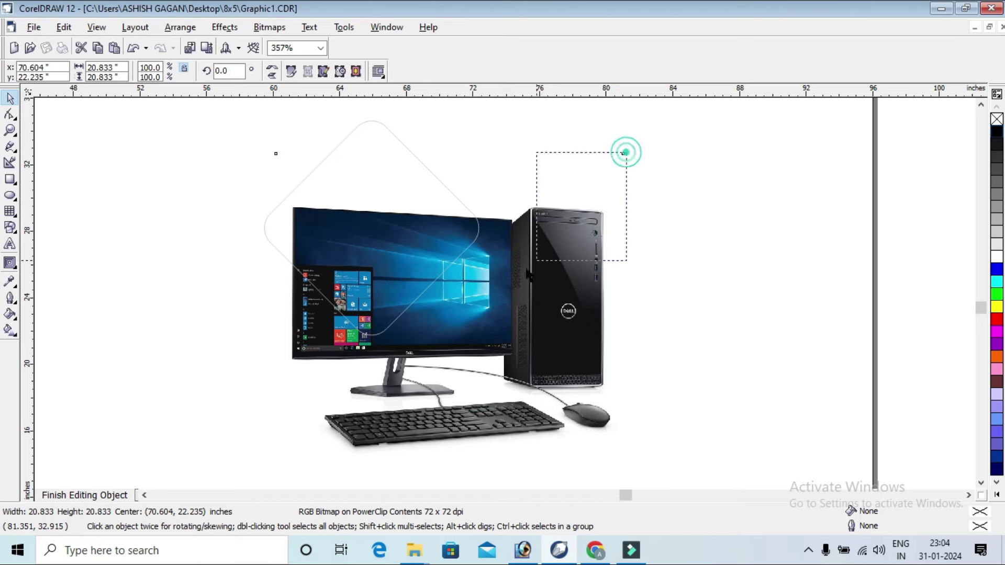
pyautogui.click(623, 160)
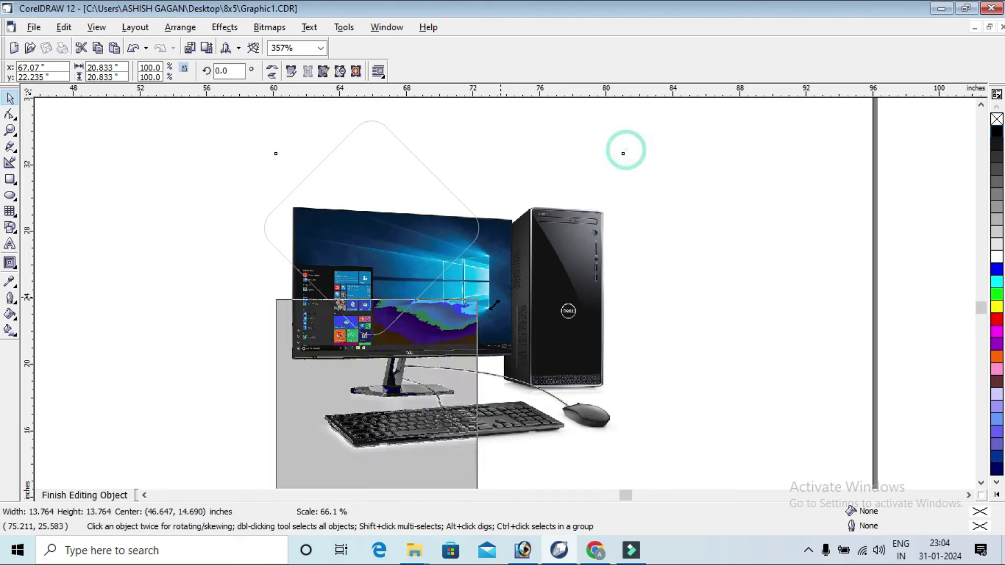
pyautogui.moveTo(627, 150); pyautogui.dragTo(442, 332)
pyautogui.moveTo(415, 422); pyautogui.dragTo(407, 207)
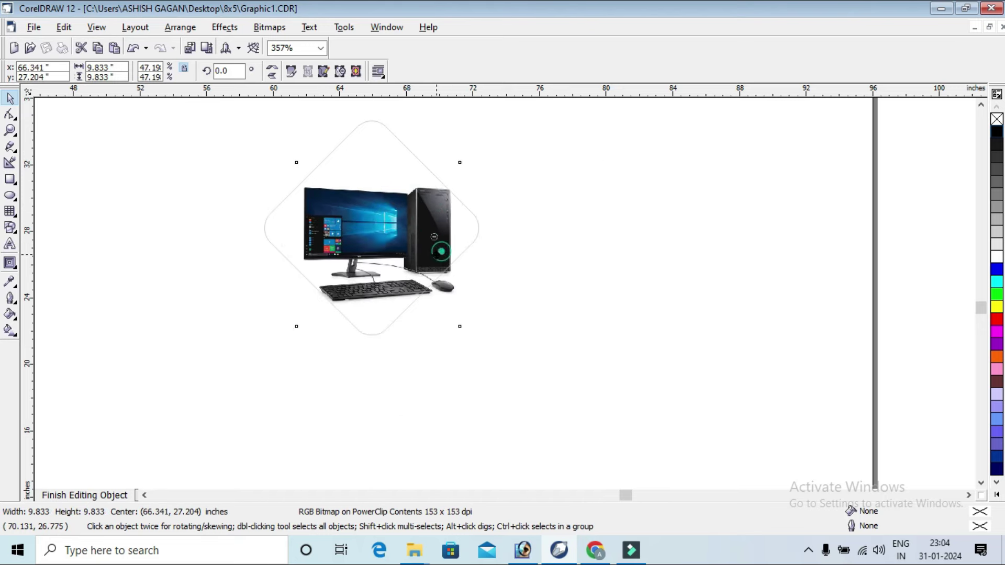
pyautogui.click(88, 496)
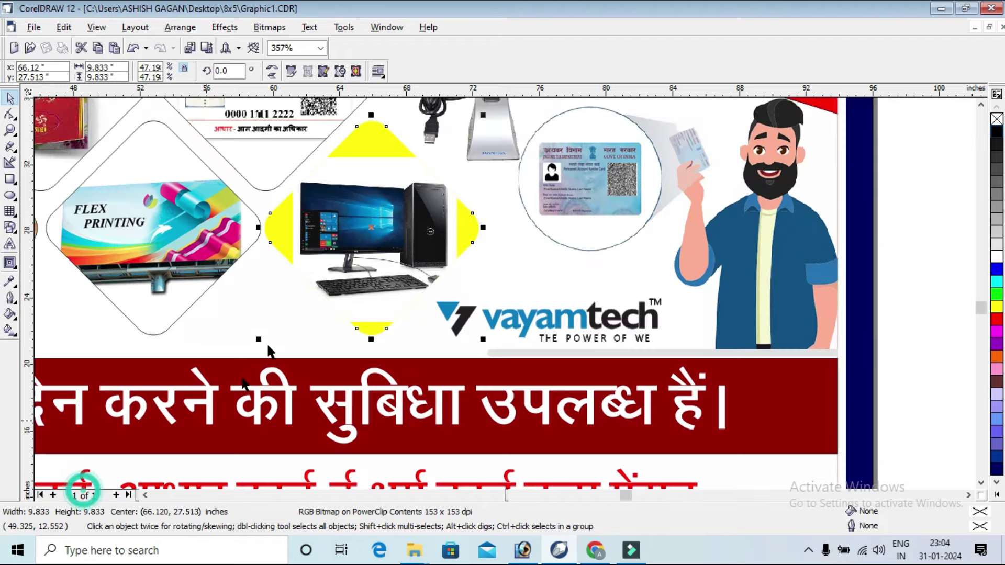
# Step: Fill the computer diamond white and zoom out to show the whole page
pyautogui.click(996, 260)
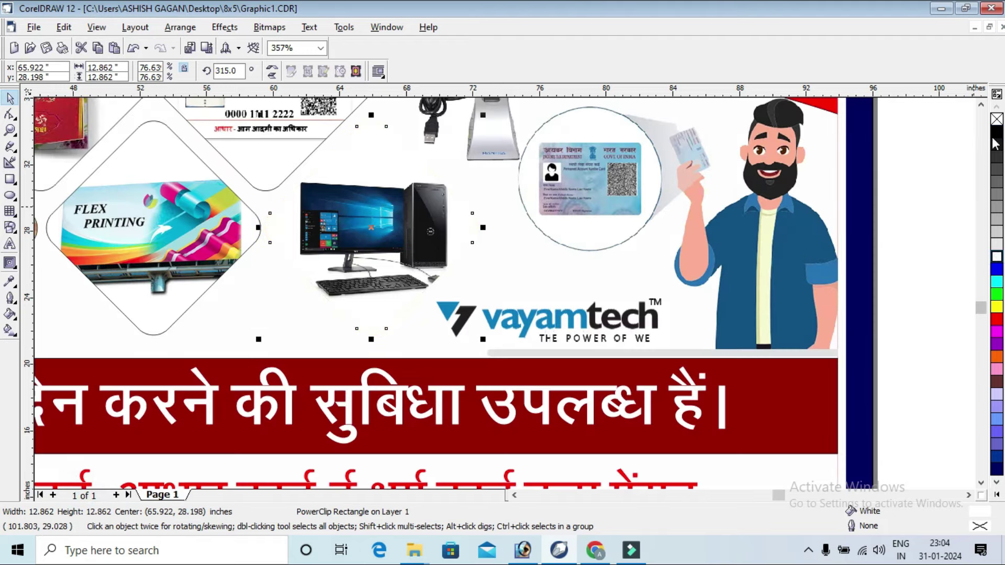
pyautogui.press('Escape')
pyautogui.hotkey('shift', 'F4')
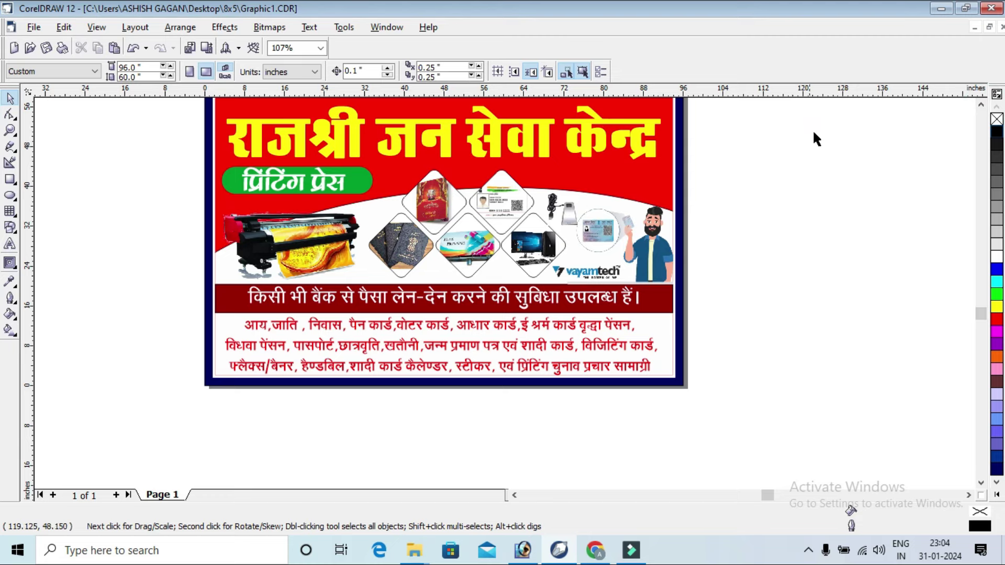
pyautogui.scroll(1, 850, 135)
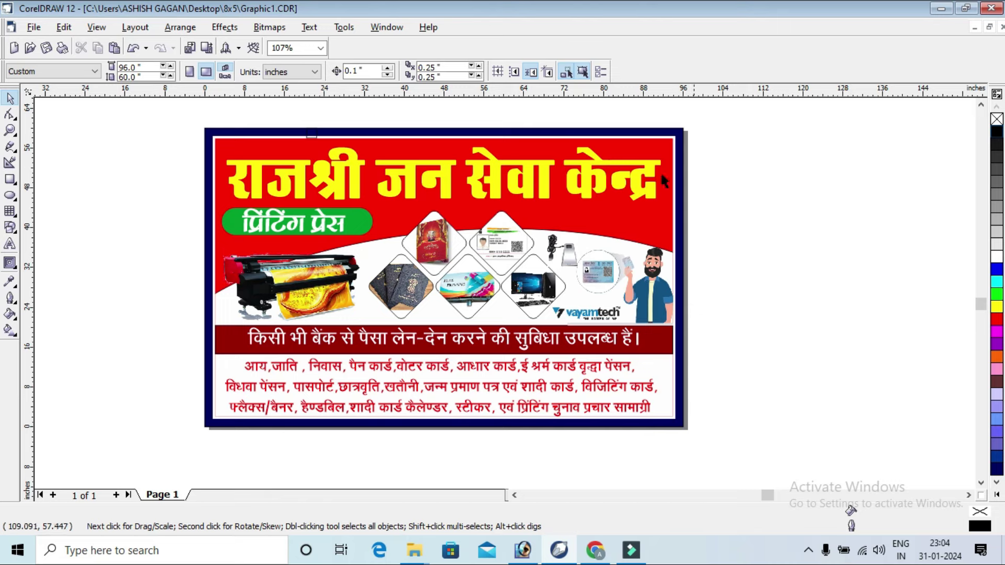
# Step: In Outline Pen (F12), give the headline a 0.333 in outline with rounded corners and caps, scaled with the image
pyautogui.click(610, 168)
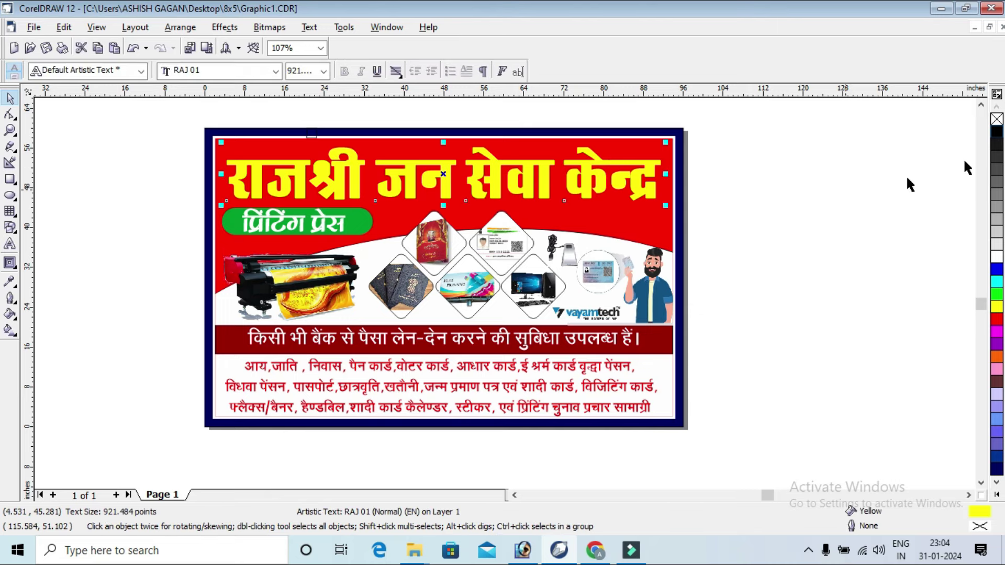
pyautogui.press('F12')
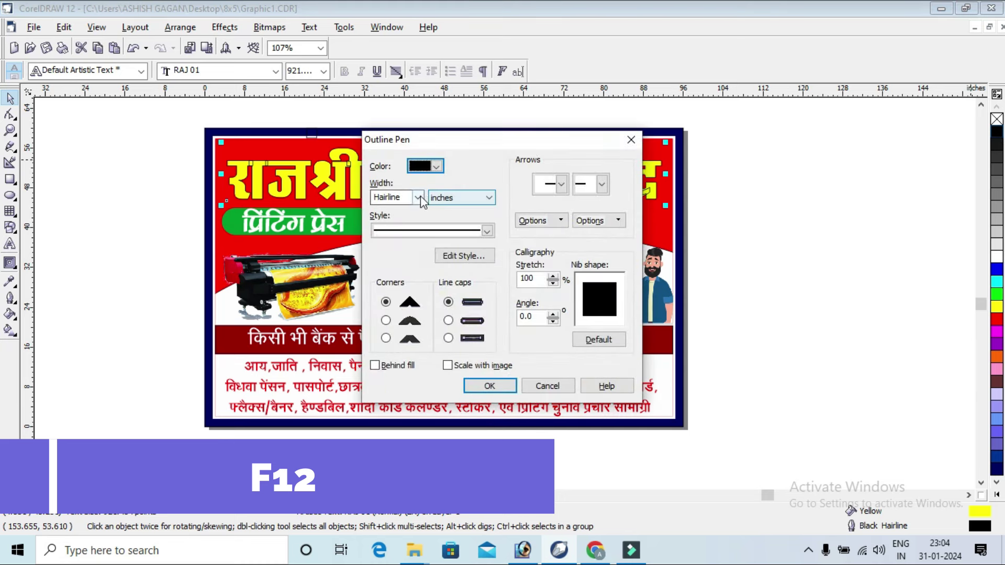
pyautogui.click(420, 197)
pyautogui.click(388, 289)
pyautogui.click(388, 320)
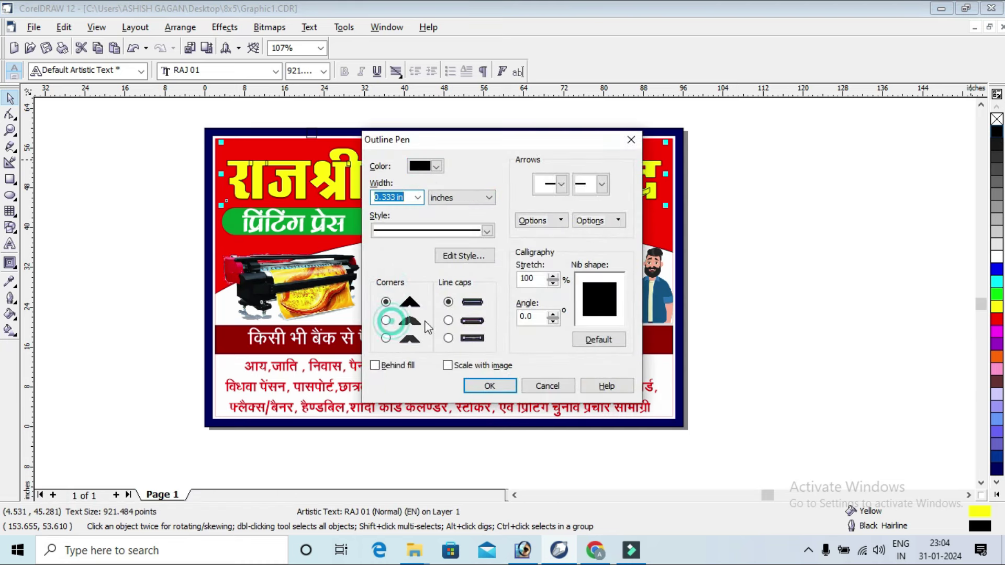
pyautogui.click(449, 321)
pyautogui.click(476, 367)
pyautogui.click(486, 388)
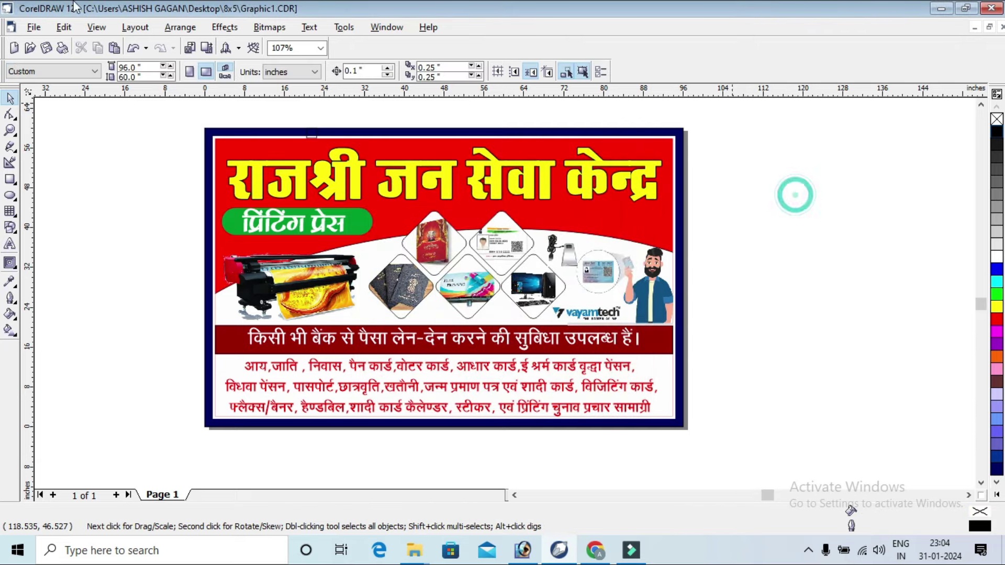
pyautogui.click(792, 175)
pyautogui.click(779, 207)
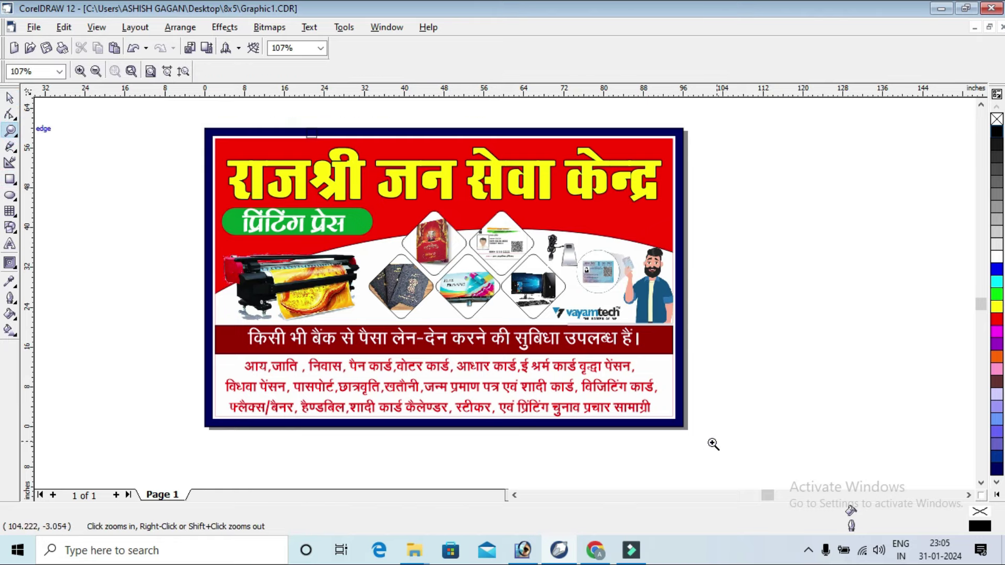
# Step: Shrink the group of diamond images and logo from its top-left corner
pyautogui.scroll(1, 712, 432)
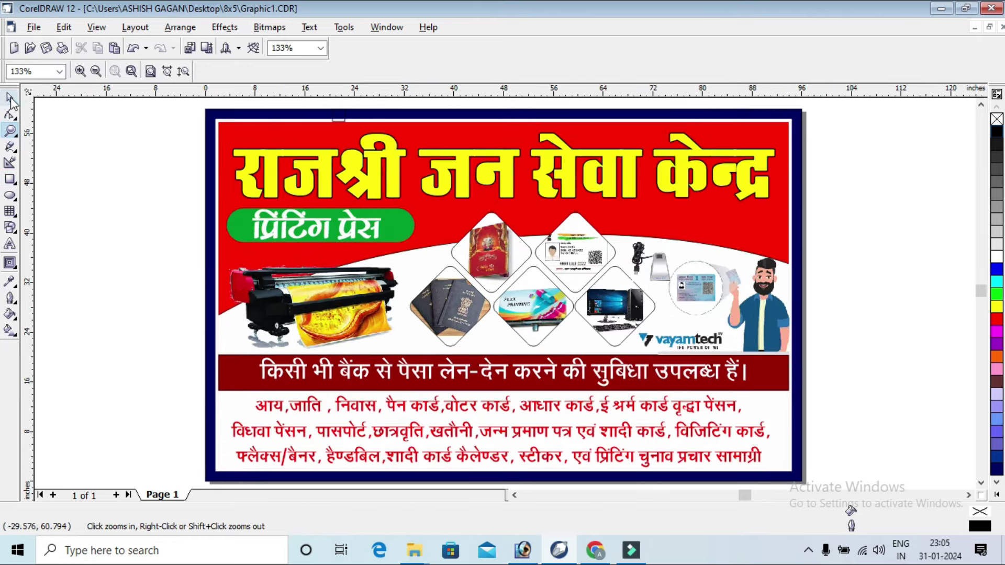
pyautogui.click(11, 98)
pyautogui.click(121, 157)
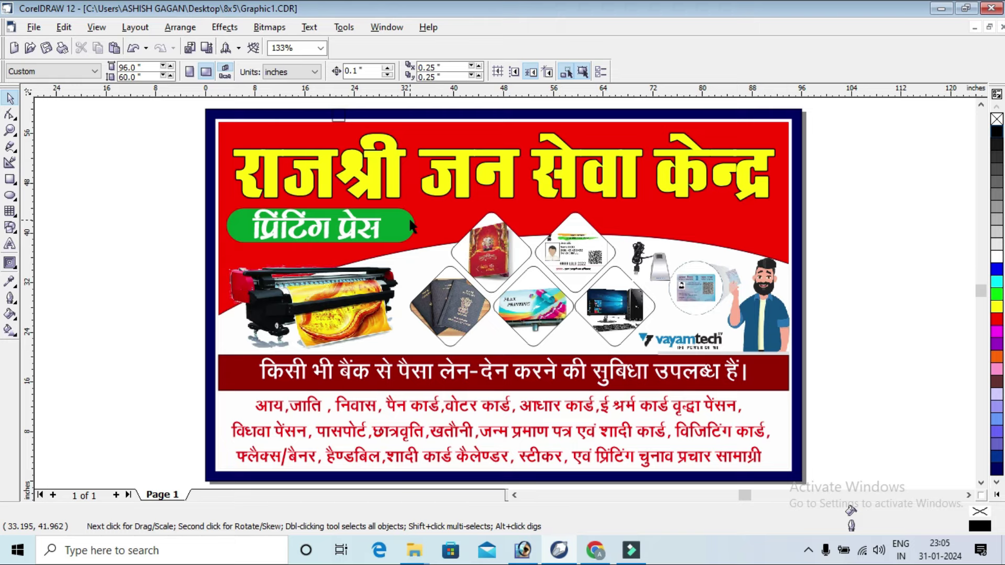
pyautogui.moveTo(855, 211); pyautogui.dragTo(377, 360)
pyautogui.moveTo(407, 210); pyautogui.dragTo(465, 241)
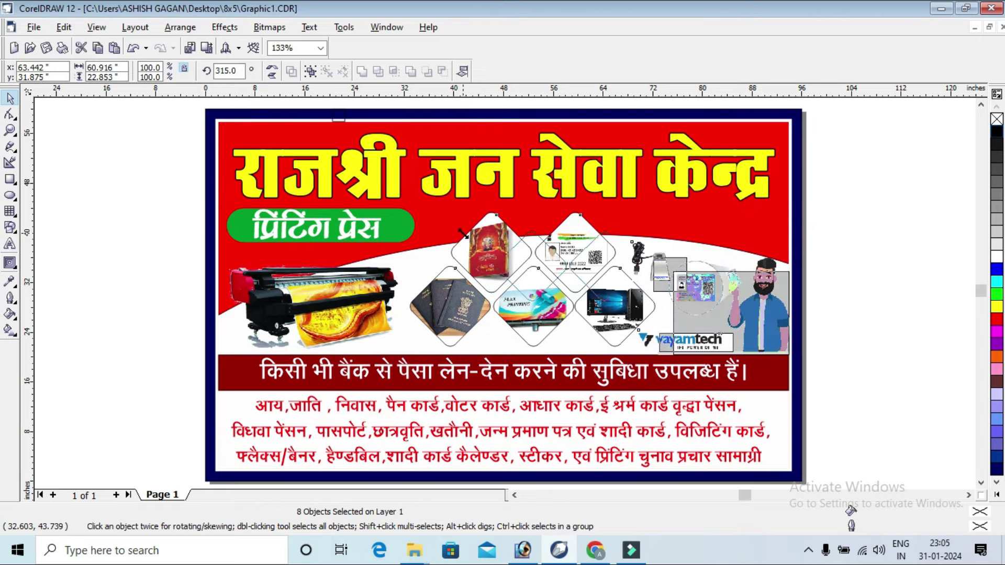
# Step: Inside the red background's PowerClip, move the ellipse left and lower and remove its outline
pyautogui.click(904, 223)
pyautogui.click(623, 208)
pyautogui.rightClick(619, 205)
pyautogui.click(662, 230)
pyautogui.click(649, 267)
pyautogui.moveTo(654, 274); pyautogui.dragTo(621, 280)
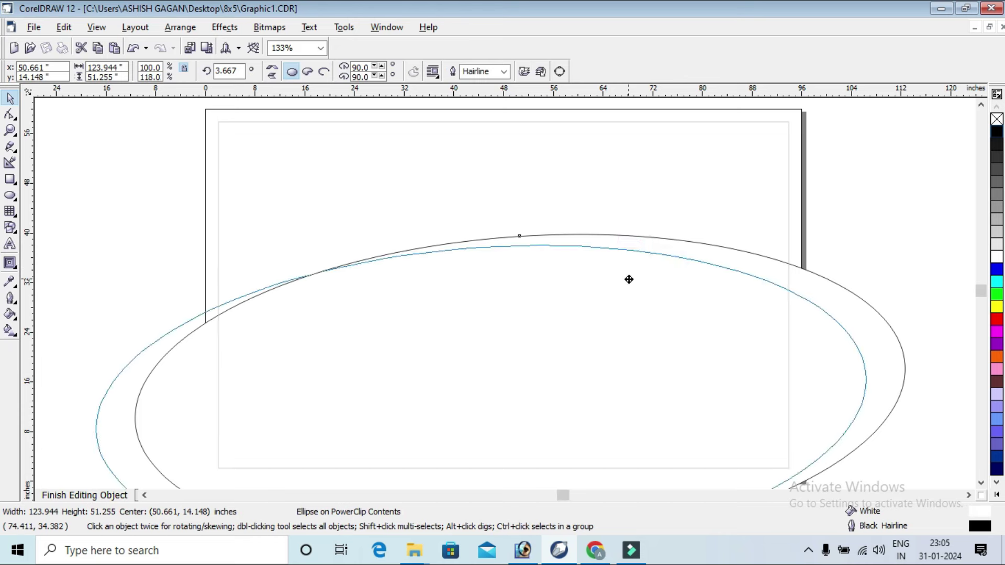
pyautogui.rightClick(997, 122)
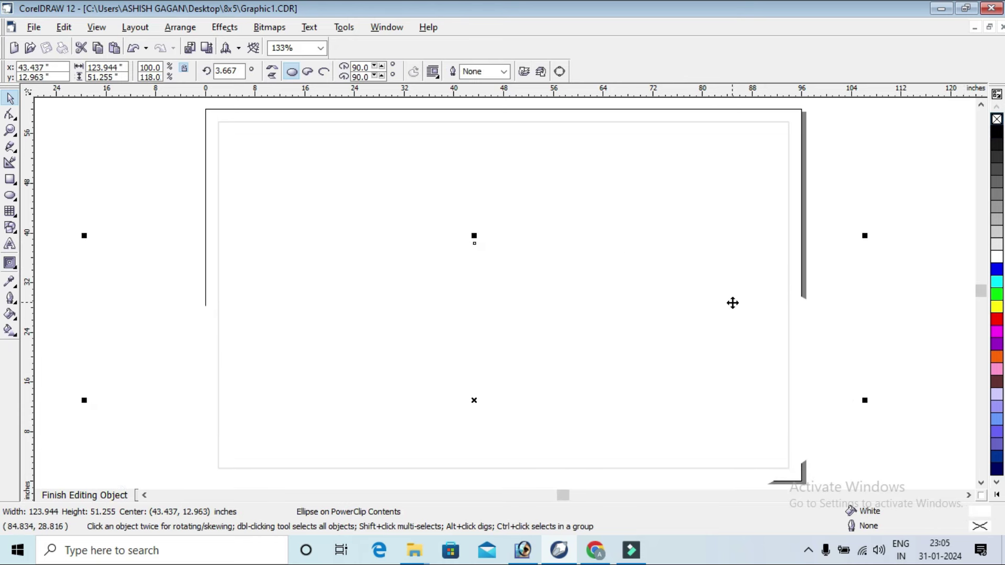
pyautogui.moveTo(669, 302); pyautogui.dragTo(664, 309)
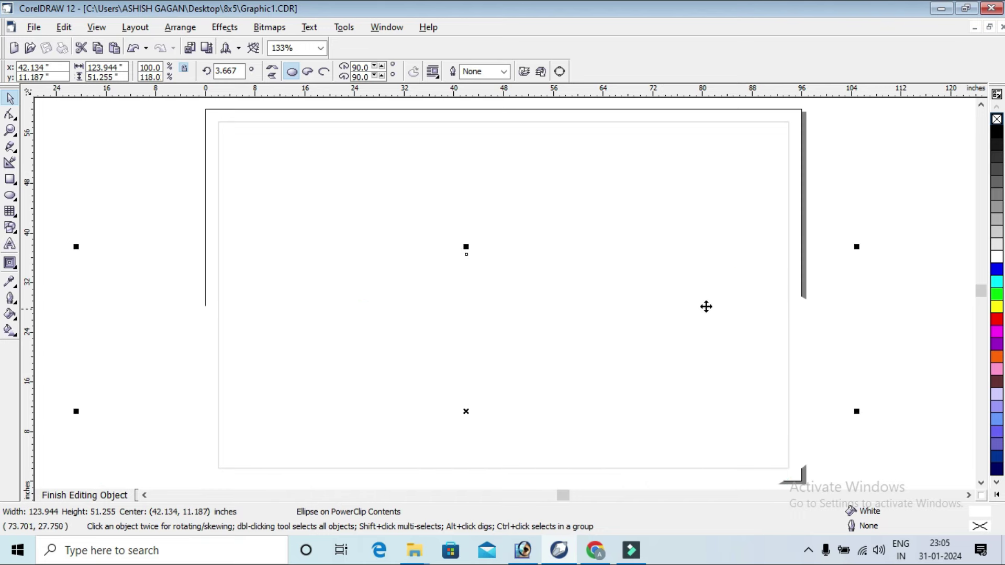
# Step: Fill the ellipse dark red, shift it slightly left, and finish editing the PowerClip
pyautogui.click(802, 234)
pyautogui.click(804, 301)
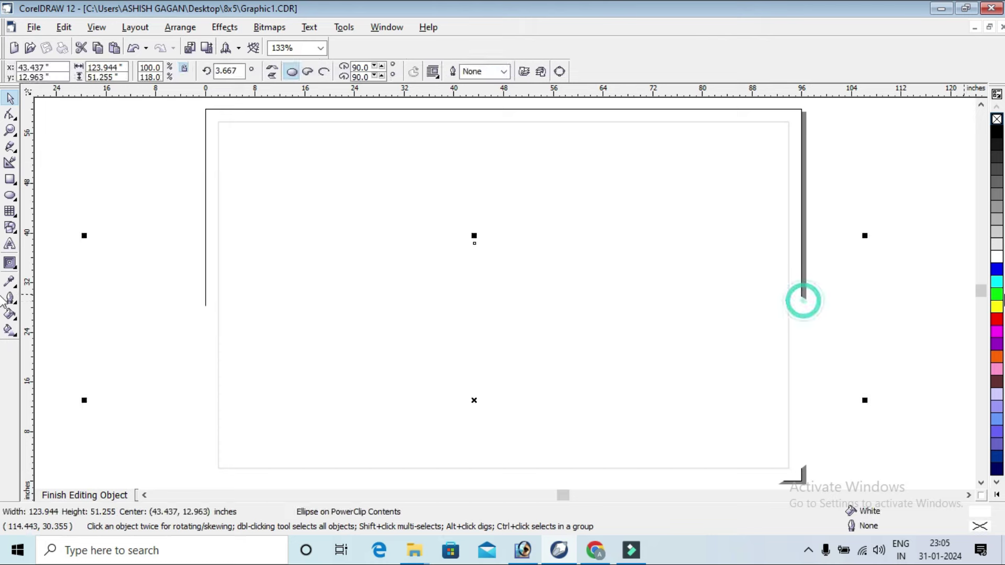
pyautogui.click(997, 319)
pyautogui.click(891, 200)
pyautogui.click(834, 321)
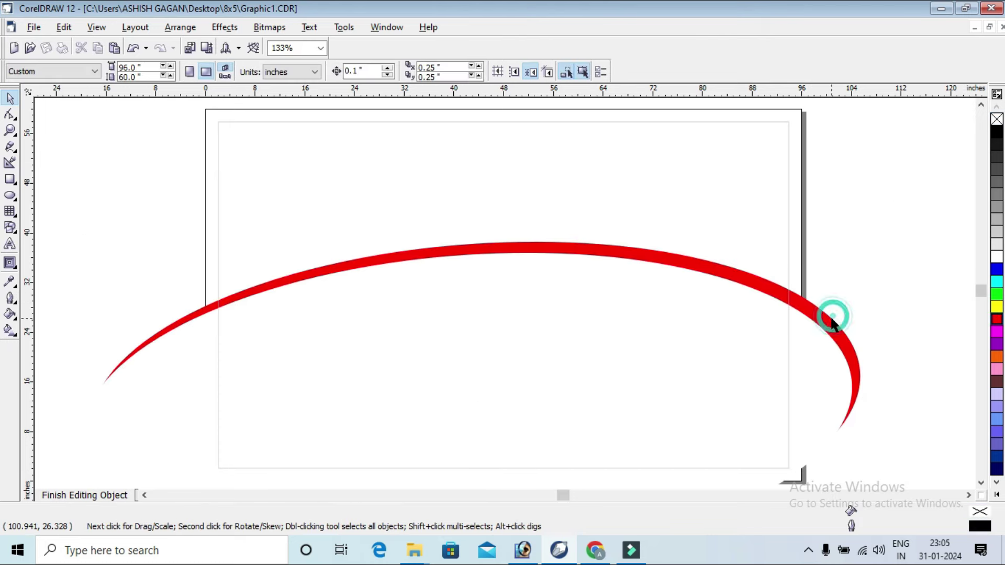
pyautogui.click(998, 323)
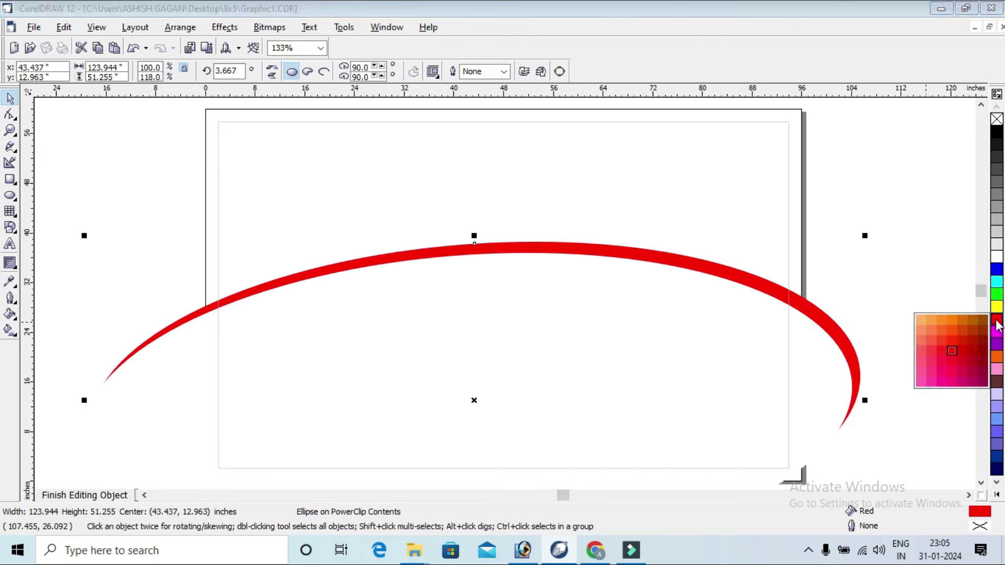
pyautogui.click(981, 345)
pyautogui.moveTo(820, 308); pyautogui.dragTo(809, 311)
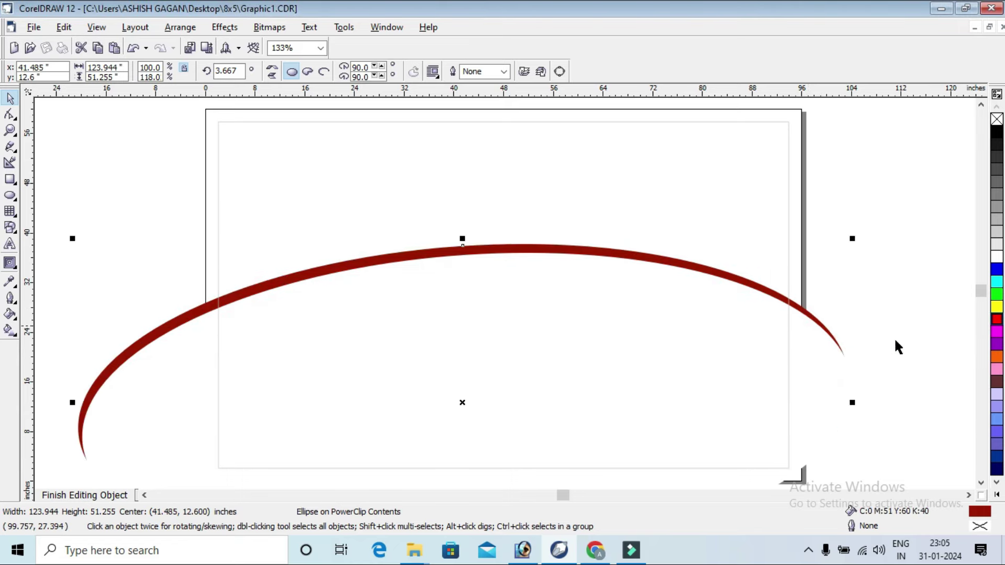
pyautogui.click(126, 494)
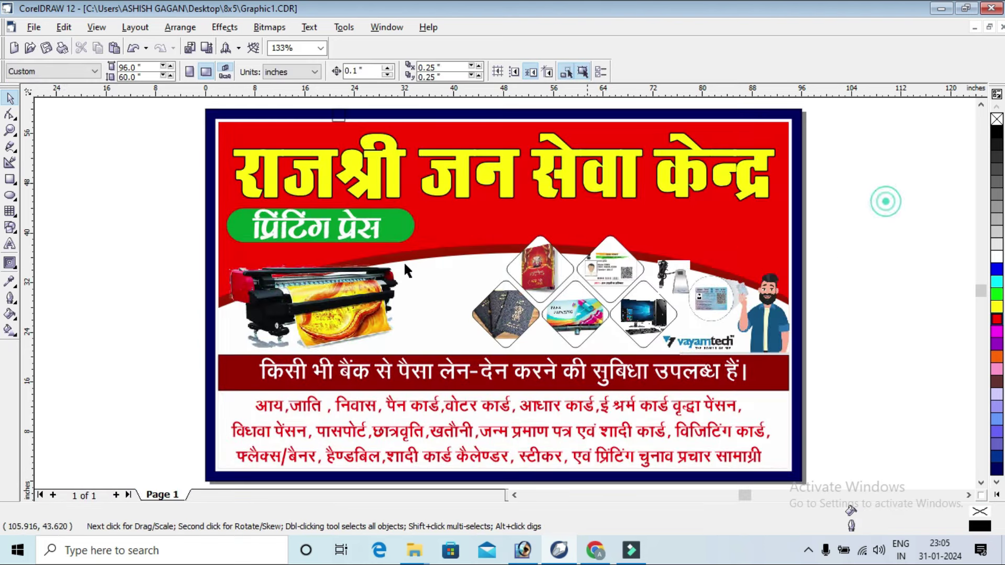
# Step: Delete the green box behind प्रिंटिंग प्रेस and move the printer image right
pyautogui.click(407, 225)
pyautogui.press('Delete')
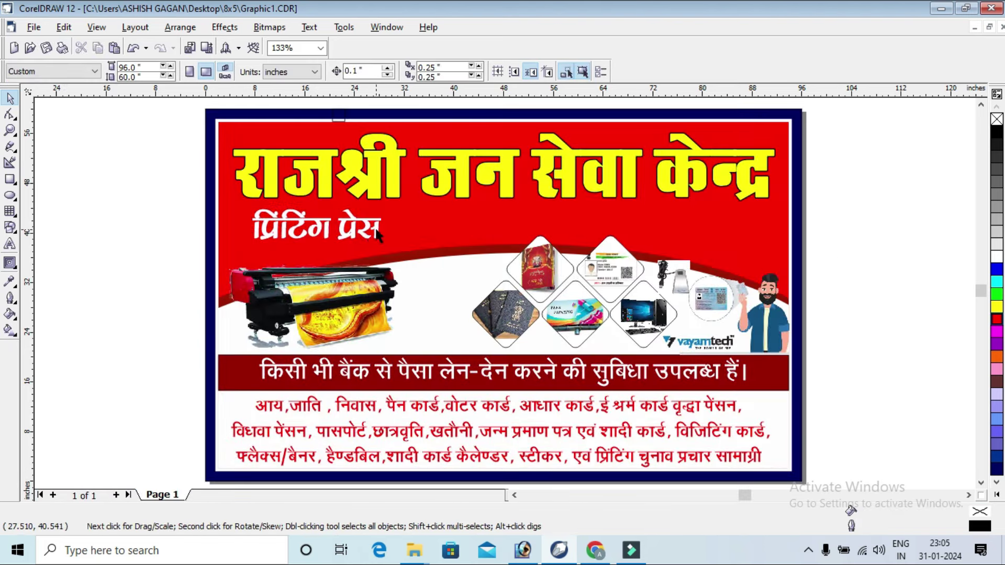
pyautogui.moveTo(370, 293); pyautogui.dragTo(431, 298)
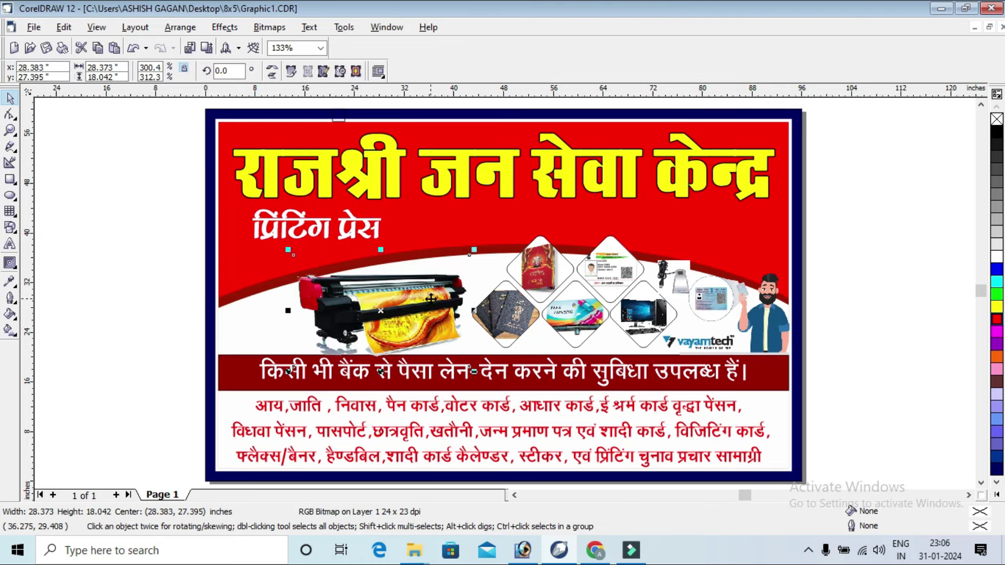
pyautogui.click(430, 294)
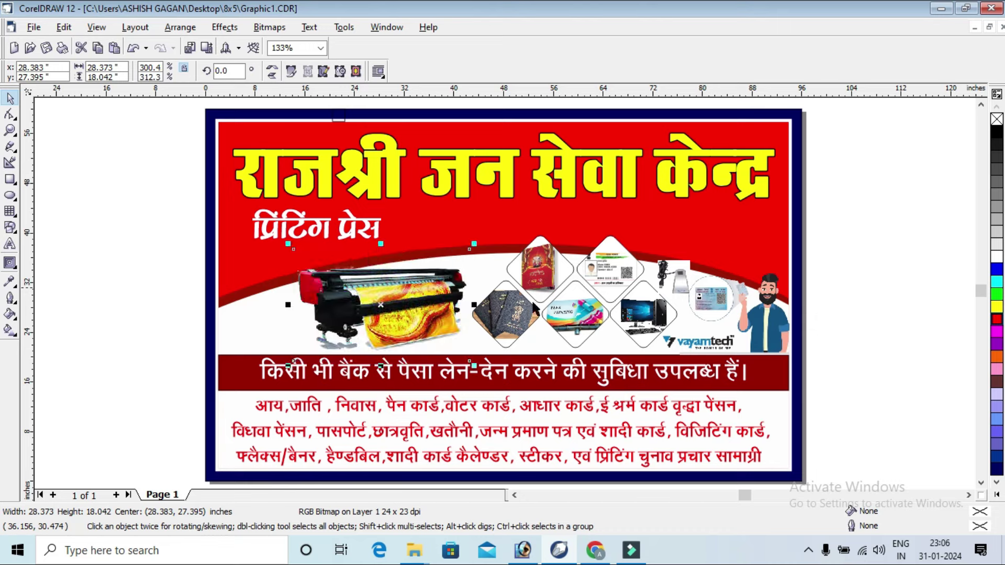
# Step: Recolour the bank-service band from dark red to dark blue
pyautogui.click(869, 264)
pyautogui.click(777, 372)
pyautogui.click(996, 459)
pyautogui.press('Escape')
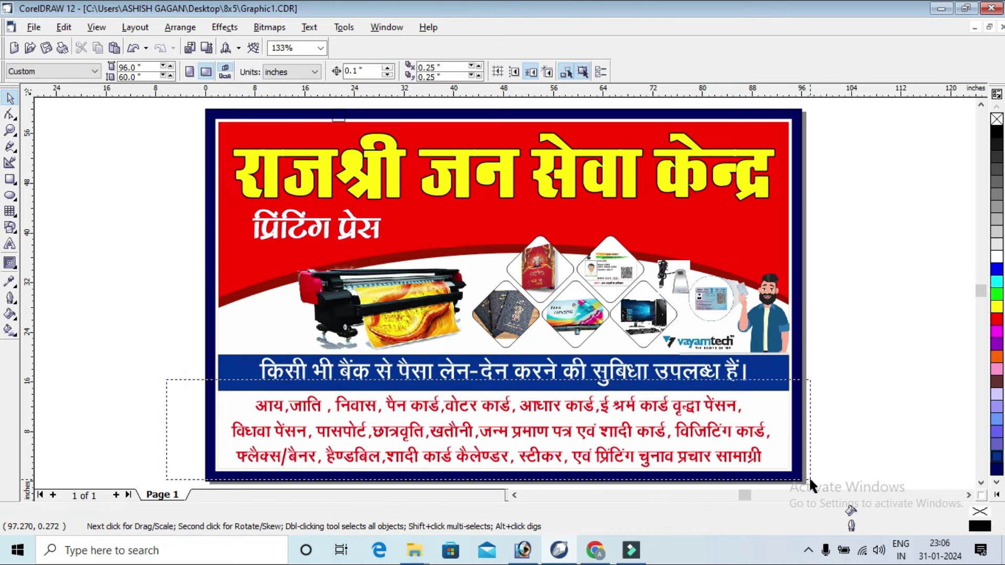
# Step: Select the images, band and text below the title and nudge them down and back up
pyautogui.scroll(-1, 769, 383)
pyautogui.click(769, 383)
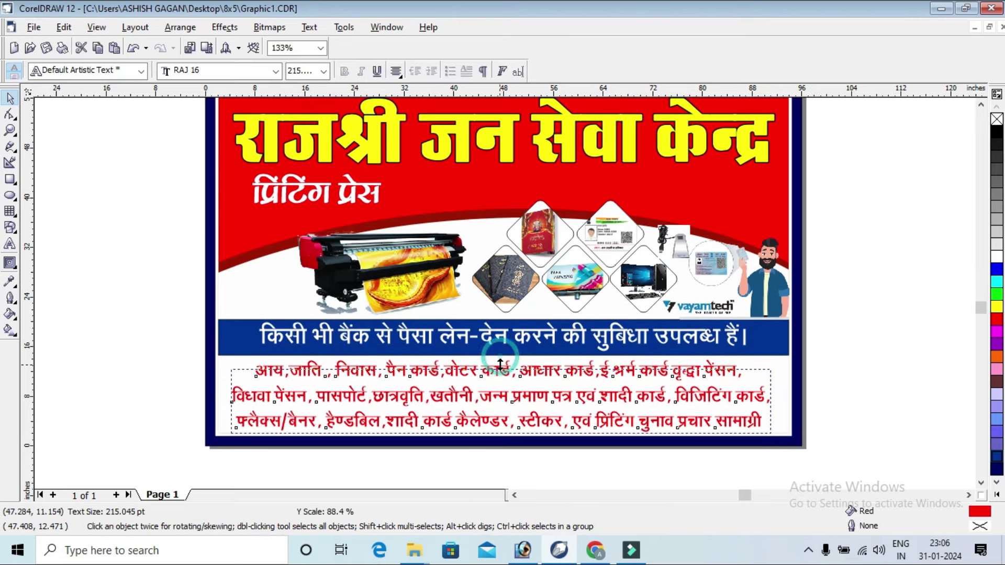
pyautogui.click(188, 223)
pyautogui.moveTo(156, 217); pyautogui.dragTo(880, 390)
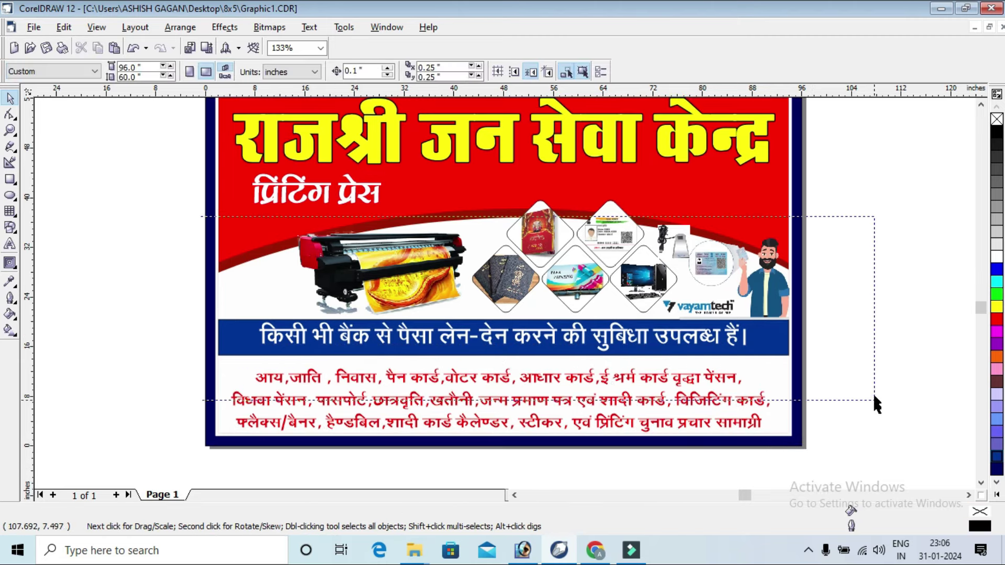
pyautogui.press('Down')
pyautogui.press('Down')
pyautogui.press('Down')
pyautogui.press('Down')
pyautogui.press('Down')
pyautogui.press('Up')
pyautogui.press('Up')
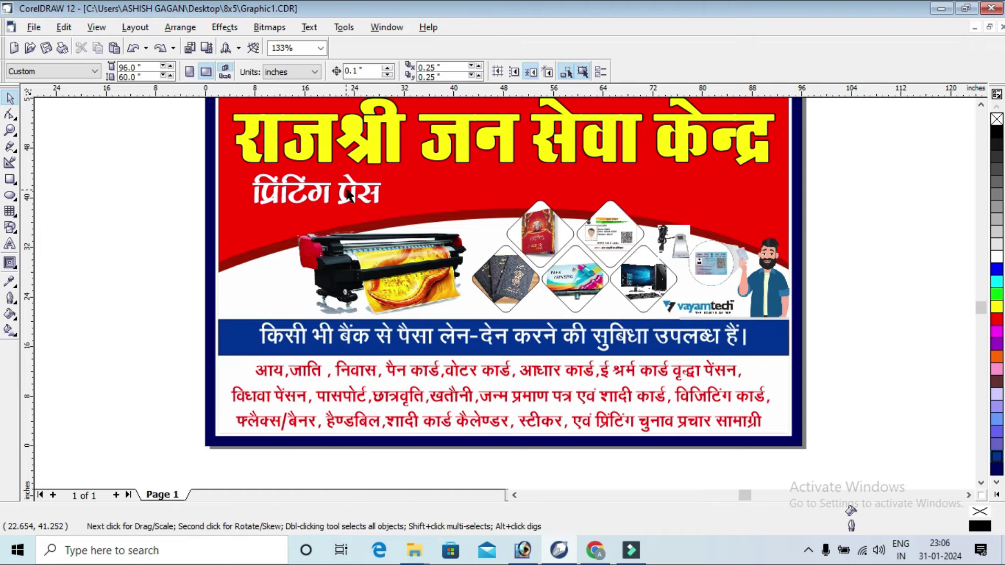
# Step: Enlarge the प्रिंटिंग प्रेस text and centre it under the headline
pyautogui.click(351, 194)
pyautogui.moveTo(388, 210); pyautogui.dragTo(477, 219)
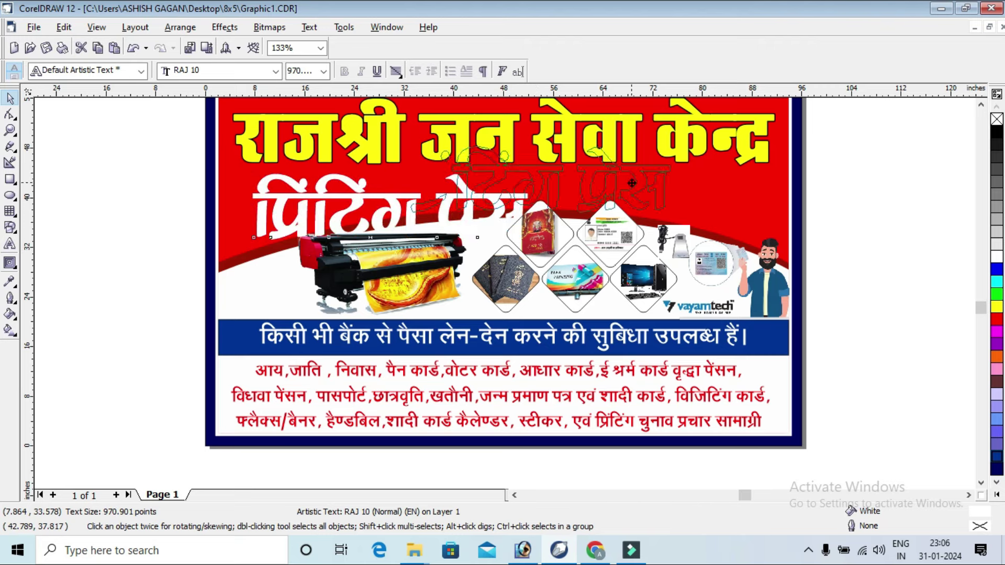
pyautogui.moveTo(471, 212); pyautogui.dragTo(631, 183)
pyautogui.moveTo(686, 146); pyautogui.dragTo(649, 155)
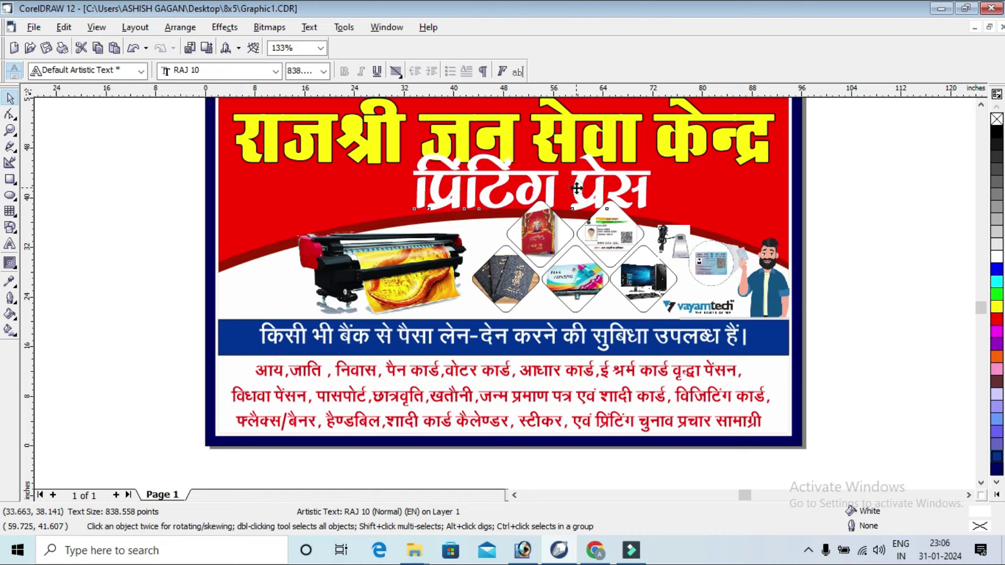
# Step: Move the printer picture off the banner to the left and lower the प्रिंटिंग प्रेस text
pyautogui.click(420, 255)
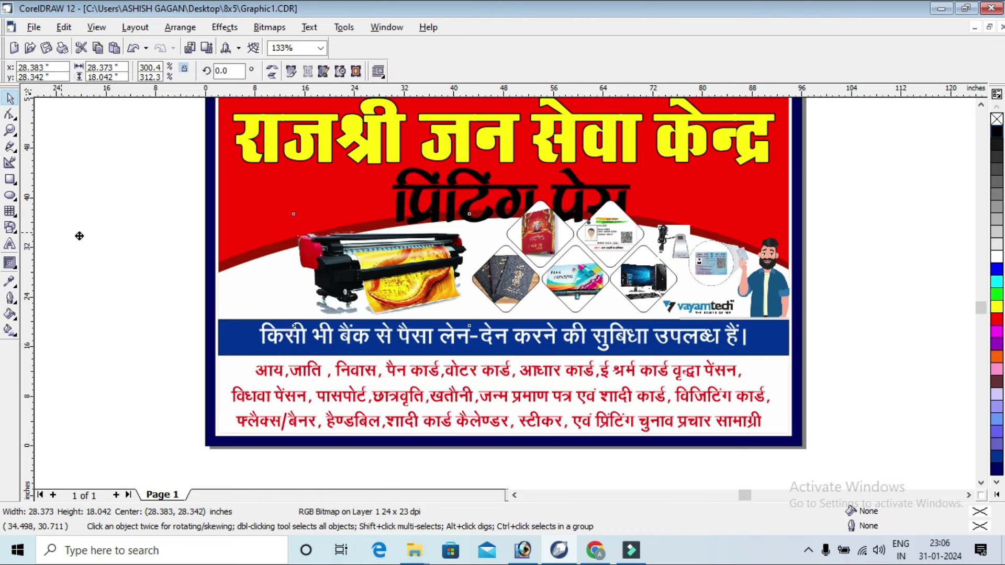
pyautogui.moveTo(420, 256); pyautogui.dragTo(92, 235)
pyautogui.press('Escape')
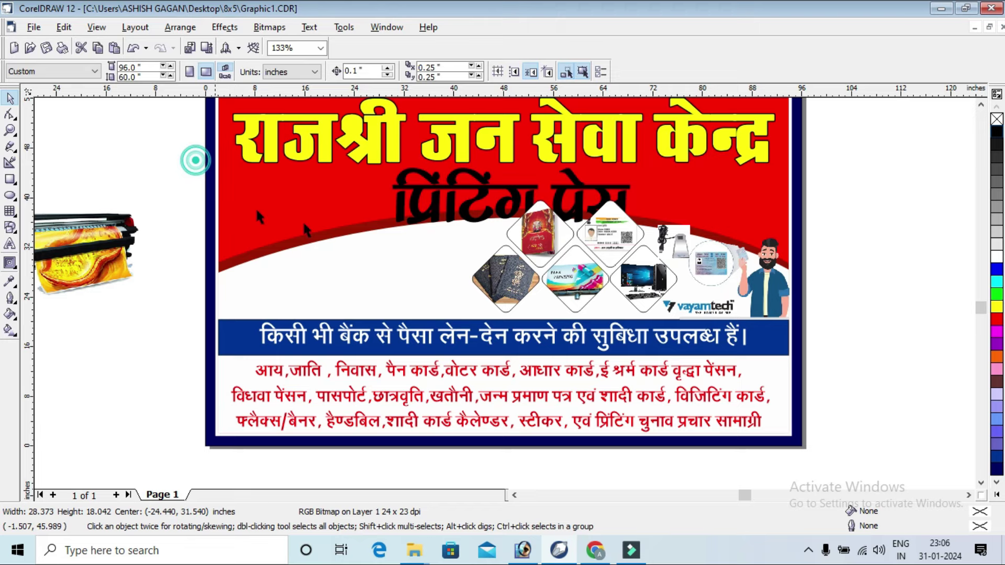
pyautogui.moveTo(564, 196); pyautogui.dragTo(566, 261)
pyautogui.press('Escape')
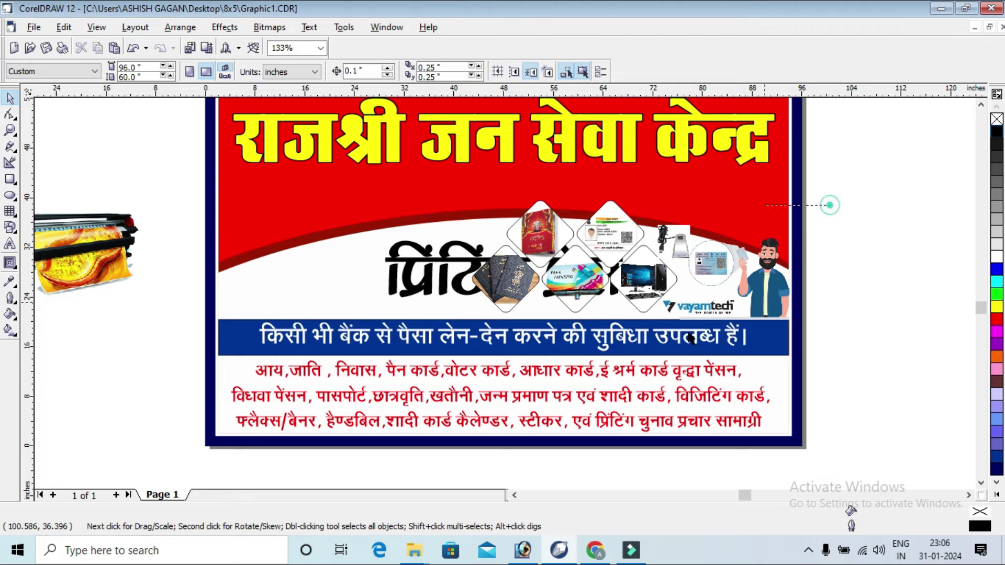
# Step: Move the group of service icons off the page to the right
pyautogui.moveTo(913, 168); pyautogui.dragTo(442, 326)
pyautogui.moveTo(608, 278); pyautogui.dragTo(903, 319)
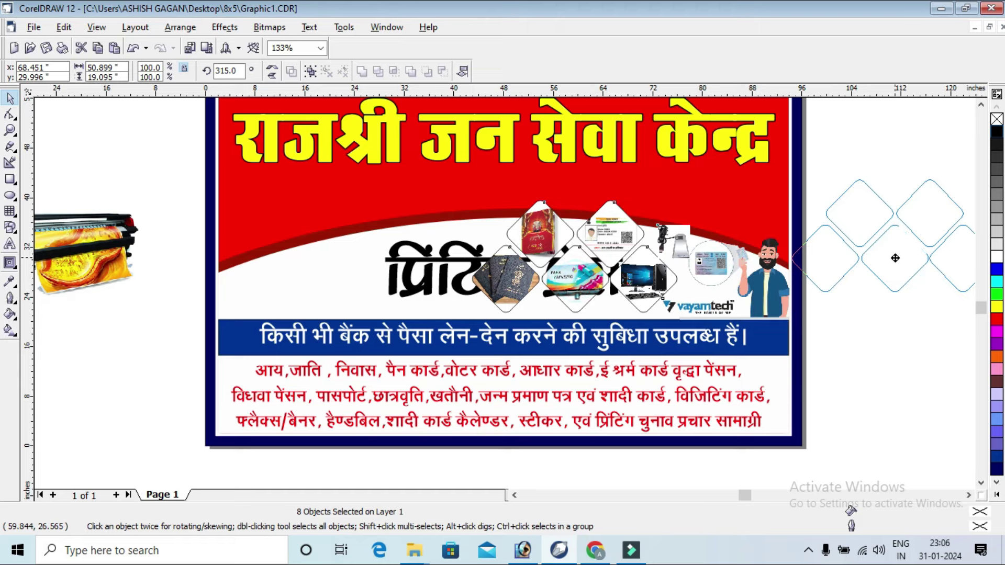
pyautogui.click(906, 329)
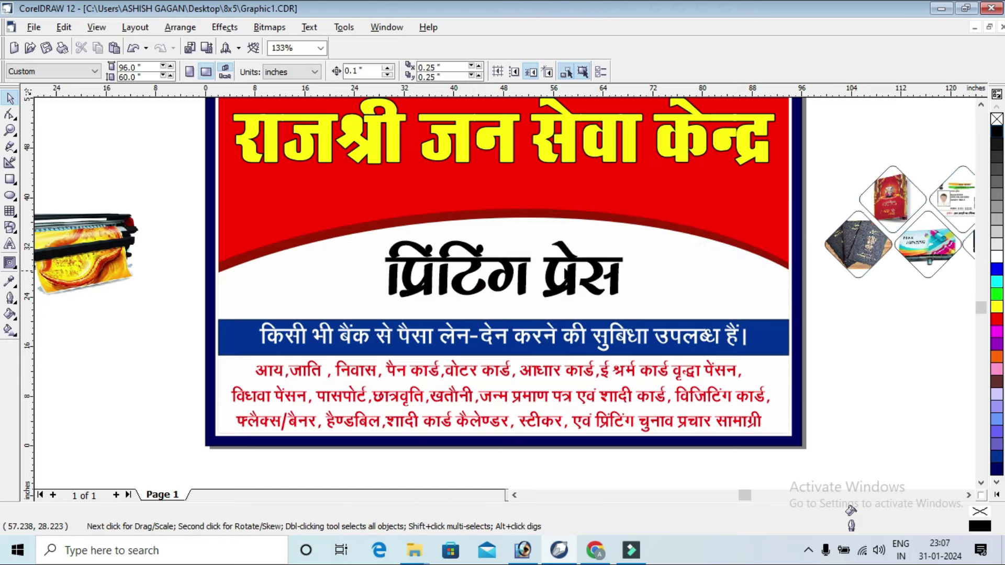
# Step: Enlarge the प्रिंटिंग प्रेस text across the white arc and lower the headline slightly
pyautogui.click(562, 268)
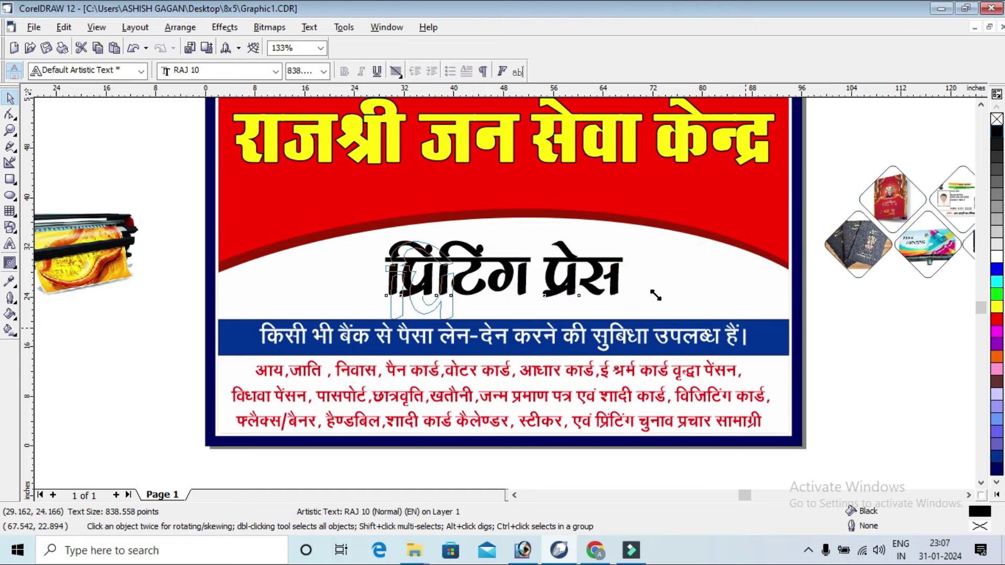
pyautogui.moveTo(630, 304); pyautogui.dragTo(731, 322)
pyautogui.moveTo(637, 290); pyautogui.dragTo(606, 267)
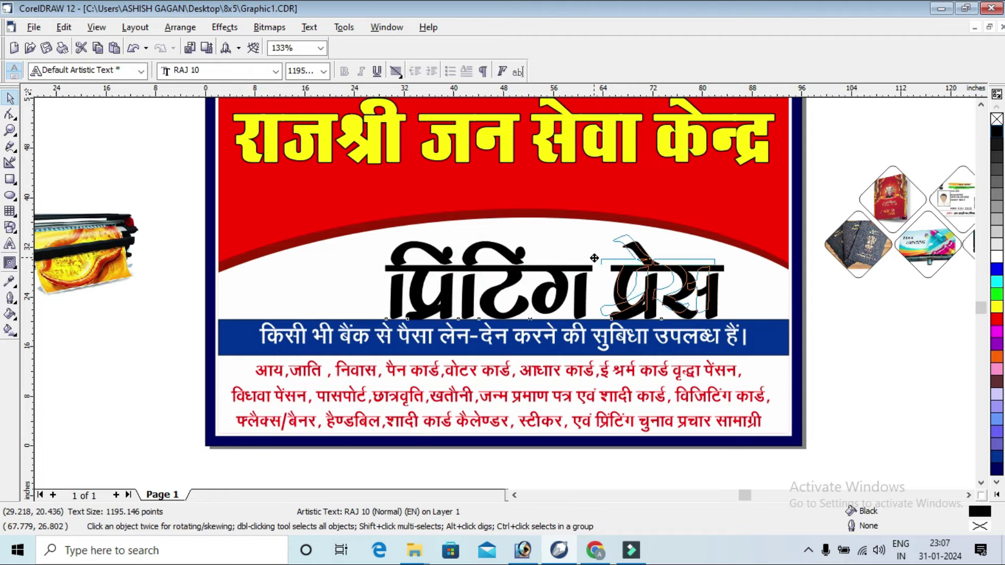
pyautogui.scroll(2, 527, 248)
pyautogui.moveTo(506, 214); pyautogui.dragTo(570, 311)
pyautogui.click(831, 151)
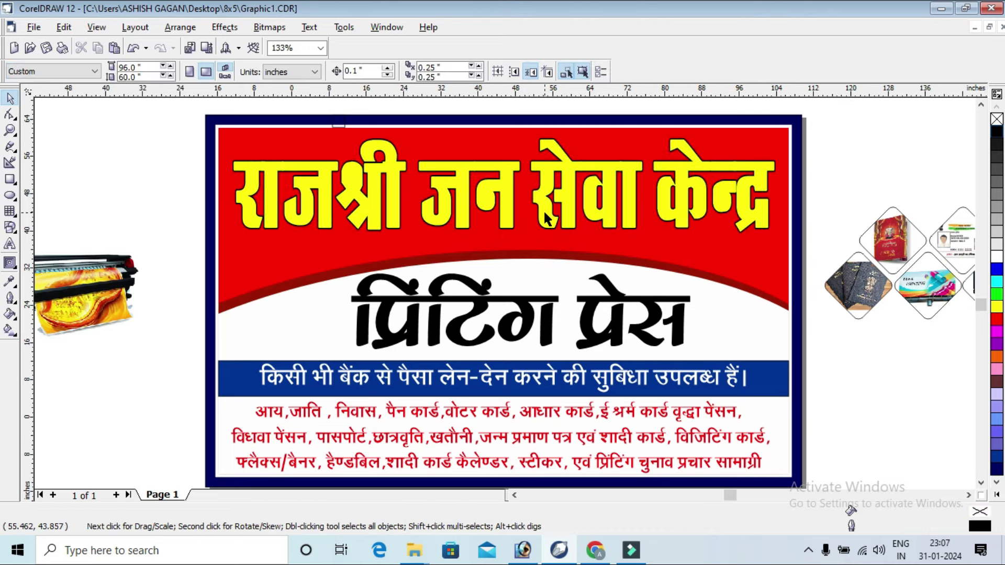
# Step: Duplicate the yellow headline in place and nudge the copy up and right
pyautogui.scroll(-1, 545, 209)
pyautogui.click(644, 282)
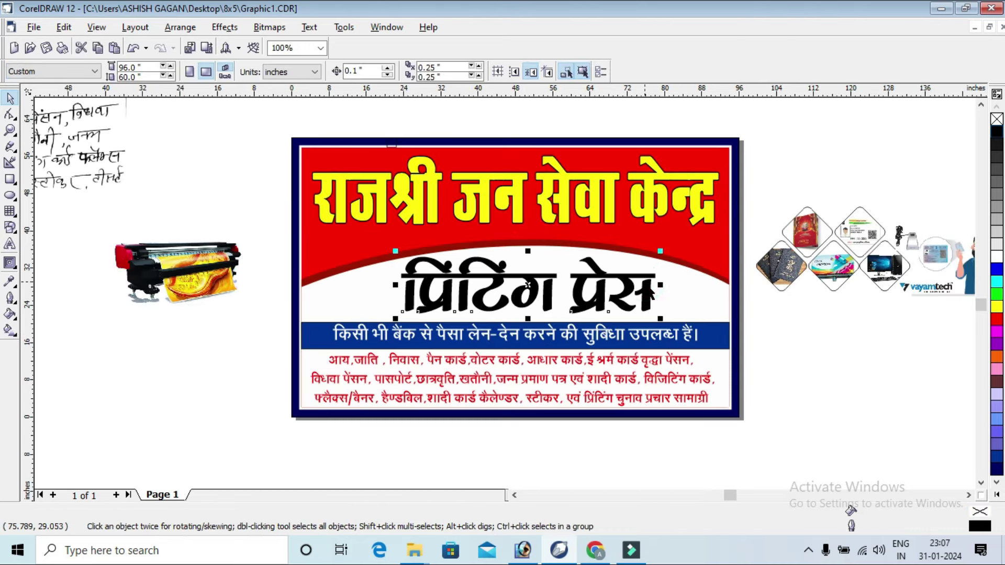
pyautogui.click(792, 181)
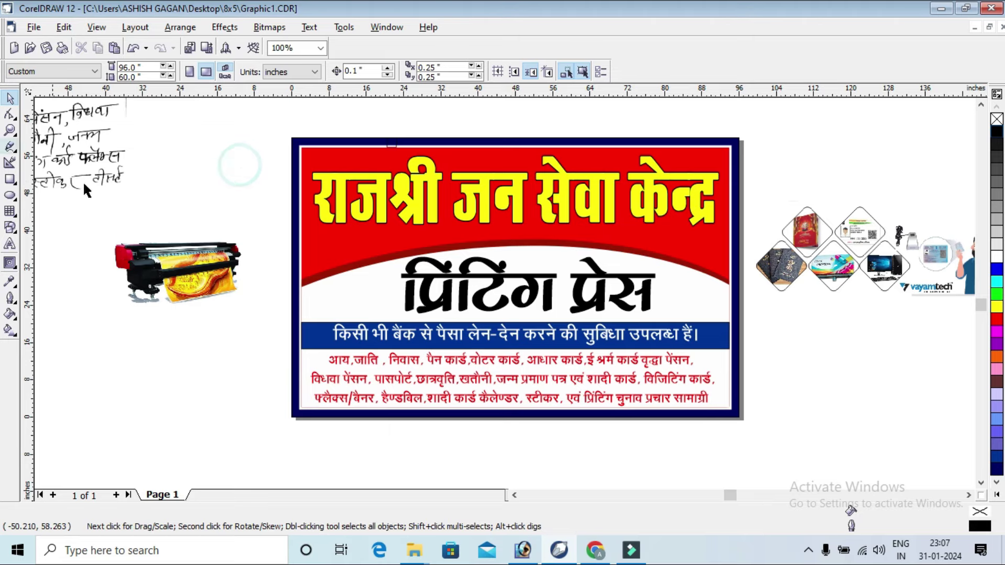
pyautogui.click(10, 130)
pyautogui.moveTo(259, 123); pyautogui.dragTo(817, 285)
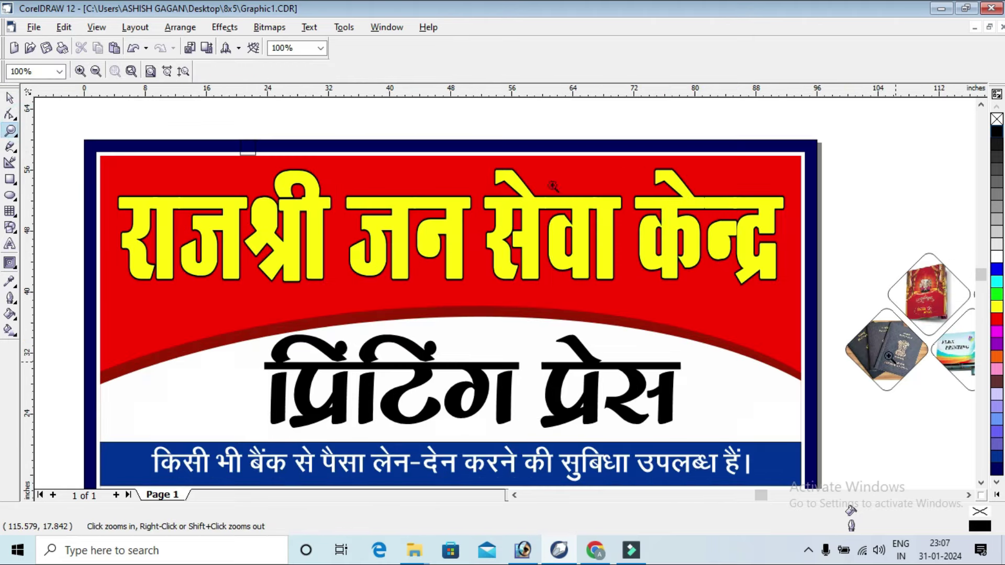
pyautogui.click(10, 98)
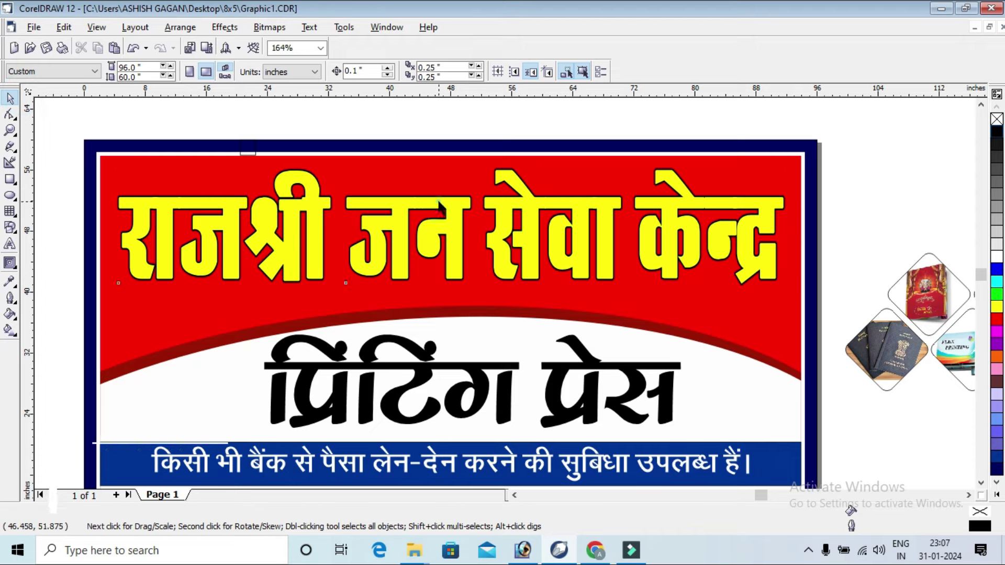
pyautogui.click(508, 207)
pyautogui.hotkey('ctrl', 'c')
pyautogui.hotkey('ctrl', 'v')
pyautogui.press('Up')
pyautogui.press('Up')
pyautogui.press('Up')
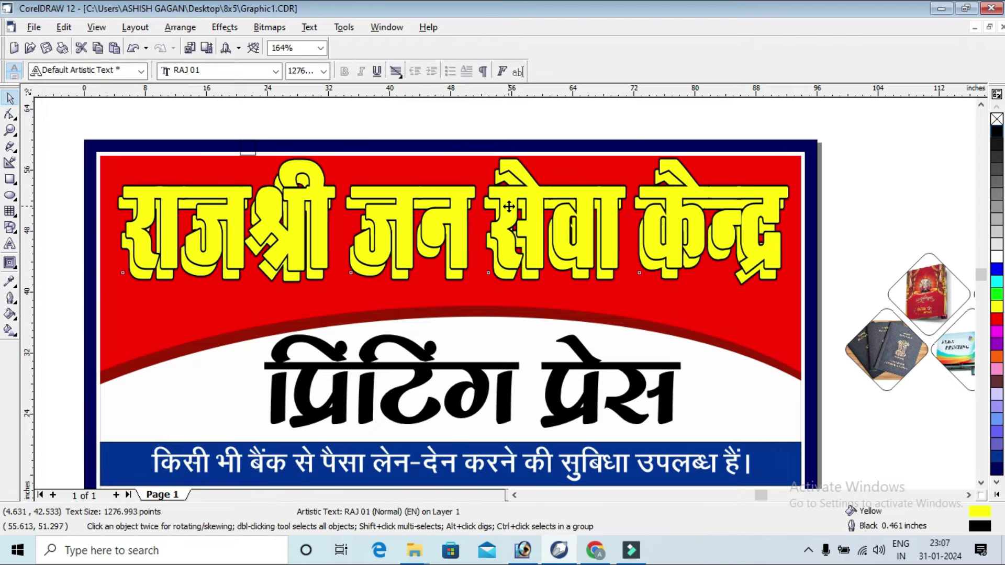
pyautogui.press('Right')
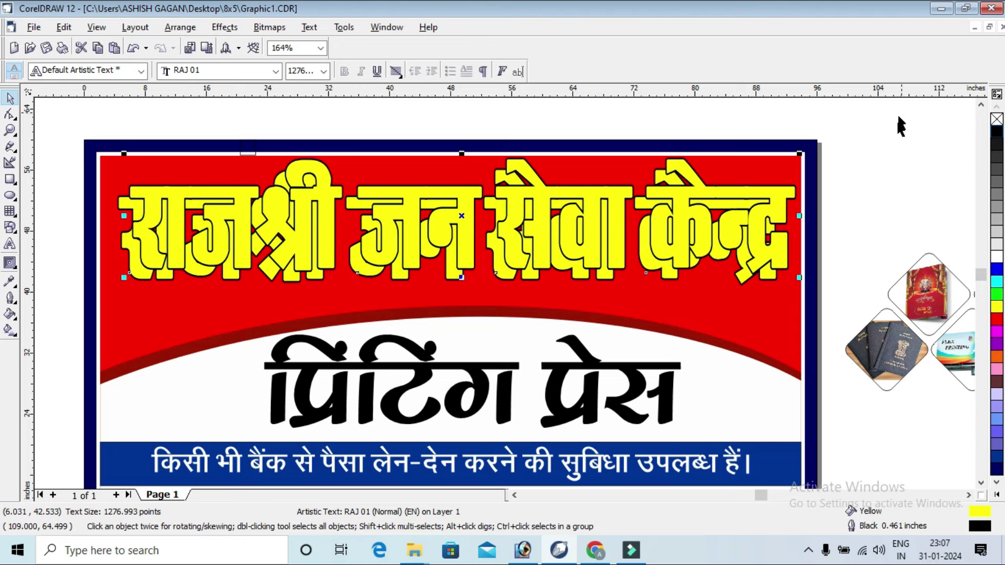
# Step: Fine-tune the offset between the headline and its copy with arrow-key nudges
pyautogui.click(901, 126)
pyautogui.click(760, 218)
pyautogui.press('Down')
pyautogui.press('Down')
pyautogui.press('Down')
pyautogui.click(841, 149)
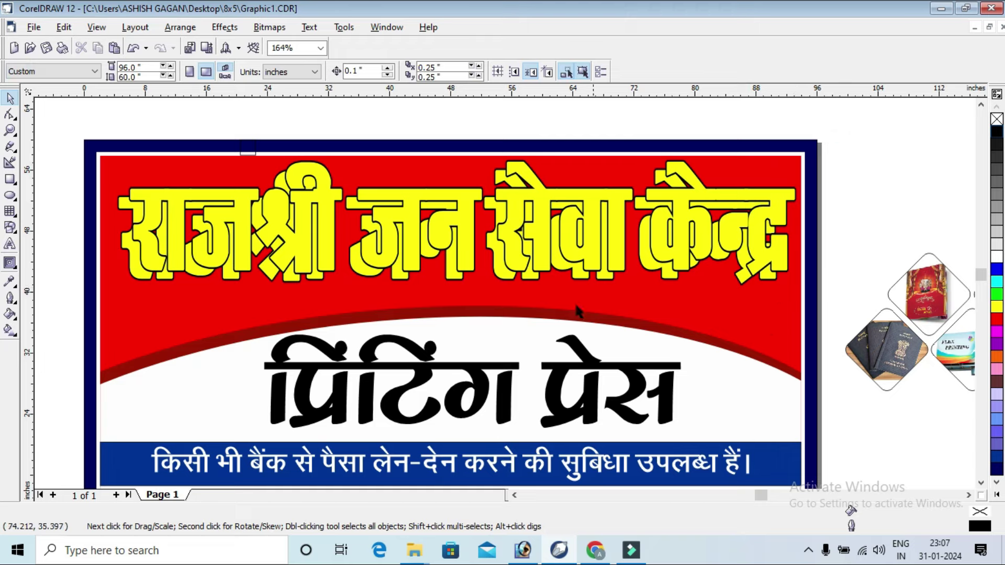
pyautogui.click(535, 282)
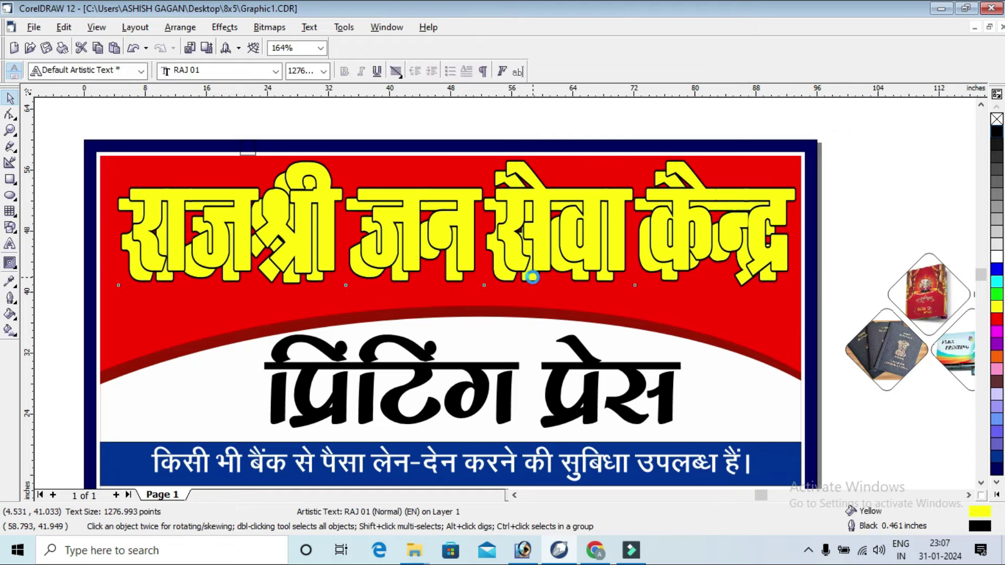
pyautogui.press('Left')
pyautogui.press('Left')
pyautogui.press('Left')
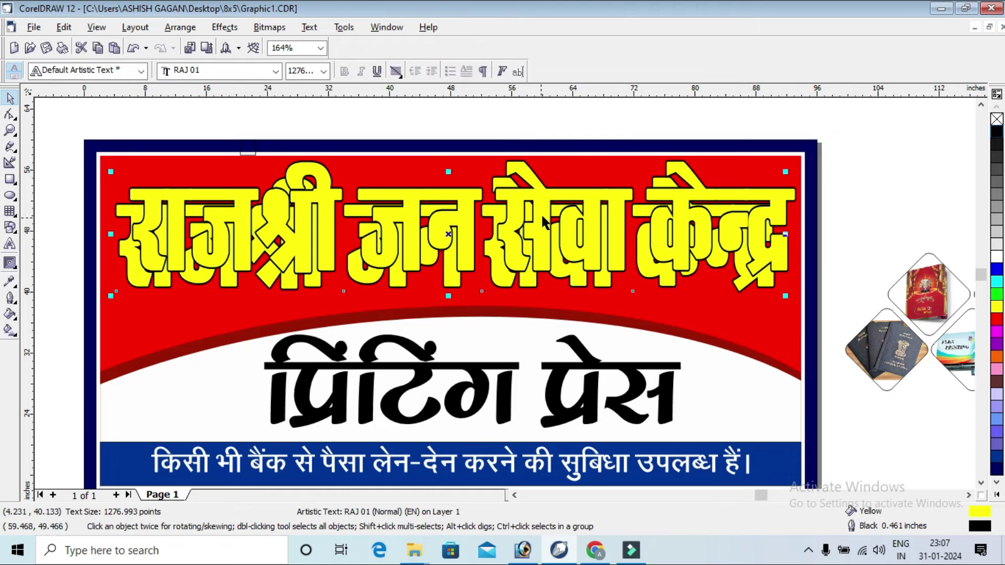
pyautogui.press('Up')
pyautogui.press('Up')
pyautogui.press('Up')
pyautogui.press('Up')
pyautogui.press('Up')
pyautogui.press('Up')
pyautogui.press('Right')
pyautogui.press('Right')
pyautogui.press('Right')
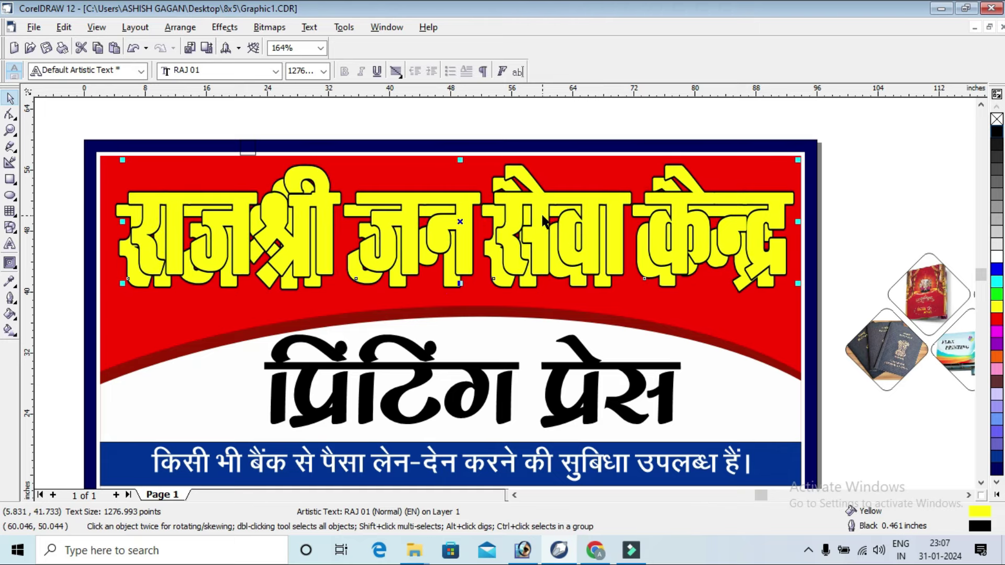
pyautogui.press('Escape')
# Step: Colour the प्रिंटिंग प्रेस subtitle green and select the red top background
pyautogui.click(673, 397)
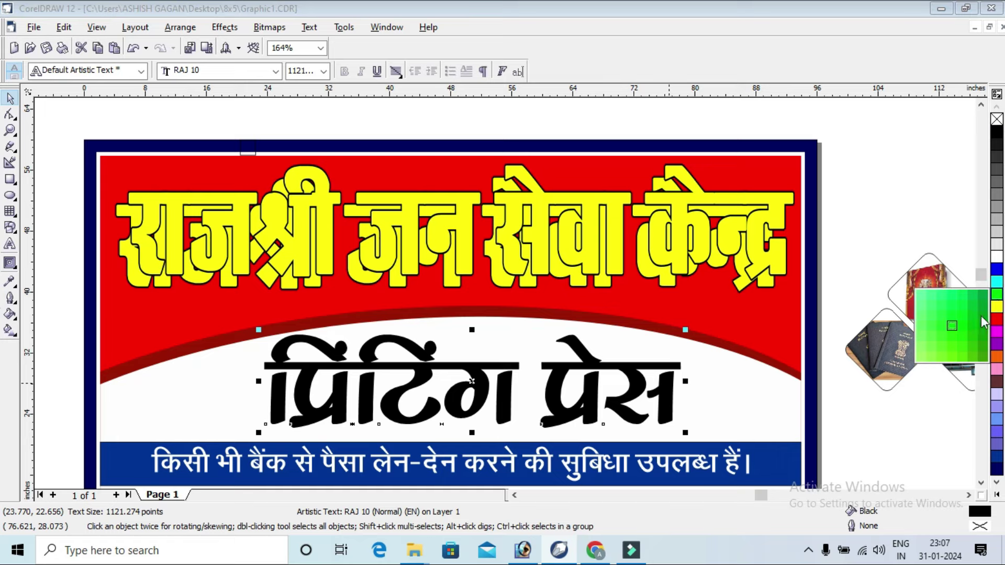
pyautogui.moveTo(997, 294); pyautogui.dragTo(978, 316)
pyautogui.click(914, 156)
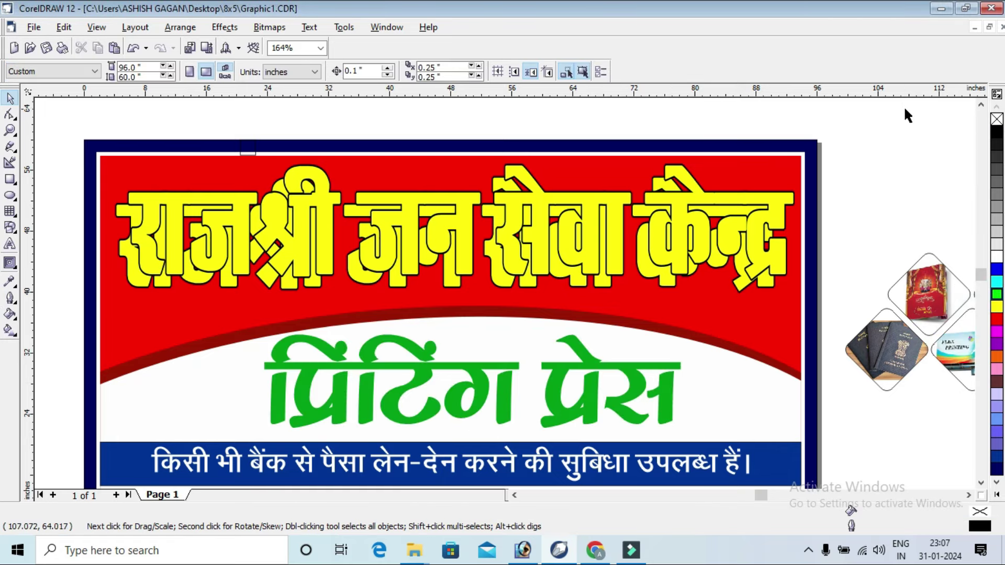
pyautogui.click(791, 165)
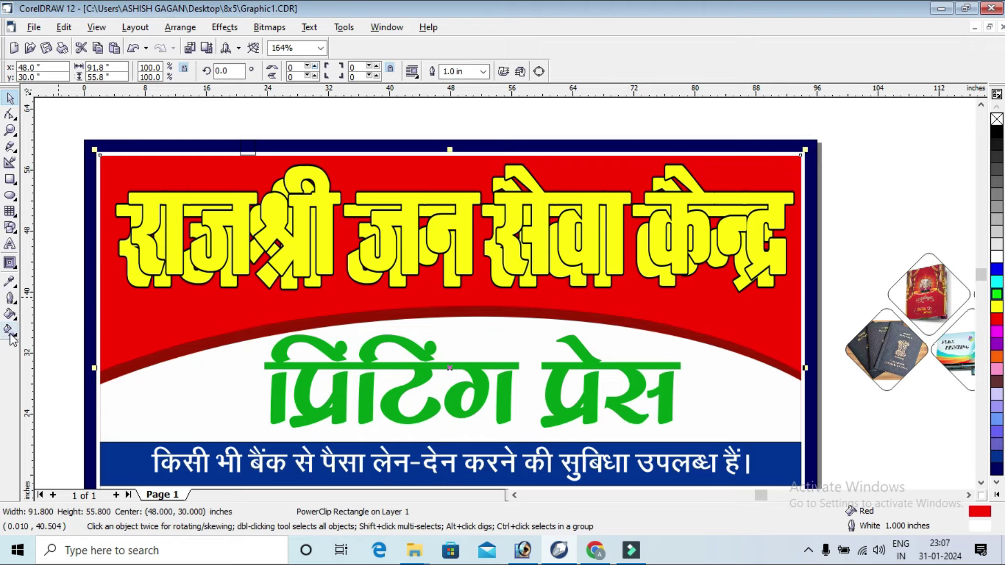
# Step: In Texture Fill, browse textures and choose Utah Stone from the Samples 7 library
pyautogui.click(15, 316)
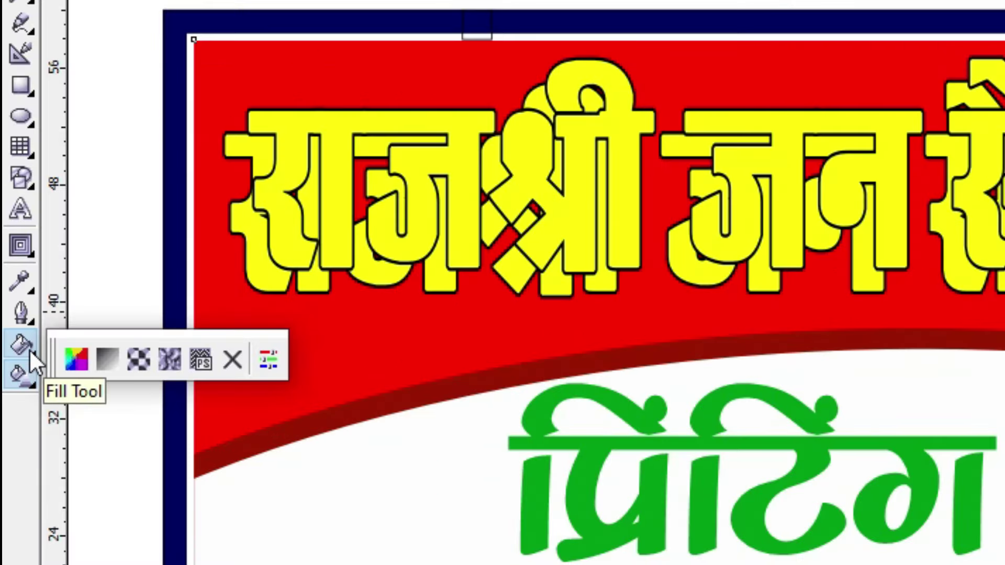
pyautogui.click(165, 347)
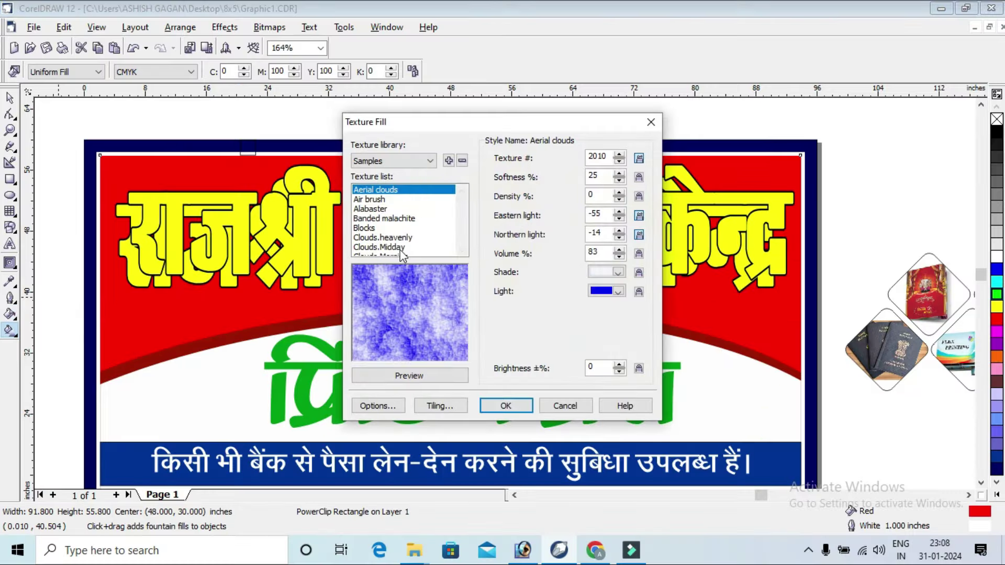
pyautogui.click(369, 199)
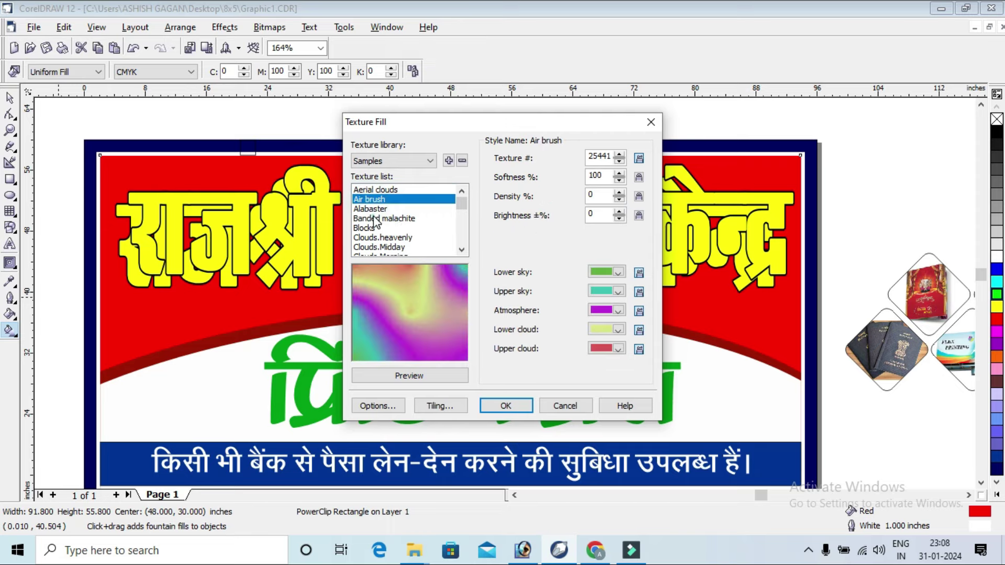
pyautogui.click(375, 219)
pyautogui.click(377, 237)
pyautogui.moveTo(461, 204); pyautogui.dragTo(462, 224)
pyautogui.click(387, 219)
pyautogui.scroll(-3, 401, 161)
pyautogui.click(426, 247)
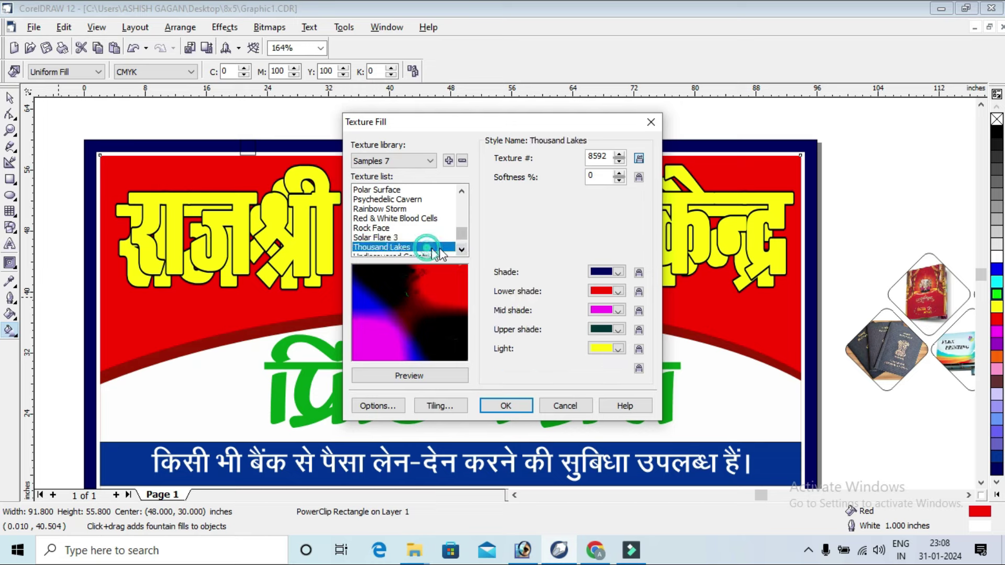
pyautogui.click(434, 254)
pyautogui.click(434, 249)
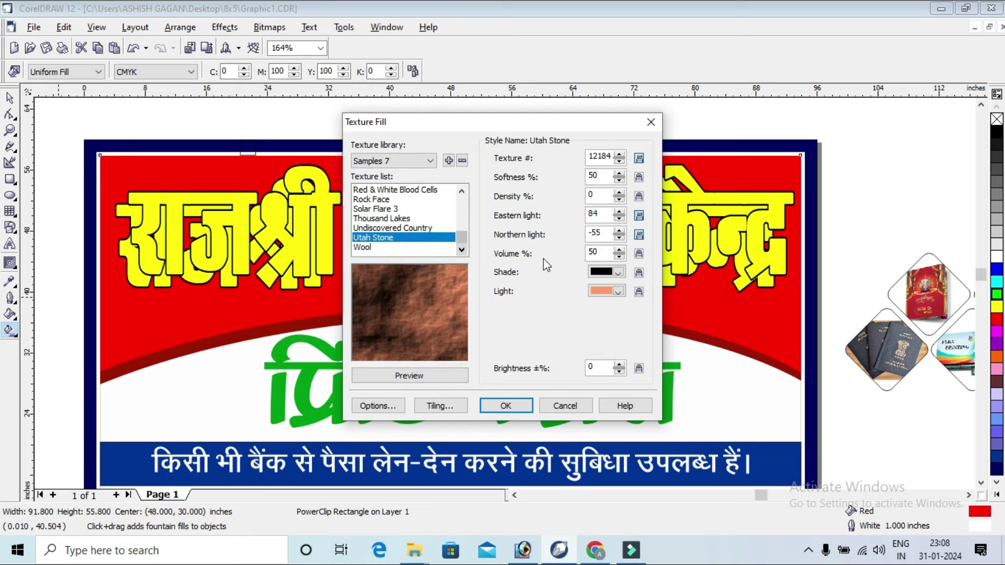
# Step: Set the texture's light colour to red, preview it, and apply it to the background
pyautogui.click(620, 292)
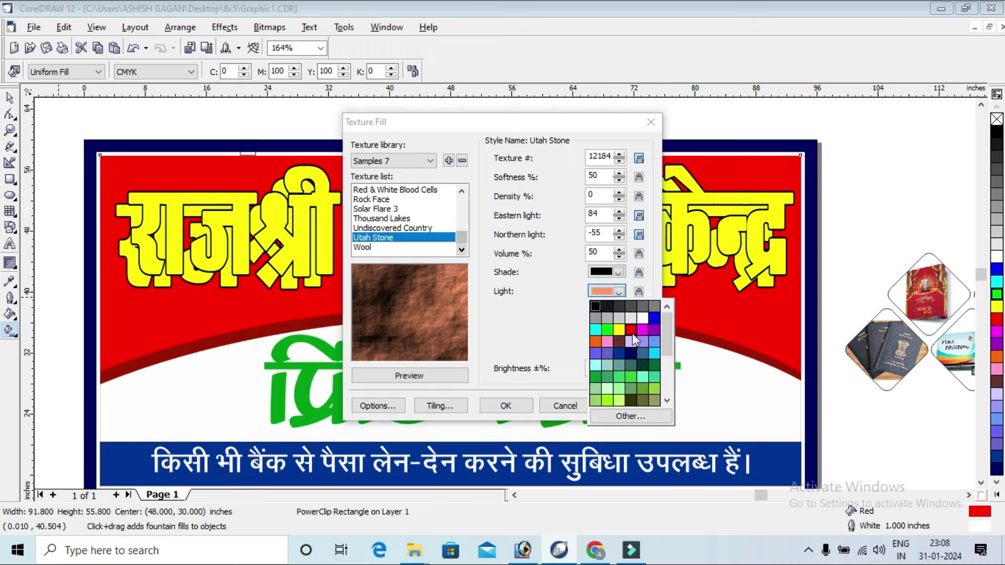
pyautogui.click(635, 327)
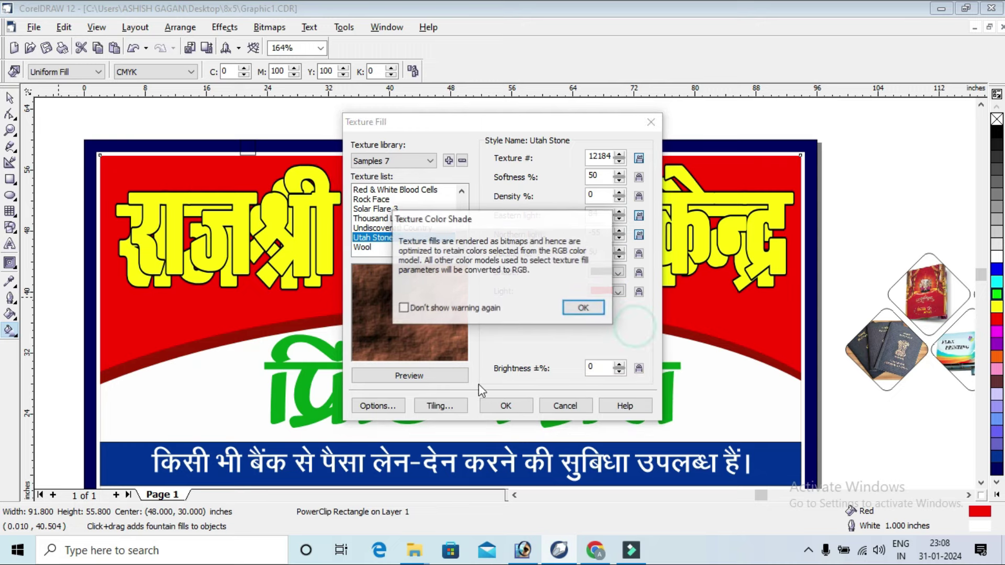
pyautogui.click(582, 308)
pyautogui.click(429, 376)
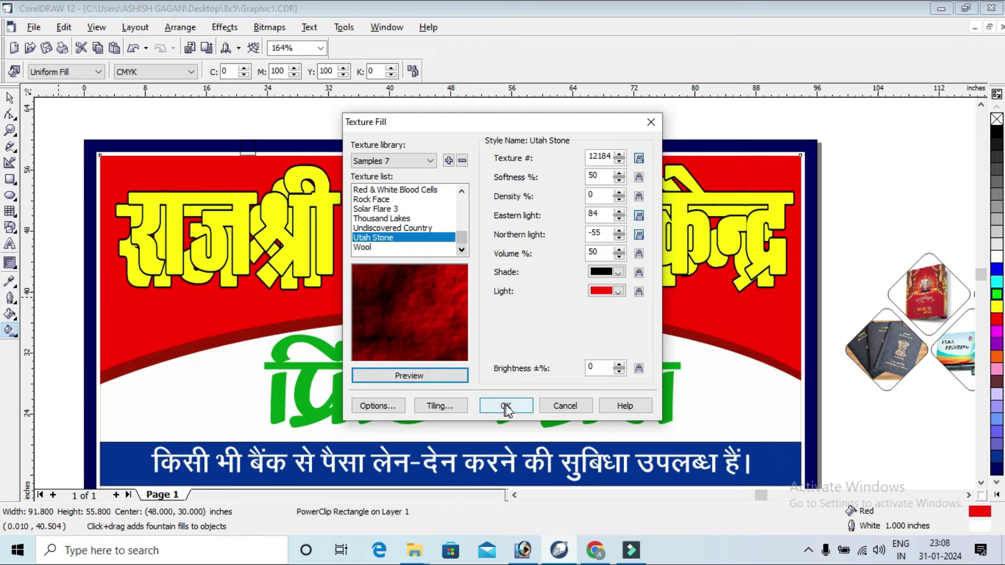
pyautogui.click(506, 406)
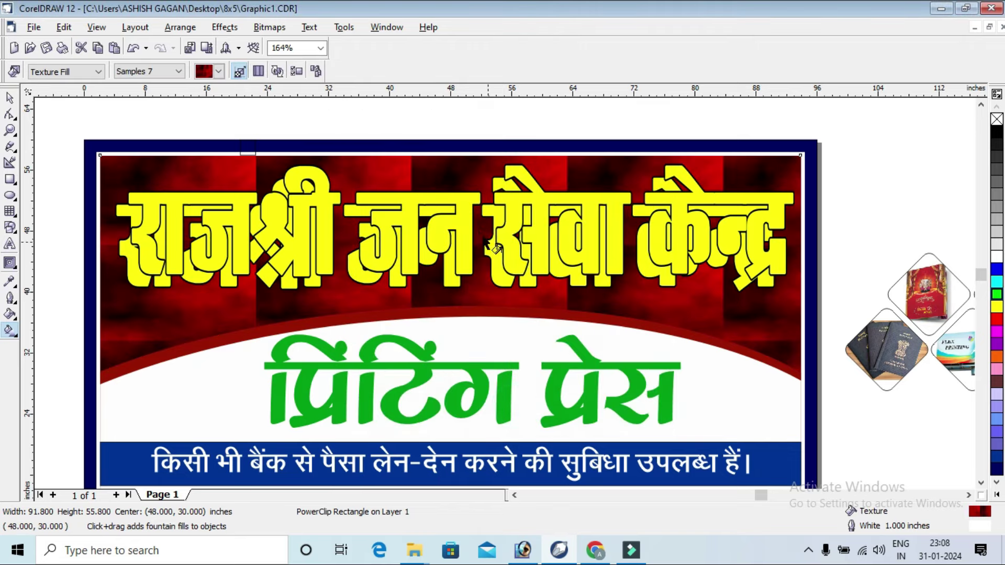
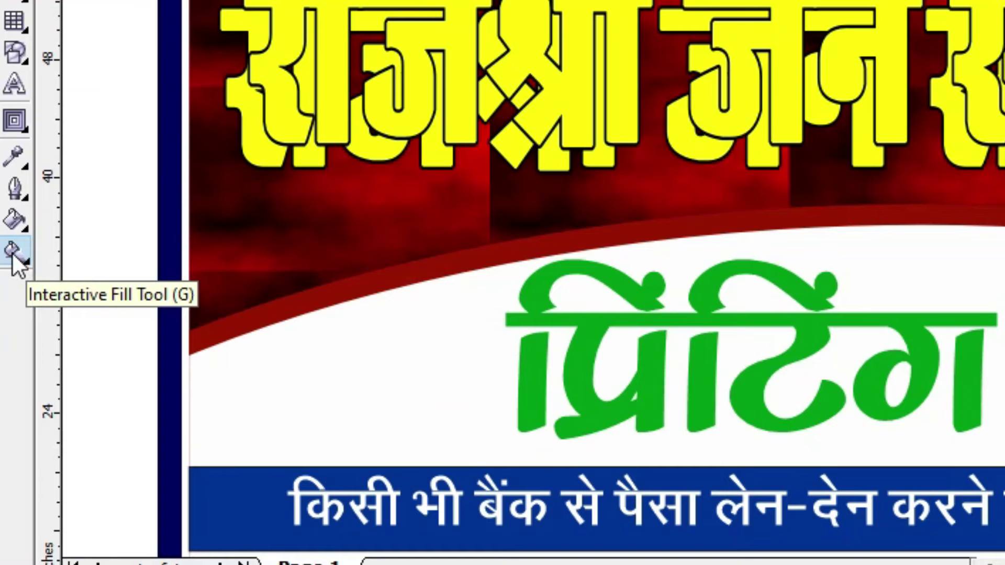
# Step: Skew and rotate the red texture tiles behind the headline with the Interactive Fill tool
pyautogui.click(15, 260)
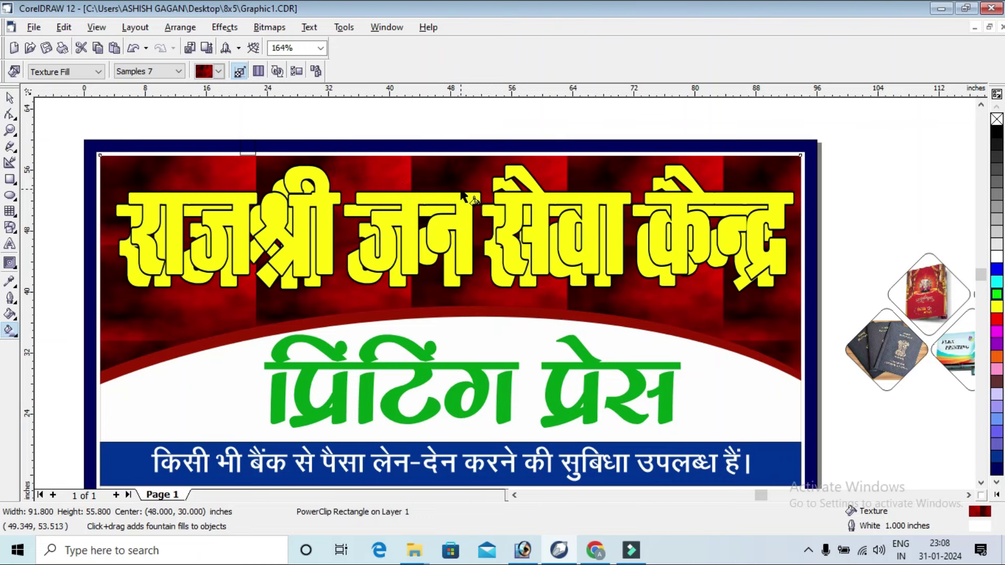
pyautogui.moveTo(462, 196)
pyautogui.mouseDown()
pyautogui.moveTo(460, 189)
pyautogui.moveTo(423, 203)
pyautogui.mouseUp()
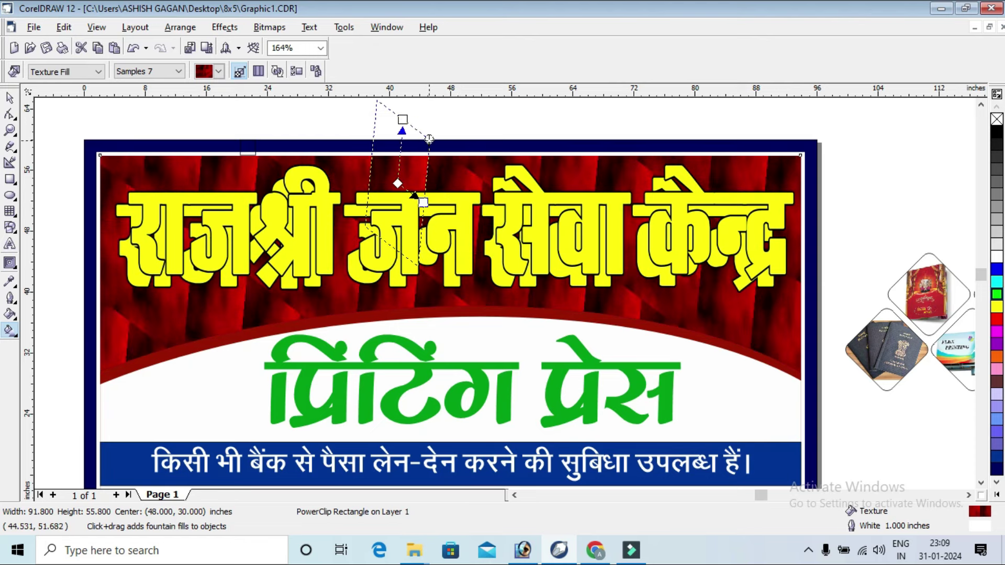
pyautogui.moveTo(429, 139); pyautogui.dragTo(454, 108)
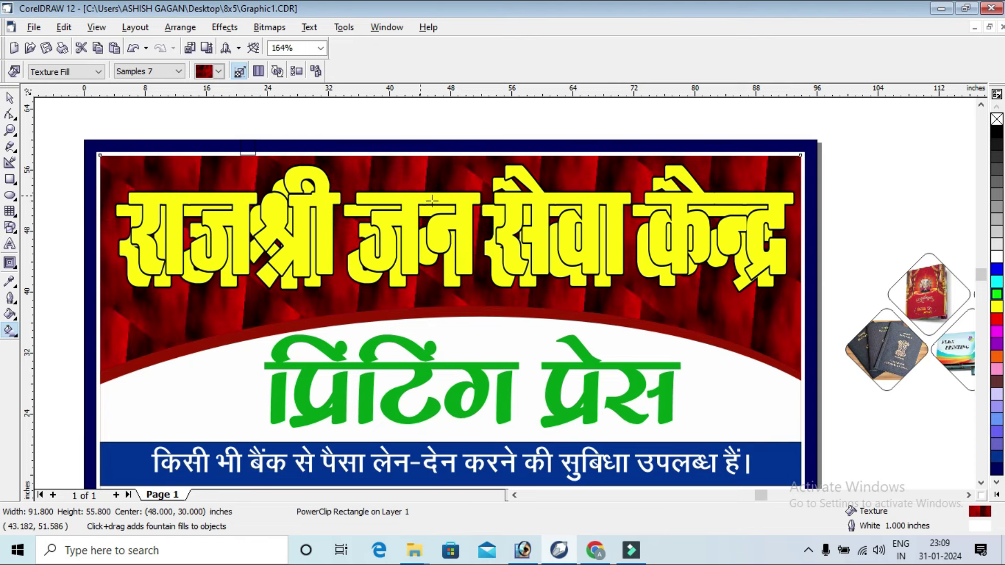
pyautogui.moveTo(396, 227); pyautogui.dragTo(416, 235)
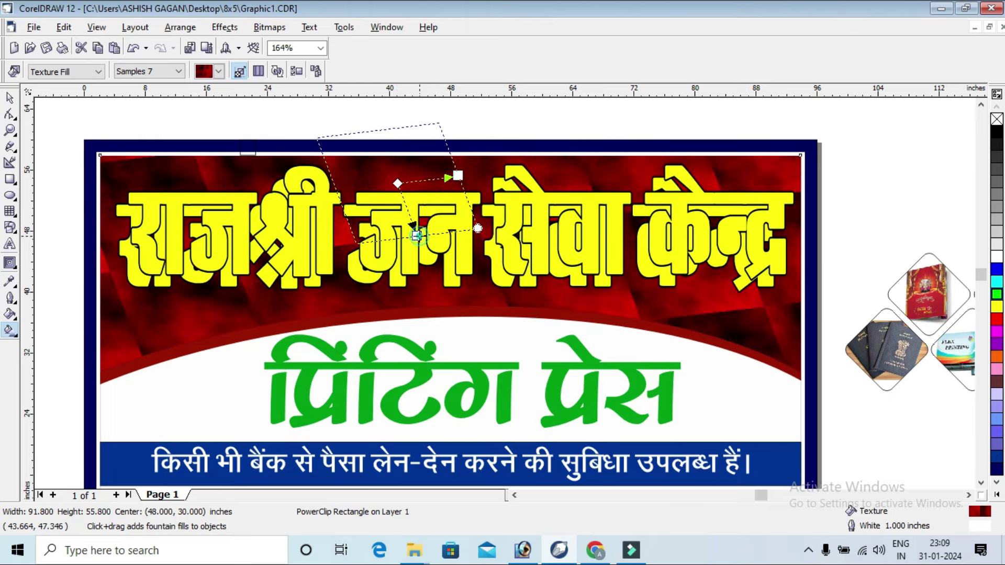
# Step: Give the yellow headline text a red outline
pyautogui.press('space')
pyautogui.click(429, 220)
pyautogui.rightClick(996, 321)
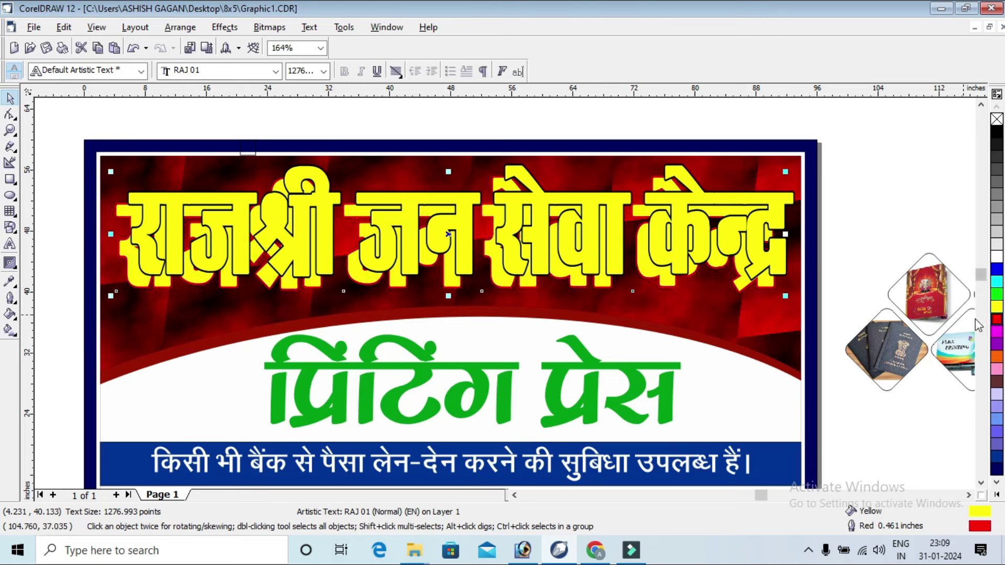
# Step: Fill the back headline copy red as a shadow, then give both headline layers outline width 1
pyautogui.click(996, 322)
pyautogui.click(918, 141)
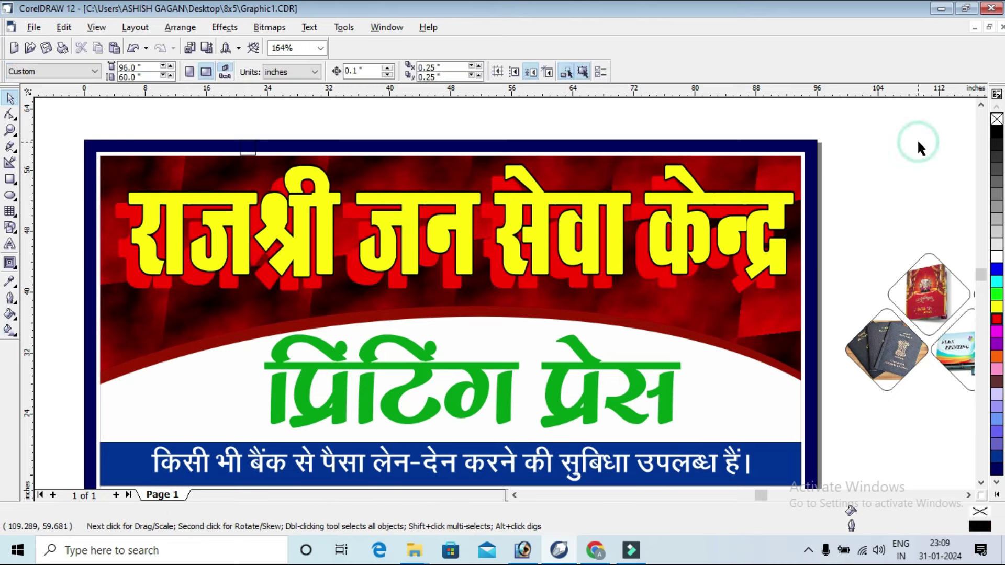
pyautogui.moveTo(55, 117); pyautogui.dragTo(850, 319)
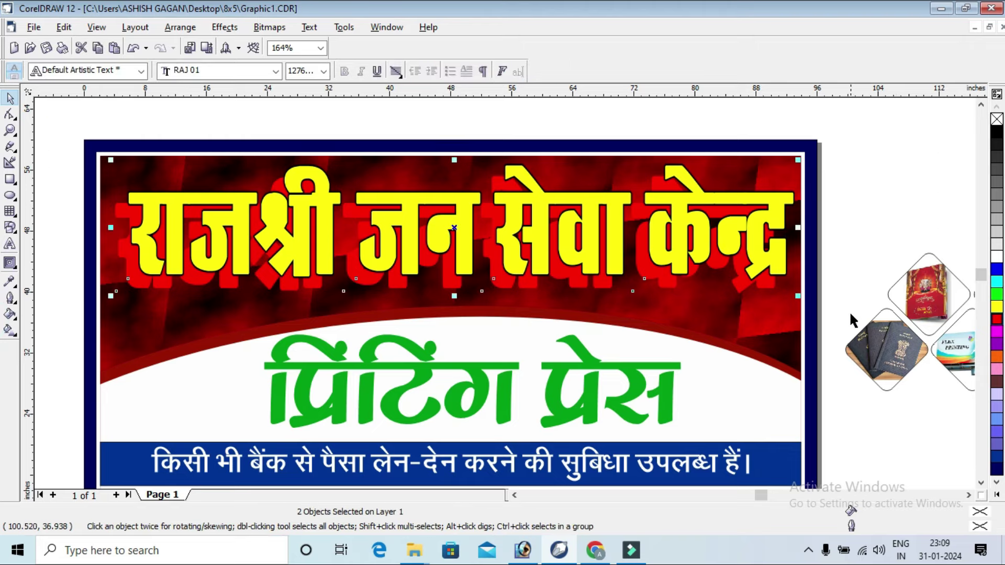
pyautogui.press('F12')
pyautogui.write('1')
pyautogui.press('Return')
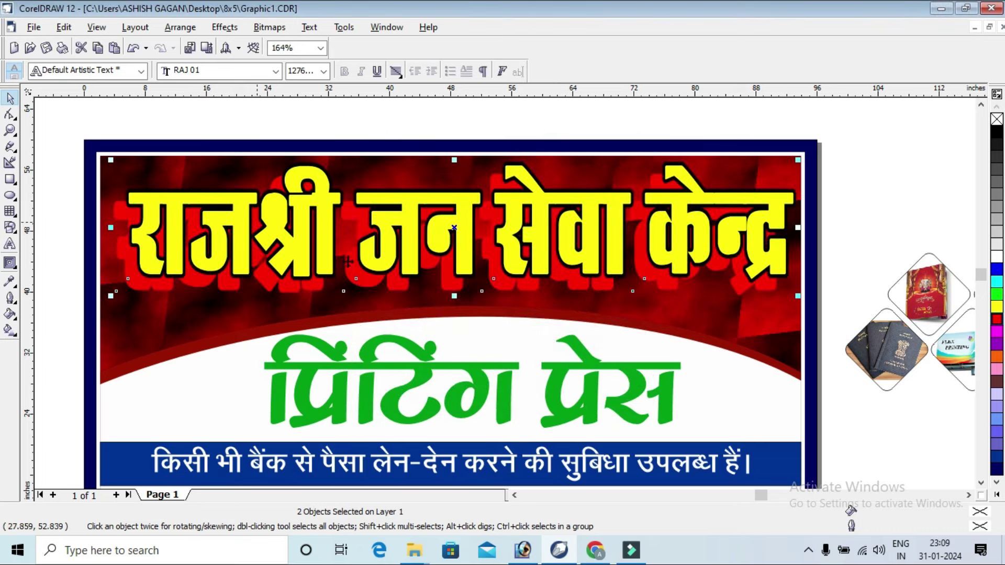
pyautogui.click(808, 151)
pyautogui.click(858, 199)
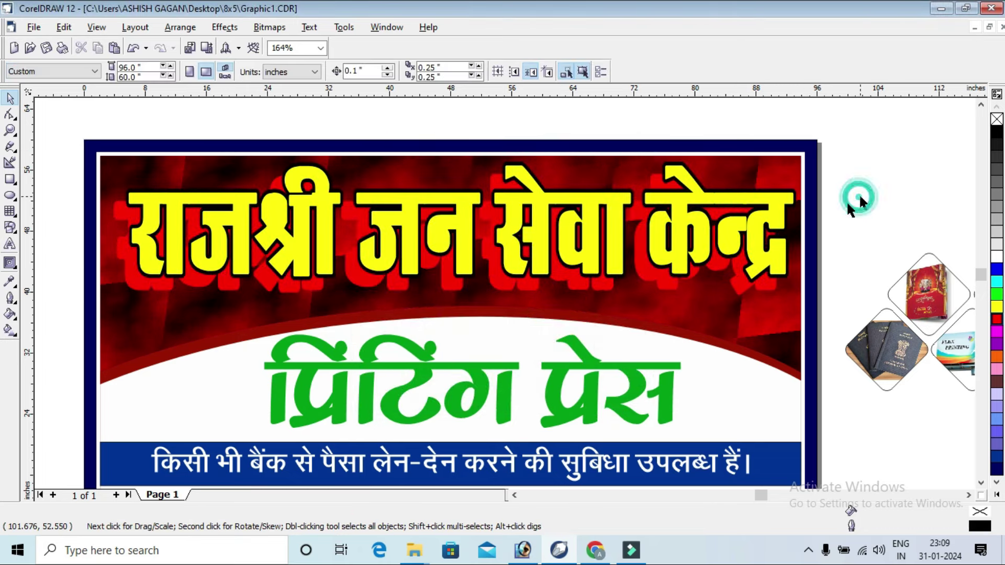
pyautogui.scroll(-2, 799, 214)
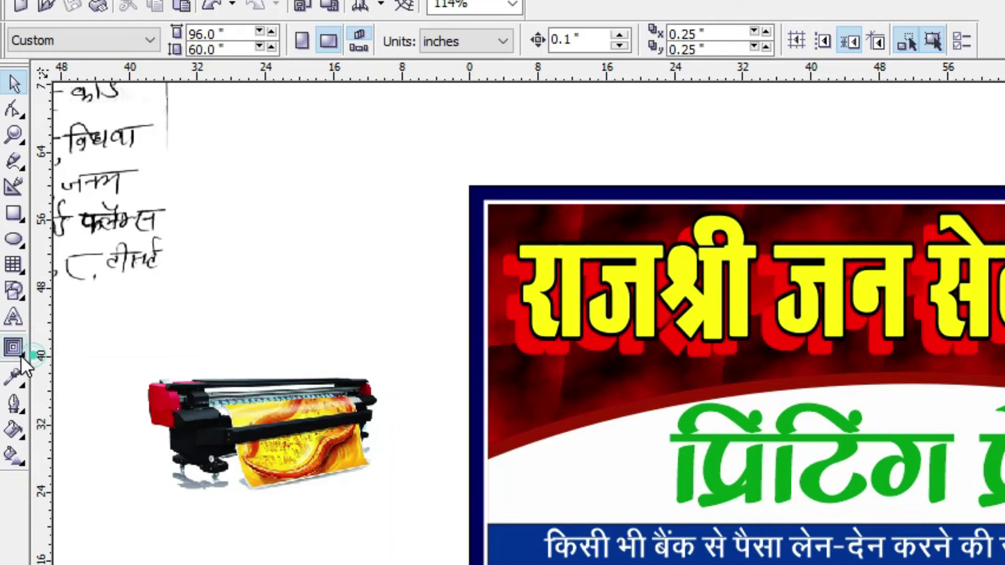
# Step: Blend the yellow headline into its red copy with the Interactive Blend tool
pyautogui.click(20, 355)
pyautogui.click(59, 358)
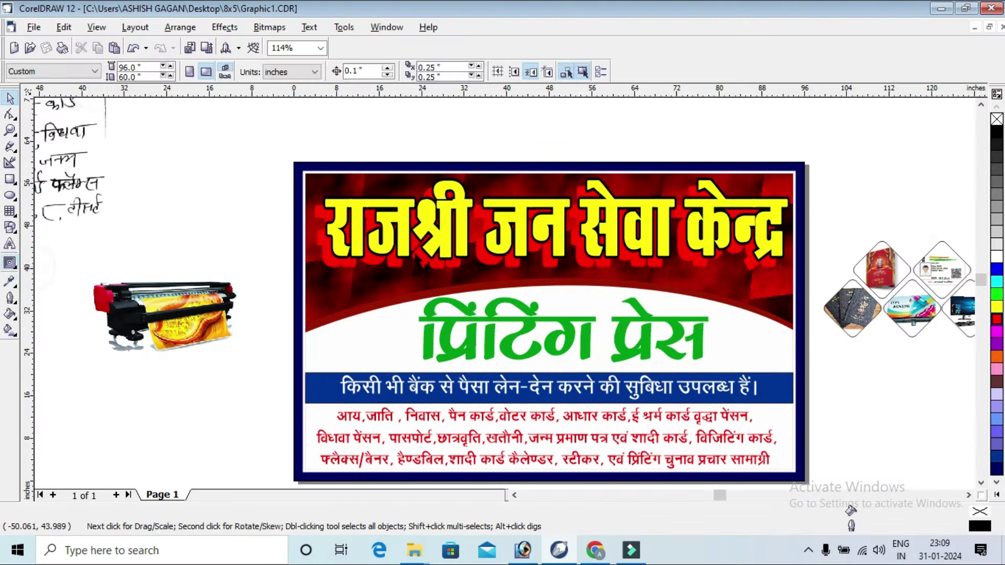
pyautogui.moveTo(500, 268)
pyautogui.mouseDown()
pyautogui.moveTo(530, 286)
pyautogui.moveTo(512, 286)
pyautogui.mouseUp()
# Step: Try a red fill on the banner frame, then undo it so the frame stays deep navy
pyautogui.click(10, 97)
pyautogui.click(276, 115)
pyautogui.click(798, 175)
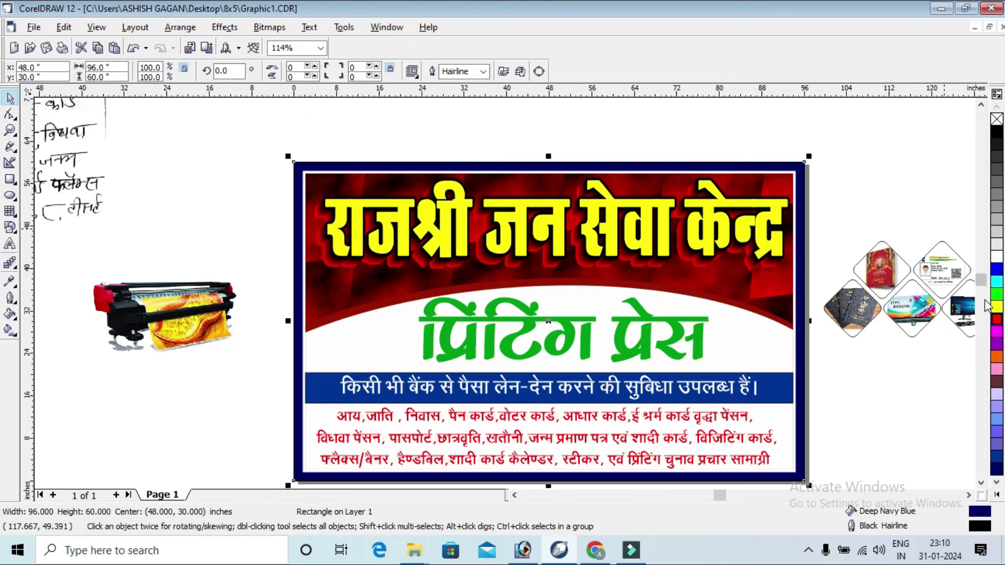
pyautogui.click(996, 319)
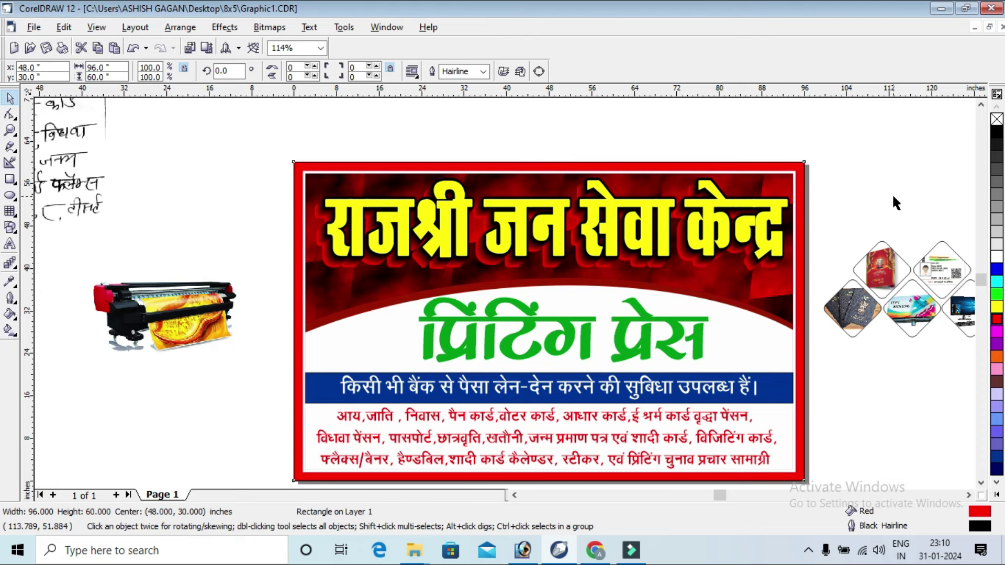
pyautogui.hotkey('ctrl', 'z')
pyautogui.hotkey('ctrl', 'z')
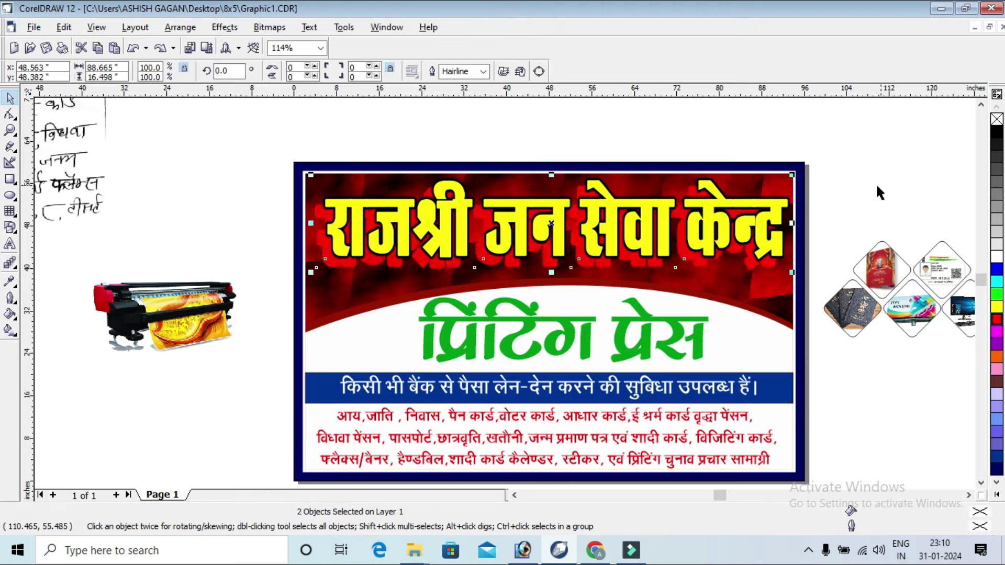
pyautogui.click(868, 155)
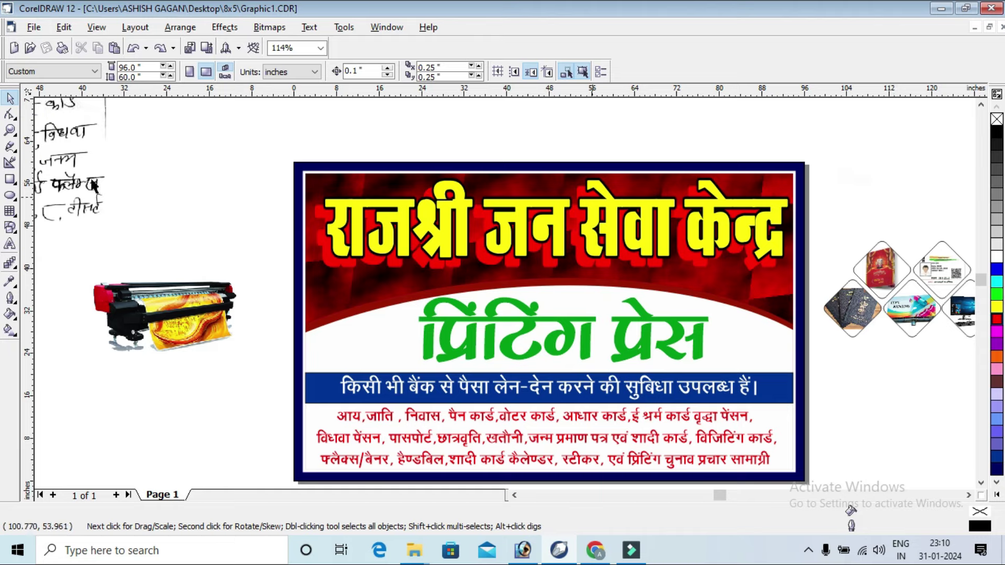
pyautogui.click(10, 129)
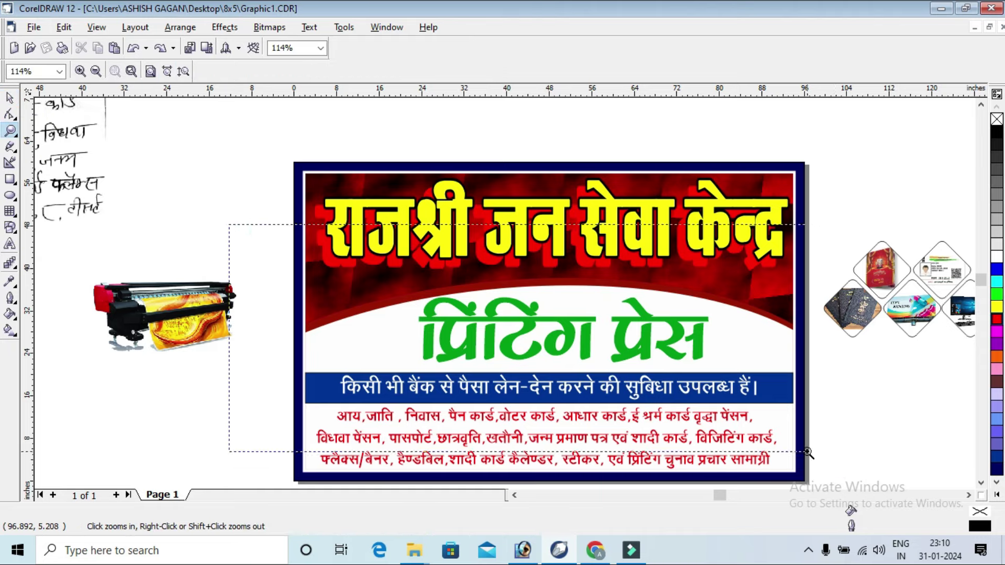
# Step: Draw a wide ellipse across the header beneath प्रिंटिंग प्रेस and fill it teal
pyautogui.scroll(-1, 864, 467)
pyautogui.scroll(1, 660, 448)
pyautogui.click(10, 98)
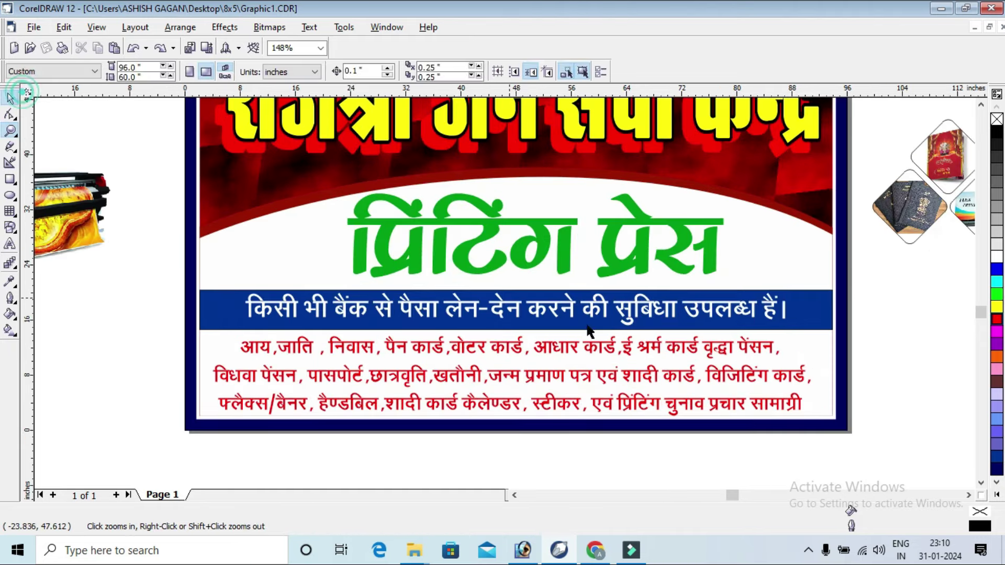
pyautogui.click(9, 196)
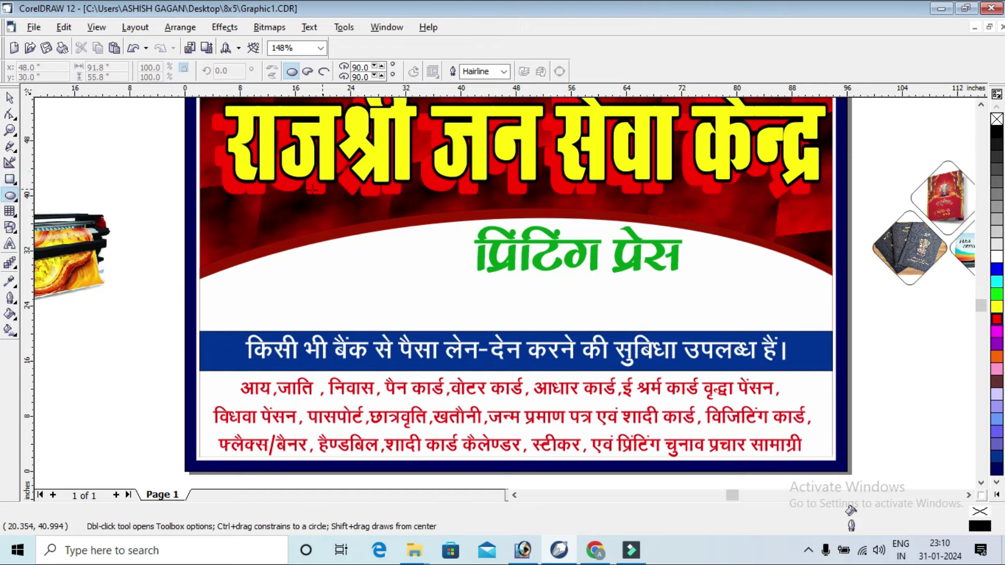
pyautogui.moveTo(251, 193); pyautogui.dragTo(791, 276)
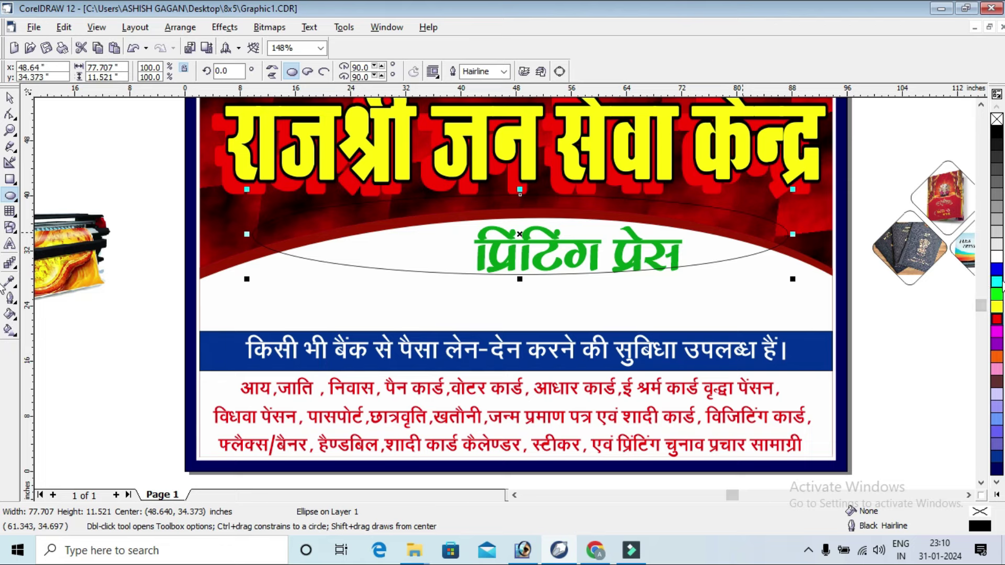
pyautogui.click(998, 282)
# Step: Move the प्रिंटिंग प्रेस text onto the ellipse and recolour the ellipse deep navy blue
pyautogui.press('space')
pyautogui.moveTo(906, 340); pyautogui.dragTo(376, 184)
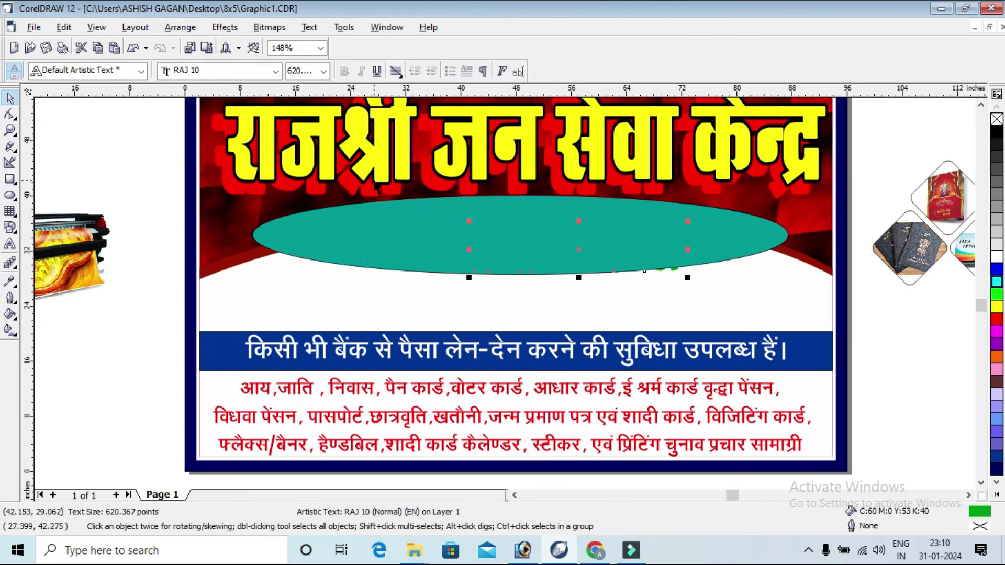
pyautogui.moveTo(622, 253); pyautogui.dragTo(682, 240)
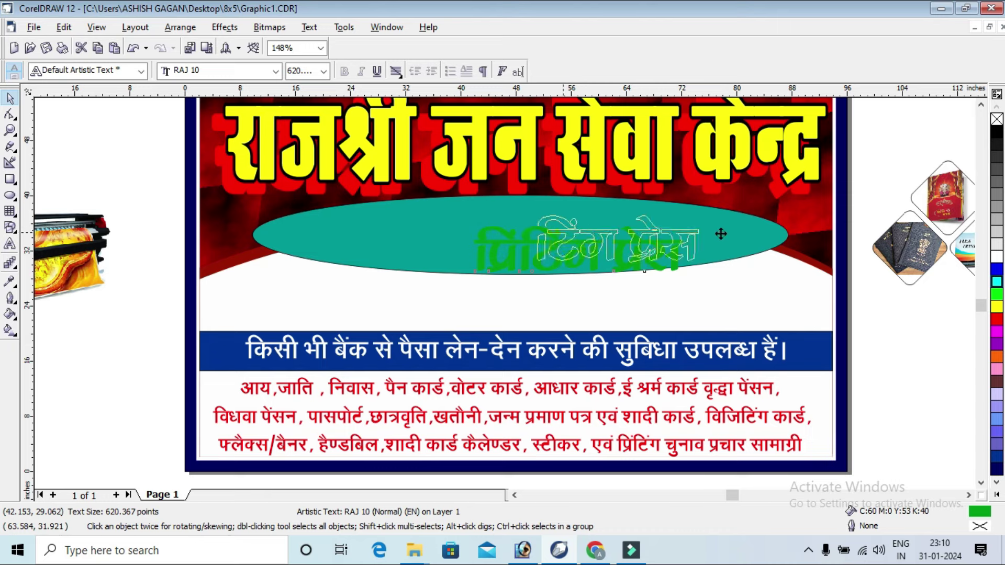
pyautogui.press('Tab')
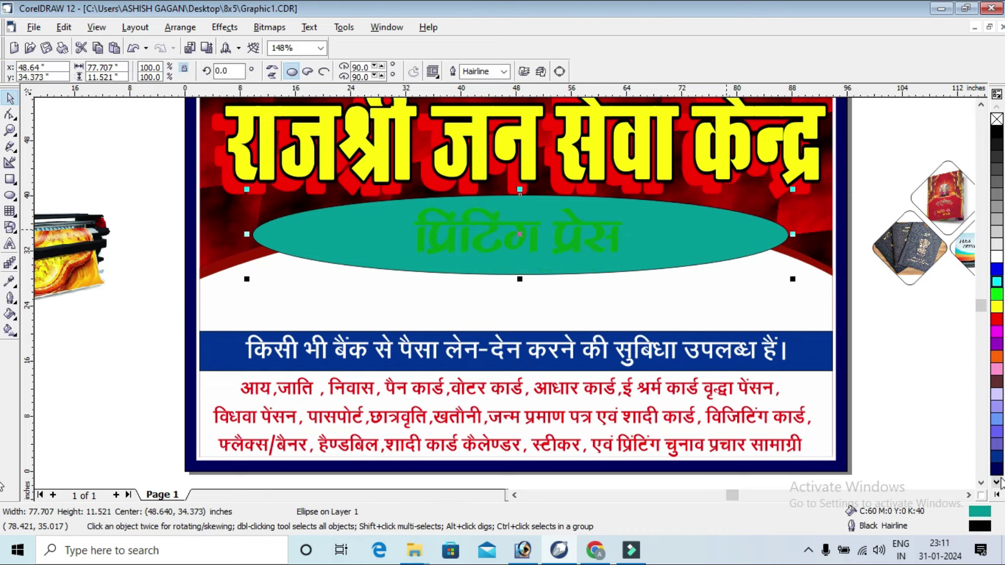
pyautogui.click(996, 468)
pyautogui.press('Escape')
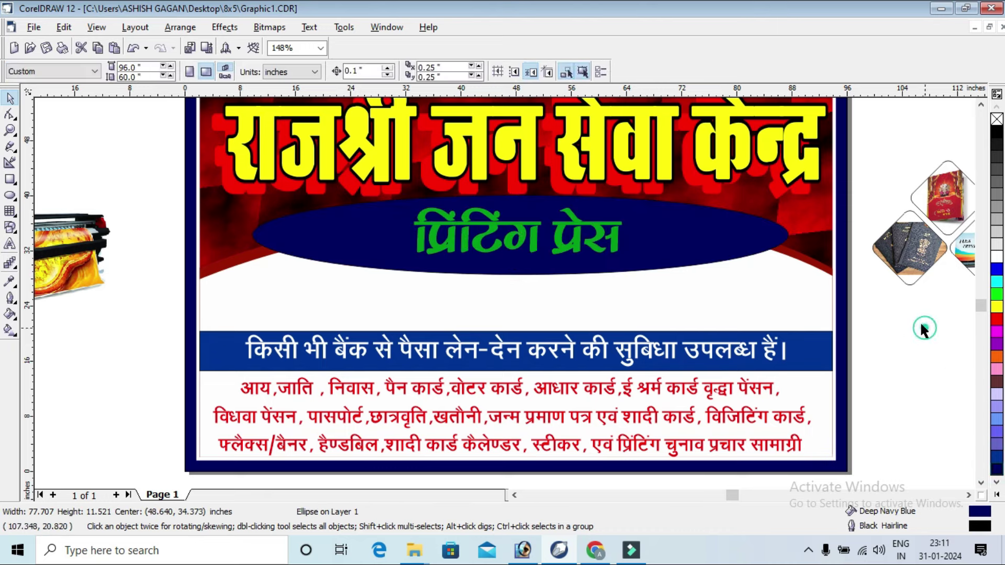
# Step: Remove the ellipse's outline, centre the text on it, and make the text white
pyautogui.click(761, 237)
pyautogui.rightClick(997, 119)
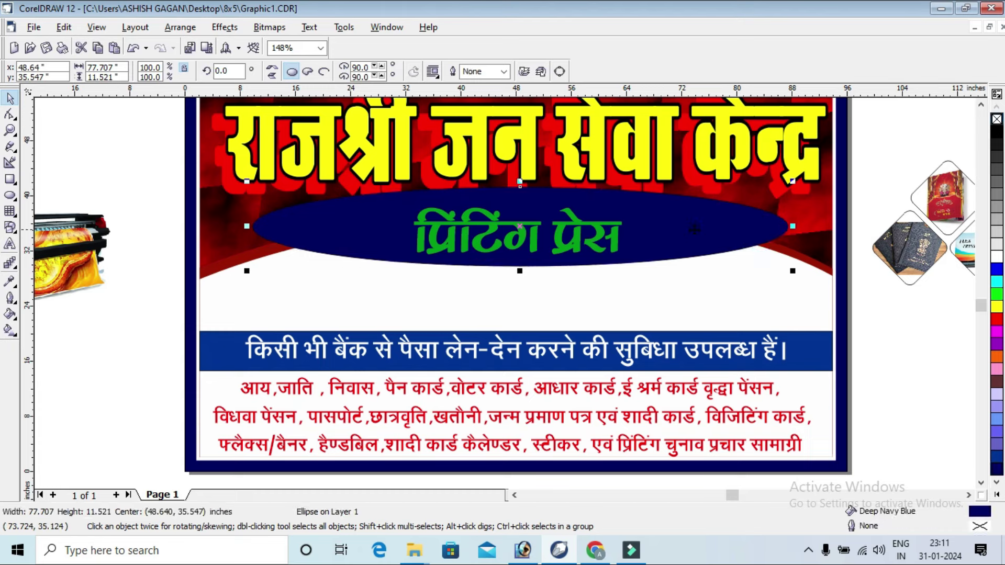
pyautogui.moveTo(694, 231); pyautogui.dragTo(683, 242)
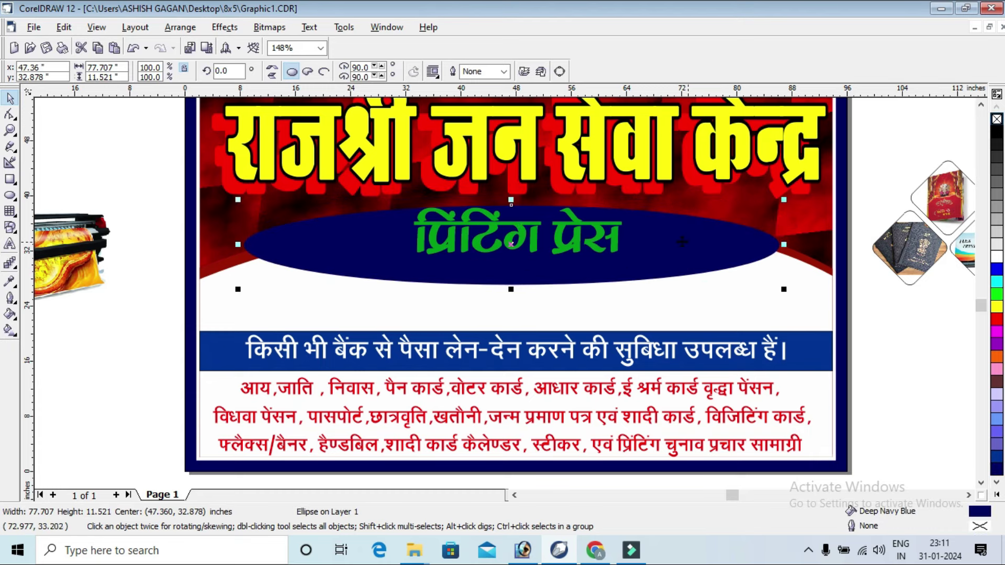
pyautogui.click(615, 249)
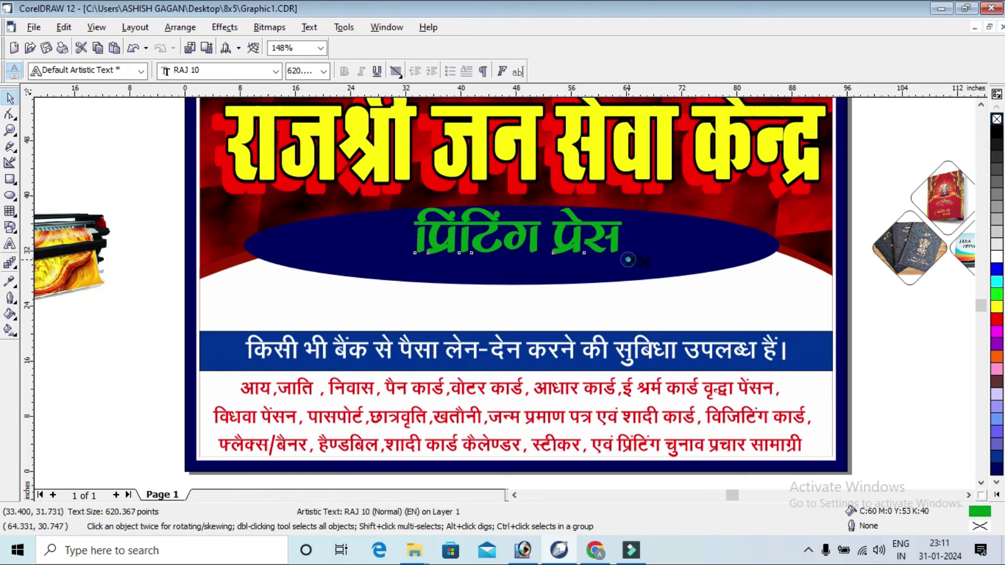
pyautogui.moveTo(661, 245)
pyautogui.mouseDown()
pyautogui.moveTo(613, 234)
pyautogui.moveTo(595, 241)
pyautogui.mouseUp()
pyautogui.click(997, 257)
# Step: Move the printer picture onto the banner's left side
pyautogui.click(874, 307)
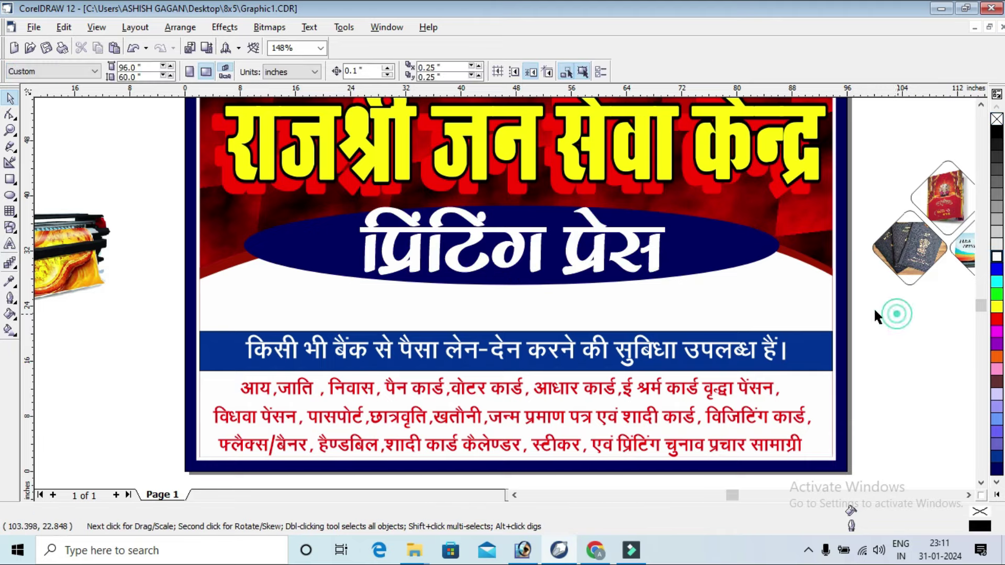
pyautogui.scroll(-1, 602, 288)
pyautogui.scroll(1, 842, 320)
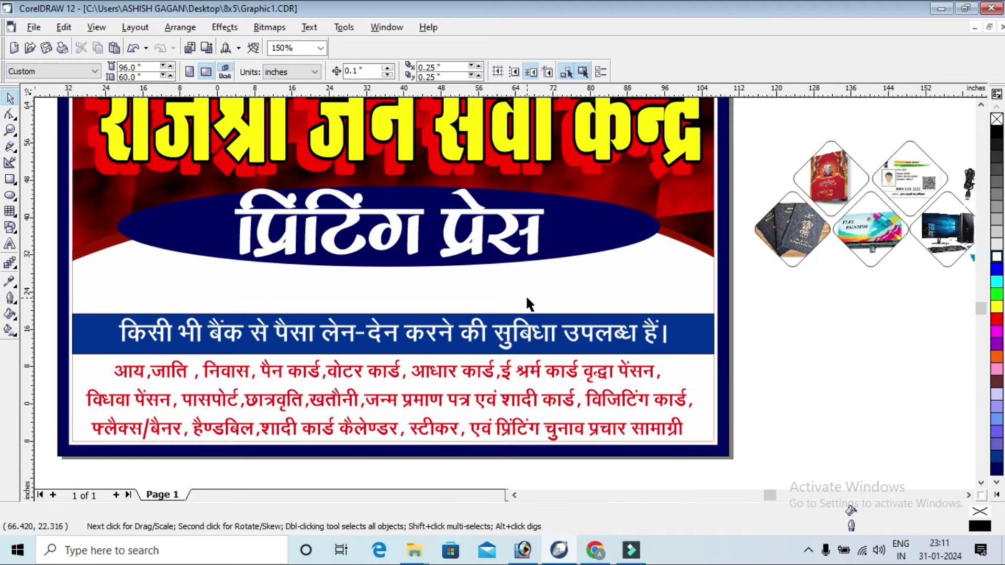
pyautogui.scroll(-1, 524, 302)
pyautogui.click(126, 247)
pyautogui.moveTo(126, 247)
pyautogui.mouseDown()
pyautogui.moveTo(304, 244)
pyautogui.moveTo(311, 263)
pyautogui.mouseUp()
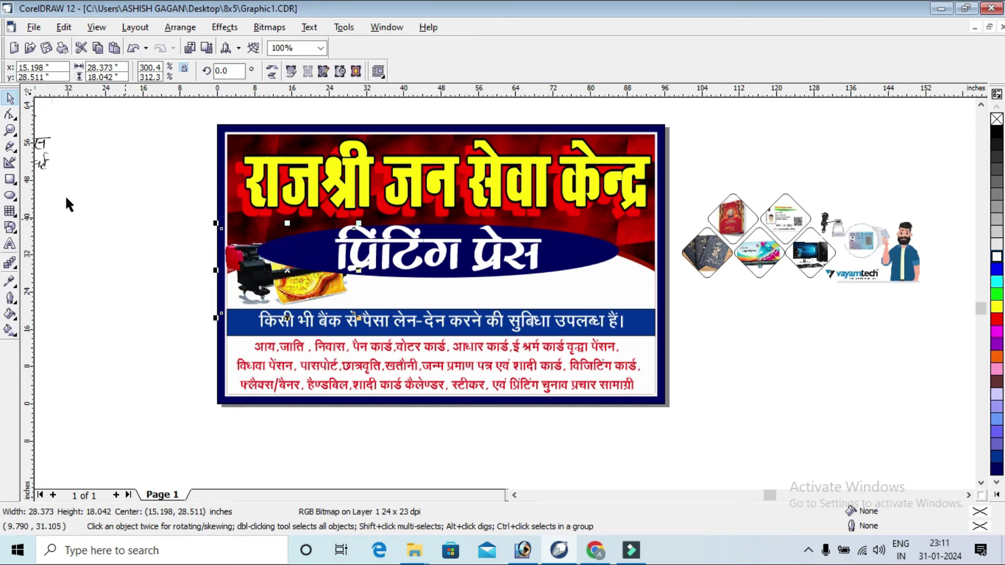
# Step: Reshape the navy oval narrower and taller, shifting it right and down
pyautogui.click(10, 130)
pyautogui.moveTo(188, 176); pyautogui.dragTo(796, 337)
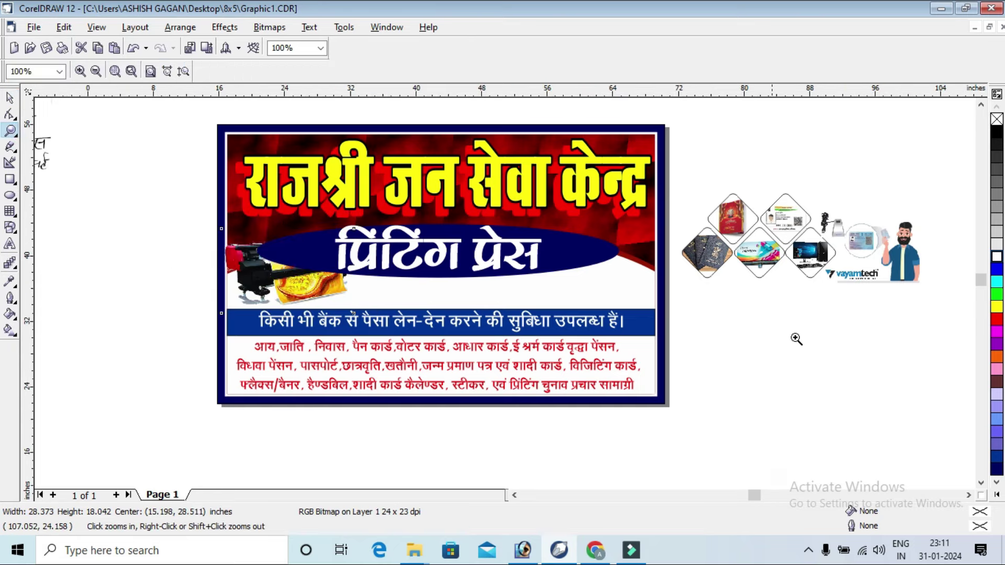
pyautogui.click(10, 98)
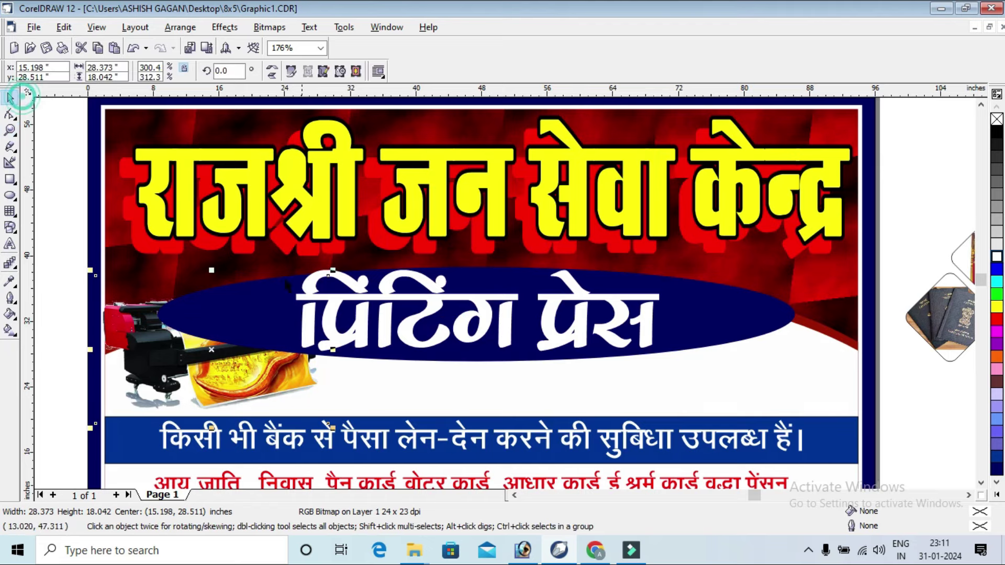
pyautogui.click(156, 313)
pyautogui.moveTo(152, 313); pyautogui.dragTo(246, 314)
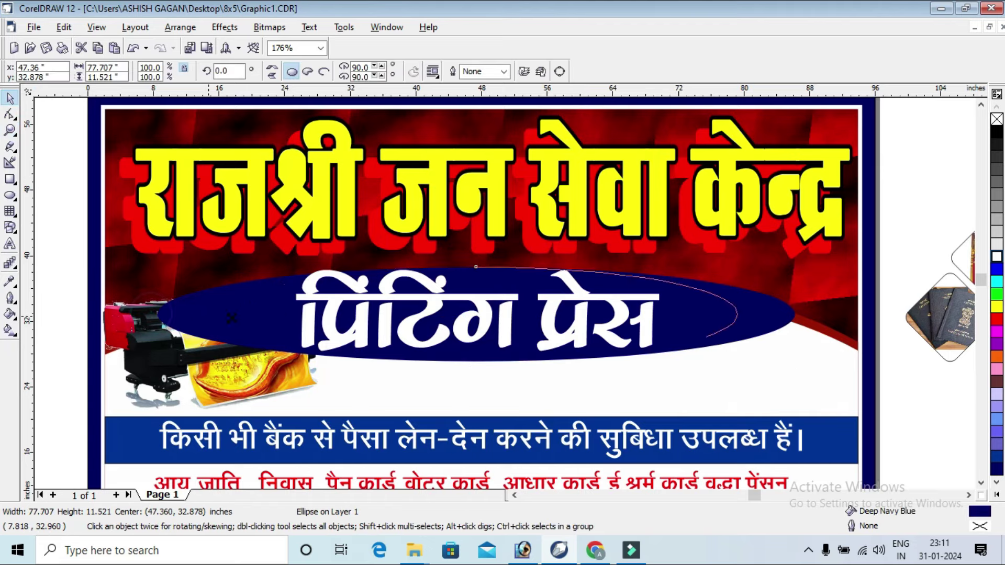
pyautogui.scroll(-1, 475, 266)
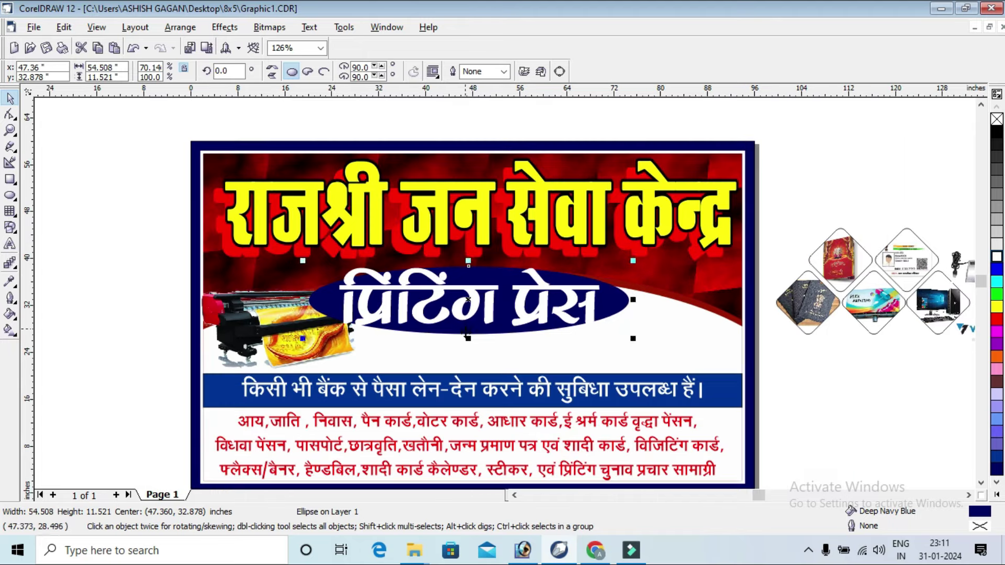
pyautogui.moveTo(468, 336)
pyautogui.mouseDown()
pyautogui.moveTo(468, 362)
pyautogui.moveTo(500, 342)
pyautogui.mouseUp()
pyautogui.moveTo(633, 311); pyautogui.dragTo(571, 310)
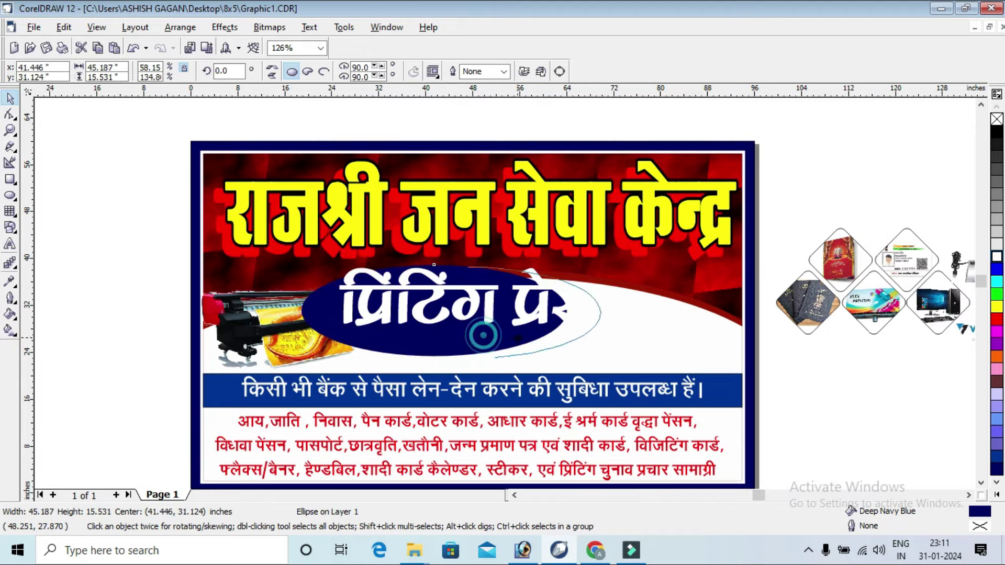
pyautogui.moveTo(476, 328); pyautogui.dragTo(508, 333)
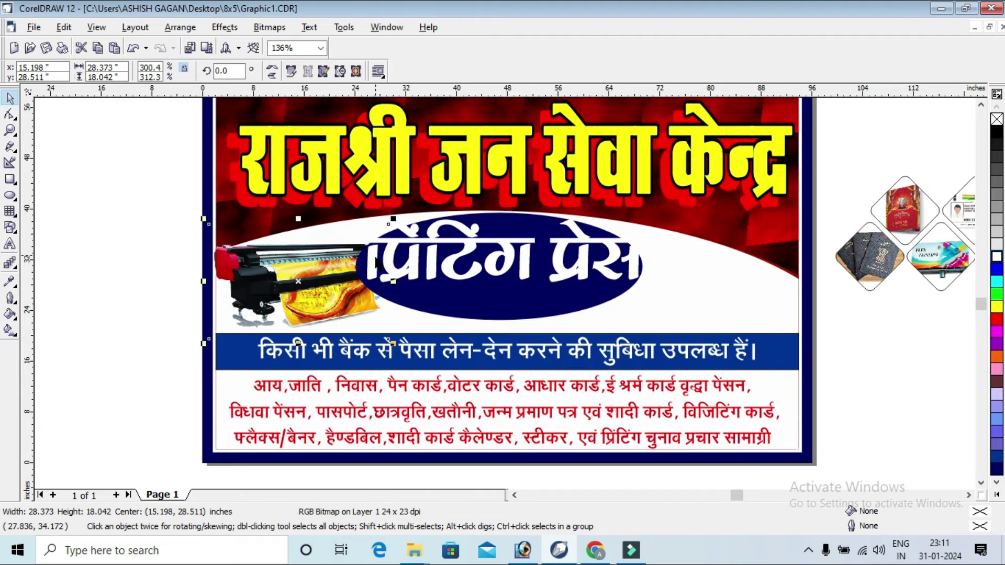
# Step: Narrow the प्रिंटिंग प्रेस title and nudge it left to fit inside the oval
pyautogui.click(375, 261)
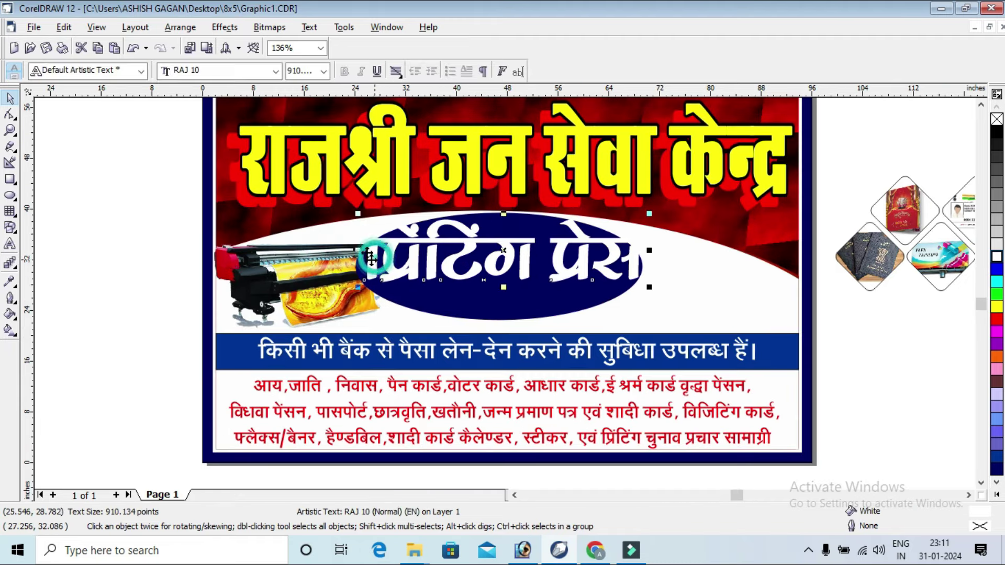
pyautogui.moveTo(628, 231); pyautogui.dragTo(594, 251)
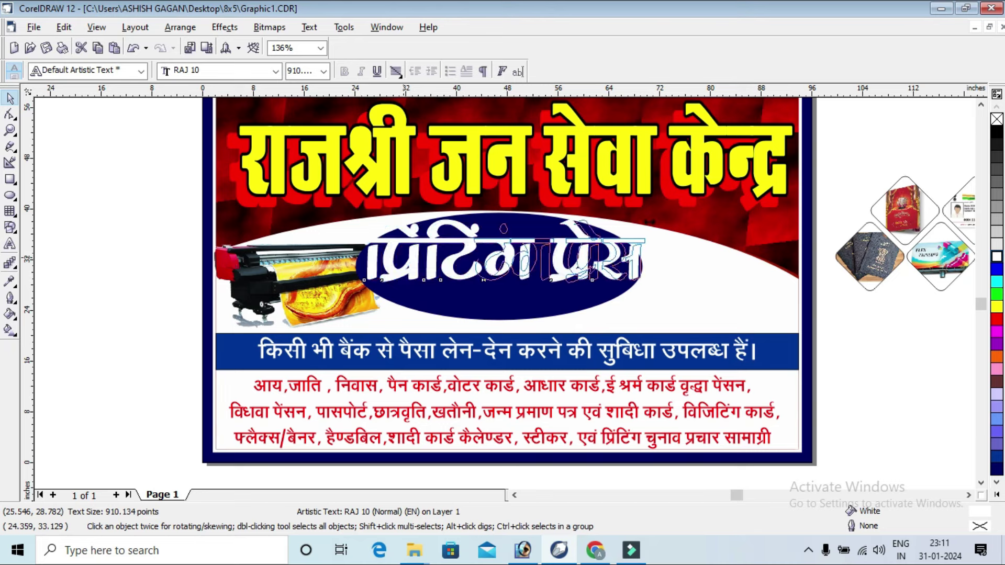
pyautogui.moveTo(408, 251); pyautogui.dragTo(389, 250)
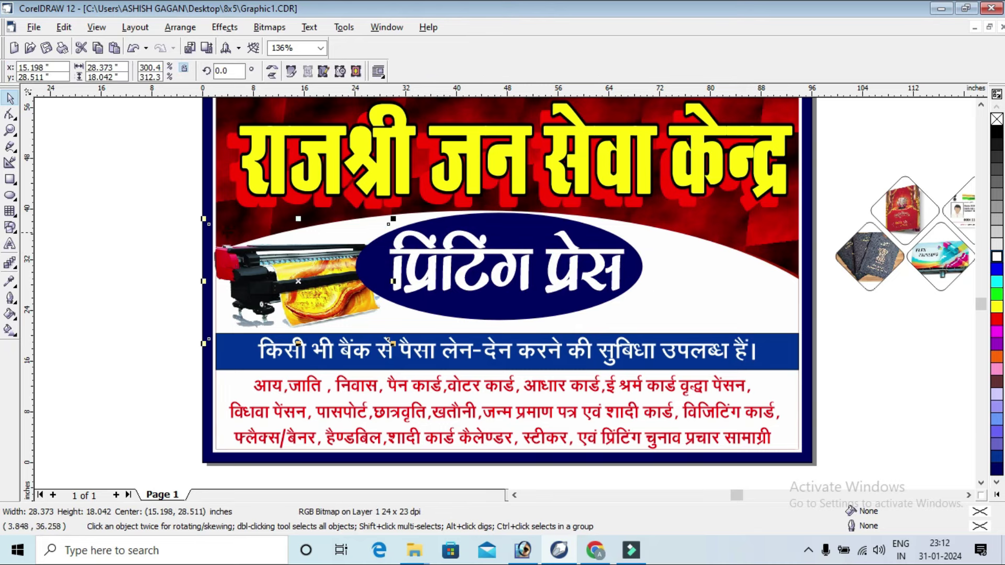
# Step: Shrink the printer image and bring the man-with-ID-card image onto the banner's right
pyautogui.moveTo(203, 219); pyautogui.dragTo(234, 238)
pyautogui.moveTo(325, 300); pyautogui.dragTo(298, 292)
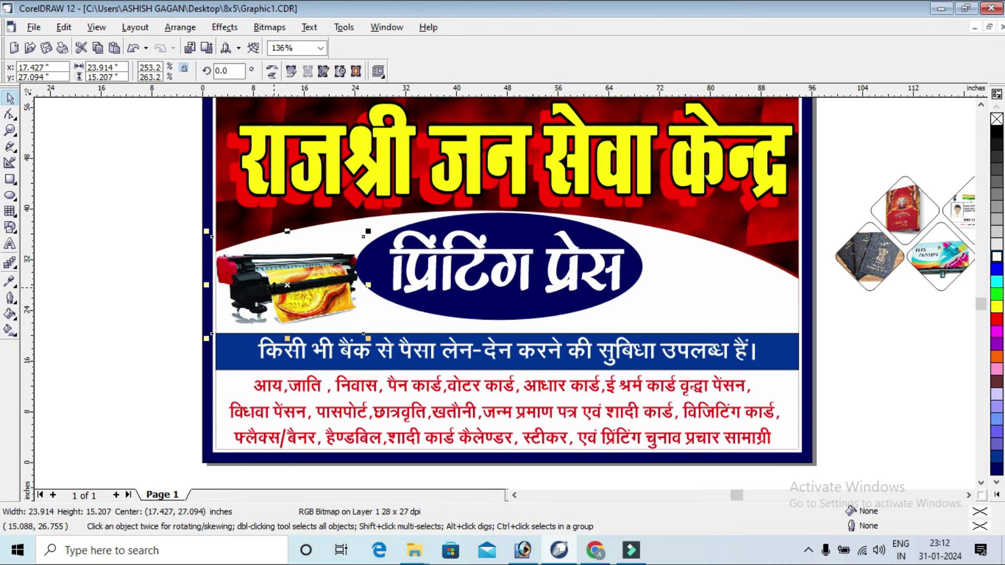
pyautogui.moveTo(369, 285); pyautogui.dragTo(350, 285)
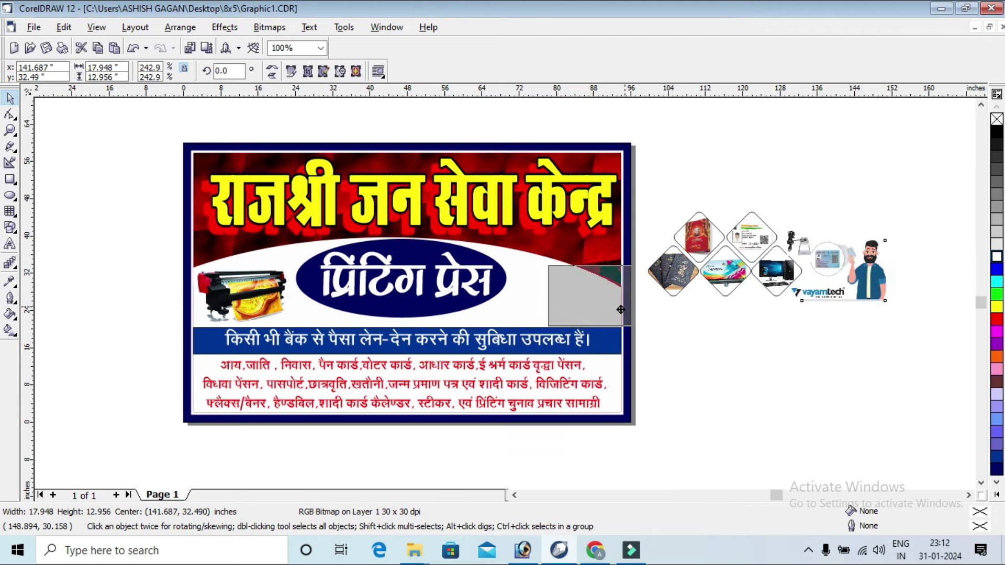
pyautogui.moveTo(879, 281); pyautogui.dragTo(609, 306)
# Step: Drop the man image at the banner's right and zoom in on the banner
pyautogui.click(751, 328)
pyautogui.click(838, 325)
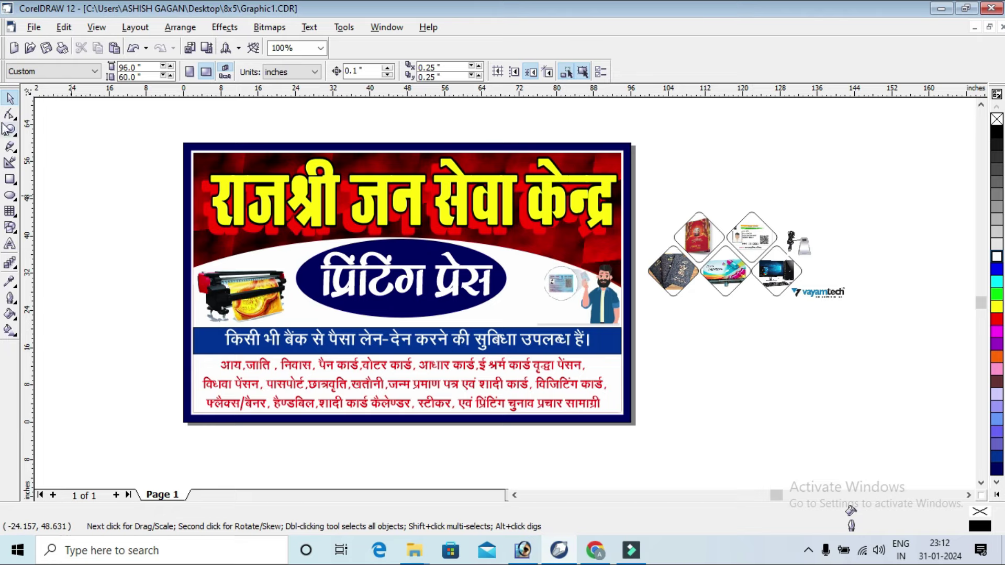
pyautogui.moveTo(180, 148); pyautogui.dragTo(816, 457)
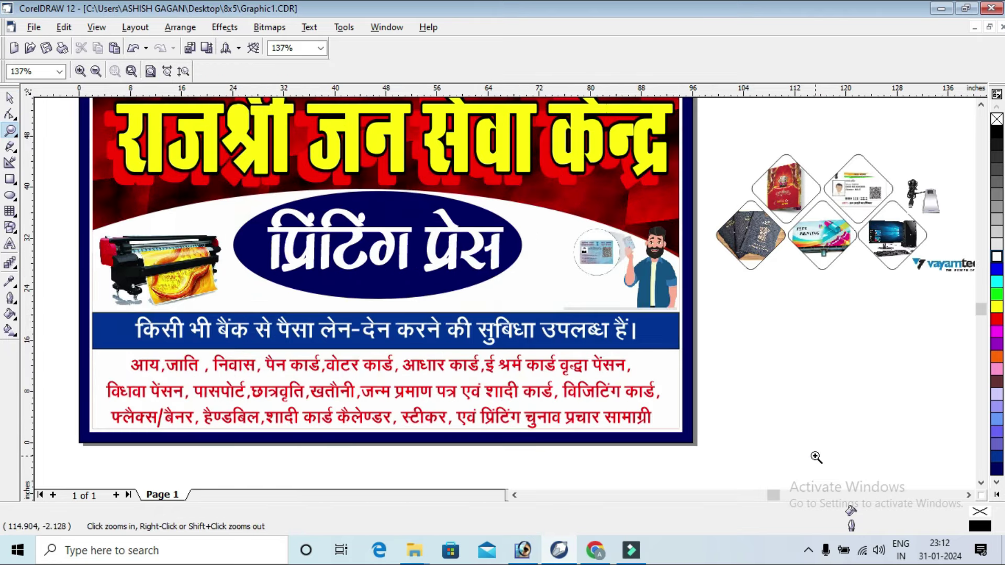
pyautogui.click(8, 98)
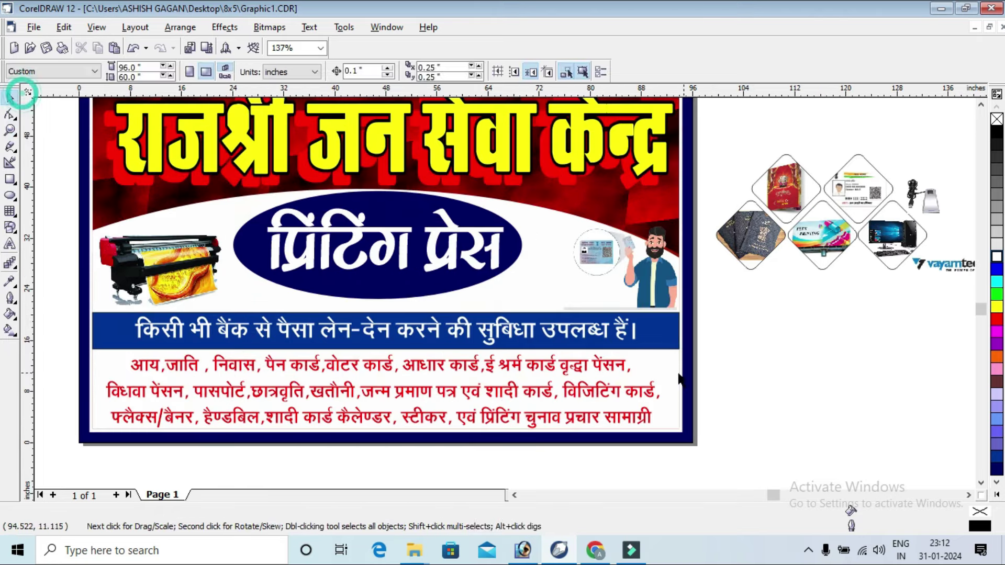
# Step: Narrow the red service-list text horizontally and shift it slightly left
pyautogui.click(639, 396)
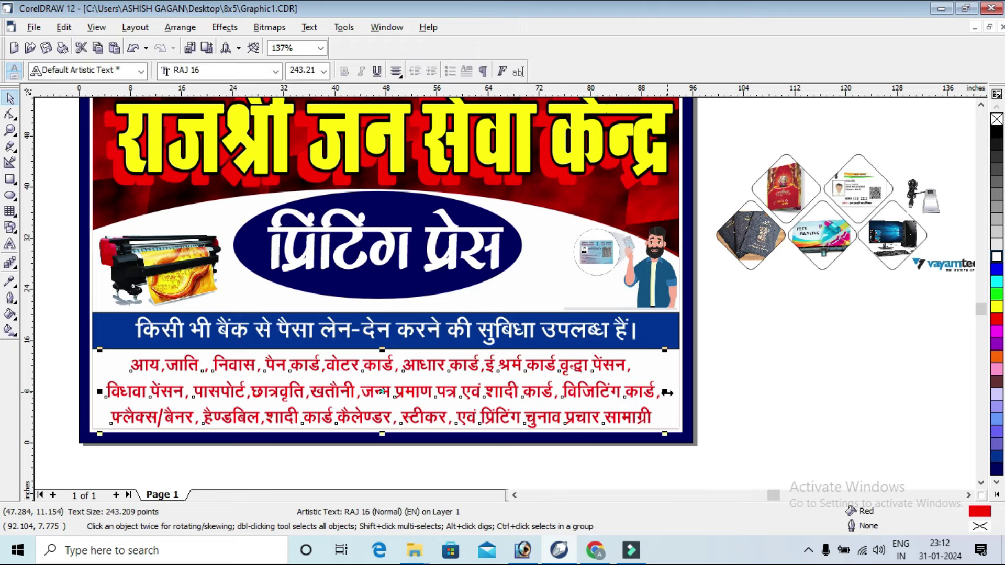
pyautogui.moveTo(667, 393); pyautogui.dragTo(549, 394)
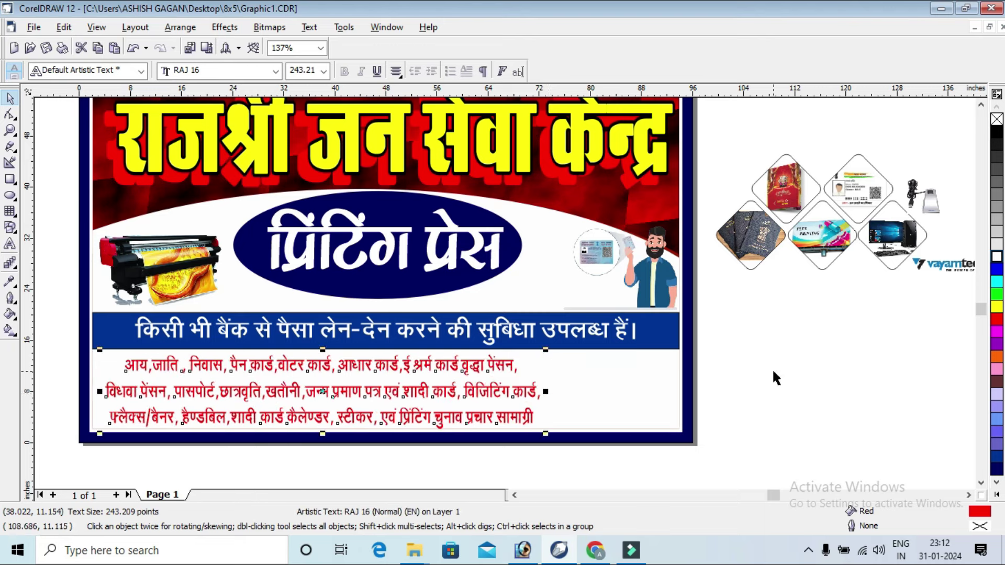
pyautogui.moveTo(484, 392); pyautogui.dragTo(477, 391)
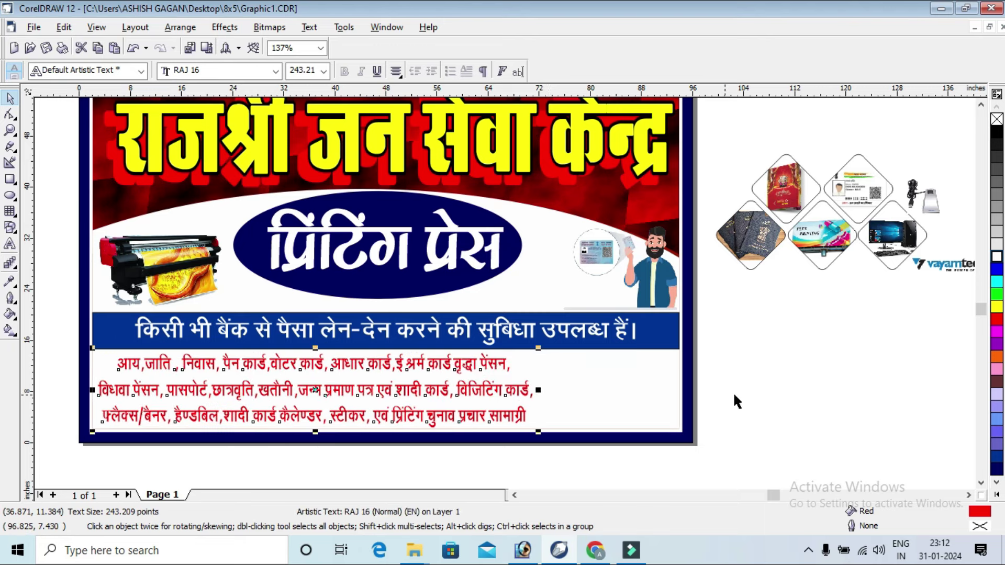
pyautogui.click(799, 323)
pyautogui.moveTo(718, 122); pyautogui.dragTo(950, 311)
# Step: Undo the diamond group move, then move the five diamond images to the banner's lower right
pyautogui.moveTo(890, 230); pyautogui.dragTo(872, 385)
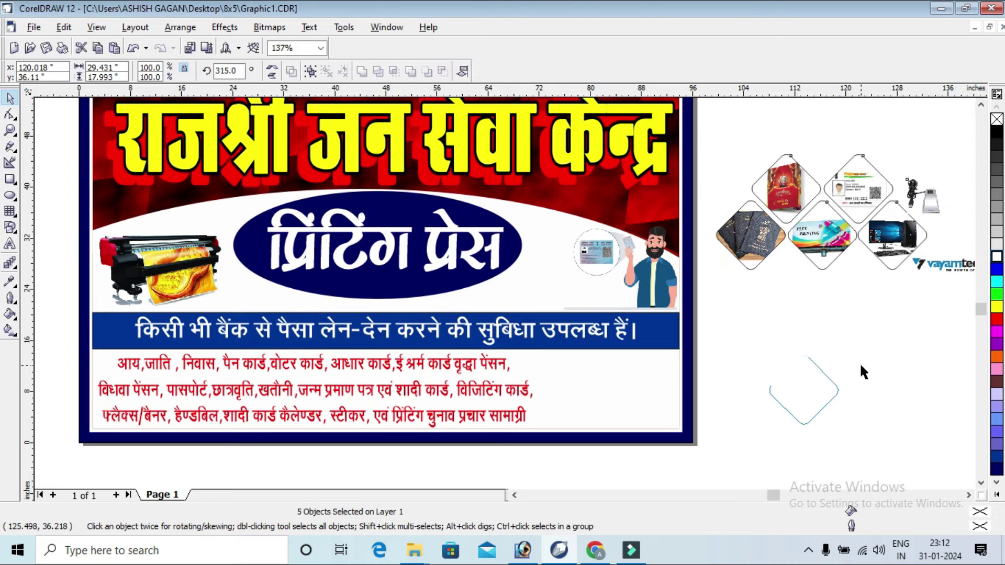
pyautogui.hotkey('ctrl', 'z')
pyautogui.click(748, 241)
pyautogui.keyDown('shift'); pyautogui.click(780, 165); pyautogui.keyUp('shift')
pyautogui.keyDown('shift'); pyautogui.click(836, 180); pyautogui.keyUp('shift')
pyautogui.keyDown('shift'); pyautogui.click(892, 233); pyautogui.keyUp('shift')
pyautogui.keyDown('shift'); pyautogui.click(821, 243); pyautogui.keyUp('shift')
pyautogui.moveTo(821, 244)
pyautogui.mouseDown()
pyautogui.moveTo(679, 358)
pyautogui.moveTo(603, 402)
pyautogui.mouseUp()
# Step: Place and enlarge the fingerprint scanner, with the vayamtech logo beneath it
pyautogui.moveTo(899, 198); pyautogui.dragTo(506, 292)
pyautogui.moveTo(553, 270); pyautogui.dragTo(565, 253)
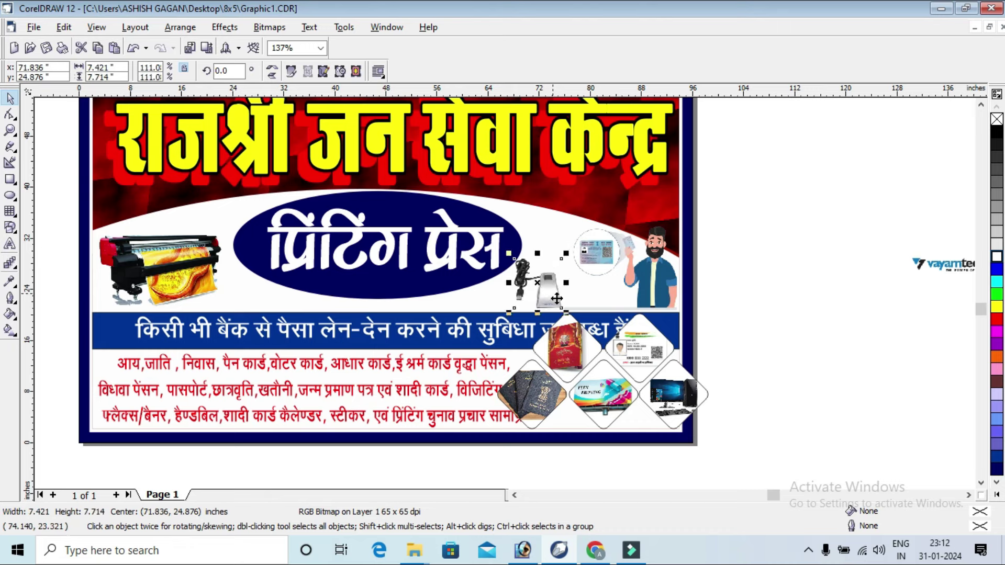
pyautogui.moveTo(911, 260)
pyautogui.mouseDown()
pyautogui.moveTo(607, 299)
pyautogui.moveTo(607, 314)
pyautogui.mouseUp()
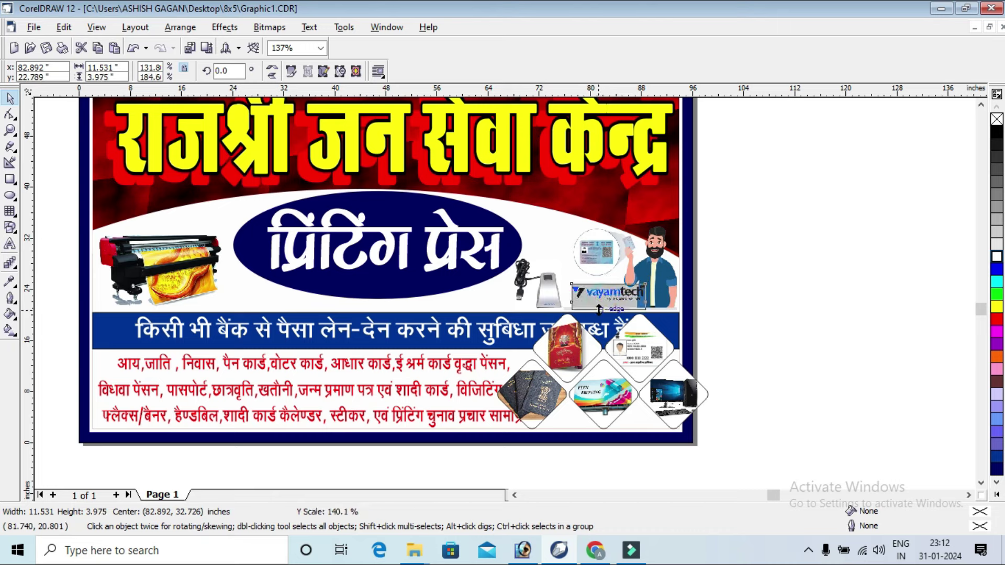
pyautogui.moveTo(549, 300)
pyautogui.mouseDown()
pyautogui.moveTo(251, 295)
pyautogui.moveTo(556, 244)
pyautogui.mouseUp()
pyautogui.moveTo(609, 297)
pyautogui.mouseDown()
pyautogui.moveTo(544, 295)
pyautogui.moveTo(589, 310)
pyautogui.moveTo(576, 296)
pyautogui.mouseUp()
pyautogui.click(745, 287)
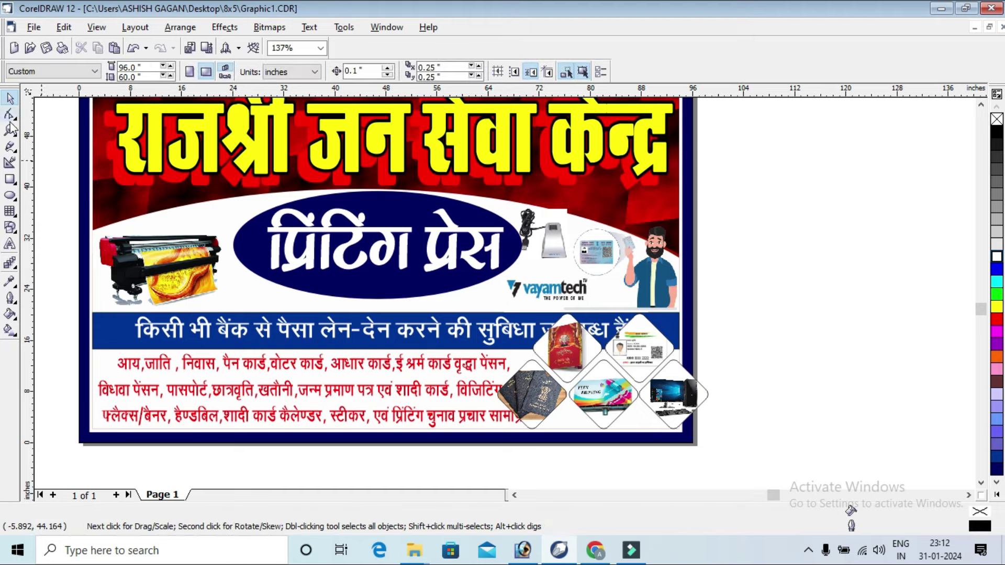
# Step: Move the five diamond images off the banner to the right
pyautogui.click(9, 115)
pyautogui.click(10, 130)
pyautogui.moveTo(234, 251); pyautogui.dragTo(807, 475)
pyautogui.rightClick(500, 232)
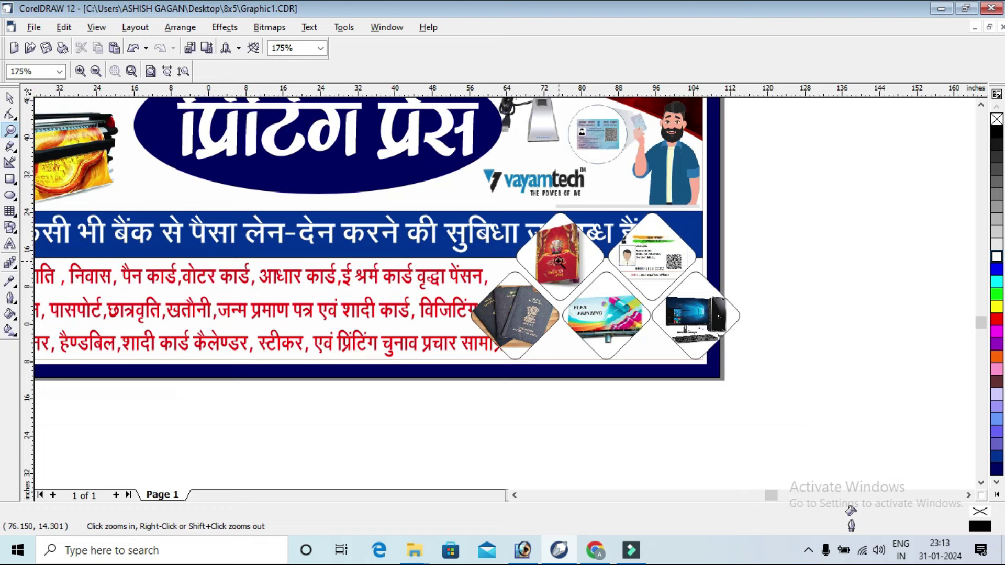
pyautogui.rightClick(344, 209)
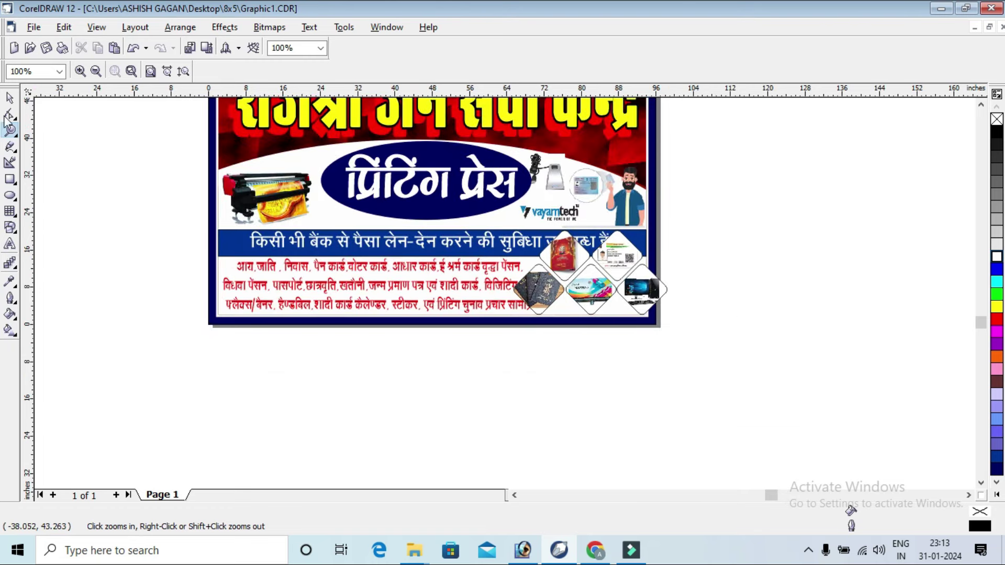
pyautogui.press('space')
pyautogui.moveTo(557, 313); pyautogui.dragTo(473, 333)
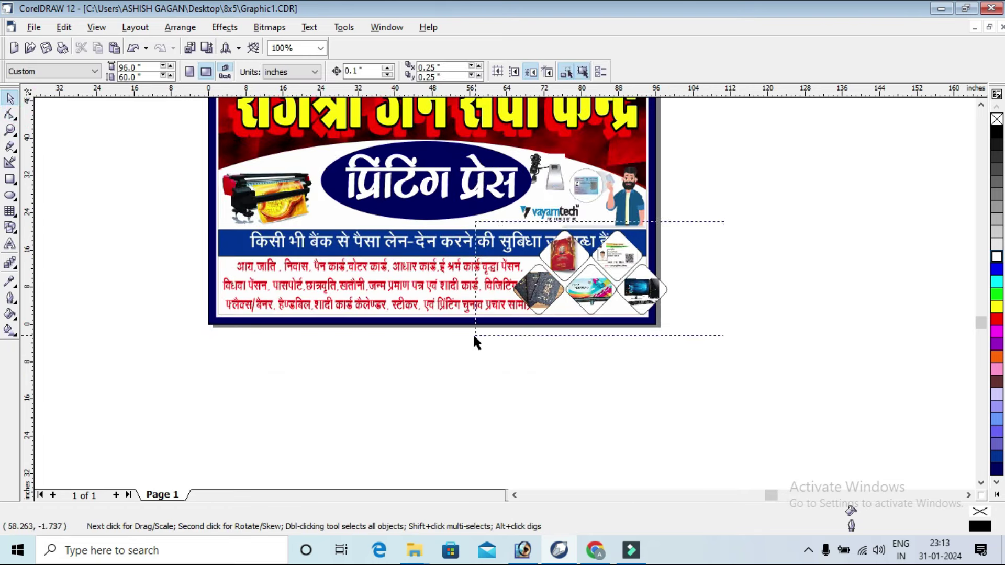
pyautogui.moveTo(620, 274); pyautogui.dragTo(785, 303)
# Step: Draw a square and place it inside the banner as PowerClip contents for editing
pyautogui.click(770, 202)
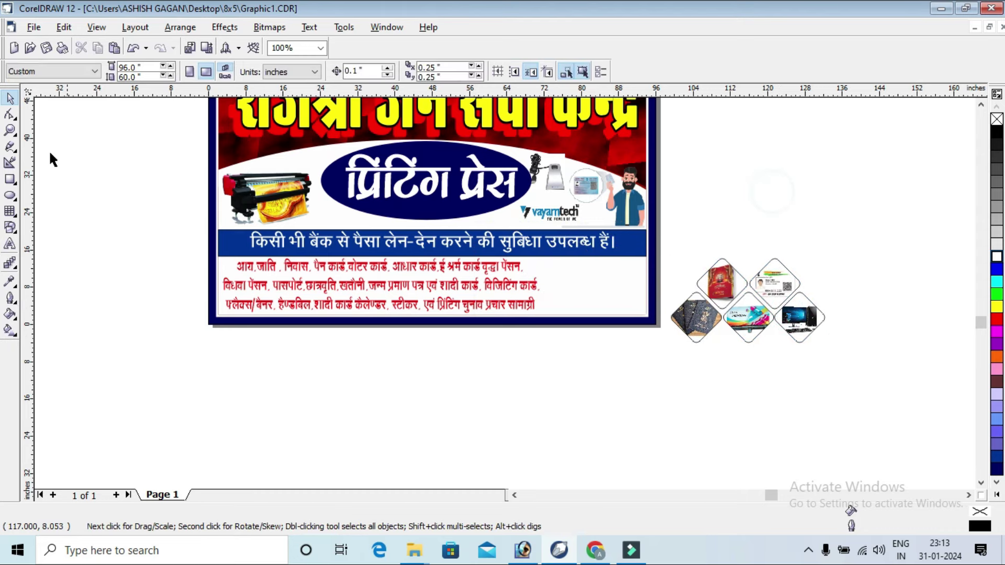
pyautogui.click(10, 180)
pyautogui.moveTo(432, 213); pyautogui.dragTo(639, 322)
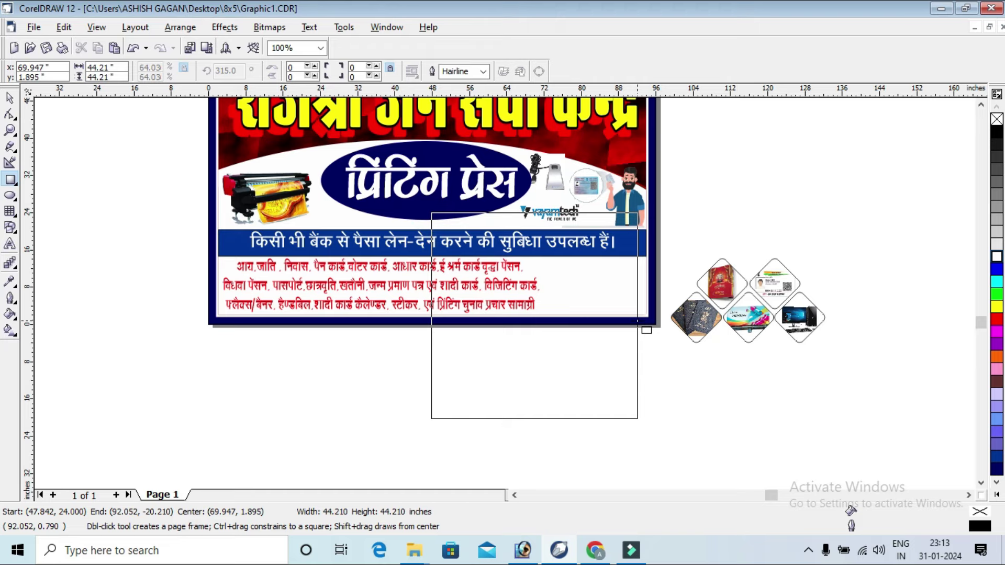
pyautogui.moveTo(638, 321); pyautogui.dragTo(616, 314)
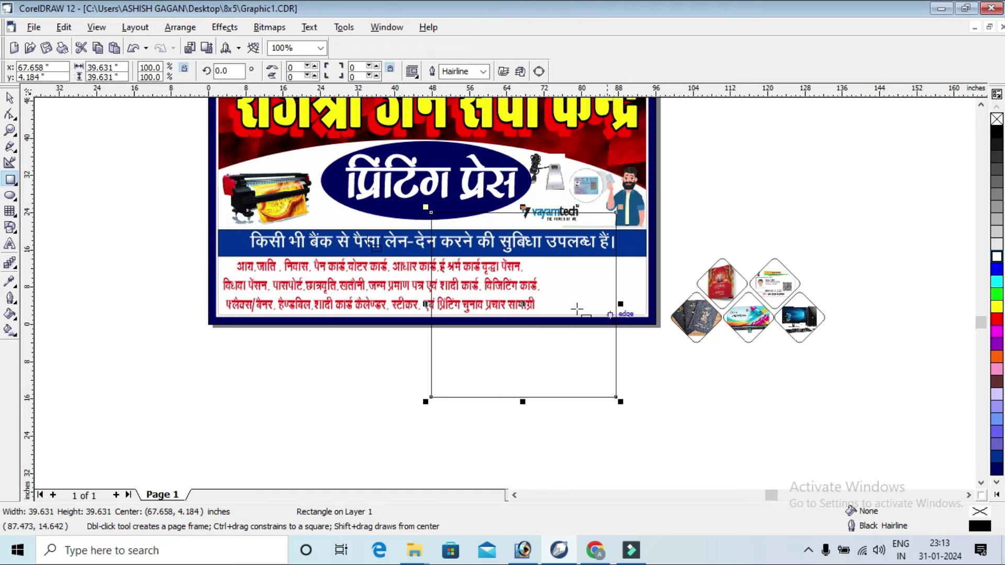
pyautogui.click(225, 27)
pyautogui.moveTo(243, 191)
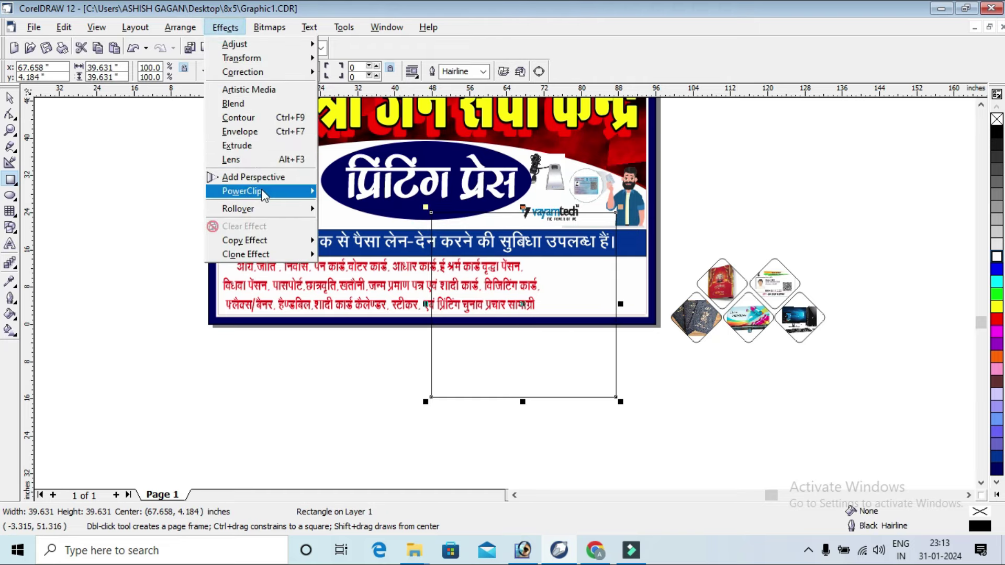
pyautogui.click(359, 193)
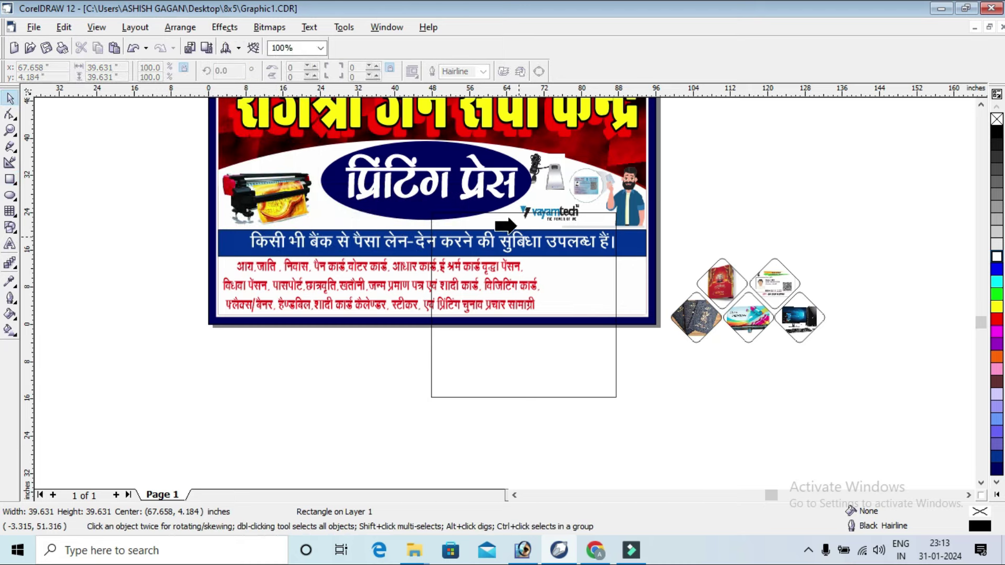
pyautogui.click(381, 221)
pyautogui.rightClick(380, 222)
pyautogui.click(403, 244)
# Step: Rotate the square into a diamond, round its corners, and fill it 10% Black with no outline
pyautogui.moveTo(407, 189); pyautogui.dragTo(642, 247)
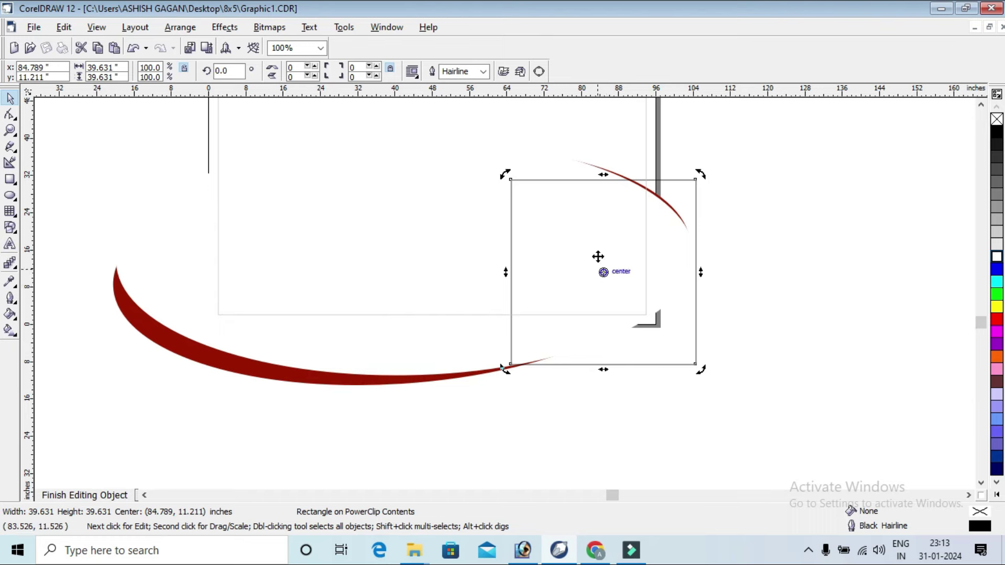
pyautogui.moveTo(706, 180); pyautogui.dragTo(741, 265)
pyautogui.click(790, 185)
pyautogui.click(575, 218)
pyautogui.click(11, 116)
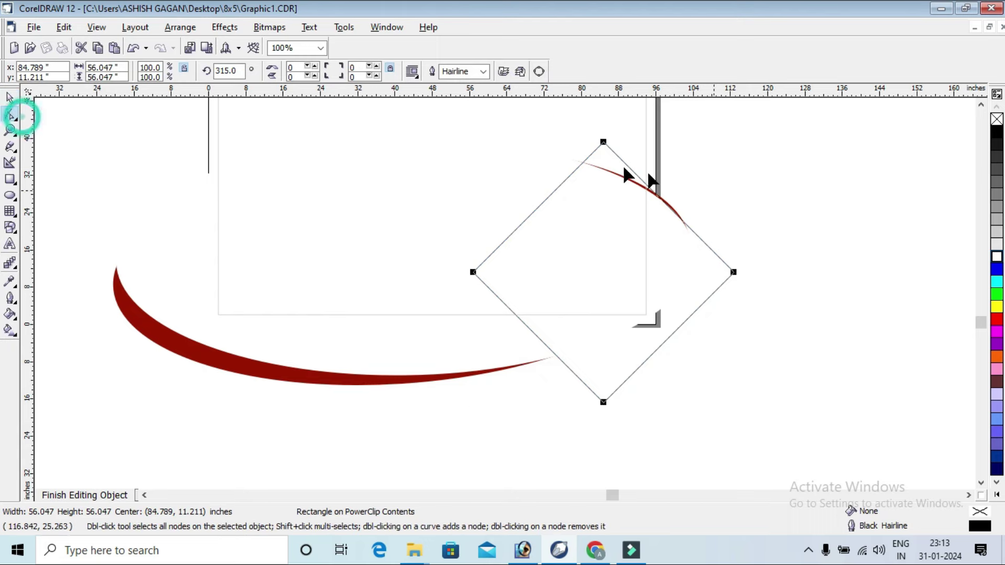
pyautogui.moveTo(605, 146); pyautogui.dragTo(610, 163)
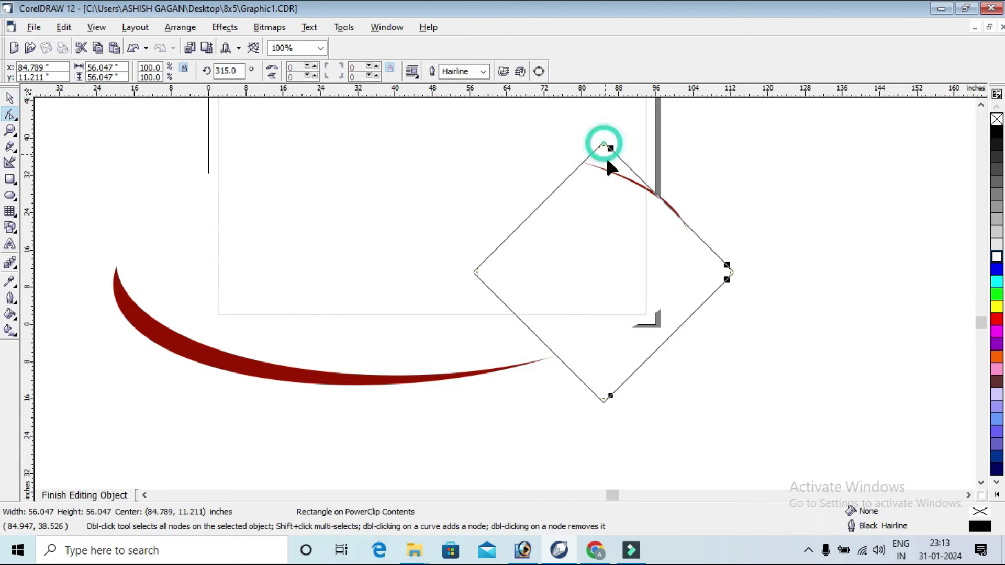
pyautogui.click(10, 97)
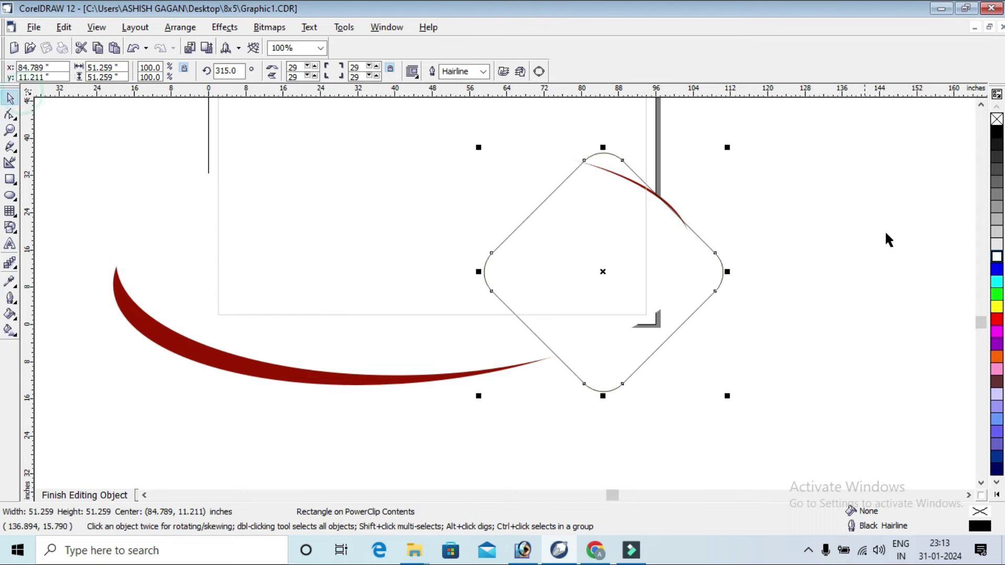
pyautogui.click(997, 245)
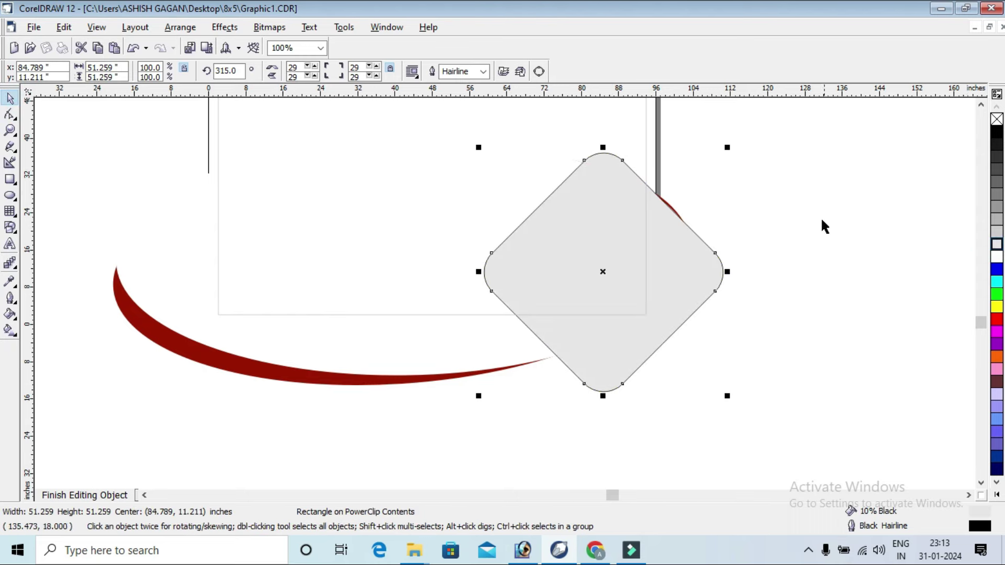
pyautogui.rightClick(997, 120)
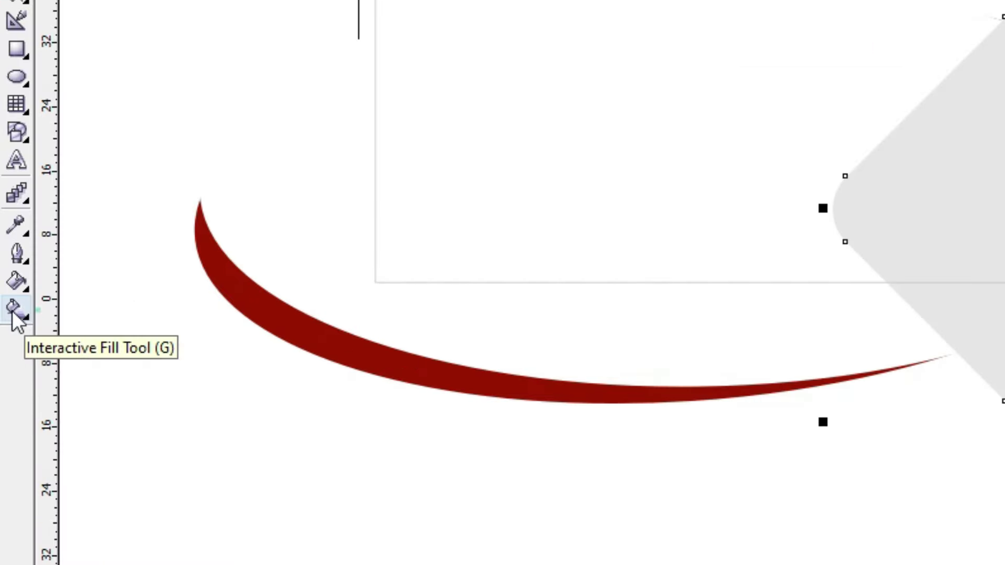
# Step: Apply a radial gradient to the rounded diamond and finish editing the PowerClip
pyautogui.click(14, 310)
pyautogui.moveTo(581, 168); pyautogui.dragTo(617, 314)
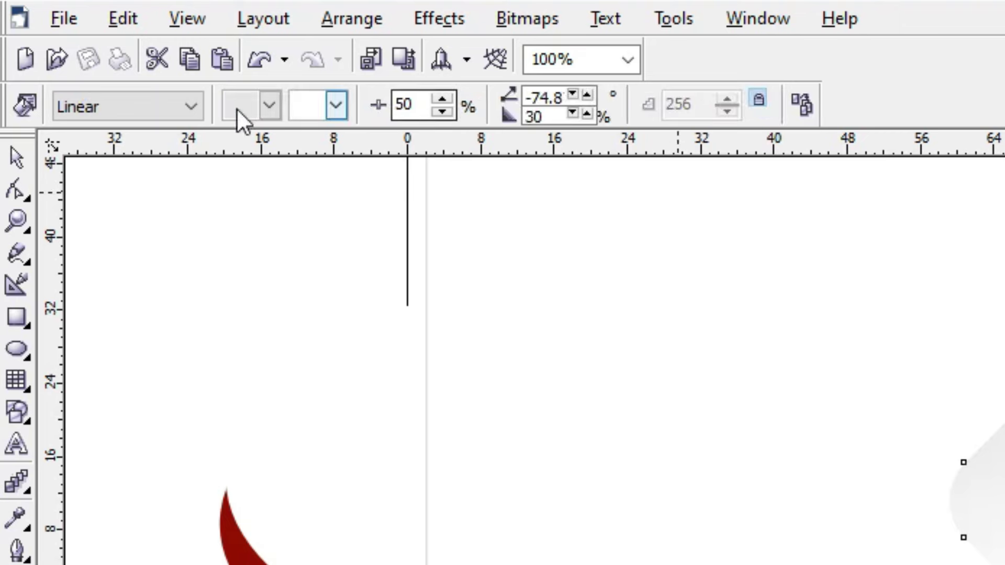
pyautogui.click(113, 105)
pyautogui.click(92, 189)
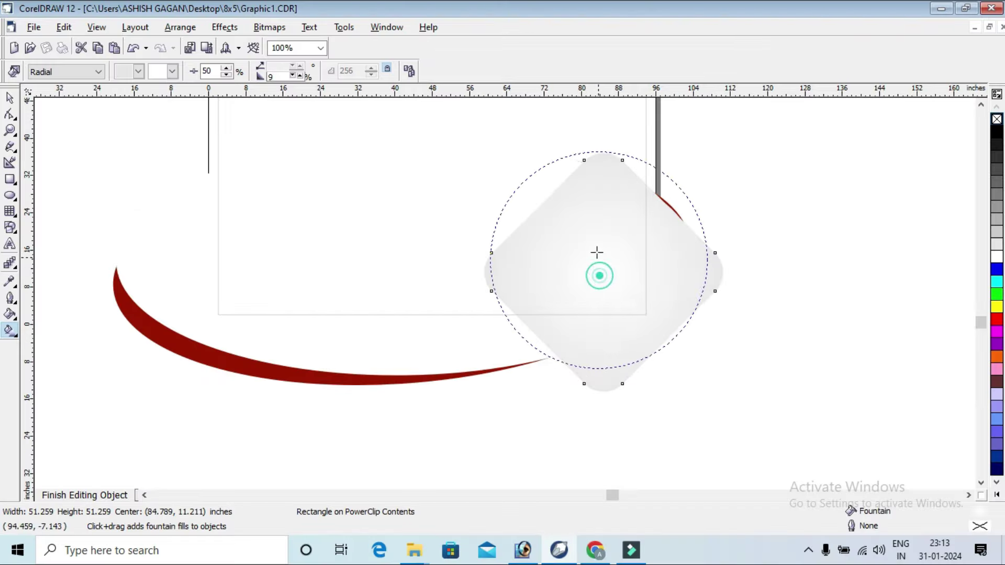
pyautogui.moveTo(596, 251); pyautogui.dragTo(640, 333)
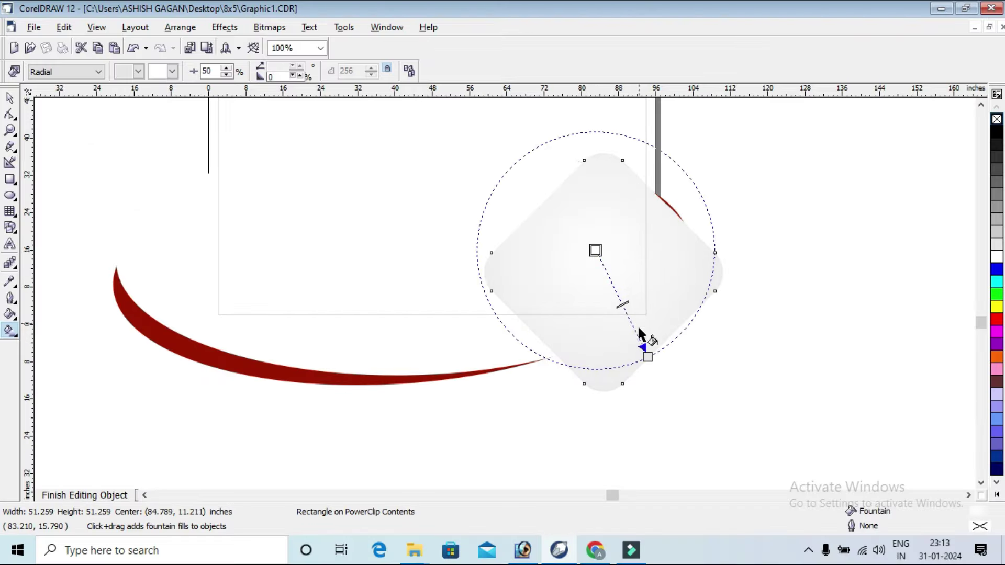
pyautogui.click(84, 494)
# Step: Zoom in on the banner's right side and the picture diamonds
pyautogui.click(754, 210)
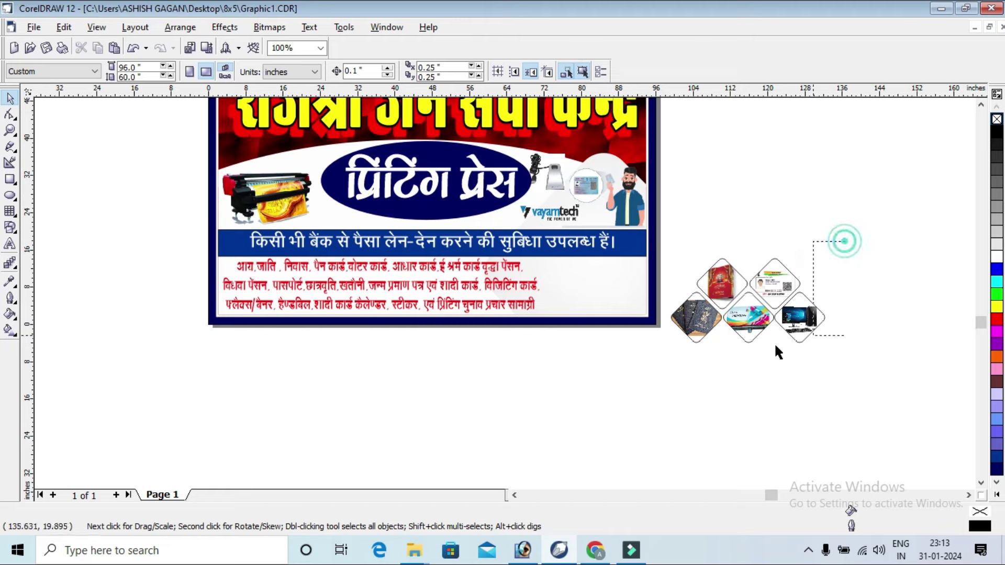
pyautogui.moveTo(845, 240); pyautogui.dragTo(775, 345)
pyautogui.click(848, 179)
pyautogui.click(11, 130)
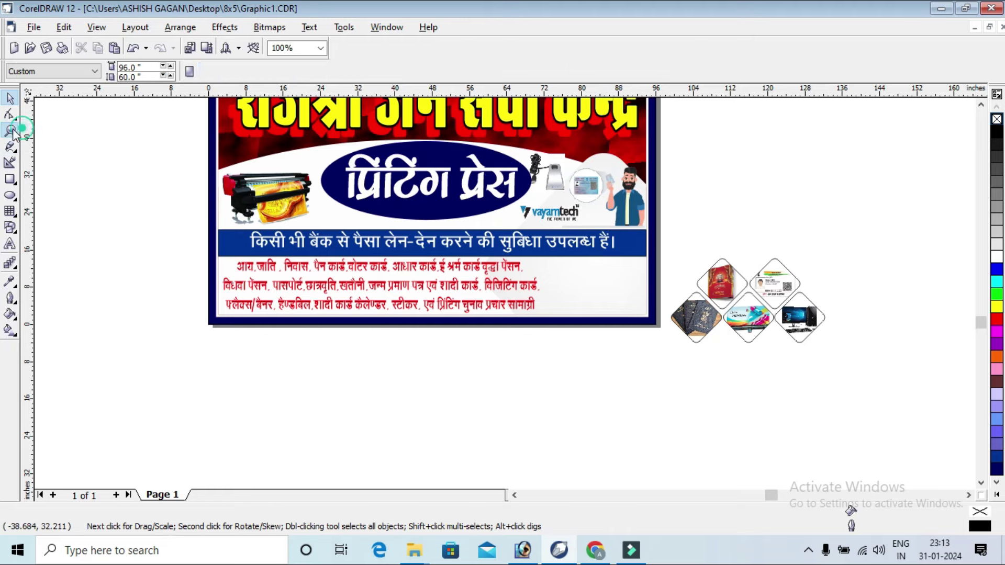
pyautogui.moveTo(304, 141); pyautogui.dragTo(866, 371)
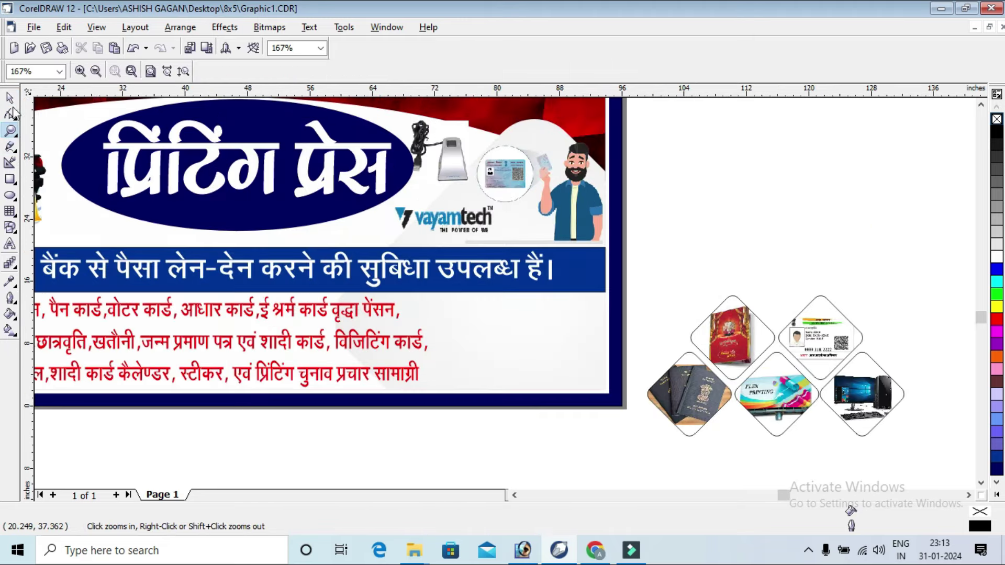
pyautogui.click(10, 98)
# Step: Shrink the grey shape and stretch it into a wide flat diamond, undoing a trial white fill
pyautogui.rightClick(551, 111)
pyautogui.click(572, 135)
pyautogui.click(531, 135)
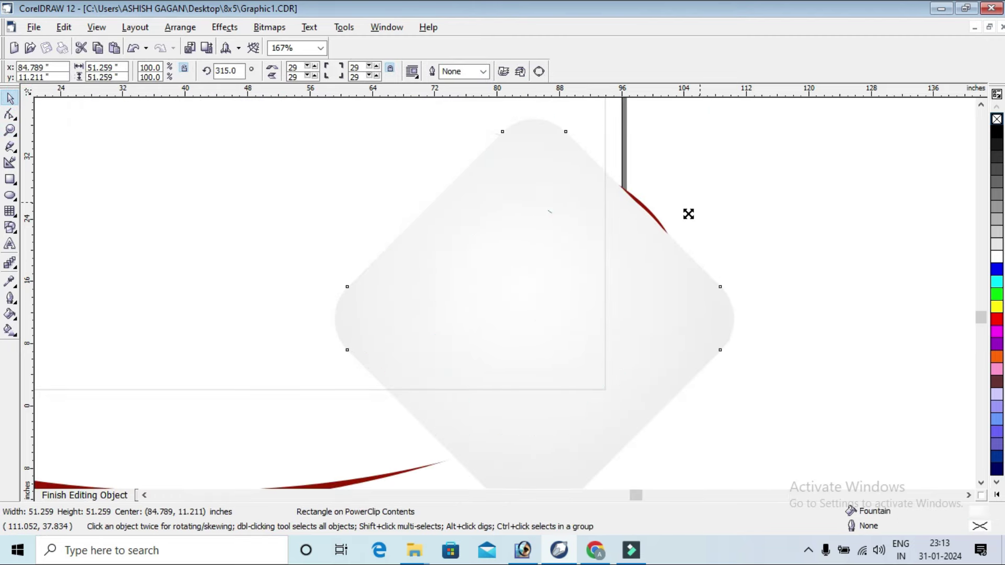
pyautogui.moveTo(741, 111)
pyautogui.mouseDown()
pyautogui.moveTo(647, 359)
pyautogui.moveTo(738, 346)
pyautogui.mouseUp()
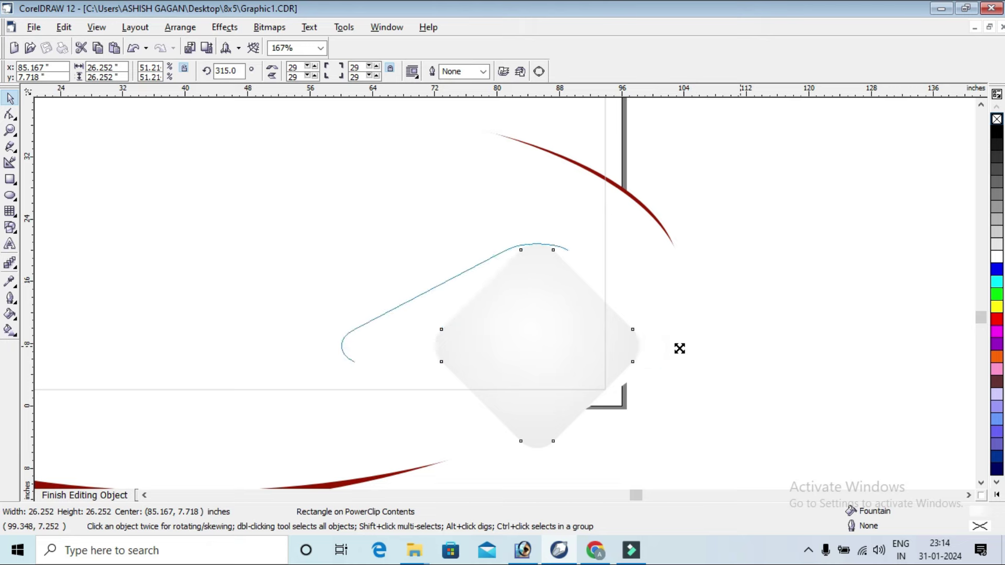
pyautogui.moveTo(658, 355); pyautogui.dragTo(658, 355)
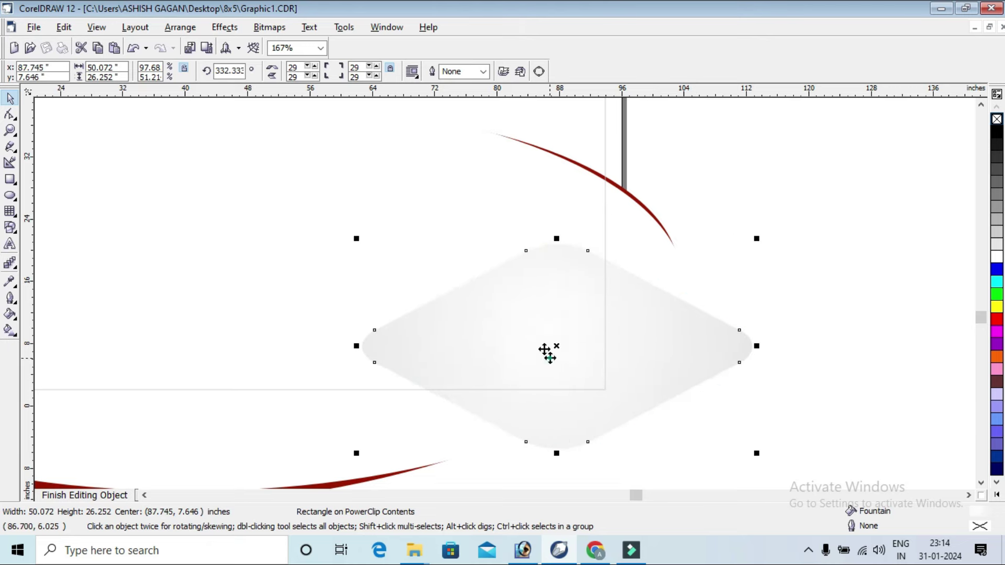
pyautogui.moveTo(544, 352); pyautogui.dragTo(537, 341)
pyautogui.click(997, 257)
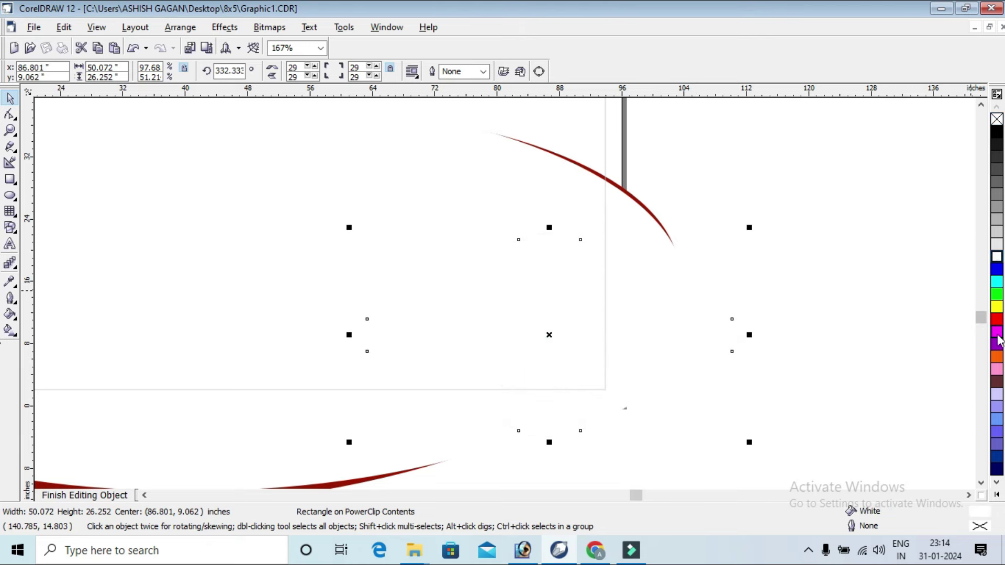
pyautogui.hotkey('ctrl', 'z')
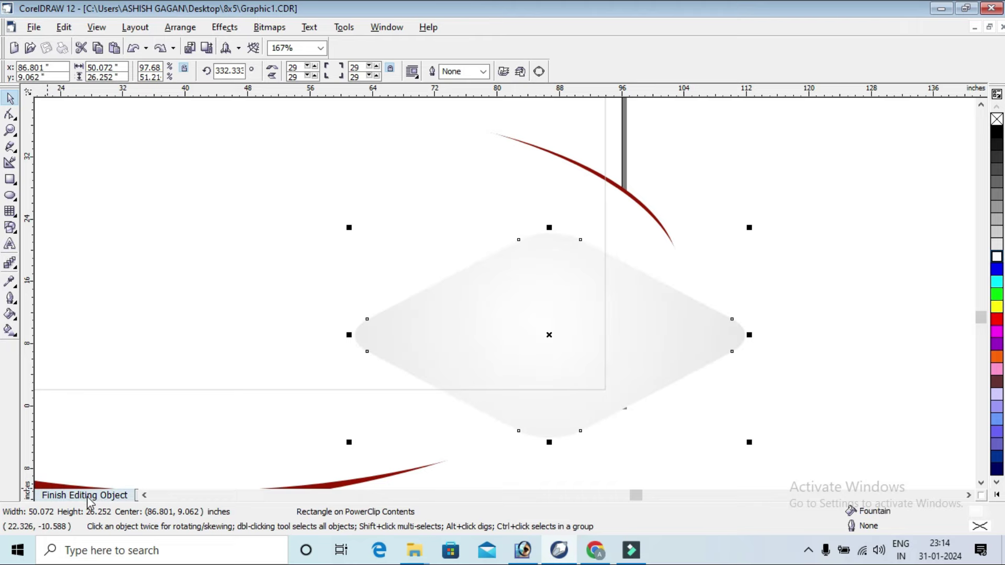
pyautogui.click(85, 495)
pyautogui.click(750, 251)
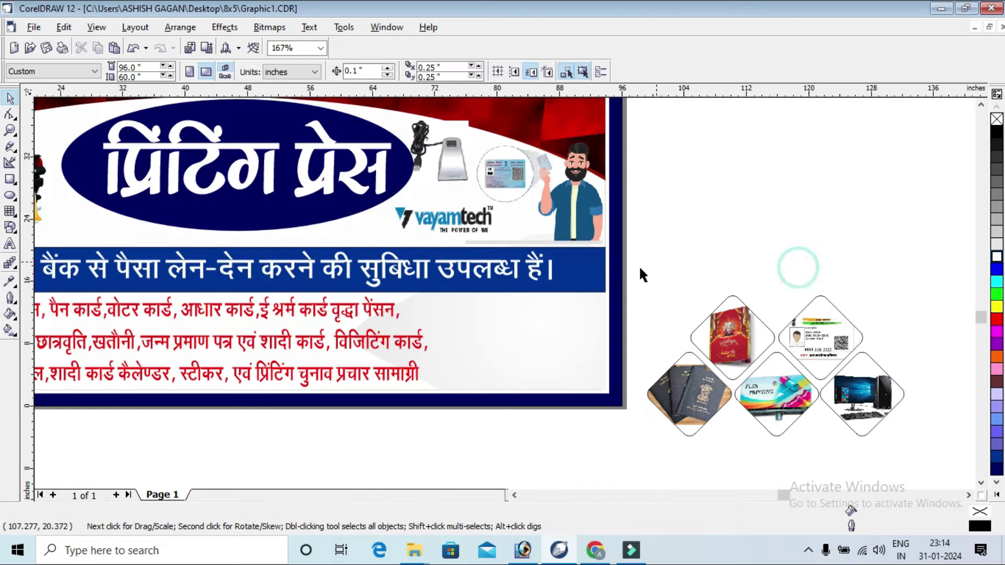
# Step: Shrink the five picture diamonds and move them left into the banner's lower-right area
pyautogui.click(413, 340)
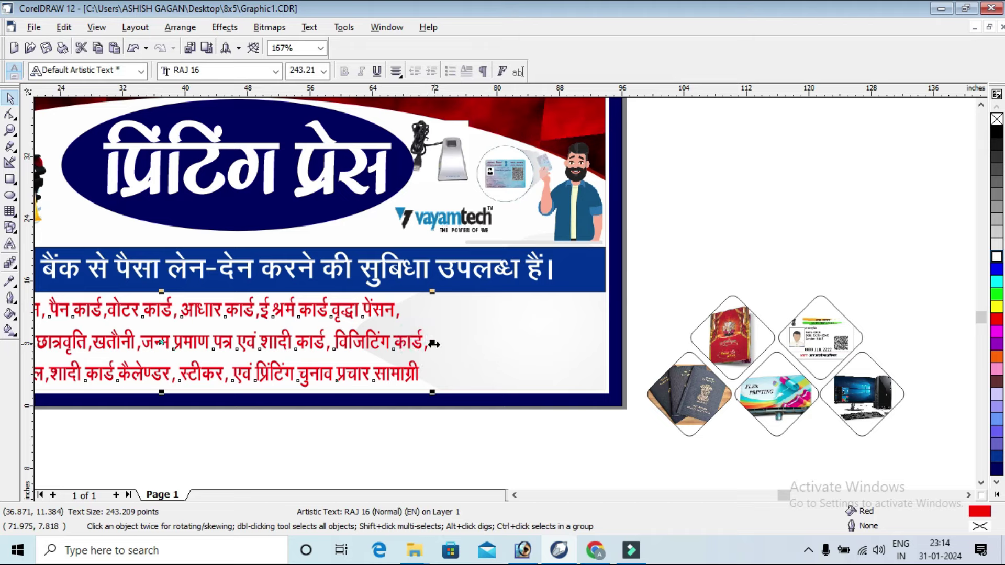
pyautogui.click(689, 258)
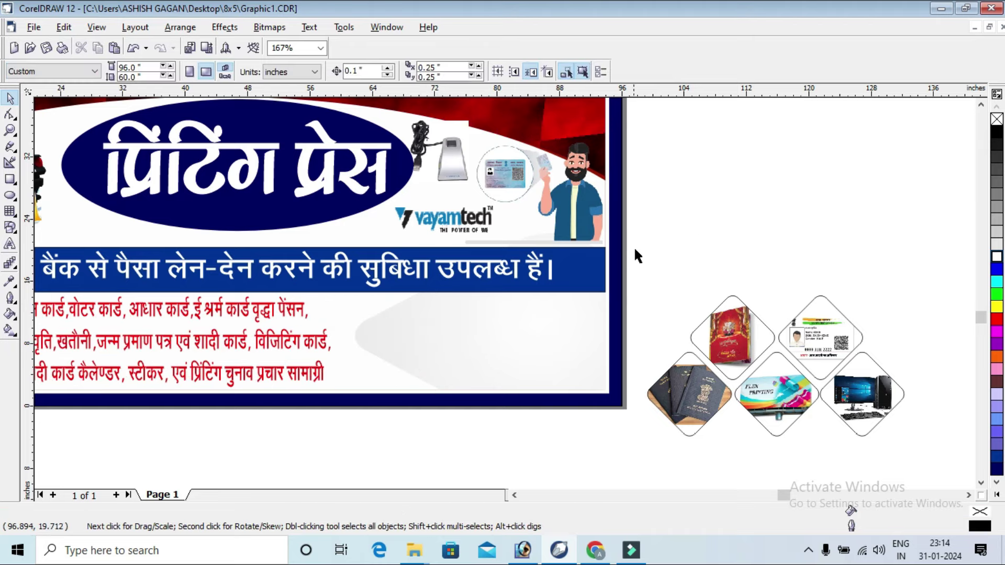
pyautogui.moveTo(640, 247)
pyautogui.mouseDown()
pyautogui.moveTo(943, 487)
pyautogui.moveTo(937, 477)
pyautogui.mouseUp()
pyautogui.moveTo(912, 222); pyautogui.dragTo(843, 260)
pyautogui.moveTo(785, 333)
pyautogui.mouseDown()
pyautogui.moveTo(522, 271)
pyautogui.moveTo(535, 283)
pyautogui.moveTo(520, 284)
pyautogui.mouseUp()
# Step: Give the diamonds a 0.111 in outline with rounded corners and line caps
pyautogui.rightClick(997, 257)
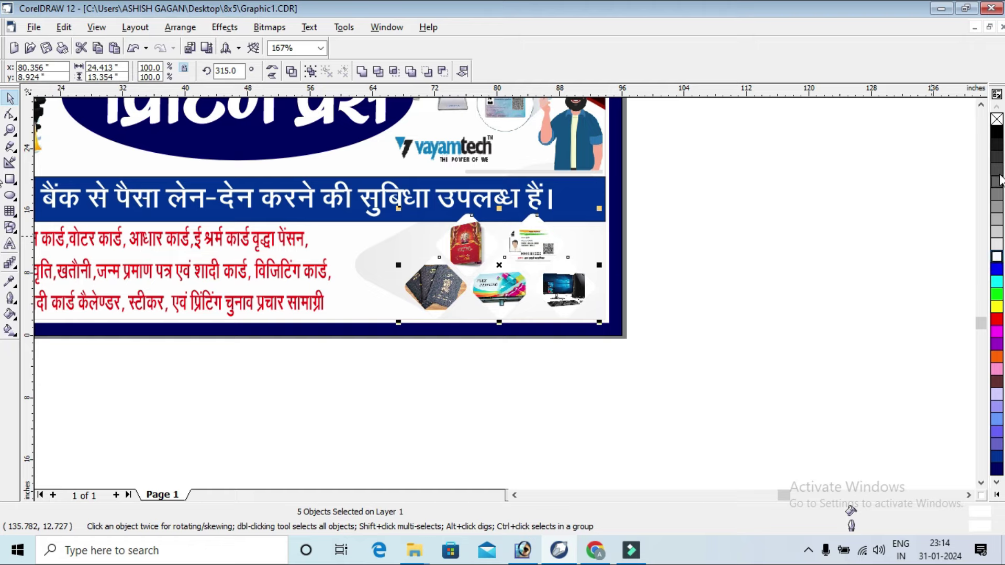
pyautogui.rightClick(996, 136)
pyautogui.press('F12')
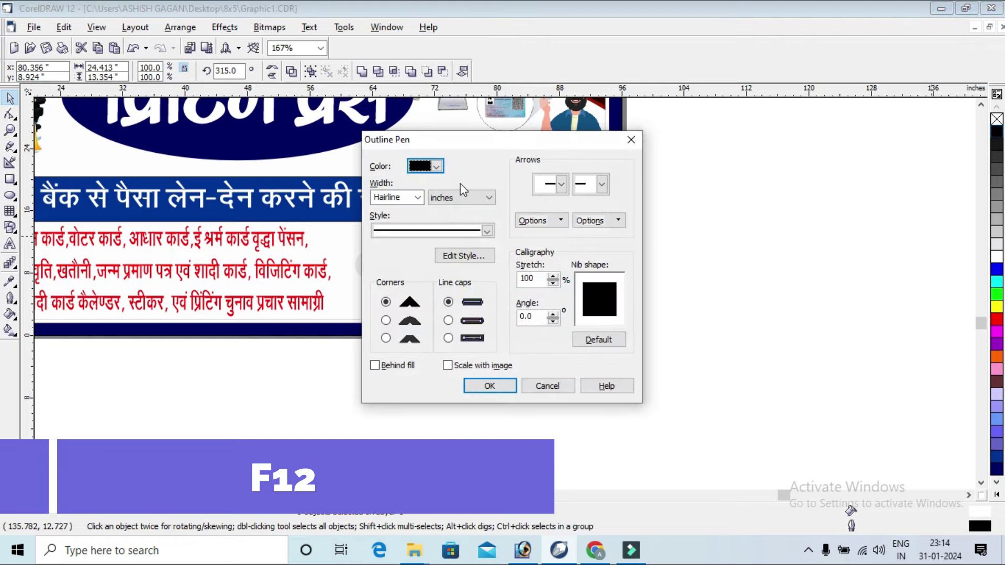
pyautogui.click(418, 197)
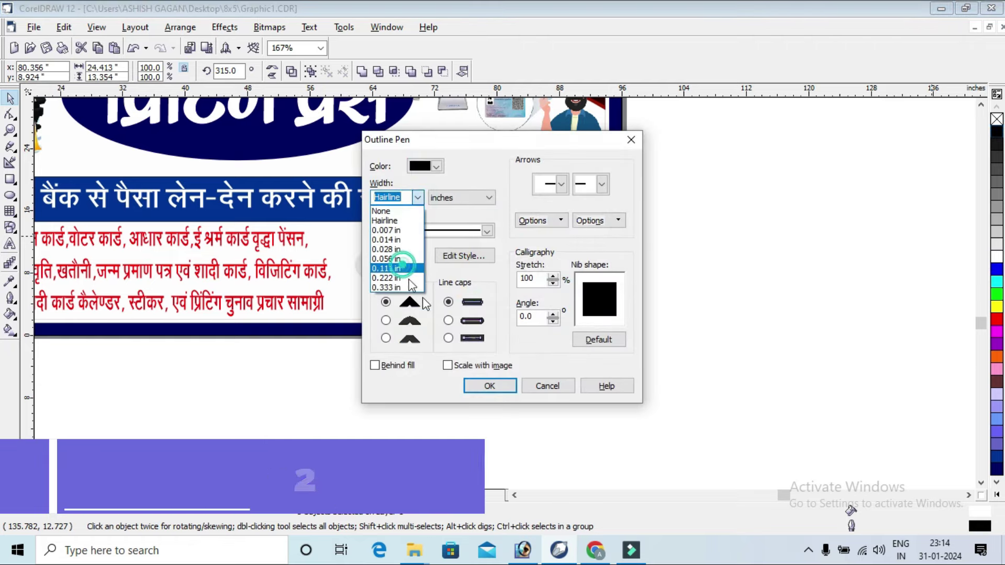
pyautogui.click(403, 268)
pyautogui.click(448, 320)
pyautogui.click(386, 320)
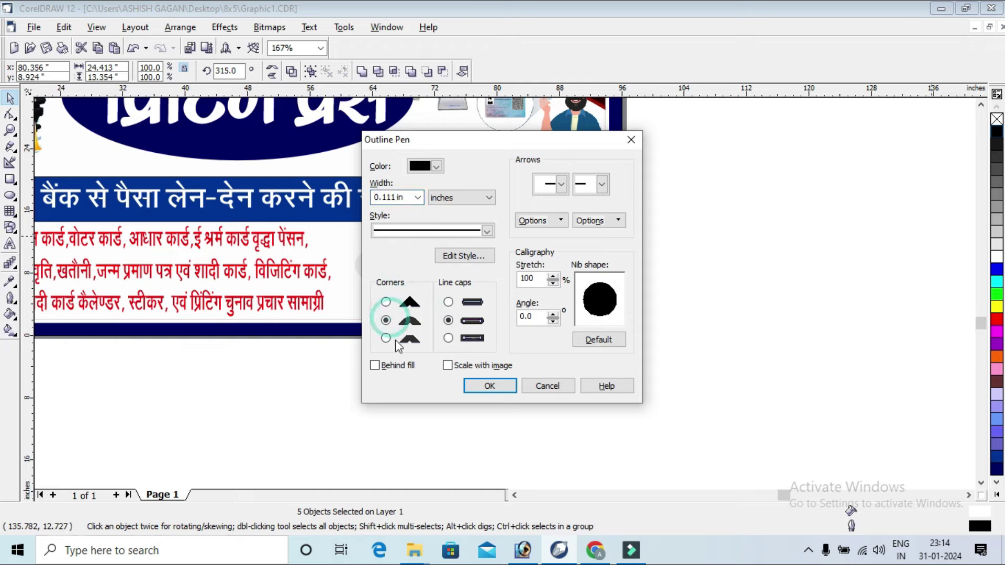
pyautogui.click(489, 385)
# Step: Colour the diamond outlines red and nudge the diamonds slightly to the right
pyautogui.click(685, 266)
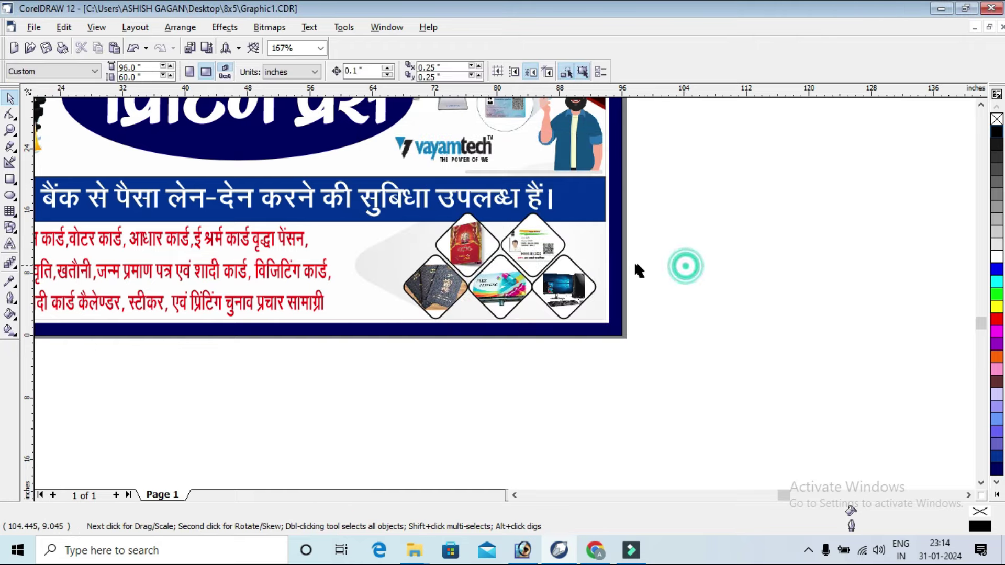
pyautogui.scroll(2, 712, 162)
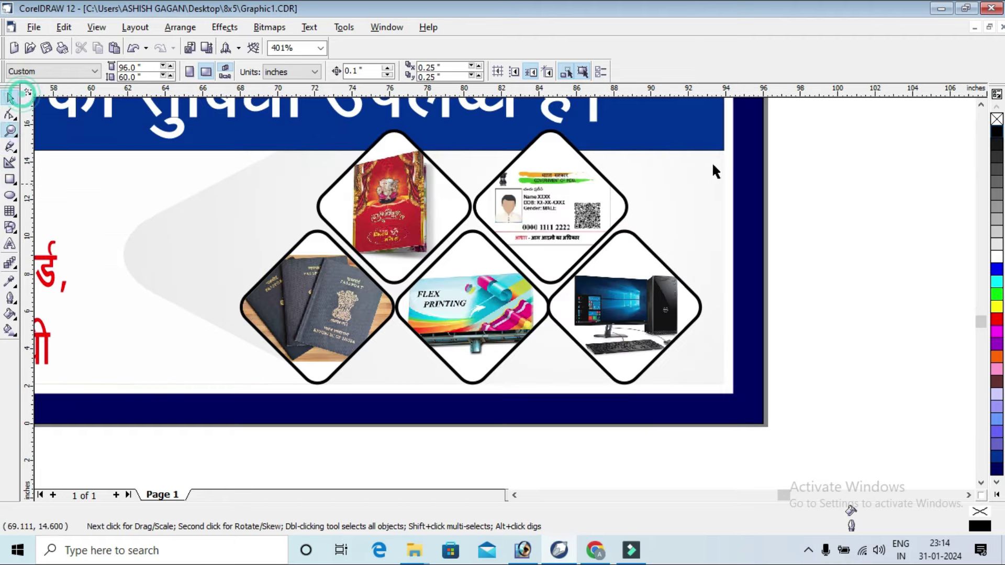
pyautogui.moveTo(825, 132); pyautogui.dragTo(920, 352)
pyautogui.moveTo(851, 454)
pyautogui.mouseDown()
pyautogui.moveTo(98, 53)
pyautogui.moveTo(89, 37)
pyautogui.mouseUp()
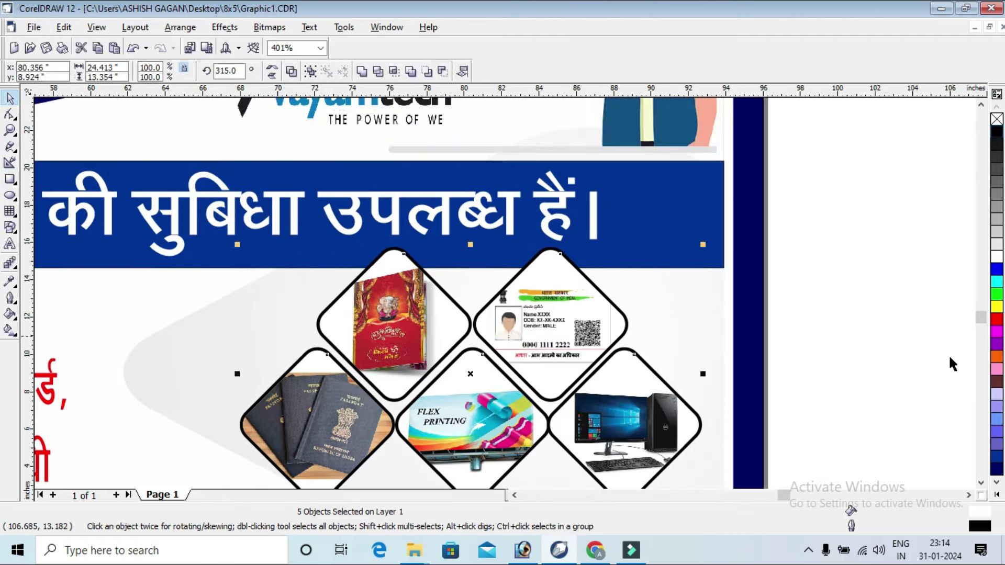
pyautogui.rightClick(997, 321)
pyautogui.scroll(-1, 758, 288)
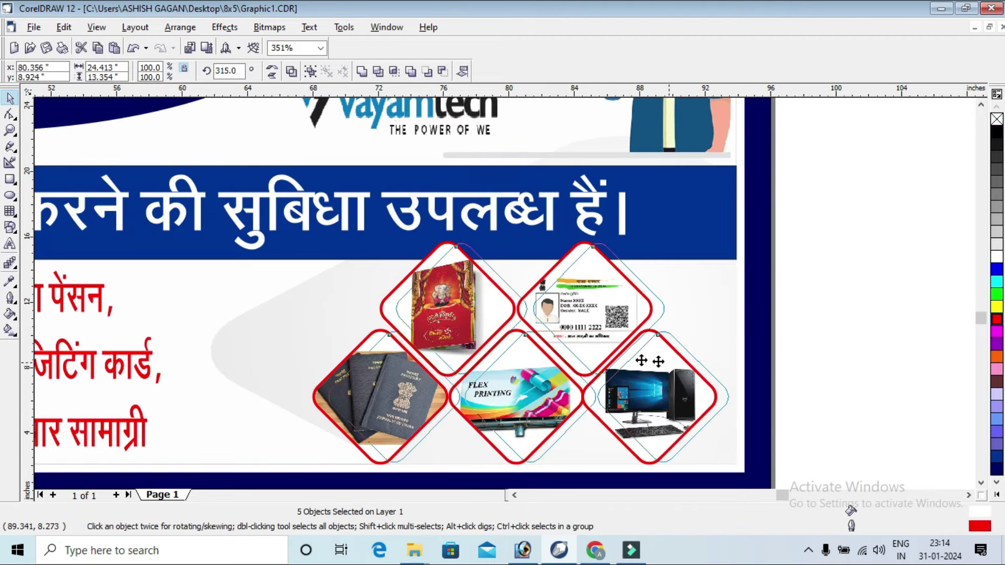
pyautogui.moveTo(662, 360); pyautogui.dragTo(676, 360)
pyautogui.scroll(-4, 698, 324)
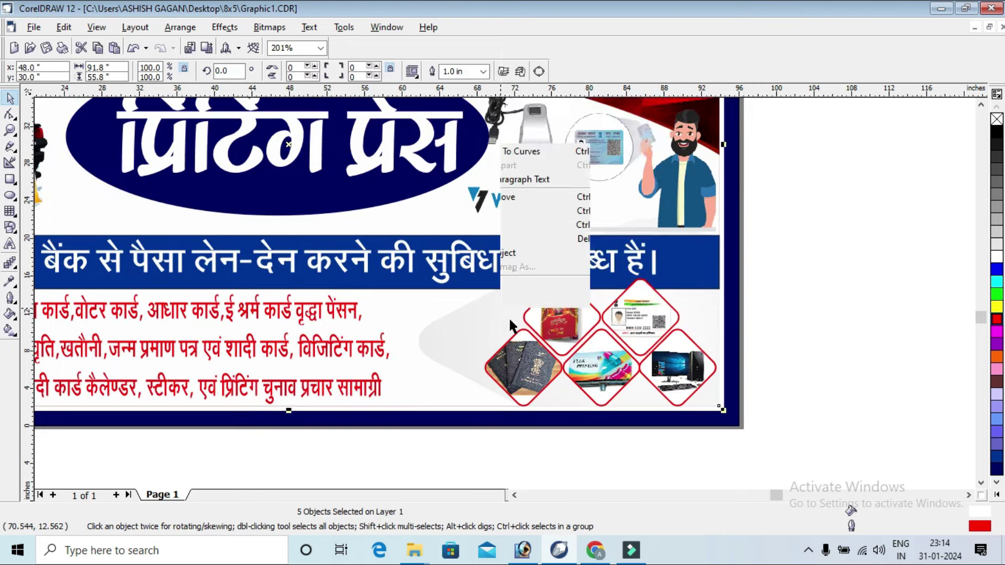
# Step: Narrow the grey backdrop shape from its left side by editing the clipped contents
pyautogui.rightClick(500, 306)
pyautogui.click(544, 30)
pyautogui.click(515, 250)
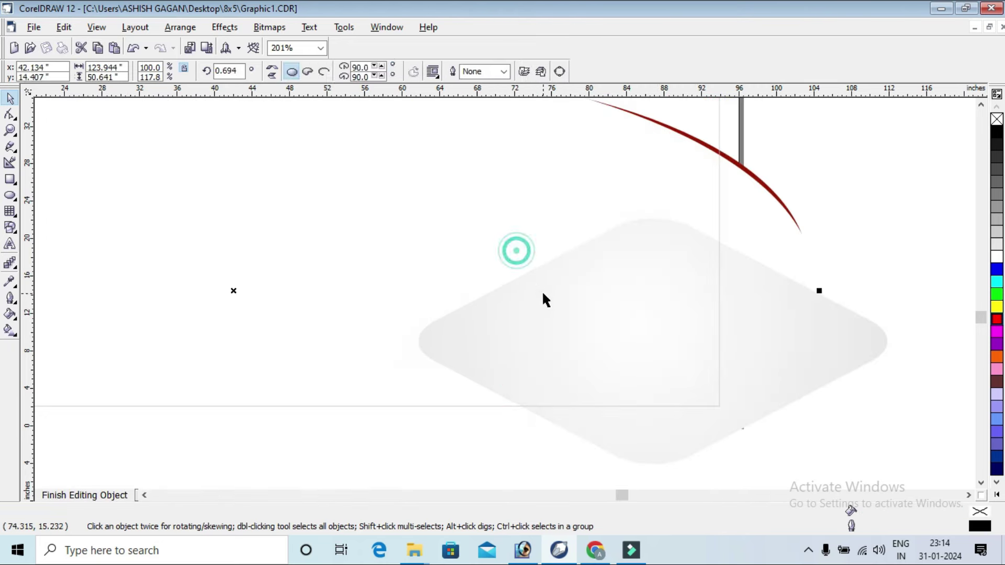
pyautogui.click(544, 293)
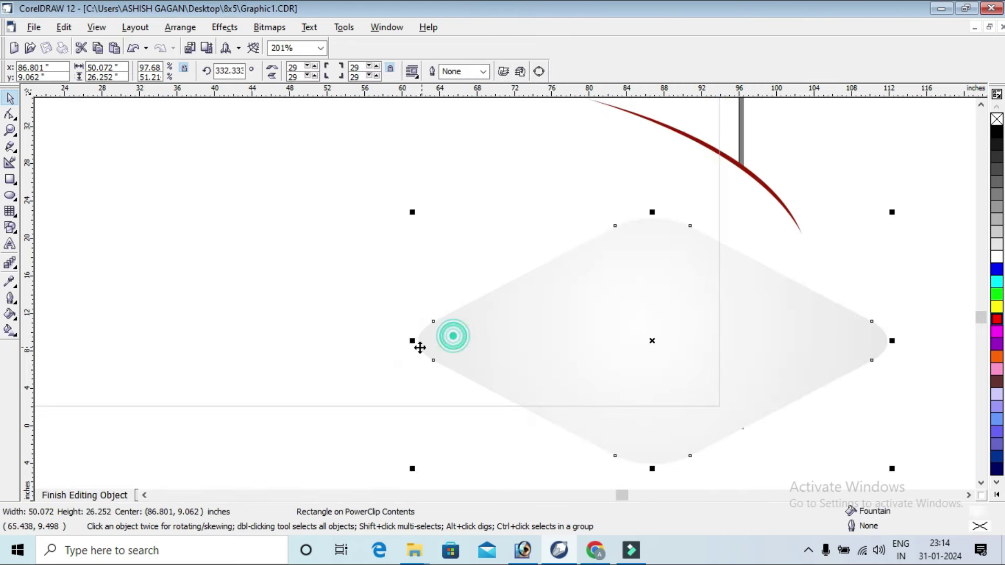
pyautogui.moveTo(411, 342); pyautogui.dragTo(438, 342)
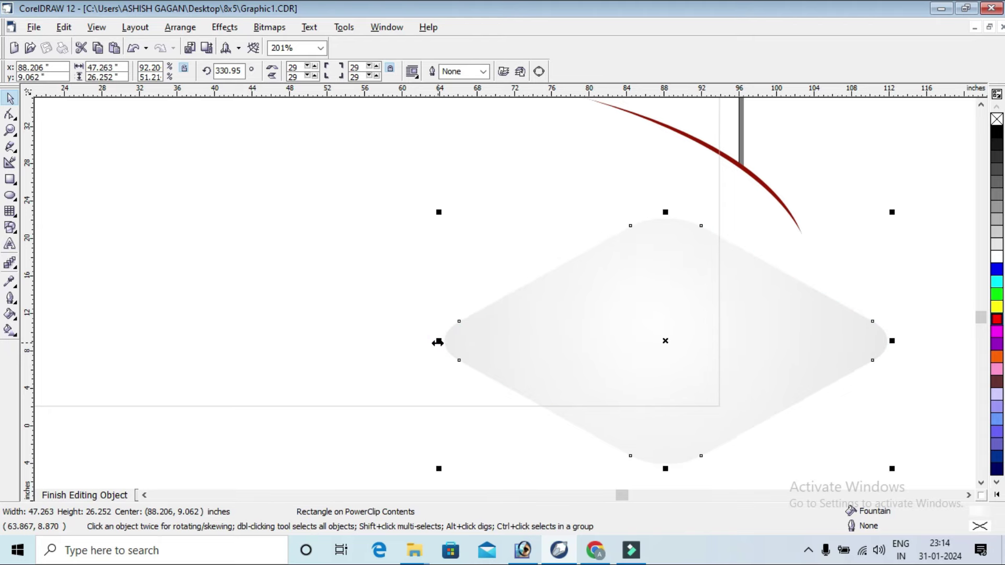
pyautogui.click(84, 495)
pyautogui.click(808, 285)
# Step: Stretch the red Hindi service list wider across the banner
pyautogui.click(369, 341)
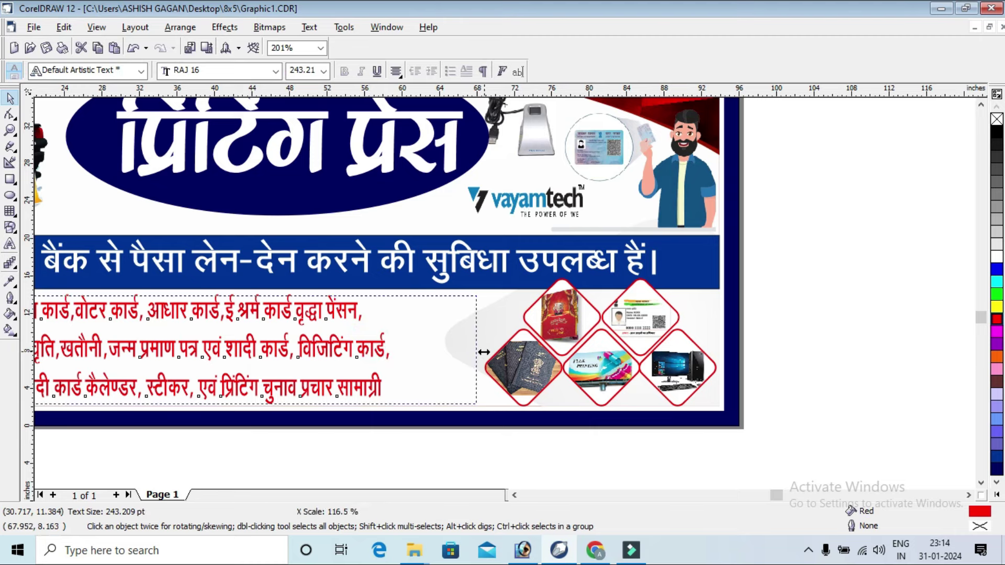
pyautogui.moveTo(396, 351); pyautogui.dragTo(482, 350)
pyautogui.click(835, 258)
pyautogui.scroll(-1, 841, 255)
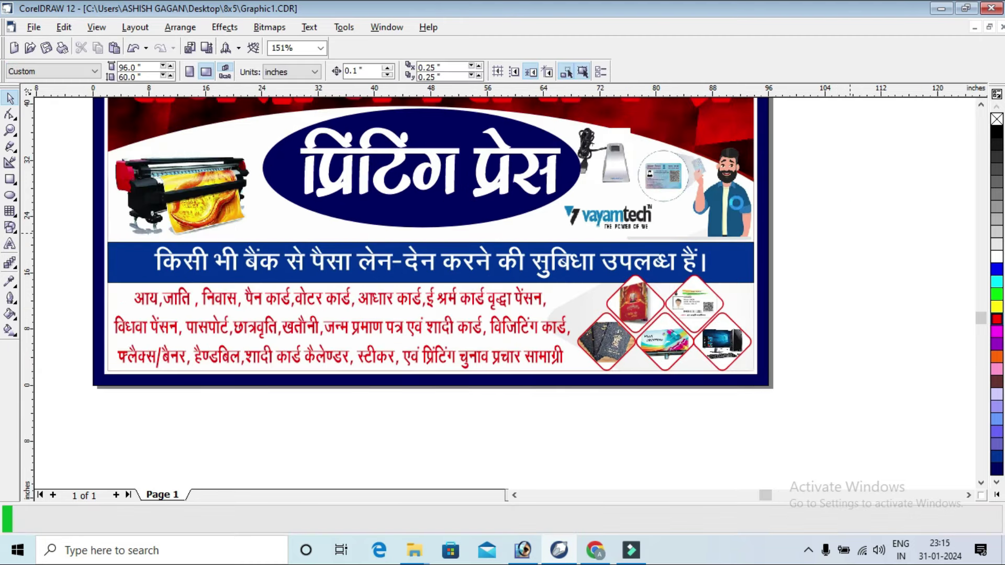
pyautogui.press('F4')
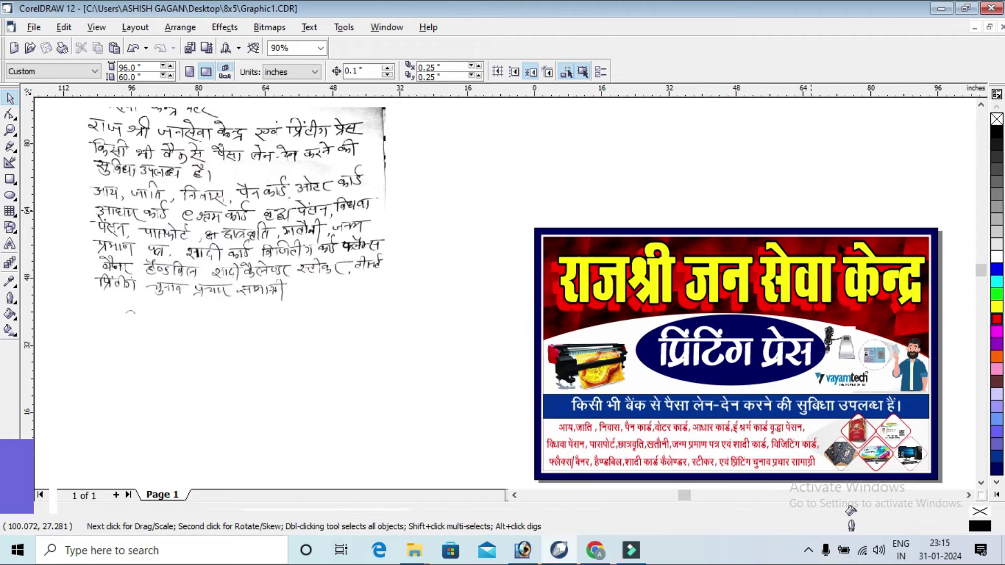
pyautogui.click(264, 186)
pyautogui.press('Delete')
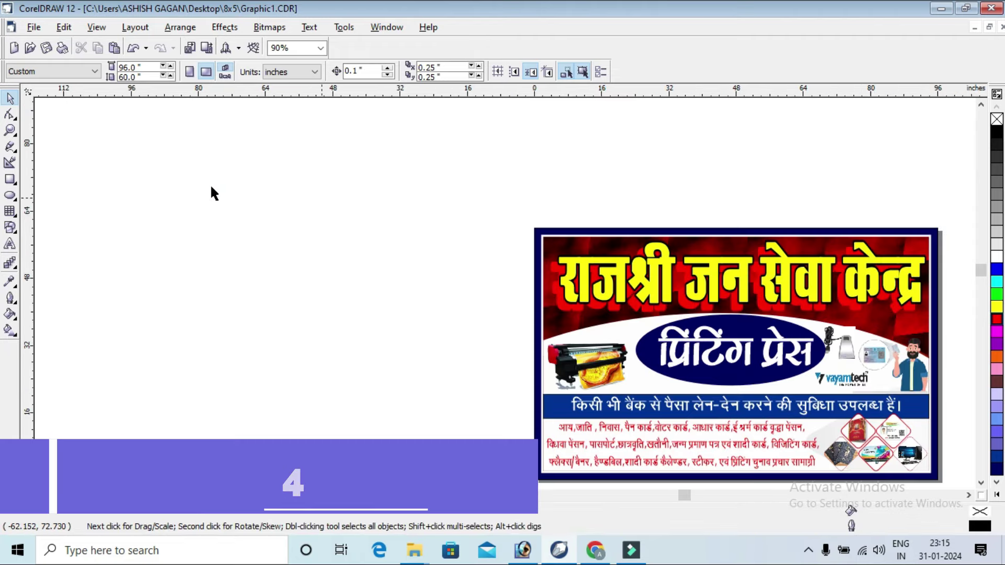
pyautogui.press('z')
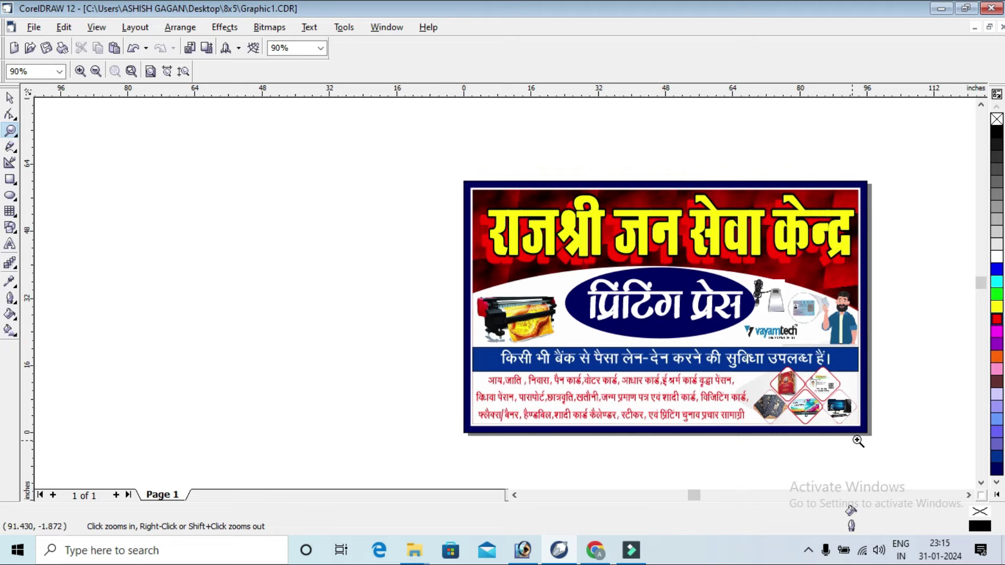
pyautogui.press('F4')
pyautogui.hotkey('shift', 'F4')
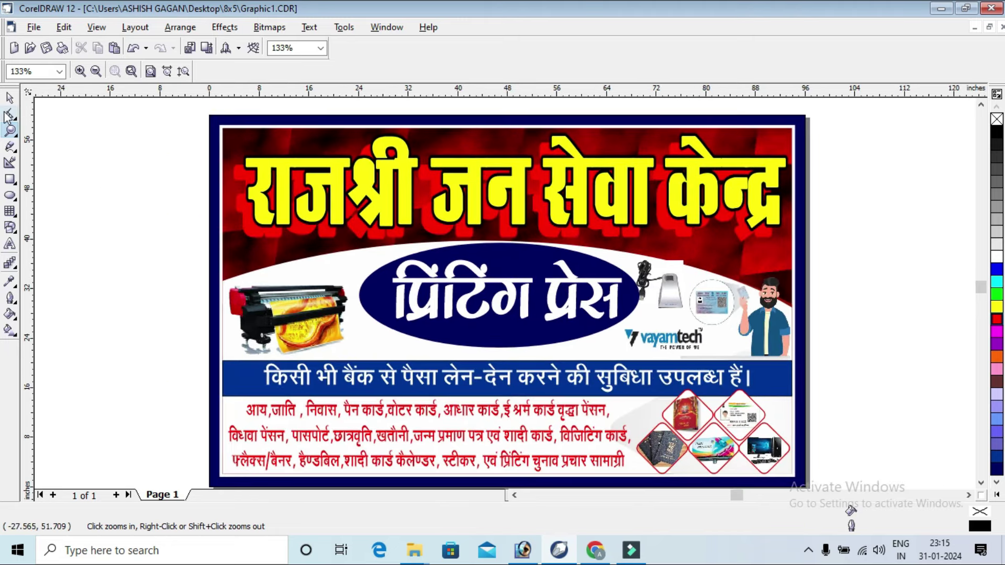
pyautogui.click(9, 98)
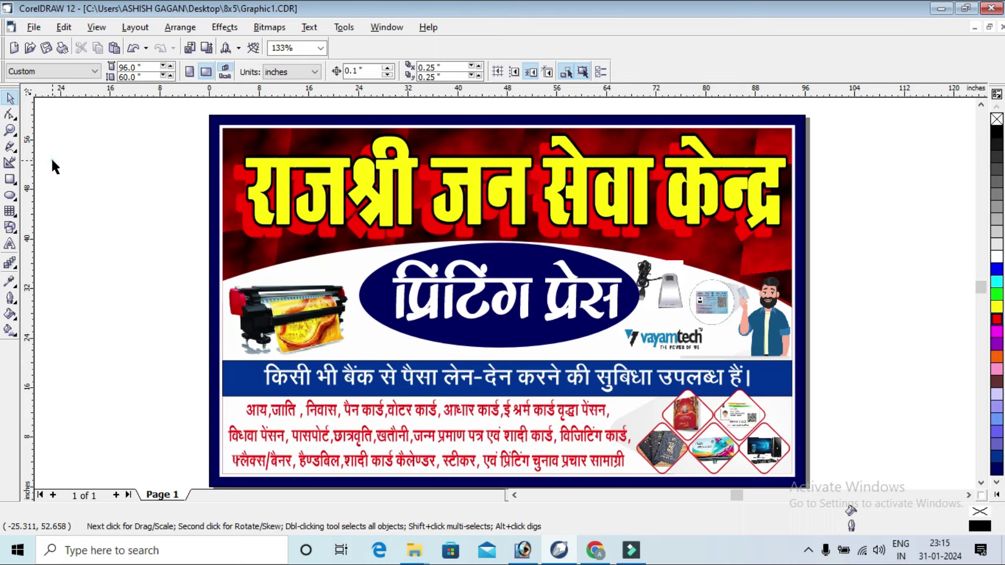
pyautogui.click(886, 202)
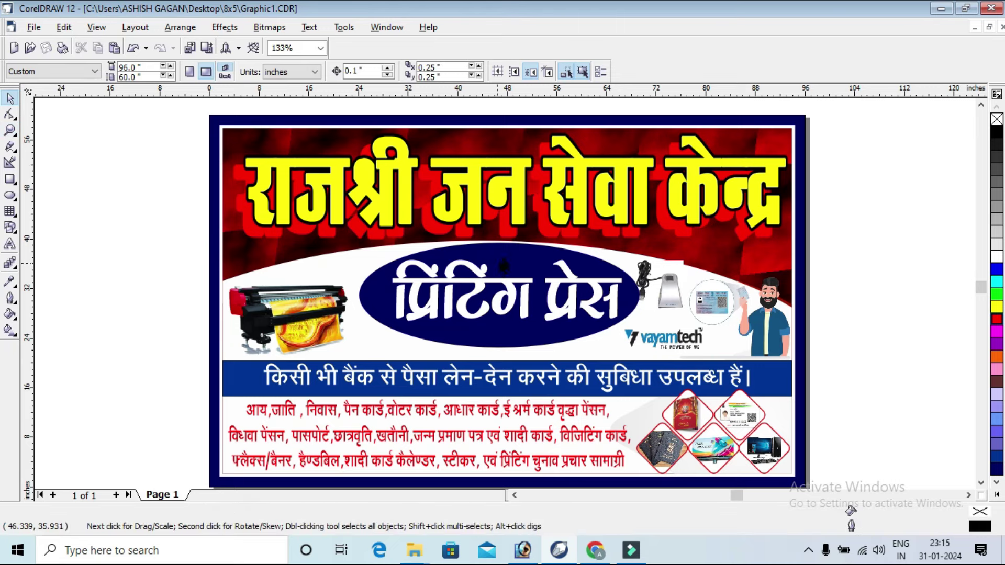
pyautogui.click(503, 267)
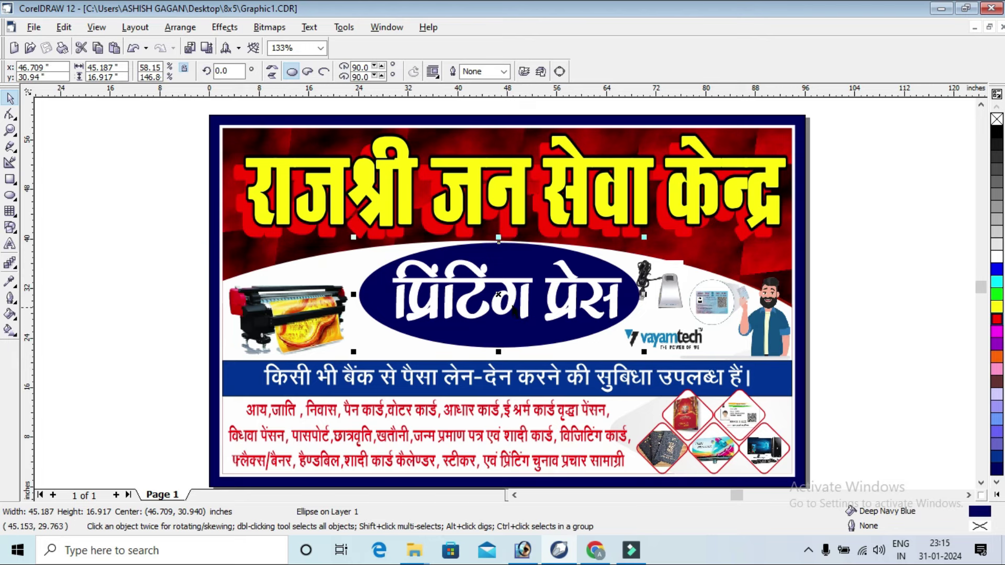
# Step: Apply a radial gradient fill to the navy oval, centred slightly right
pyautogui.click(9, 330)
pyautogui.moveTo(505, 343); pyautogui.dragTo(504, 346)
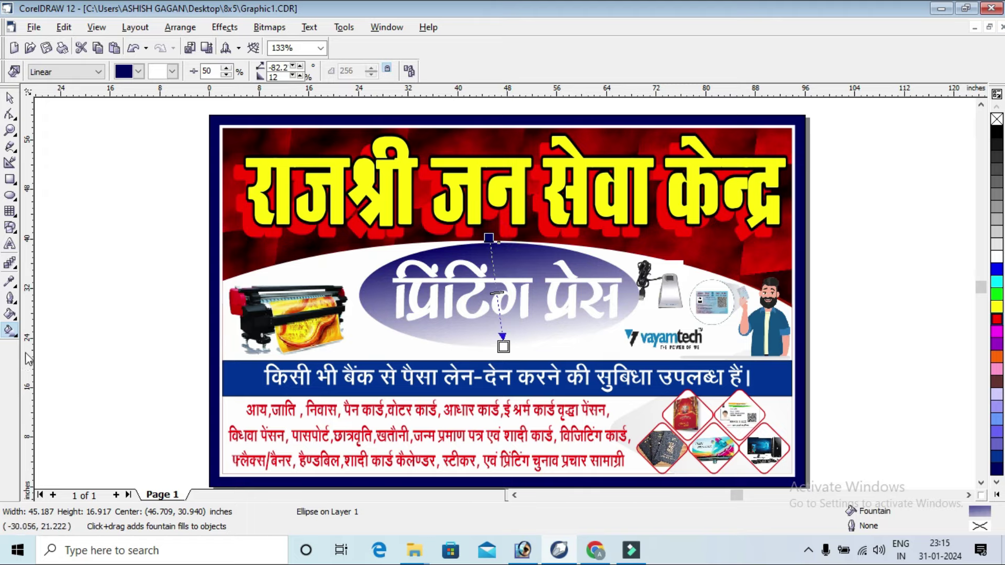
pyautogui.hotkey('ctrl', 'z')
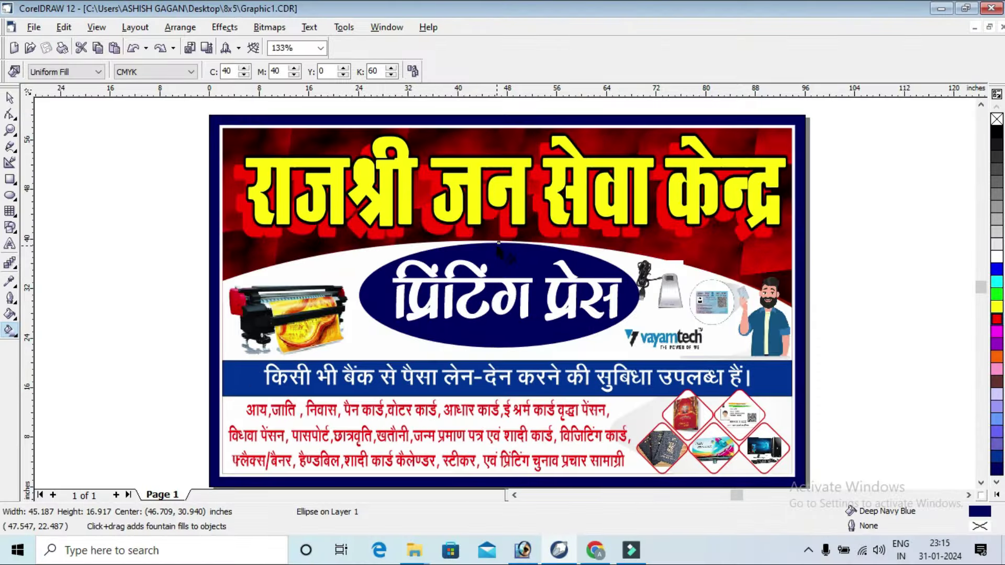
pyautogui.moveTo(499, 242); pyautogui.dragTo(498, 347)
pyautogui.click(76, 75)
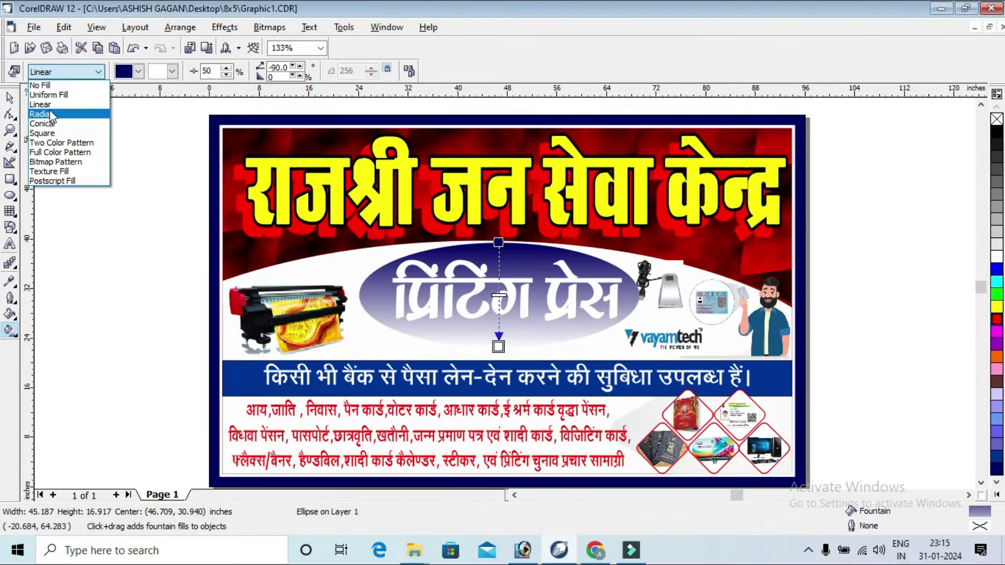
pyautogui.click(51, 114)
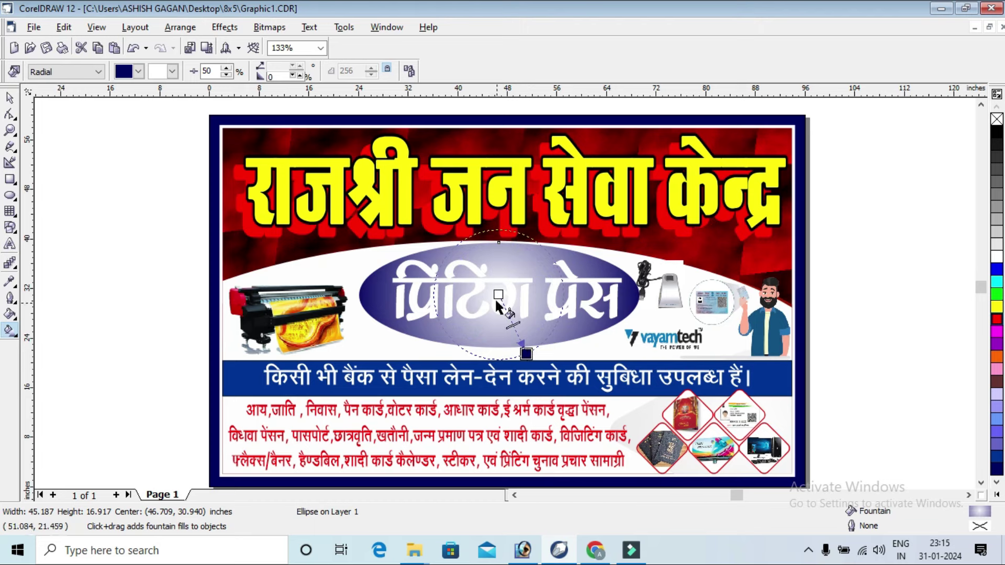
pyautogui.moveTo(501, 301); pyautogui.dragTo(508, 307)
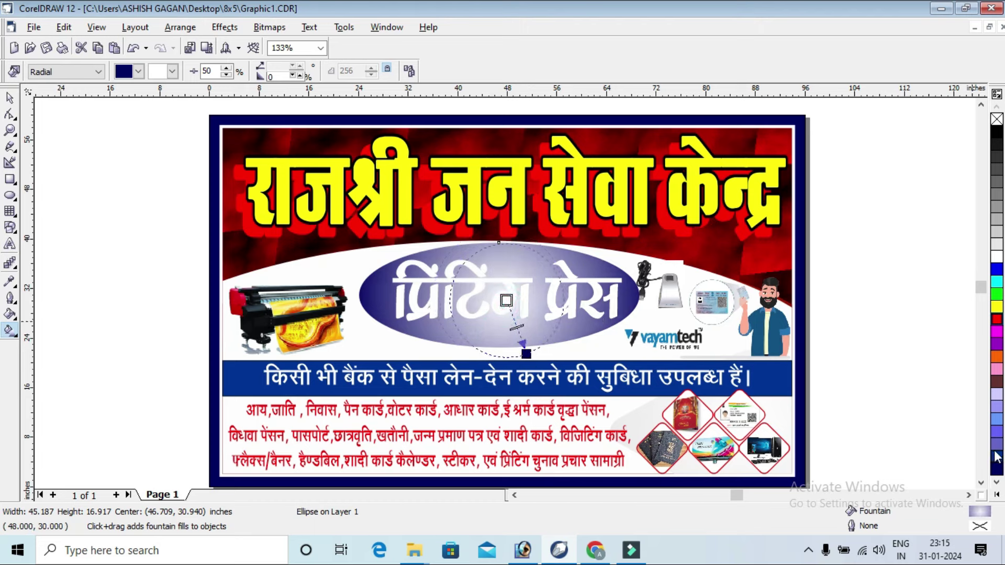
# Step: Set the gradient's outer colour to light blue, stretch it outward, and save the banner
pyautogui.click(997, 282)
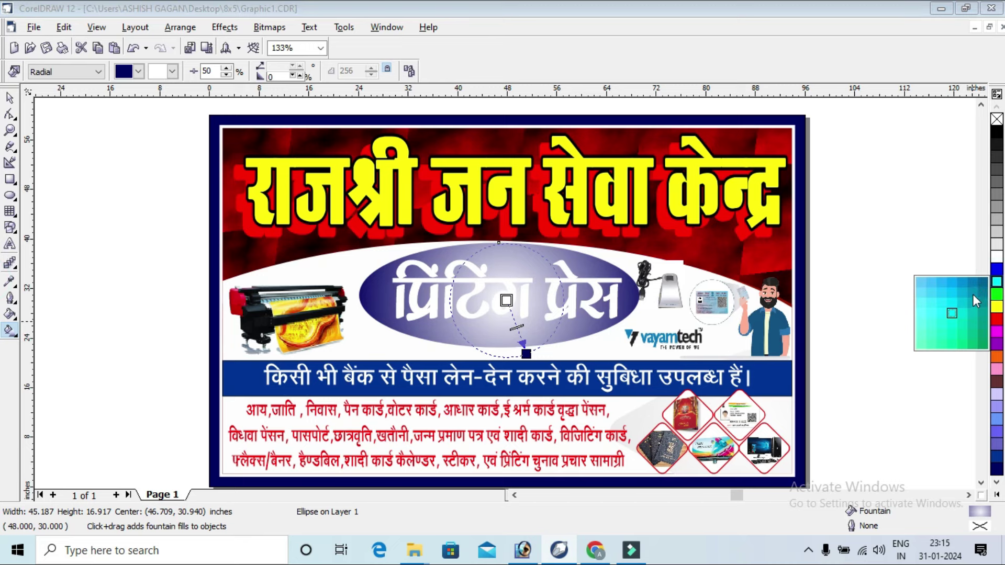
pyautogui.click(954, 281)
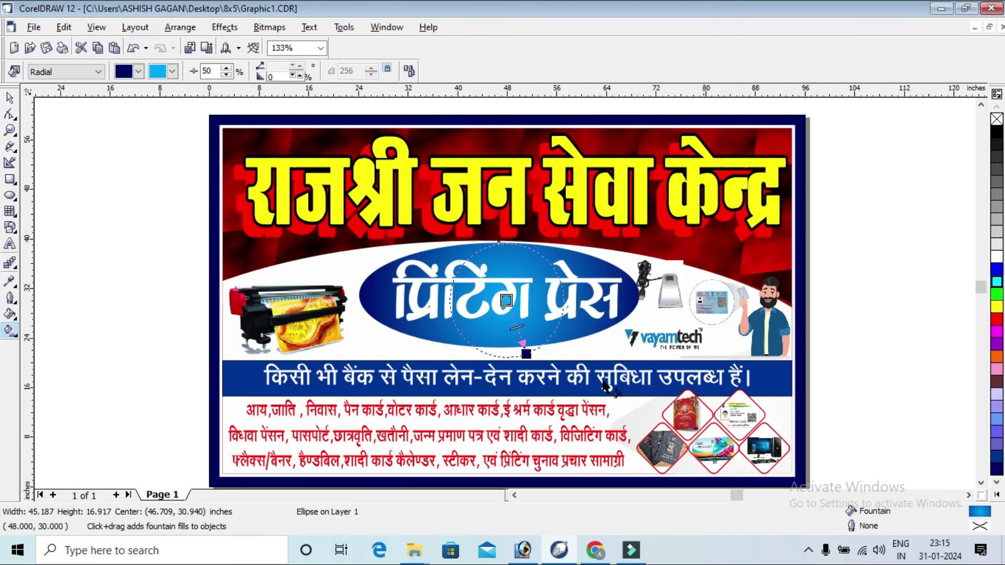
pyautogui.moveTo(526, 354)
pyautogui.mouseDown()
pyautogui.moveTo(554, 311)
pyautogui.moveTo(493, 304)
pyautogui.mouseUp()
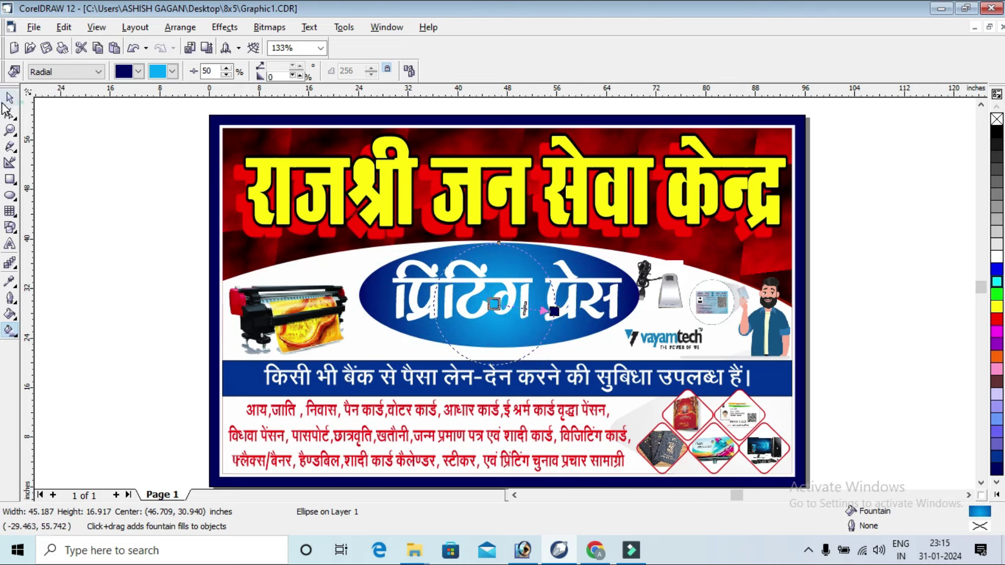
pyautogui.click(8, 98)
pyautogui.click(72, 163)
pyautogui.hotkey('ctrl', 's')
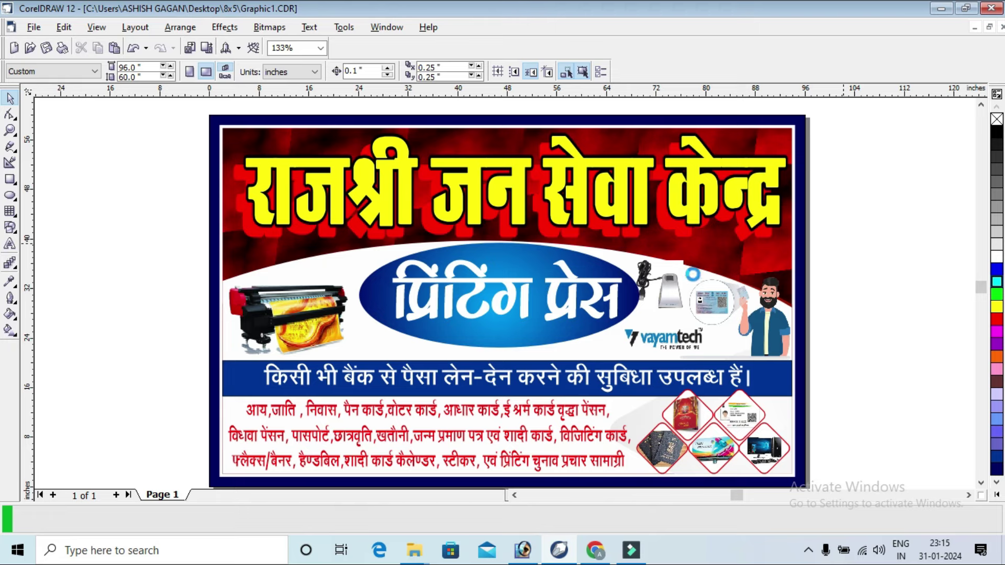
# Step: Fill the blue text band dark red and save the banner
pyautogui.click(750, 373)
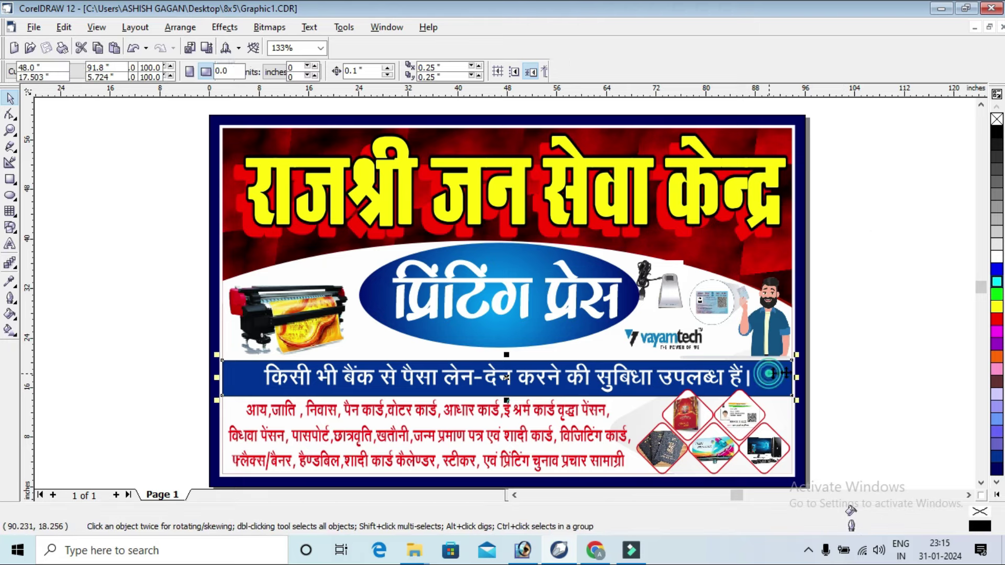
pyautogui.click(996, 321)
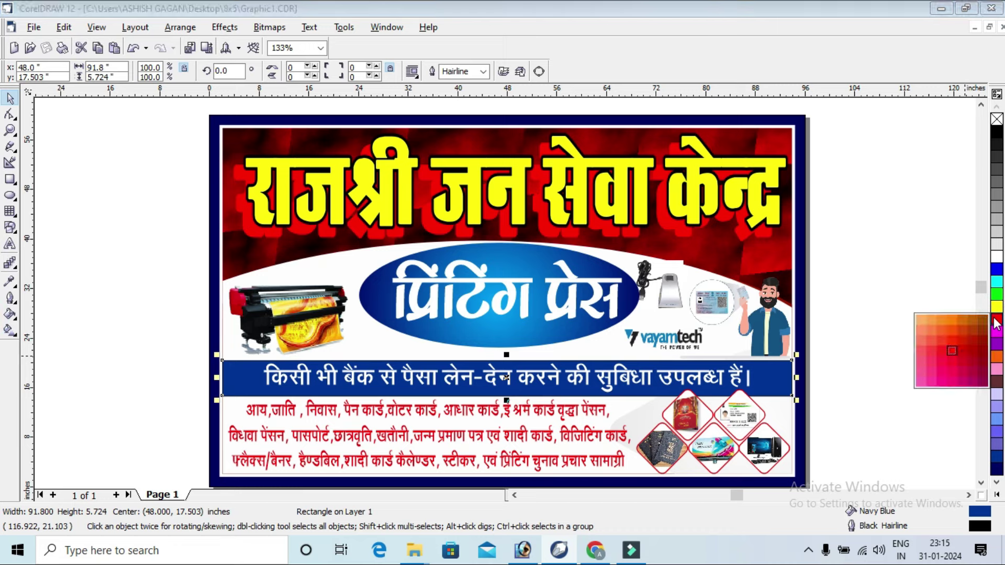
pyautogui.click(978, 353)
pyautogui.click(925, 288)
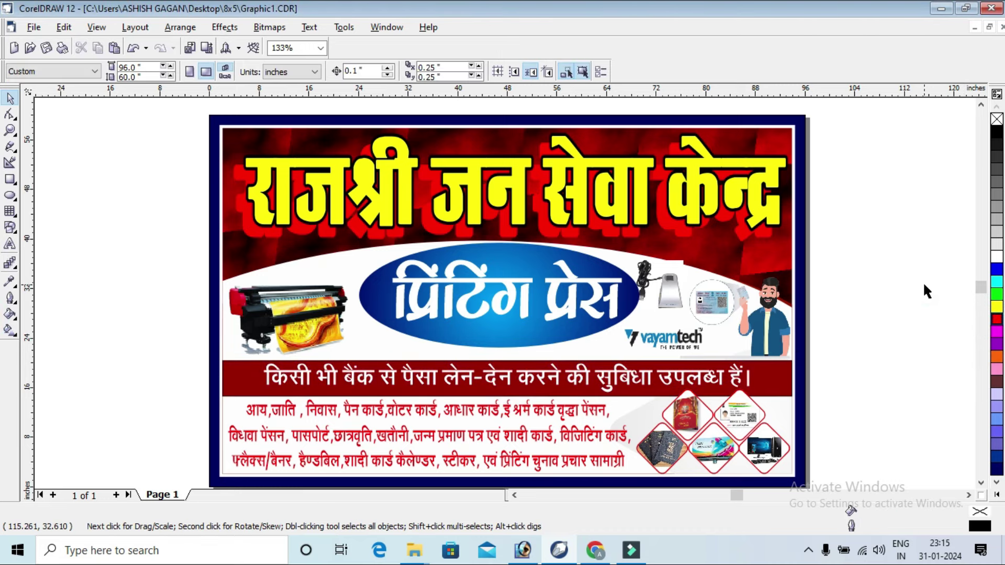
pyautogui.hotkey('ctrl', 's')
# Step: Make the services text magenta with a 0.333 in white outline placed behind the fill
pyautogui.click(555, 431)
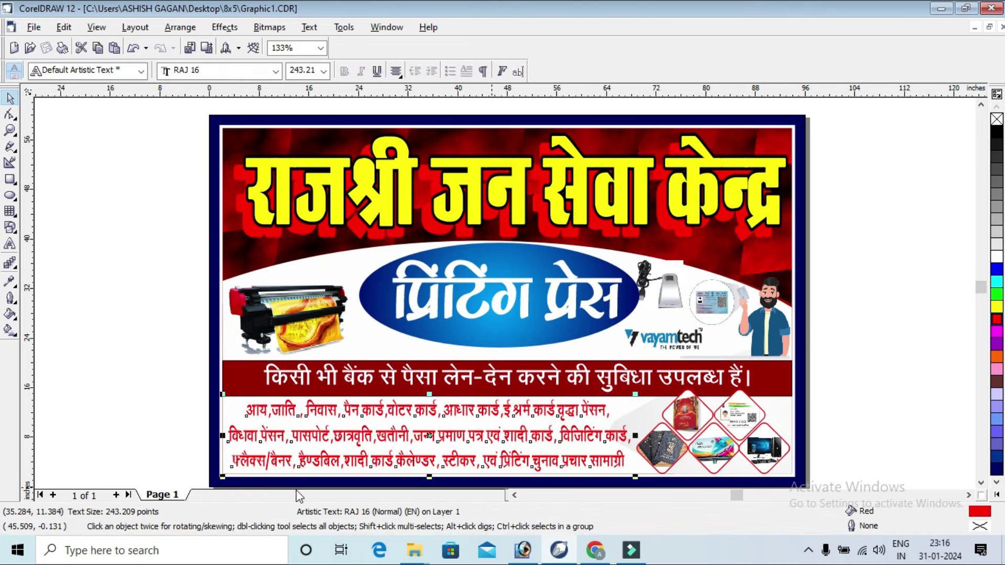
pyautogui.click(996, 332)
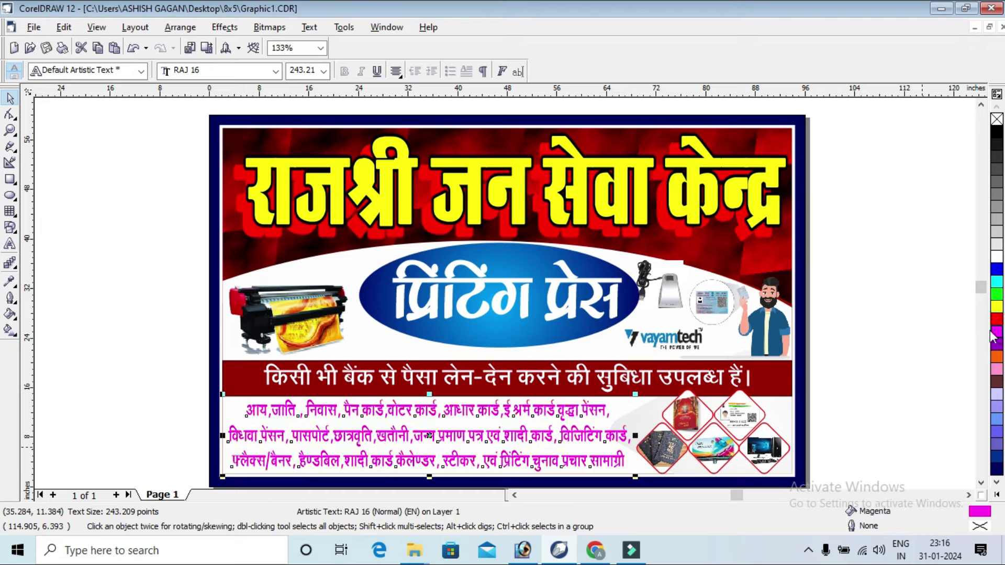
pyautogui.rightClick(997, 257)
pyautogui.press('F12')
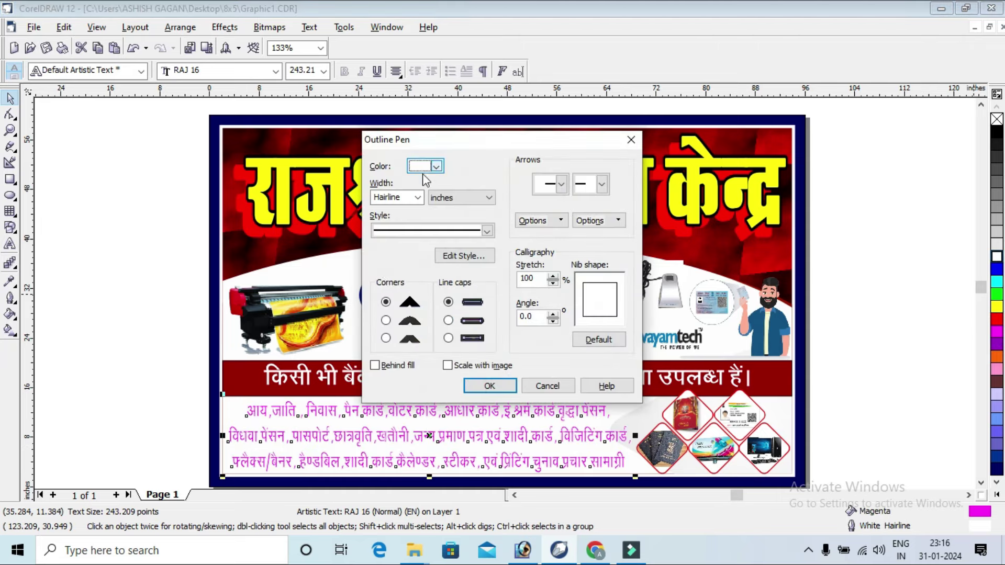
pyautogui.click(417, 198)
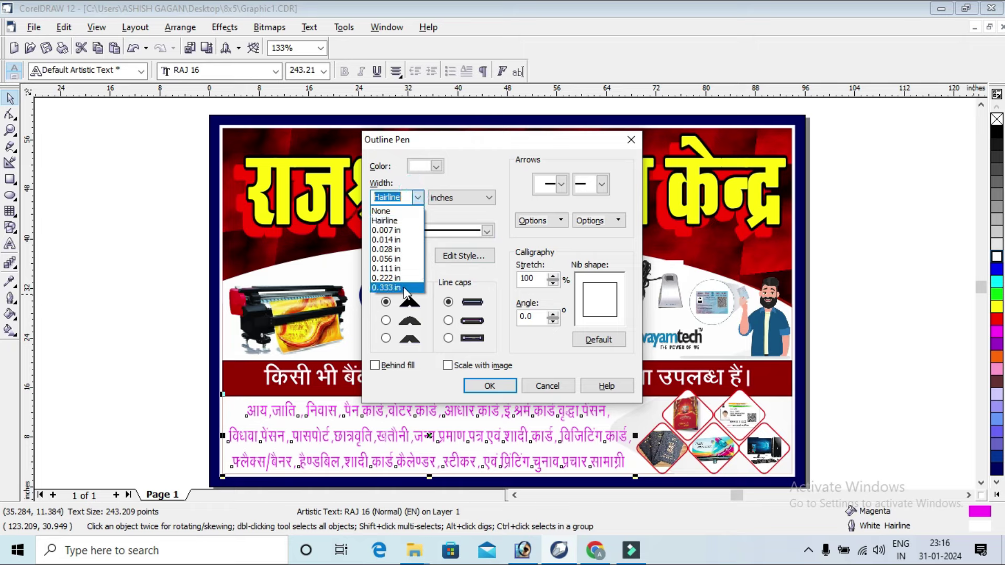
pyautogui.click(387, 287)
pyautogui.click(386, 319)
pyautogui.click(375, 365)
pyautogui.click(481, 385)
pyautogui.click(825, 287)
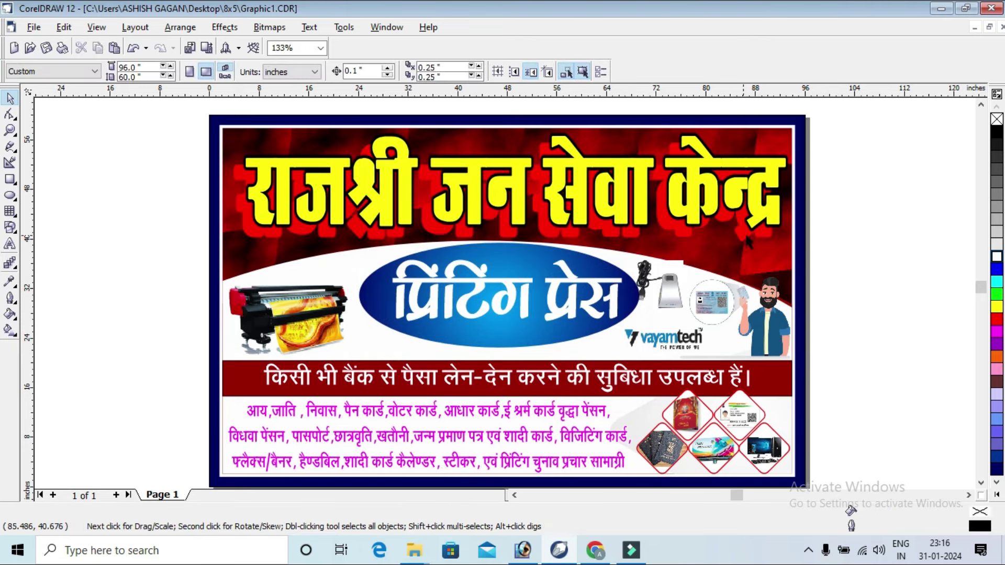
pyautogui.click(311, 116)
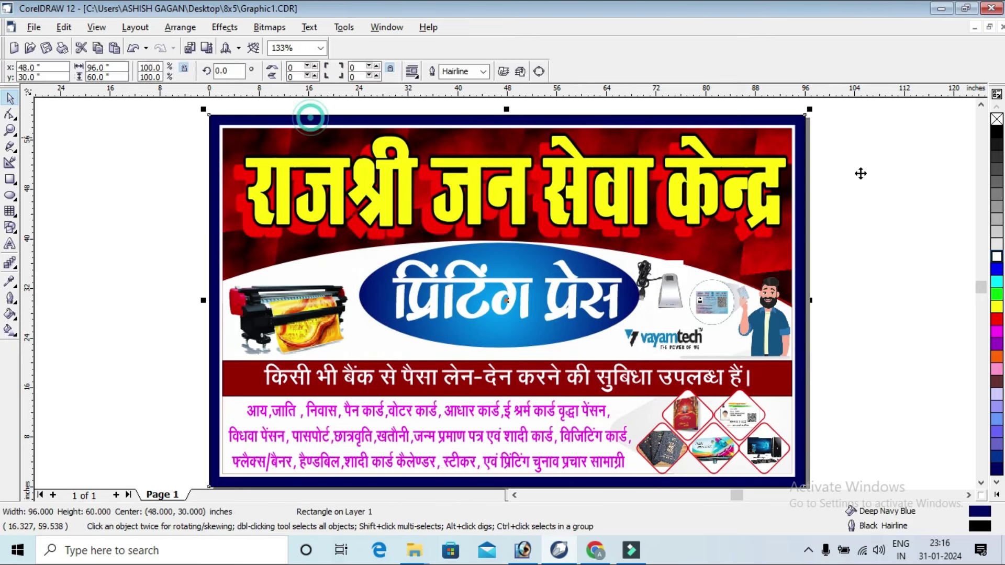
# Step: Fill the banner's outer border rectangle yellow, after briefly trying red
pyautogui.click(997, 319)
pyautogui.click(998, 306)
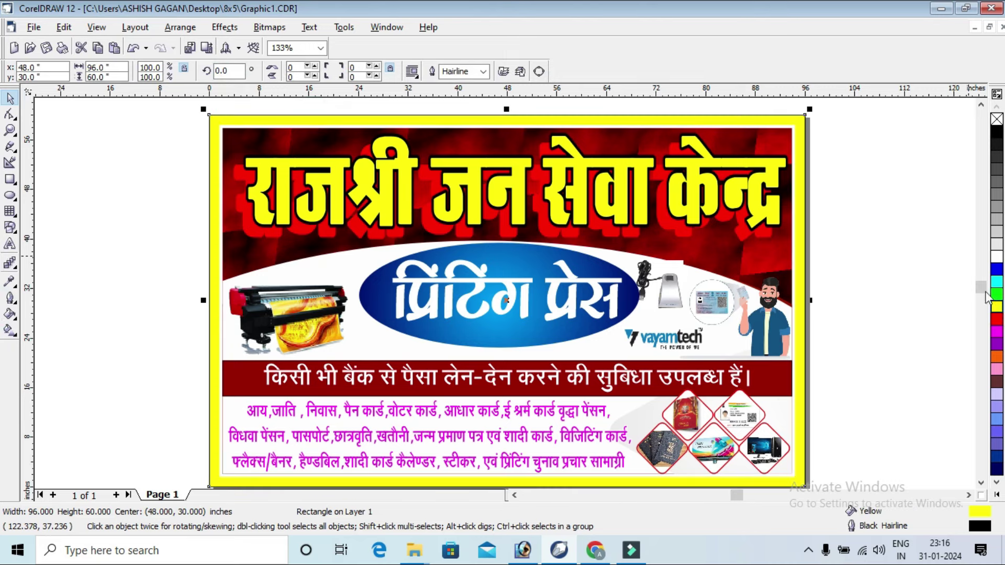
pyautogui.click(921, 208)
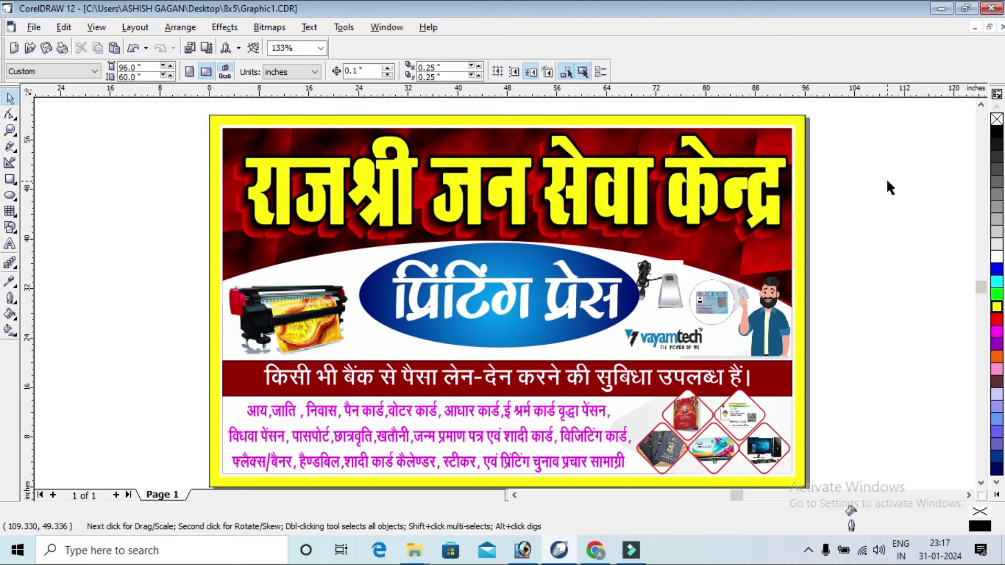
pyautogui.click(772, 181)
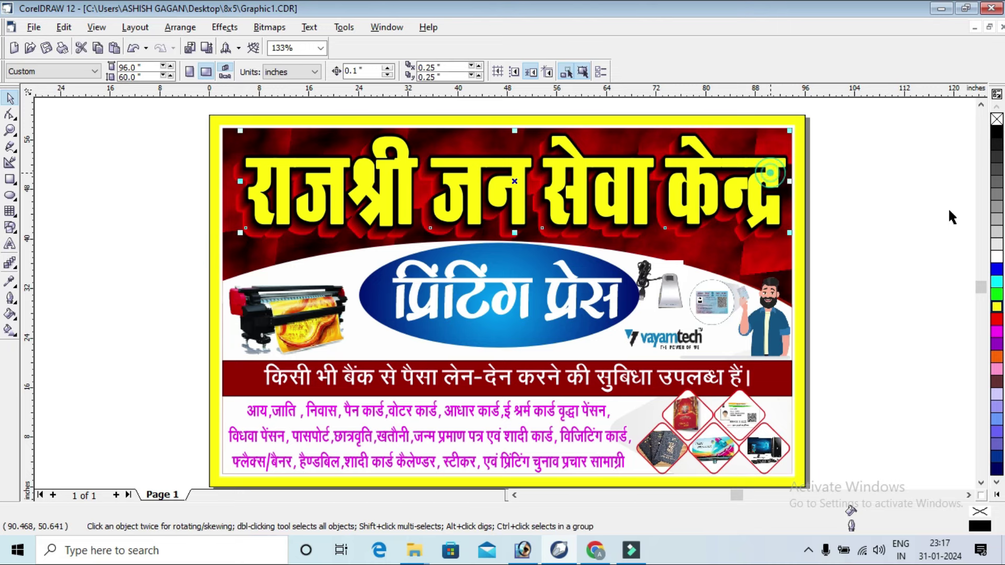
# Step: Try white on the main title, then undo it back to yellow
pyautogui.click(997, 257)
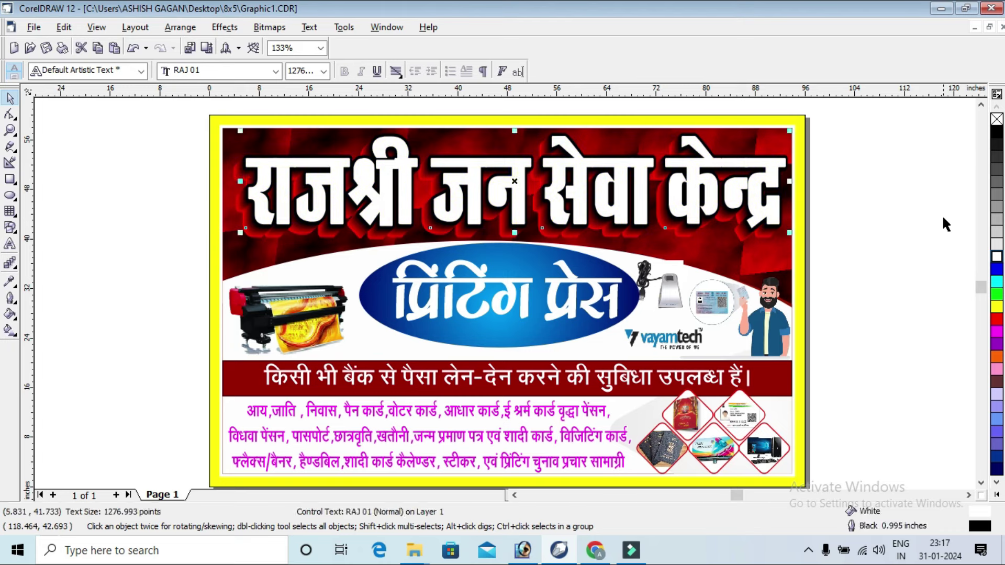
pyautogui.click(943, 218)
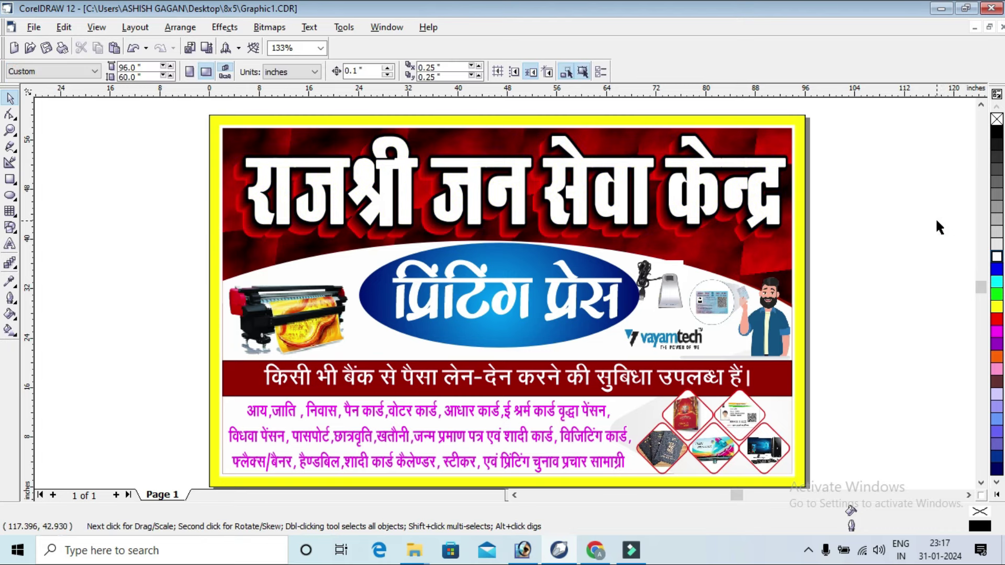
pyautogui.hotkey('ctrl', 'z')
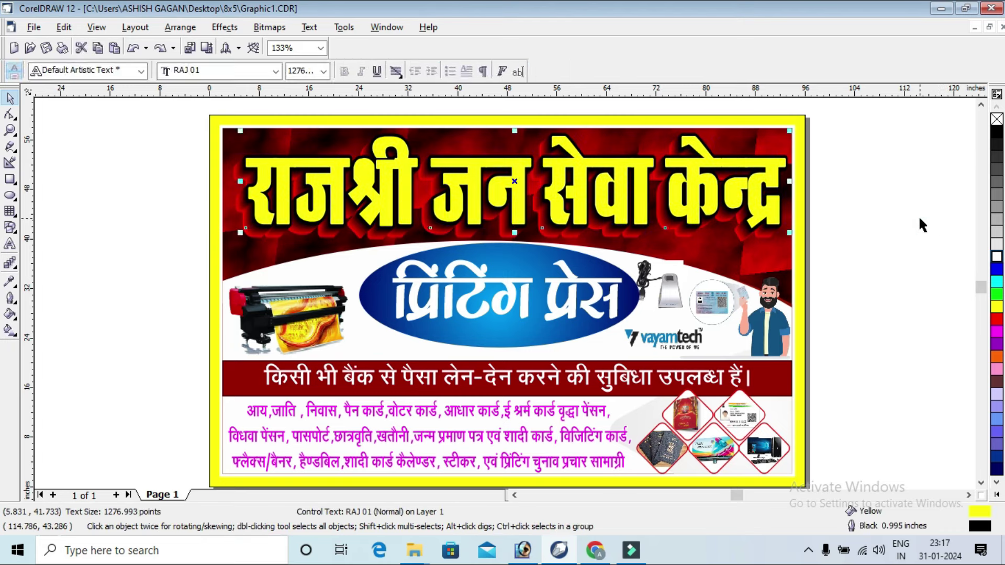
pyautogui.click(908, 199)
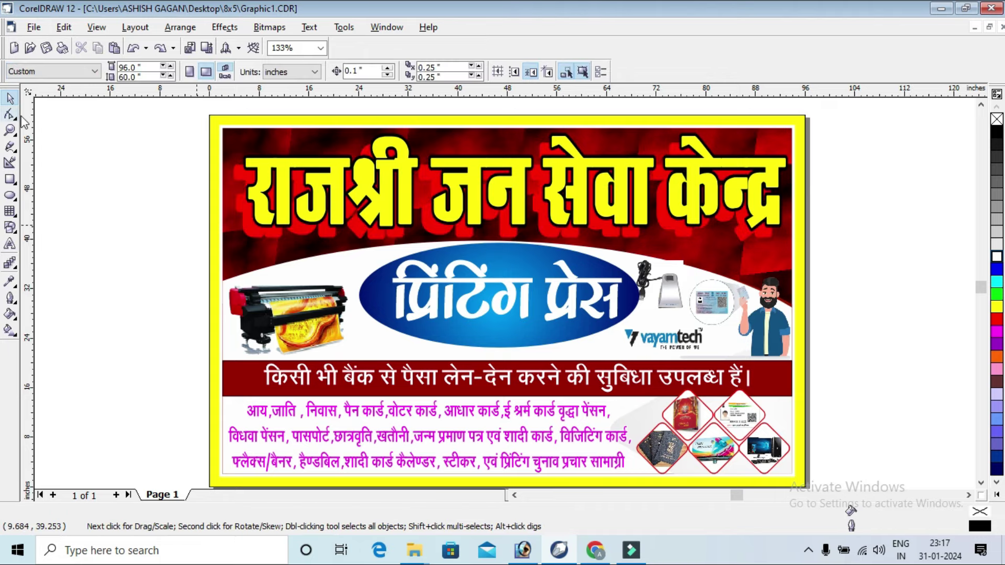
pyautogui.click(11, 131)
# Step: Zoom in on the blue oval, lower its top edge and fill it white, keeping the blue rim
pyautogui.moveTo(330, 226); pyautogui.dragTo(706, 384)
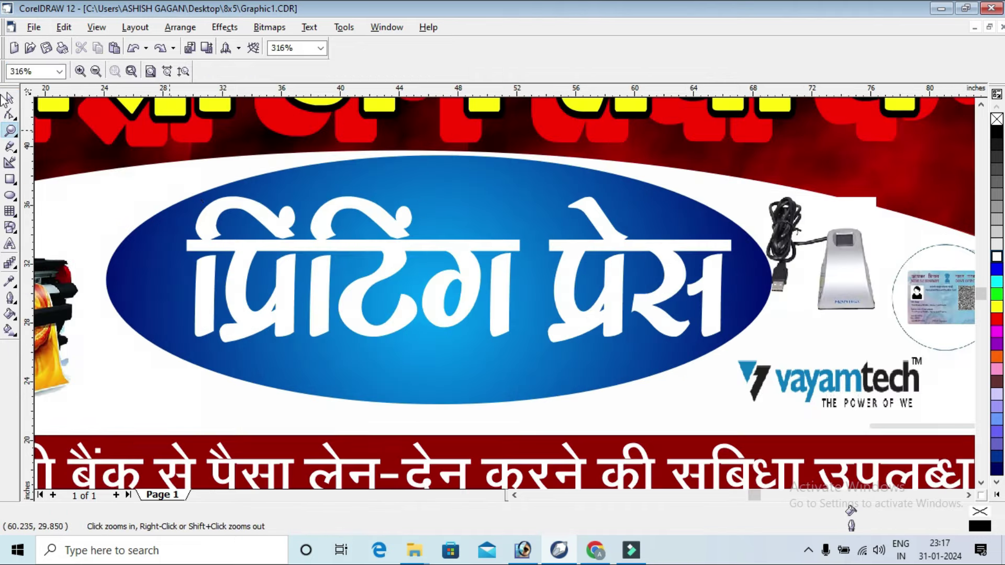
pyautogui.click(10, 98)
pyautogui.click(493, 190)
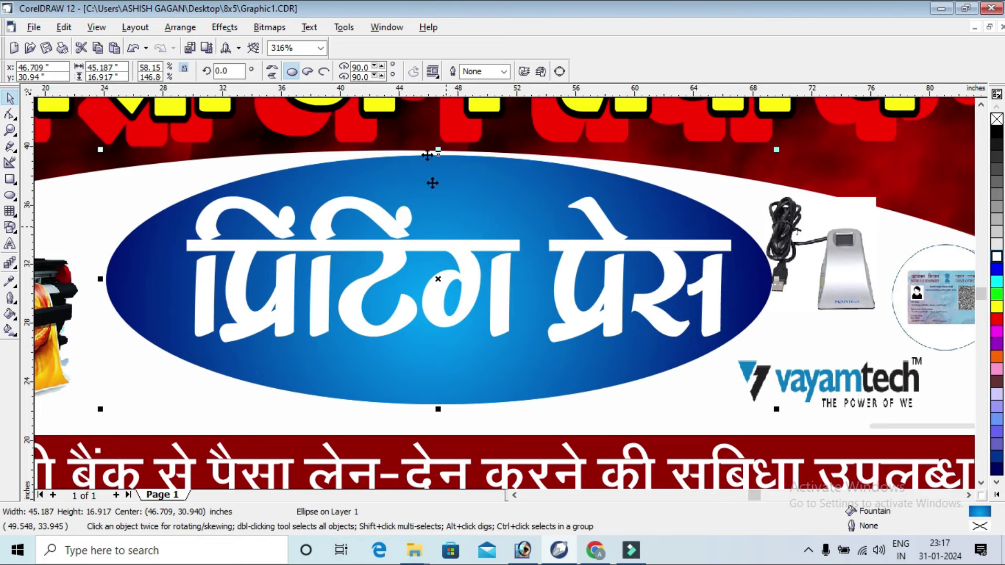
pyautogui.moveTo(438, 151); pyautogui.dragTo(438, 170)
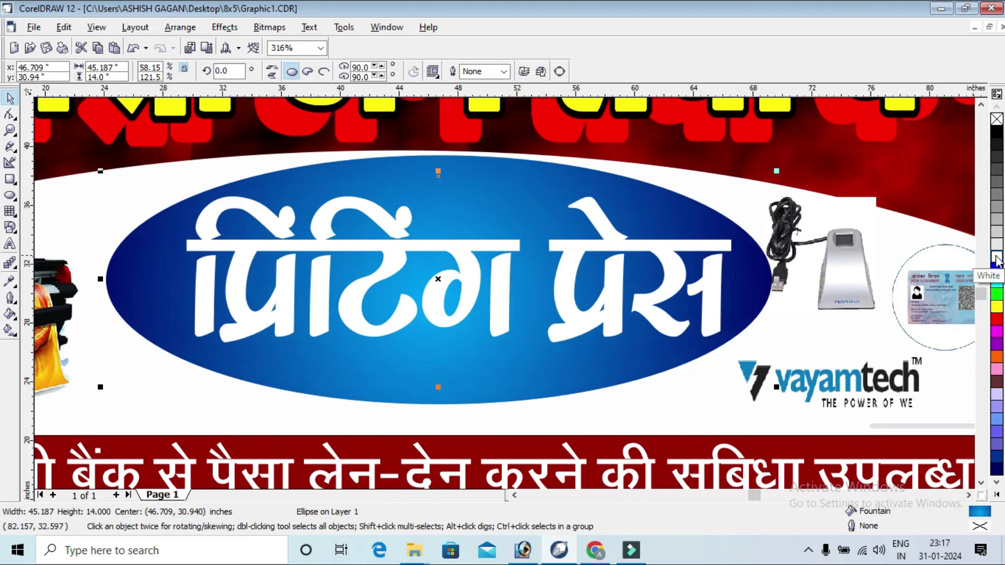
pyautogui.click(997, 256)
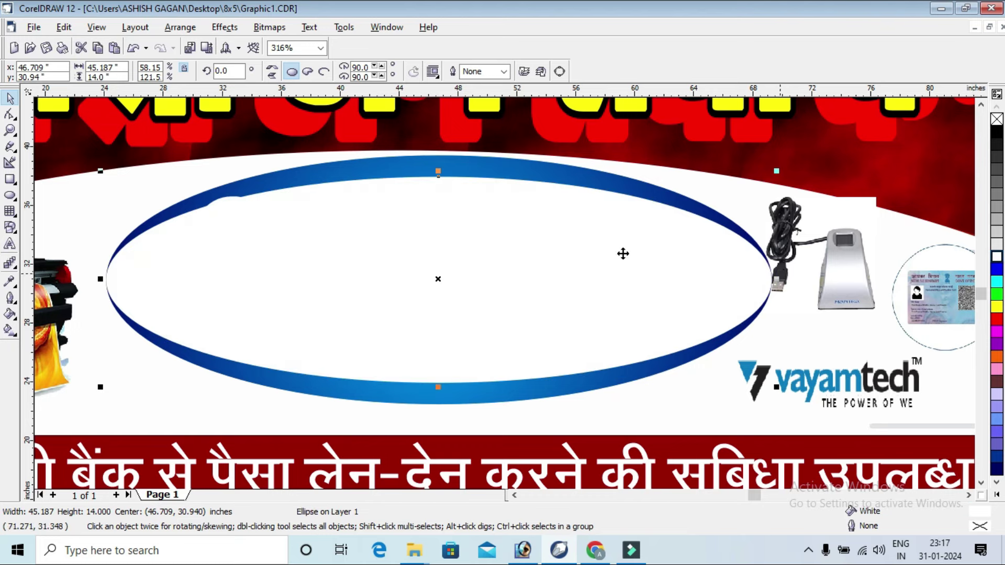
# Step: Colour the प्रिंटिंग प्रेस lettering red
pyautogui.click(230, 200)
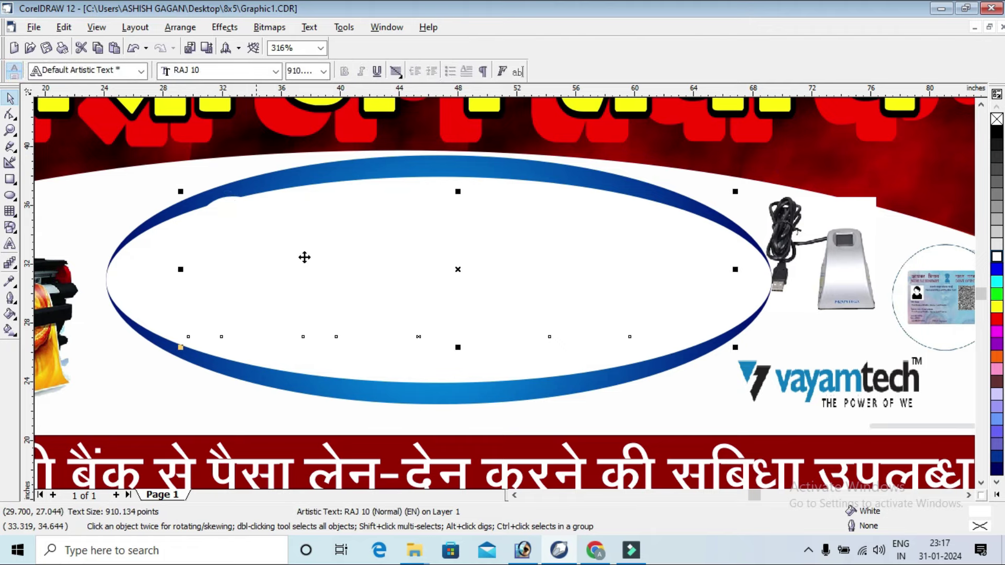
pyautogui.click(997, 319)
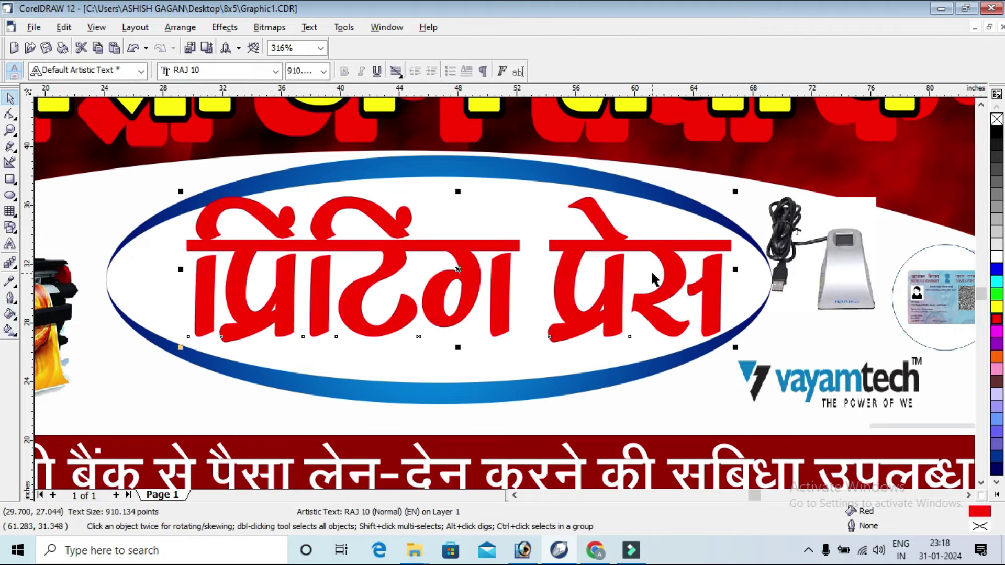
pyautogui.scroll(-3, 651, 269)
pyautogui.click(823, 209)
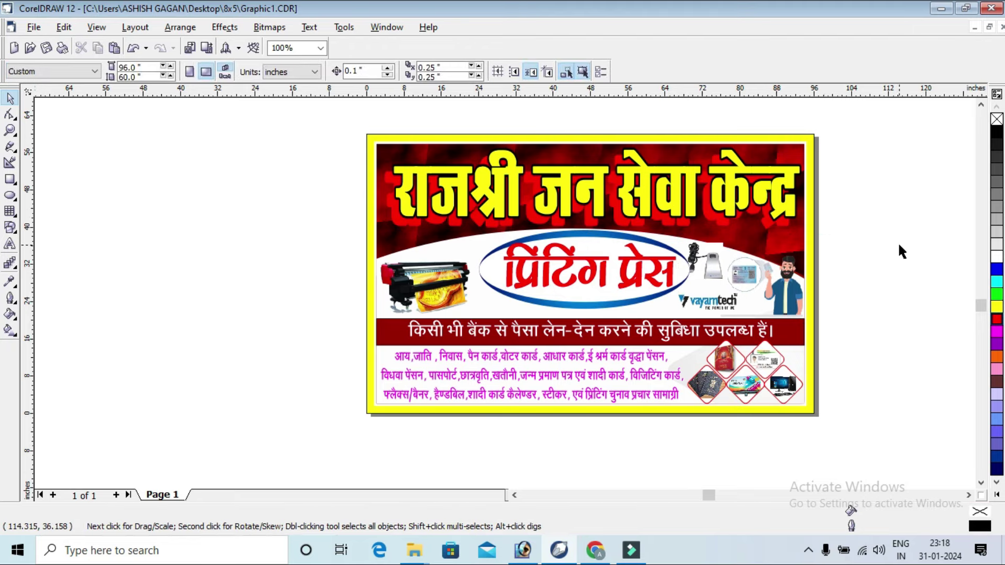
pyautogui.scroll(2, 898, 242)
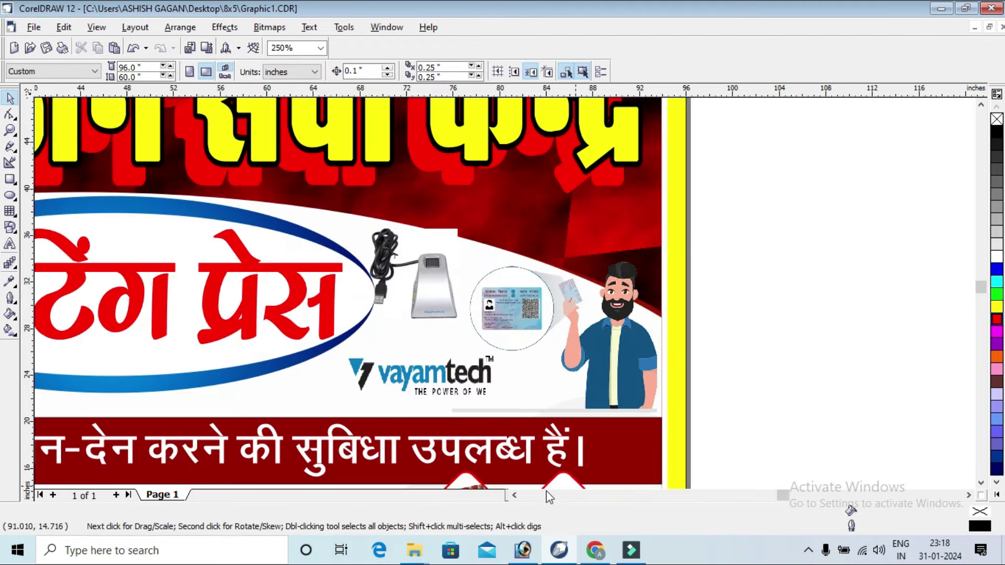
pyautogui.click(515, 495)
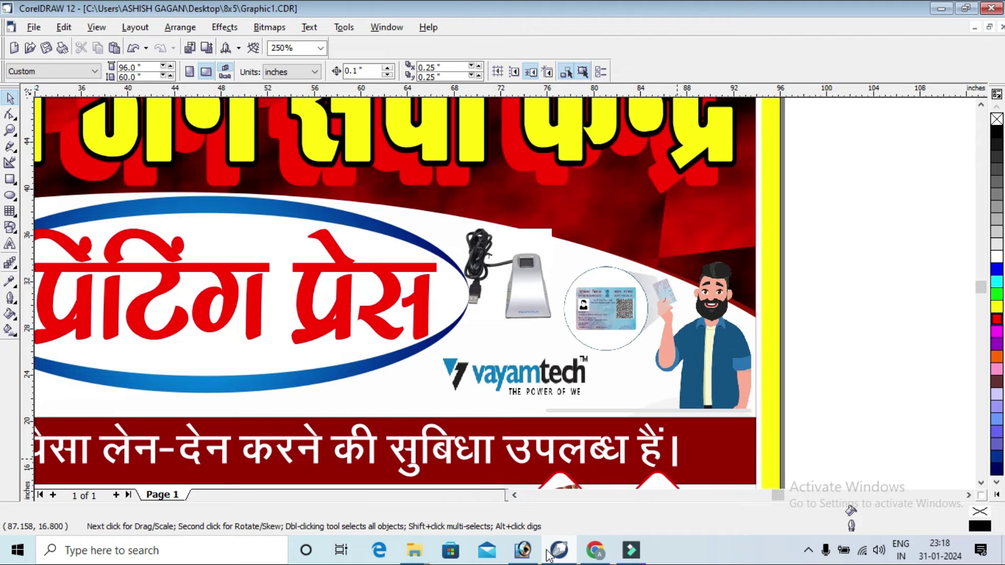
pyautogui.click(515, 496)
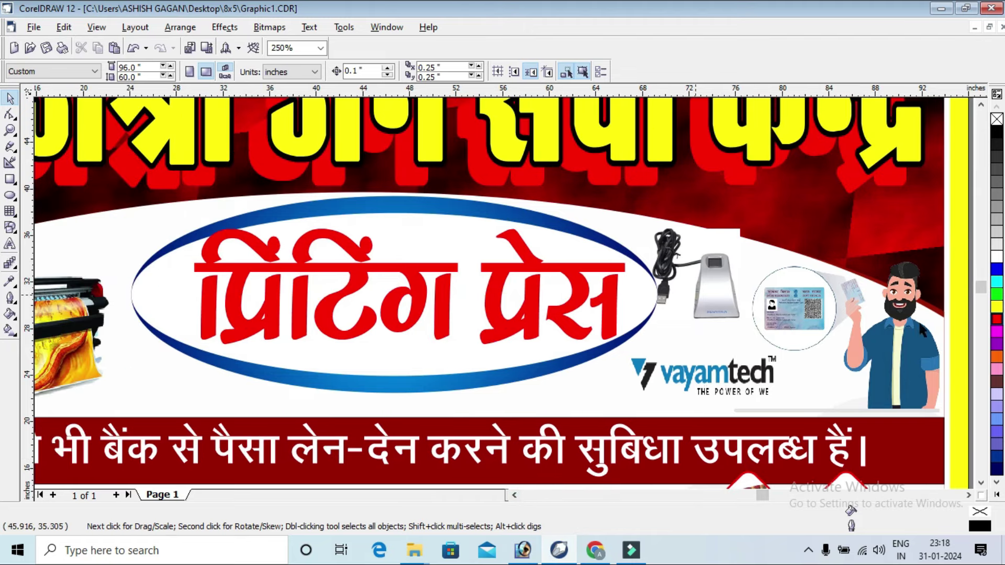
pyautogui.click(451, 216)
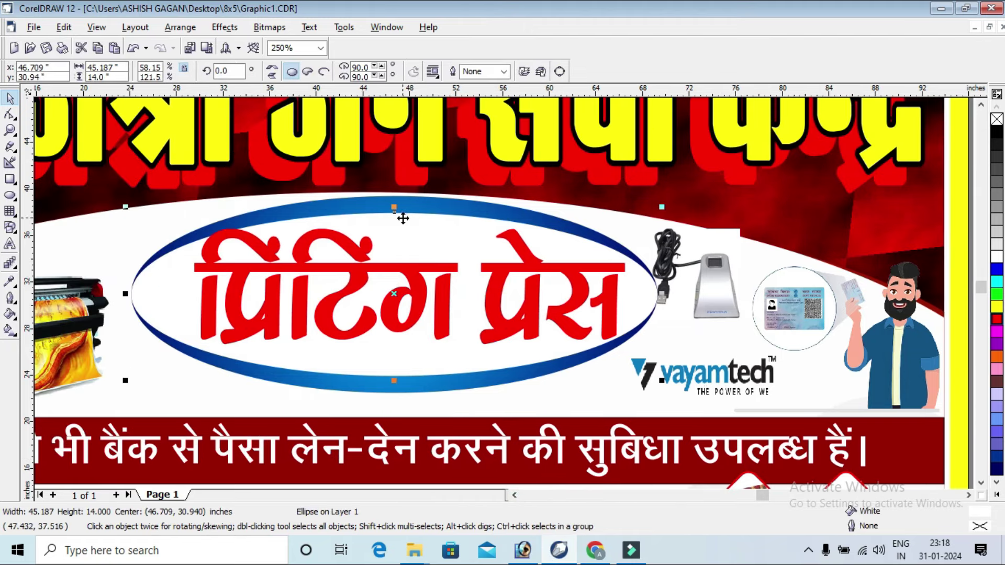
pyautogui.click(14, 267)
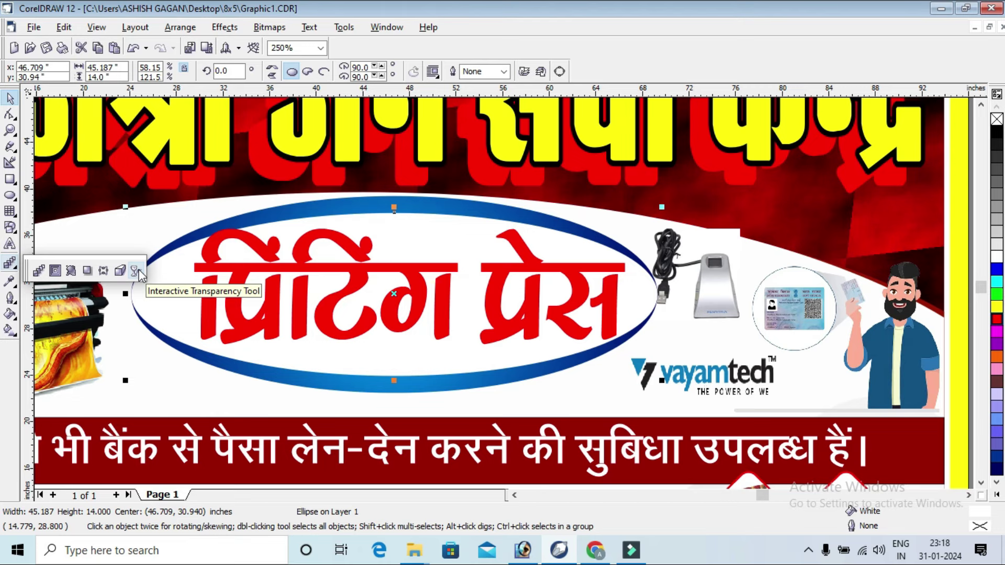
# Step: Apply a linear transparency fading down the oval, with its start point moved above the oval
pyautogui.click(136, 270)
pyautogui.moveTo(388, 195); pyautogui.dragTo(392, 317)
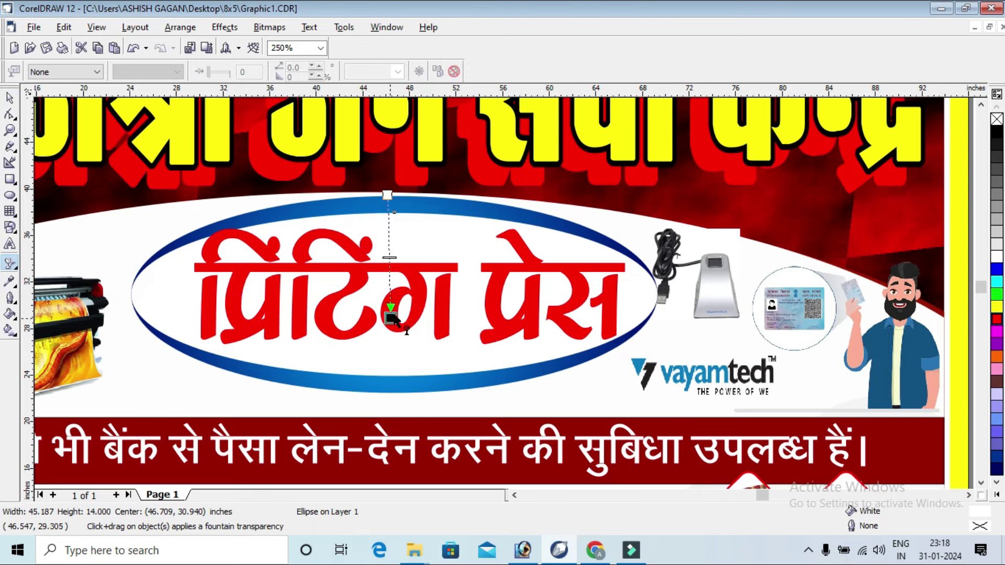
pyautogui.moveTo(387, 195); pyautogui.dragTo(397, 119)
pyautogui.moveTo(393, 218); pyautogui.dragTo(395, 196)
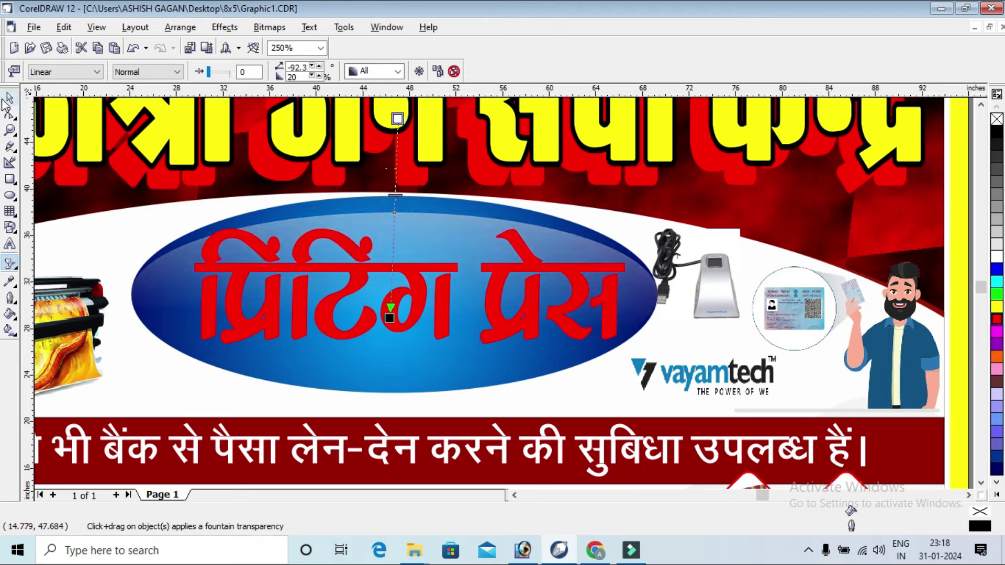
pyautogui.click(9, 100)
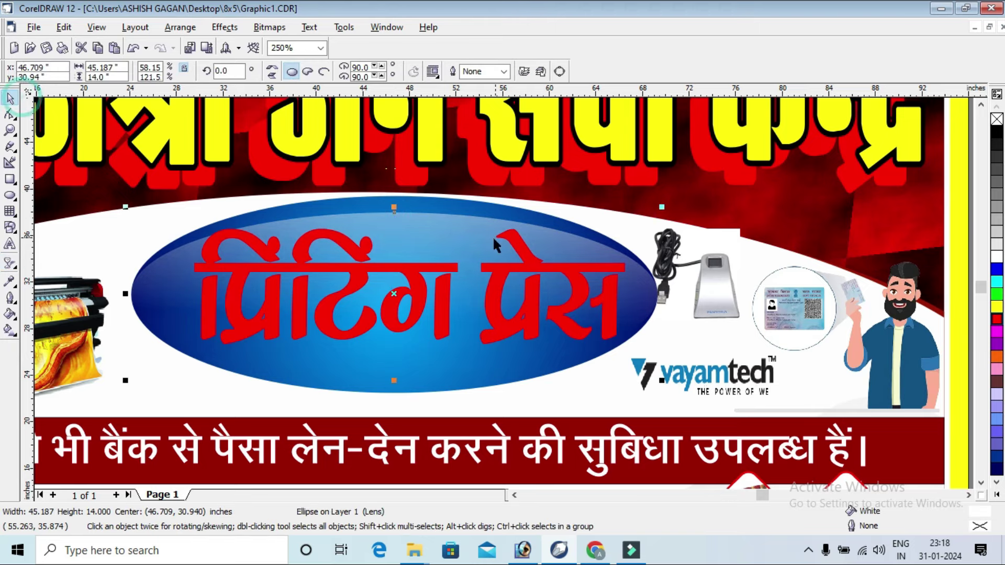
pyautogui.click(464, 227)
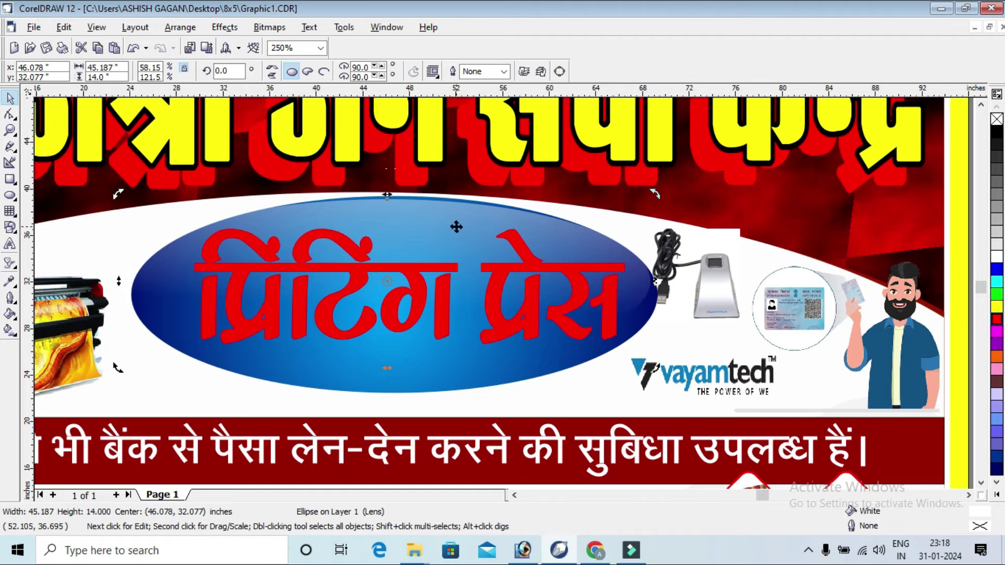
pyautogui.scroll(-3, 455, 223)
pyautogui.click(453, 221)
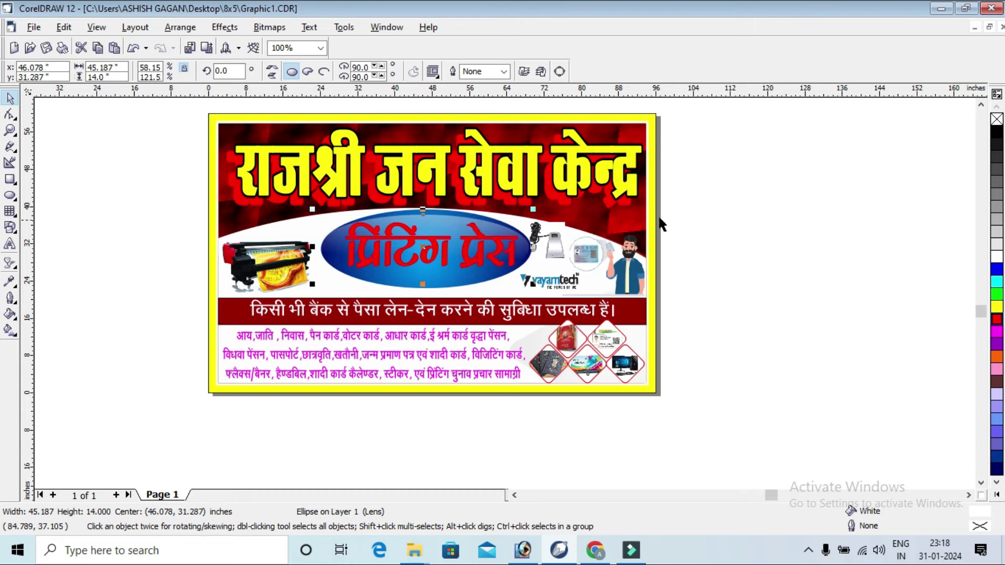
# Step: Colour the प्रिंटिंग प्रेस lettering white and fit the whole page in view
pyautogui.click(695, 207)
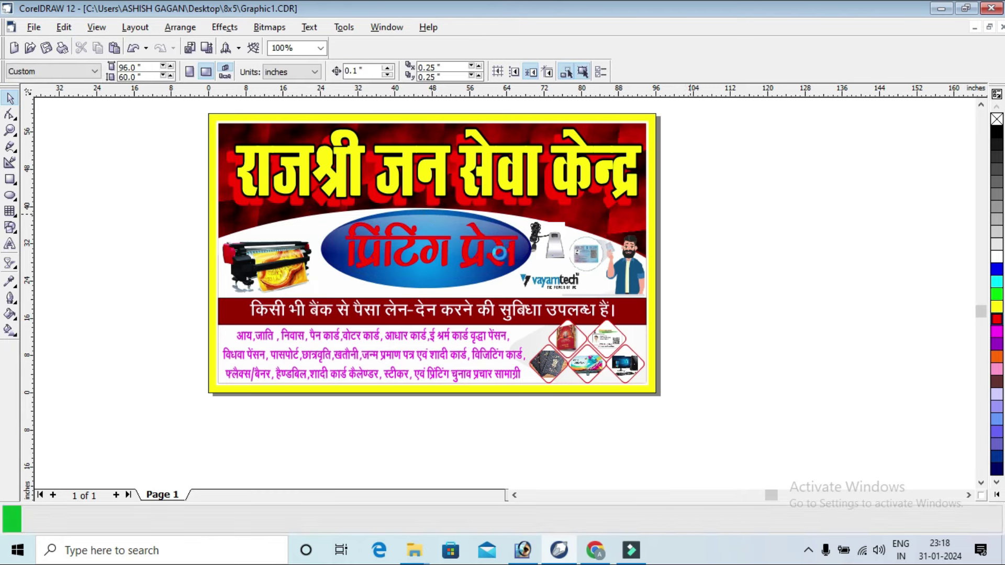
pyautogui.click(500, 253)
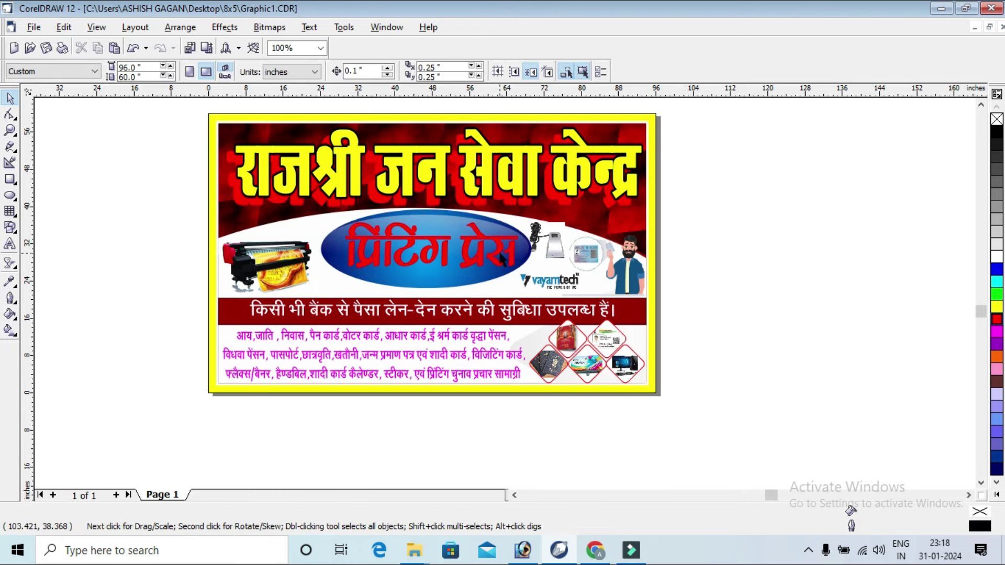
pyautogui.click(997, 258)
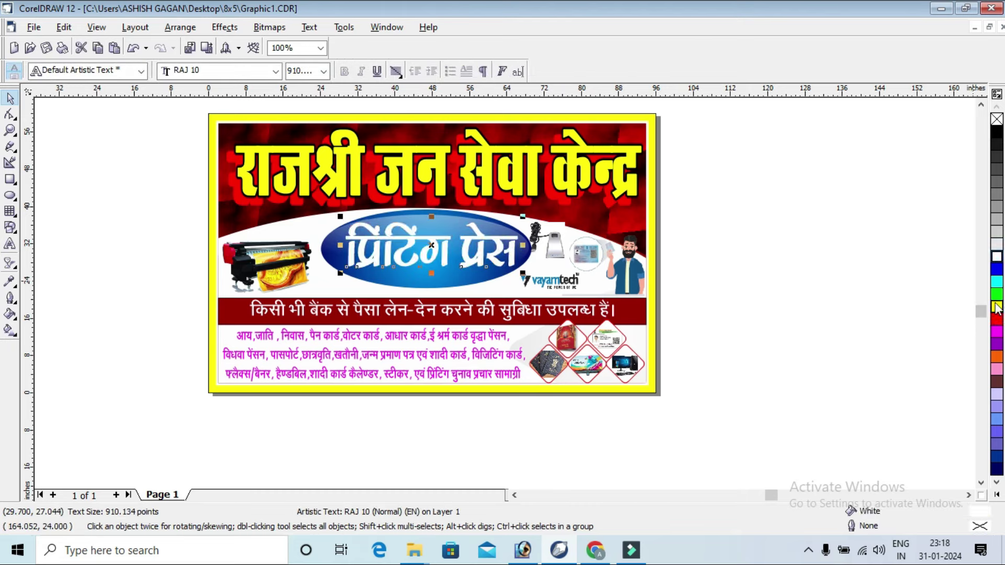
pyautogui.click(899, 160)
pyautogui.hotkey('shift', 'F4')
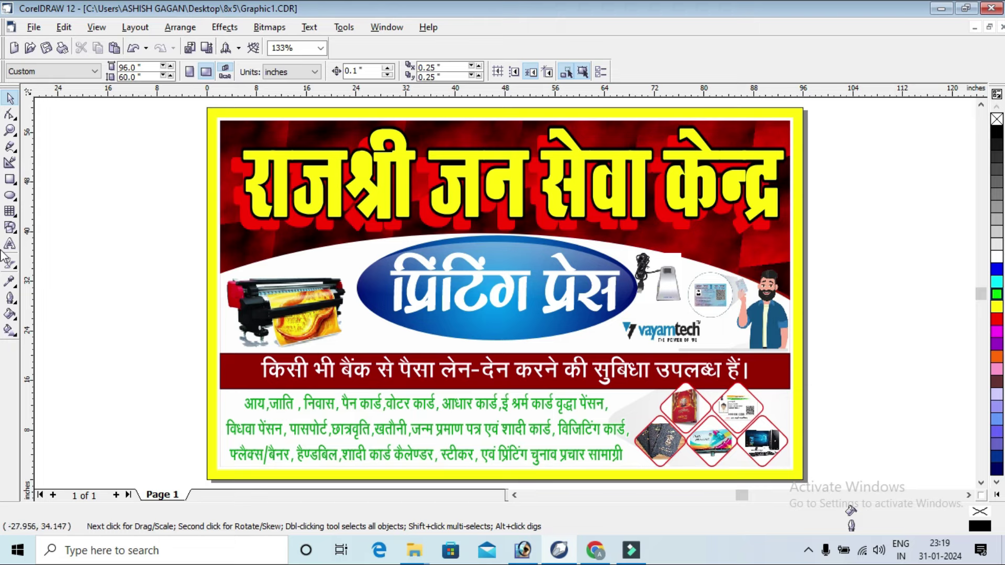
# Step: Recolour the outer border, trying navy and orange before settling on neon pink
pyautogui.click(510, 184)
pyautogui.click(11, 98)
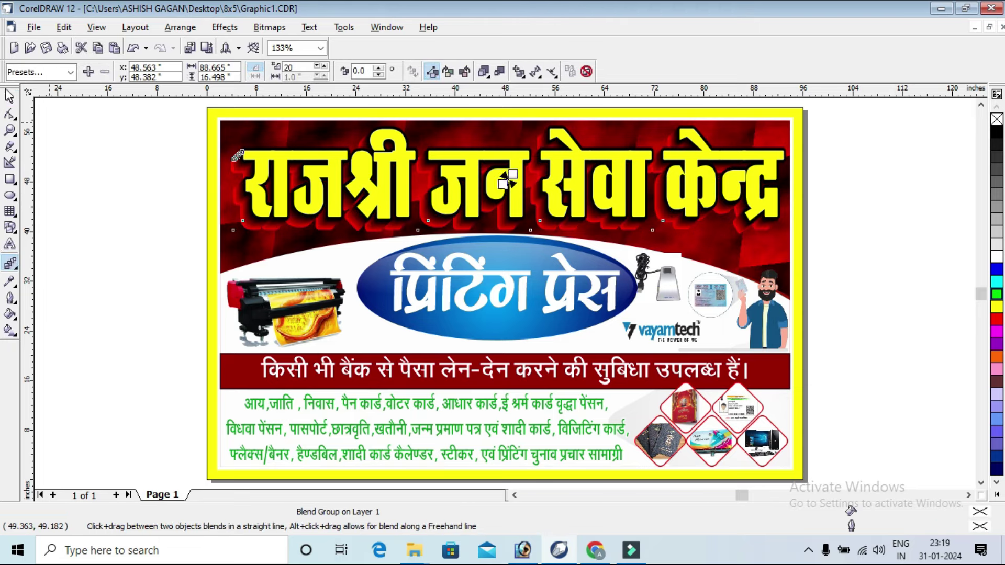
pyautogui.click(860, 182)
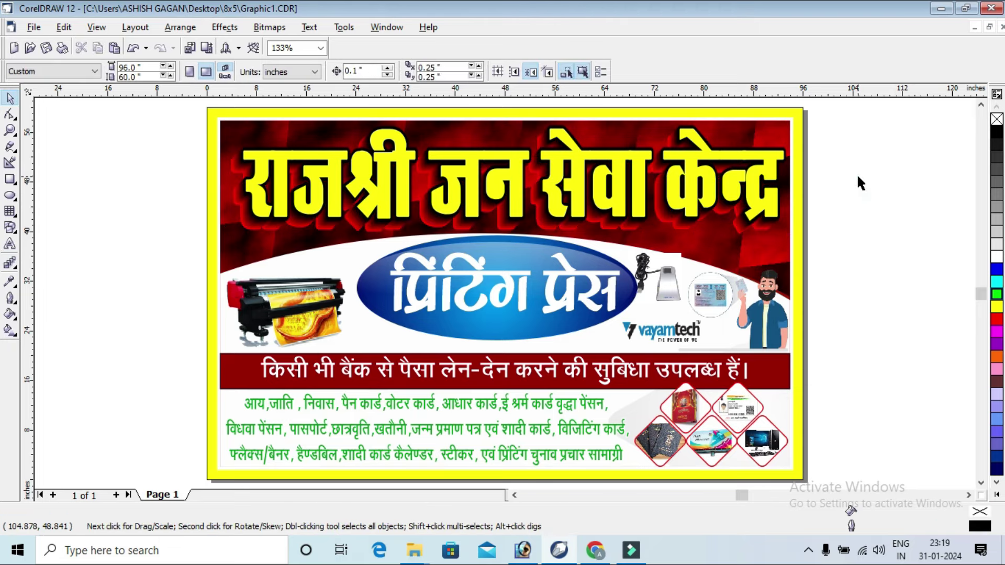
pyautogui.click(798, 110)
pyautogui.click(996, 456)
pyautogui.click(996, 357)
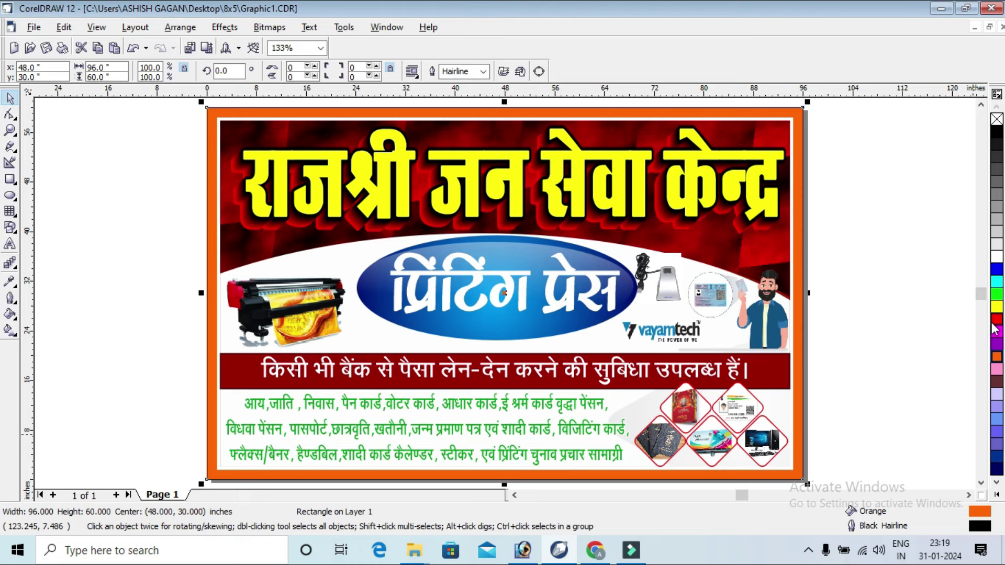
pyautogui.click(994, 330)
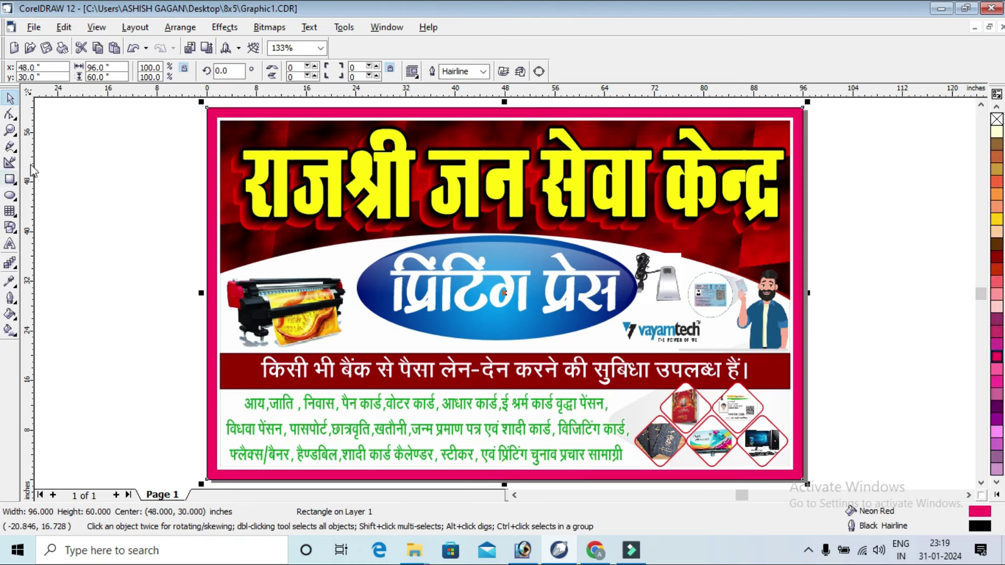
pyautogui.click(124, 153)
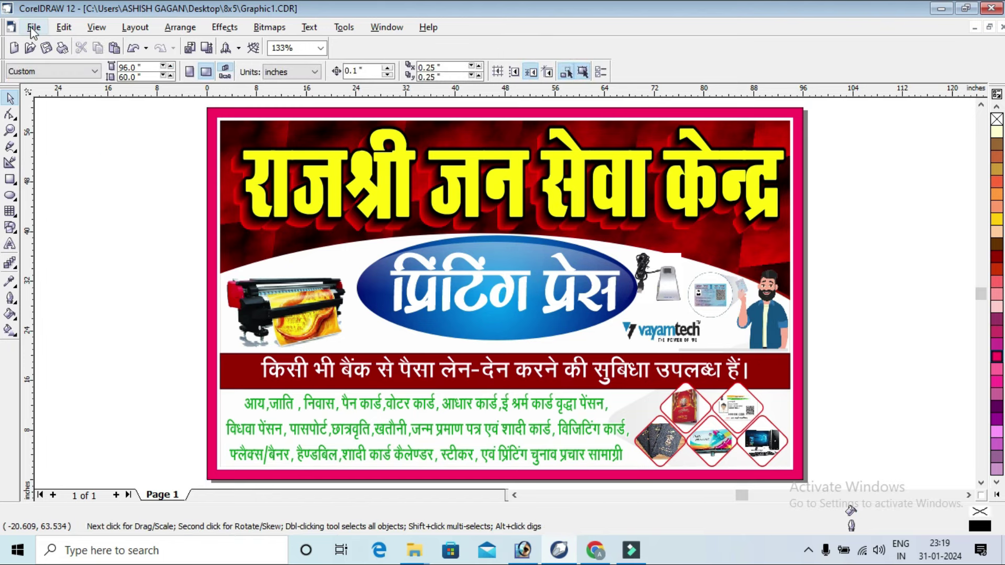
# Step: Export the banner to the Desktop as '8' in JP2 JPEG 2000 format at 300 dpi RGB
pyautogui.click(33, 28)
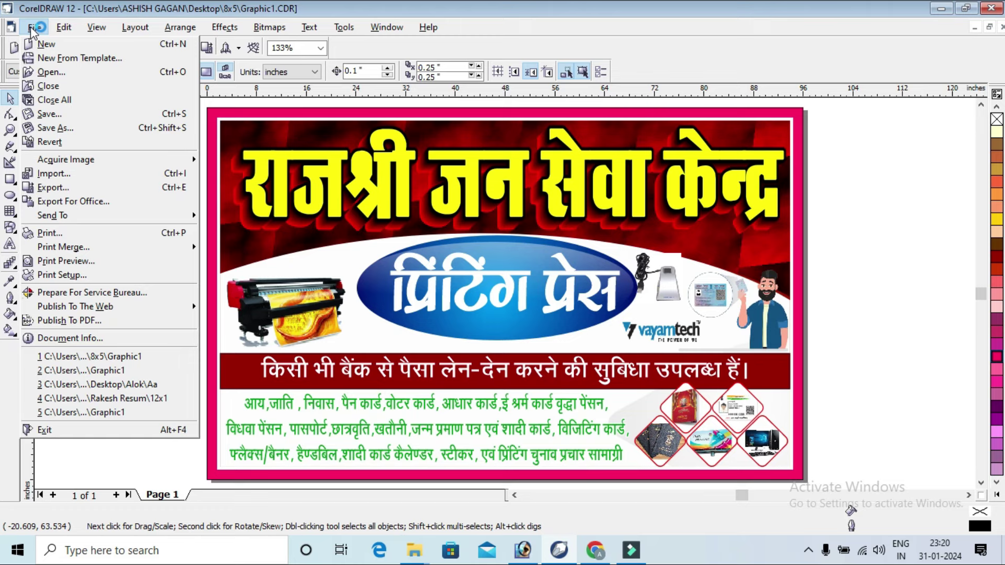
pyautogui.click(108, 189)
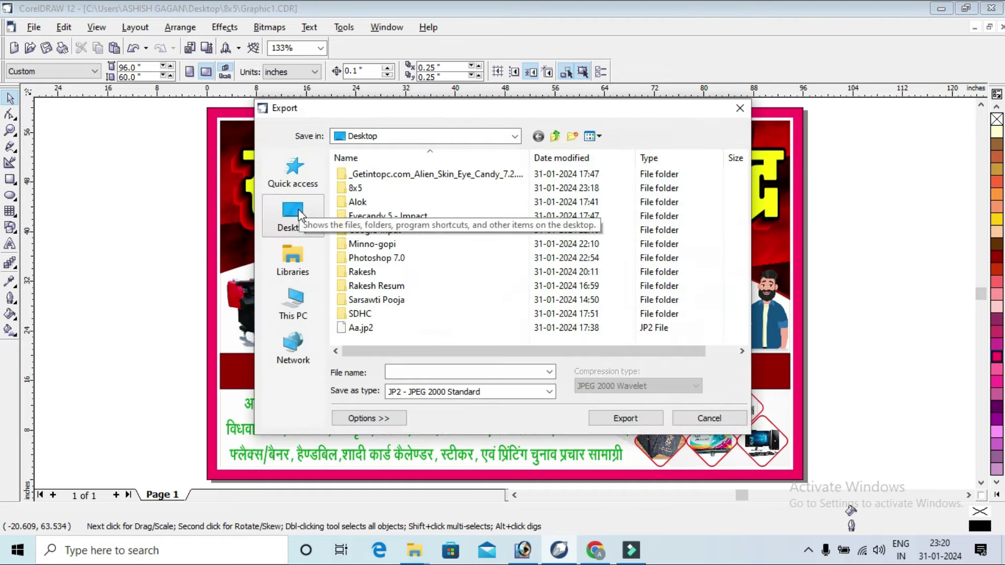
pyautogui.click(294, 215)
pyautogui.click(459, 372)
pyautogui.write('8')
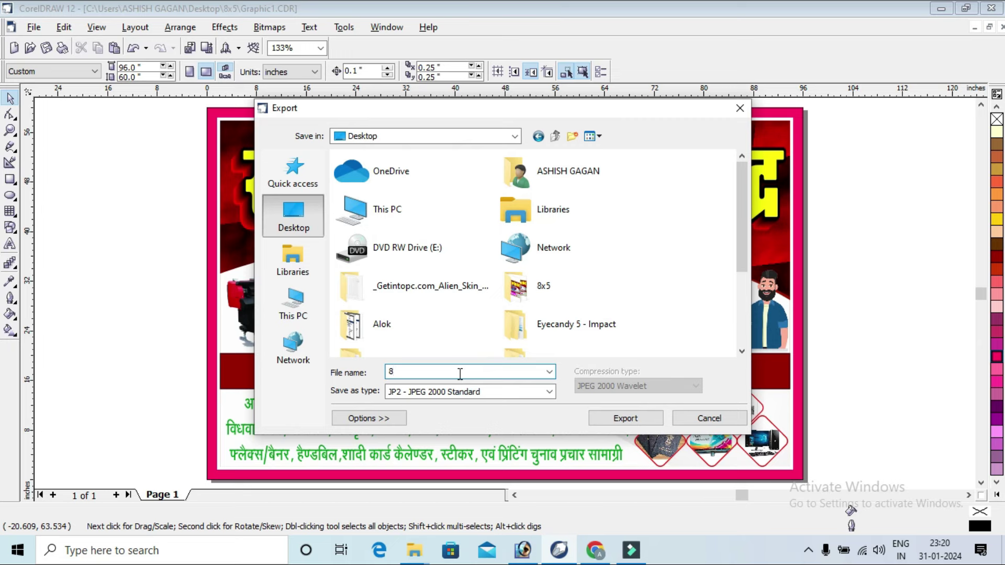
pyautogui.click(631, 419)
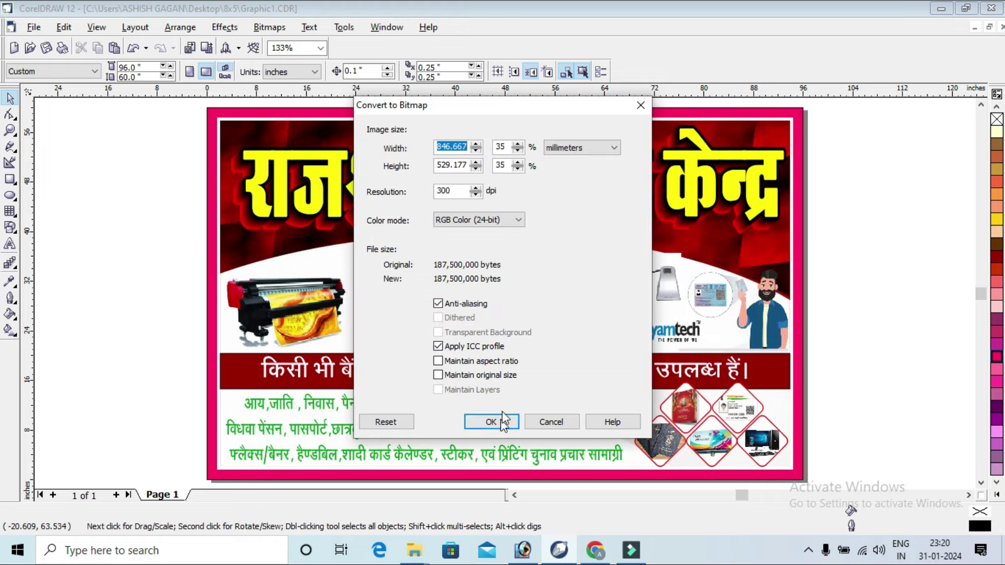
pyautogui.click(501, 419)
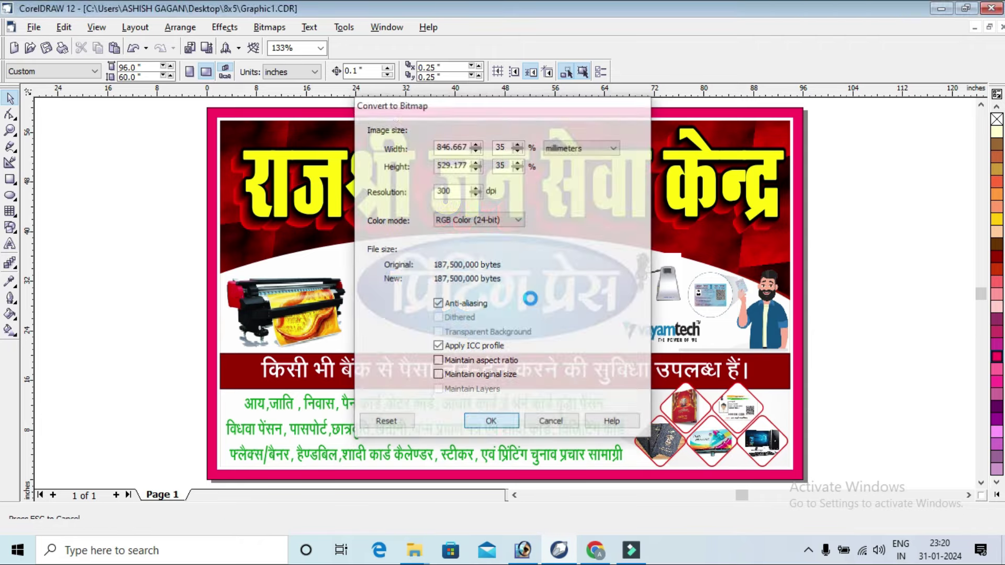